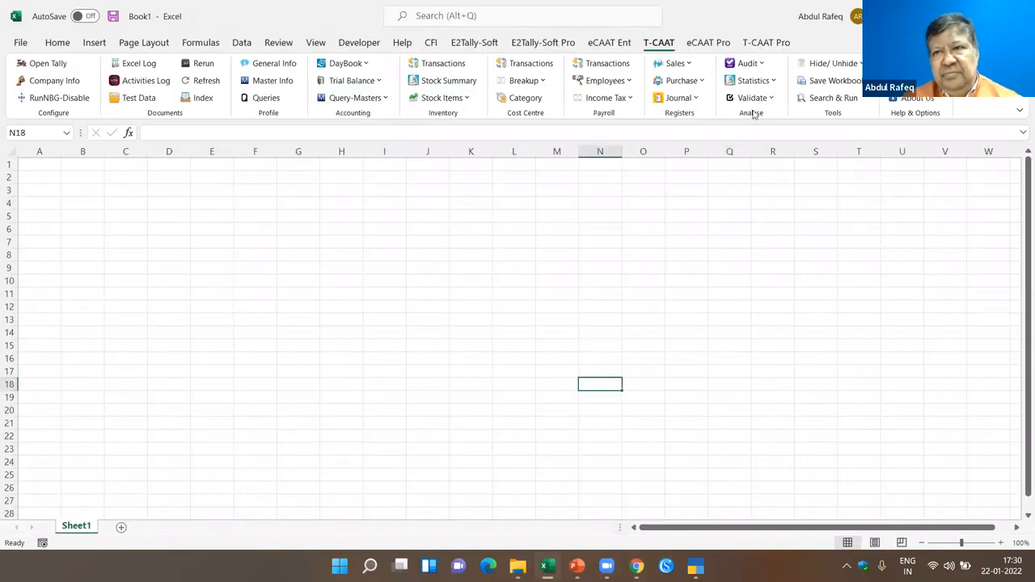
pyautogui.press('Up')
pyautogui.press('Up')
pyautogui.press('Up')
pyautogui.press('Up')
pyautogui.press('Up')
pyautogui.press('Up')
pyautogui.press('Up')
pyautogui.press('Up')
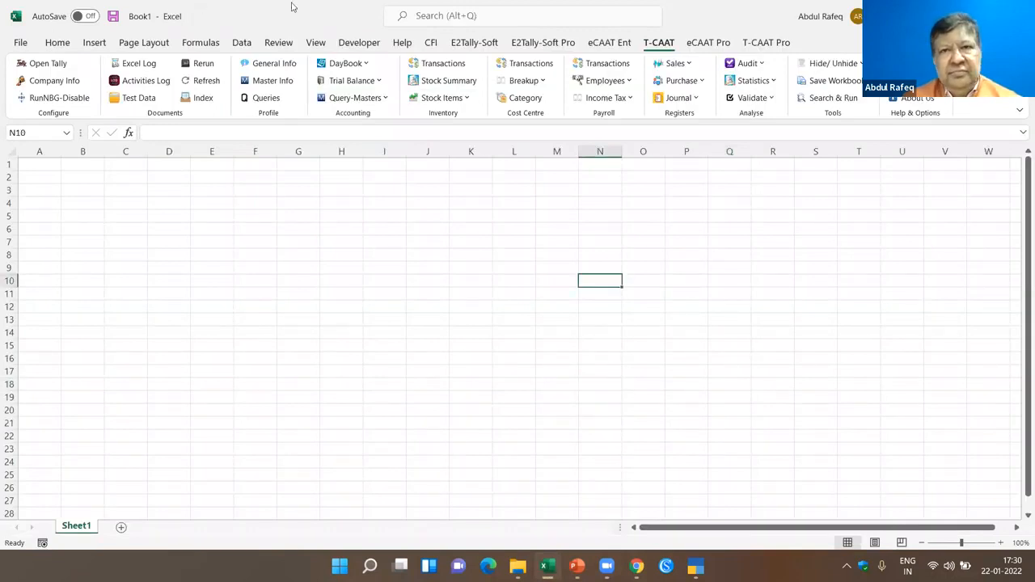
pyautogui.click(291, 7)
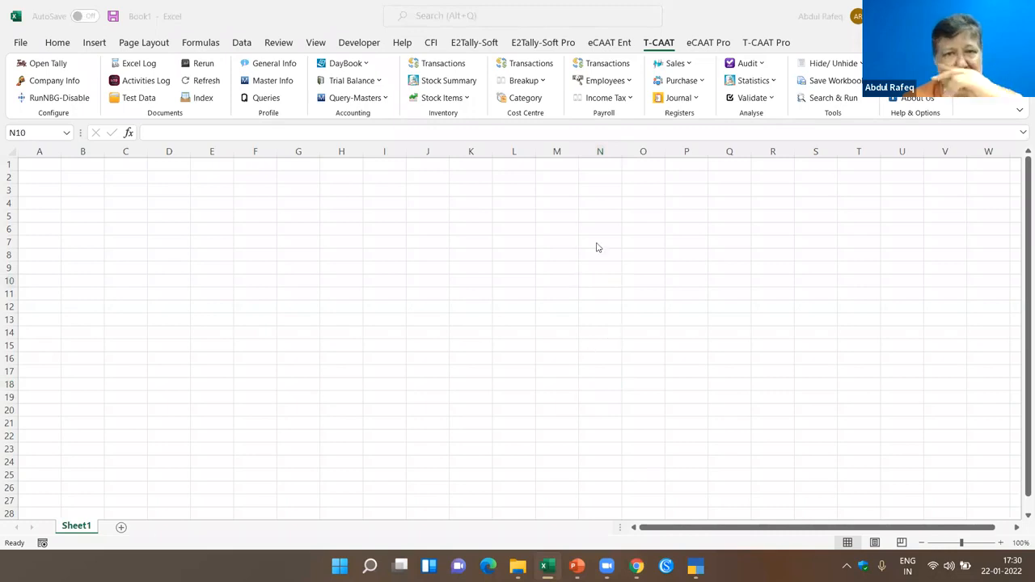
# Step: Load a fresh copy of the eCAAT Enterprise test data workbook
pyautogui.click(617, 43)
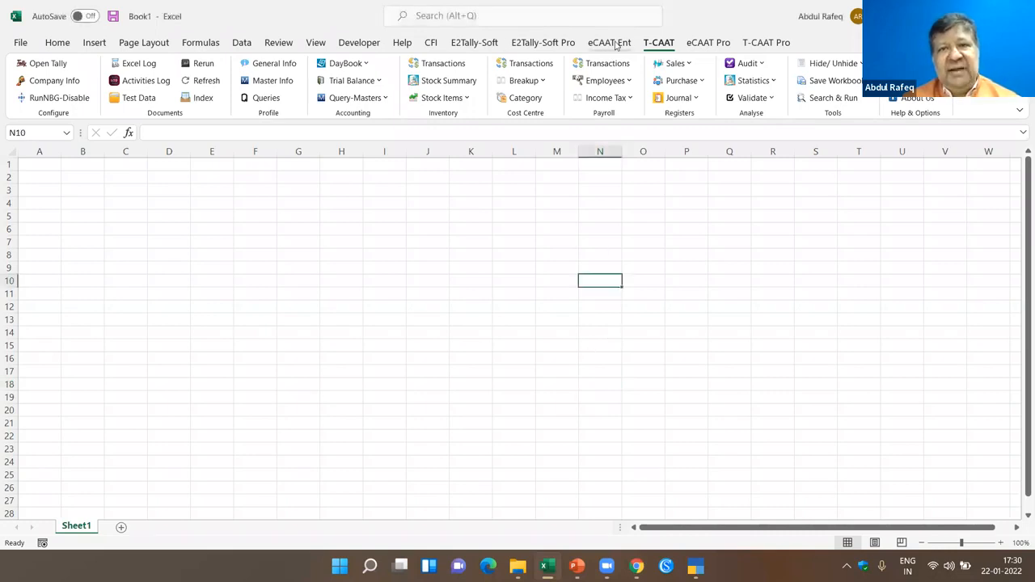
pyautogui.click(617, 45)
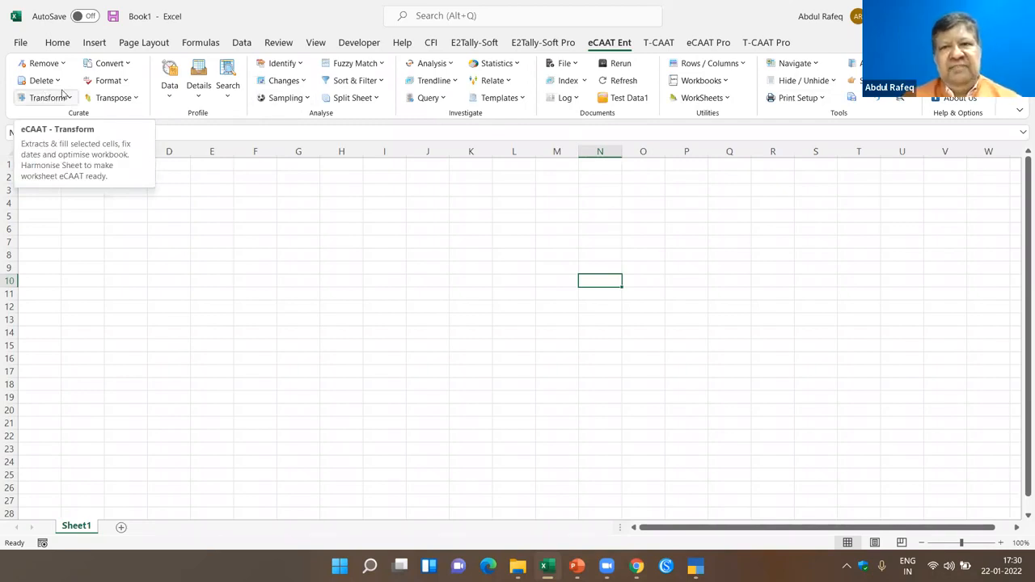
pyautogui.click(629, 98)
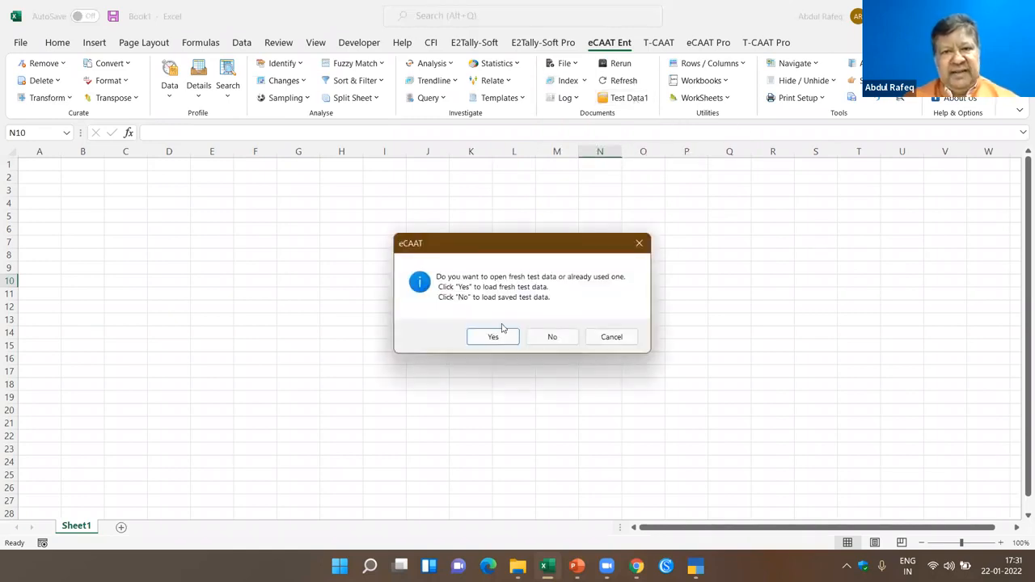
pyautogui.click(500, 337)
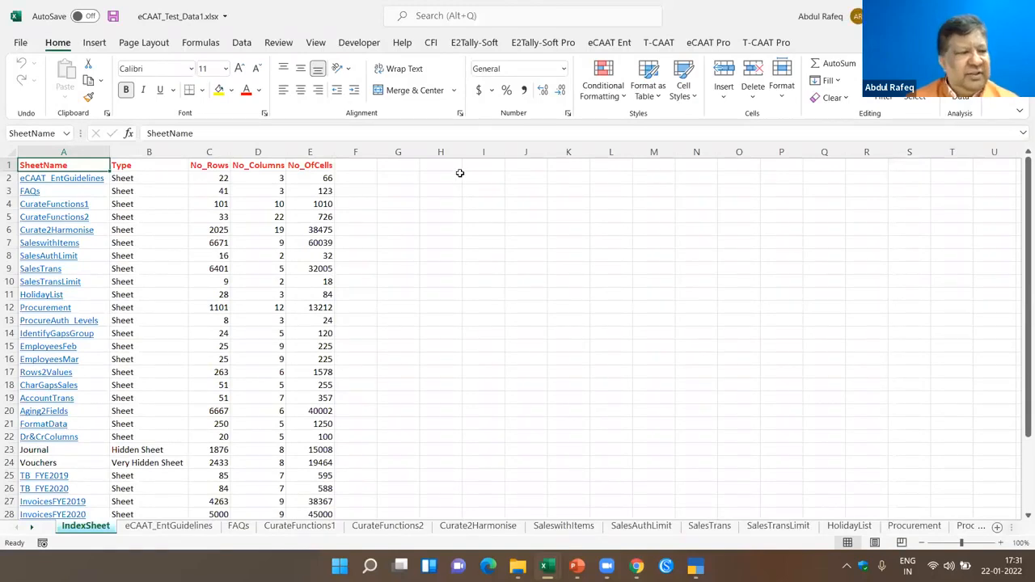
# Step: Examine the index sheet's list of worksheets, including their types, hidden sheets, and row, column and cell counts
pyautogui.click(593, 257)
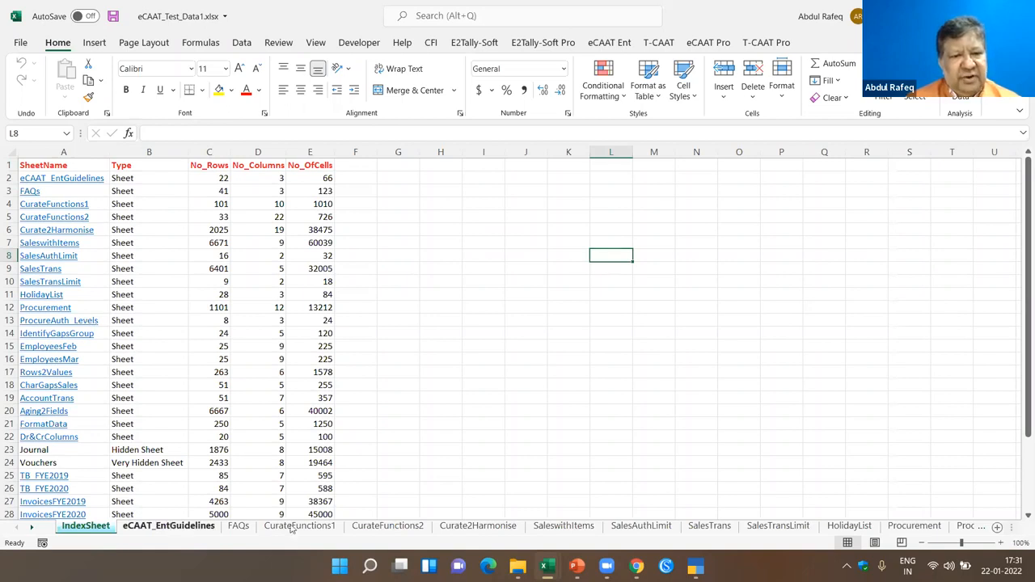
pyautogui.click(170, 526)
pyautogui.click(96, 526)
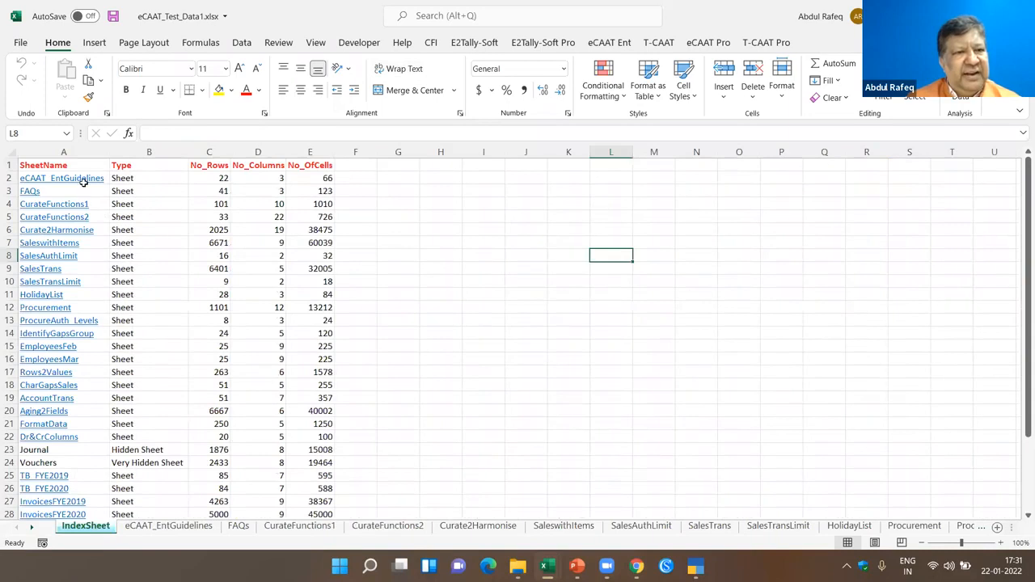
pyautogui.click(134, 175)
pyautogui.scroll(-4, 132, 194)
pyautogui.click(137, 294)
pyautogui.click(143, 306)
pyautogui.scroll(4, 178, 234)
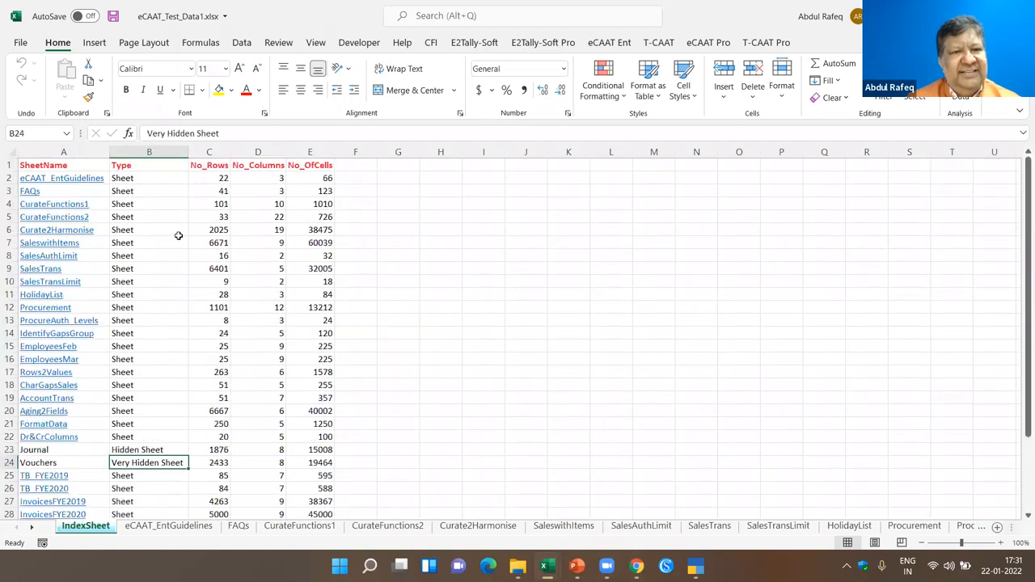
pyautogui.click(201, 179)
pyautogui.click(269, 188)
pyautogui.click(322, 177)
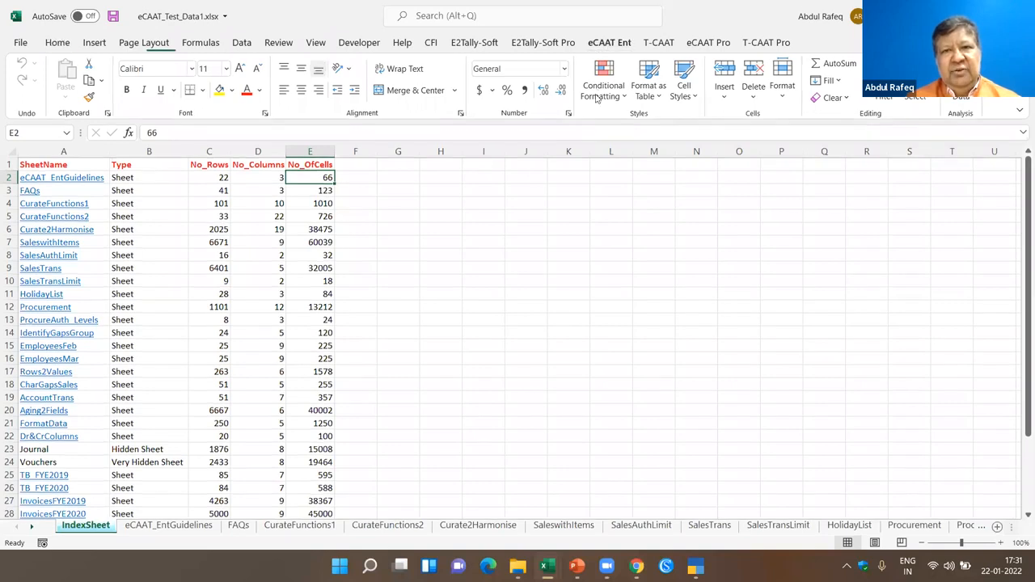
# Step: Show the eCAAT Enterprise functions and open the Curate2Harmonise sheet from the index
pyautogui.click(608, 42)
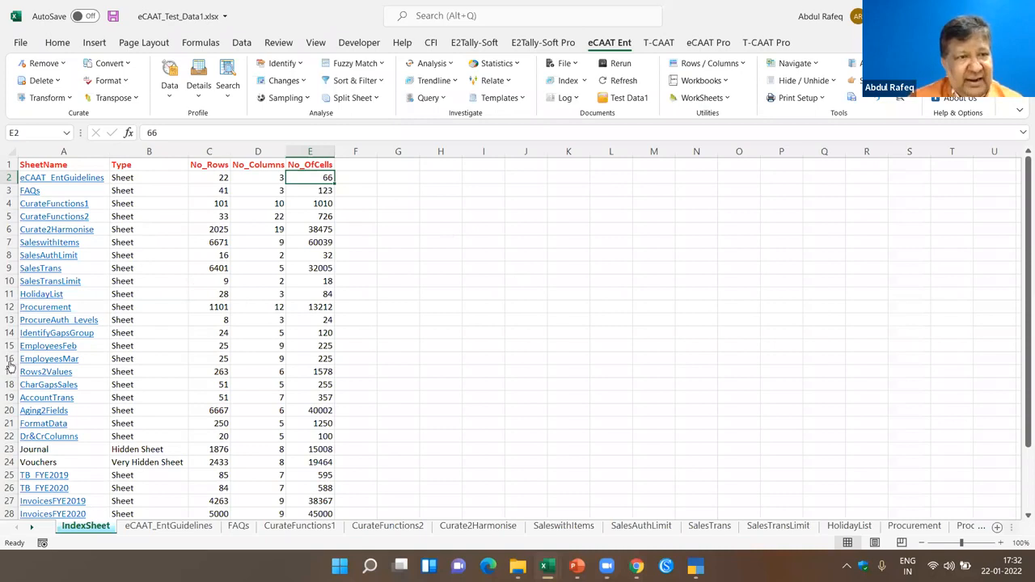
pyautogui.click(72, 228)
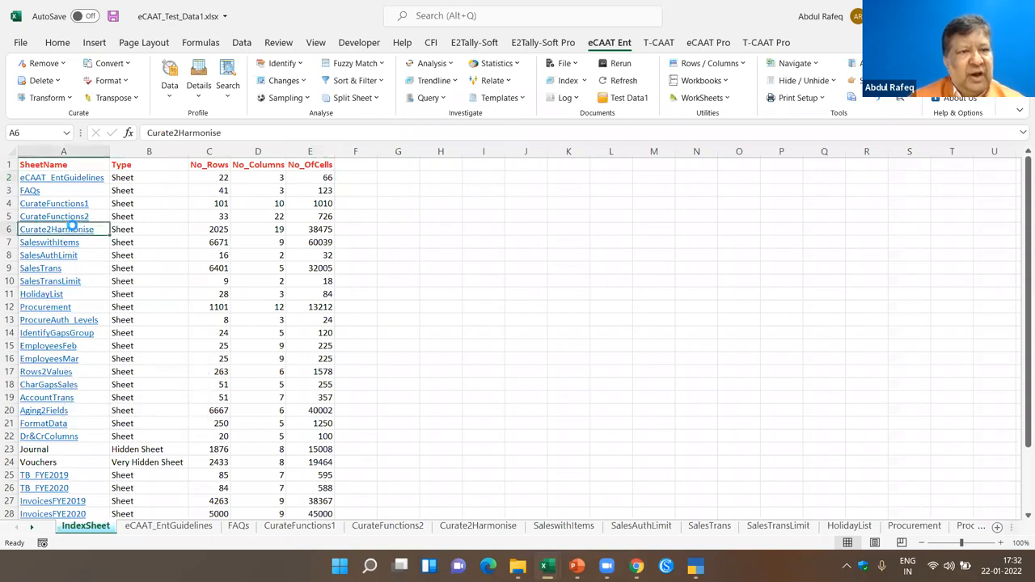
pyautogui.click(72, 229)
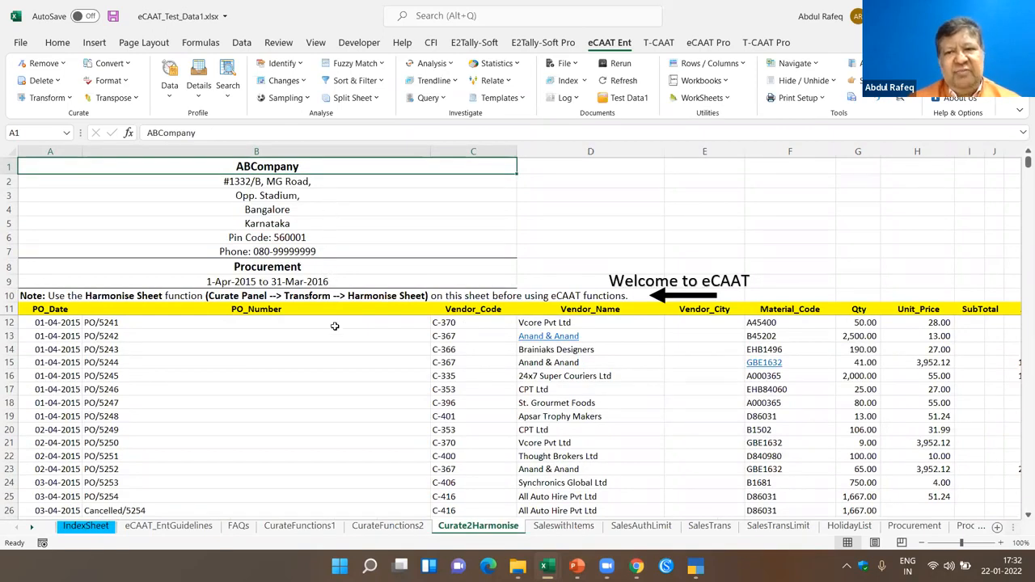
# Step: Examine the Curate2Harmonise sheet's title block, header row and data, and review the available Remove and Delete cleaning functions
pyautogui.click(8, 309)
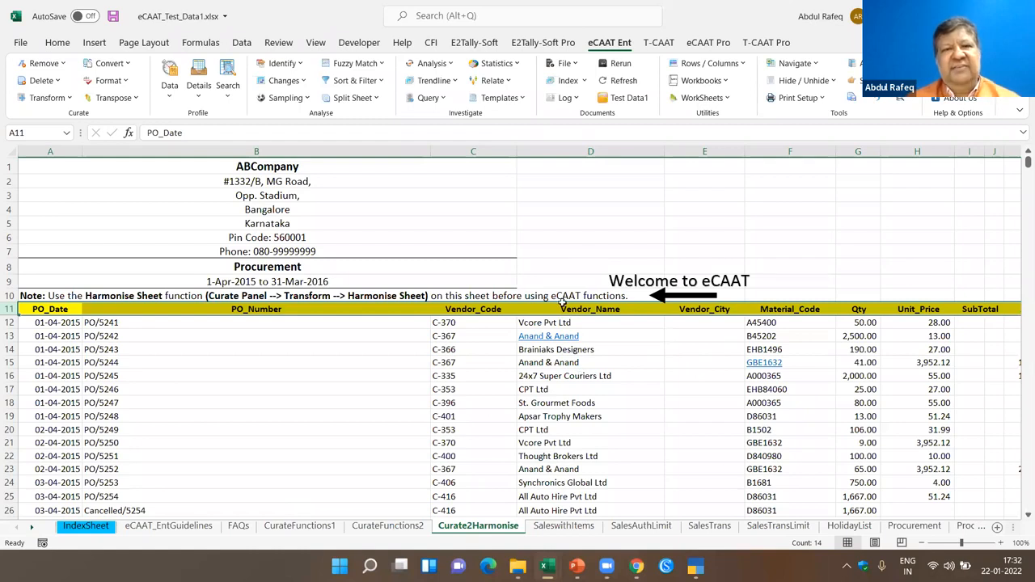
pyautogui.click(411, 224)
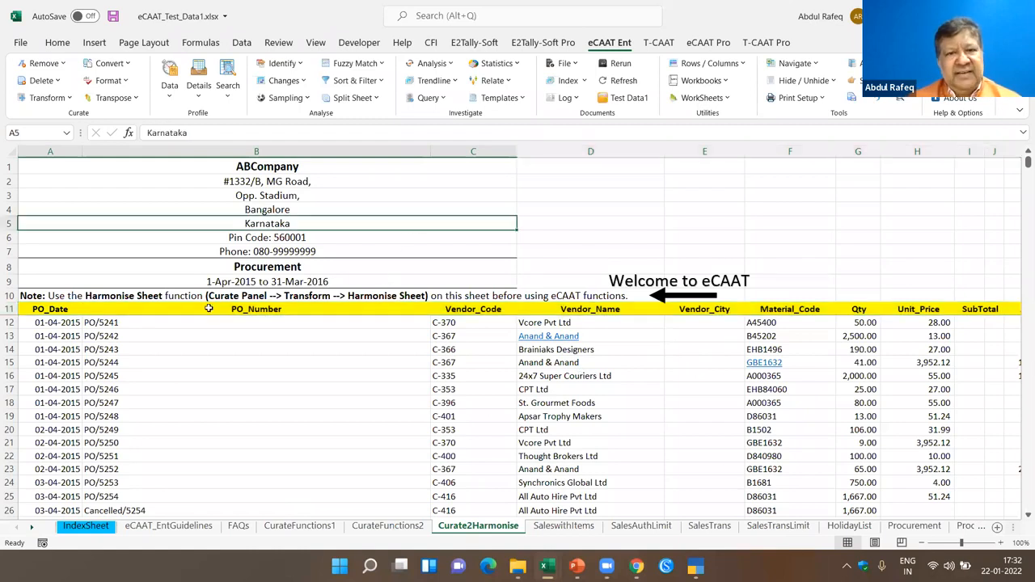
pyautogui.click(44, 309)
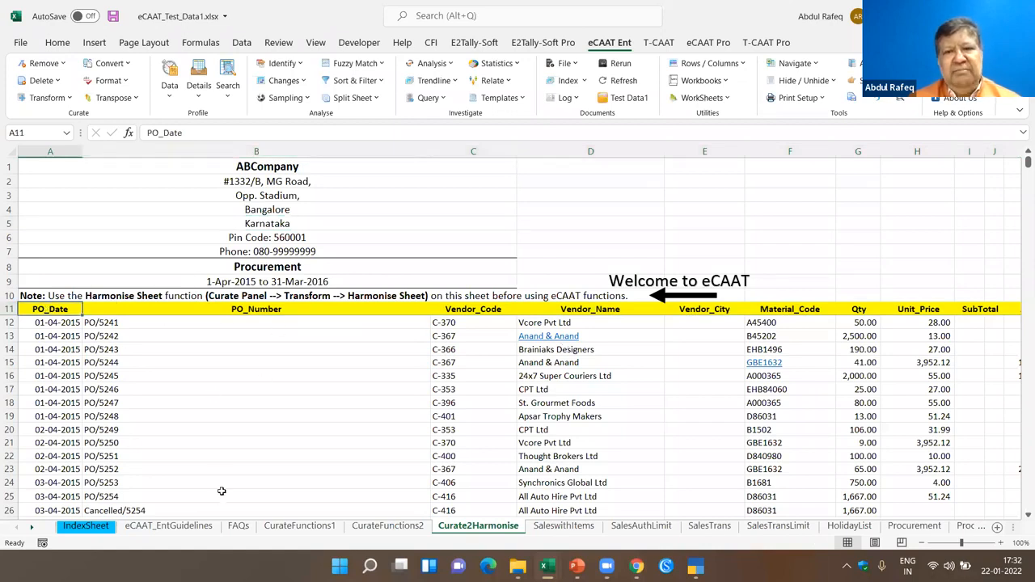
pyautogui.scroll(-4, 224, 467)
pyautogui.scroll(4, 225, 467)
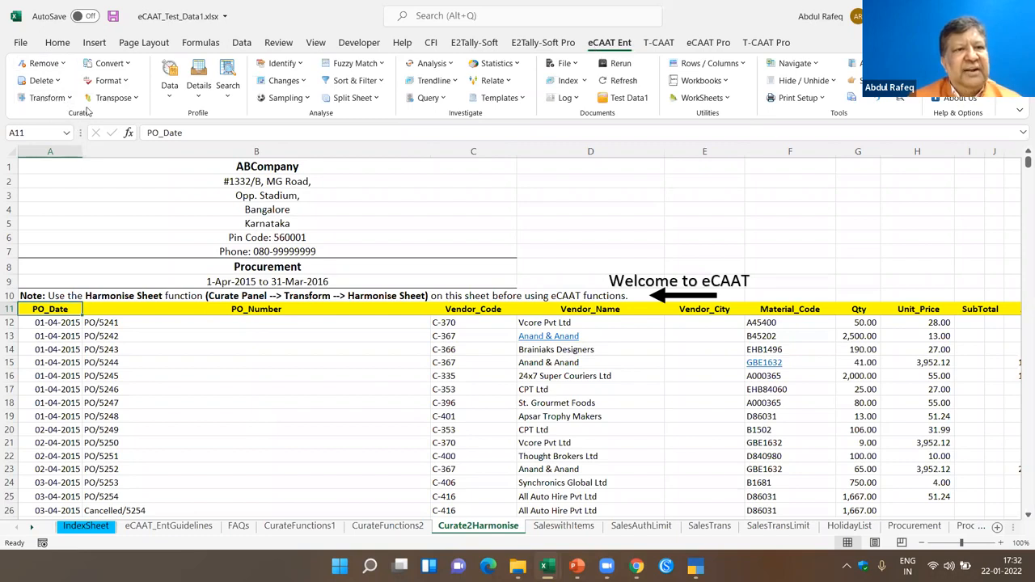
pyautogui.click(62, 64)
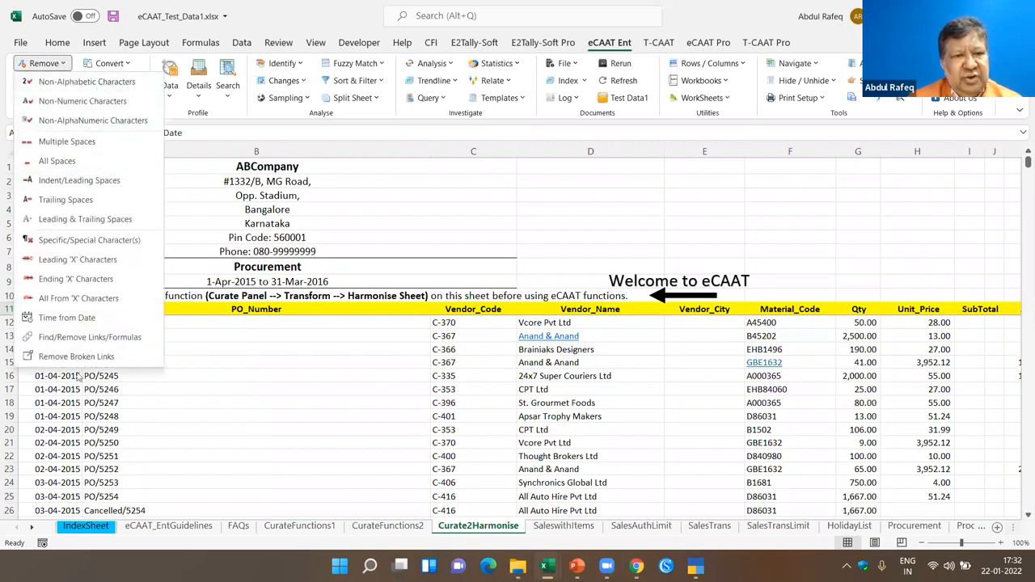
pyautogui.click(207, 434)
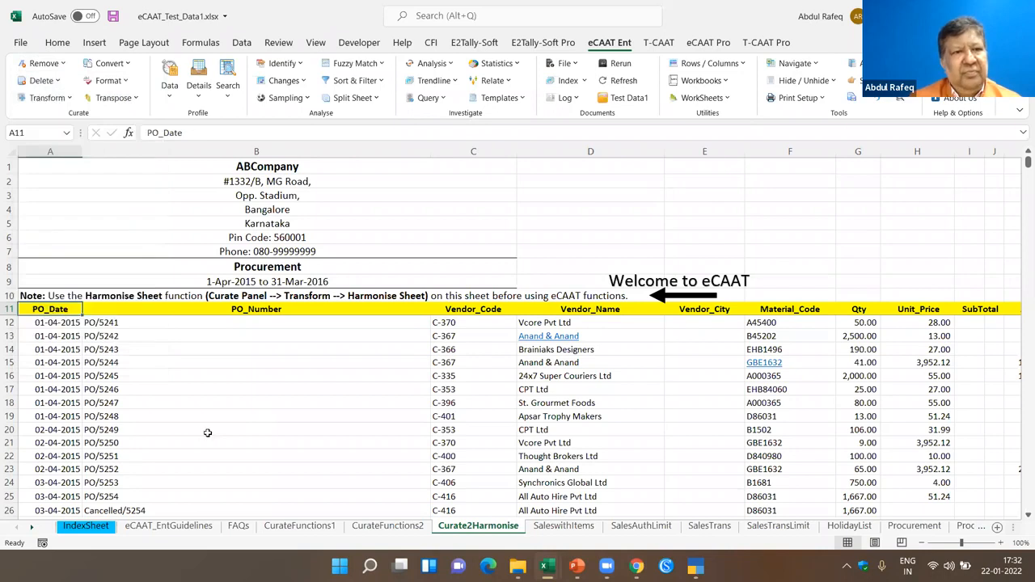
pyautogui.click(42, 81)
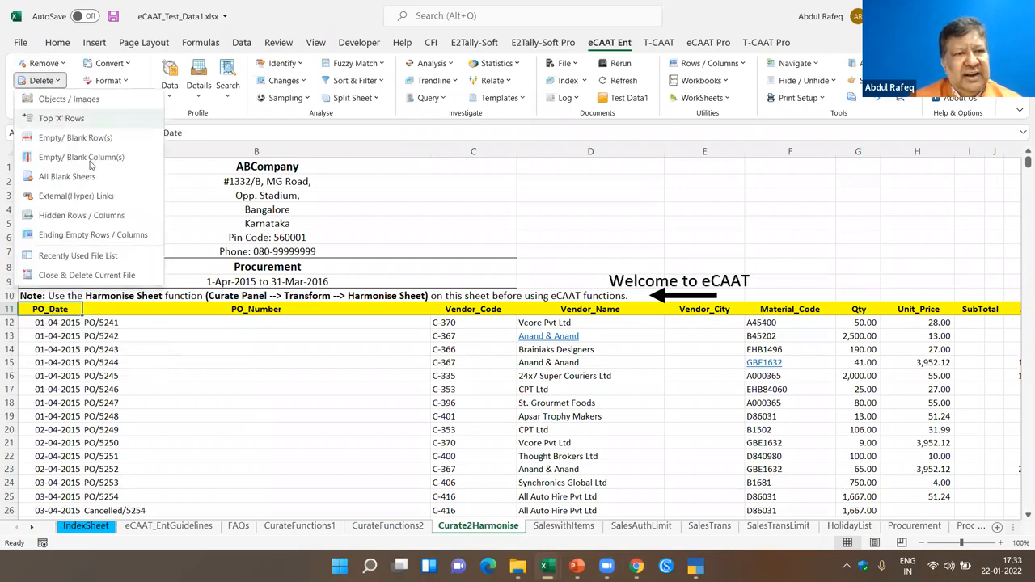
# Step: Harmonise the Curate2Harmonise worksheet, removing the top 10 rows and applying all the basic options
pyautogui.click(70, 101)
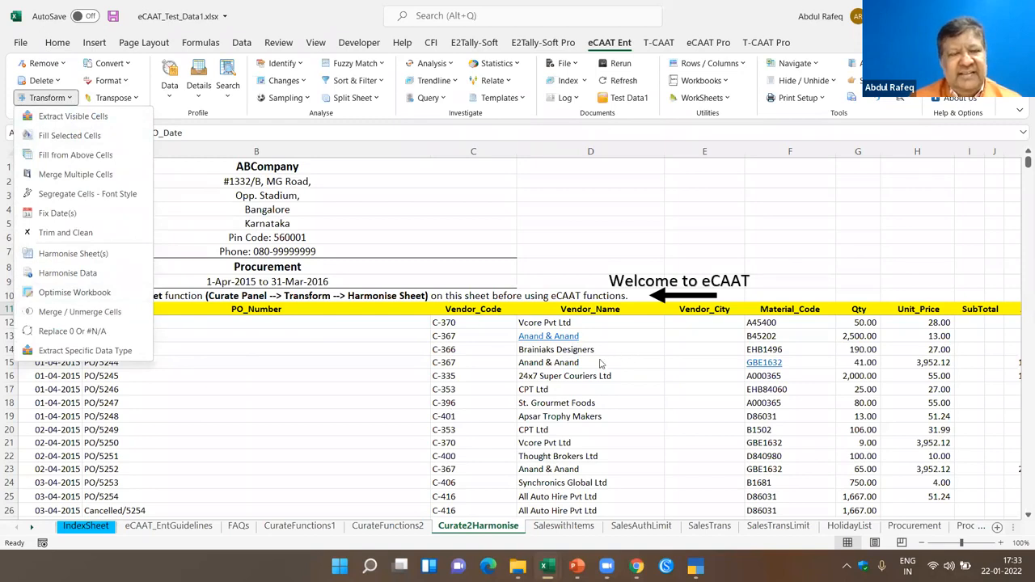
pyautogui.click(104, 253)
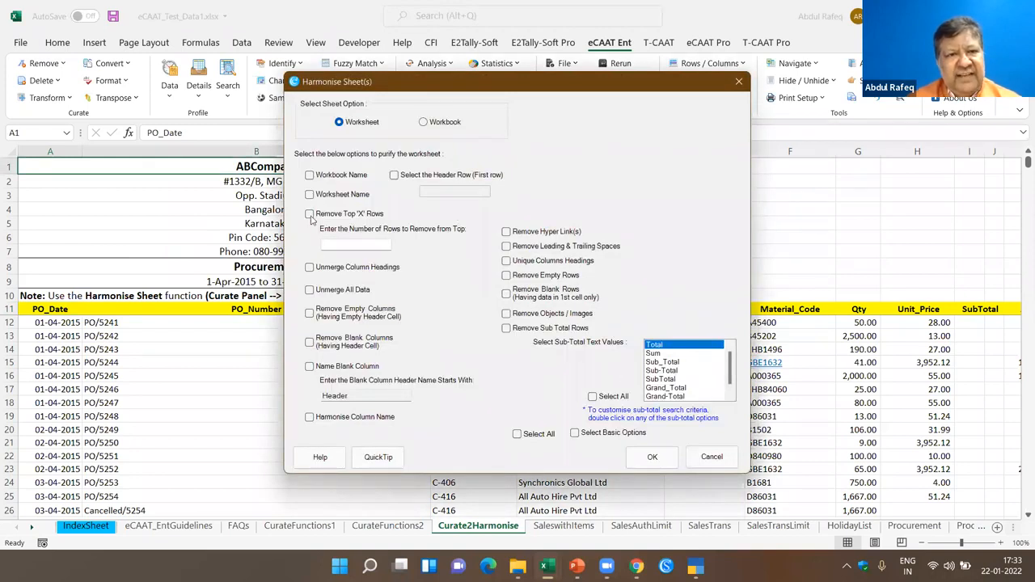
pyautogui.click(343, 246)
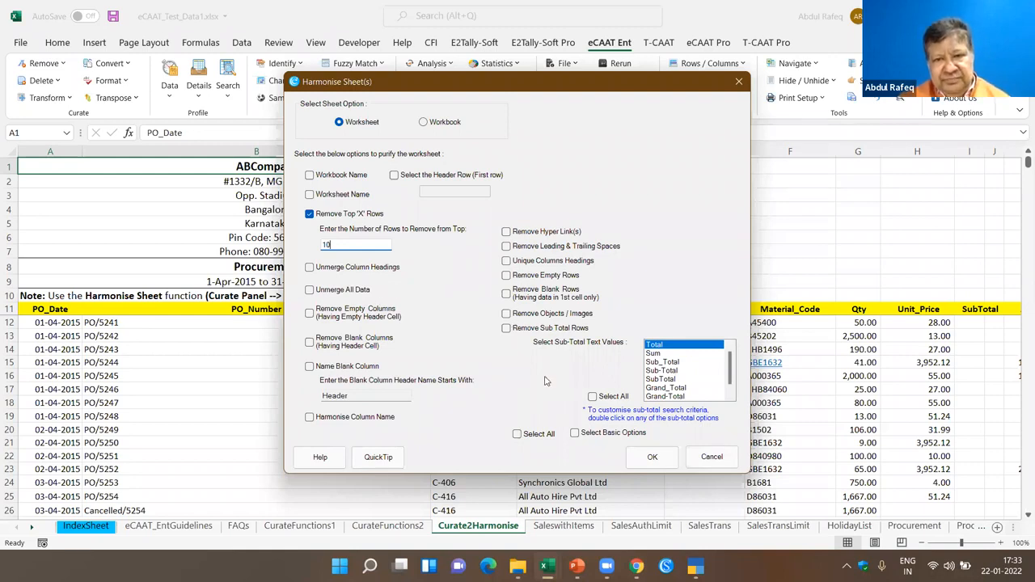
pyautogui.click(574, 433)
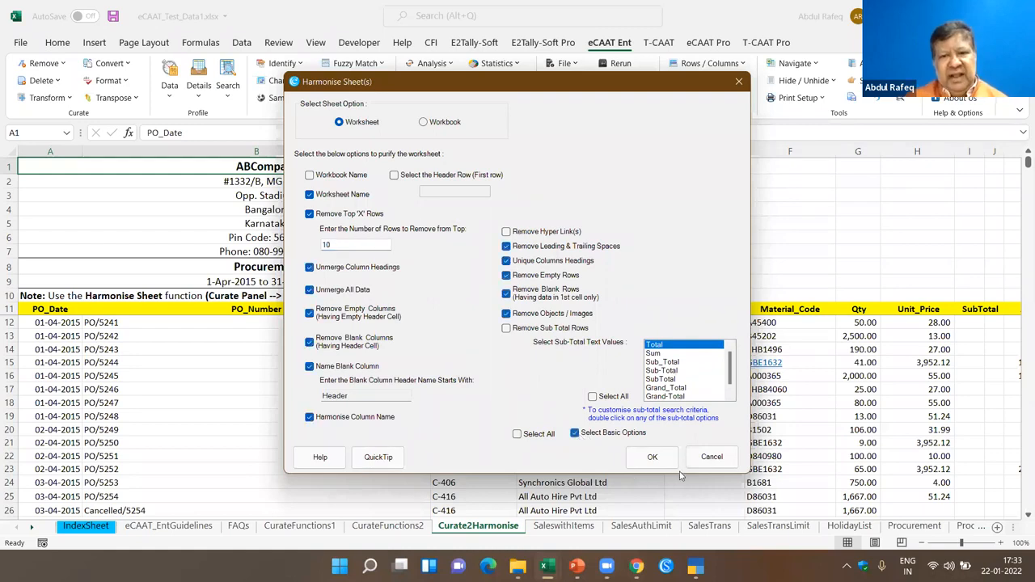
pyautogui.click(652, 458)
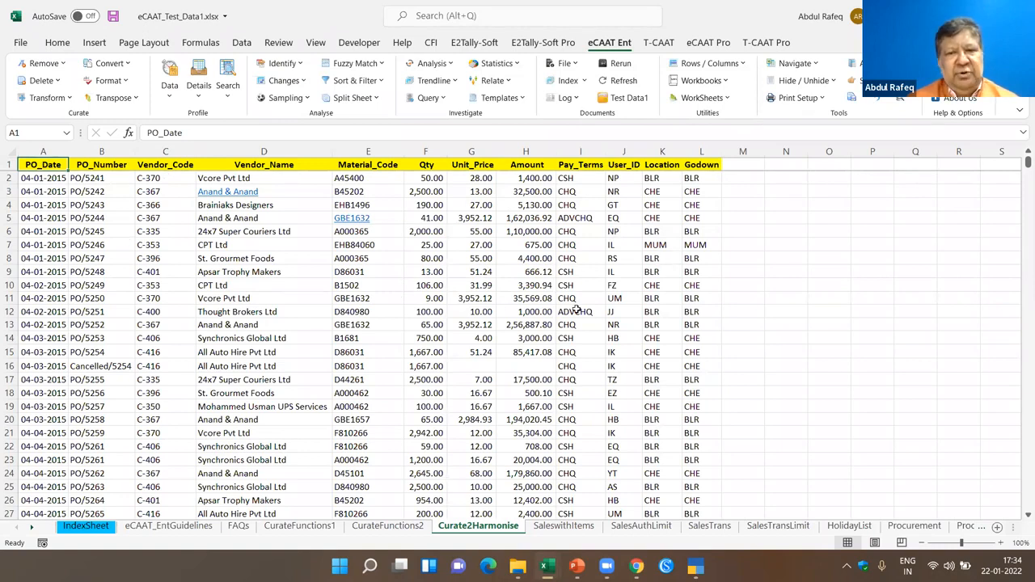
# Step: Hide the Pay_Terms, User_ID, Location and Godown columns
pyautogui.click(66, 97)
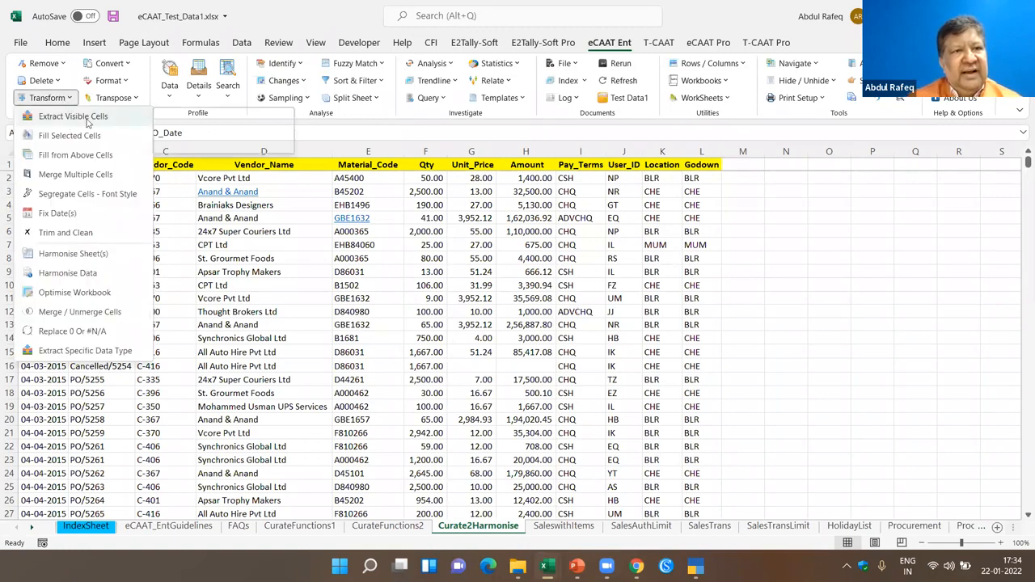
pyautogui.click(610, 318)
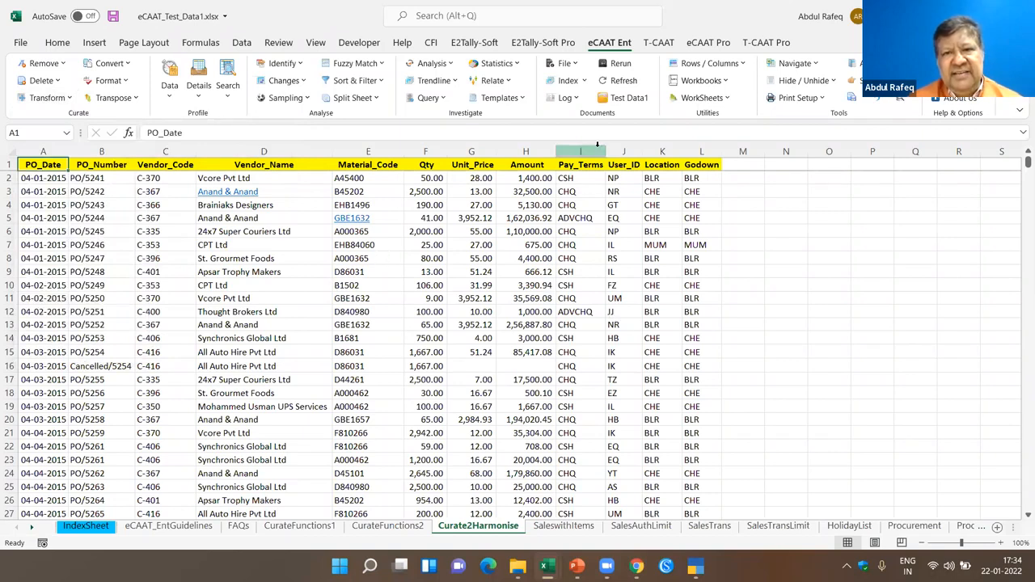
pyautogui.moveTo(579, 151); pyautogui.dragTo(700, 151)
pyautogui.rightClick(637, 150)
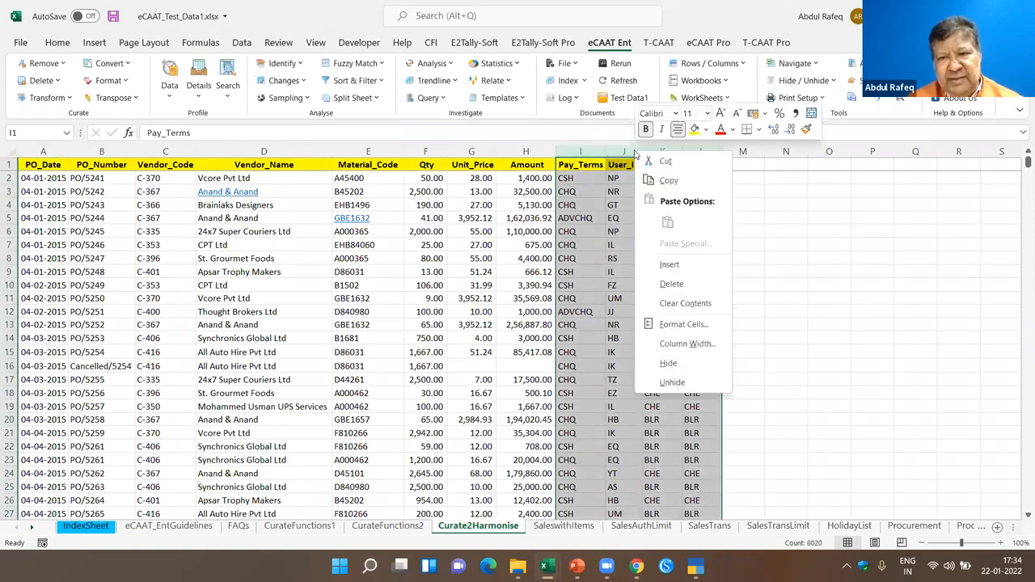
pyautogui.click(669, 364)
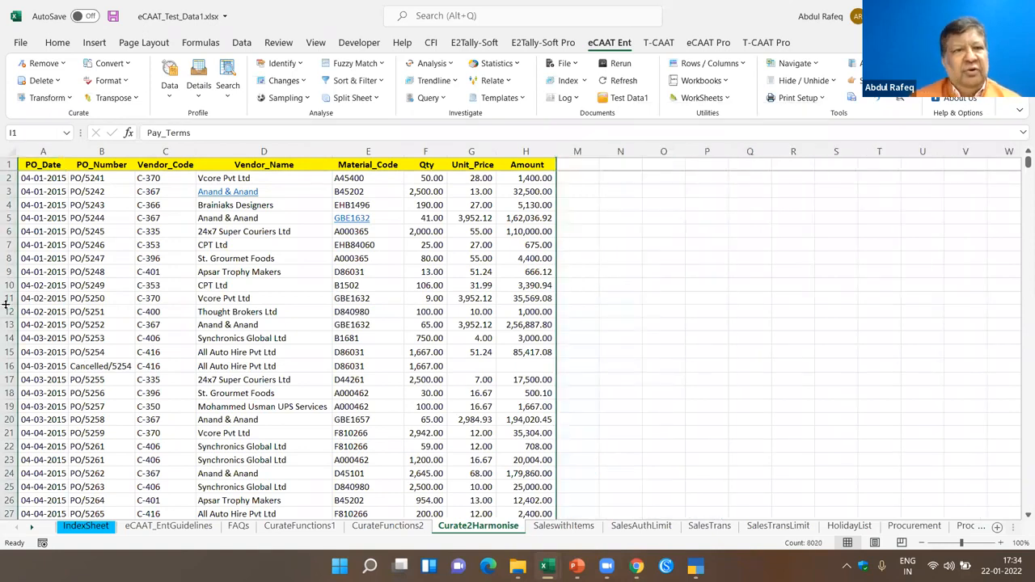
# Step: Turn on filtering for the header row and filter Vendor_Code to show only C-351
pyautogui.click(42, 181)
pyautogui.click(46, 164)
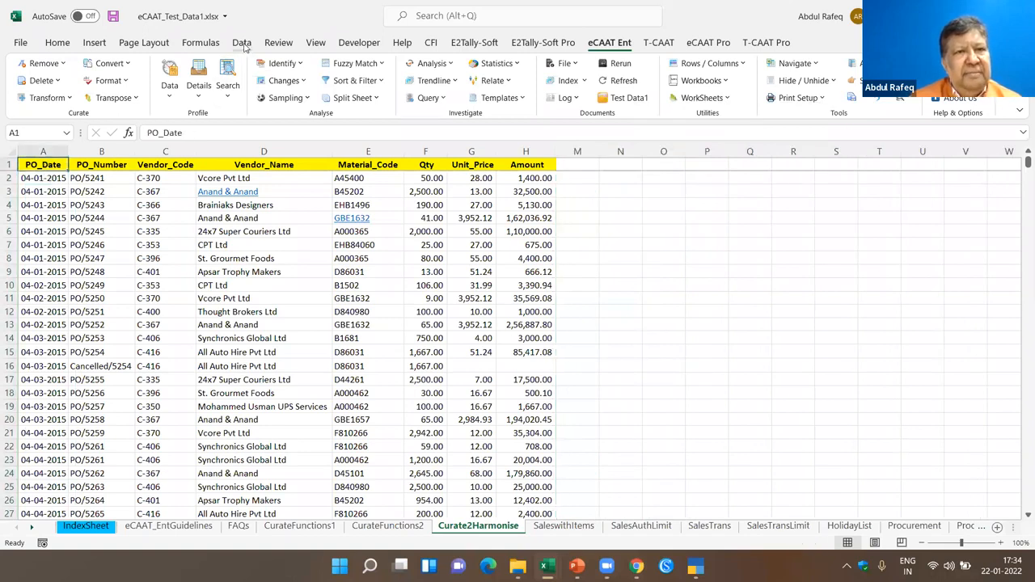
pyautogui.click(241, 43)
pyautogui.click(579, 77)
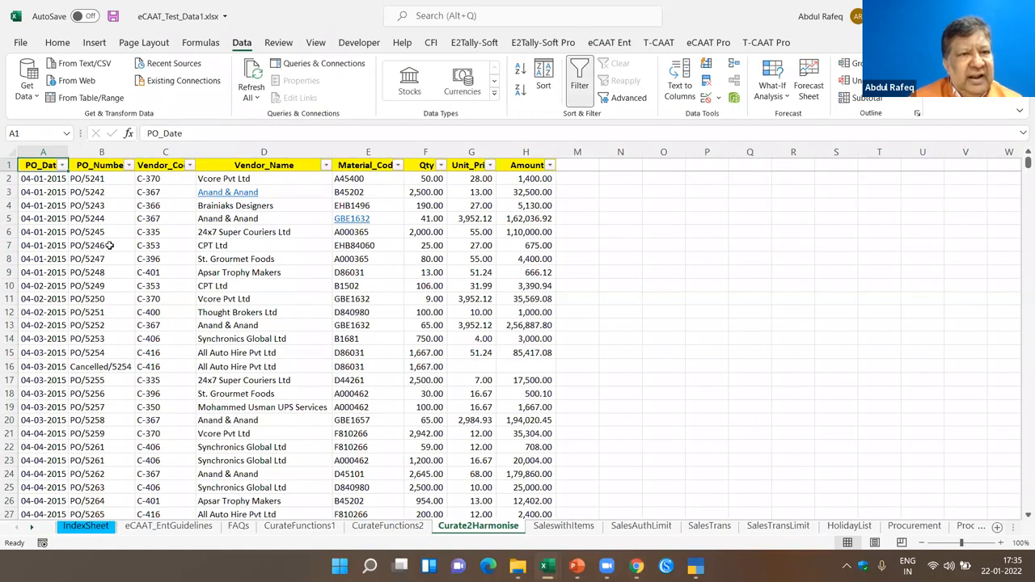
pyautogui.click(189, 165)
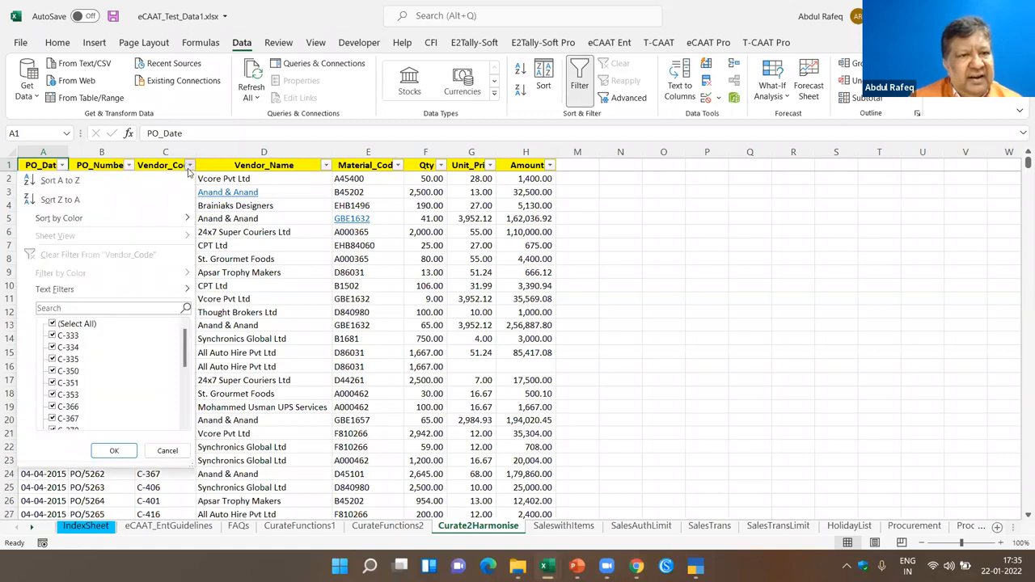
pyautogui.click(69, 325)
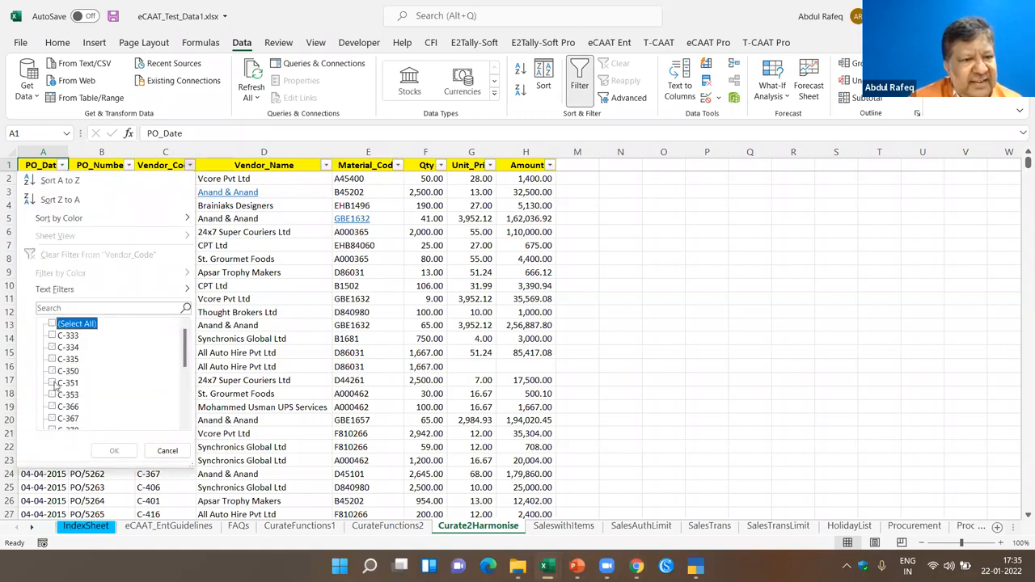
pyautogui.click(51, 383)
pyautogui.click(112, 451)
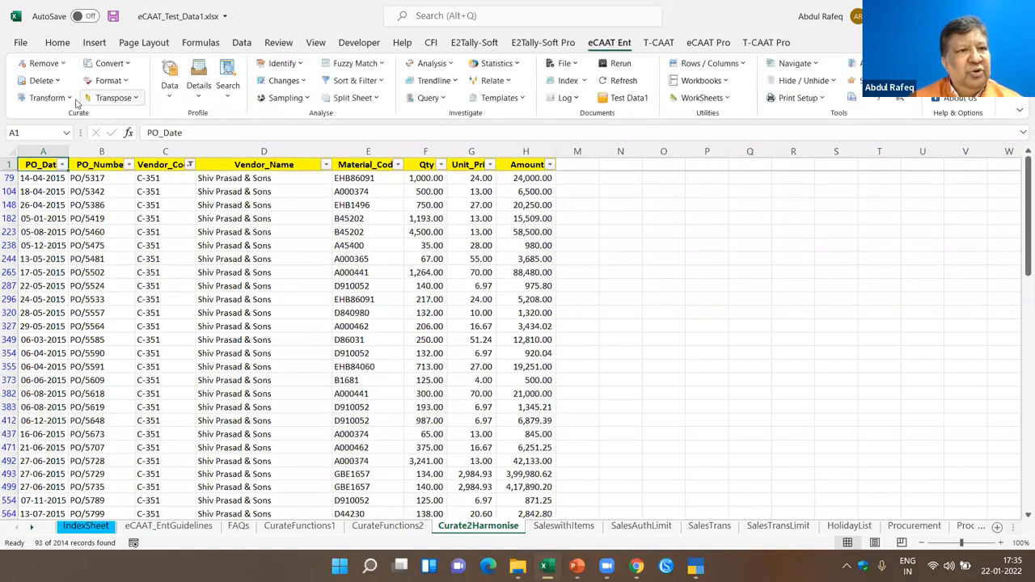
# Step: Extract the visible cells of the filtered Curate2Harmonise sheet into a separate sheet and look through the extracted rows
pyautogui.click(71, 100)
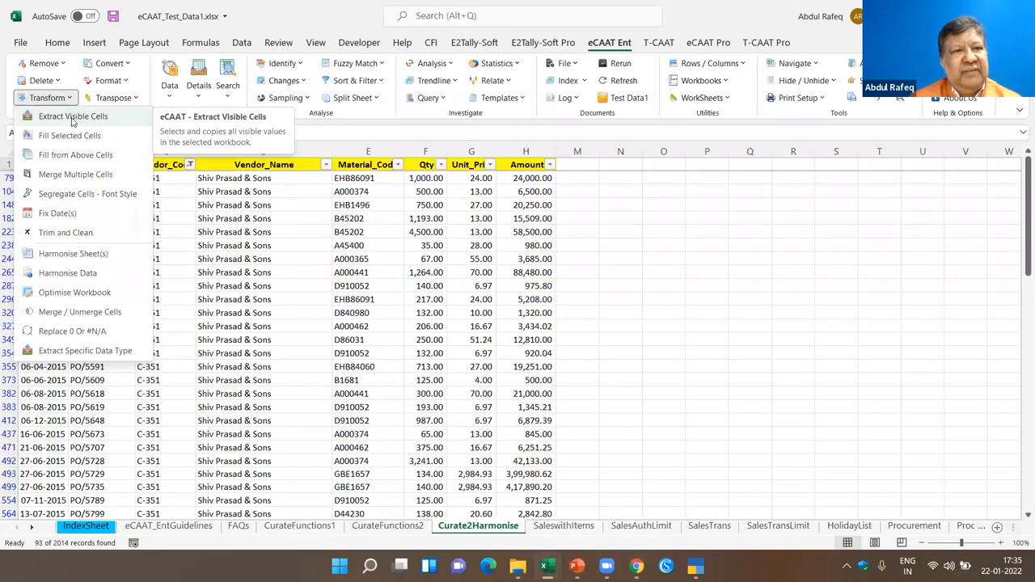
pyautogui.click(73, 119)
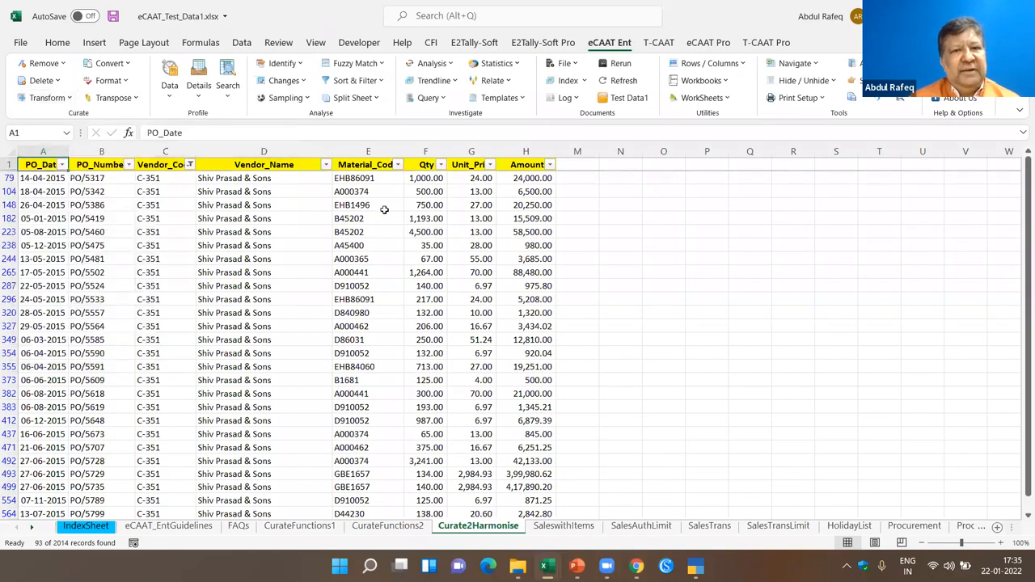
pyautogui.click(102, 255)
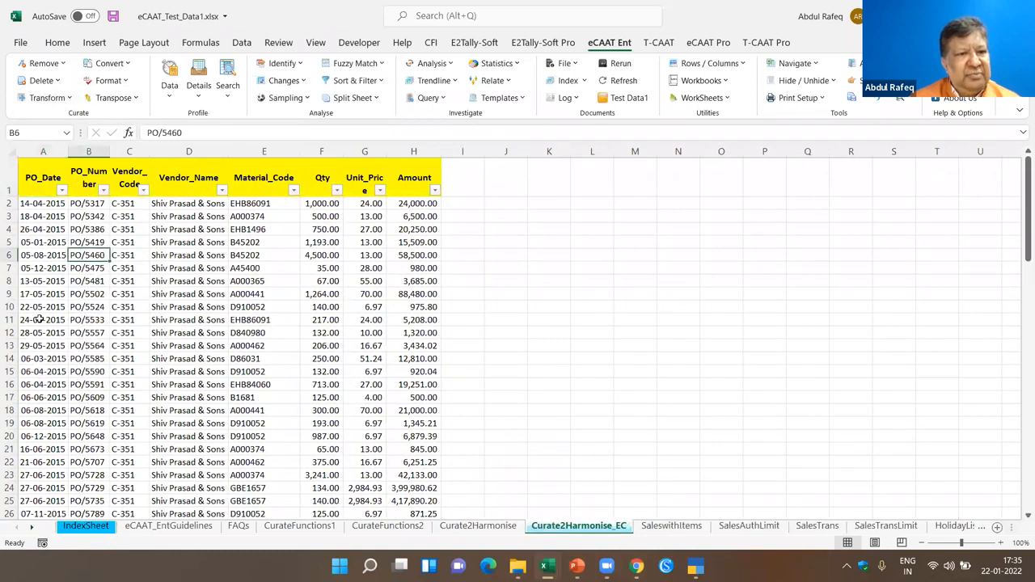
pyautogui.scroll(-8, 156, 287)
pyautogui.scroll(-10, 156, 287)
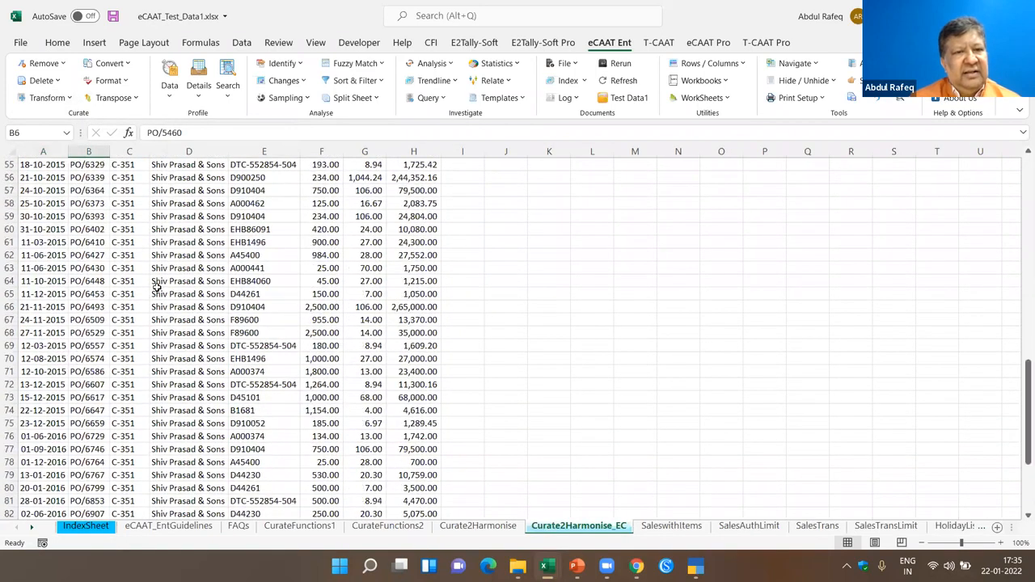
pyautogui.scroll(-5, 156, 287)
pyautogui.scroll(20, 156, 286)
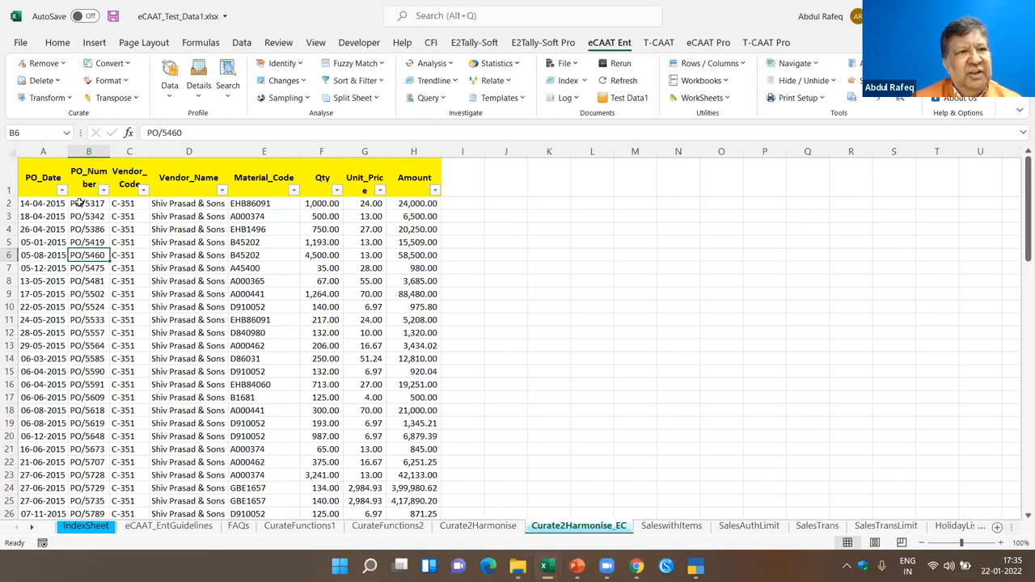
# Step: Review the available Transform, Convert, Format and Transpose functions for curating data
pyautogui.click(71, 98)
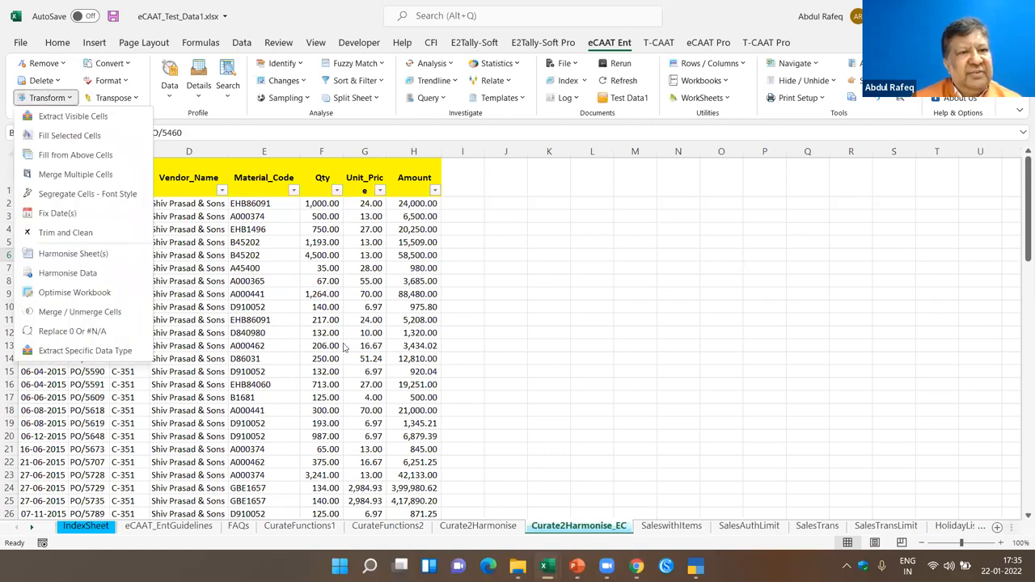
pyautogui.click(305, 324)
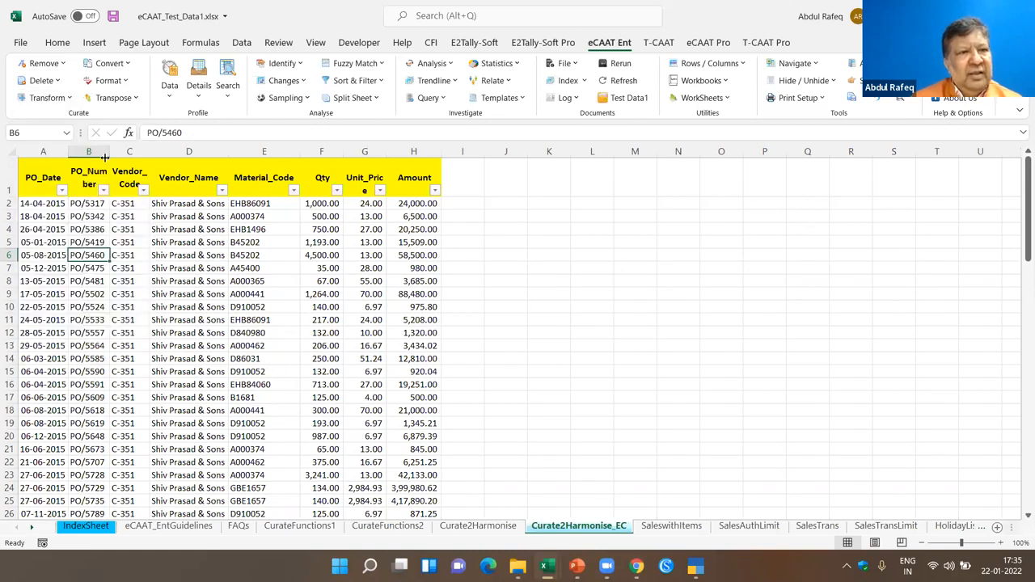
pyautogui.click(68, 100)
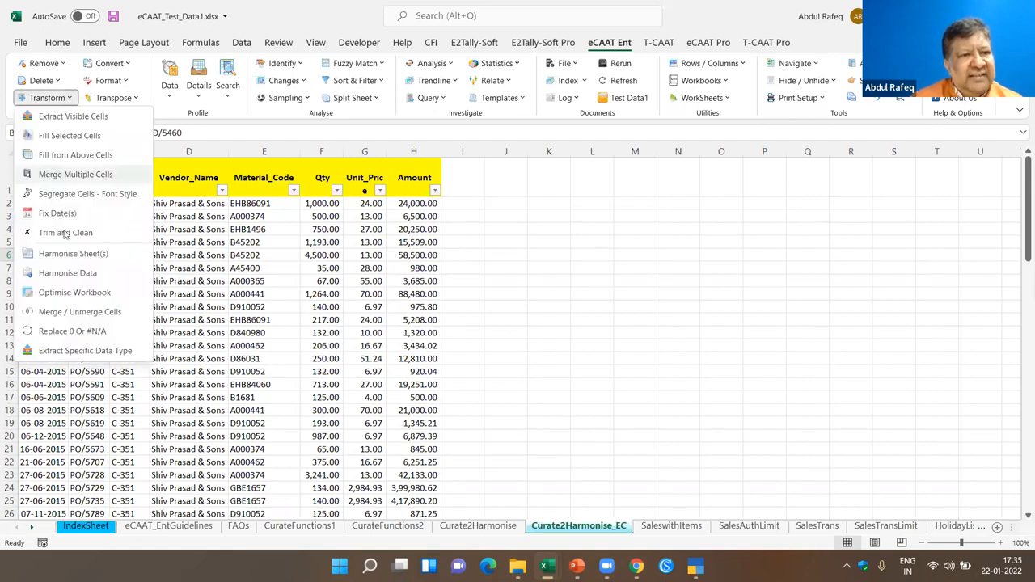
pyautogui.click(288, 358)
pyautogui.click(123, 65)
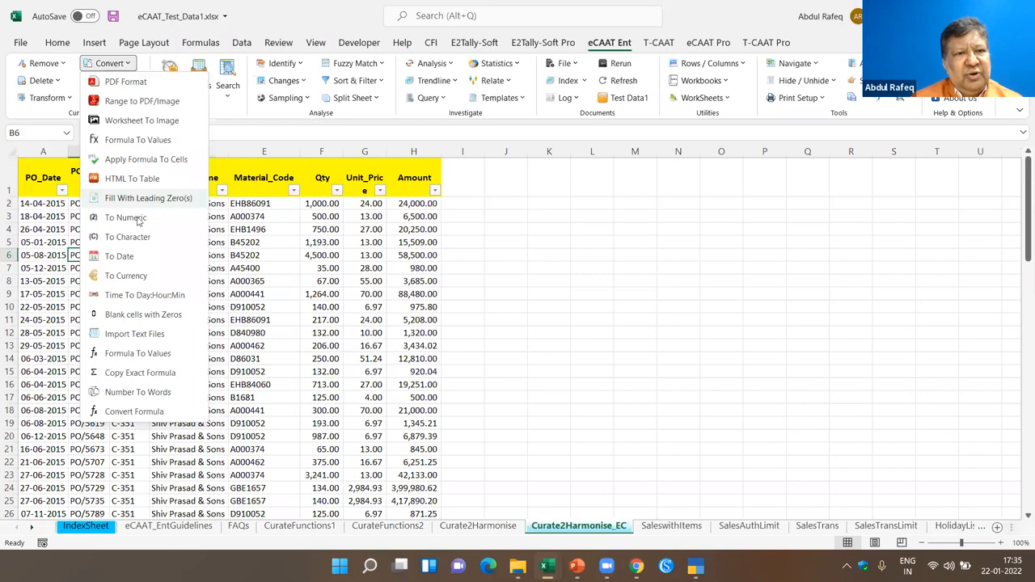
pyautogui.click(127, 82)
pyautogui.click(127, 82)
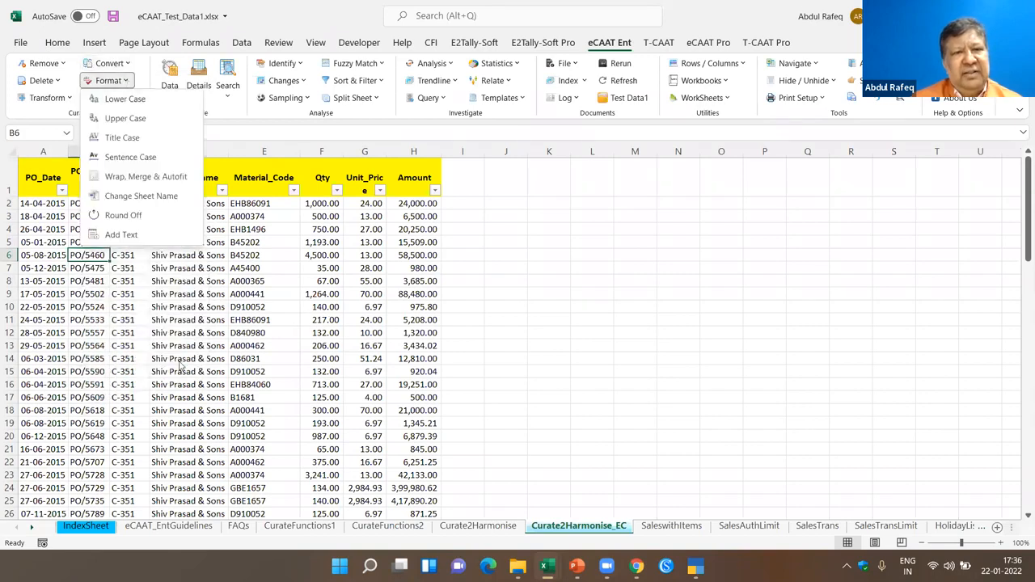
pyautogui.press('Escape')
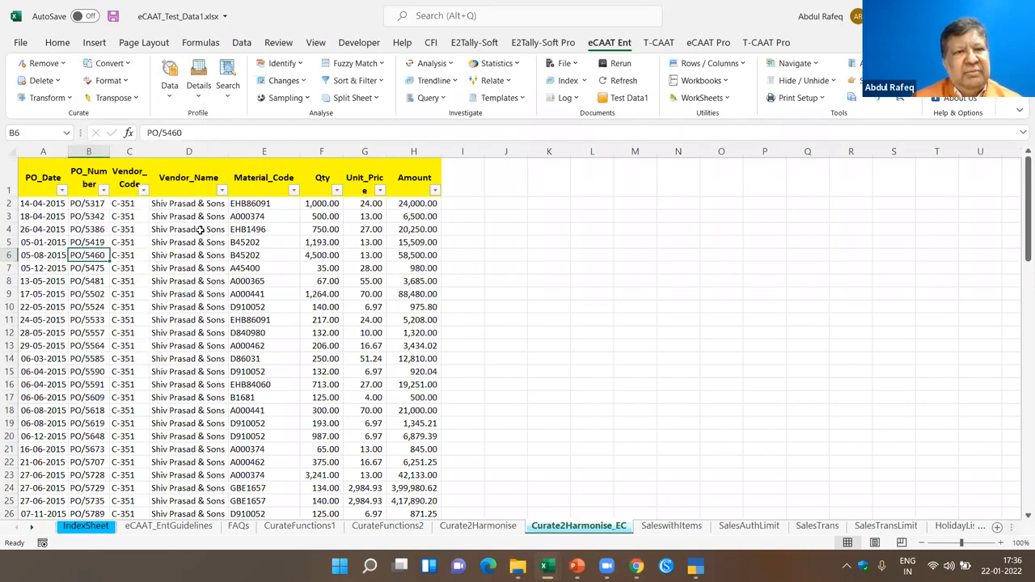
pyautogui.click(127, 81)
pyautogui.press('Escape')
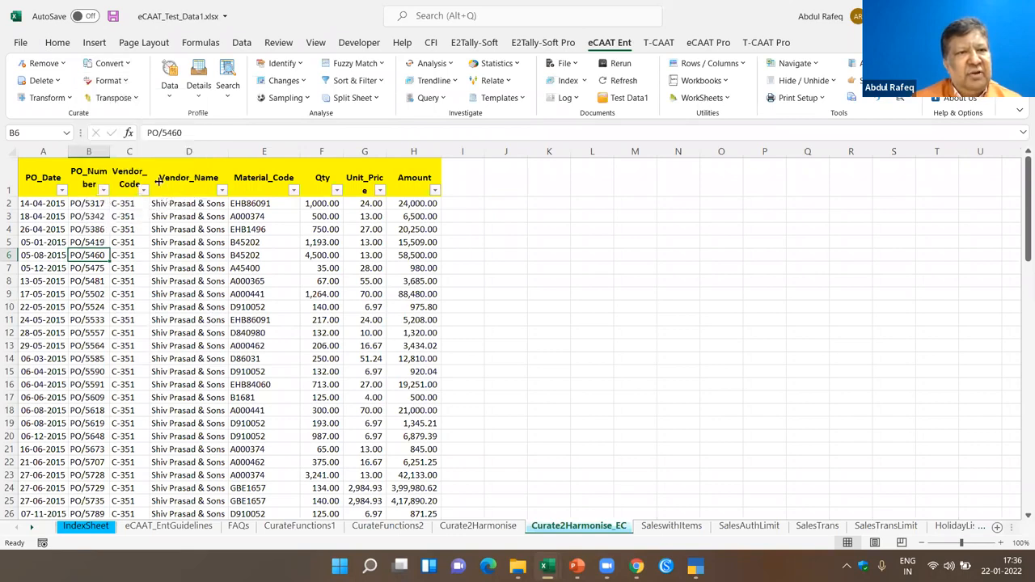
pyautogui.click(133, 98)
pyautogui.press('Escape')
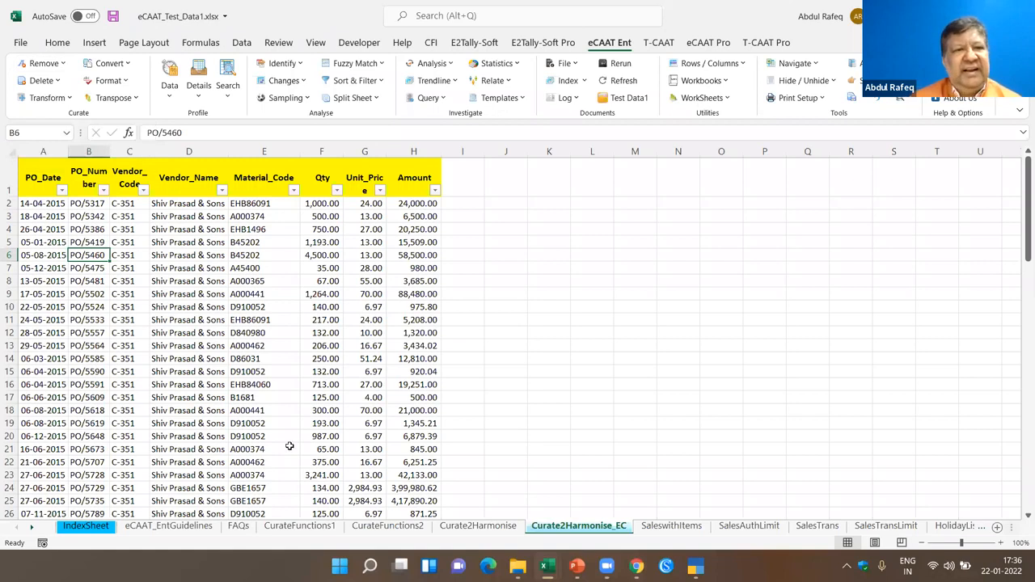
# Step: Regenerate the workbook's sheet index on IndexSheet and check its link to the Curate2Harmonise_EC sheet
pyautogui.click(80, 527)
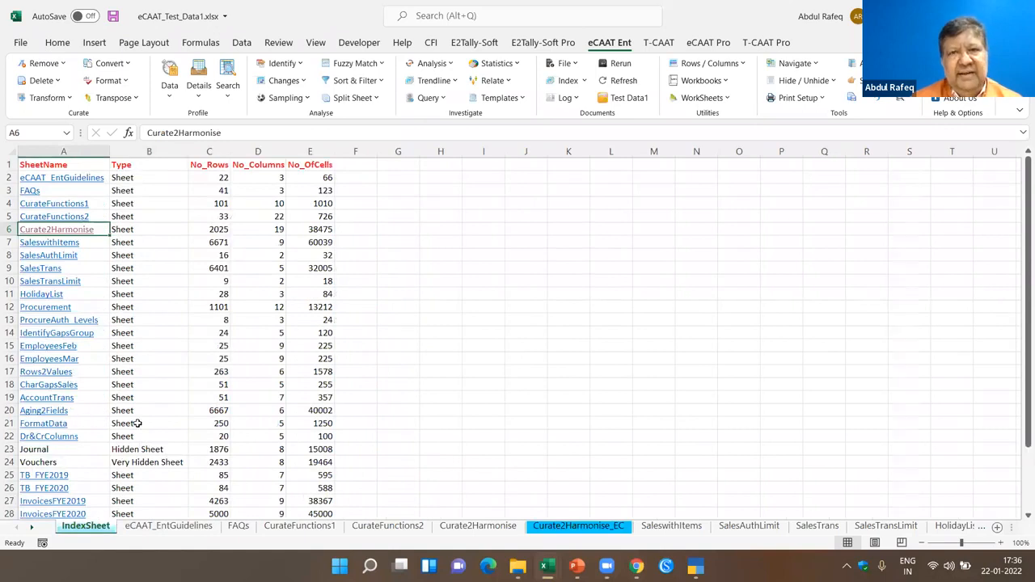
pyautogui.click(569, 80)
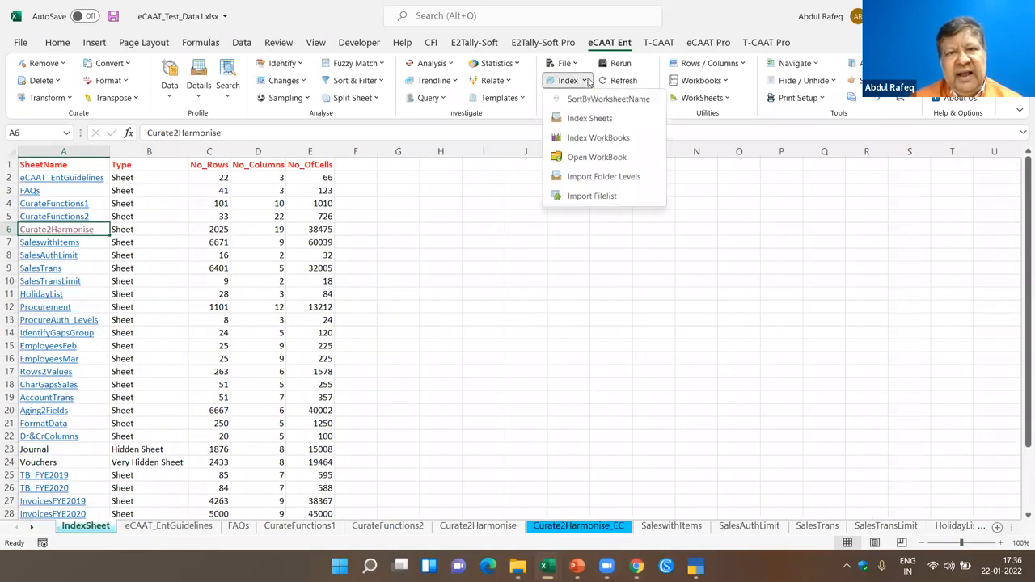
pyautogui.click(589, 120)
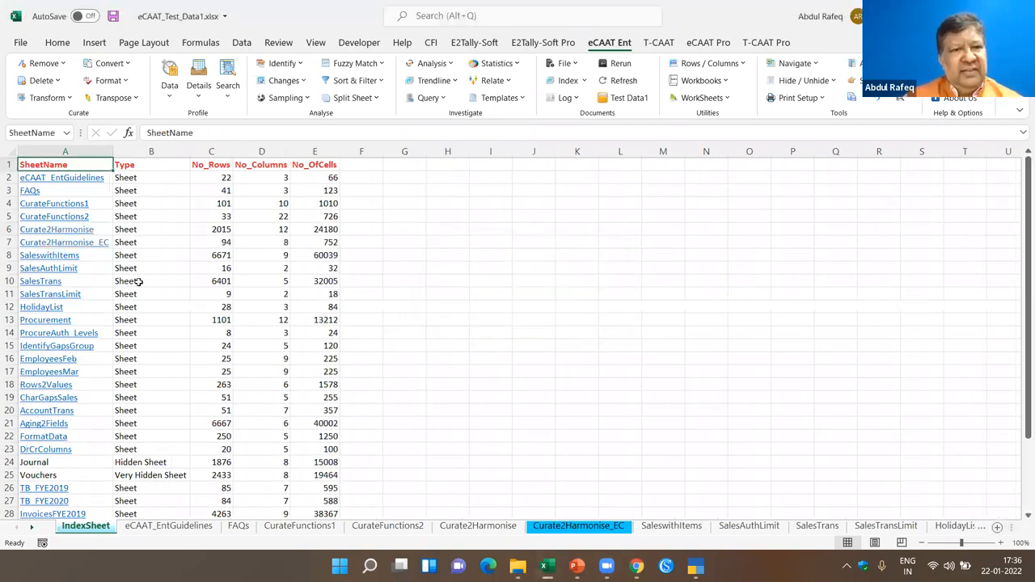
pyautogui.scroll(-2, 71, 275)
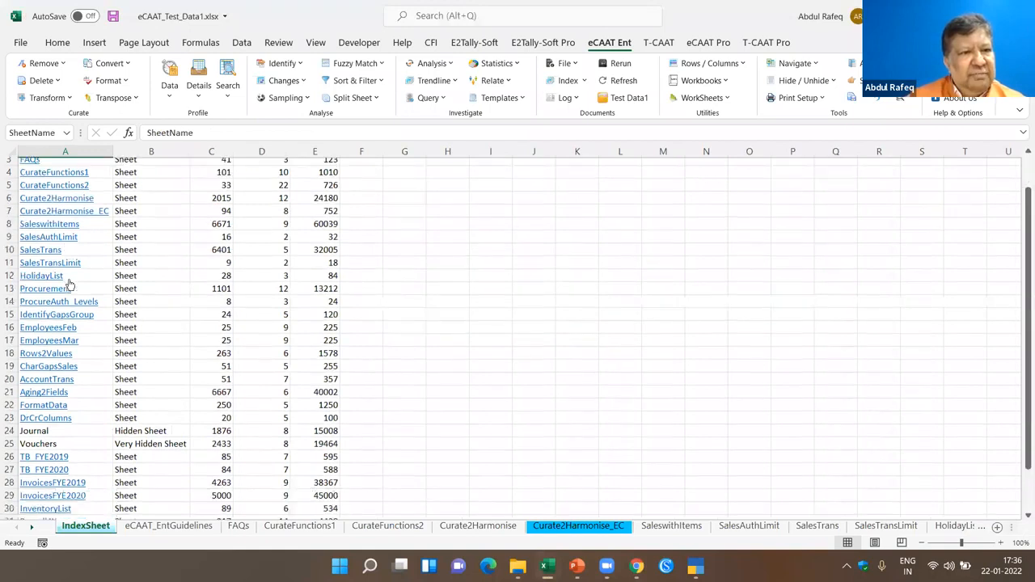
pyautogui.scroll(2, 94, 248)
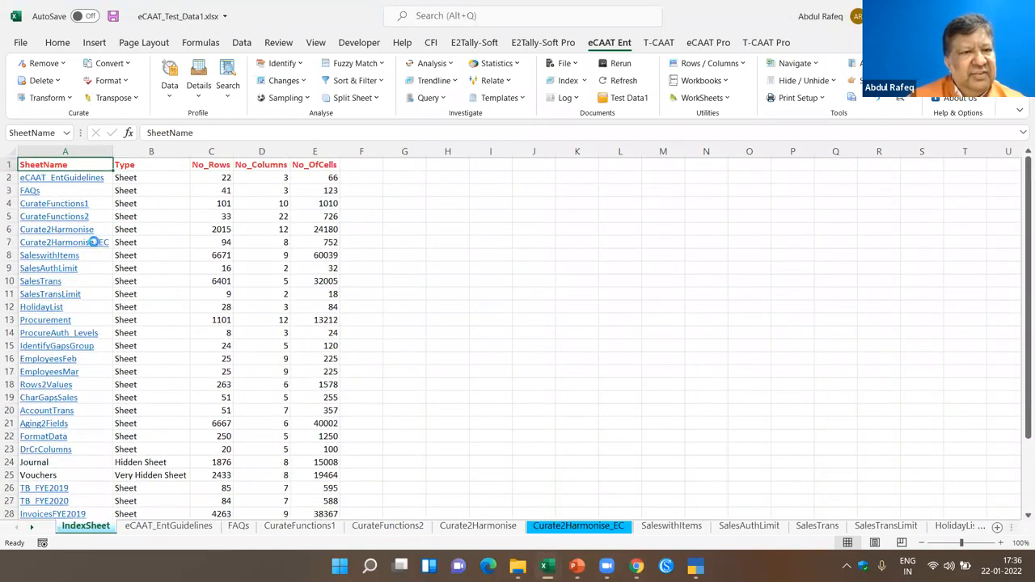
pyautogui.click(95, 243)
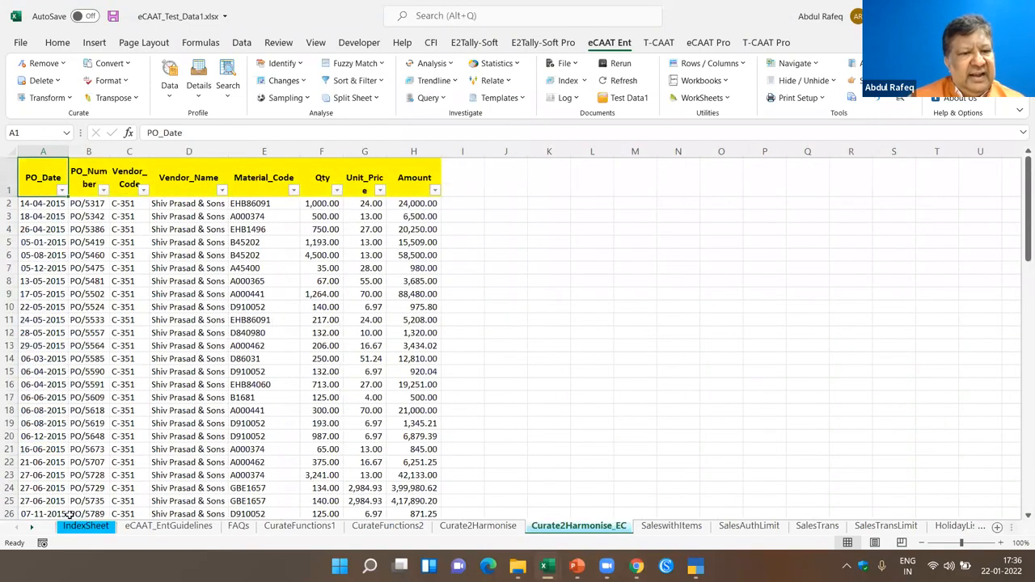
pyautogui.click(71, 521)
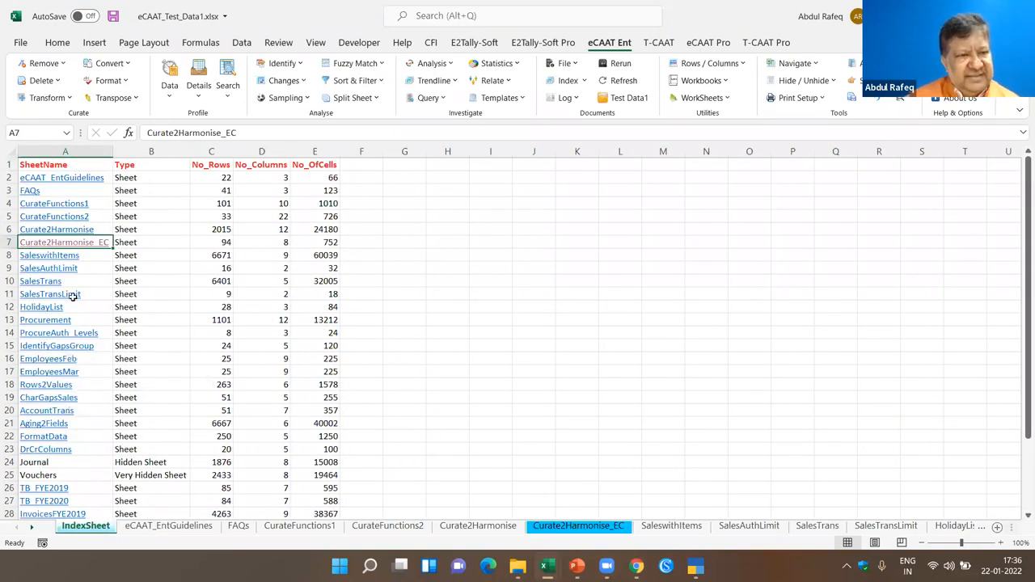
# Step: Open the SaleswithItems sheet from the index and sort its data by InvNo in ascending order
pyautogui.click(58, 254)
pyautogui.click(57, 255)
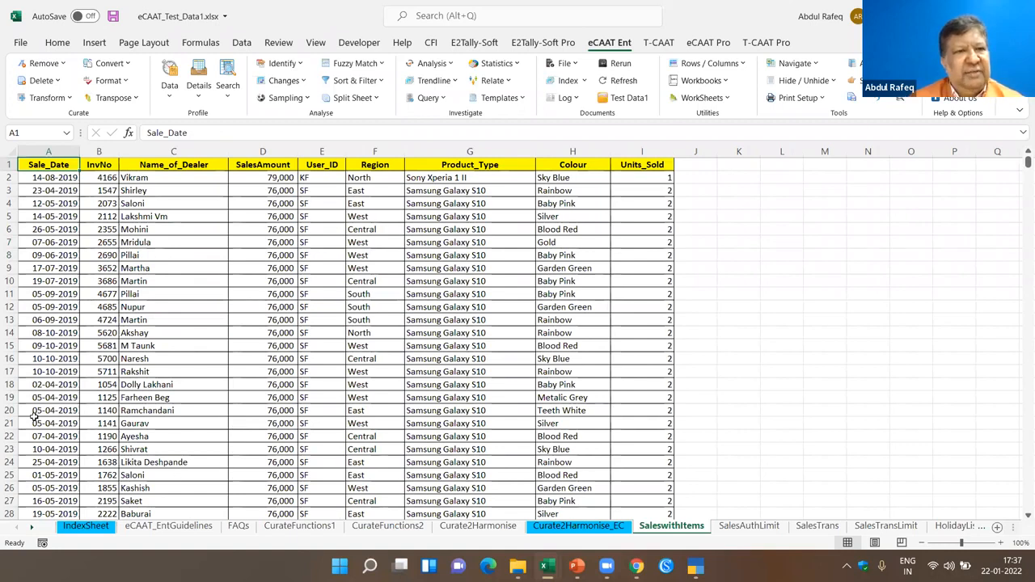
pyautogui.click(42, 178)
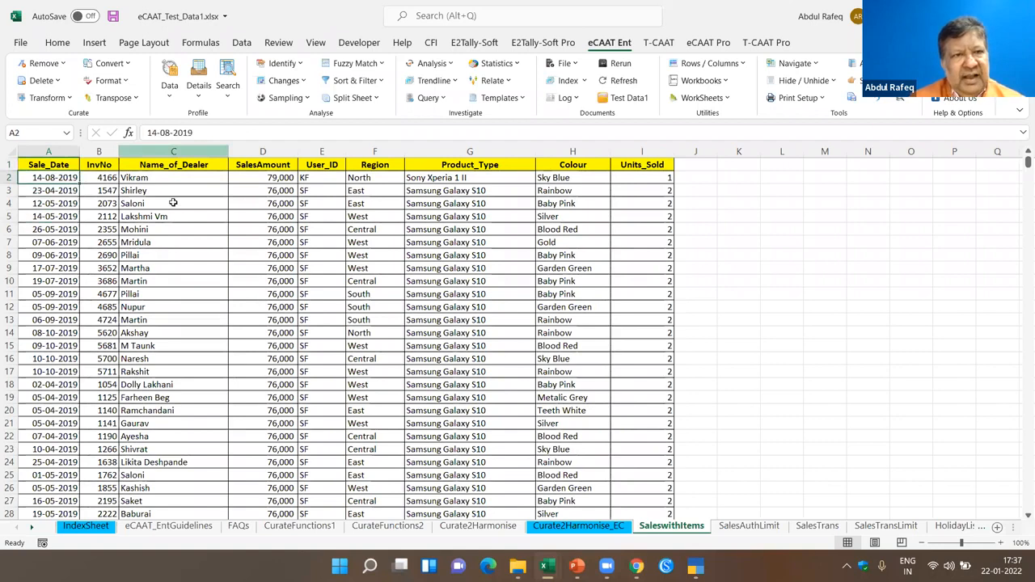
pyautogui.click(101, 174)
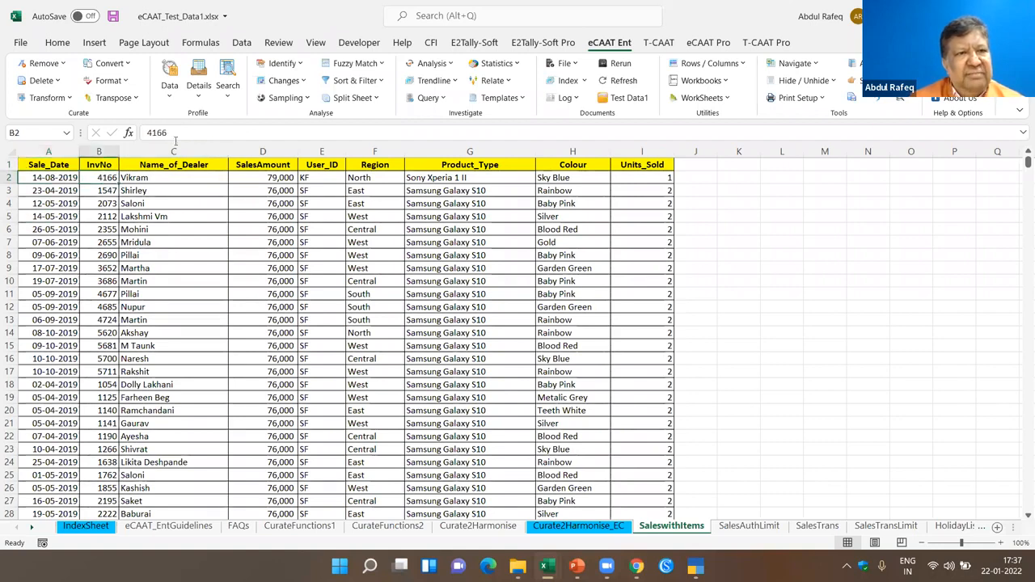
pyautogui.click(240, 43)
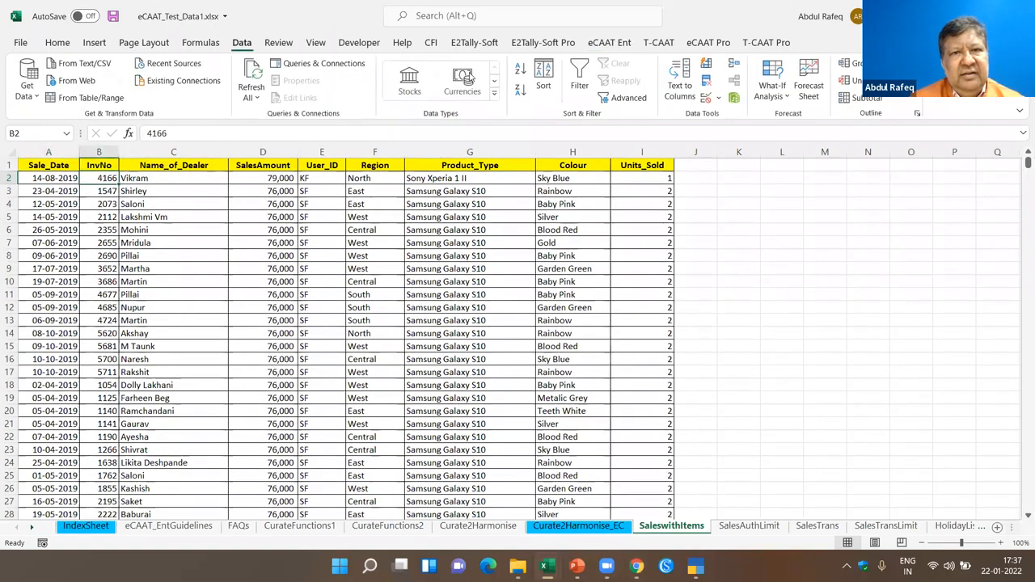
pyautogui.click(521, 71)
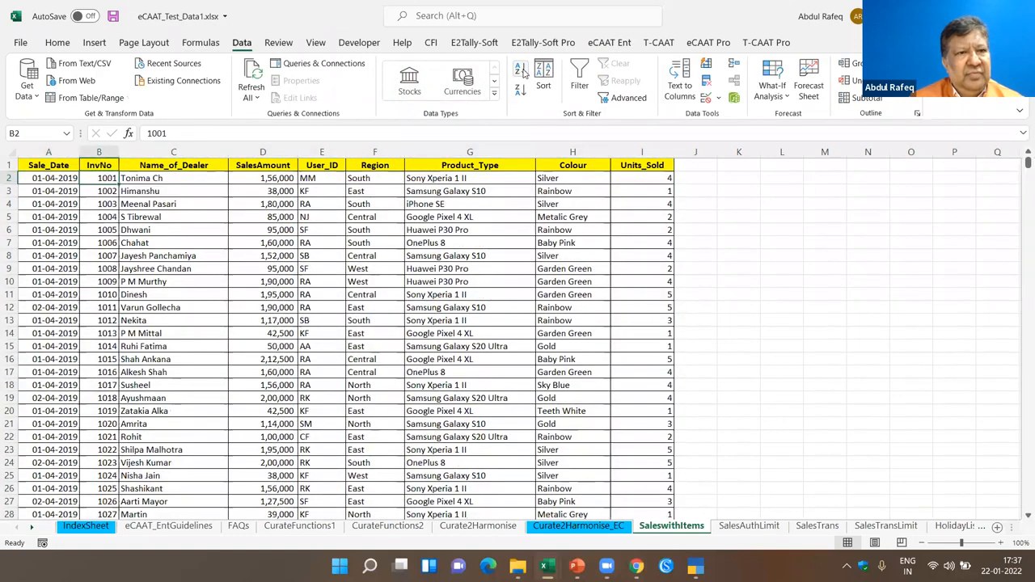
# Step: Examine the first and last entries of the Sale_Date and InvNo columns in SaleswithItems
pyautogui.click(57, 181)
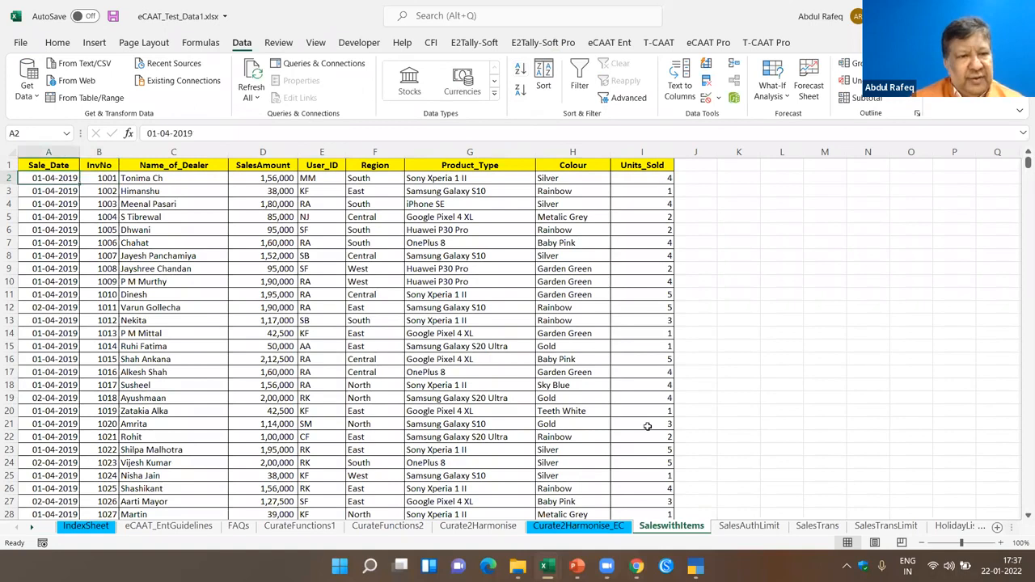
pyautogui.hotkey('ctrl', 'Down')
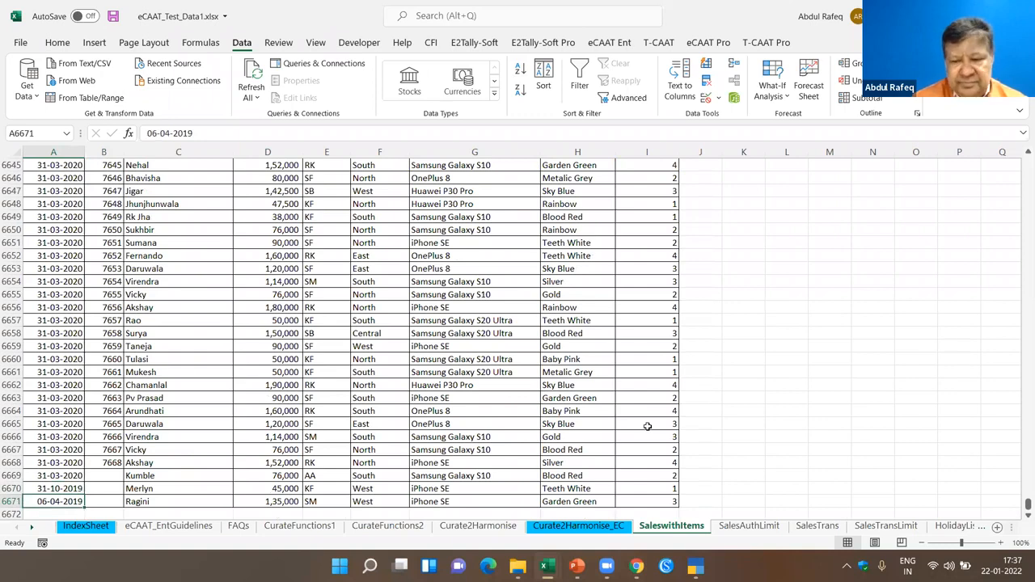
pyautogui.hotkey('ctrl', 'Up')
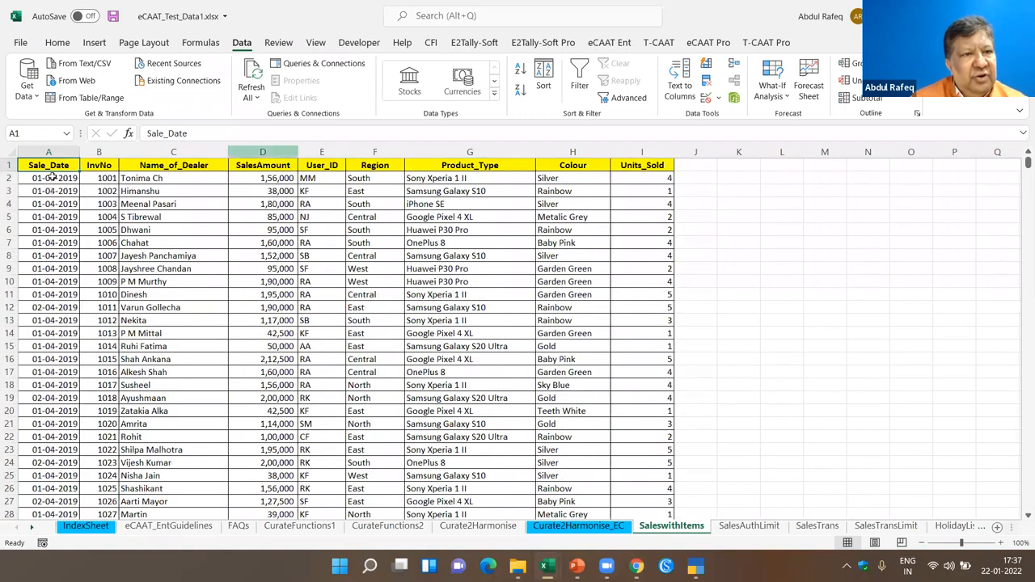
pyautogui.click(54, 178)
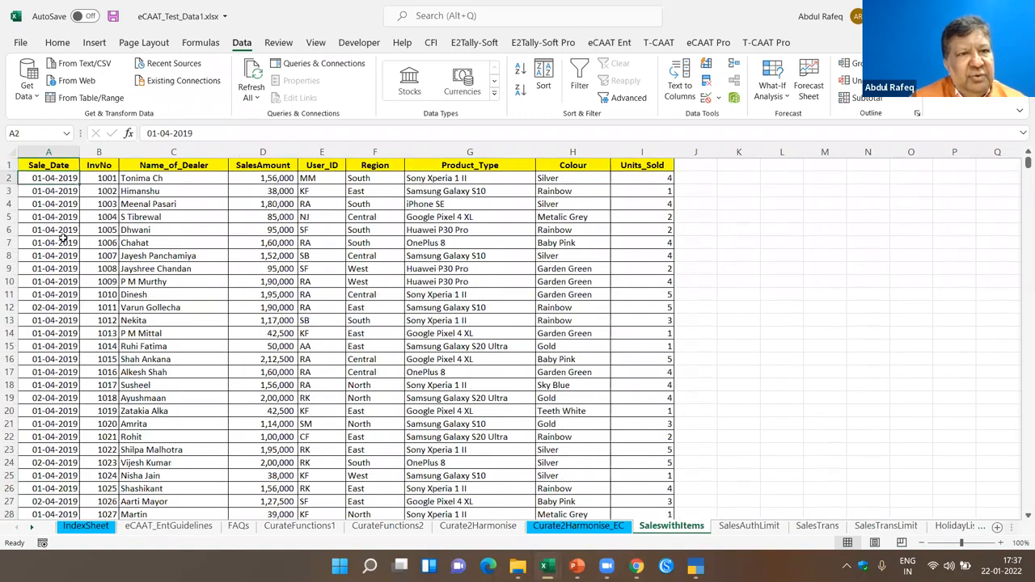
pyautogui.click(111, 203)
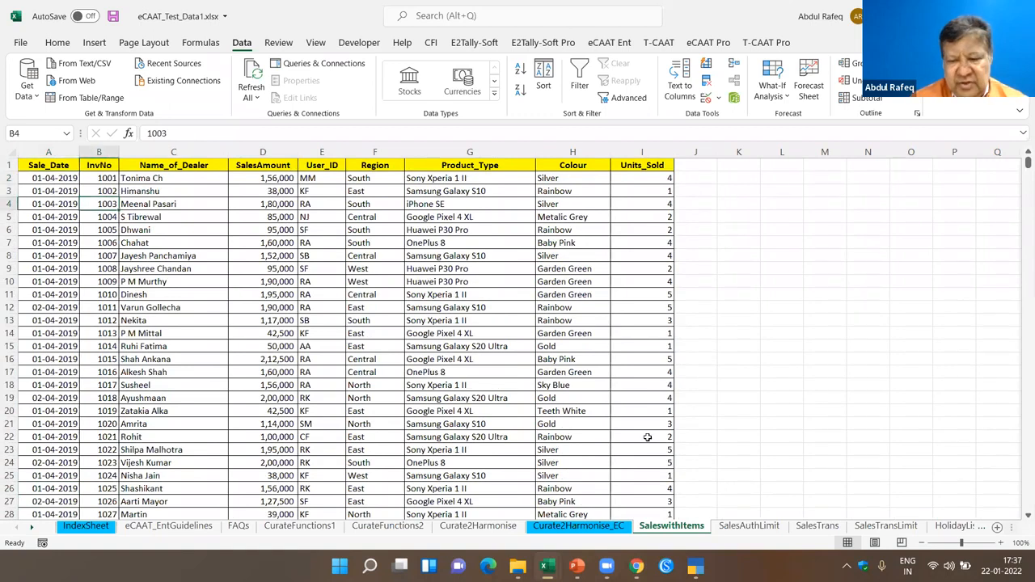
pyautogui.hotkey('ctrl', 'Down')
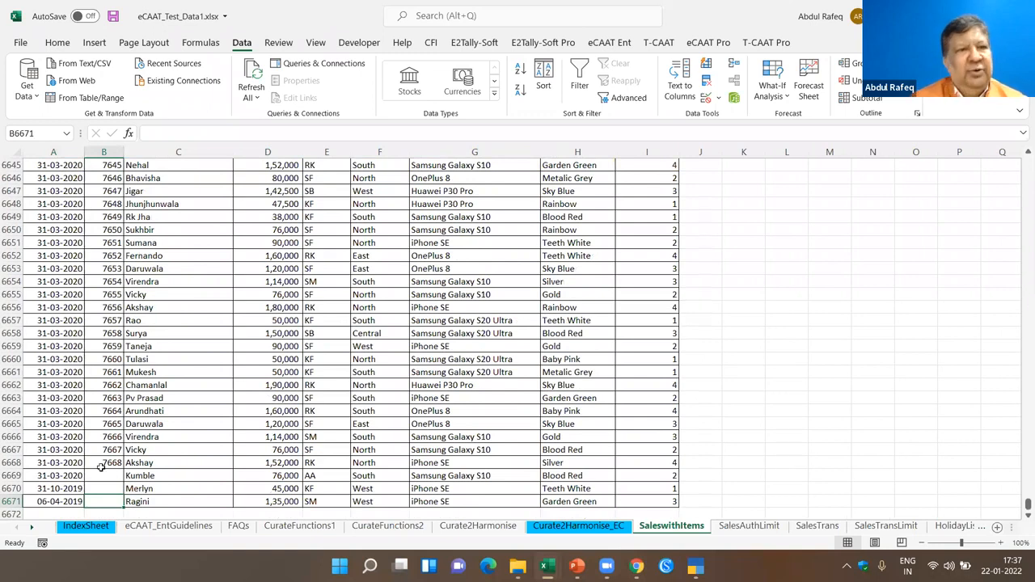
pyautogui.hotkey('ctrl', 'Home')
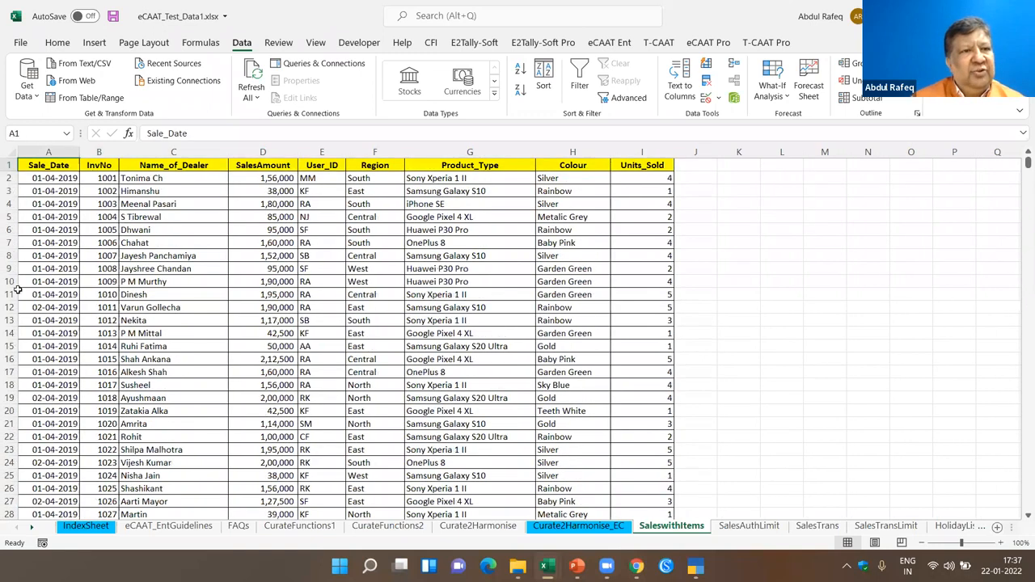
# Step: Sort the SaleswithItems data by Sale_Date in ascending order
pyautogui.click(60, 180)
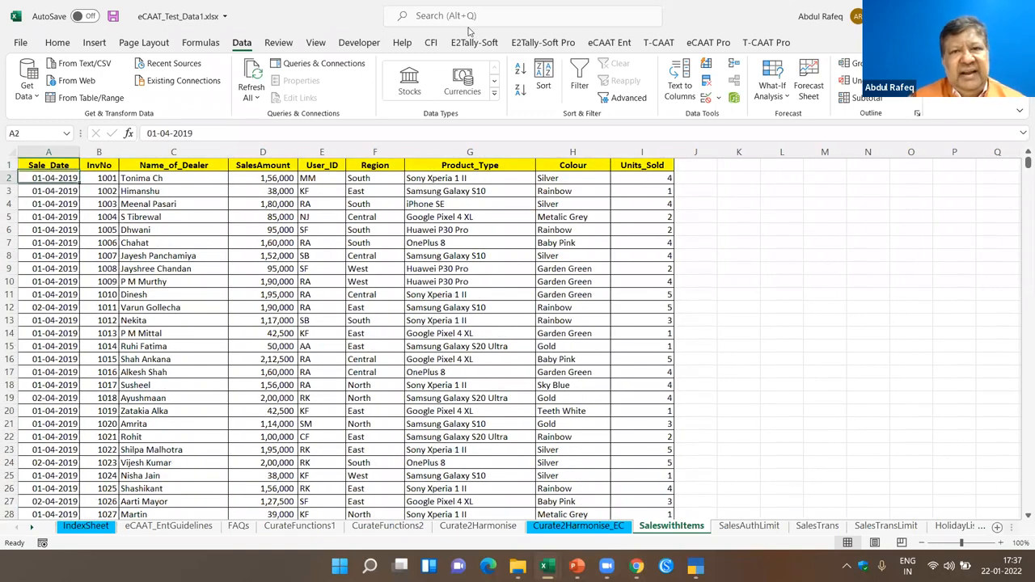
pyautogui.click(520, 70)
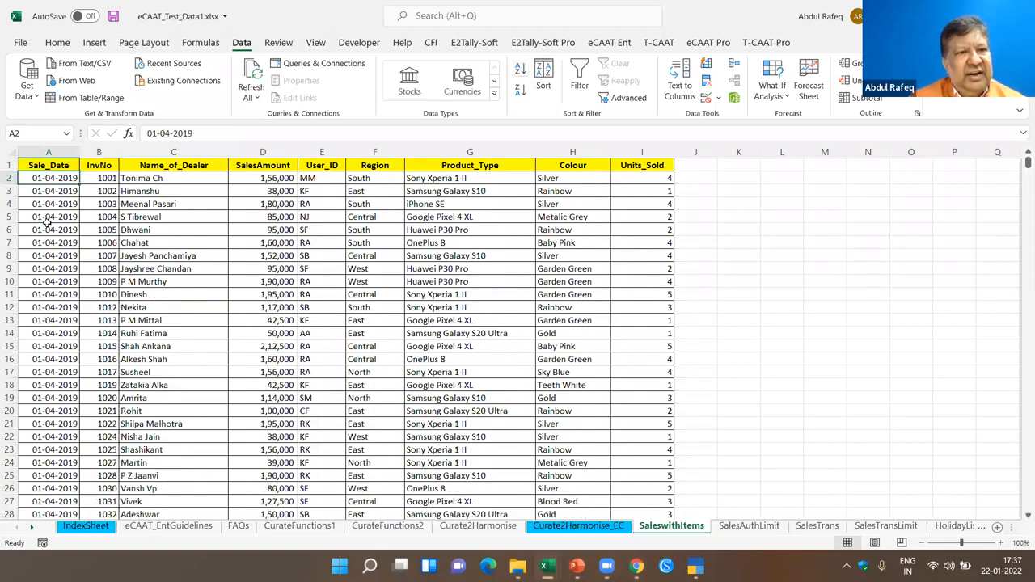
pyautogui.click(52, 192)
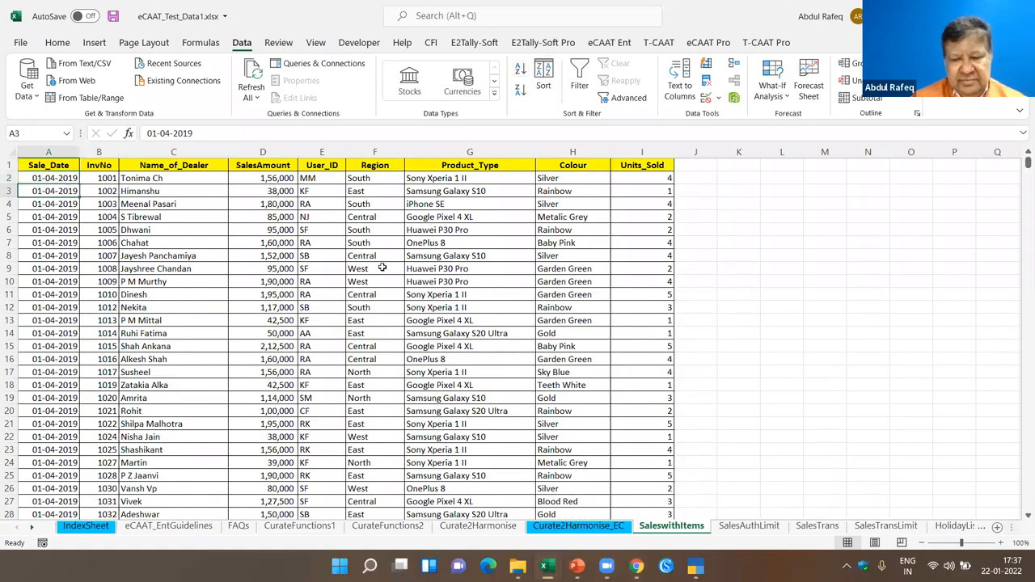
# Step: Check the last record of the sorted SaleswithItems data and turn on filters for its header row
pyautogui.hotkey('ctrl', 'Down')
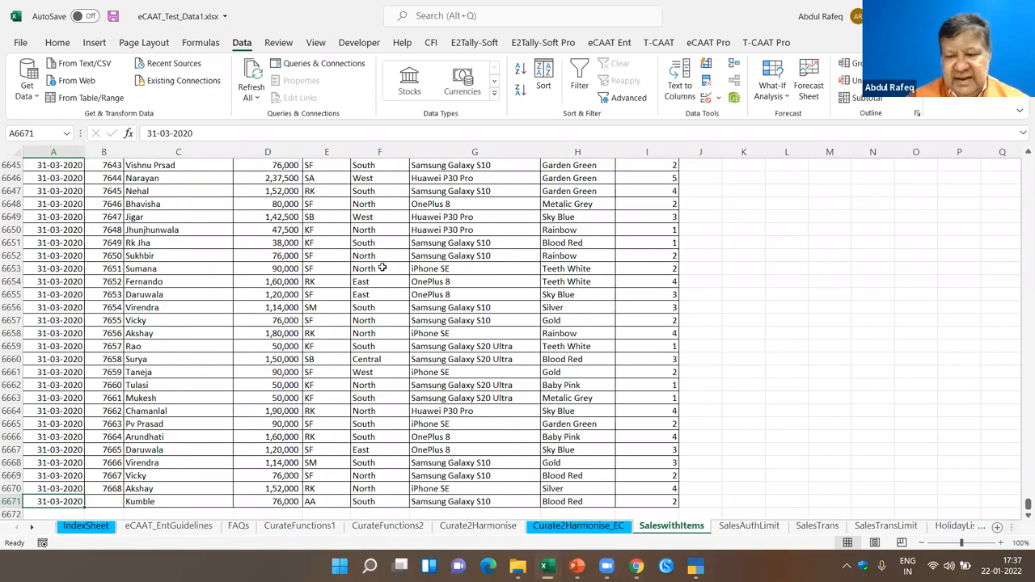
pyautogui.hotkey('ctrl', 'Home')
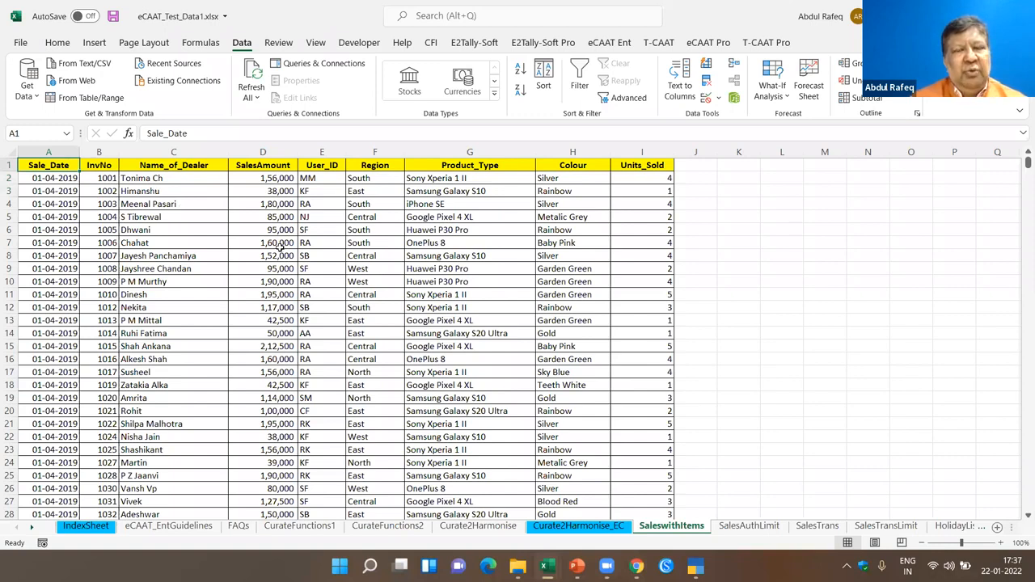
pyautogui.click(580, 81)
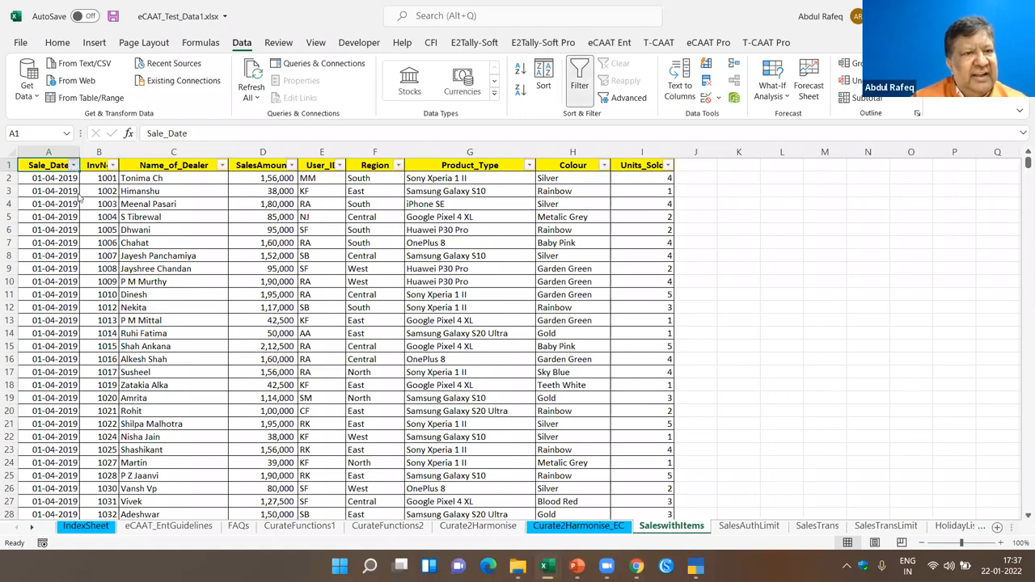
# Step: Examine the months listed under 2020 and 2019 in the Sale_Date filter, leaving the data unfiltered
pyautogui.hotkey('alt', 'Down')
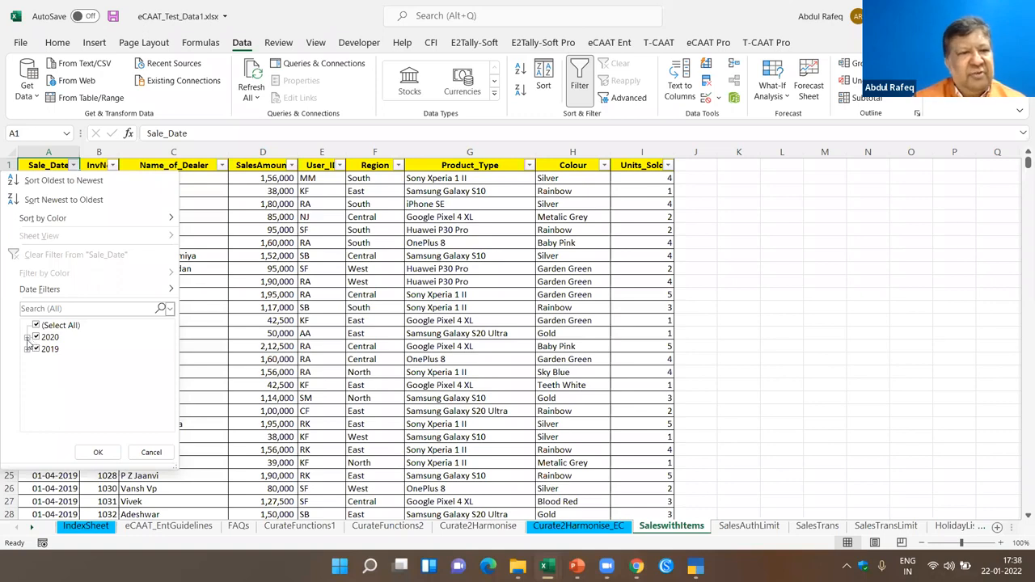
pyautogui.click(27, 337)
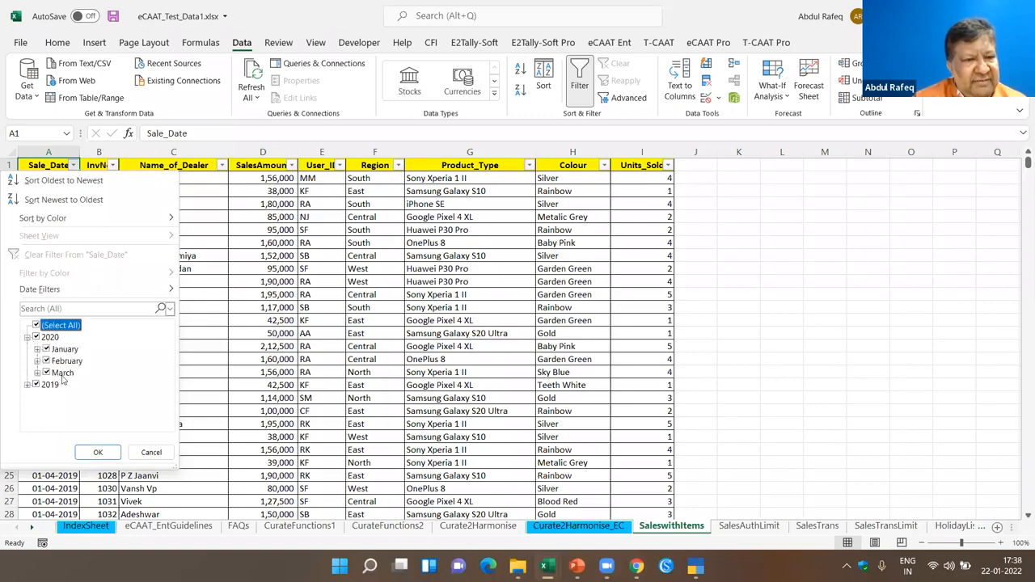
pyautogui.click(27, 384)
pyautogui.scroll(-1, 73, 363)
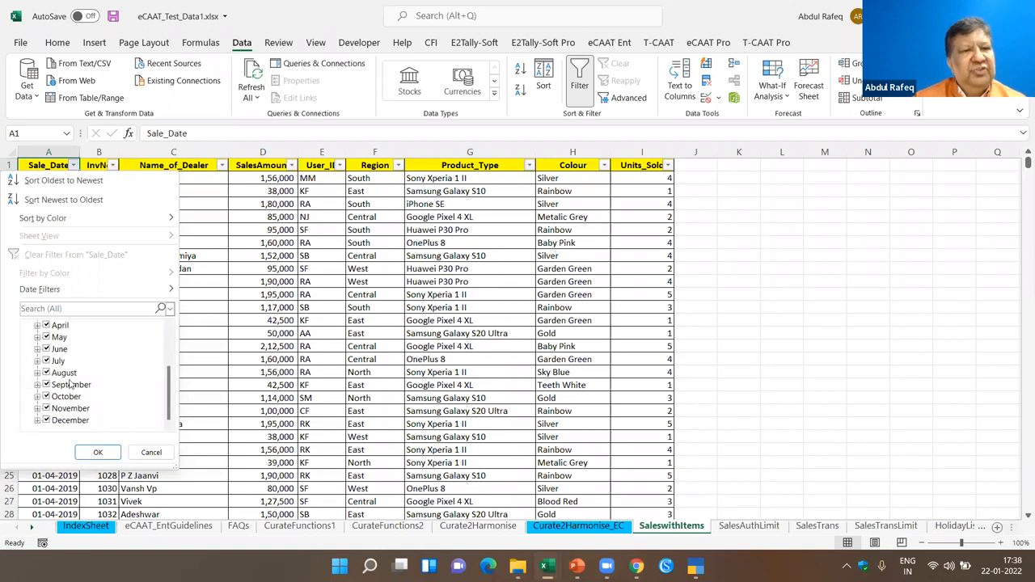
pyautogui.scroll(2, 71, 385)
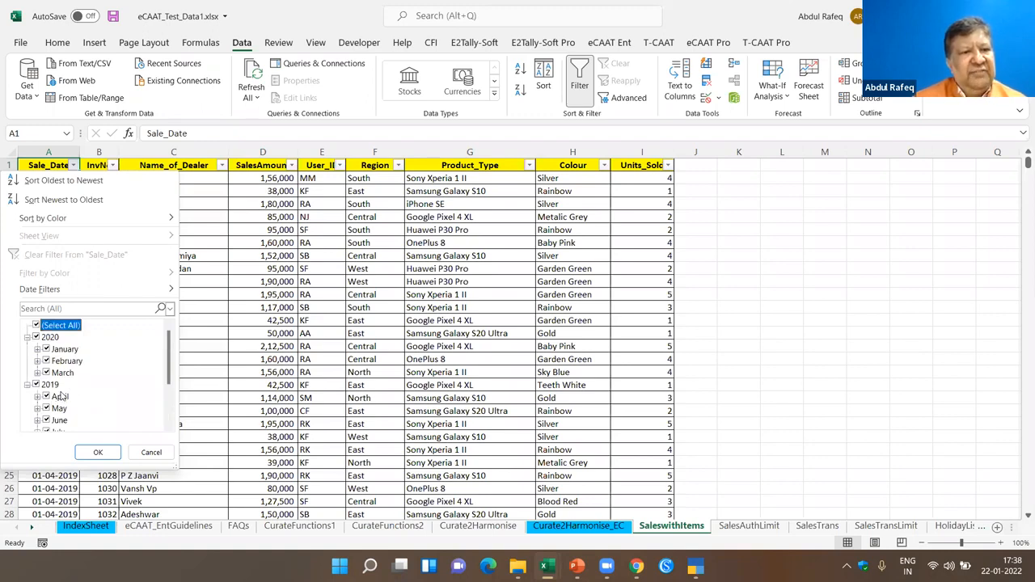
pyautogui.click(136, 452)
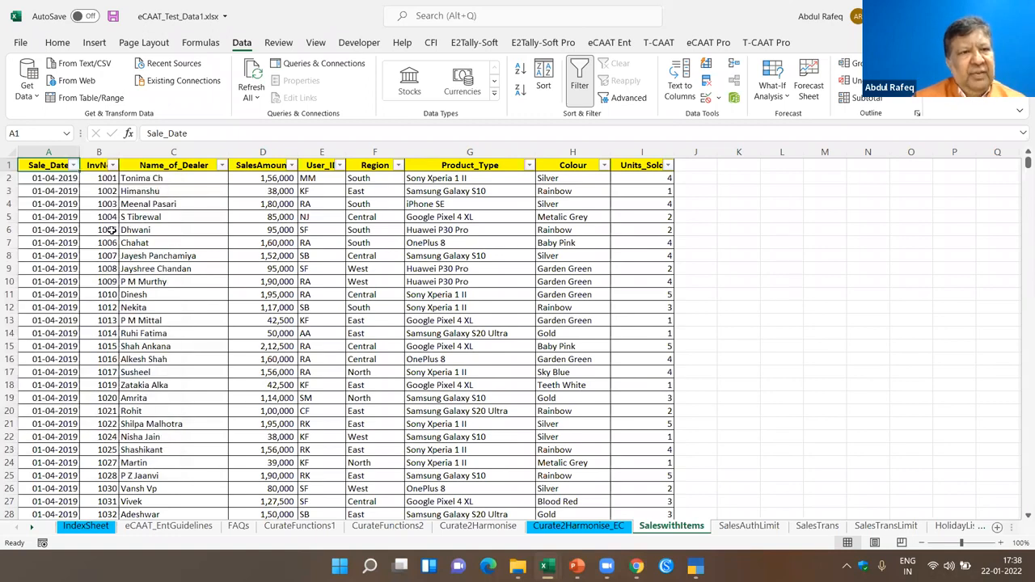
# Step: Filter the InvNo column to its blank entries by searching for "blan", and select the blank invoice cells
pyautogui.click(113, 165)
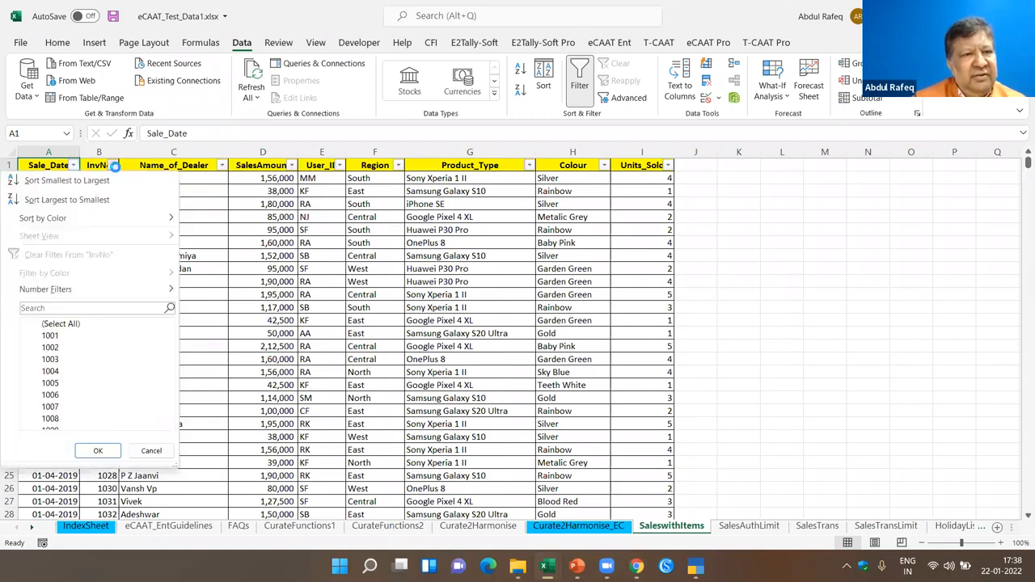
pyautogui.click(97, 308)
pyautogui.write('blan')
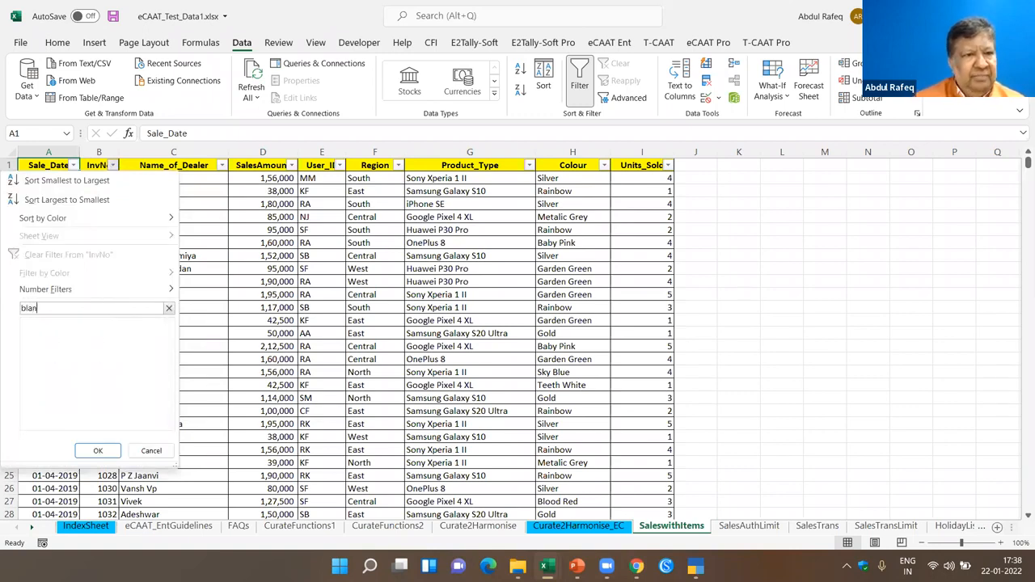
pyautogui.click(96, 450)
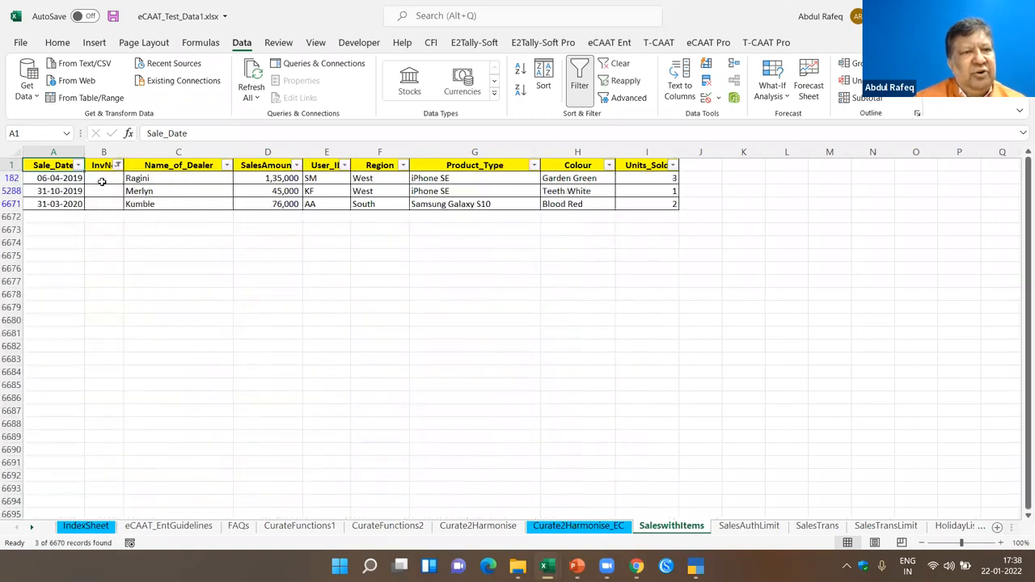
pyautogui.moveTo(107, 176); pyautogui.dragTo(106, 204)
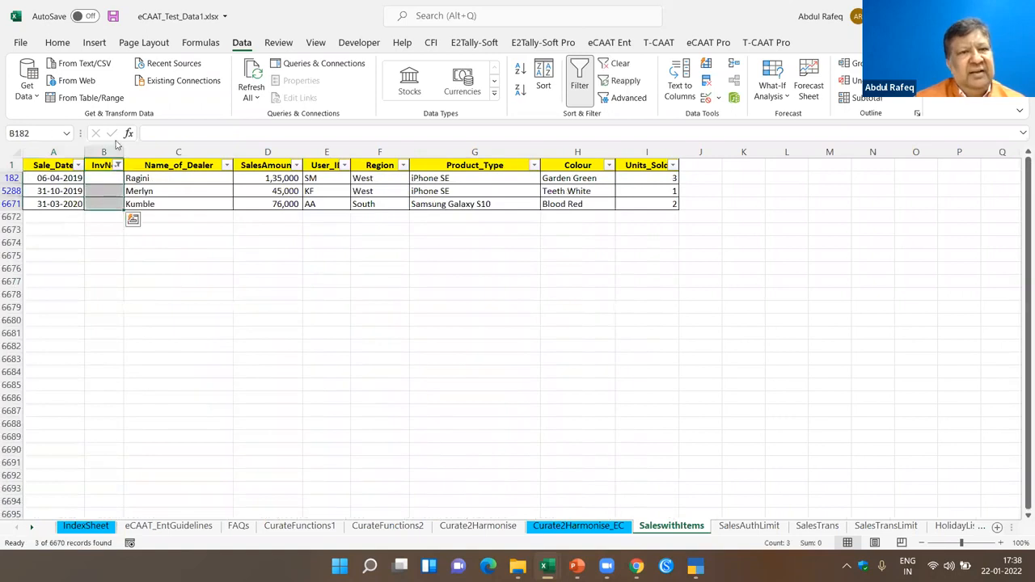
# Step: Reselect all values in the InvNo filter to show every record in the sheet again
pyautogui.click(118, 166)
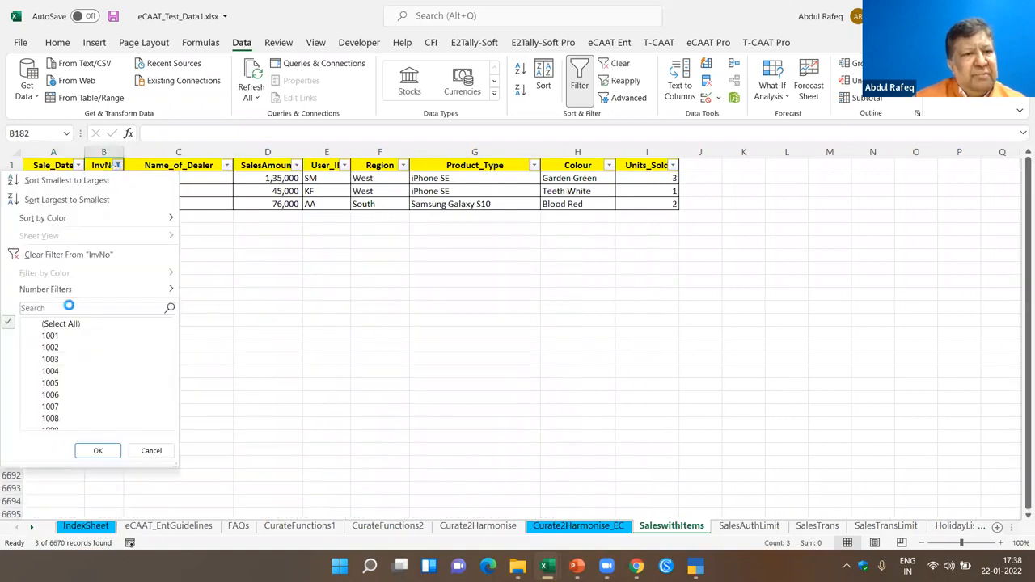
pyautogui.click(42, 323)
pyautogui.click(42, 325)
pyautogui.click(93, 450)
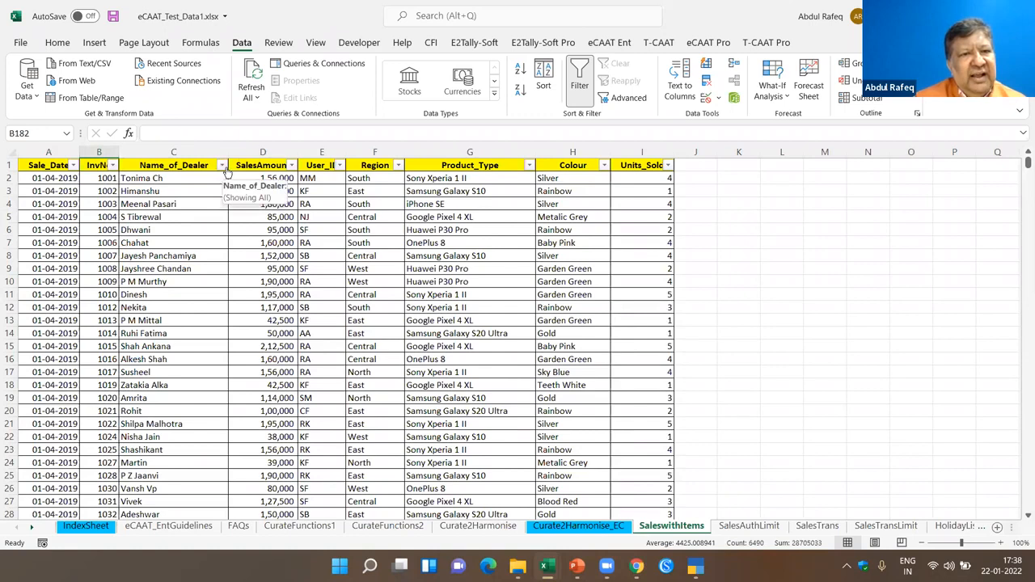
# Step: Look at the dealer names offered in the Name_of_Dealer filter without applying a filter
pyautogui.click(221, 166)
pyautogui.click(146, 308)
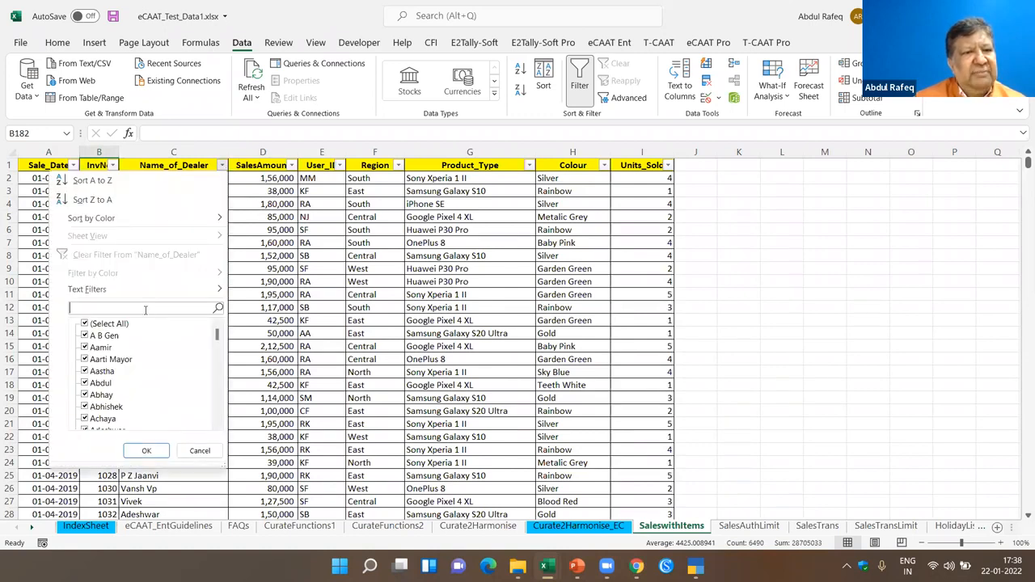
pyautogui.click(198, 450)
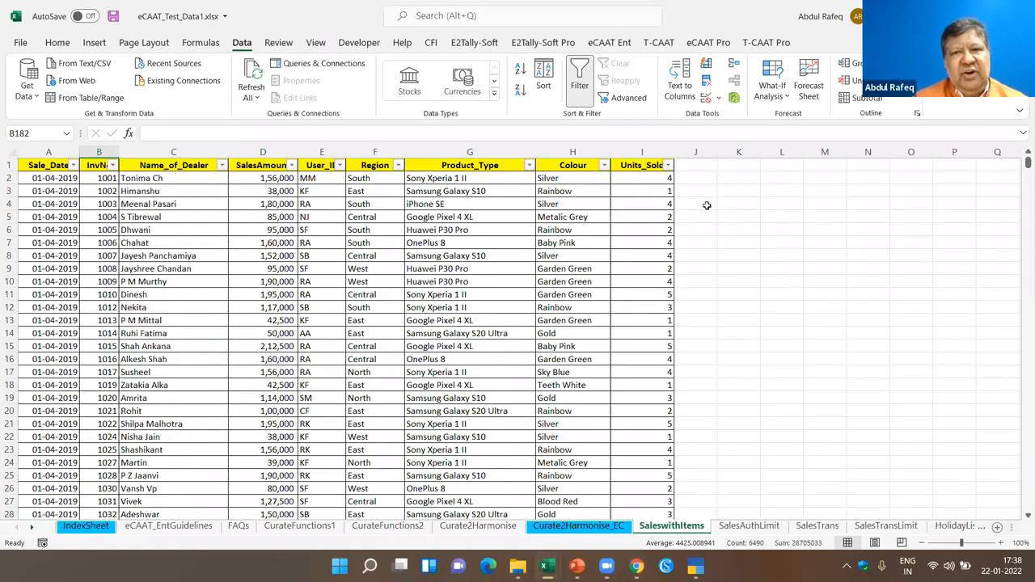
# Step: Set up eCAAT's Column Statistics for the numeric fields InvNo, SalesAmount and Units_Sold
pyautogui.click(462, 257)
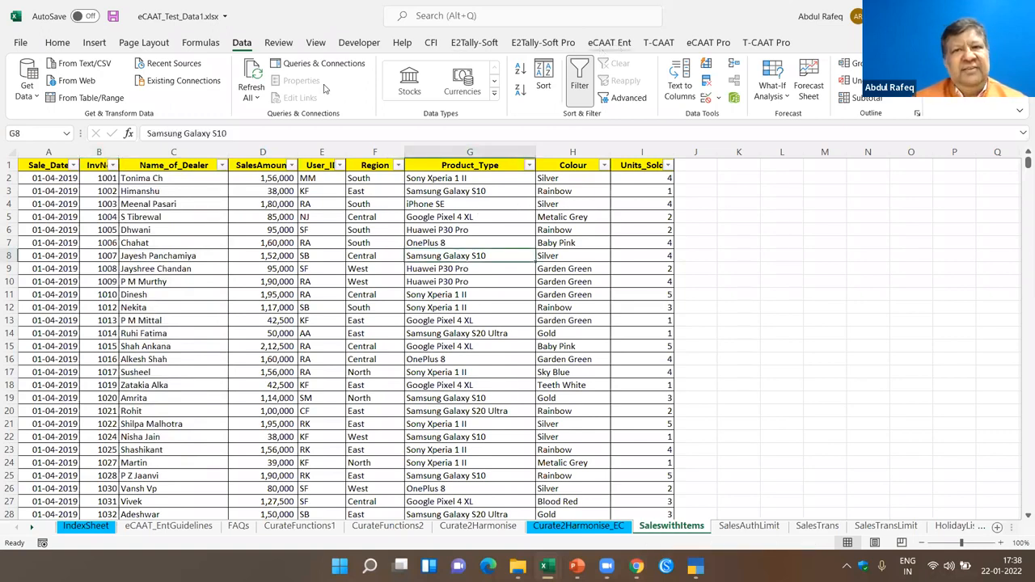
pyautogui.click(606, 46)
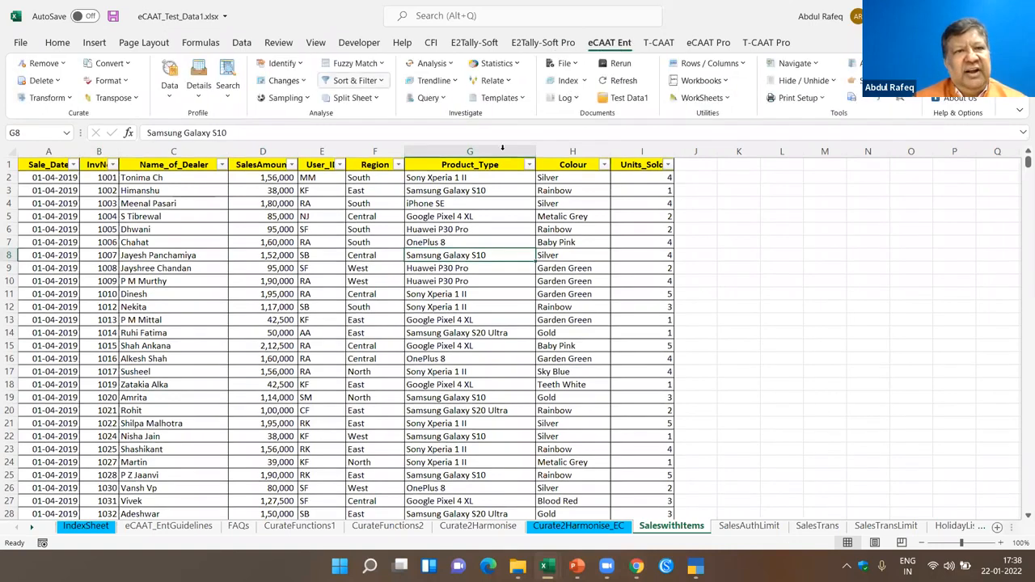
pyautogui.click(198, 97)
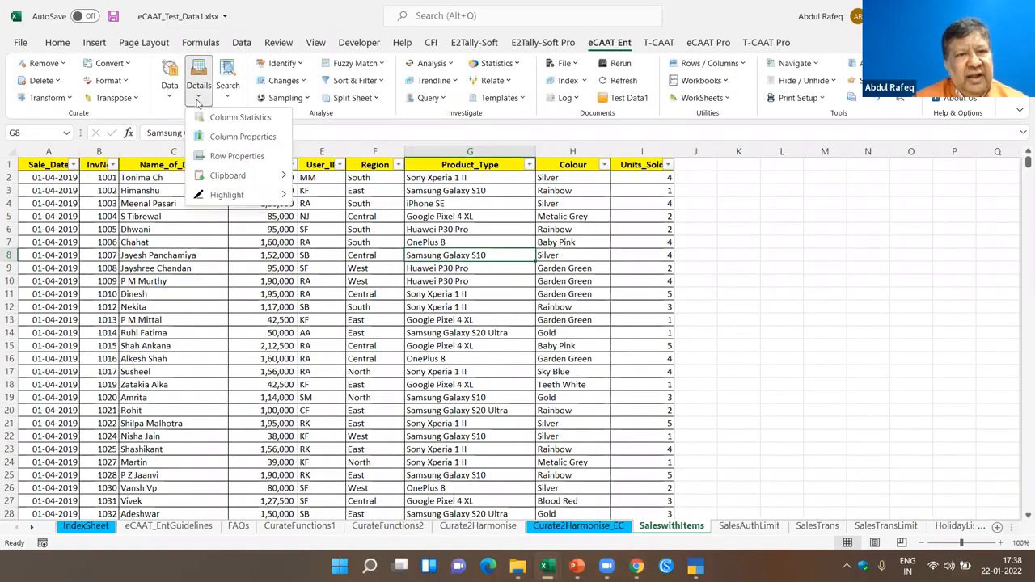
pyautogui.click(212, 118)
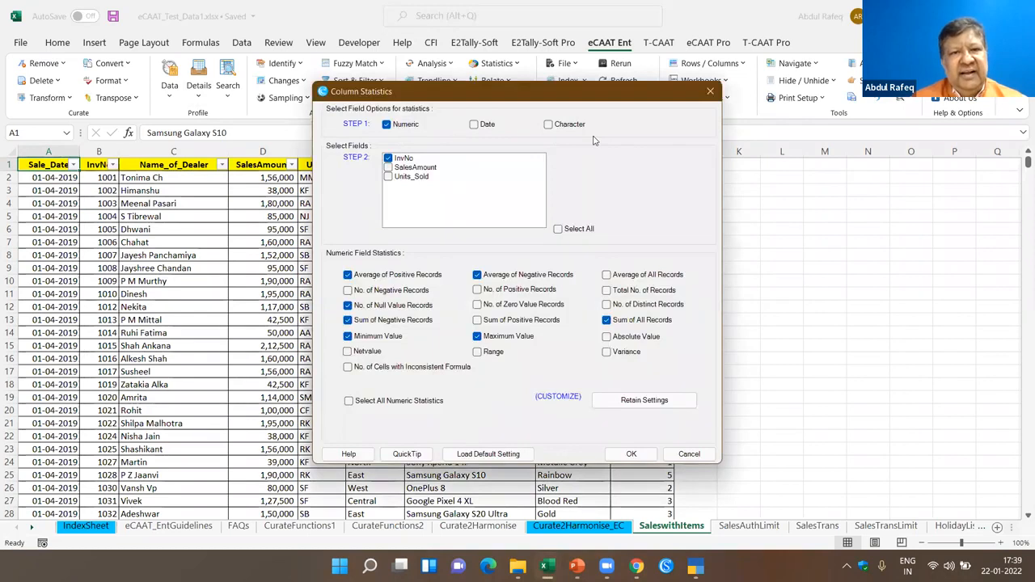
pyautogui.click(401, 168)
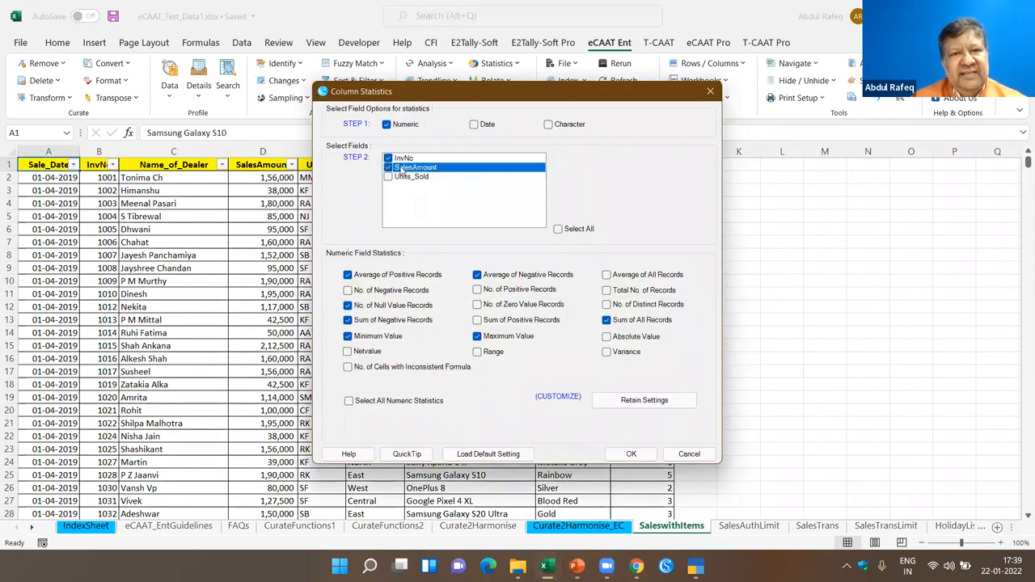
pyautogui.click(391, 178)
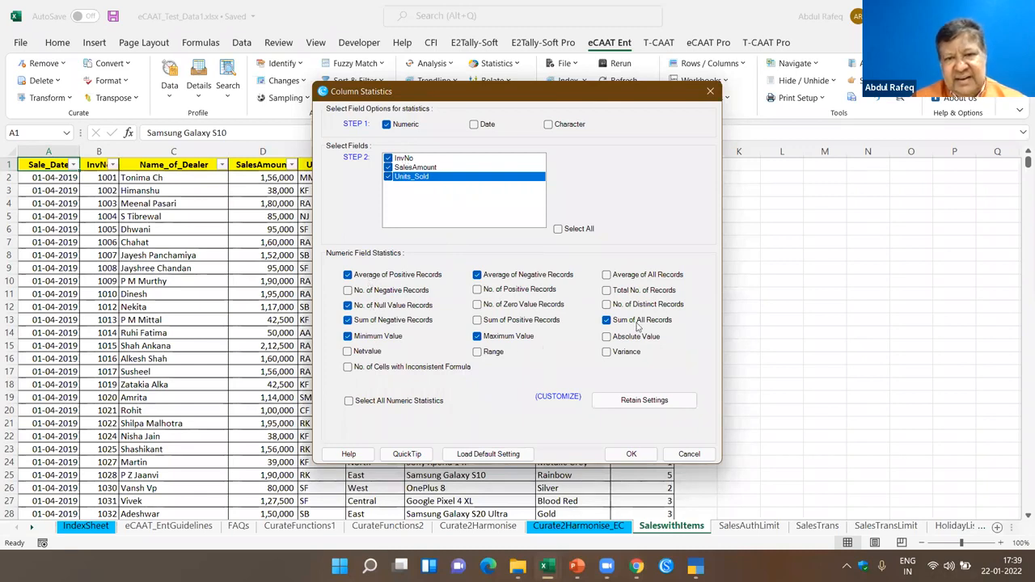
# Step: Add No. of Negative Records and No. of Zero Value Records to the numeric statistics and generate the results
pyautogui.click(349, 291)
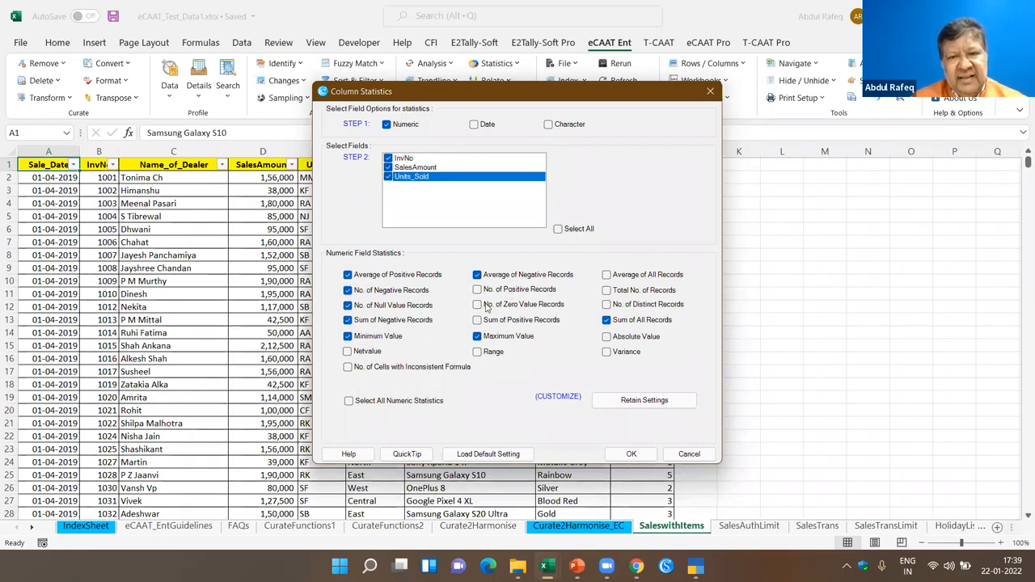
pyautogui.click(477, 304)
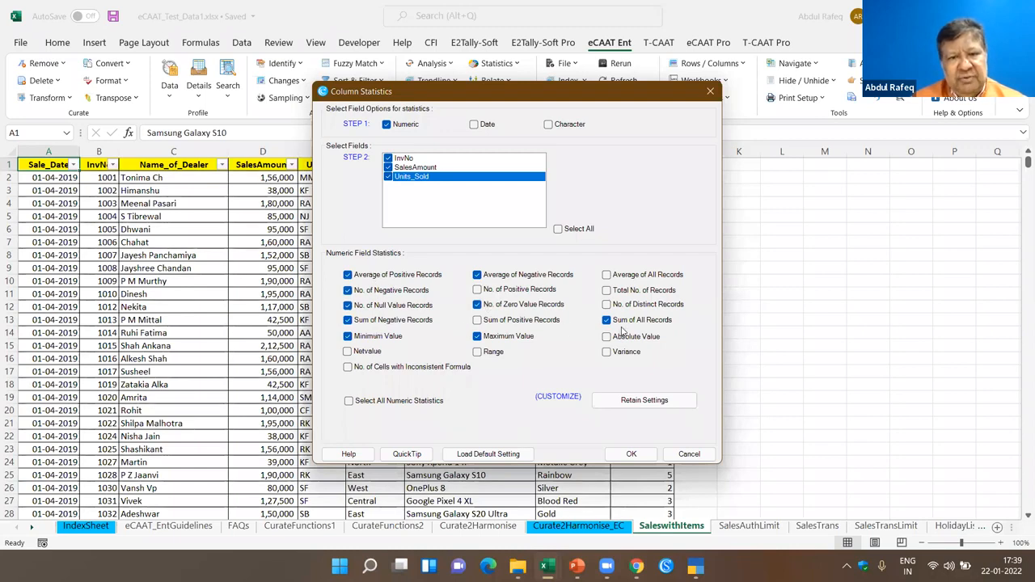
pyautogui.click(631, 455)
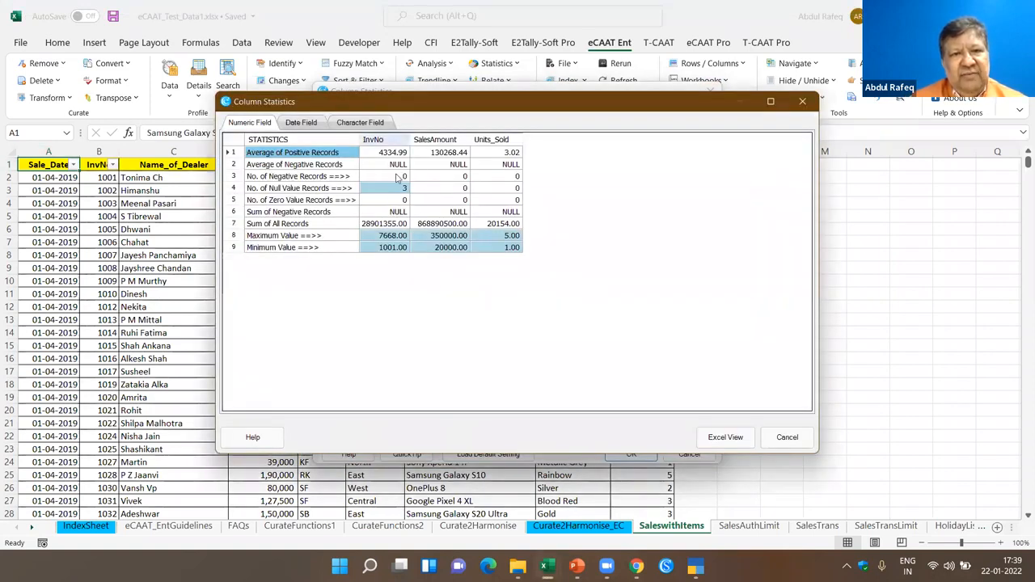
# Step: Drill down into the null value records for InvNo in the statistics and close the drill-down result
pyautogui.click(305, 189)
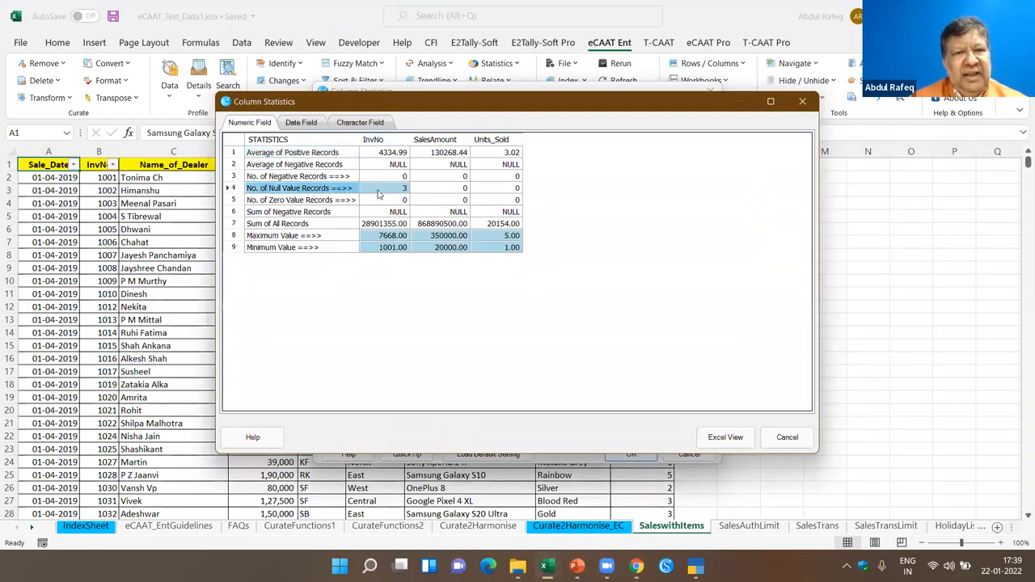
pyautogui.click(402, 190)
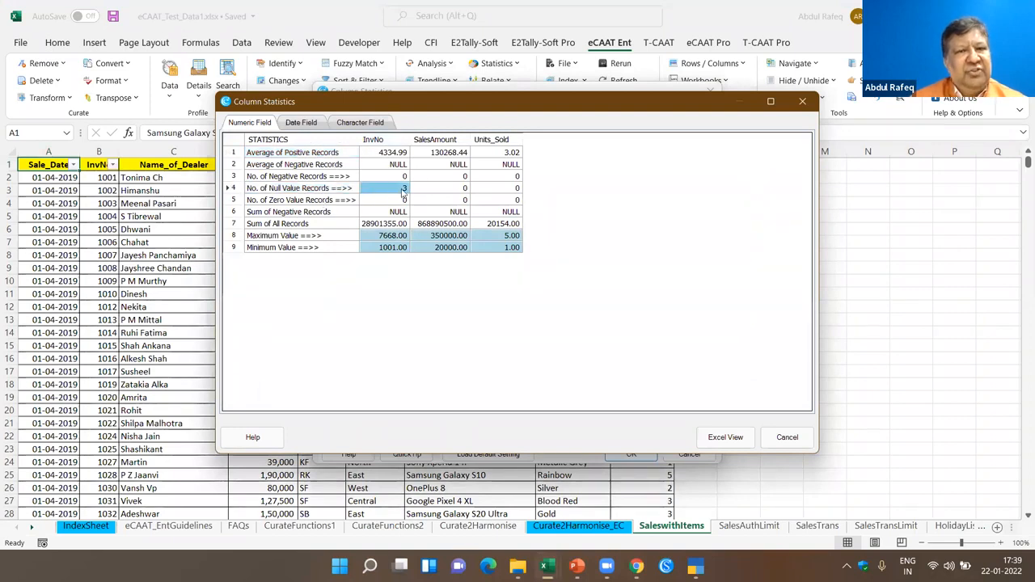
pyautogui.doubleClick(323, 190)
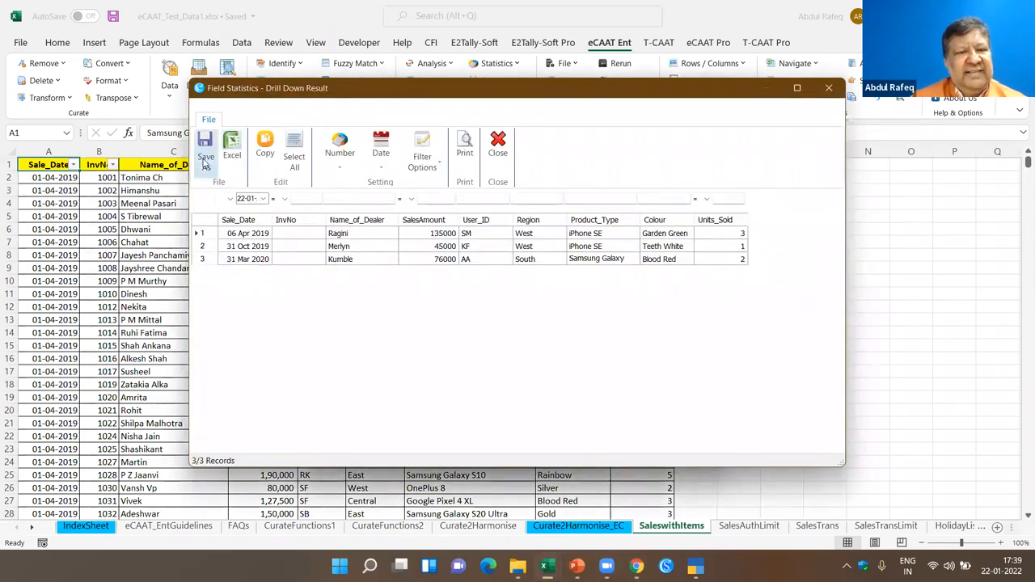
pyautogui.click(497, 149)
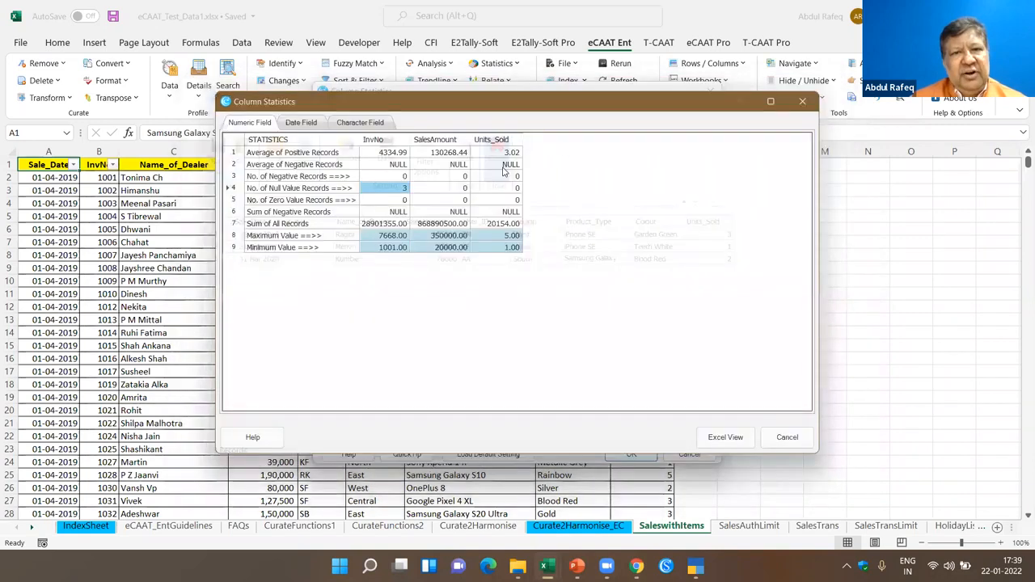
# Step: Review the Sum of All Records and Maximum Value statistics for each field, and output the numeric statistics to an Excel sheet
pyautogui.click(375, 227)
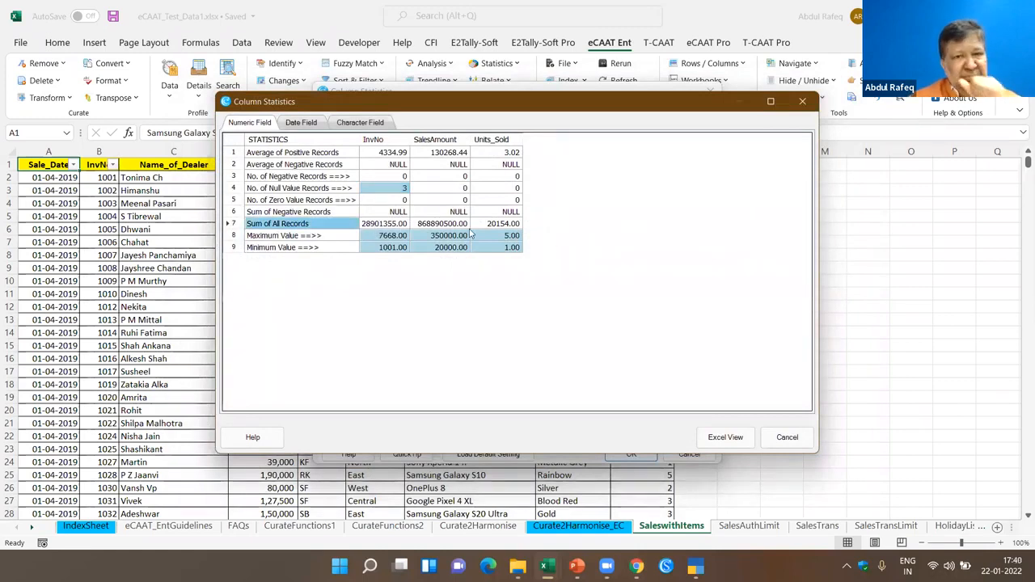
pyautogui.click(437, 228)
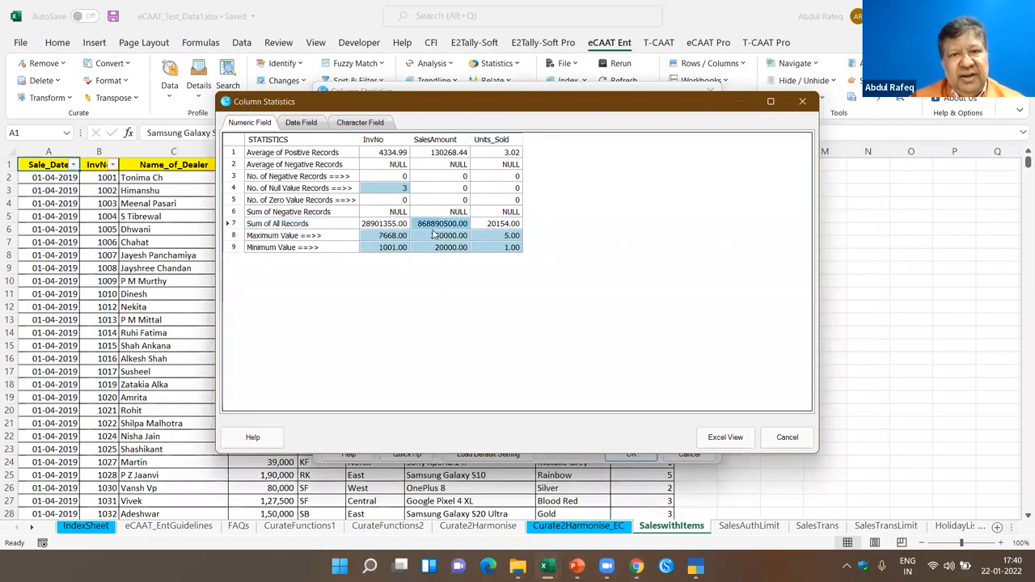
pyautogui.click(502, 226)
pyautogui.click(453, 226)
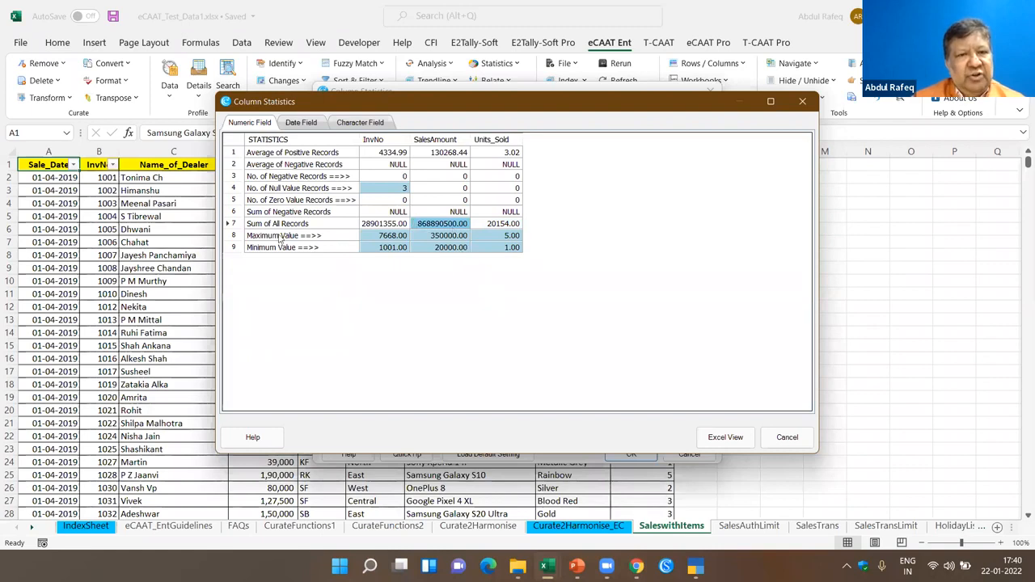
pyautogui.click(449, 236)
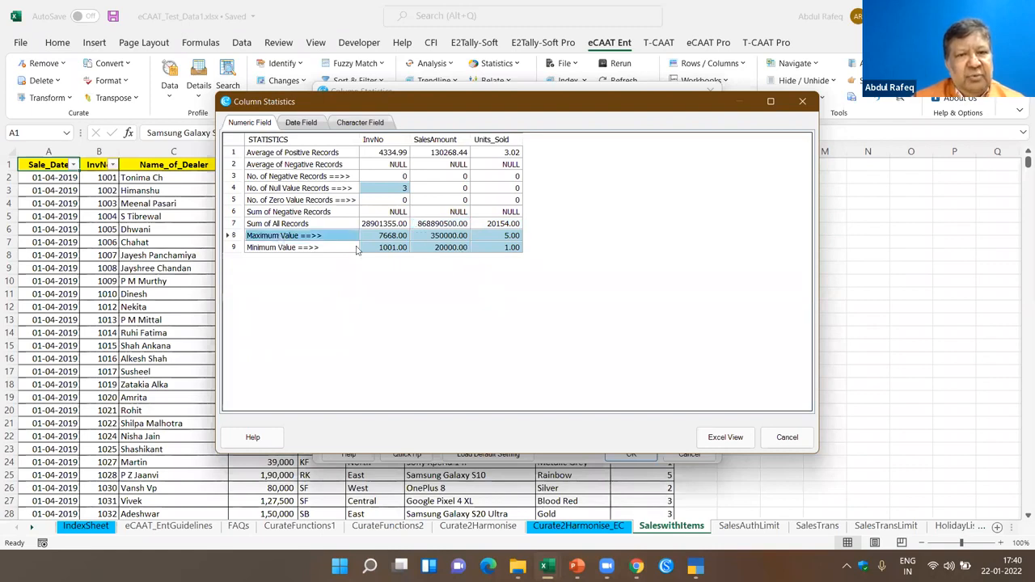
pyautogui.click(450, 236)
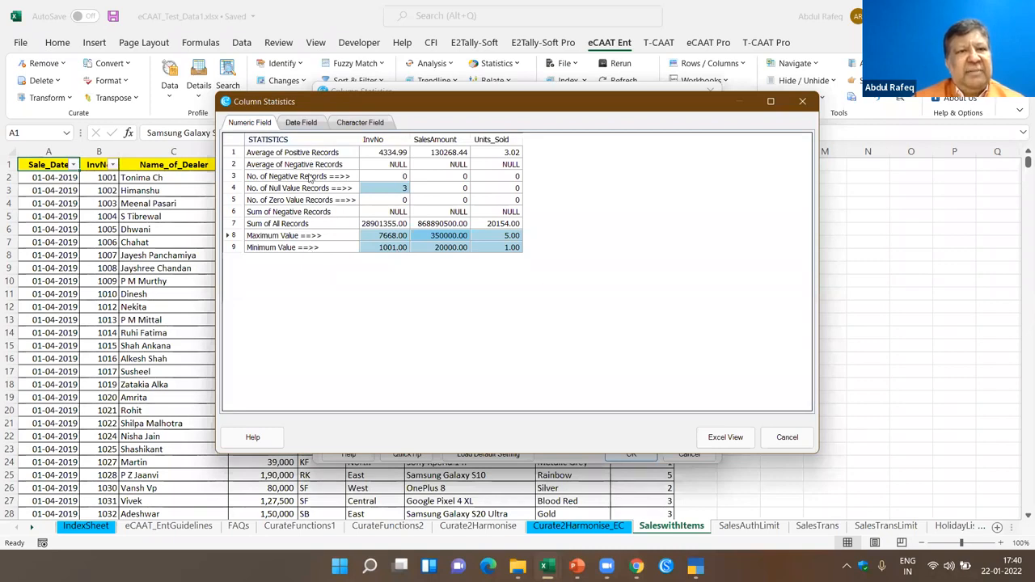
pyautogui.click(733, 439)
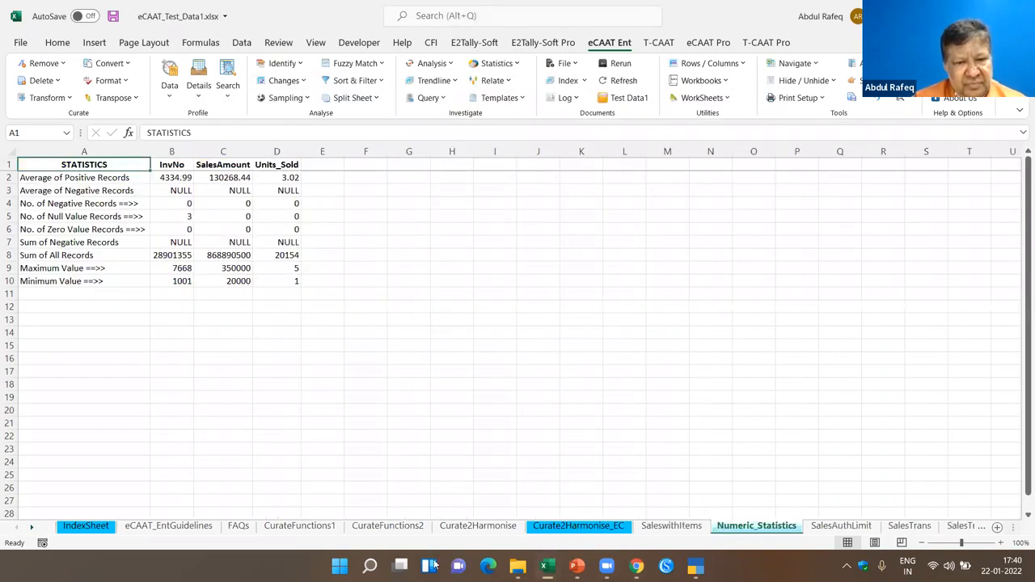
# Step: Go back to the SaleswithItems sheet through the IndexSheet and open eCAAT's Column Statistics for it
pyautogui.click(84, 526)
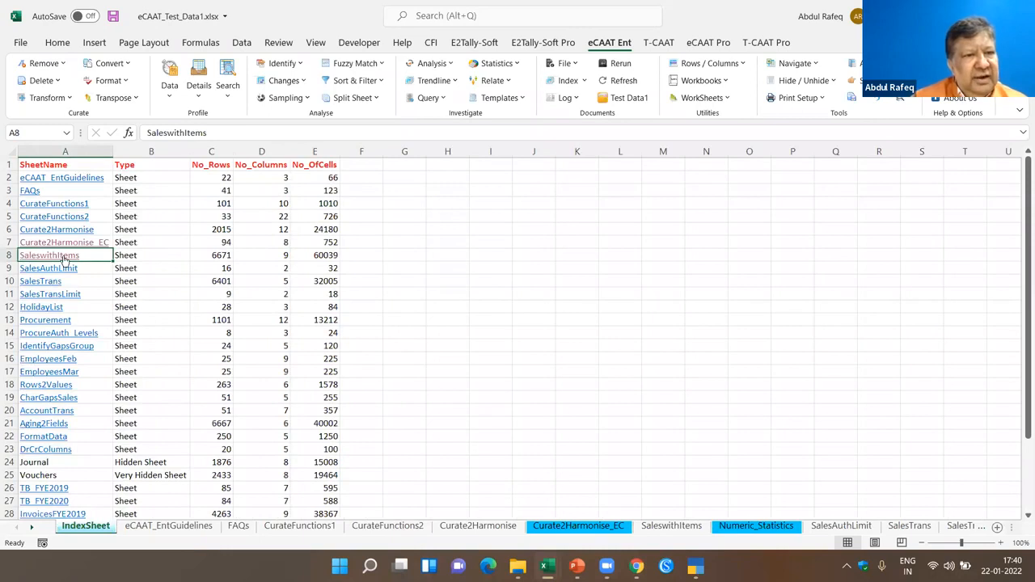
pyautogui.click(63, 255)
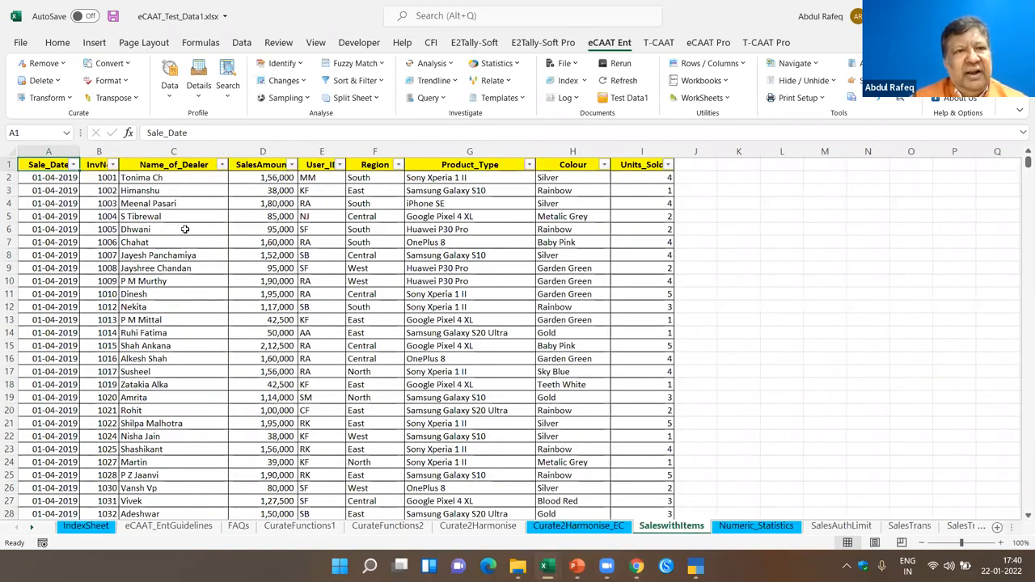
pyautogui.click(169, 97)
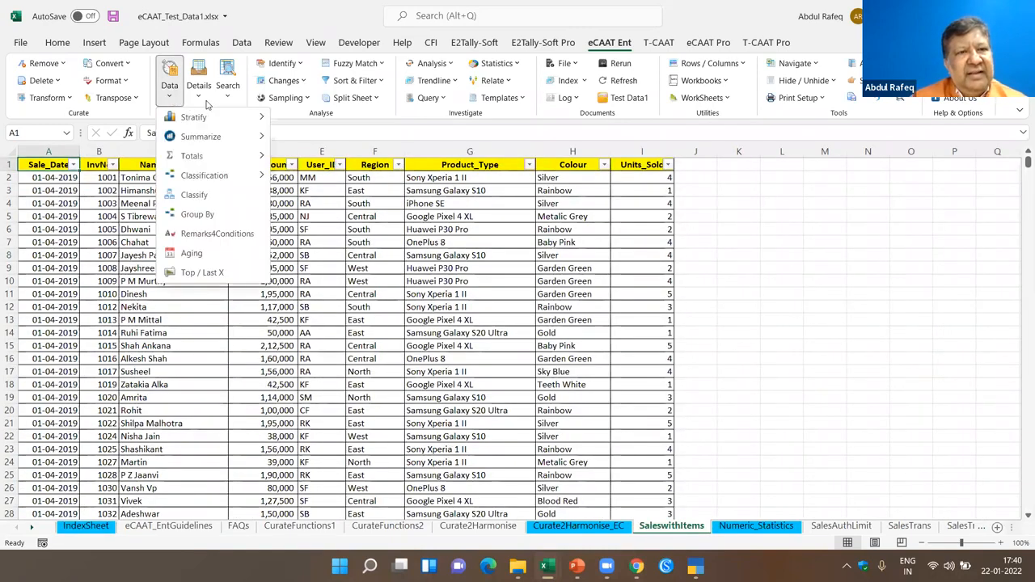
pyautogui.click(199, 96)
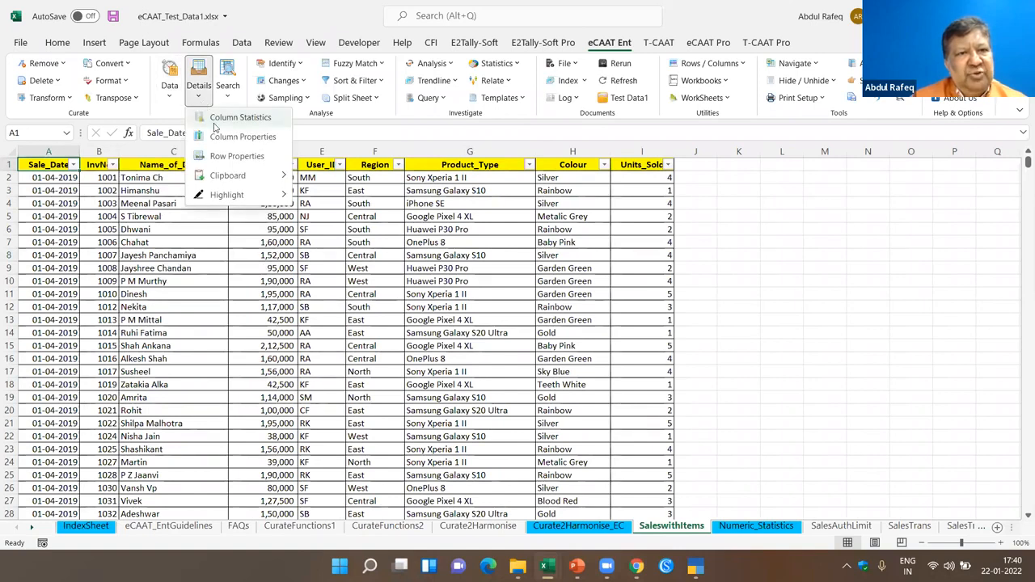
pyautogui.click(215, 122)
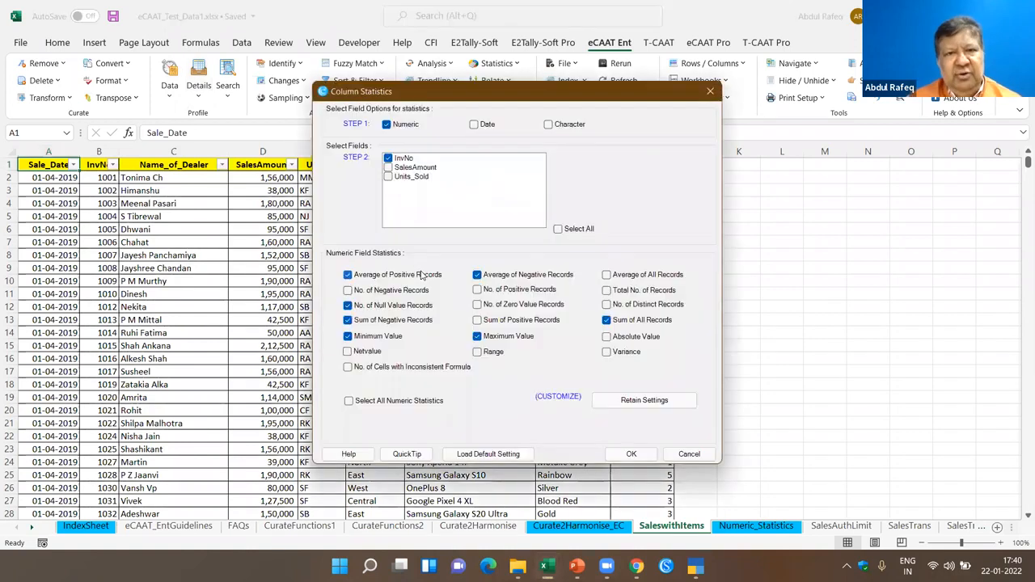
# Step: Switch the field option from Numeric to Date, include all date statistics for Sale_Date and generate the results
pyautogui.click(387, 126)
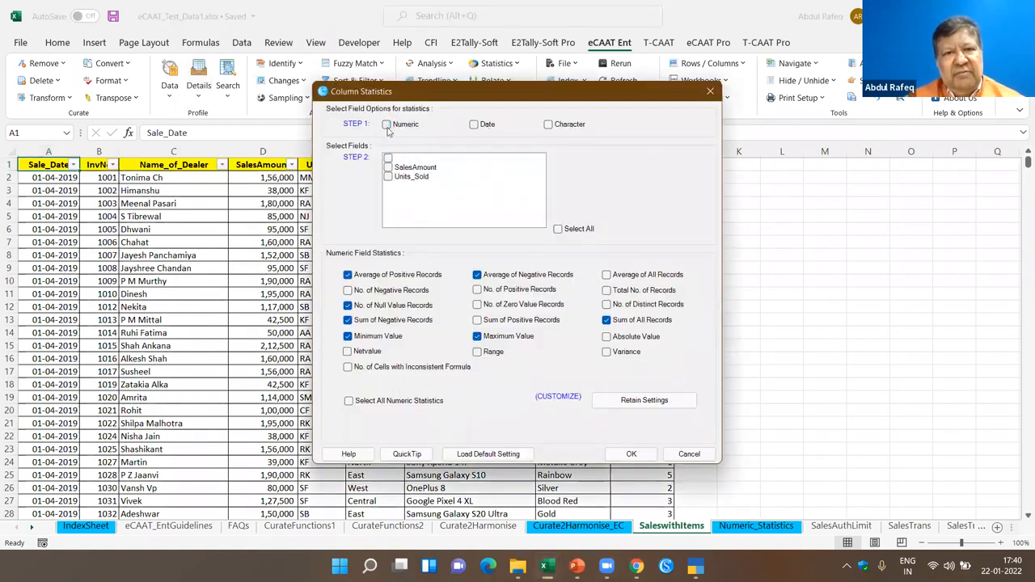
pyautogui.click(476, 126)
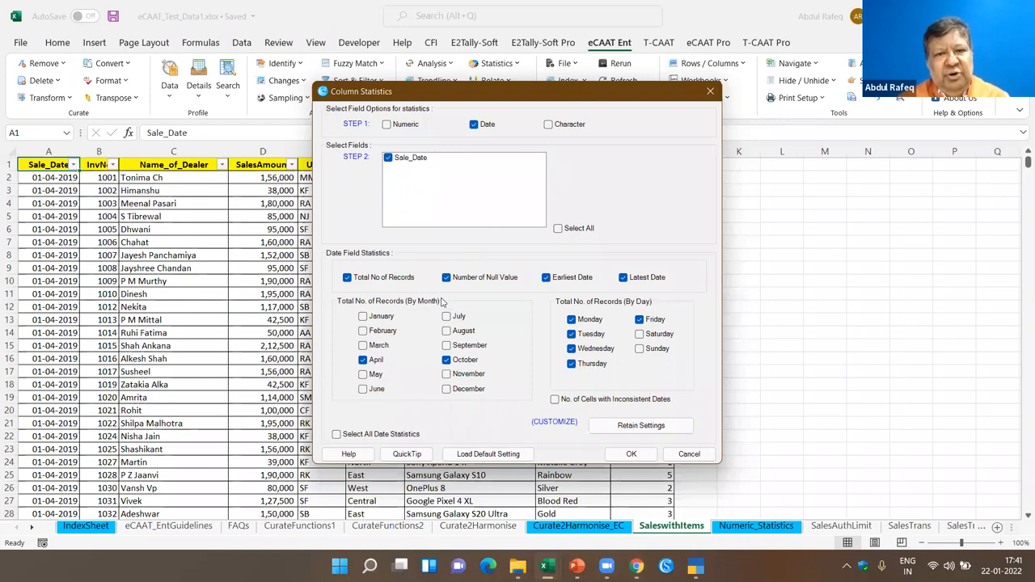
pyautogui.click(337, 435)
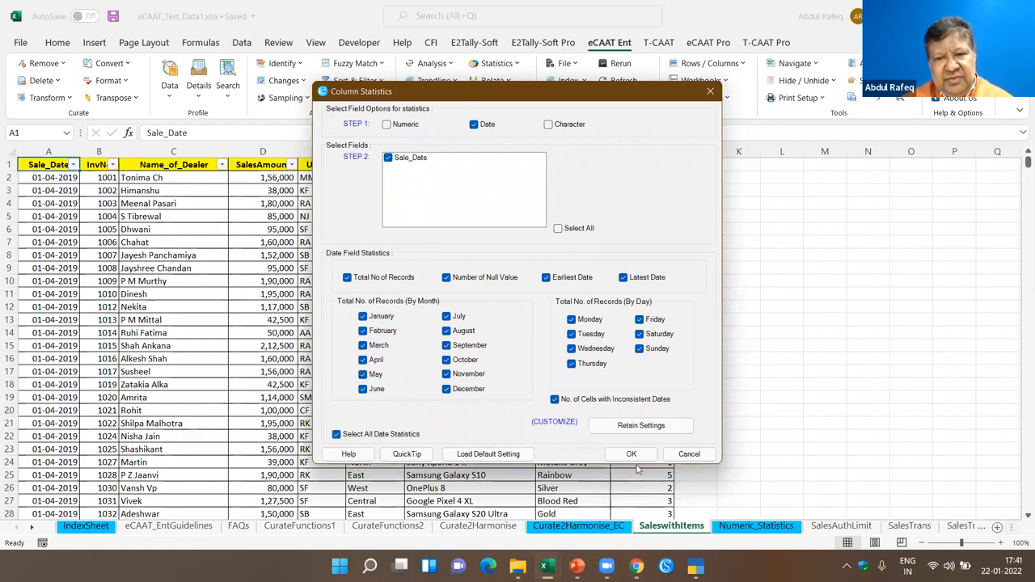
pyautogui.click(633, 455)
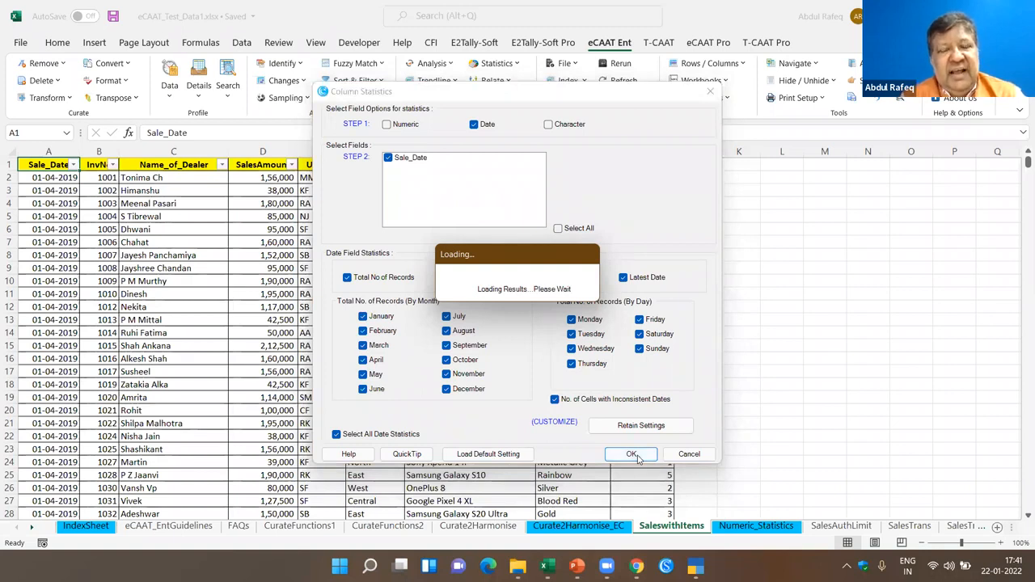
pyautogui.hotkey('alt', 'Tab')
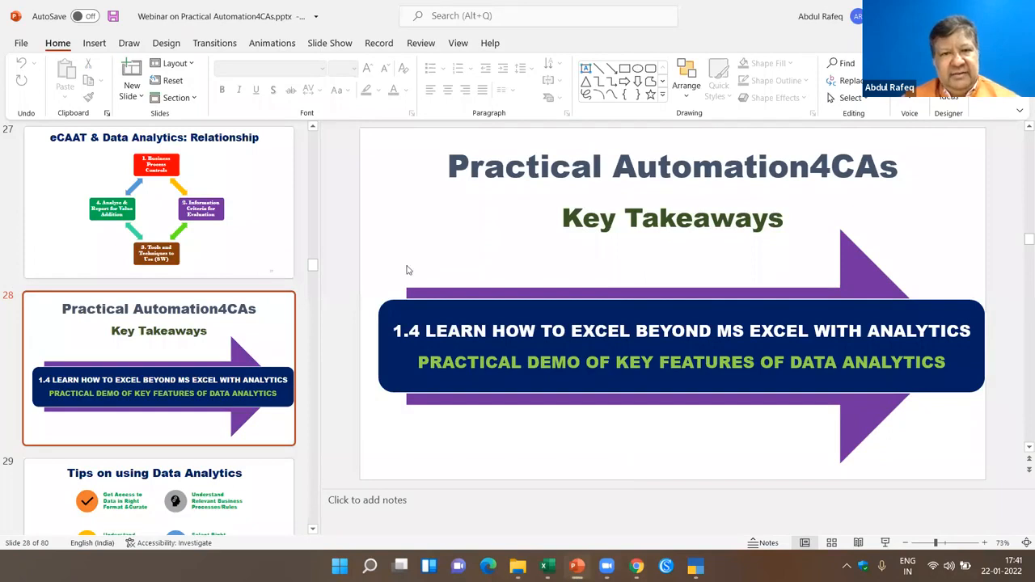
pyautogui.hotkey('alt', 'Tab')
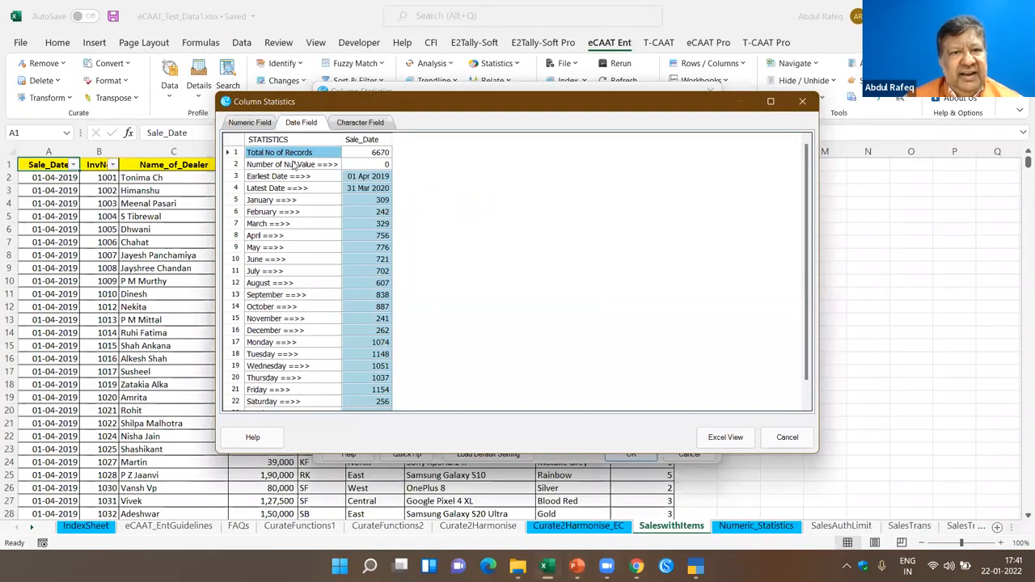
# Step: Review the total records, null values, earliest date and latest date statistics for Sale_Date
pyautogui.click(377, 154)
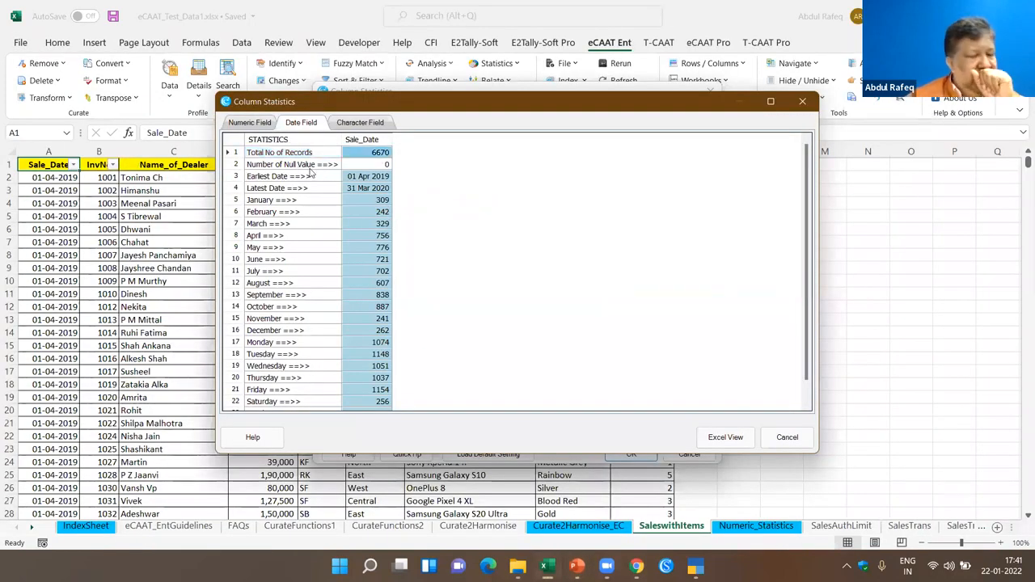
pyautogui.click(314, 165)
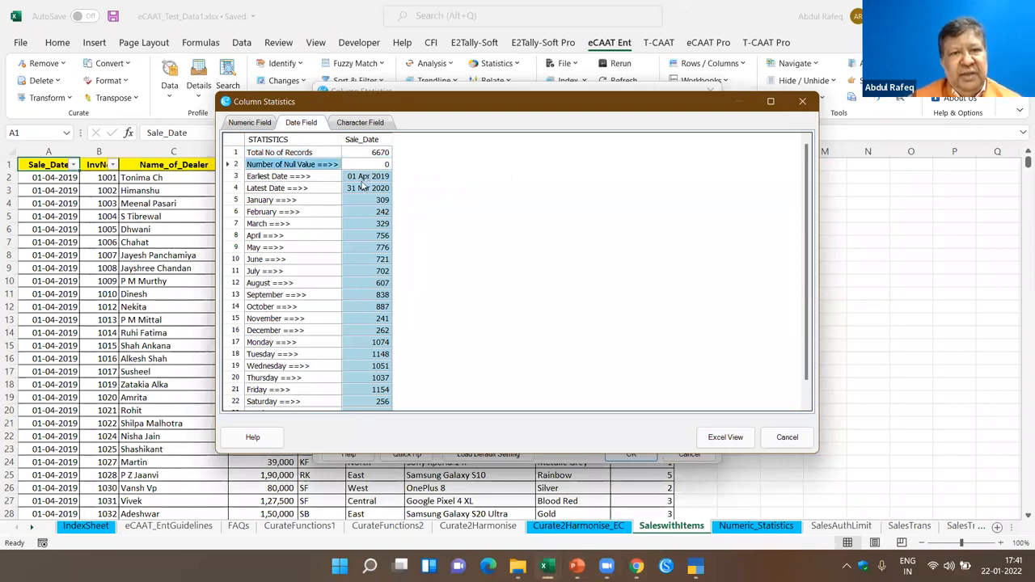
pyautogui.click(361, 178)
pyautogui.press('Down')
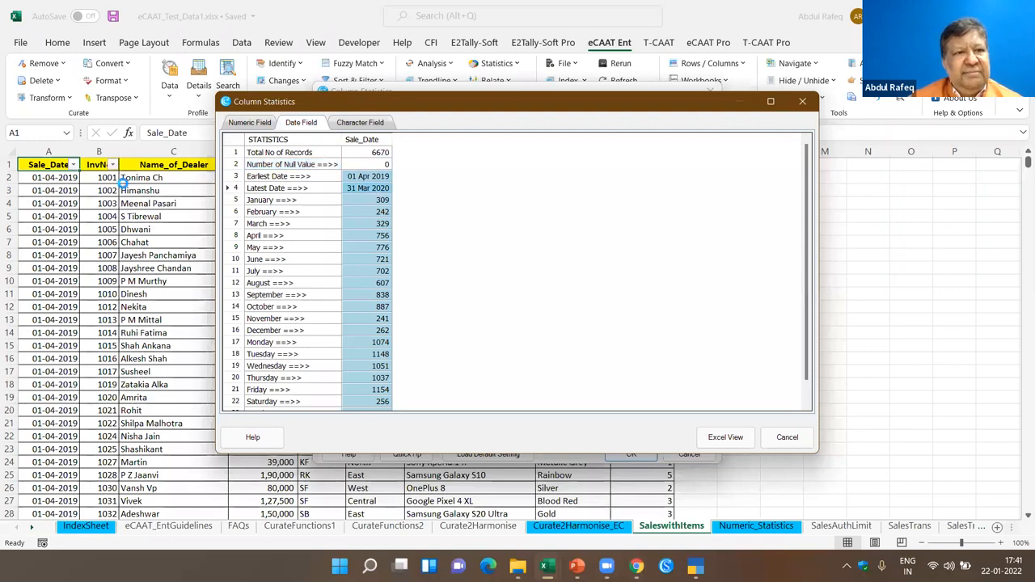
# Step: Review the monthly and weekday record counts, sorting the statistics by Sale_Date, and close the results
pyautogui.click(312, 203)
pyautogui.scroll(-1, 346, 227)
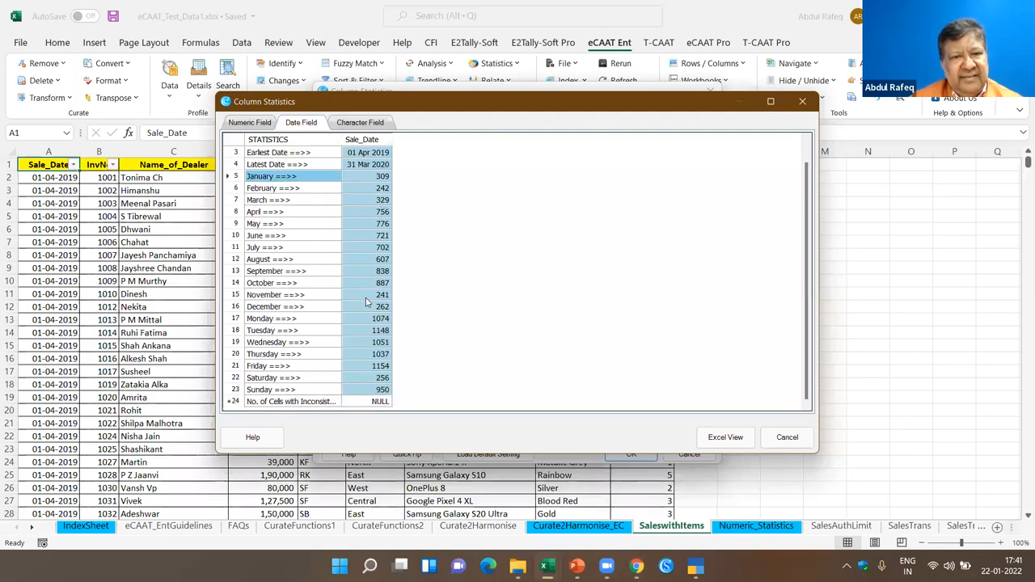
pyautogui.click(269, 308)
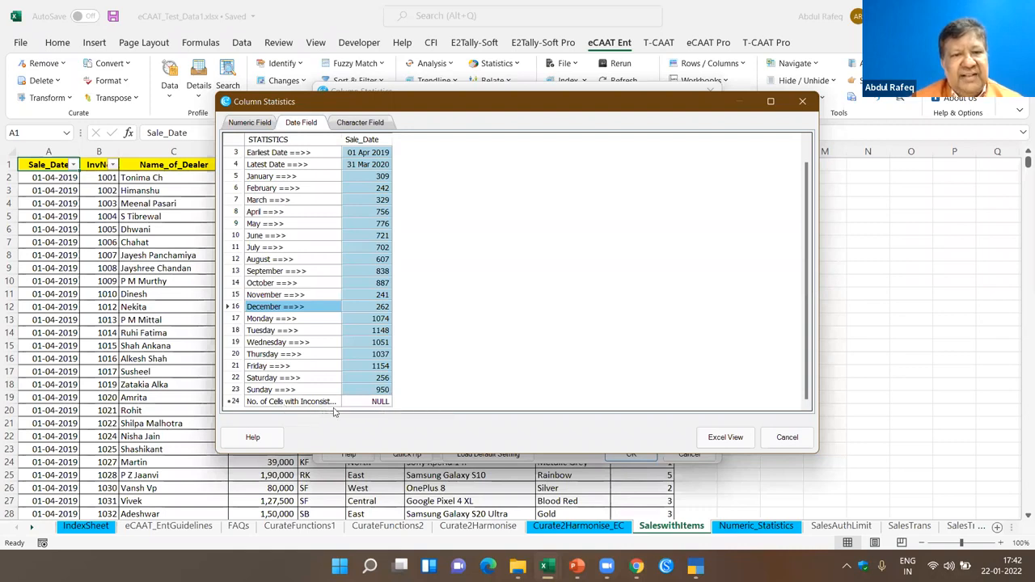
pyautogui.click(343, 142)
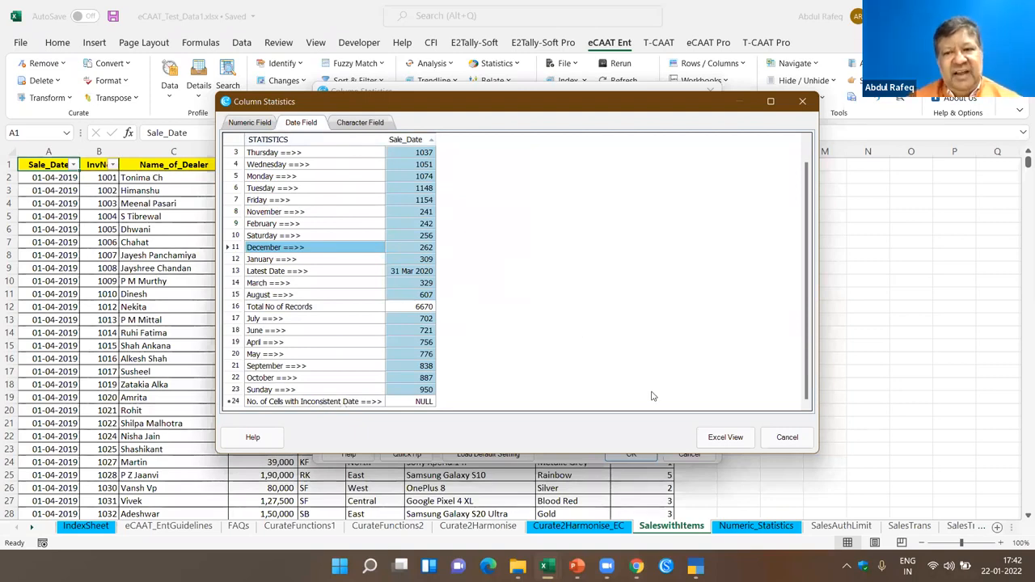
pyautogui.click(776, 436)
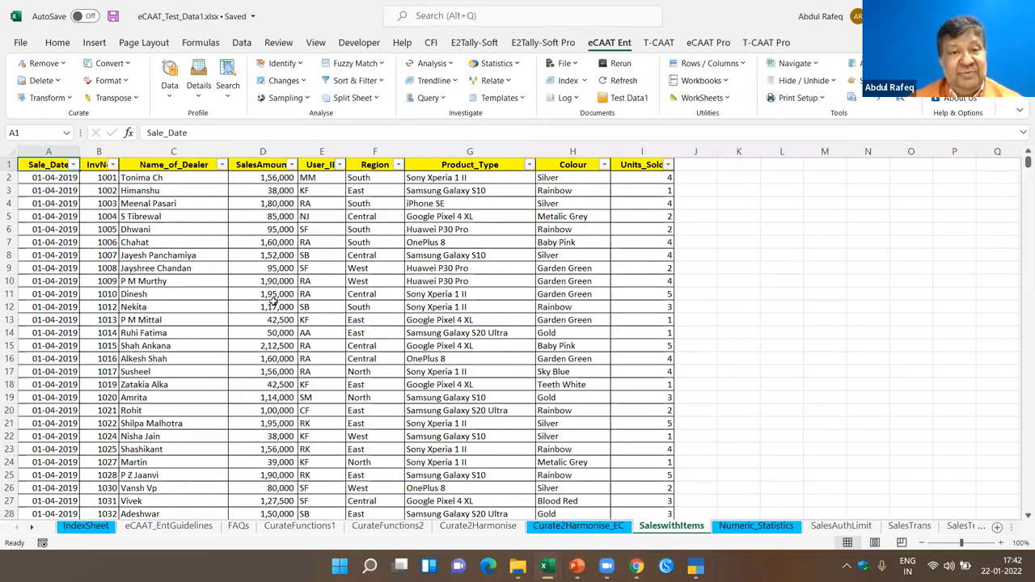
# Step: Open the Procurement sheet from the IndexSheet and select a cell in its Vendor_Code data
pyautogui.click(508, 315)
pyautogui.click(449, 255)
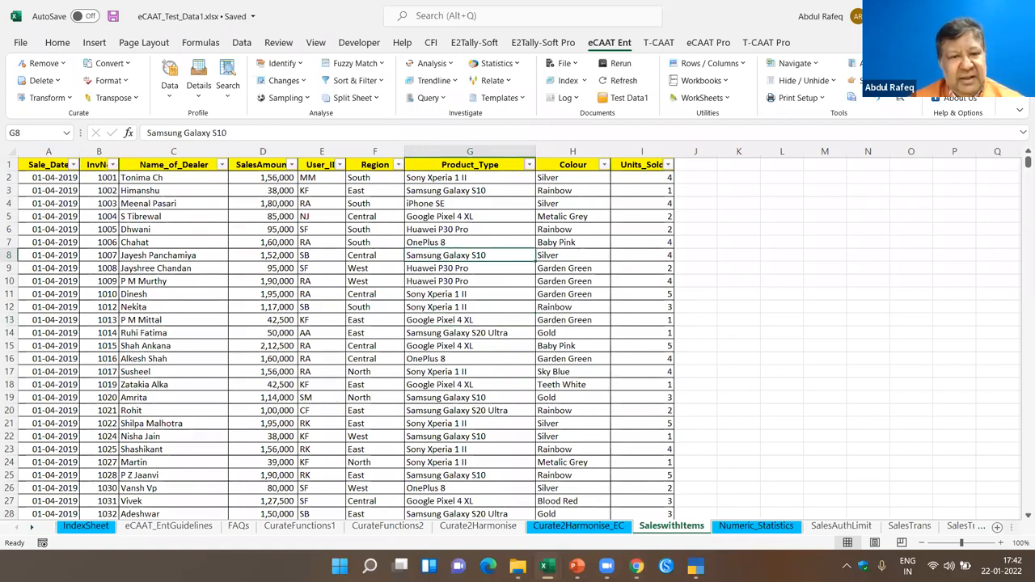
pyautogui.click(85, 525)
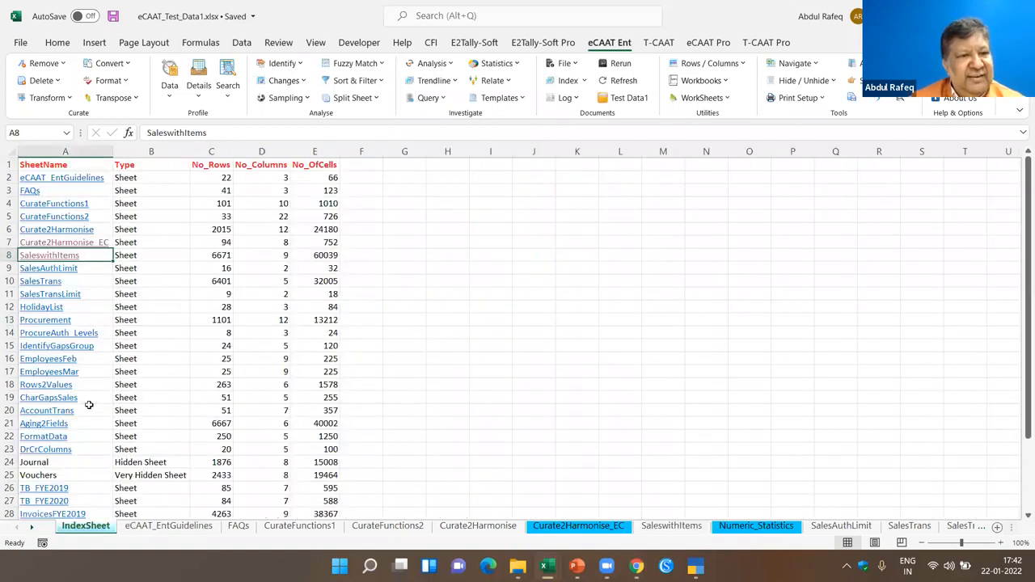
pyautogui.click(51, 320)
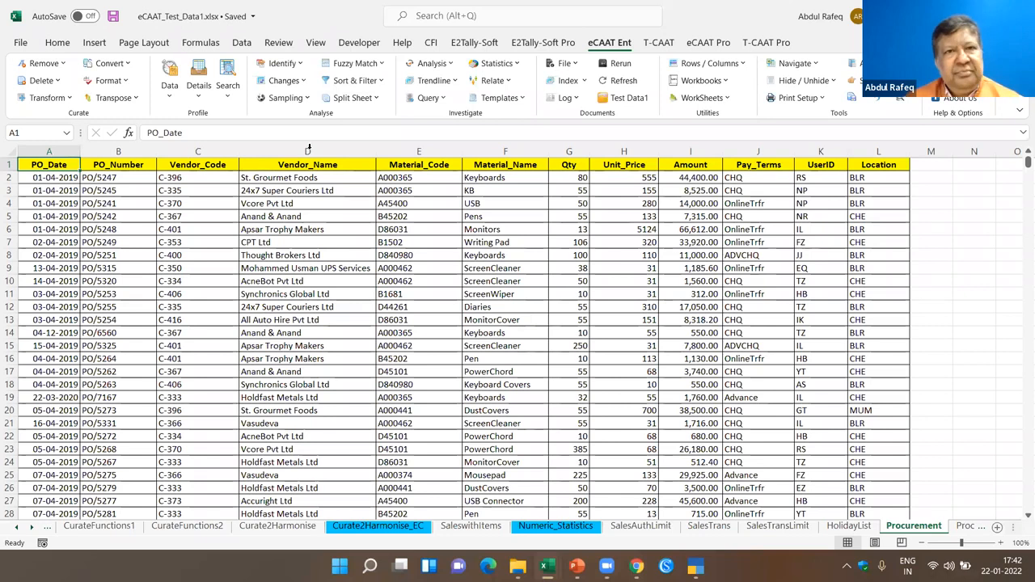
pyautogui.click(206, 240)
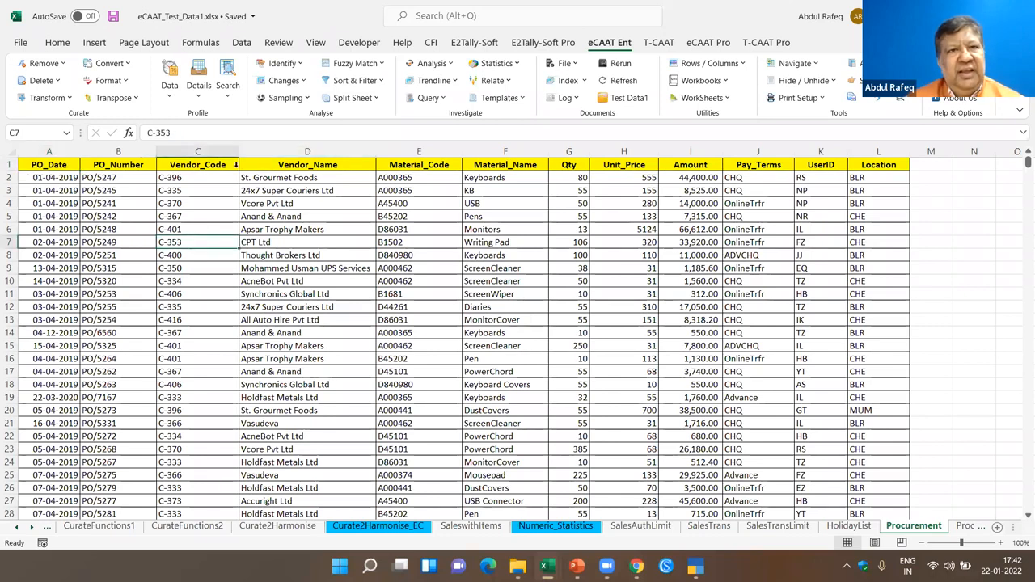
# Step: Run Column Statistics on the Procurement fields Amount, Qty and Unit_Price with all numeric statistics selected
pyautogui.click(202, 100)
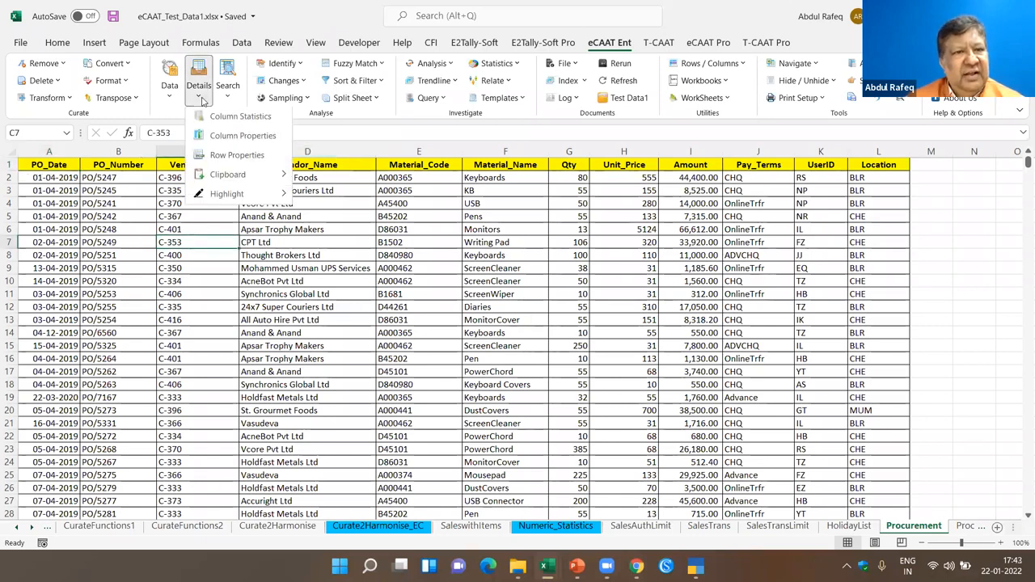
pyautogui.click(218, 117)
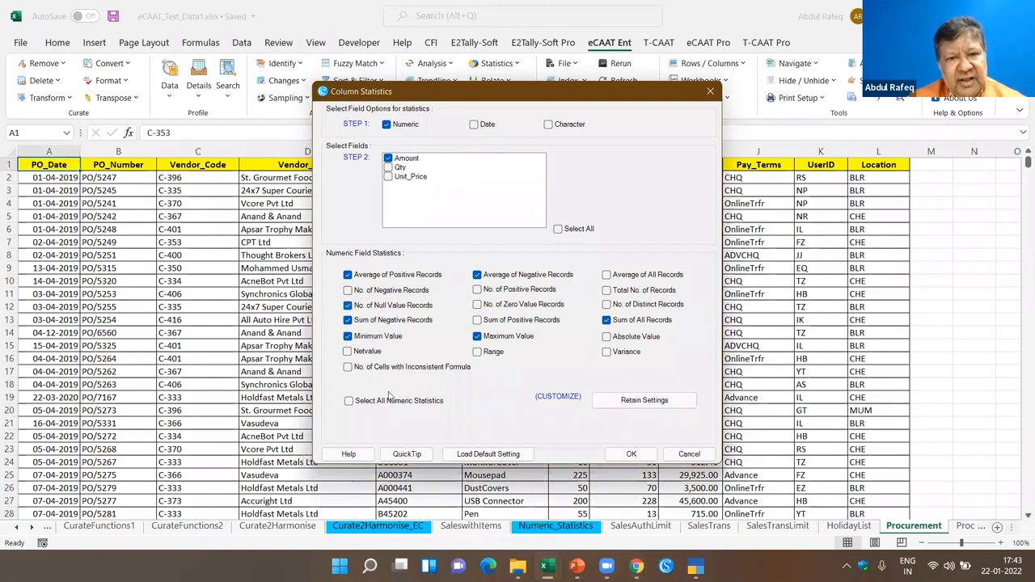
pyautogui.click(388, 167)
pyautogui.click(388, 176)
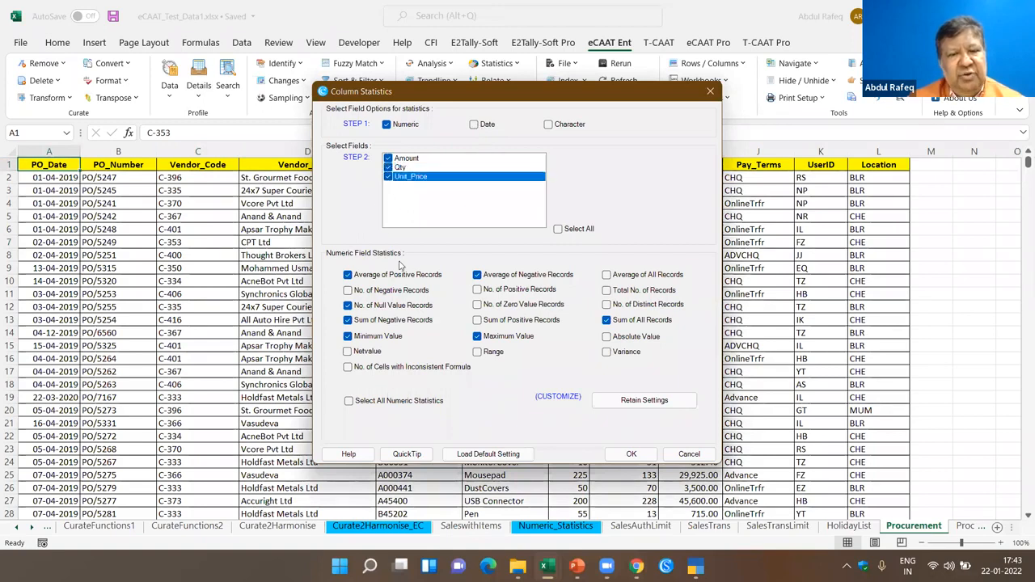
pyautogui.click(349, 402)
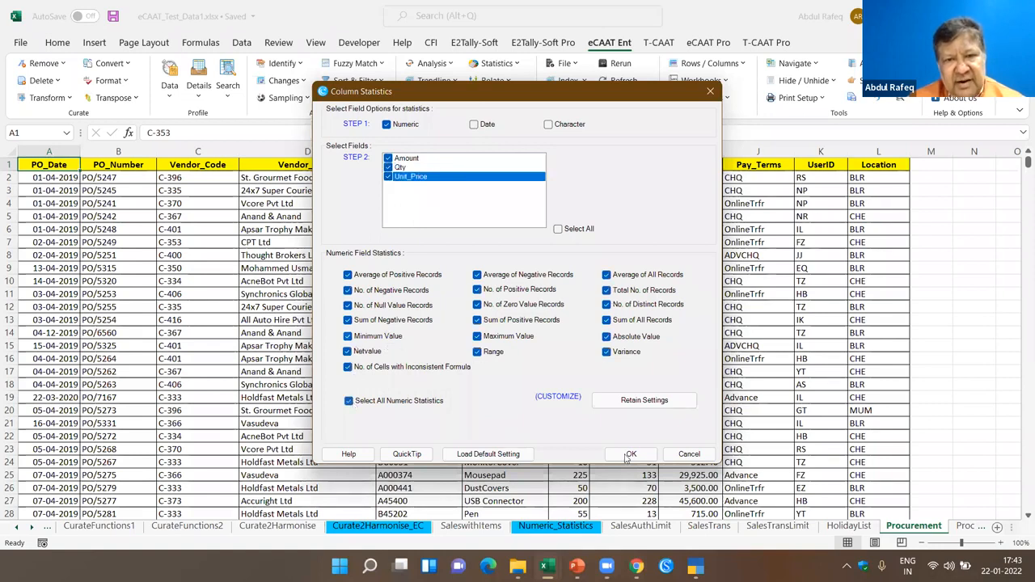
pyautogui.click(632, 455)
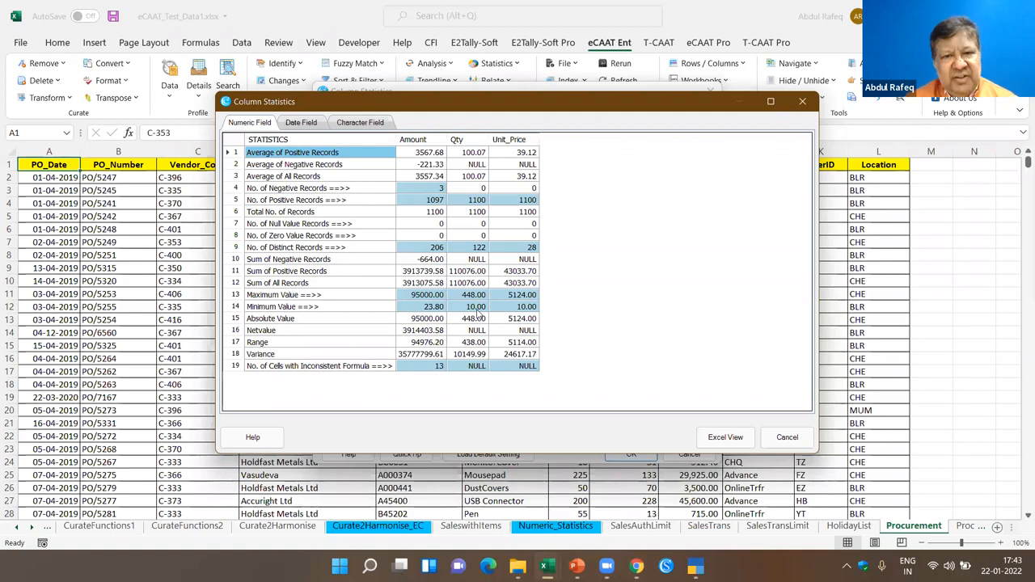
# Step: Drill down into the negative records for Amount in the Procurement statistics and close the drill-down result
pyautogui.click(329, 369)
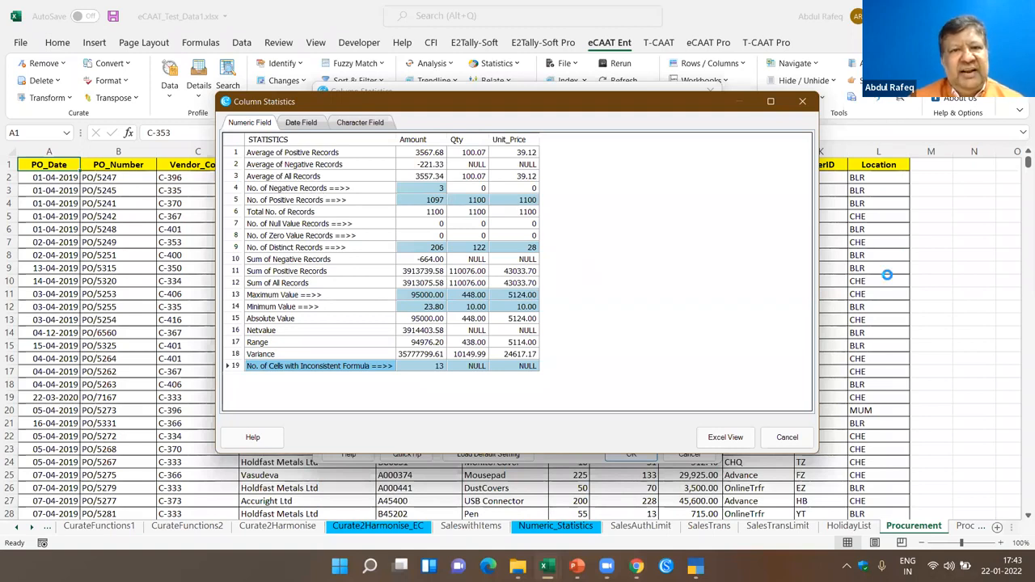
pyautogui.click(437, 190)
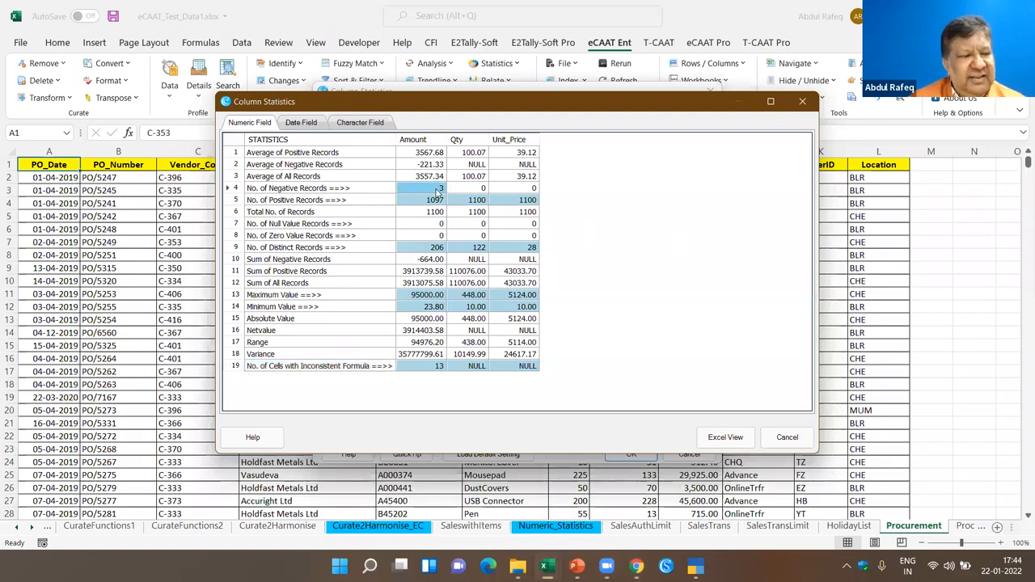
pyautogui.doubleClick(436, 191)
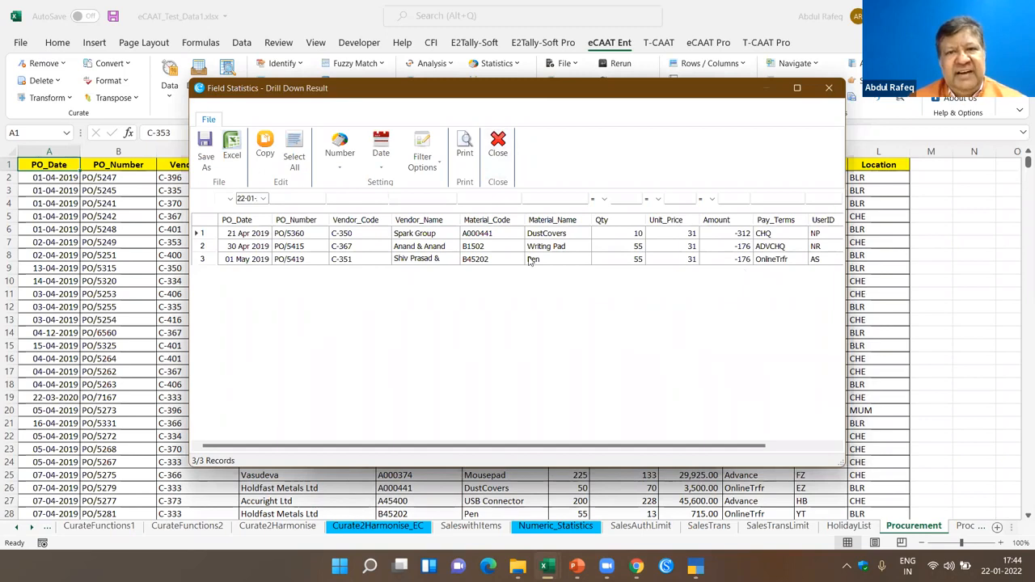
pyautogui.click(497, 146)
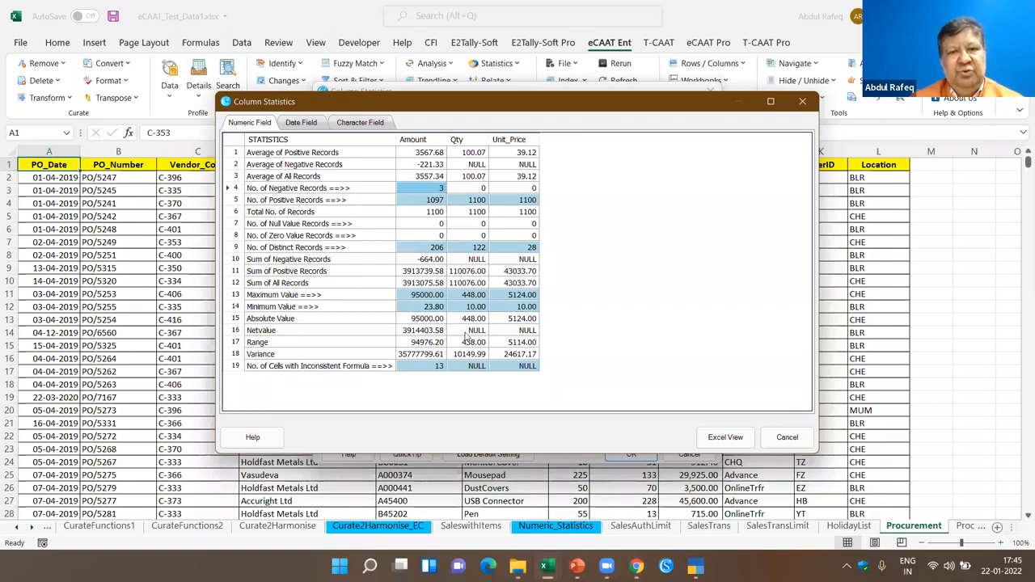
# Step: Drill down into the Amount cells with inconsistent formula and inspect the first highlighted Amount values in the extracted sheet
pyautogui.click(437, 366)
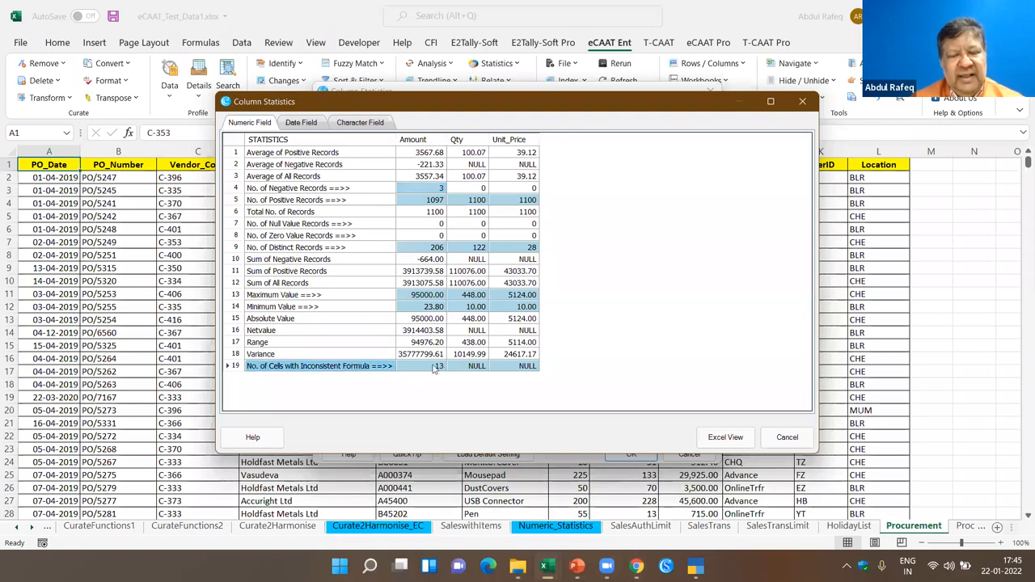
pyautogui.doubleClick(434, 366)
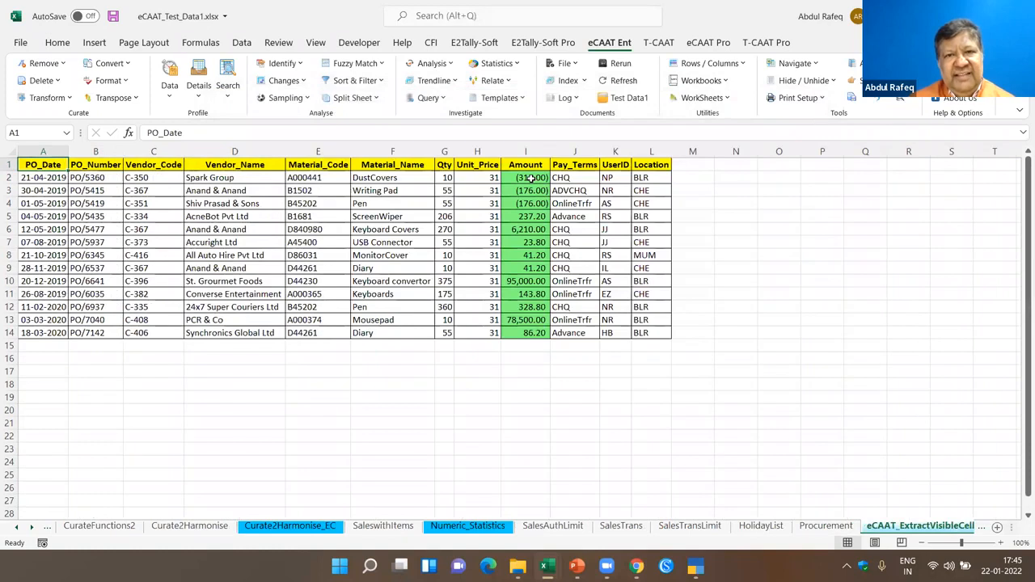
pyautogui.click(529, 178)
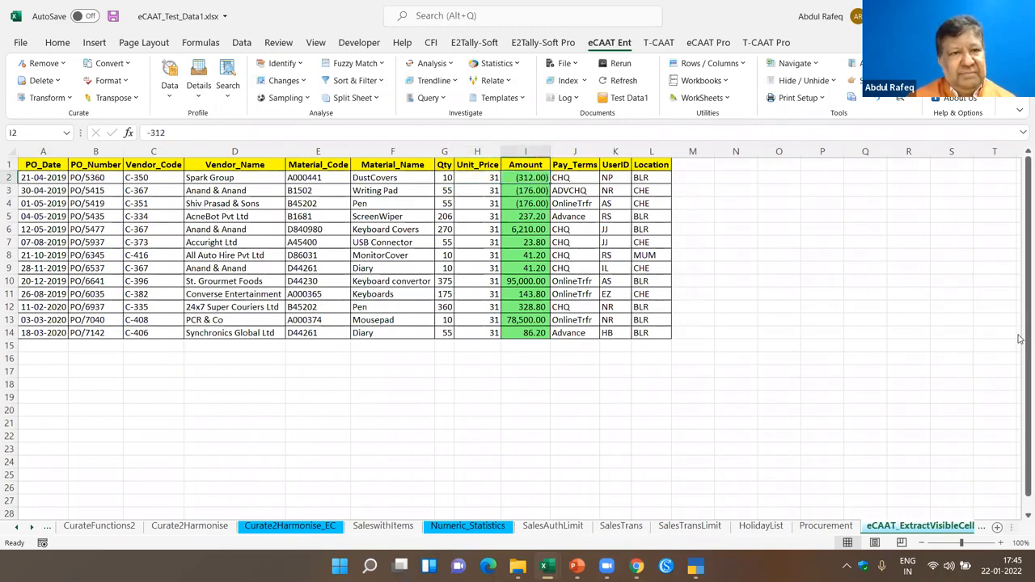
pyautogui.press('Down')
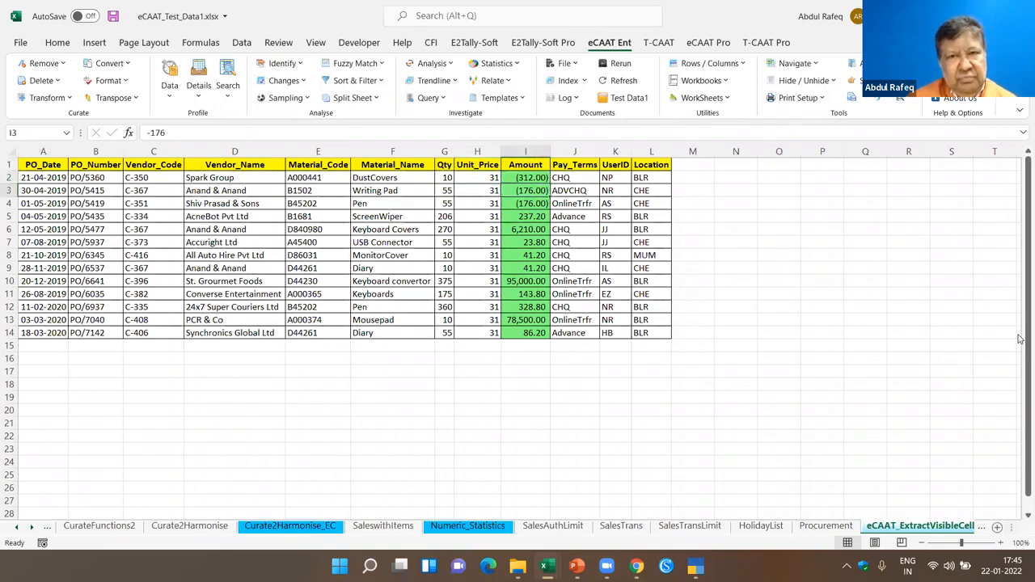
# Step: Examine the remaining highlighted Amount values one by one down to the last record of the extracted sheet
pyautogui.press('Down')
pyautogui.press('Down')
pyautogui.press('Down')
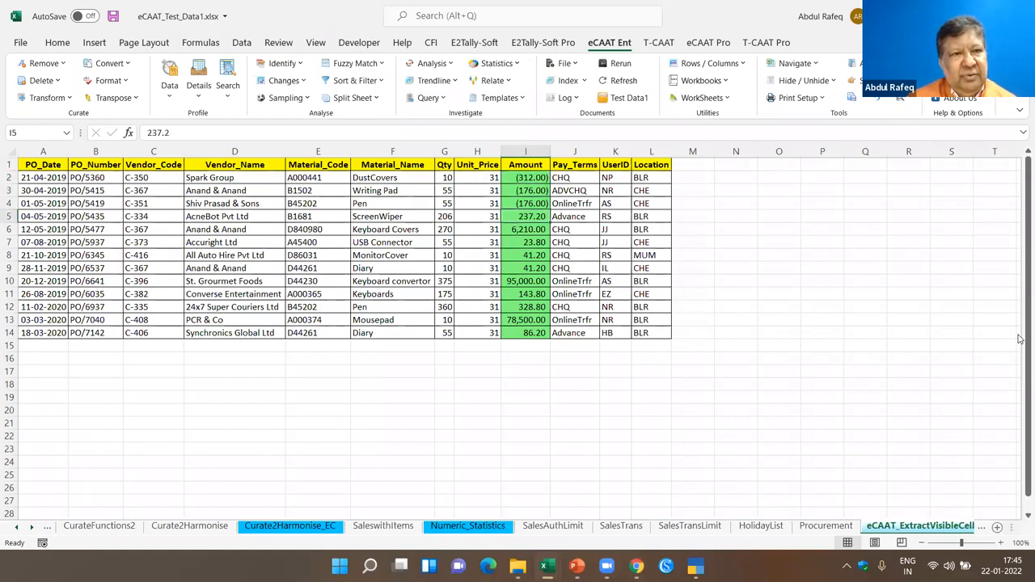
pyautogui.press('Down')
pyautogui.press('Down')
pyautogui.press('Down')
pyautogui.press('Down')
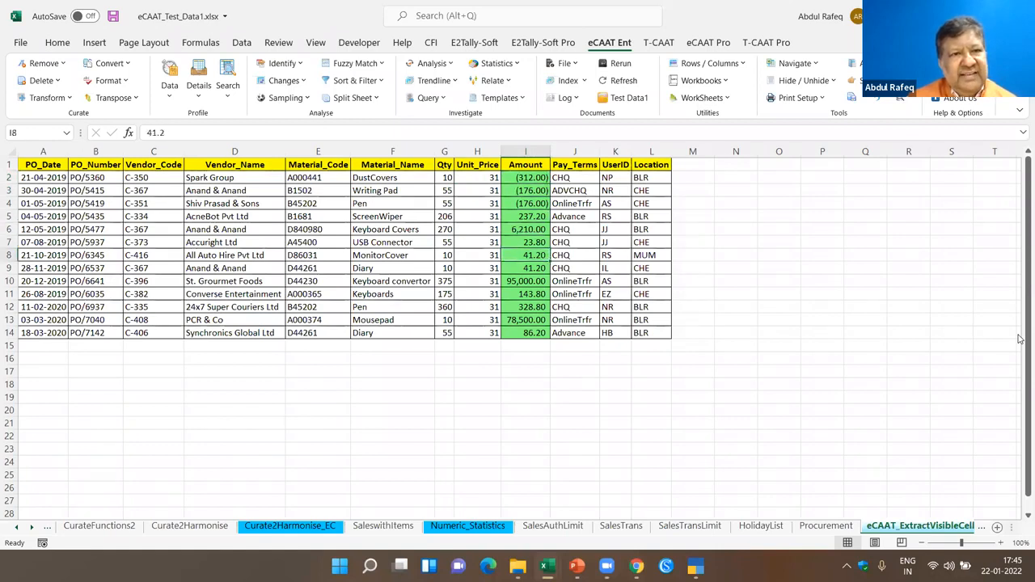
pyautogui.press('Down')
pyautogui.press('Down')
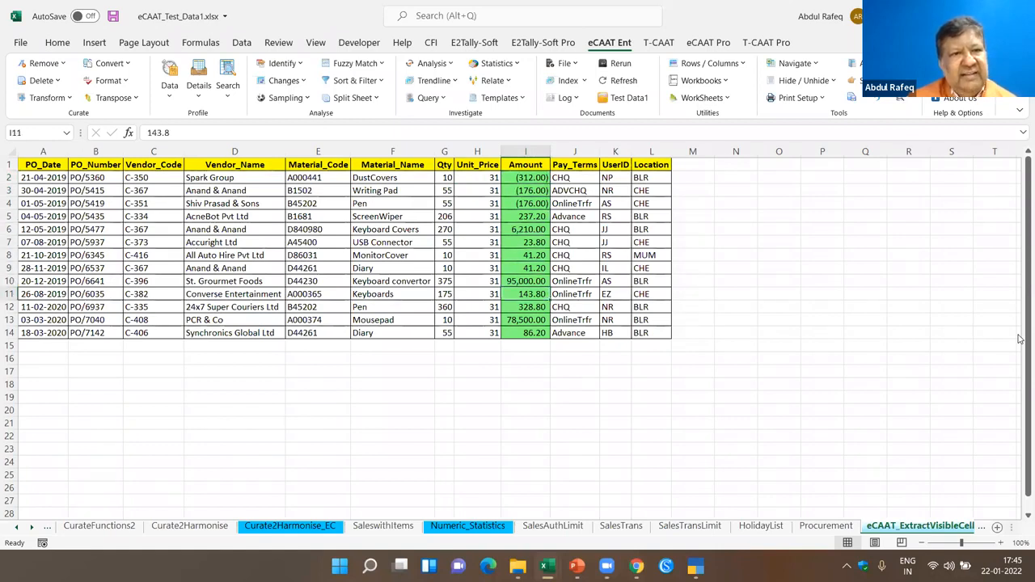
pyautogui.press('Down')
pyautogui.press('Down')
pyautogui.press('Down')
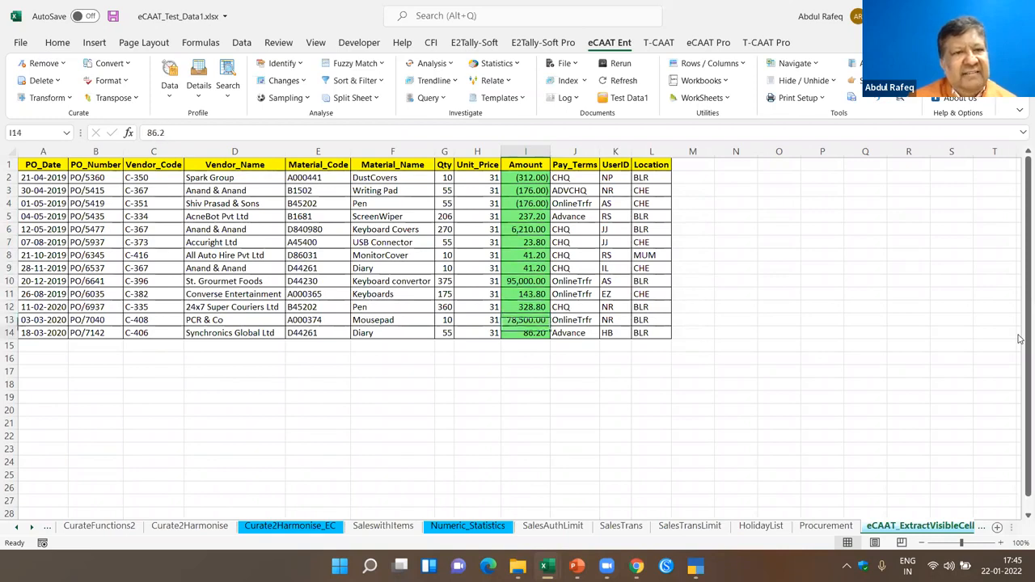
pyautogui.press('Up')
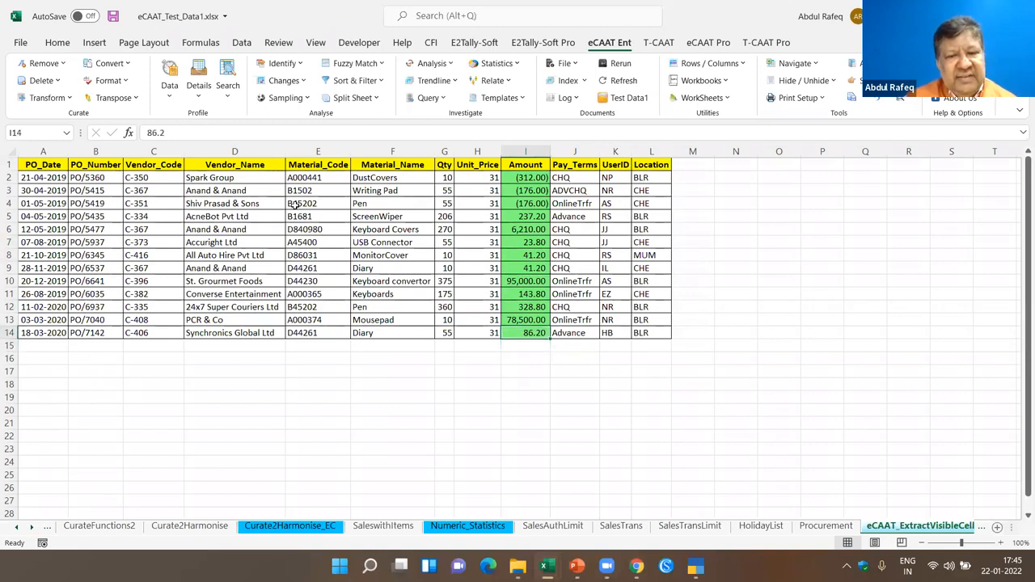
# Step: Go back to the IndexSheet and open the Procurement sheet from its link
pyautogui.click(16, 527)
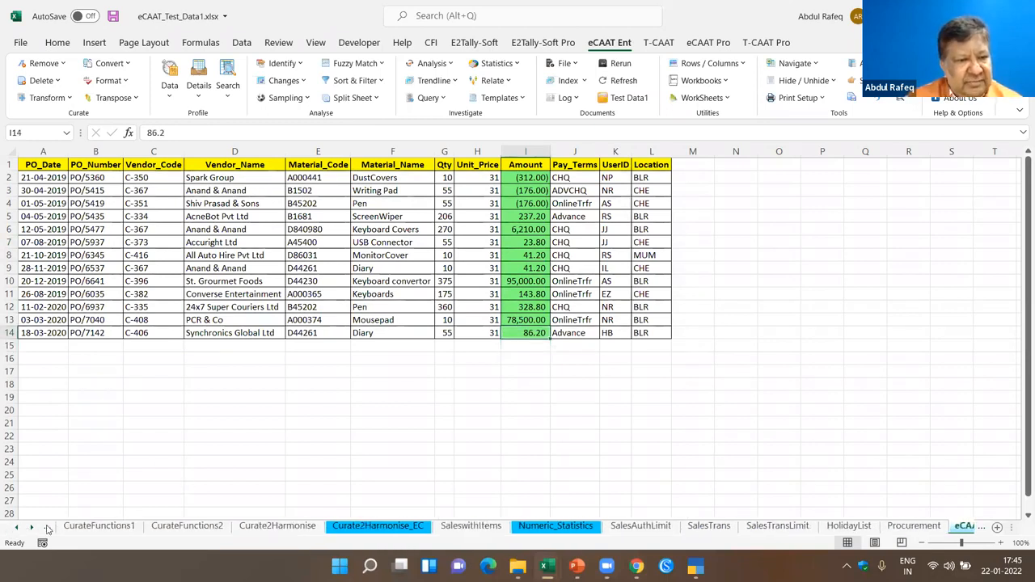
pyautogui.click(18, 527)
pyautogui.click(18, 527)
pyautogui.click(18, 527)
pyautogui.click(80, 527)
pyautogui.click(58, 325)
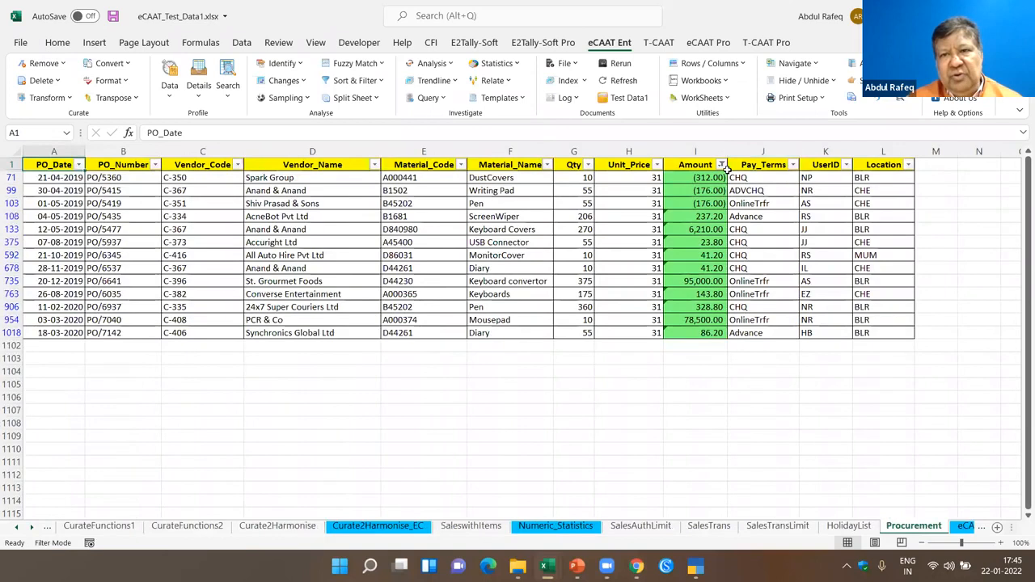
# Step: Remove the colour filter on the Amount column by selecting all values so every Procurement record is listed
pyautogui.click(722, 165)
pyautogui.click(722, 164)
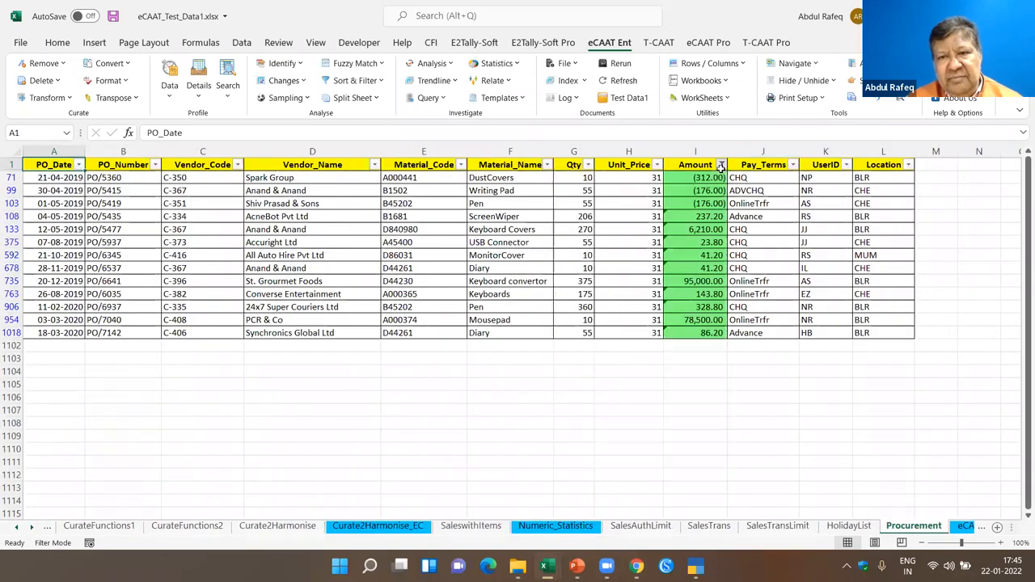
pyautogui.click(721, 165)
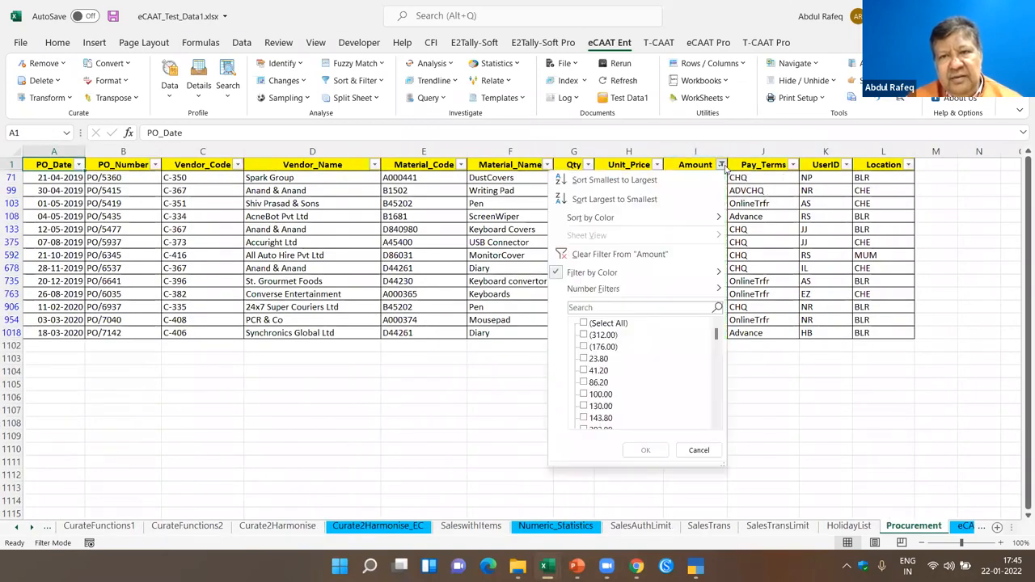
pyautogui.click(591, 324)
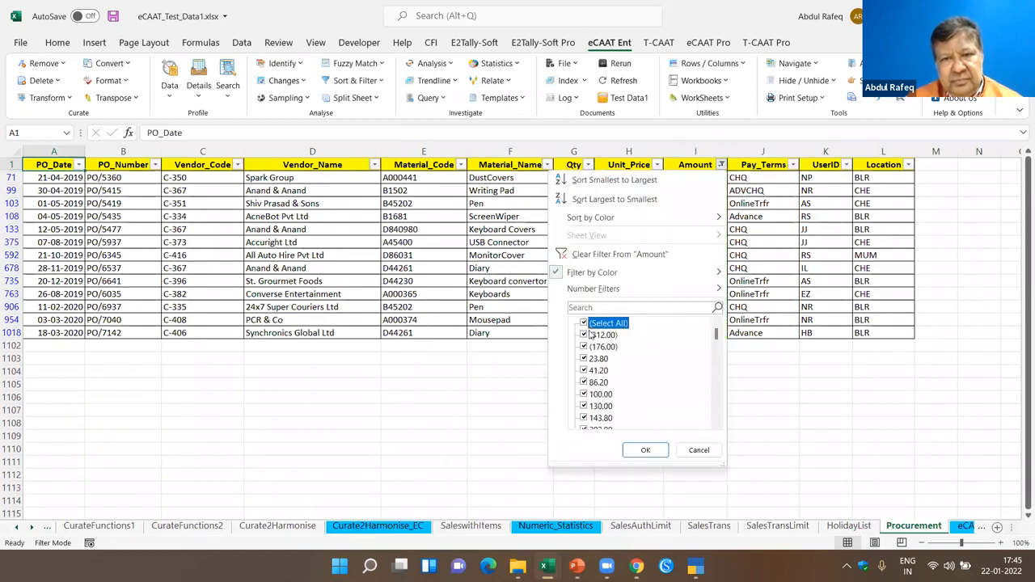
pyautogui.click(642, 446)
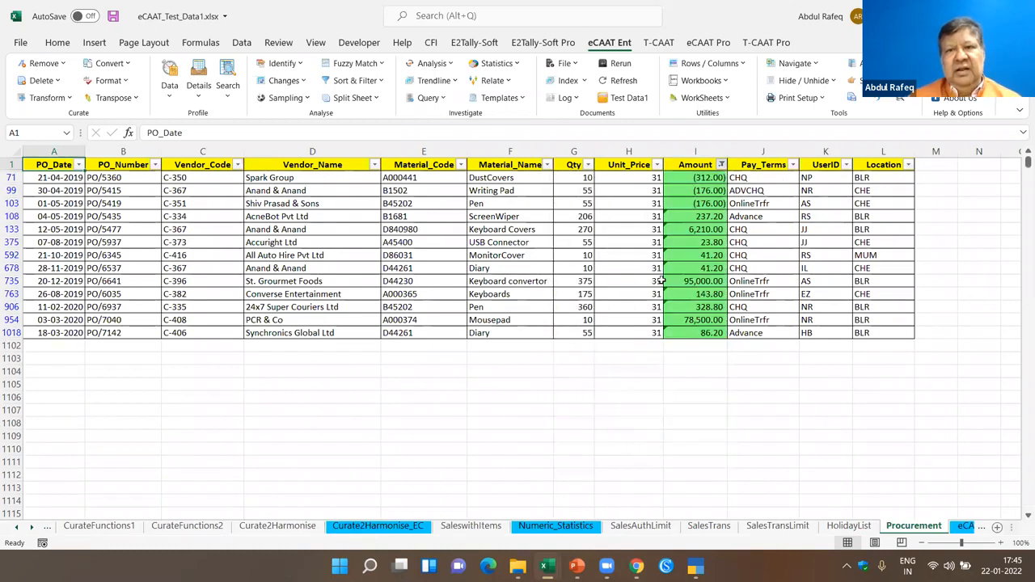
# Step: Compare the Amount formula in row 2 with the highlighted Amount in row 71 and the Amount in row 78
pyautogui.click(693, 178)
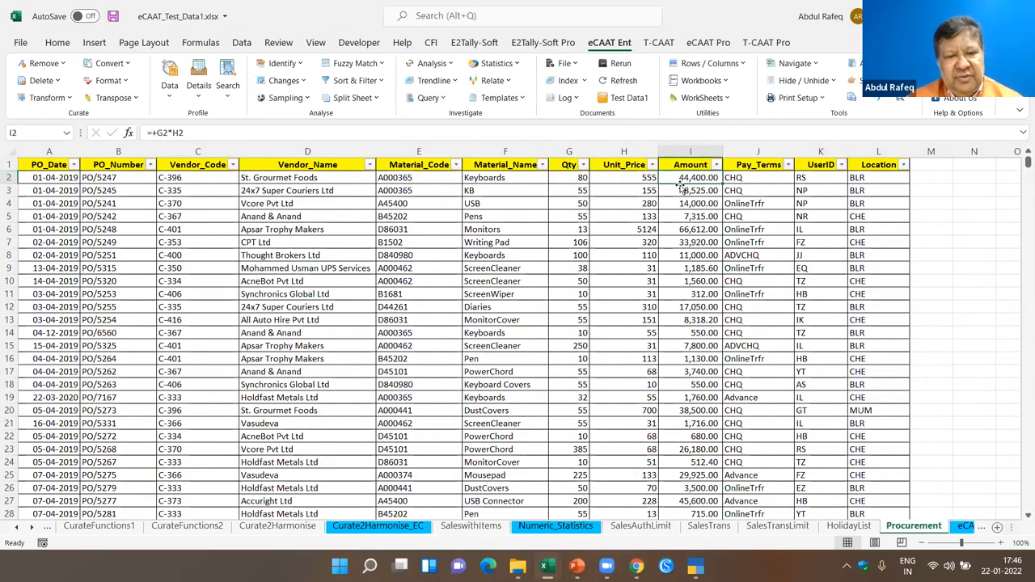
pyautogui.press('F2')
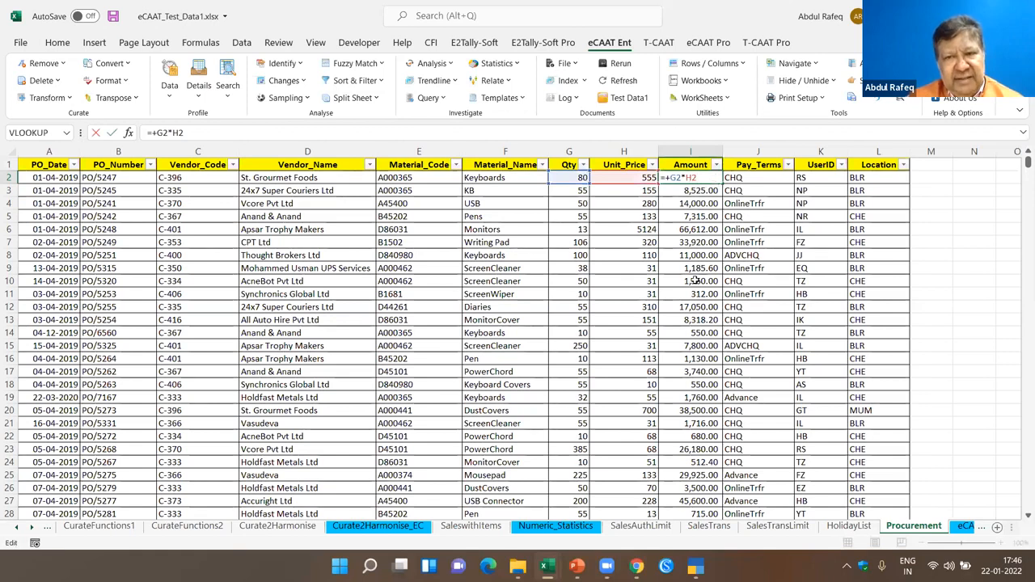
pyautogui.scroll(-2, 699, 258)
pyautogui.scroll(-18, 700, 261)
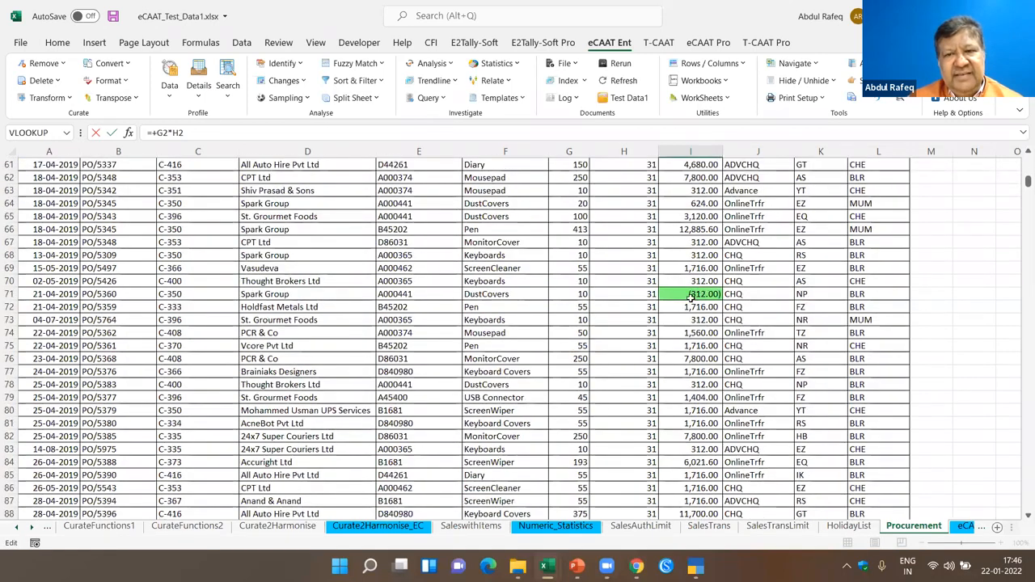
pyautogui.click(701, 291)
pyautogui.scroll(-2, 701, 251)
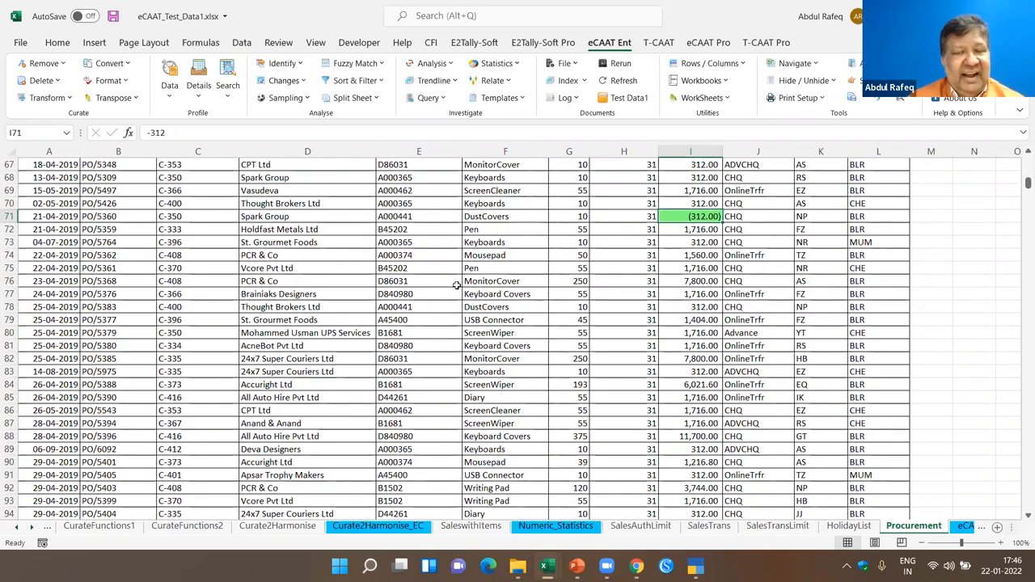
pyautogui.click(701, 304)
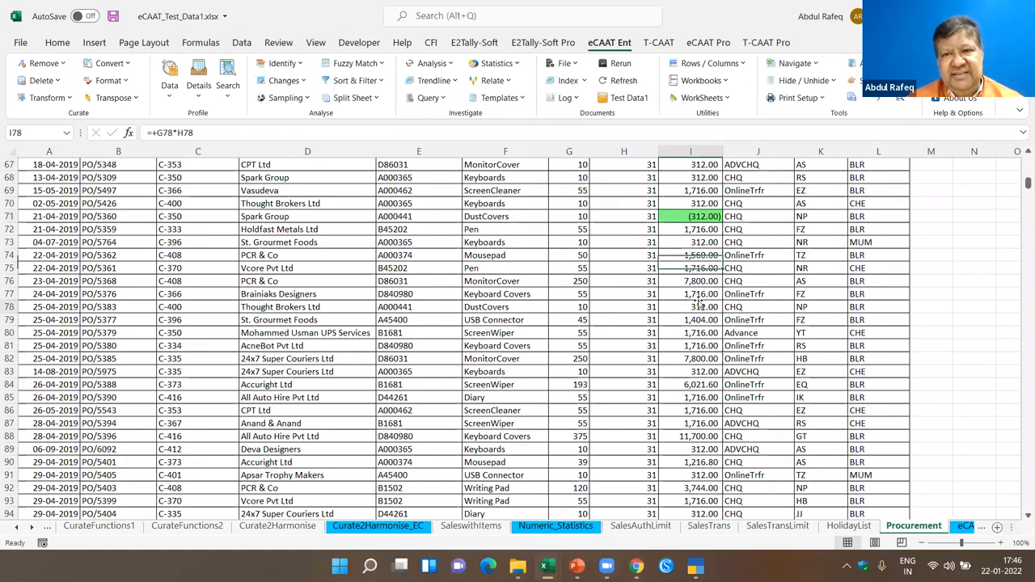
# Step: Check the Amount formulas in rows 8 and 9 against the highlighted Amount cell in row 71
pyautogui.scroll(20, 700, 304)
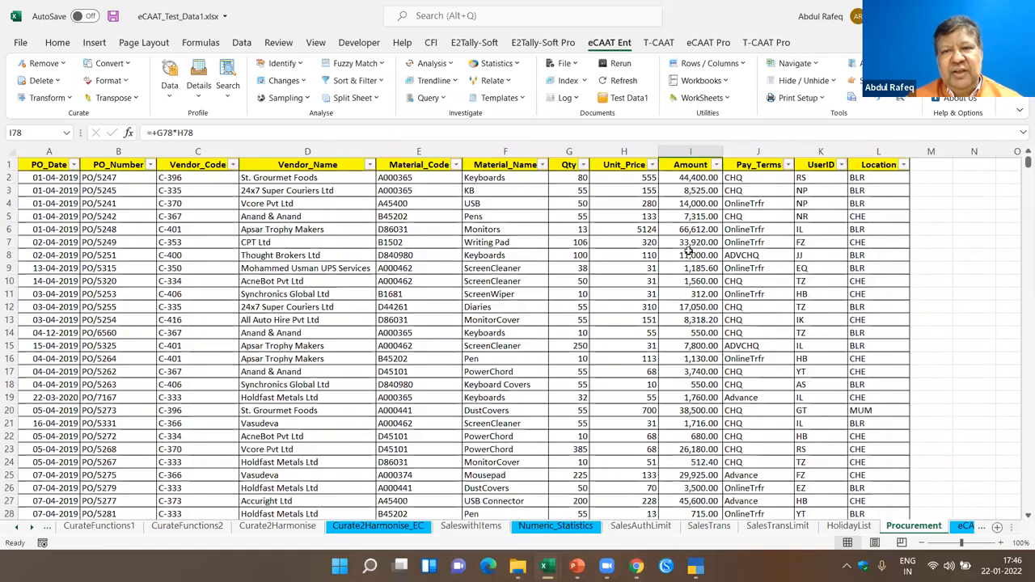
pyautogui.click(687, 254)
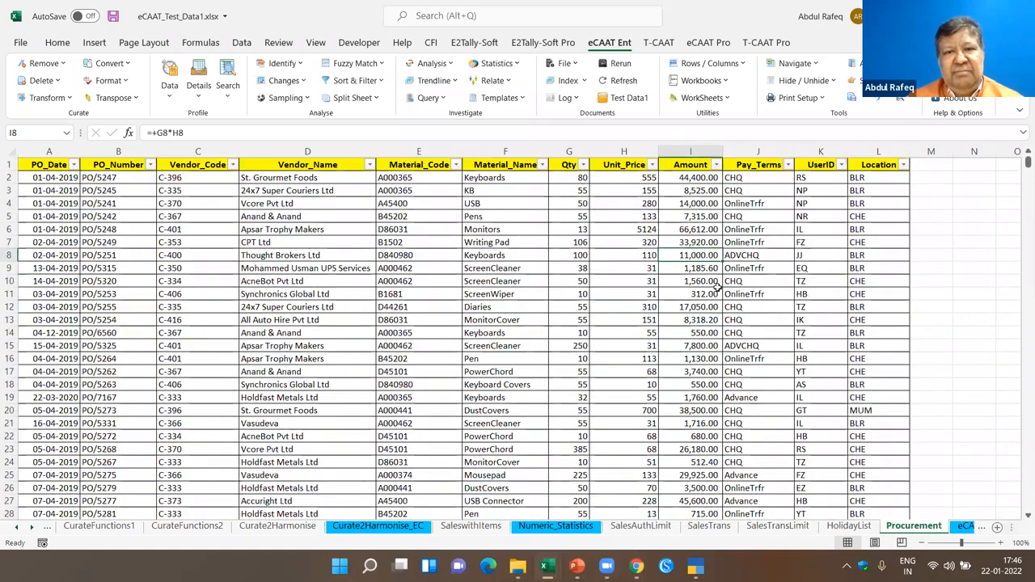
pyautogui.click(714, 268)
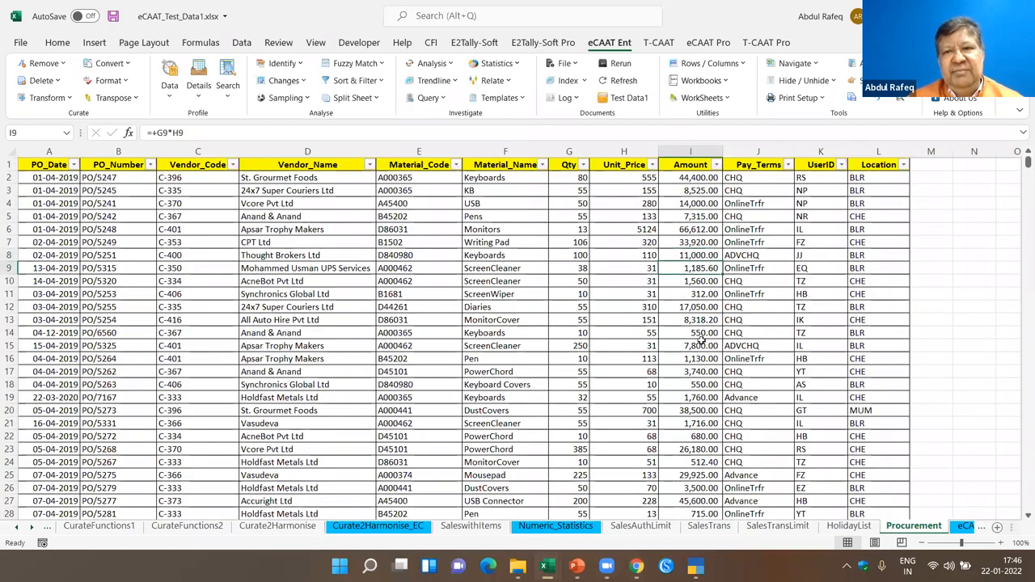
pyautogui.scroll(-8, 703, 364)
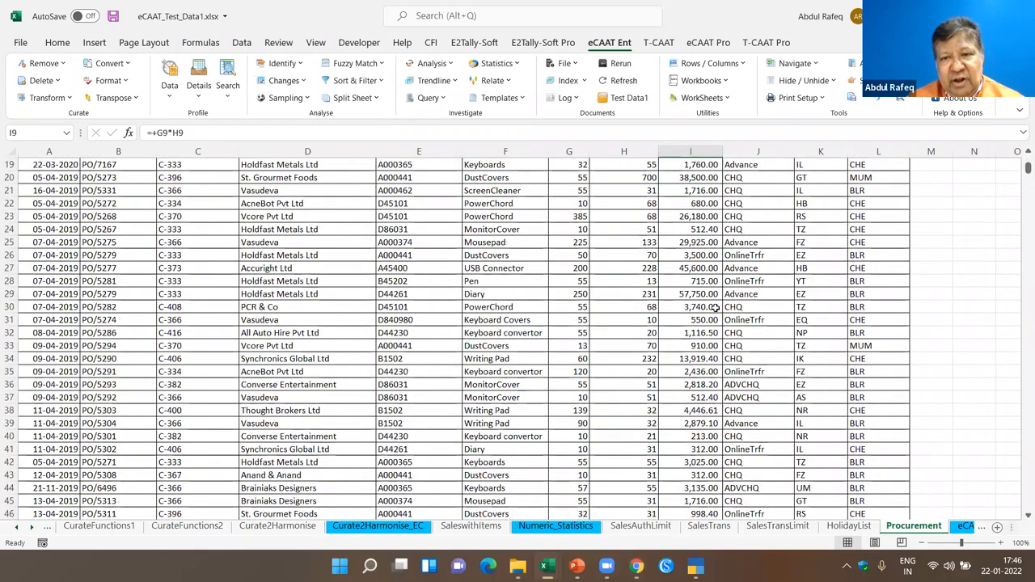
pyautogui.scroll(-12, 715, 308)
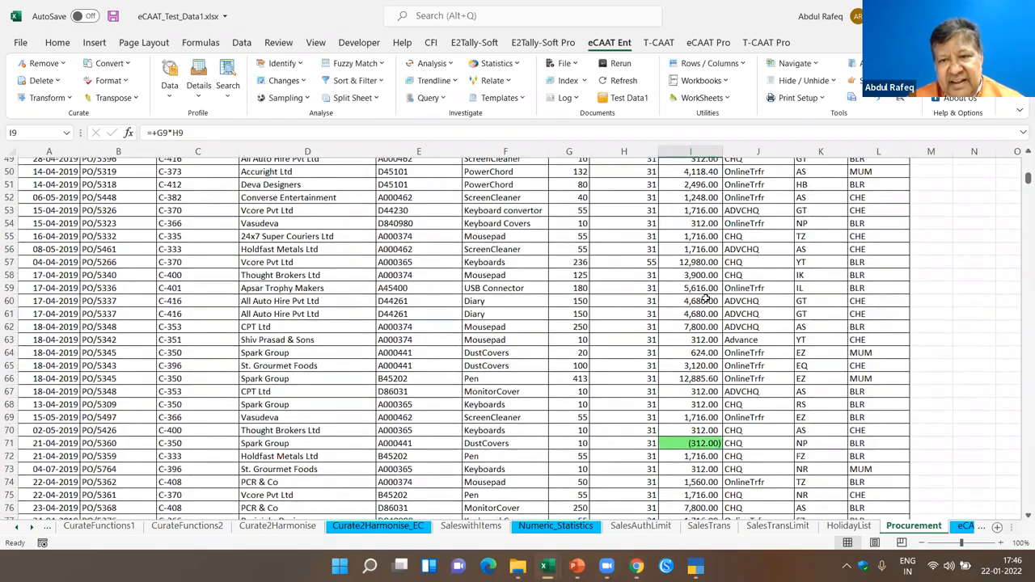
pyautogui.click(702, 296)
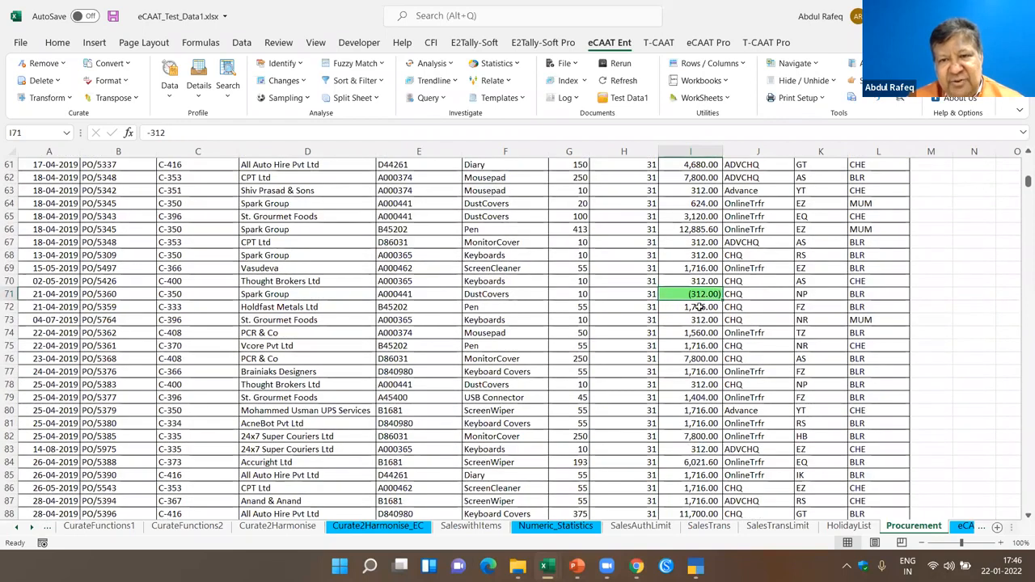
# Step: Examine the highlighted Amount cells in rows 99, 103 and 108, including the error indicator on row 108
pyautogui.scroll(-4, 700, 308)
pyautogui.scroll(-6, 699, 308)
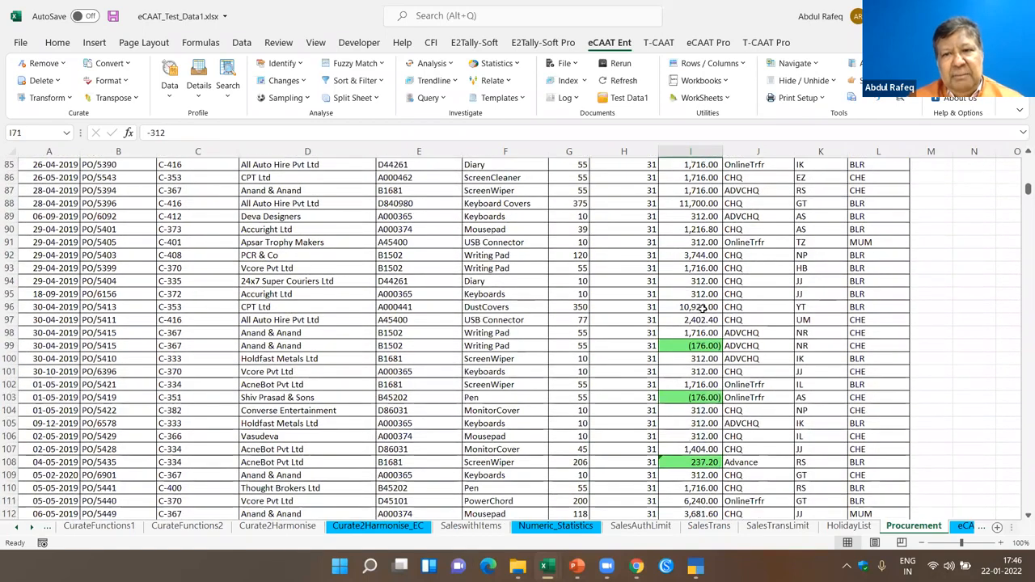
pyautogui.click(670, 386)
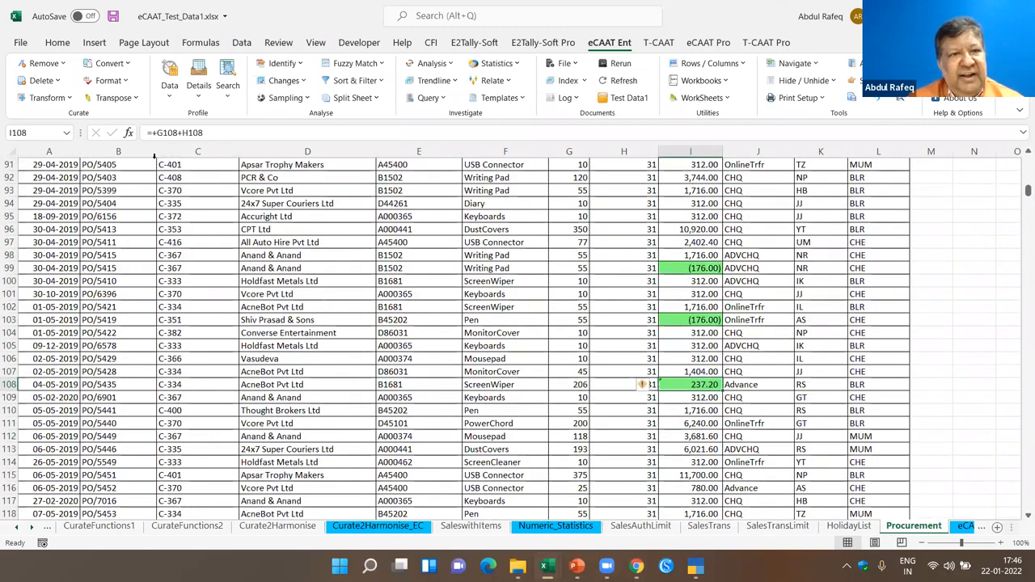
pyautogui.click(709, 321)
pyautogui.click(705, 268)
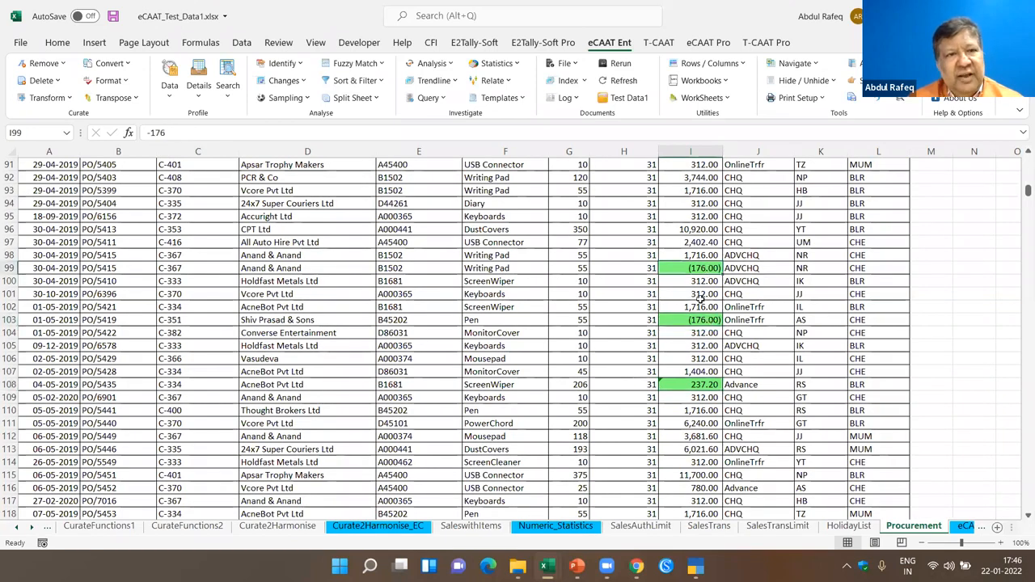
pyautogui.click(696, 385)
pyautogui.moveTo(655, 388)
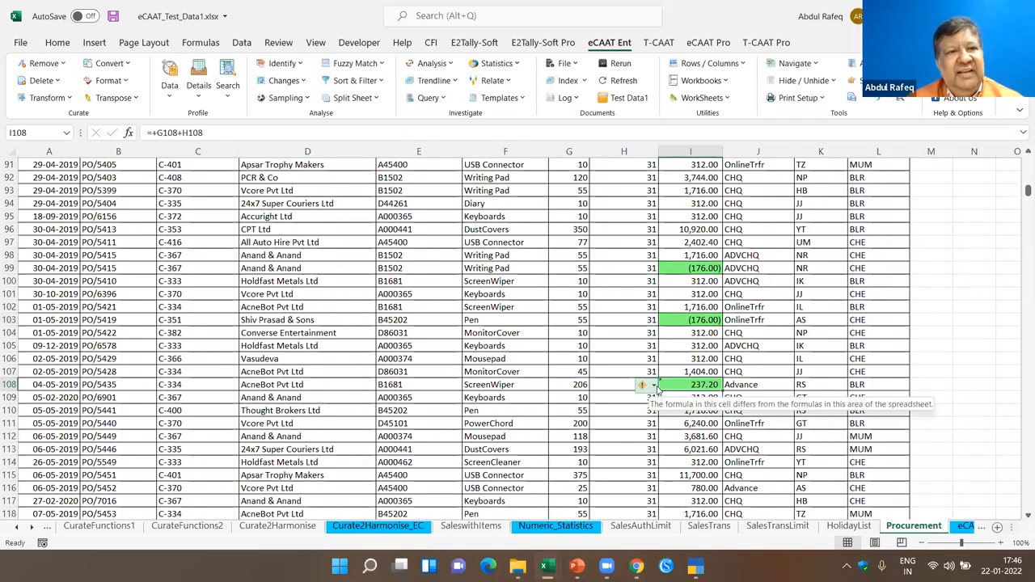
# Step: Inspect the formula of the highlighted Amount in row 133 and look through the Amount values further down
pyautogui.scroll(-10, 700, 403)
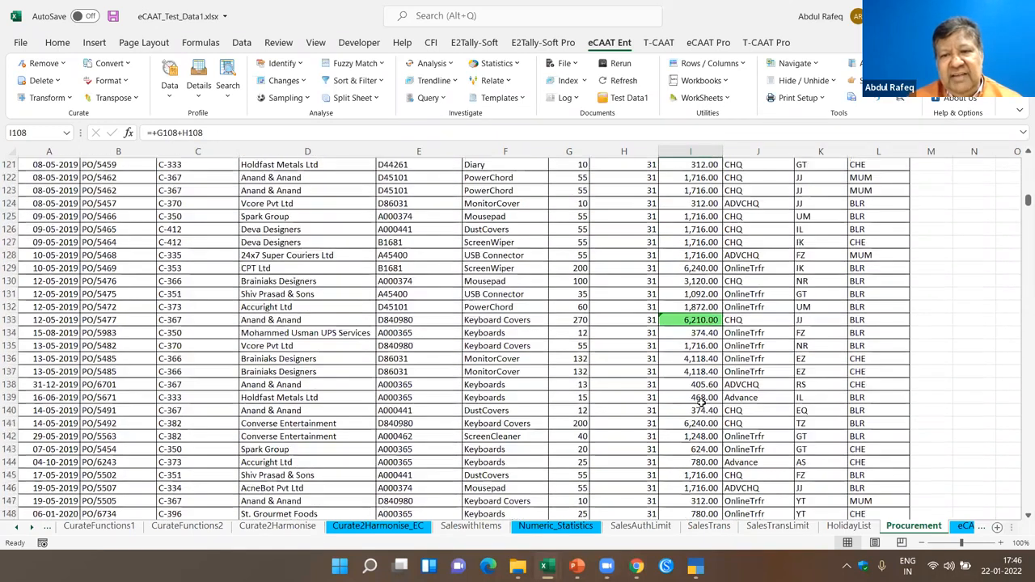
pyautogui.click(700, 321)
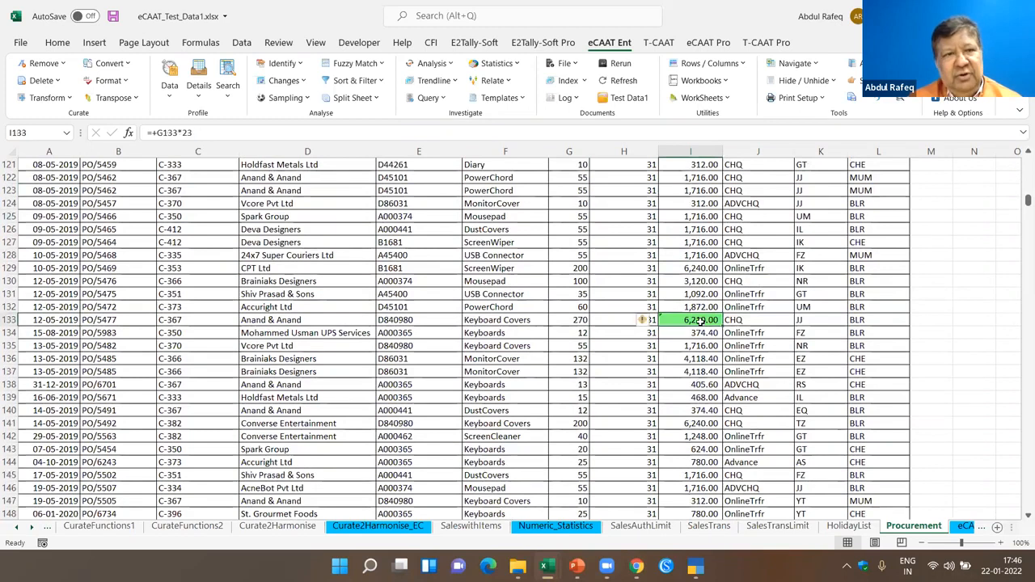
pyautogui.click(696, 373)
pyautogui.click(698, 321)
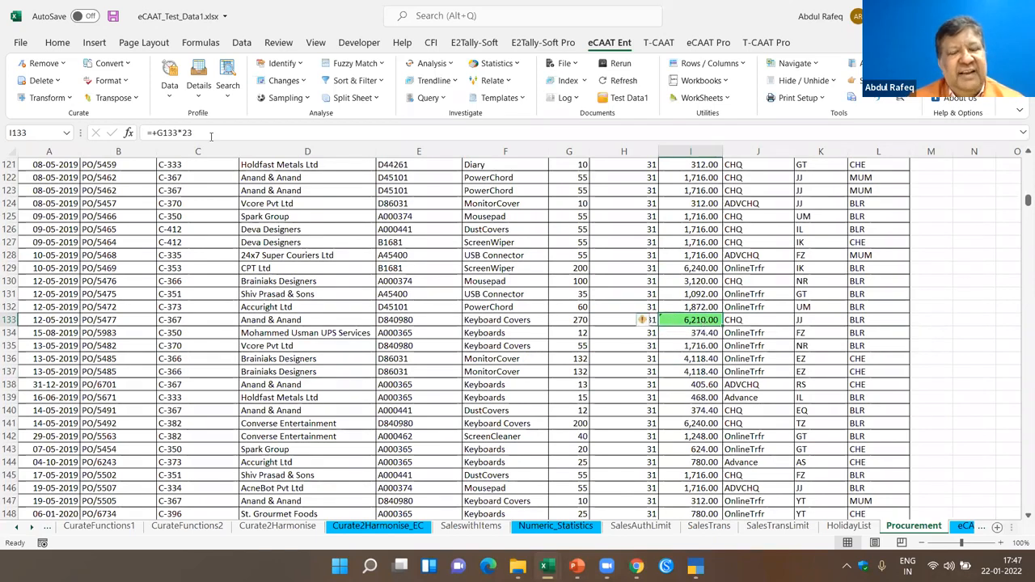
pyautogui.scroll(-5, 690, 383)
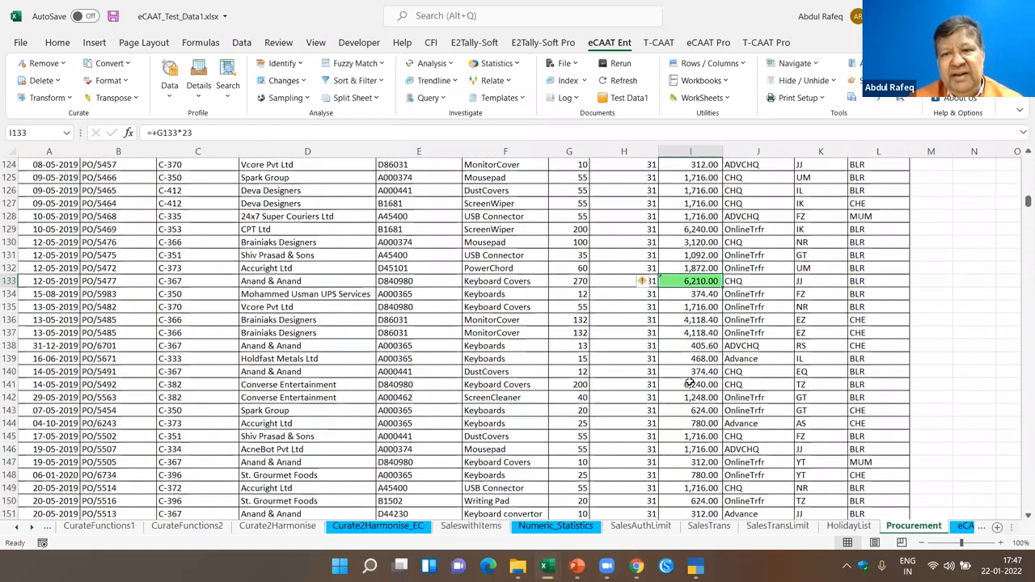
pyautogui.scroll(-16, 689, 382)
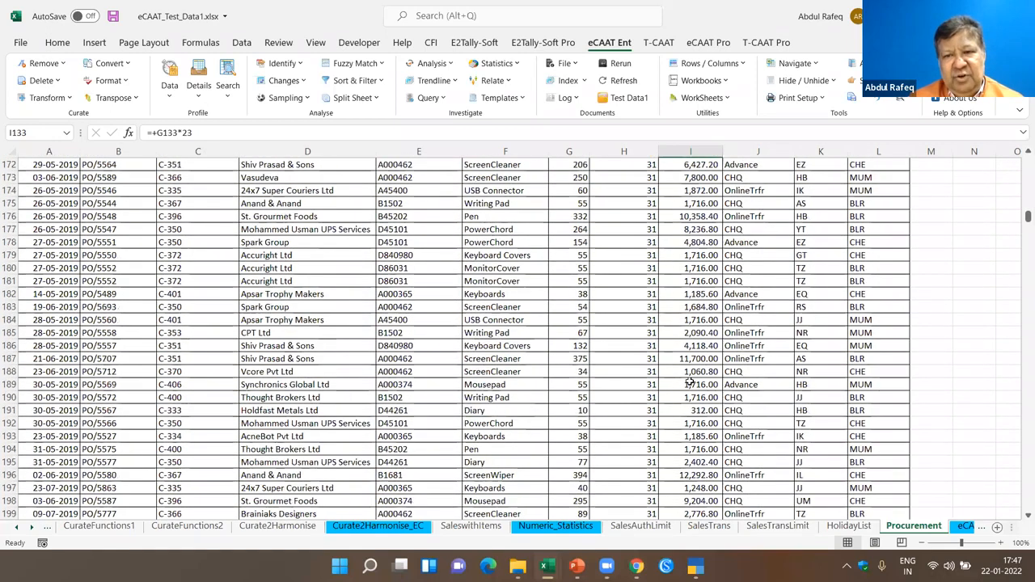
pyautogui.scroll(-8, 690, 382)
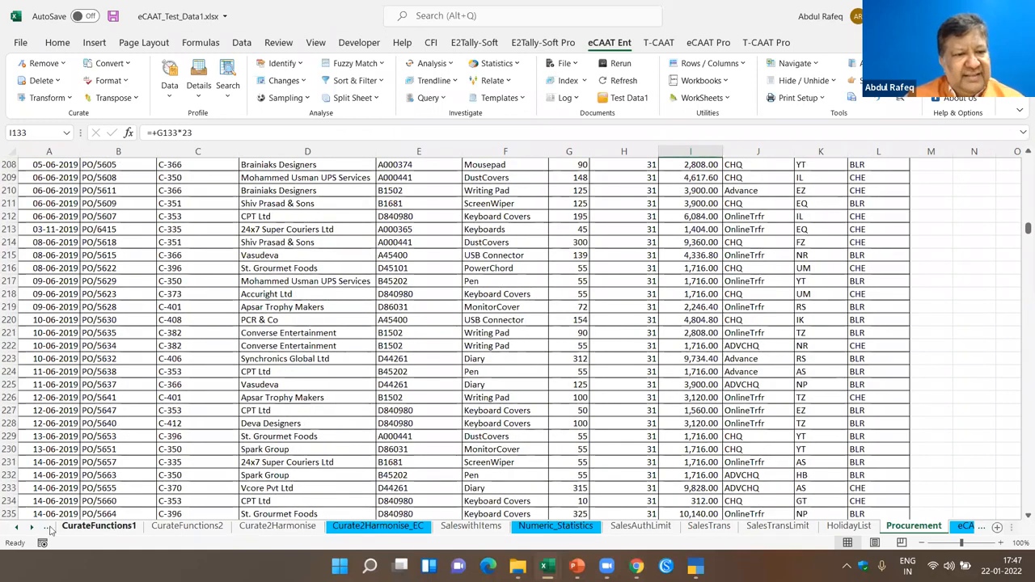
# Step: Return to the IndexSheet and reopen the Procurement sheet at its first cell
pyautogui.click(17, 527)
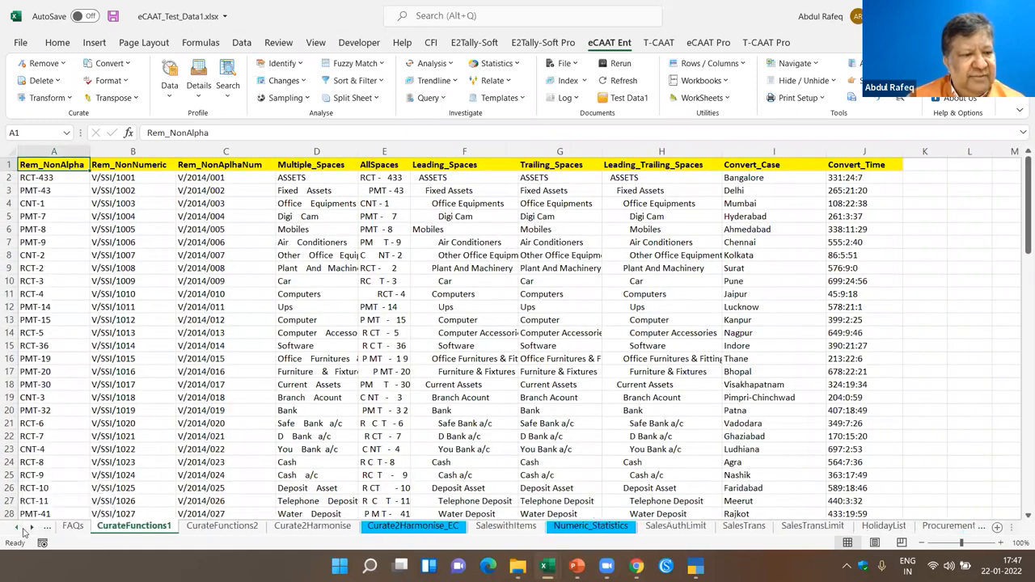
pyautogui.click(22, 529)
pyautogui.click(71, 532)
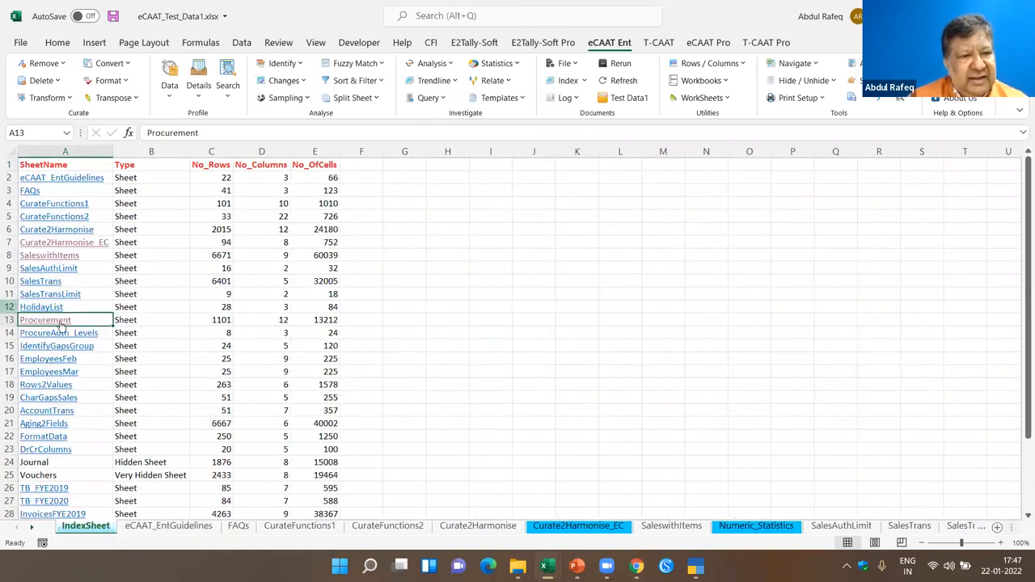
pyautogui.click(60, 321)
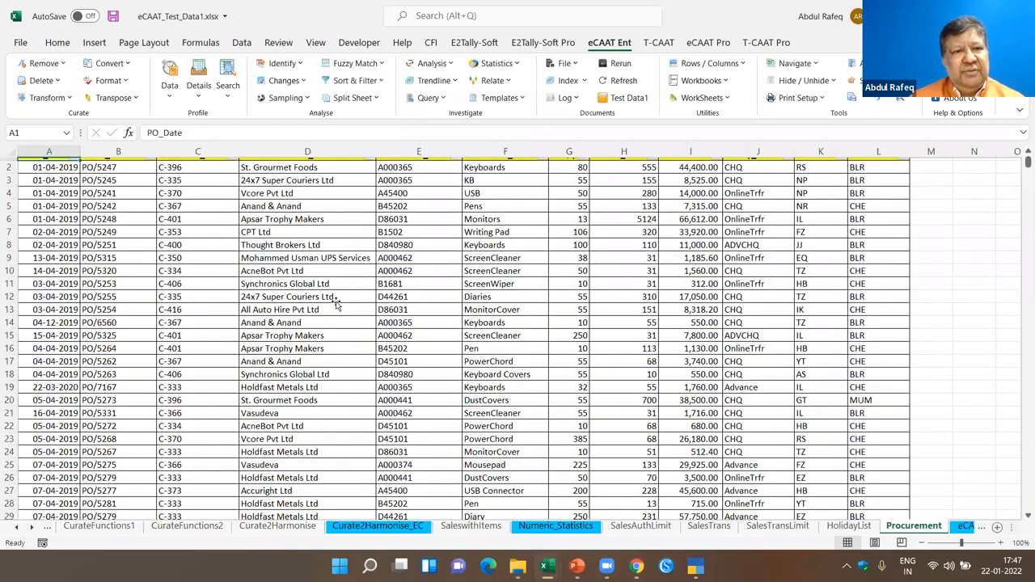
# Step: Open the Classify function for the Procurement data and look through the available classify fields
pyautogui.click(335, 299)
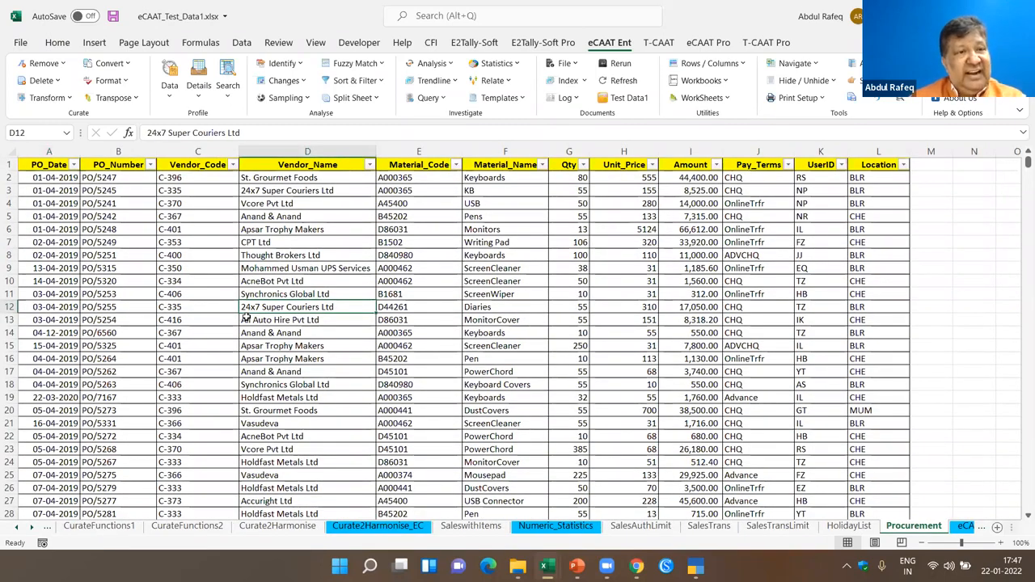
pyautogui.click(284, 245)
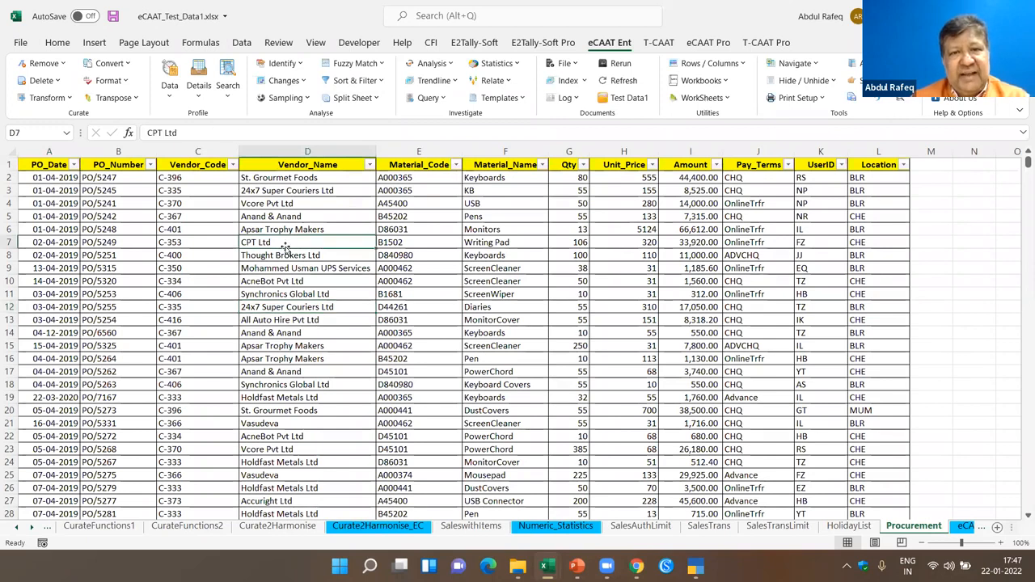
pyautogui.click(404, 191)
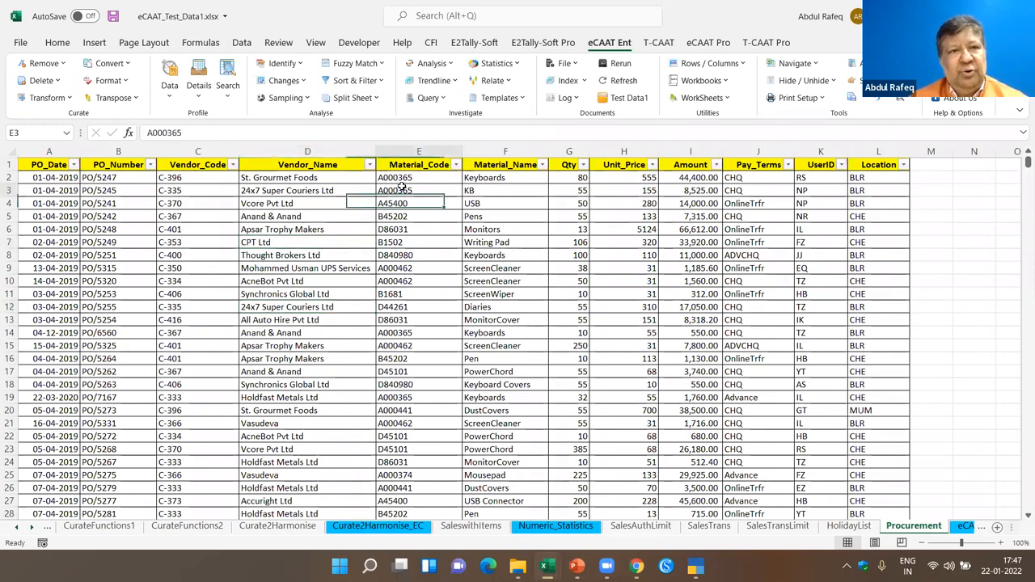
pyautogui.click(170, 97)
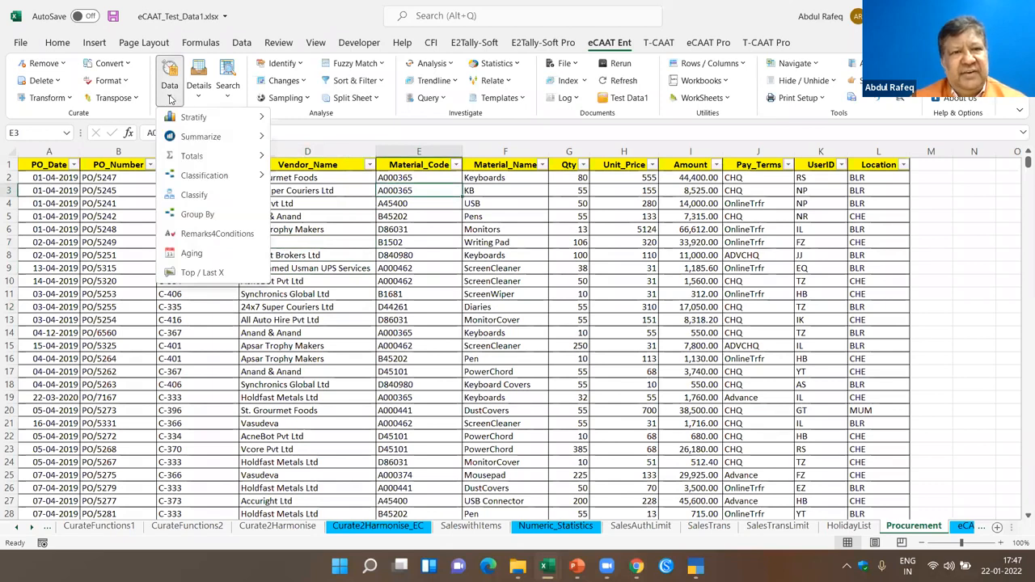
pyautogui.click(200, 194)
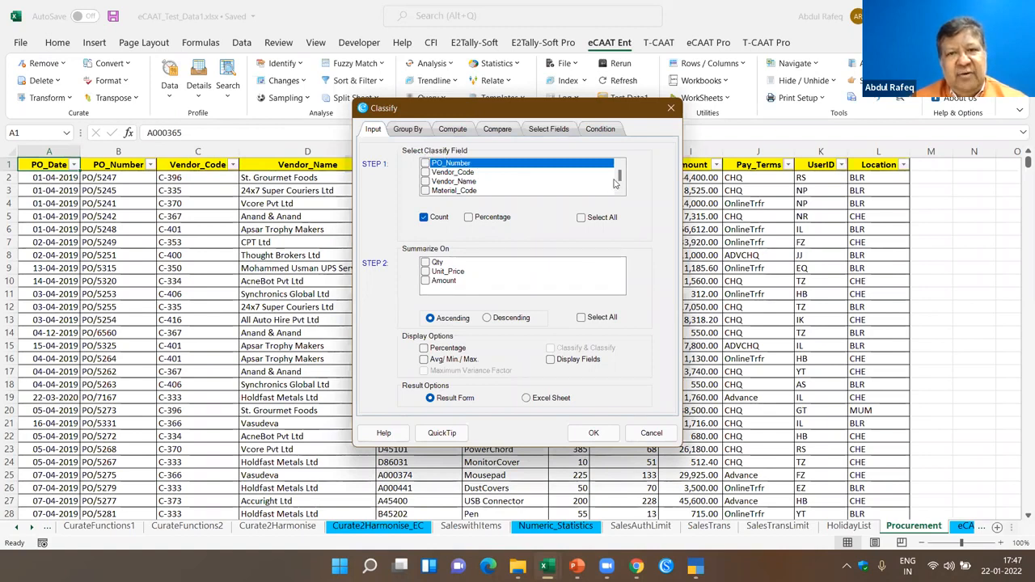
pyautogui.scroll(-2, 614, 183)
pyautogui.scroll(2, 546, 190)
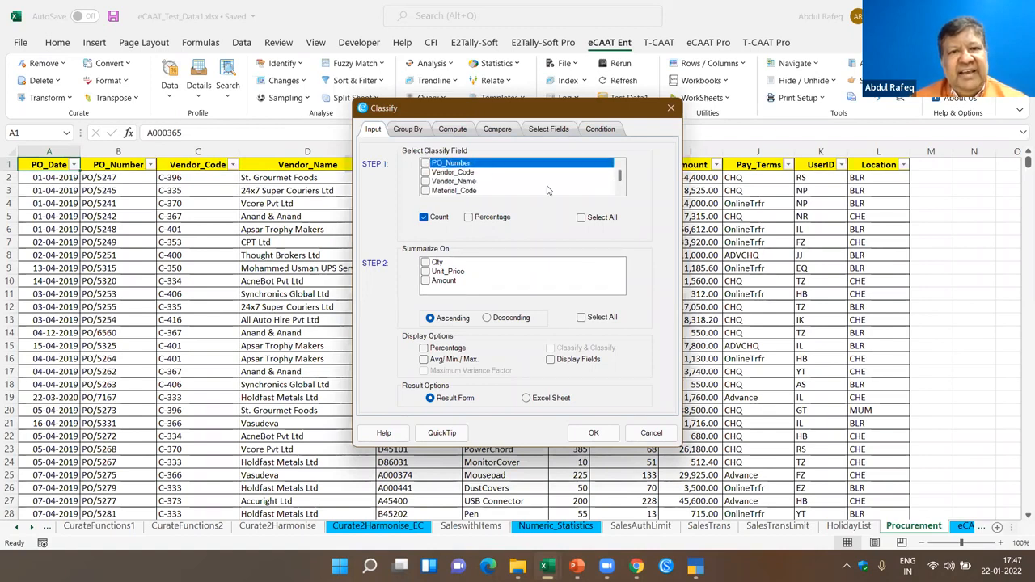
# Step: Select PO_Number, Vendor_Code and Material_Code as classify fields and look through the rest of the field list
pyautogui.click(426, 164)
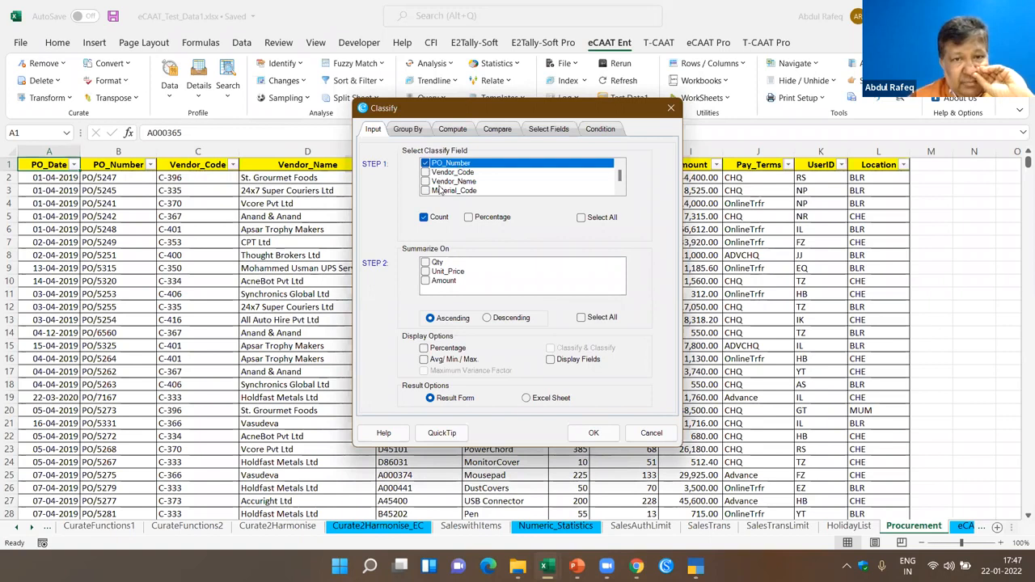
pyautogui.click(432, 172)
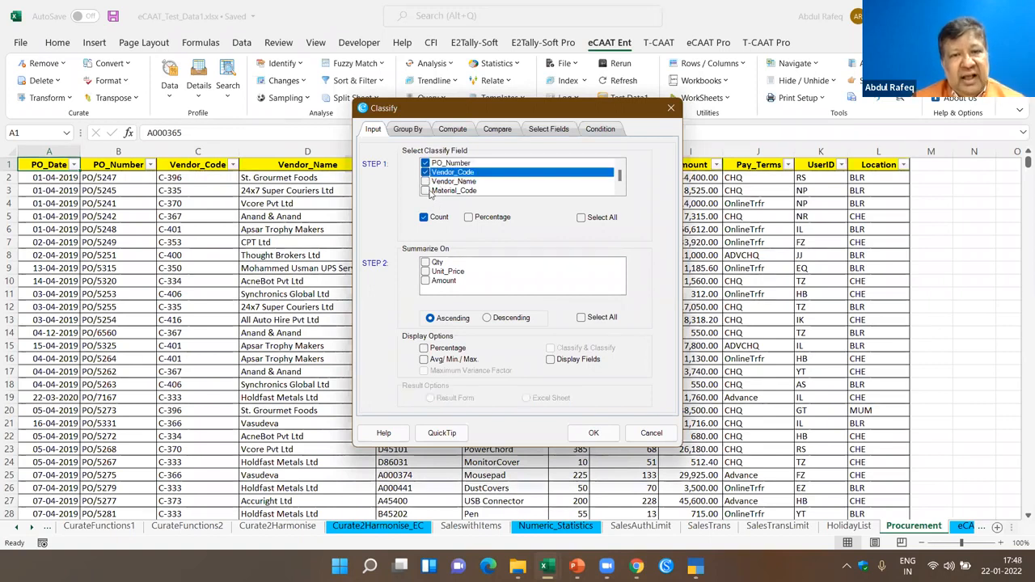
pyautogui.click(426, 191)
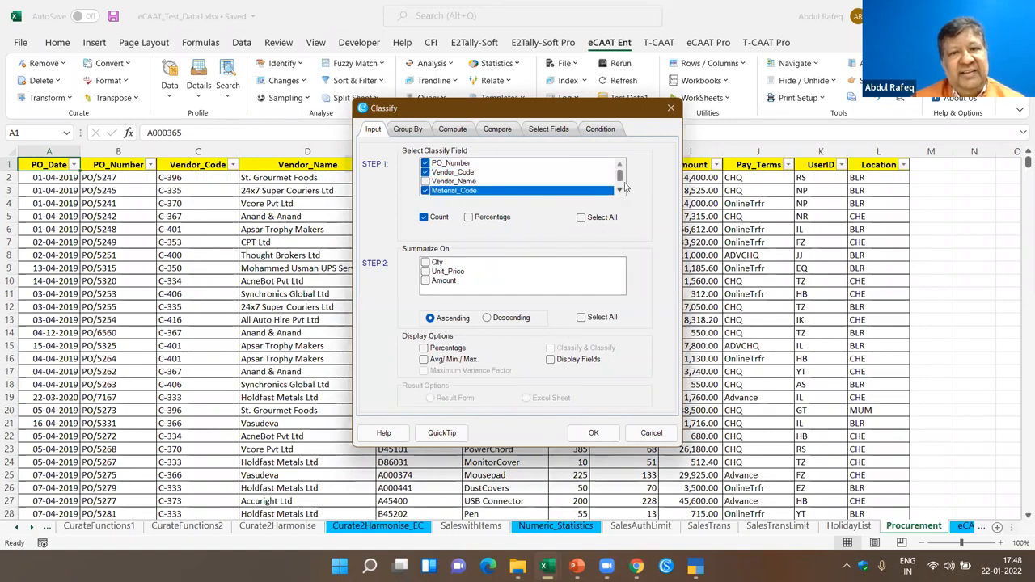
pyautogui.moveTo(622, 177)
pyautogui.mouseDown()
pyautogui.moveTo(622, 185)
pyautogui.moveTo(621, 171)
pyautogui.mouseUp()
pyautogui.scroll(-1, 443, 192)
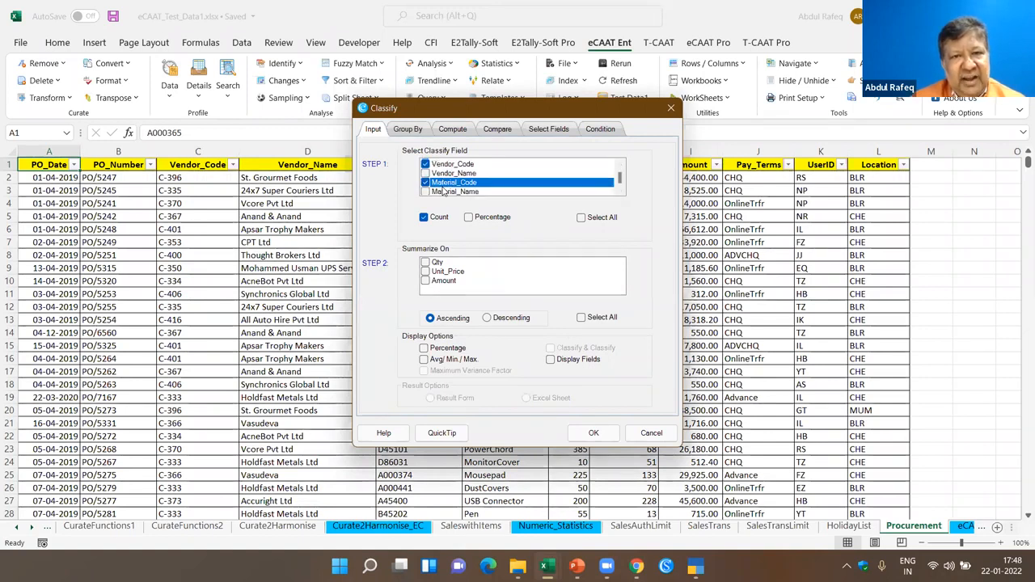
pyautogui.scroll(-1, 443, 192)
pyautogui.scroll(2, 443, 191)
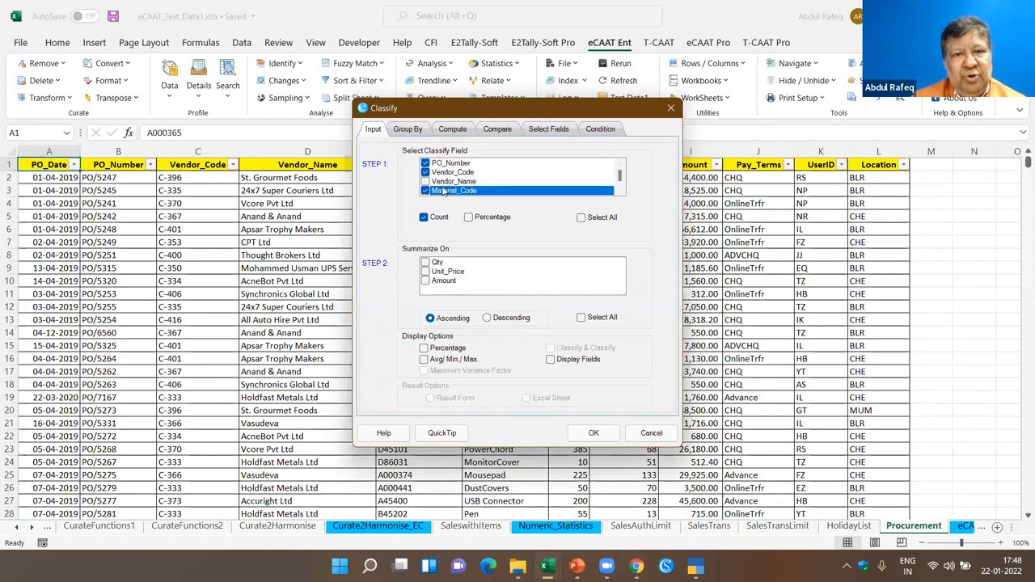
# Step: Keep only Material_Code as the classify field and run the classification summarized on Amount
pyautogui.click(433, 163)
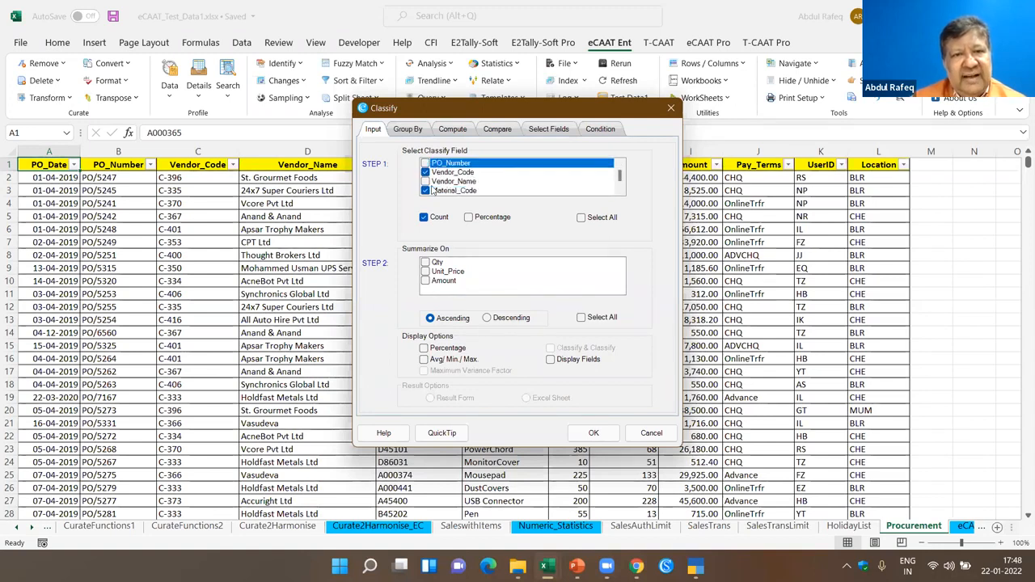
pyautogui.click(426, 173)
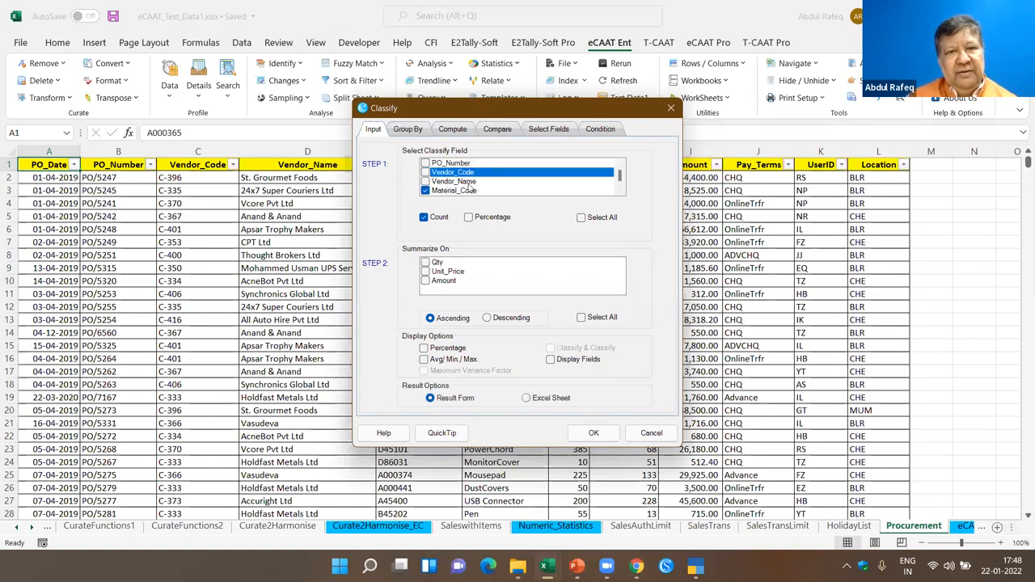
pyautogui.scroll(-1, 469, 186)
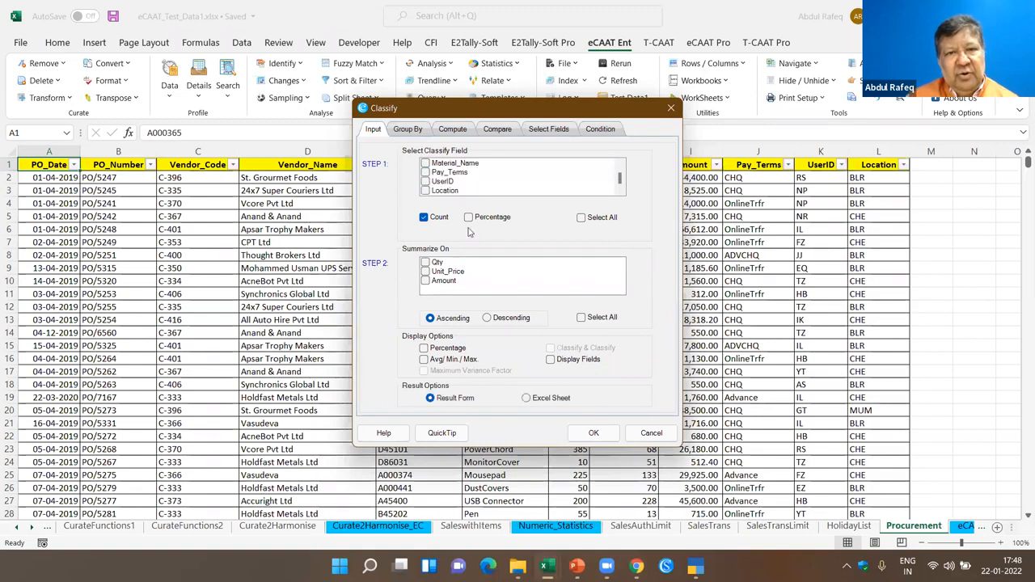
pyautogui.click(429, 282)
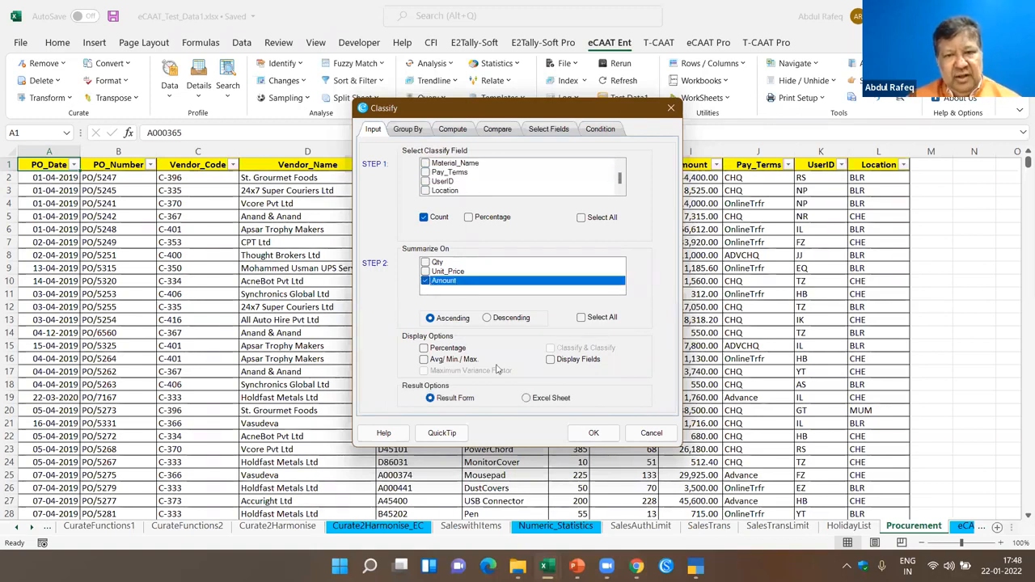
pyautogui.click(591, 434)
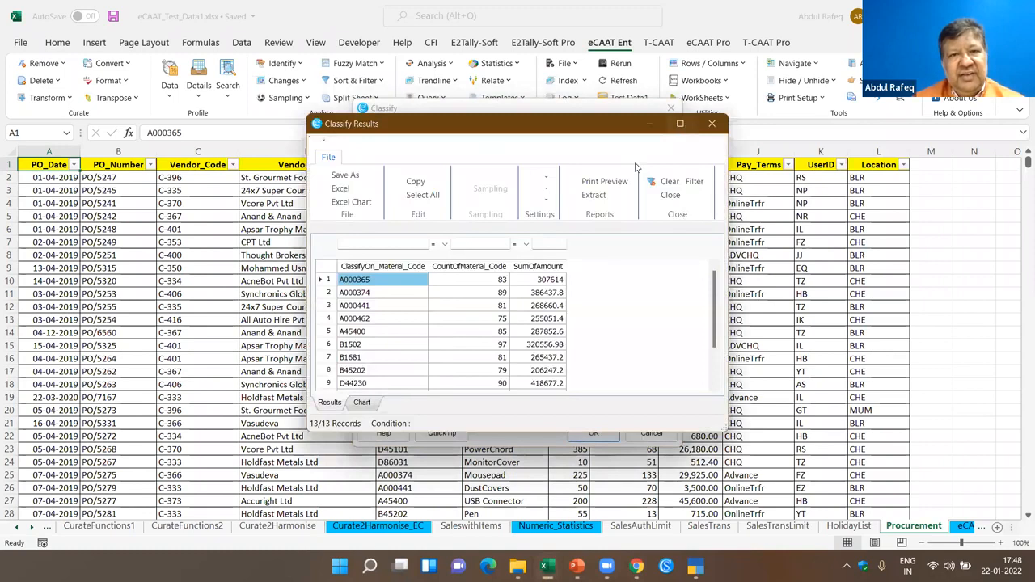
# Step: Enlarge the Classify results and sort them by material code count ascending, followed by summed amount in descending order
pyautogui.click(680, 123)
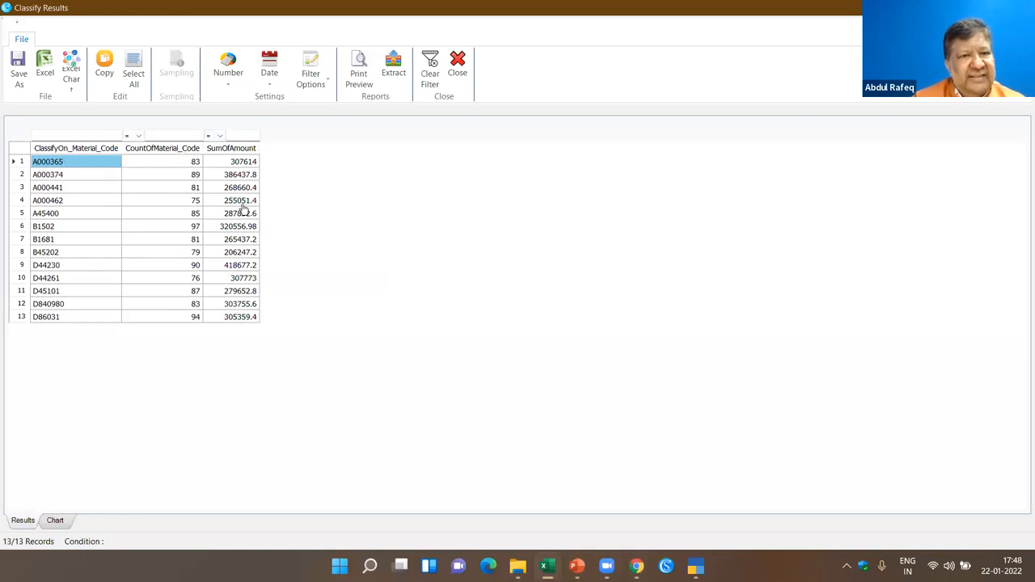
pyautogui.click(183, 150)
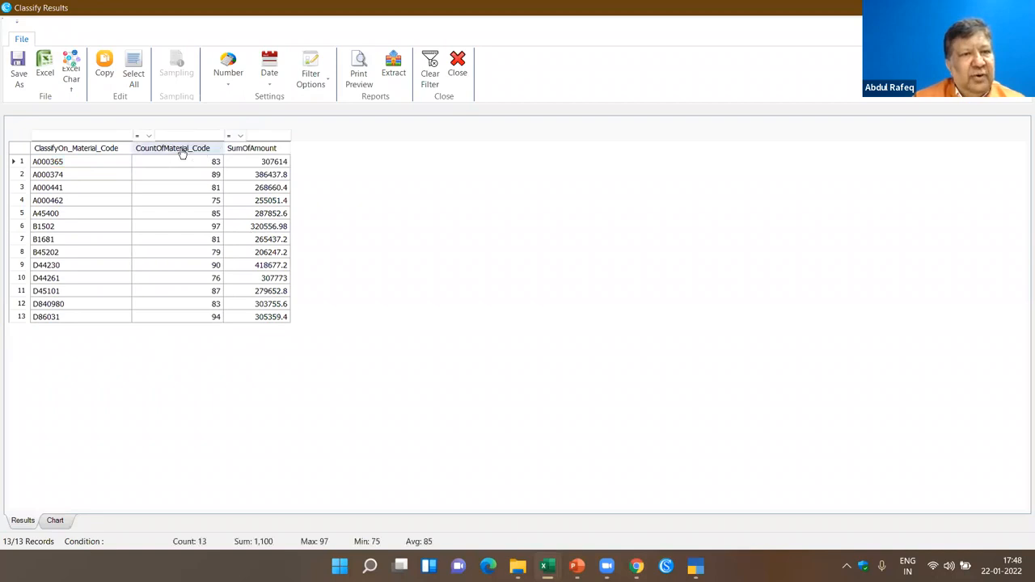
pyautogui.click(183, 152)
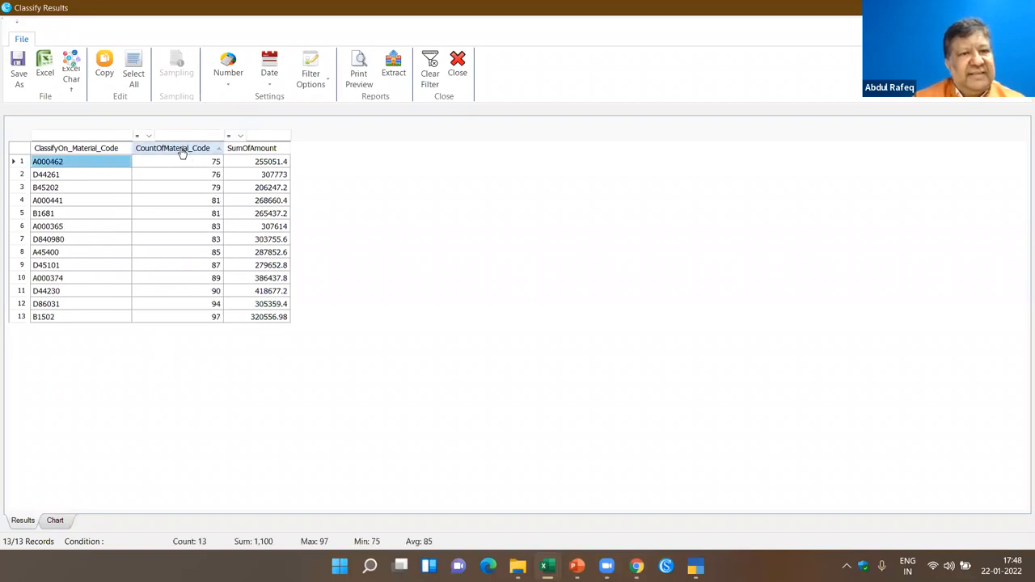
pyautogui.click(247, 152)
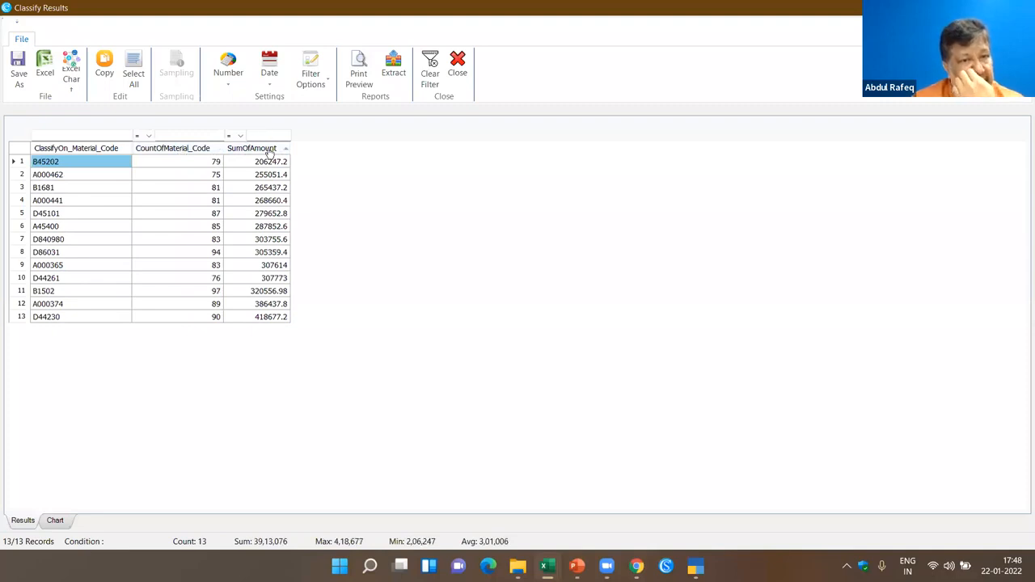
pyautogui.click(270, 150)
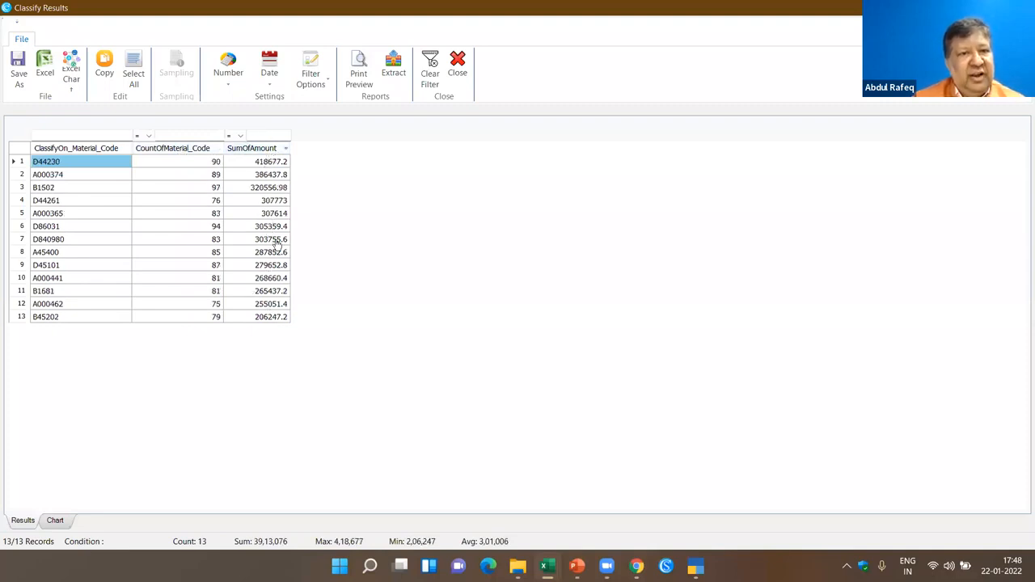
# Step: Drill down into the purchase records behind the summed amount for material code D44230, and close the Classify results
pyautogui.doubleClick(279, 161)
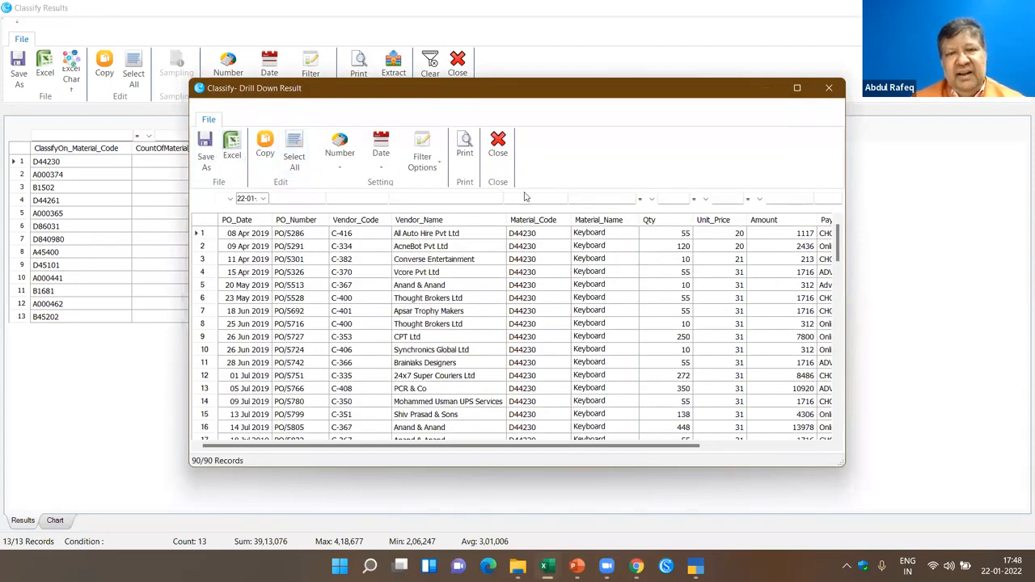
pyautogui.click(502, 158)
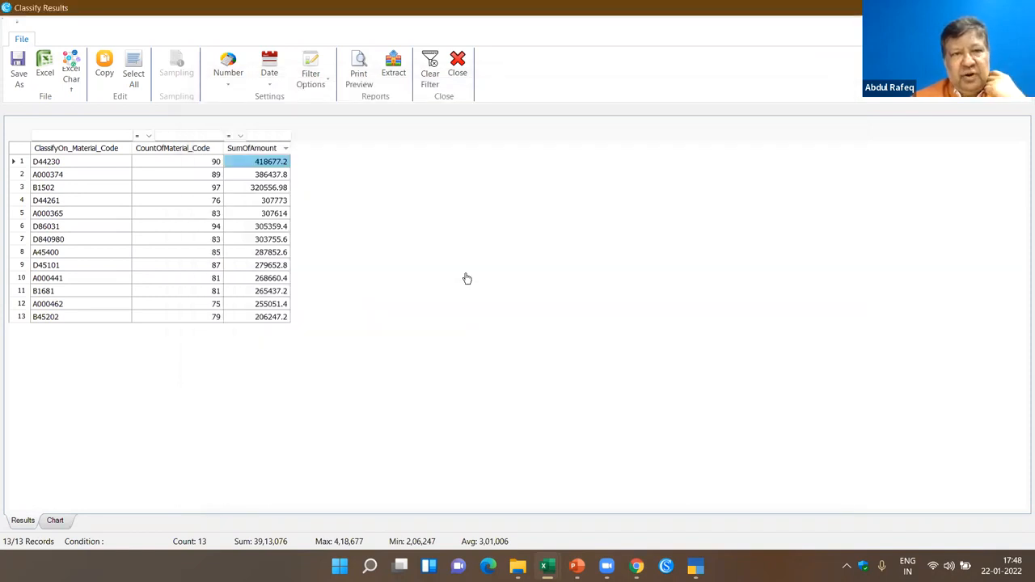
pyautogui.click(460, 71)
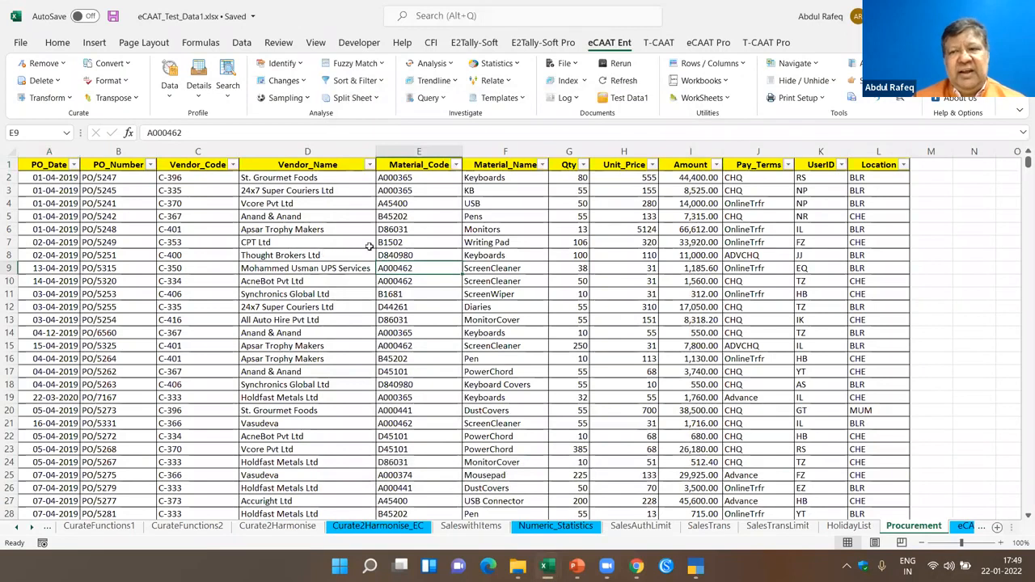
pyautogui.click(351, 225)
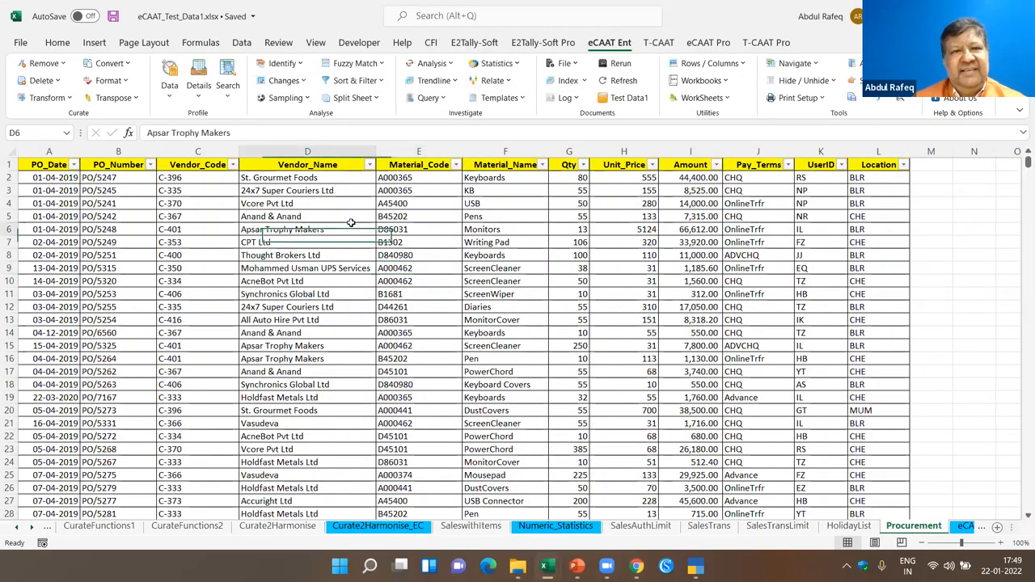
pyautogui.click(169, 99)
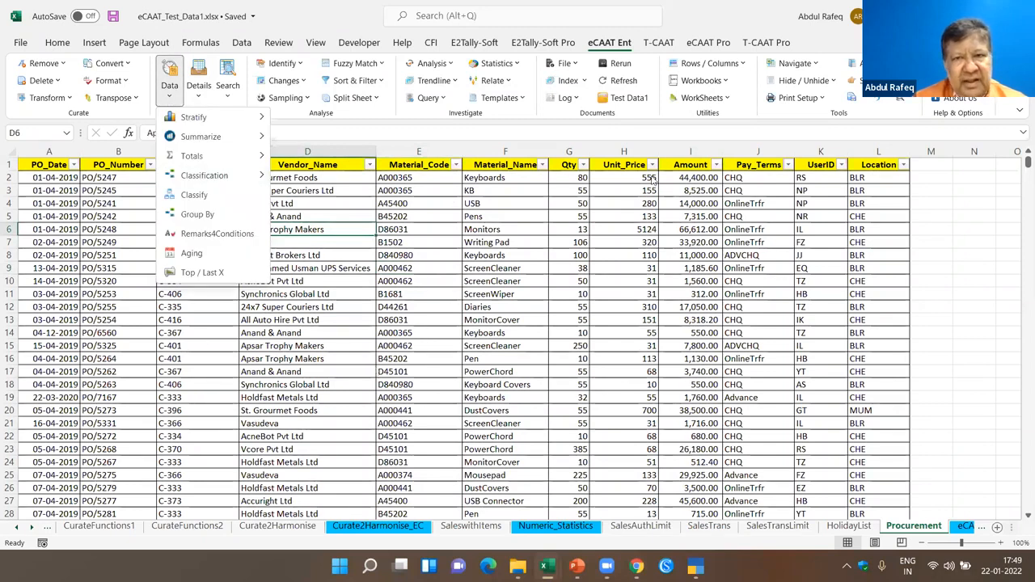
pyautogui.click(627, 435)
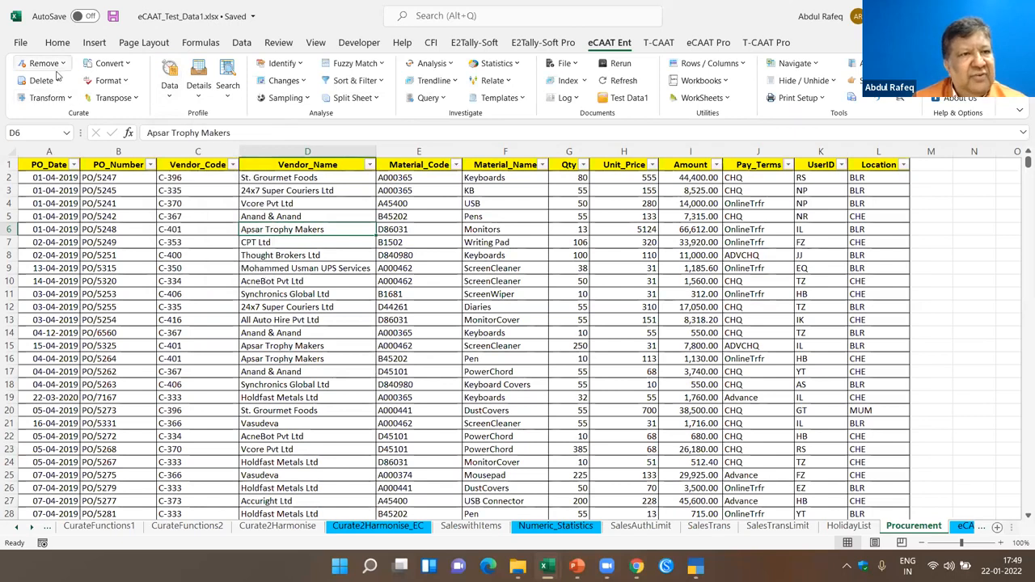
pyautogui.click(21, 43)
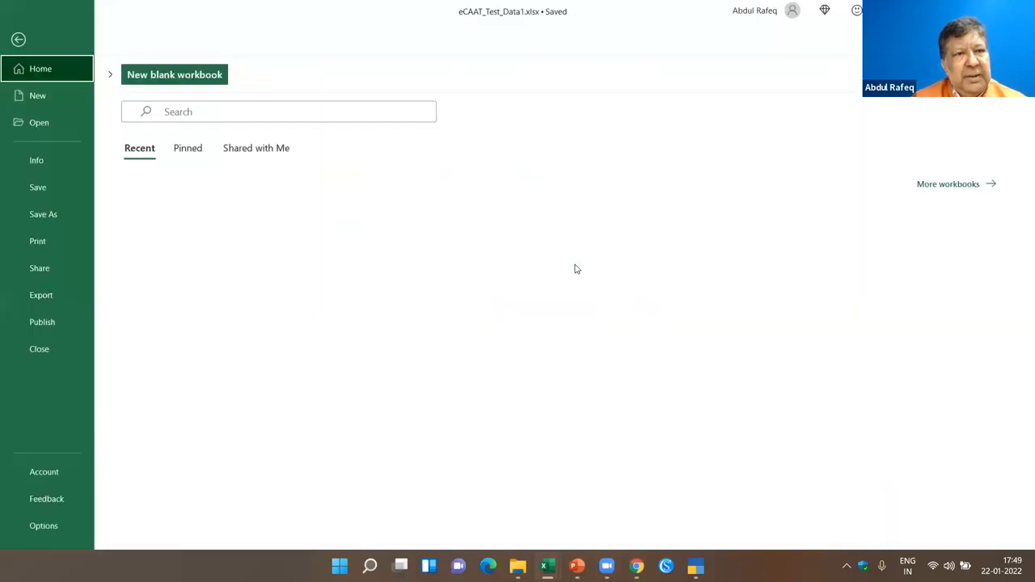
pyautogui.press('Escape')
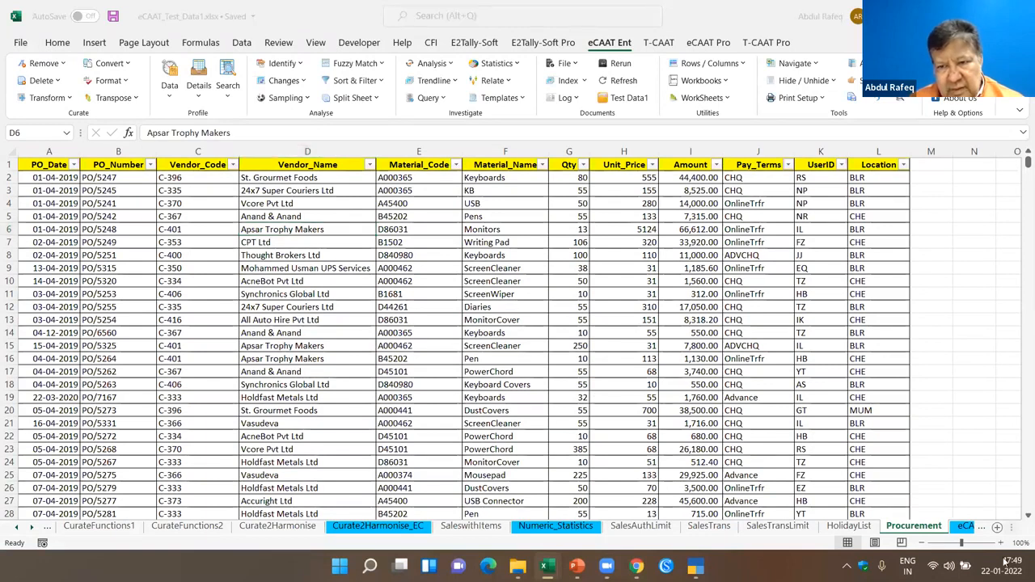
# Step: Copy the Procurement sheet into a new workbook, keeping the original in place
pyautogui.click(926, 530)
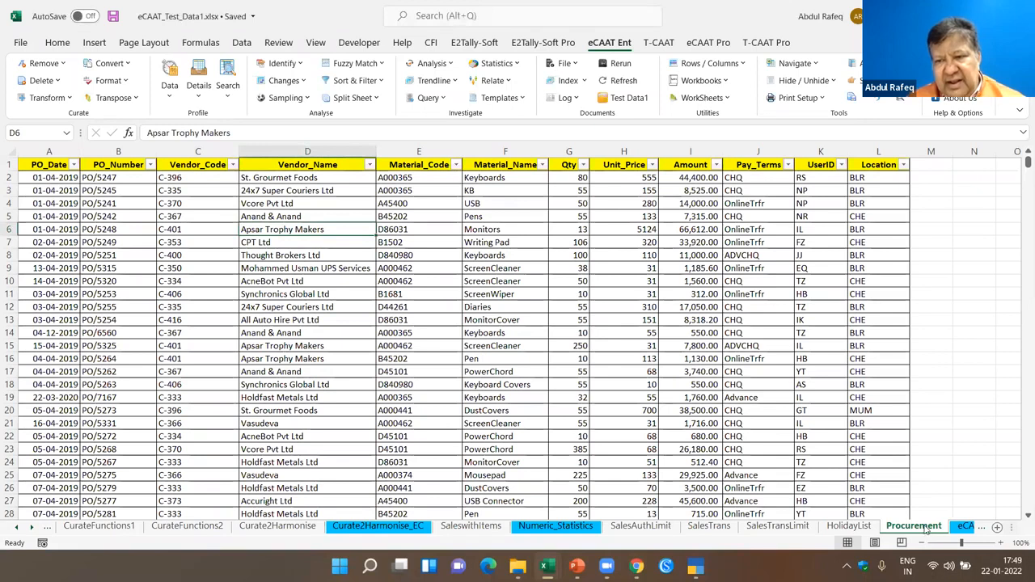
pyautogui.rightClick(927, 530)
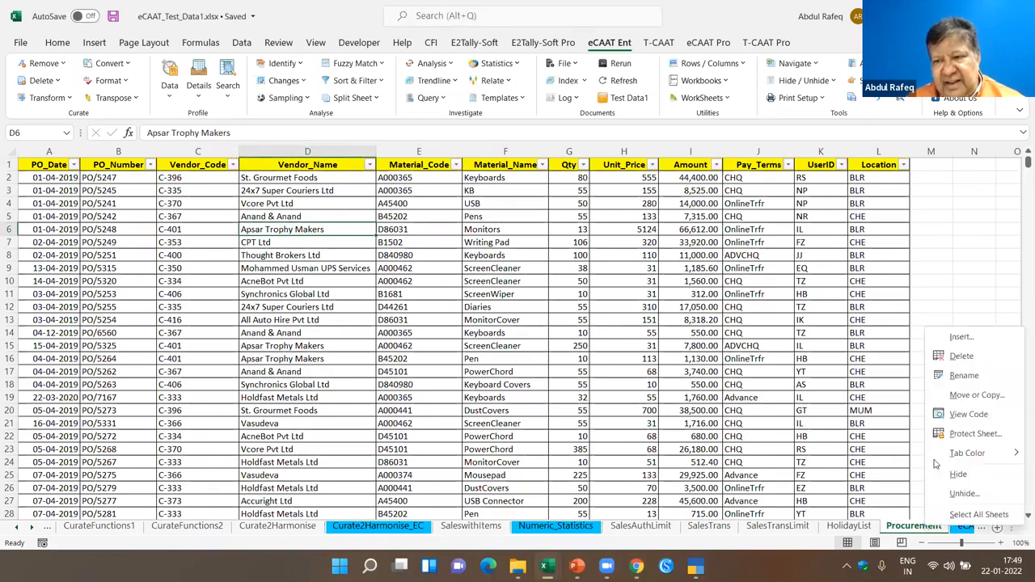
pyautogui.click(976, 394)
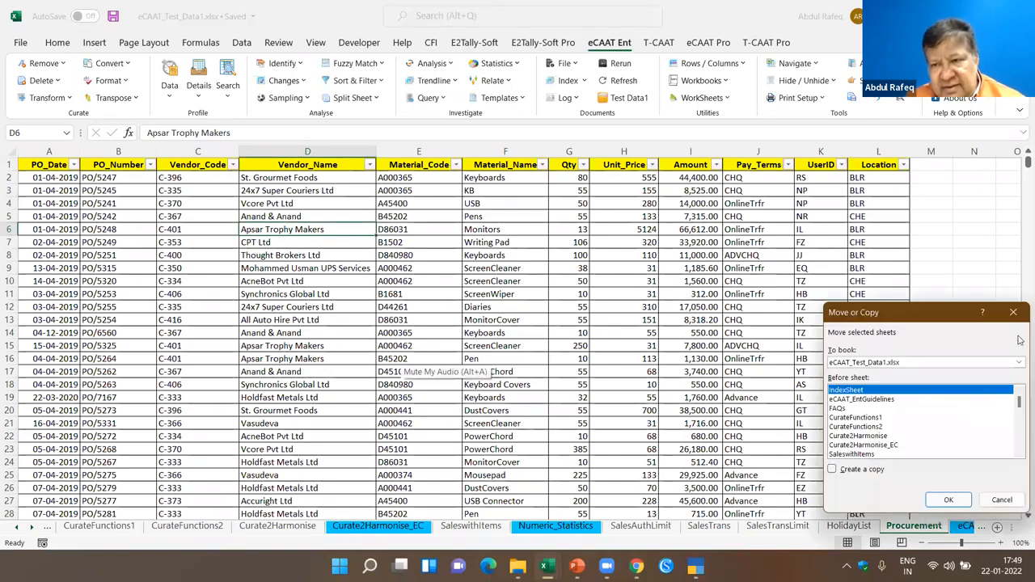
pyautogui.click(1017, 363)
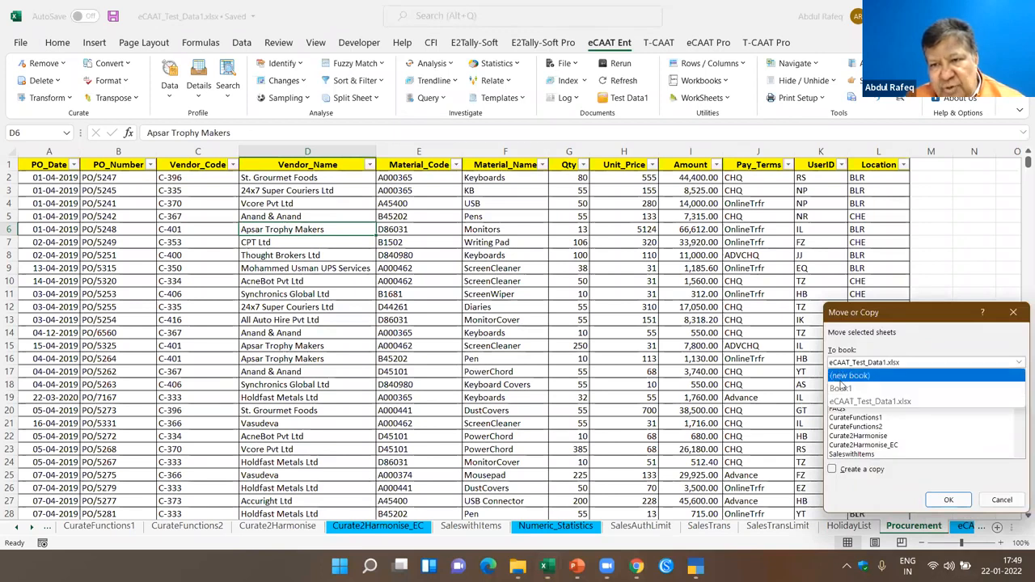
pyautogui.click(842, 379)
pyautogui.click(831, 469)
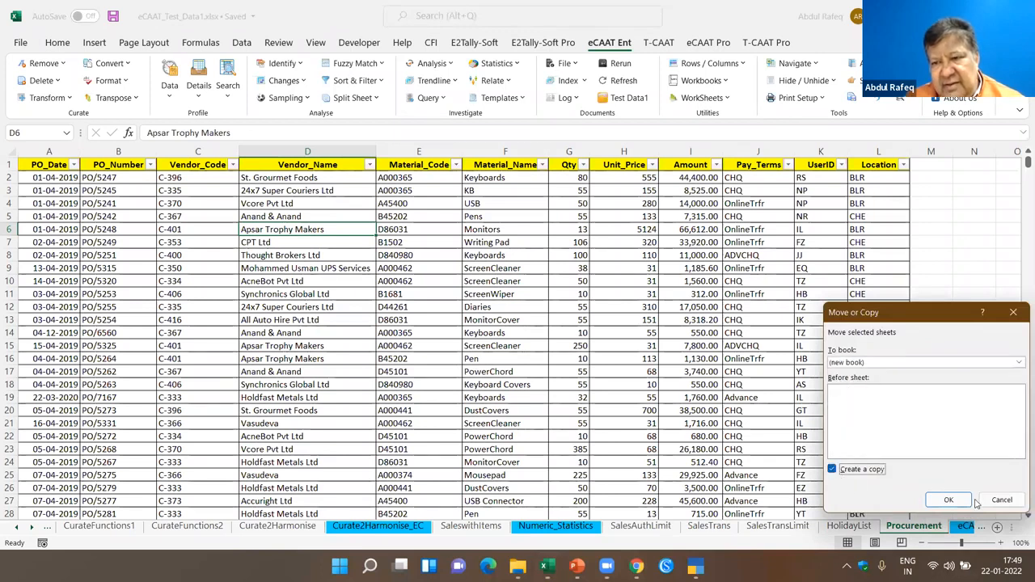
pyautogui.click(949, 500)
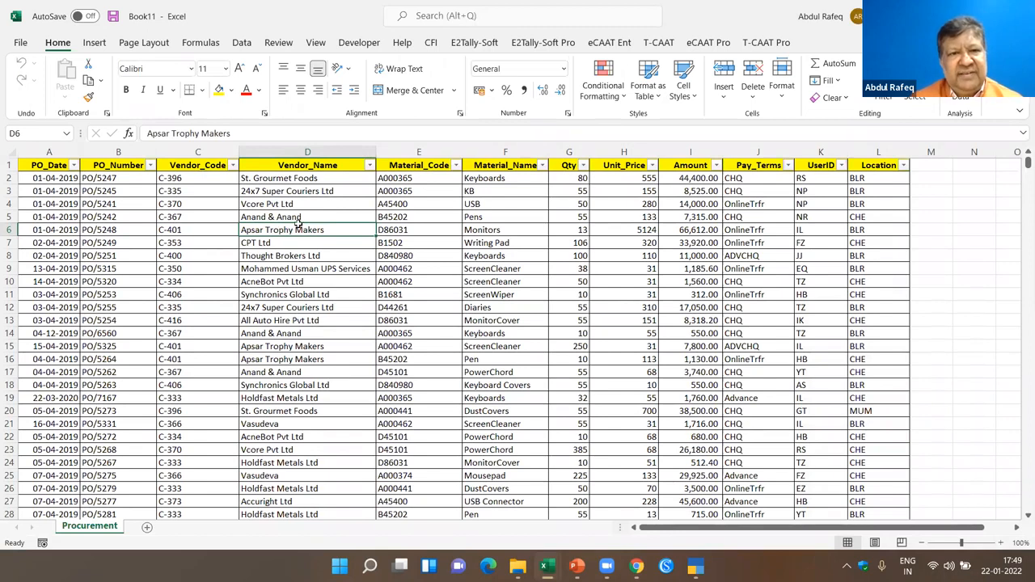
# Step: Save the new workbook as AnalysisFIle in the local Documents folder instead of the OneDrive location
pyautogui.click(112, 16)
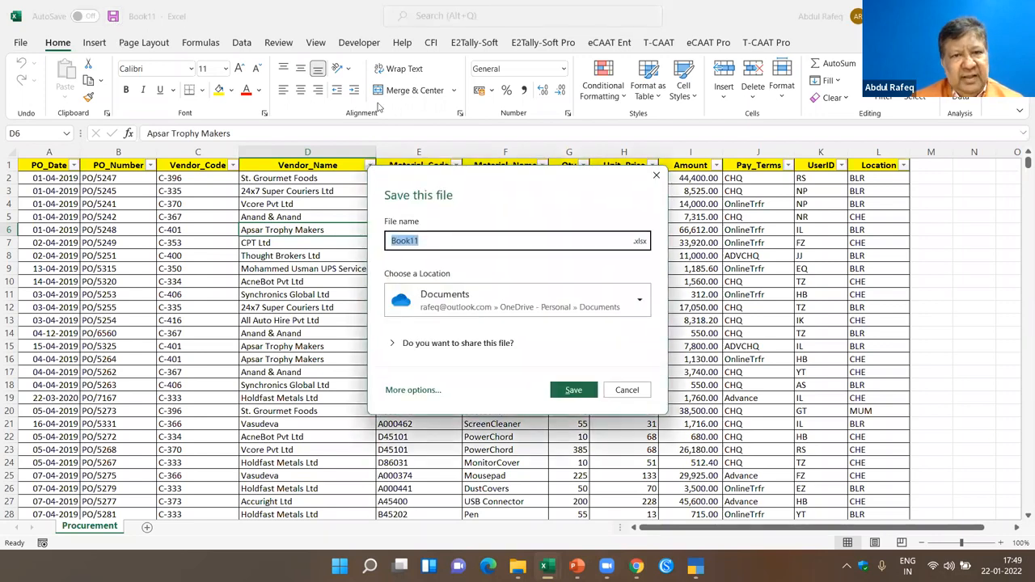
pyautogui.write('AnalysisFile')
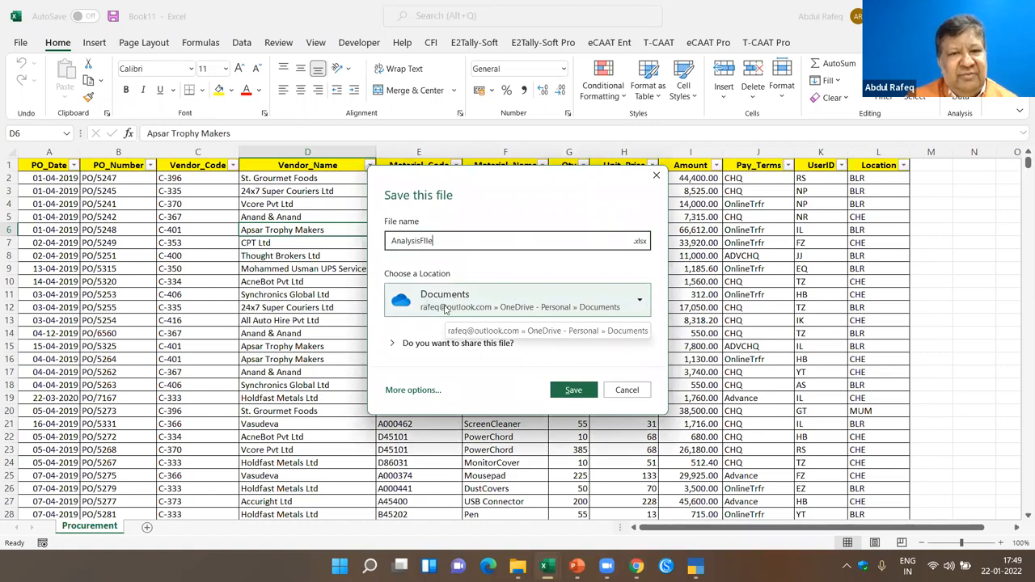
pyautogui.click(640, 303)
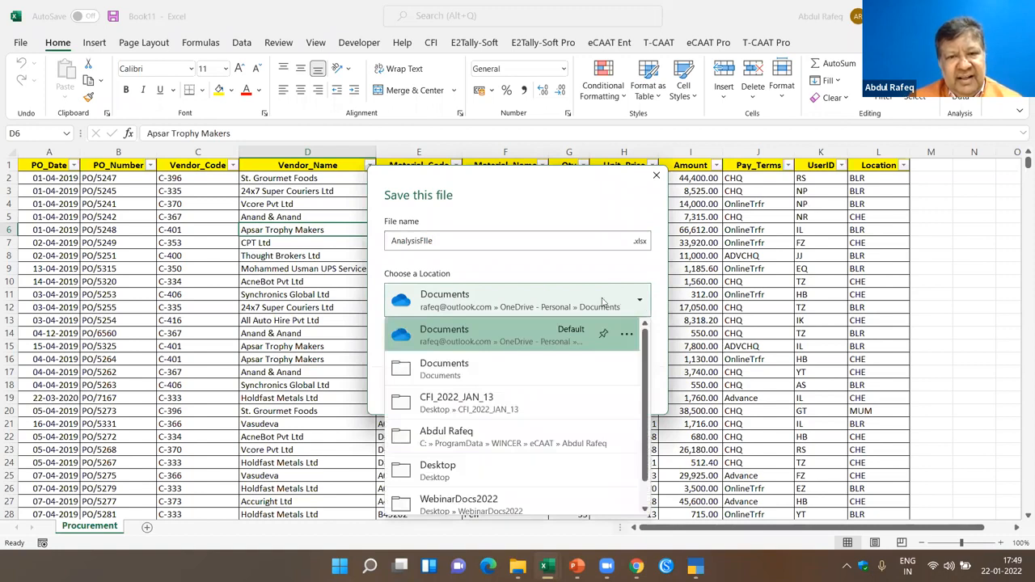
pyautogui.click(438, 376)
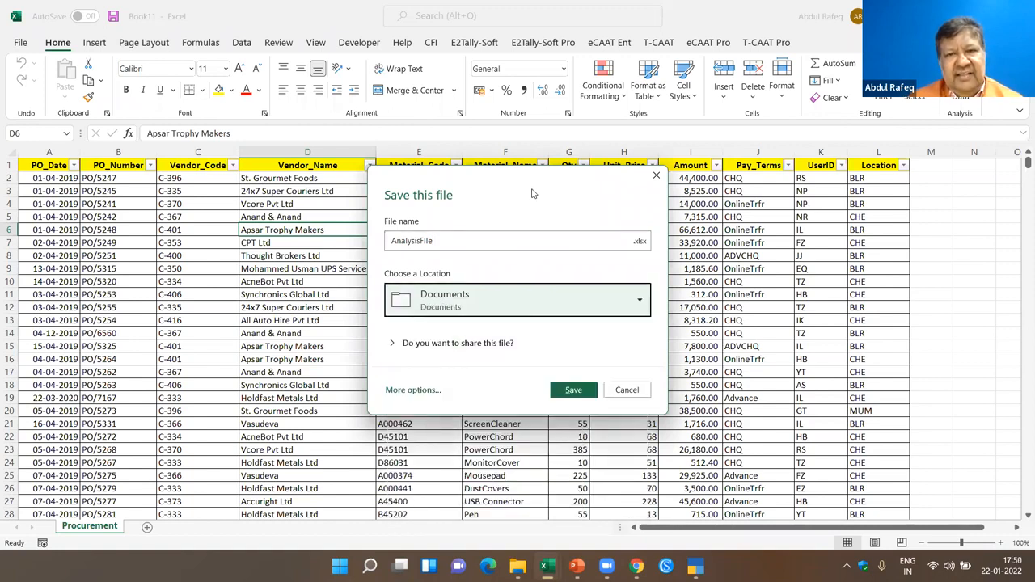
pyautogui.moveTo(529, 188); pyautogui.dragTo(412, 69)
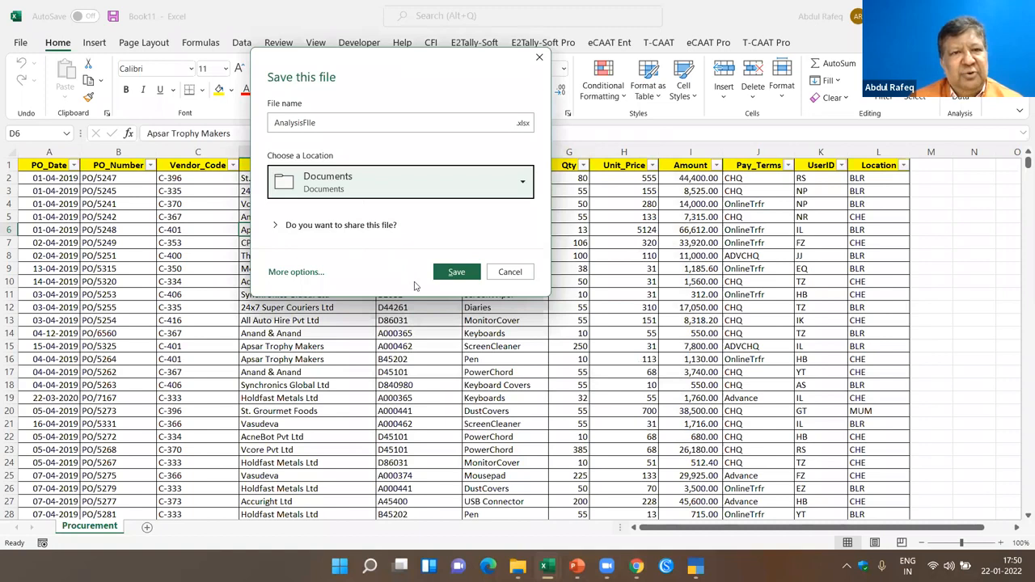
pyautogui.click(455, 273)
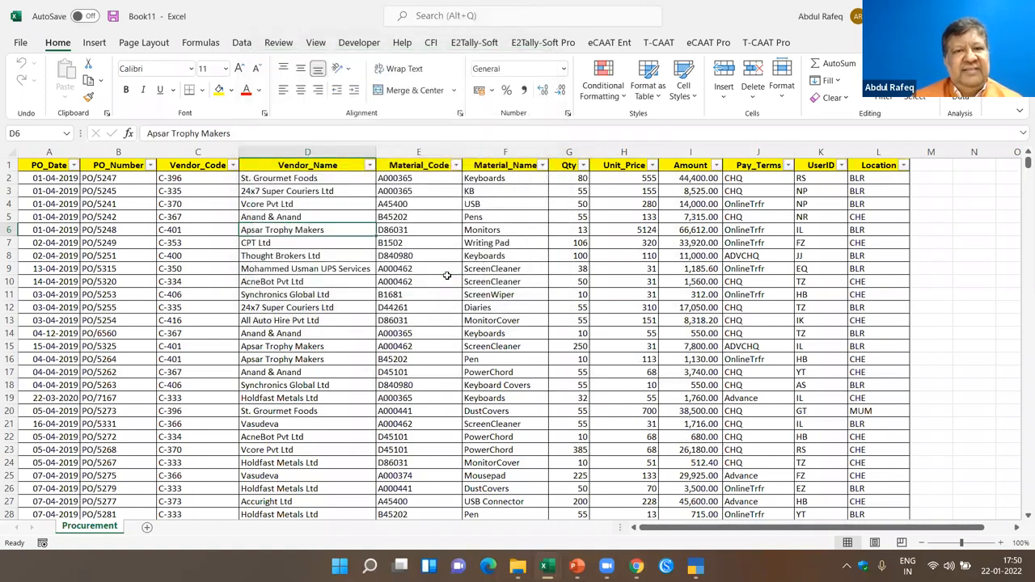
pyautogui.click(297, 295)
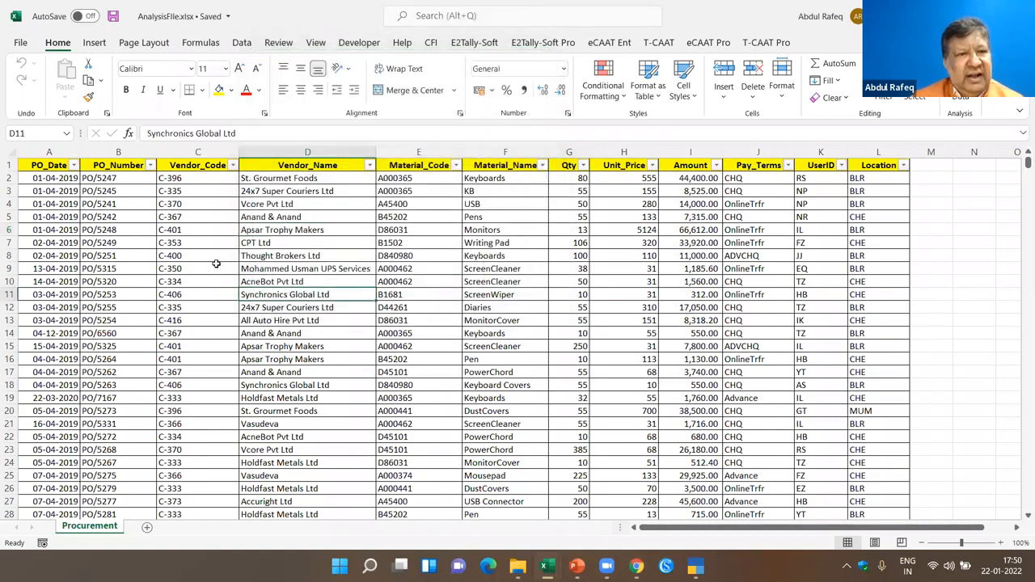
pyautogui.click(194, 244)
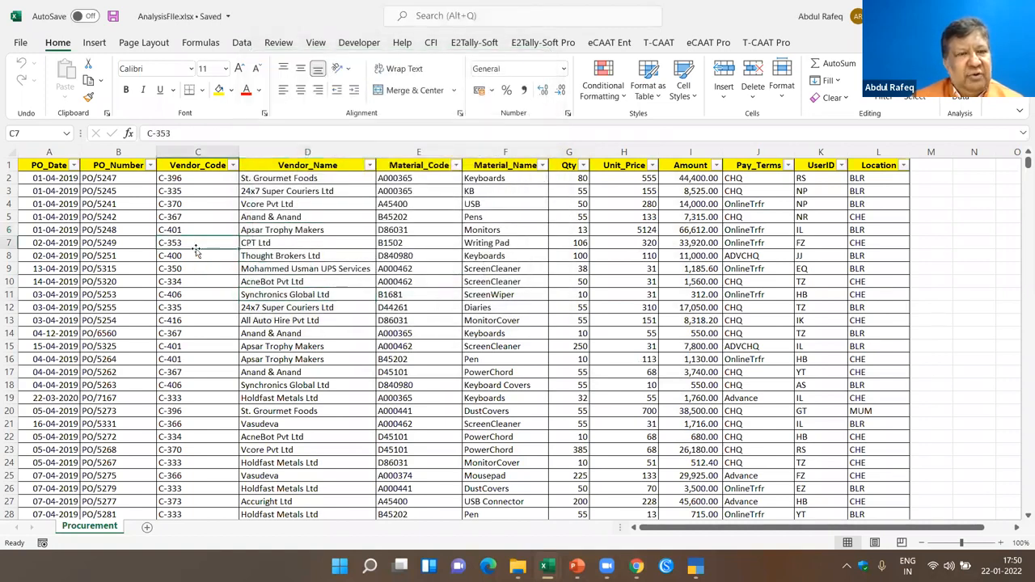
pyautogui.click(371, 233)
pyautogui.click(823, 469)
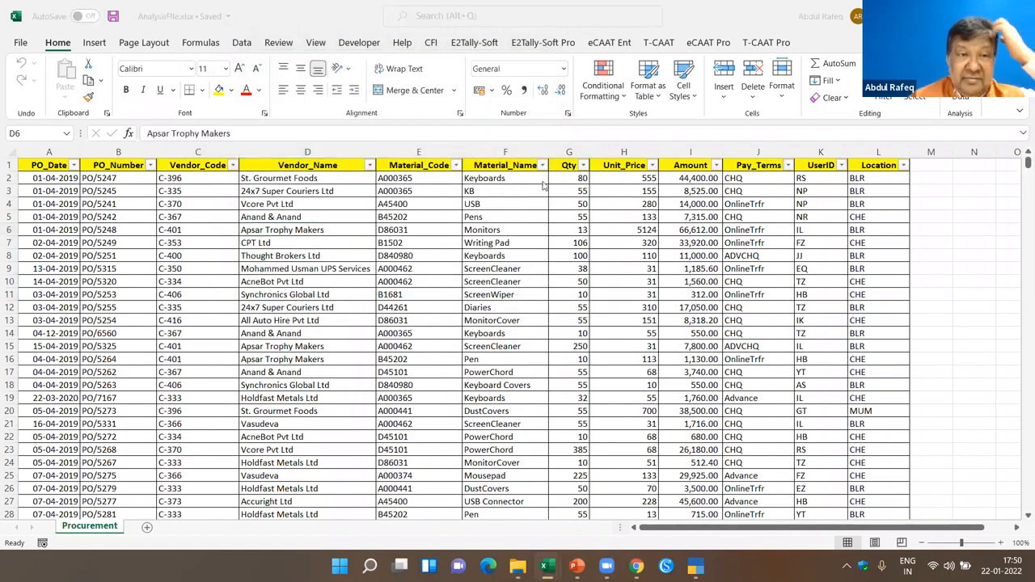
# Step: Start eCAAT's Classify function on the Procurement data and select all classify fields
pyautogui.click(611, 39)
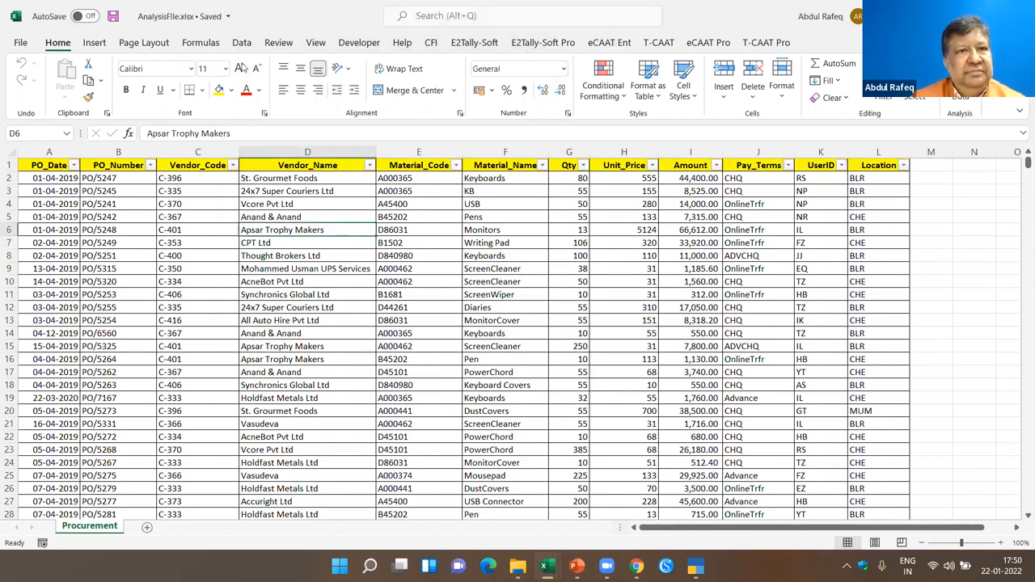
pyautogui.click(629, 46)
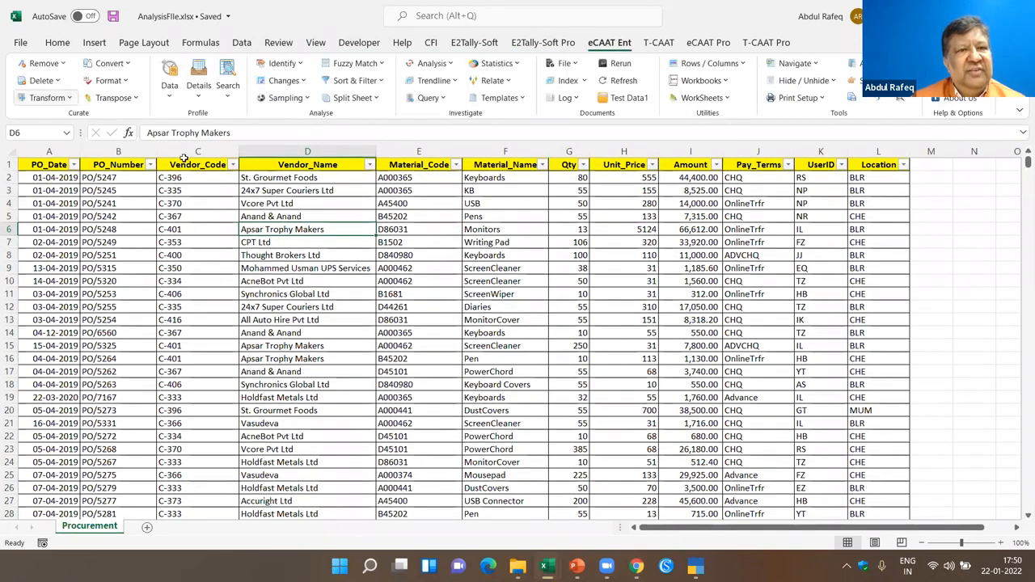
pyautogui.click(169, 98)
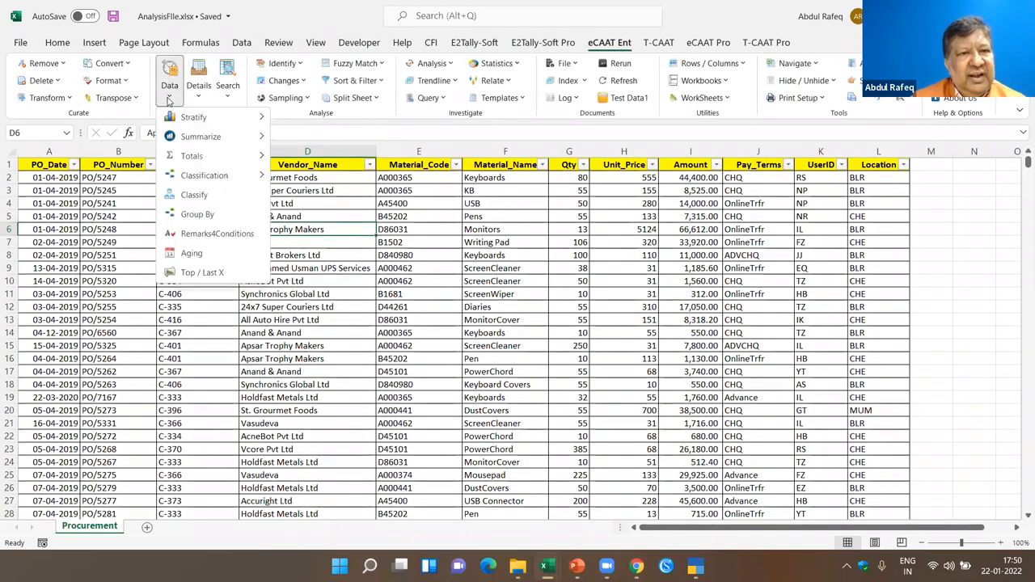
pyautogui.click(185, 195)
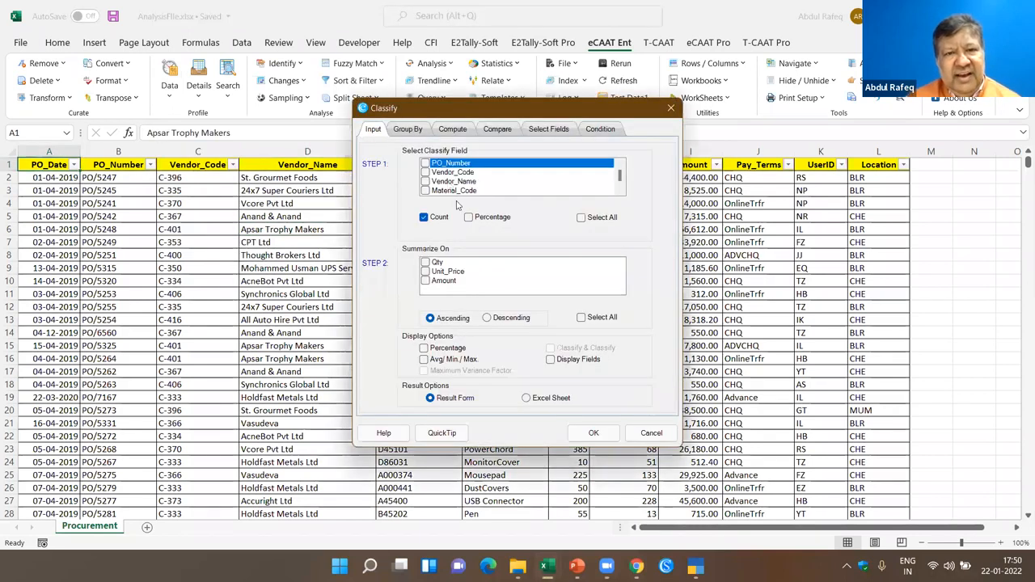
pyautogui.scroll(-1, 566, 199)
pyautogui.scroll(1, 566, 199)
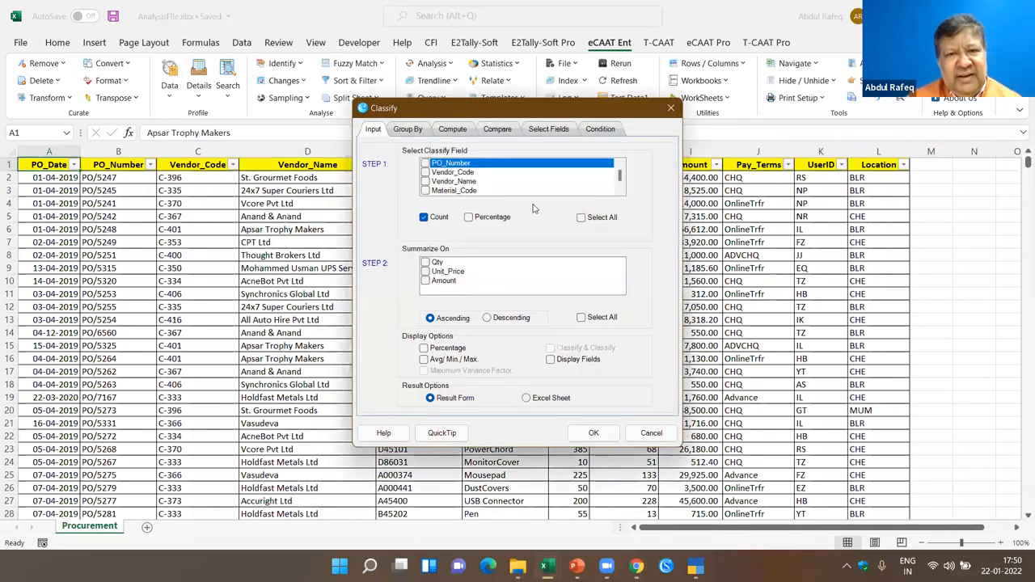
pyautogui.click(584, 218)
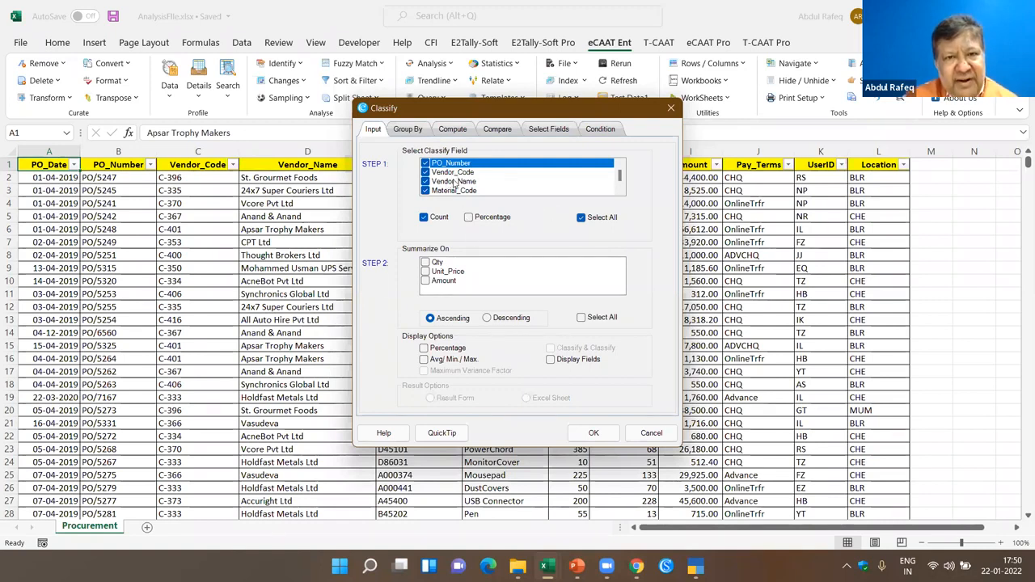
# Step: Exclude Pay_Terms and UserID from the classify fields and run the classification summarized on Amount
pyautogui.scroll(-3, 460, 193)
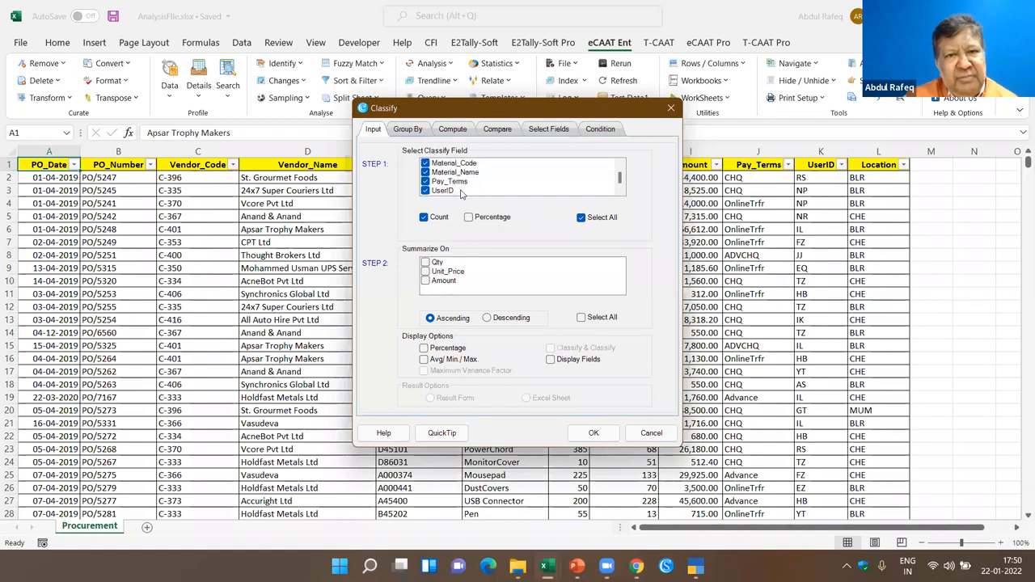
pyautogui.scroll(-1, 444, 185)
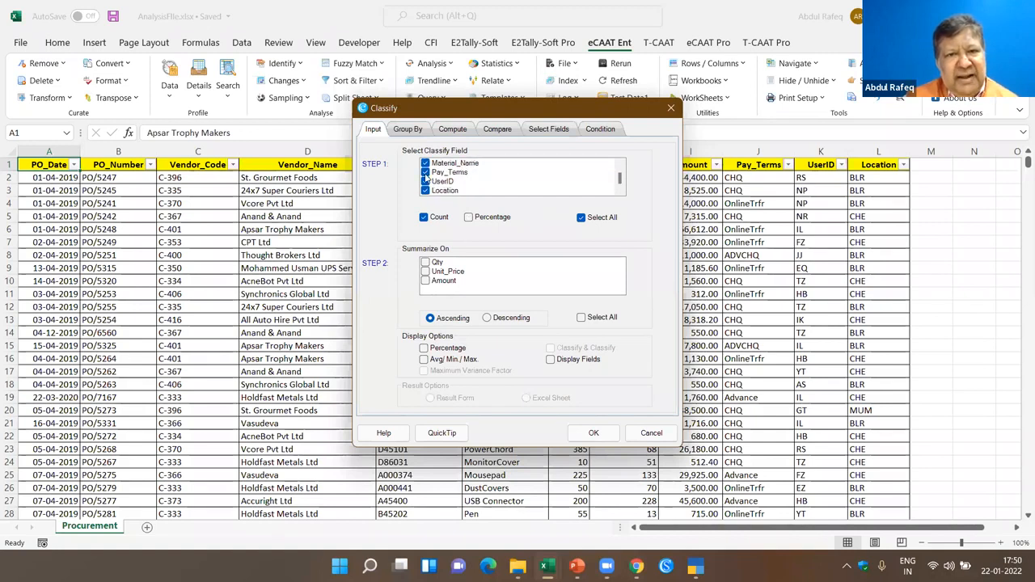
pyautogui.click(425, 173)
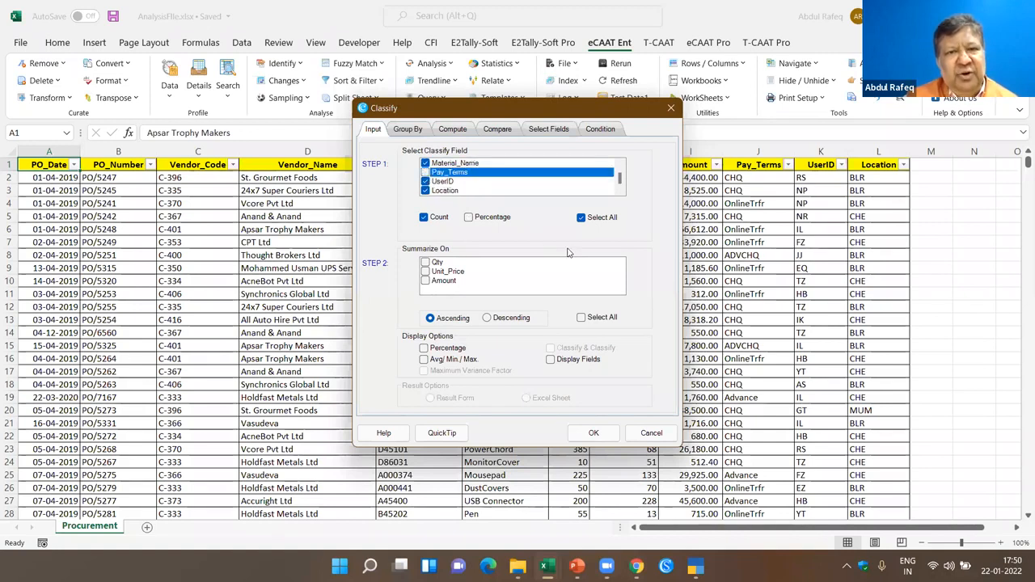
pyautogui.click(425, 181)
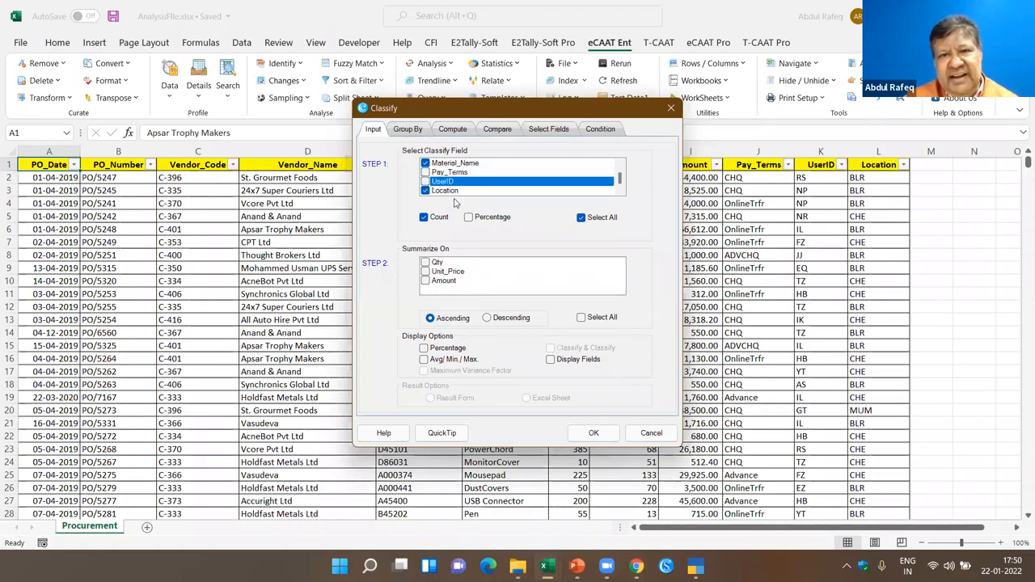
pyautogui.click(425, 280)
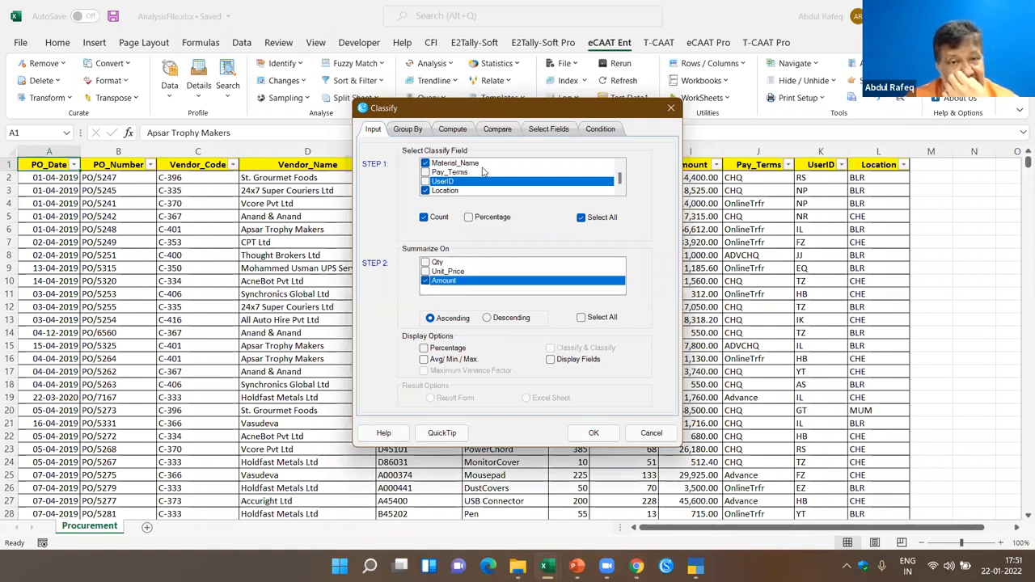
pyautogui.click(601, 438)
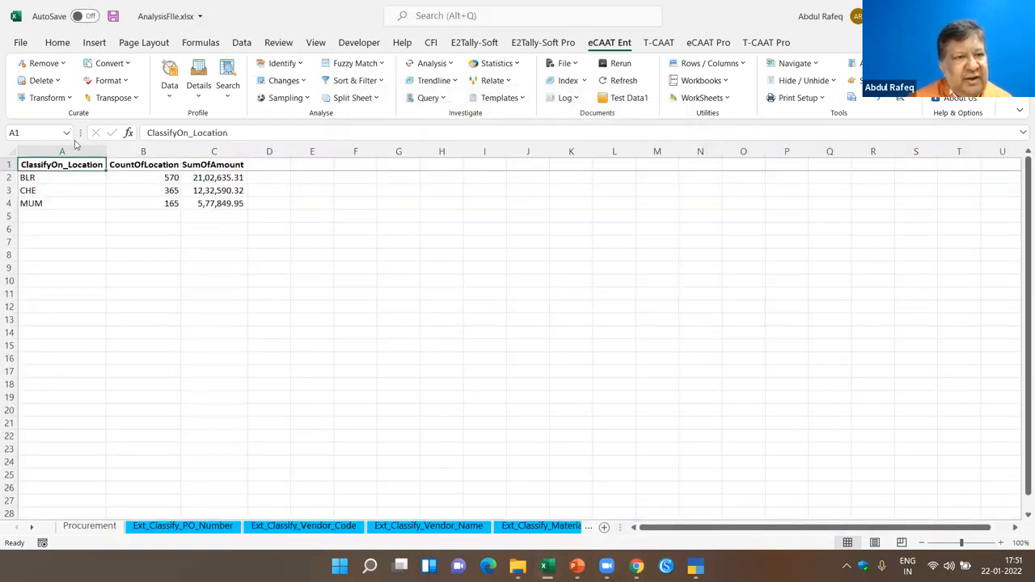
# Step: Check the PO_Number classification sheet and generate an index sheet linking all sheets in the workbook
pyautogui.click(181, 527)
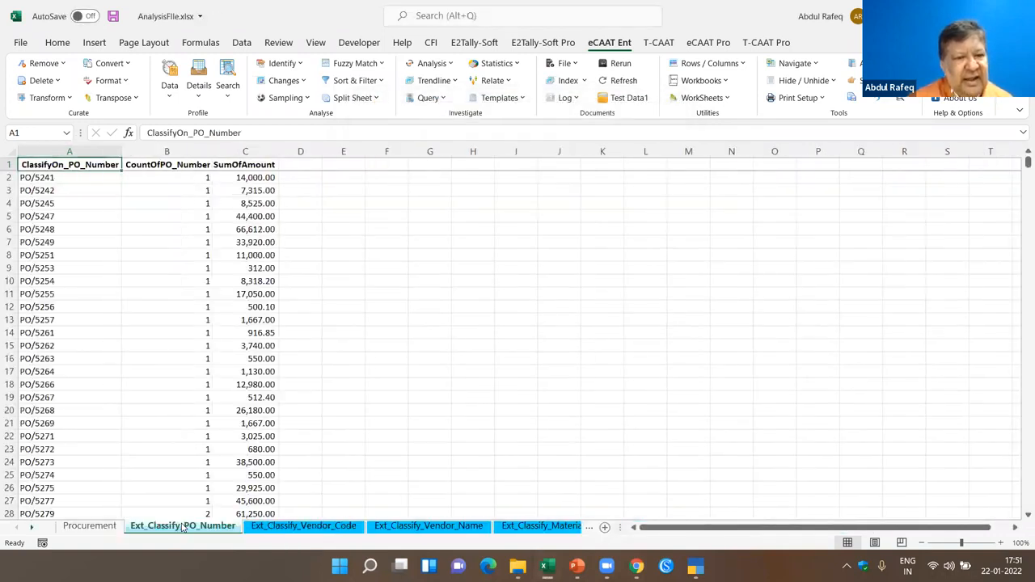
pyautogui.click(108, 526)
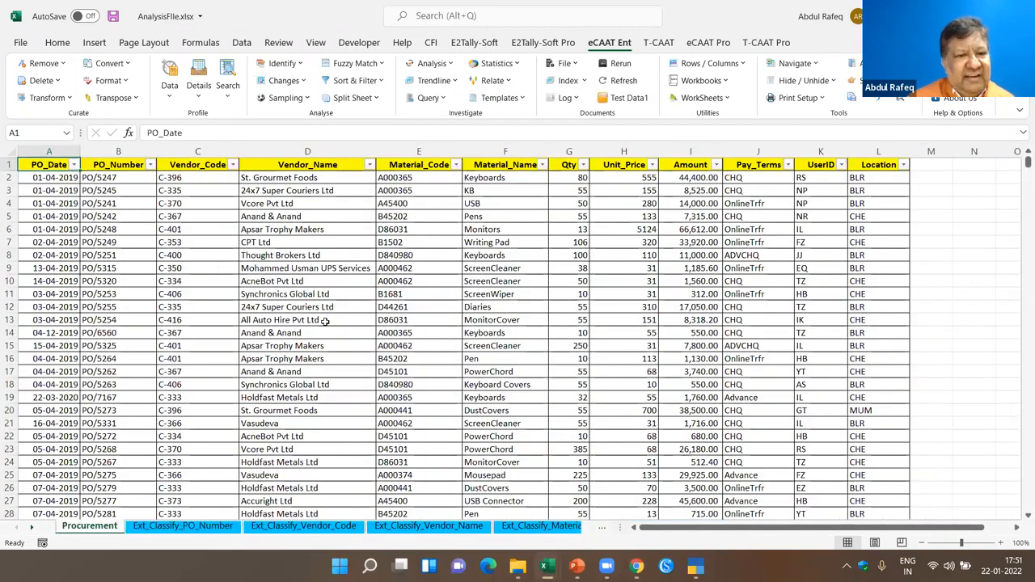
pyautogui.click(198, 269)
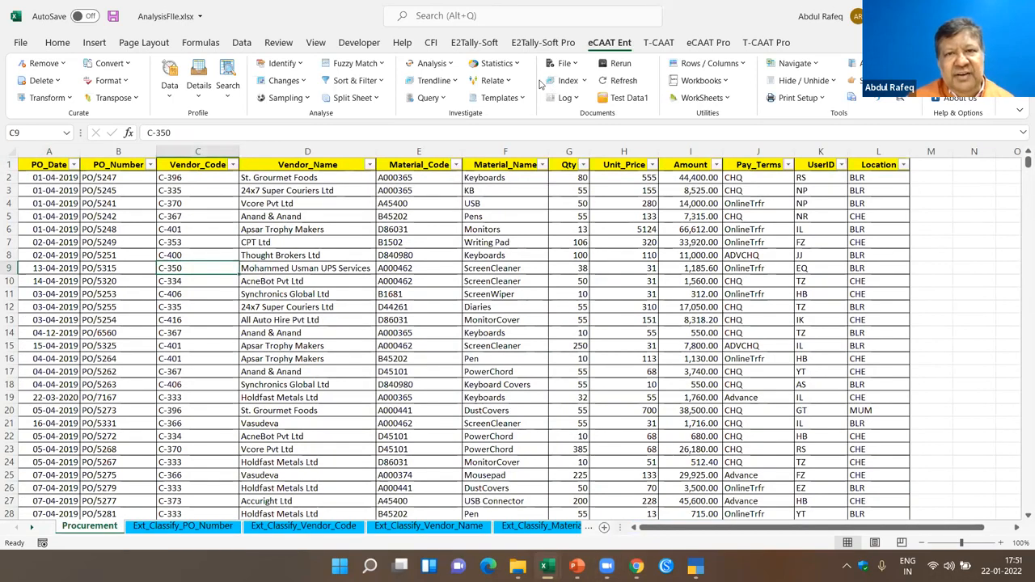
pyautogui.click(583, 81)
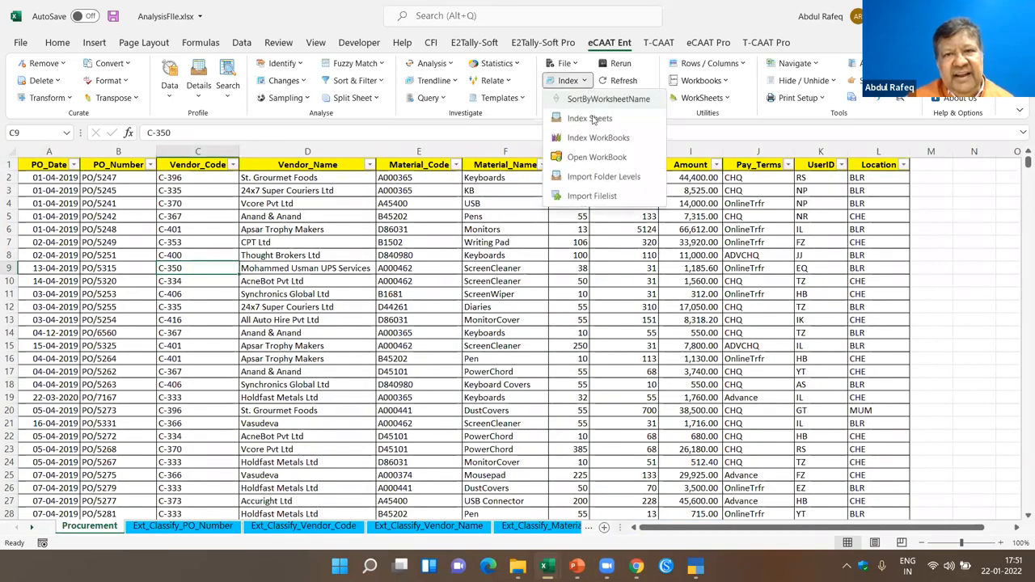
pyautogui.click(591, 118)
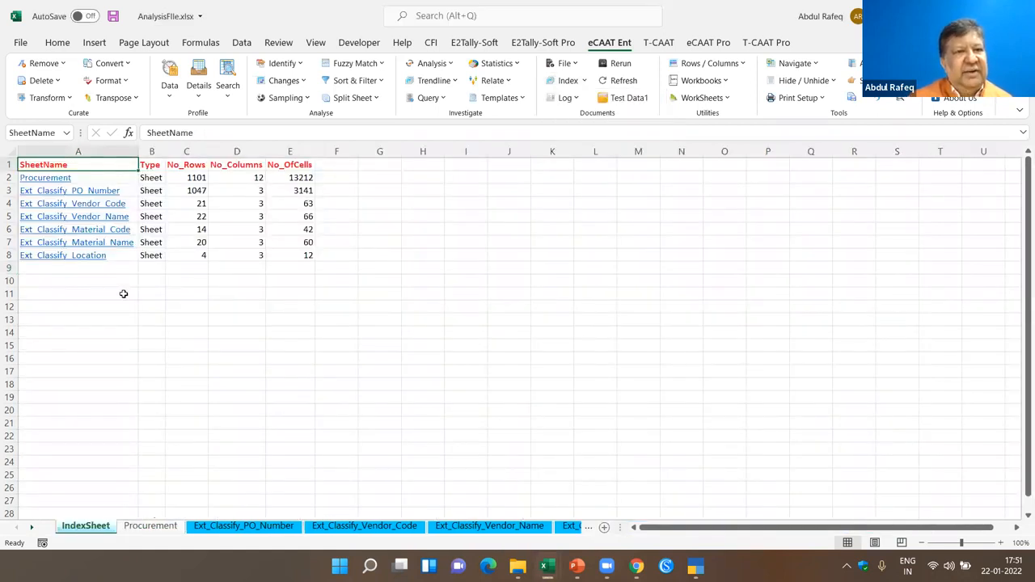
# Step: Open the PO_Number classification through its index link, and review the Vendor_Code, Vendor_Name and Material_Code classification sheets
pyautogui.click(97, 192)
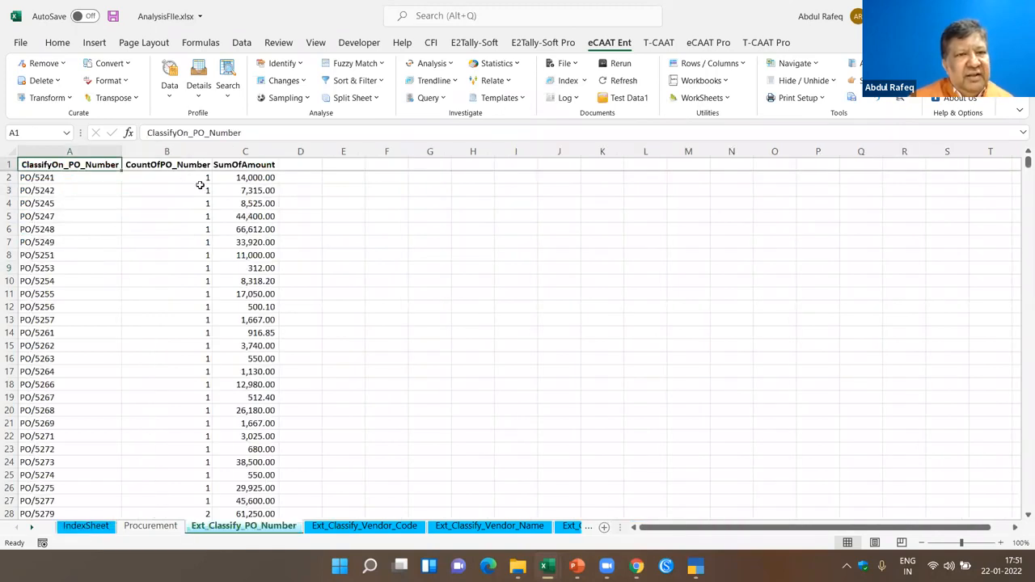
pyautogui.click(364, 525)
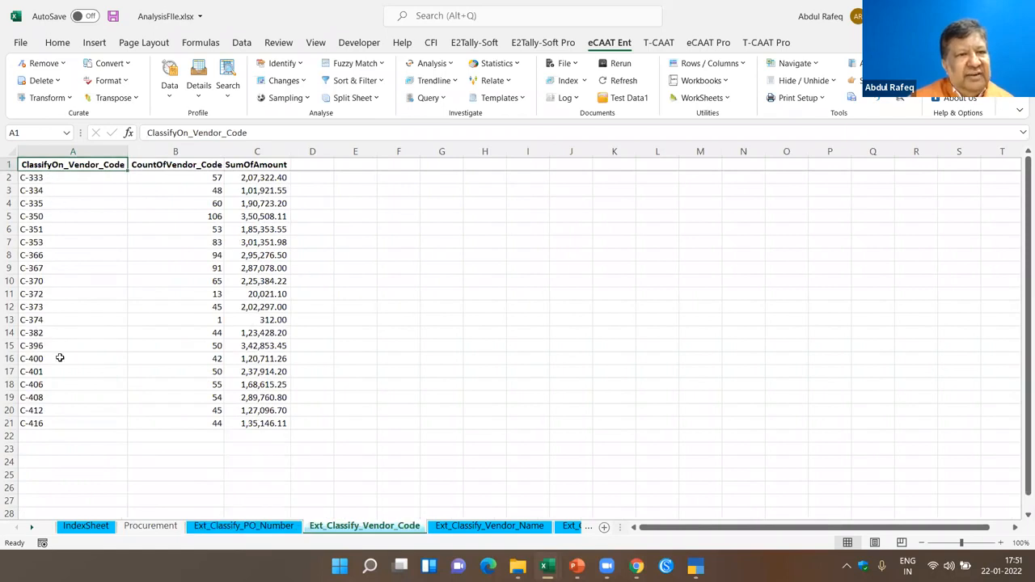
pyautogui.click(489, 525)
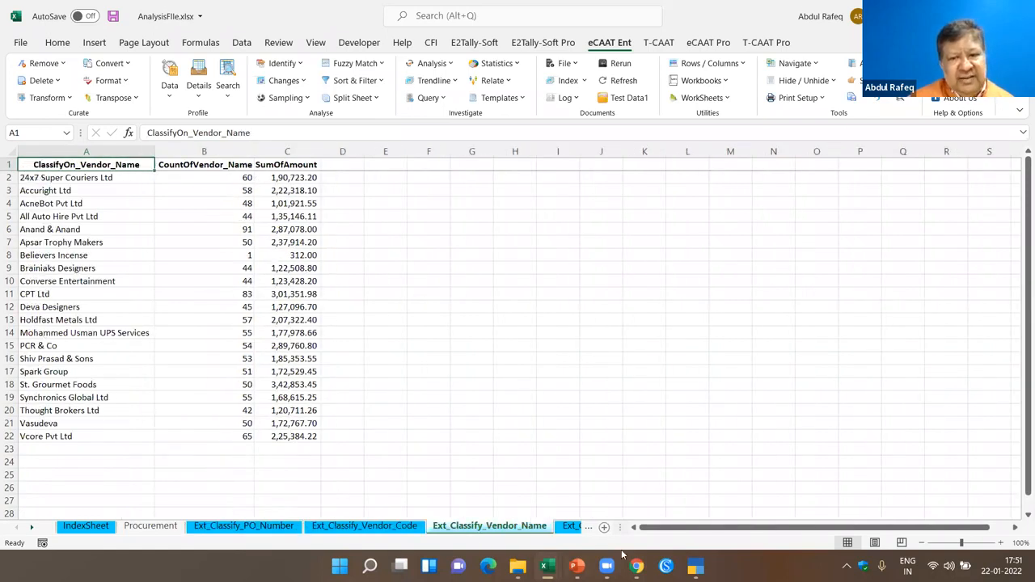
pyautogui.hotkey('alt', 'Tab')
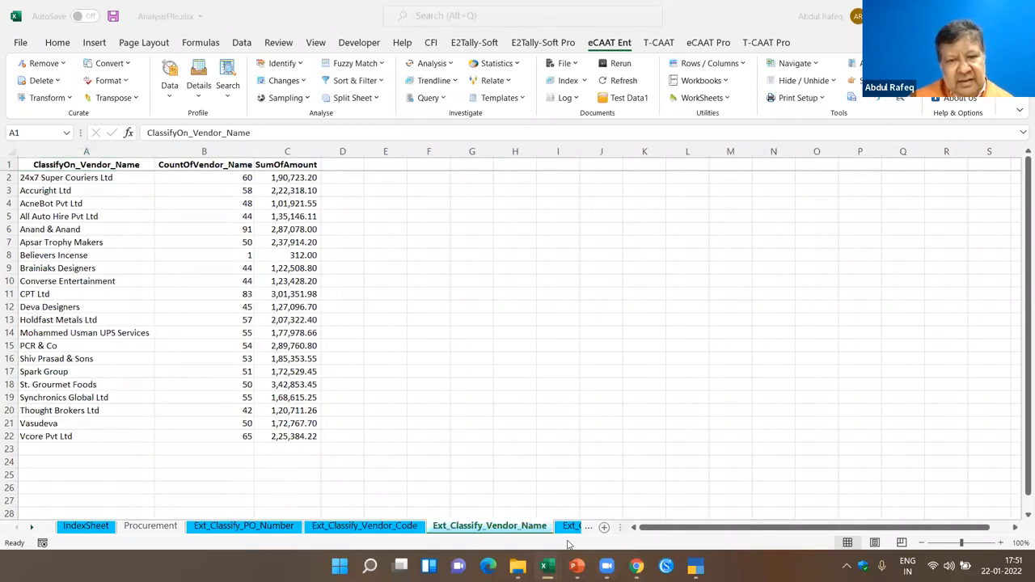
pyautogui.click(569, 527)
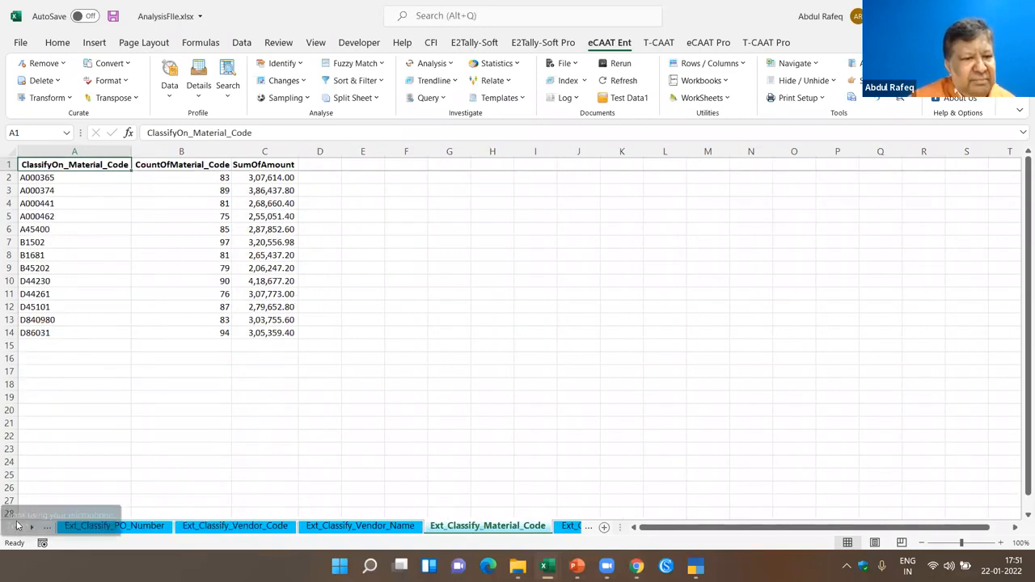
pyautogui.click(176, 368)
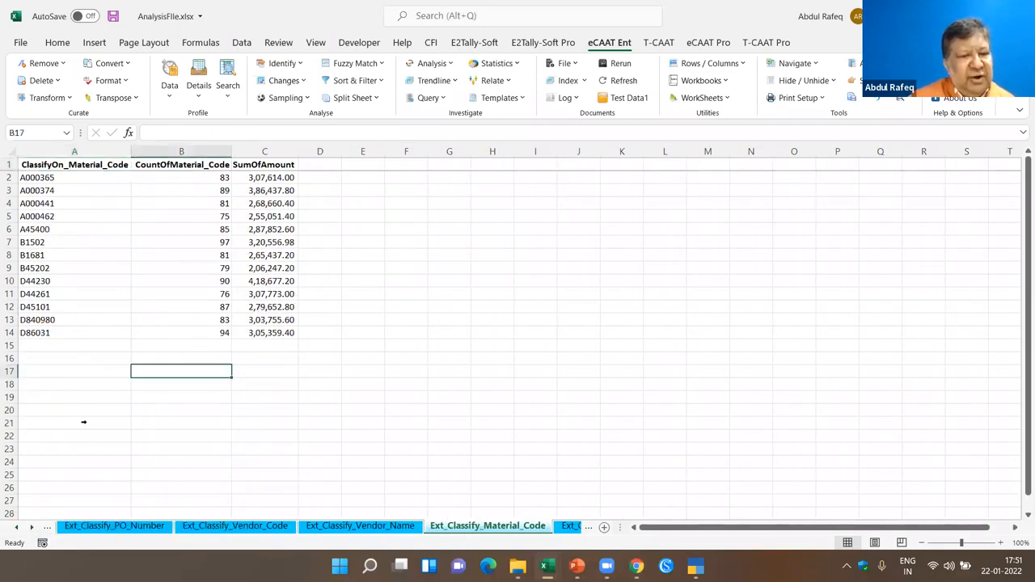
# Step: Set up a Classify run on the Procurement sheet by Vendor_Name, summarized on Qty
pyautogui.click(18, 527)
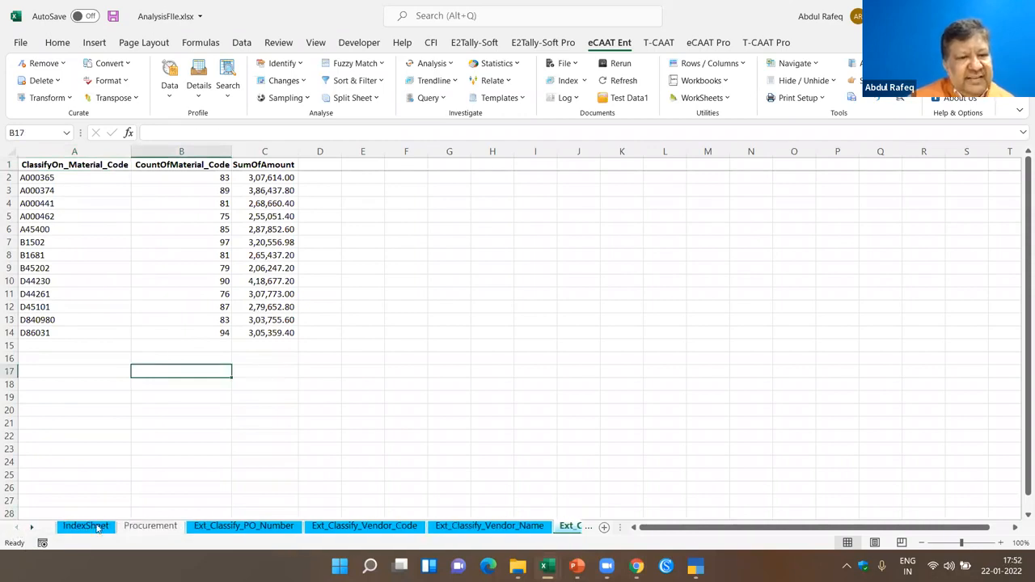
pyautogui.click(170, 525)
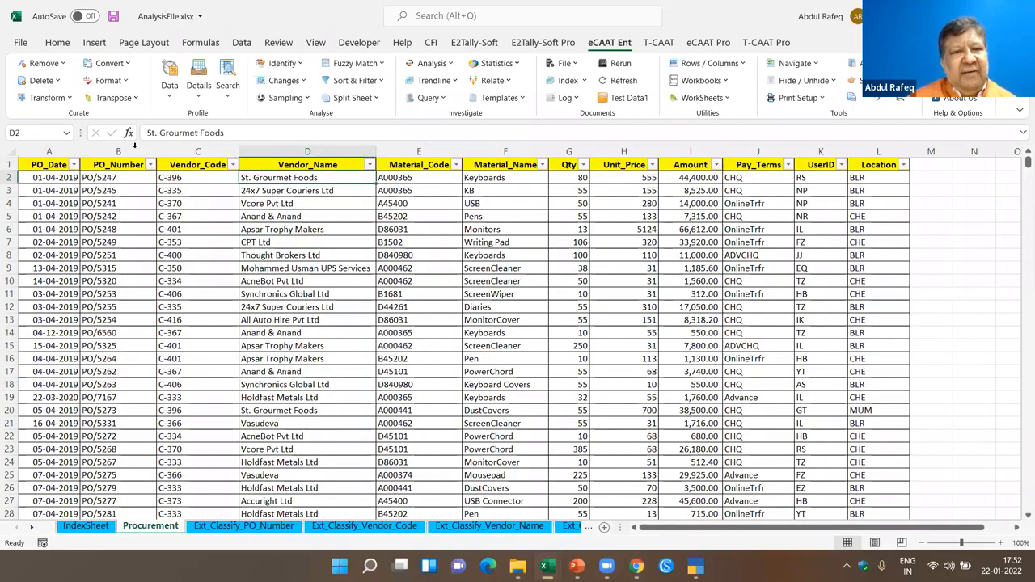
pyautogui.click(170, 99)
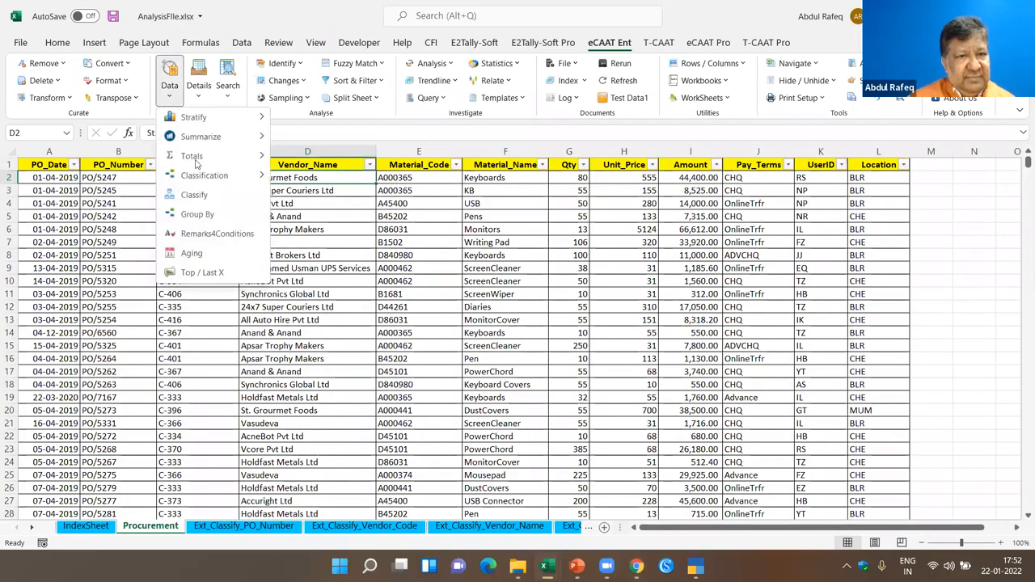
pyautogui.click(198, 195)
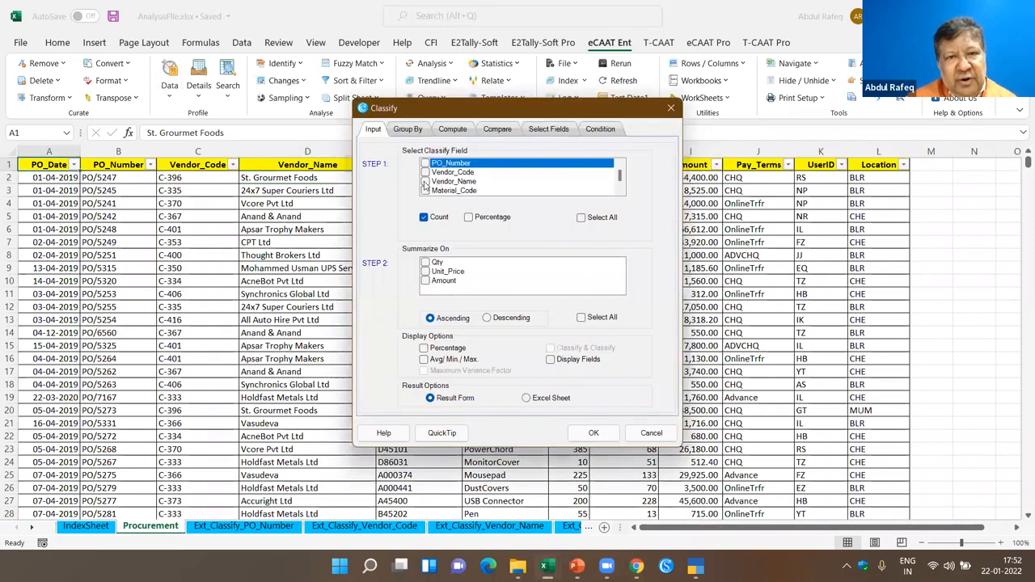
pyautogui.click(426, 263)
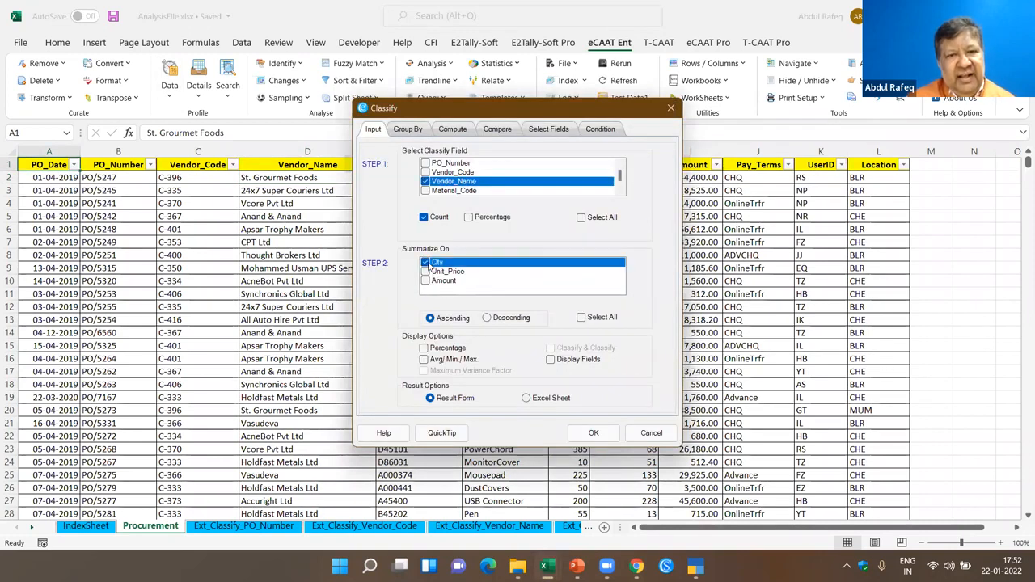
# Step: Group the vendor classification by Material_Name and run it with the output in the result form
pyautogui.click(413, 131)
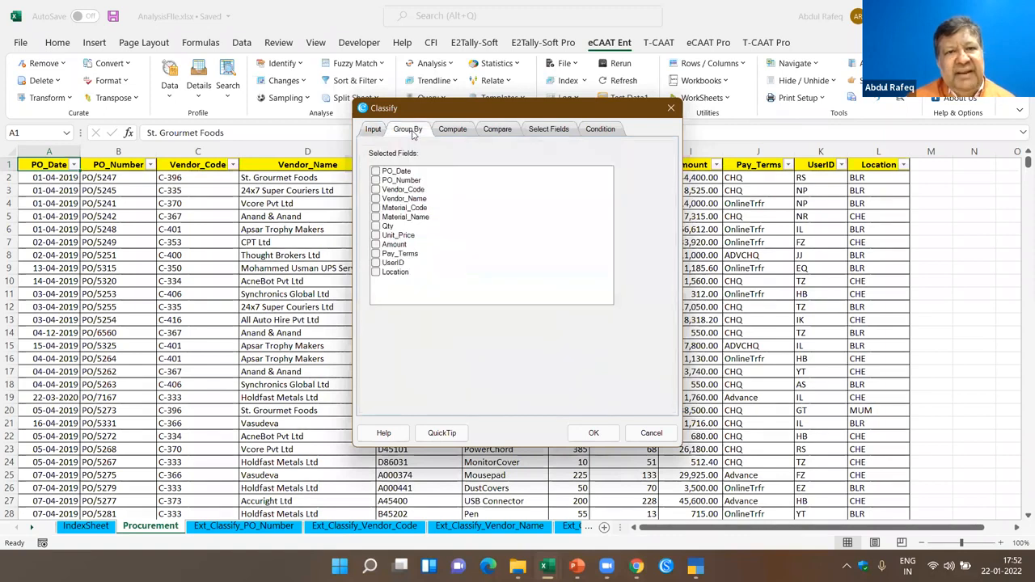
pyautogui.click(381, 217)
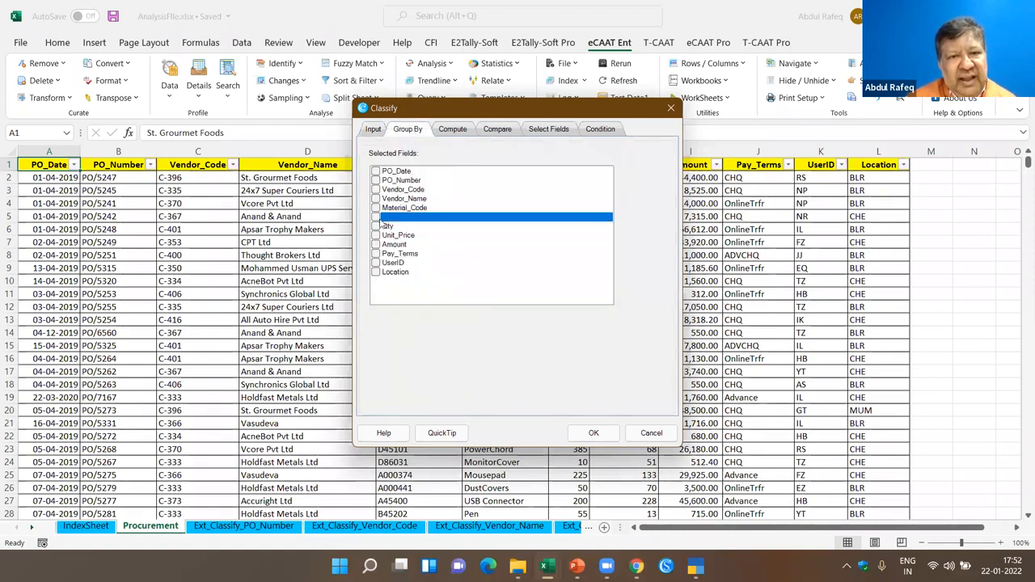
pyautogui.click(366, 131)
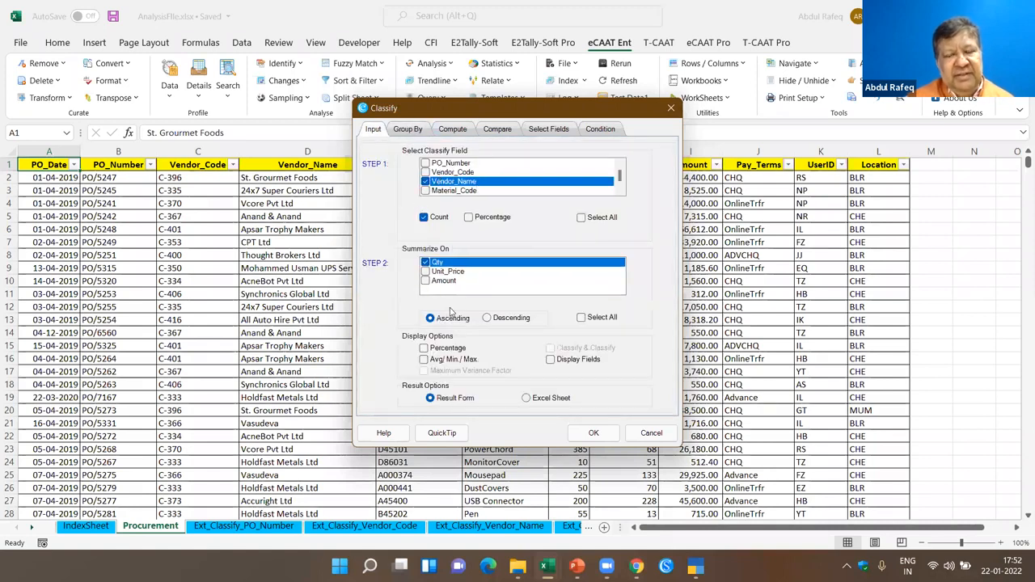
pyautogui.click(594, 434)
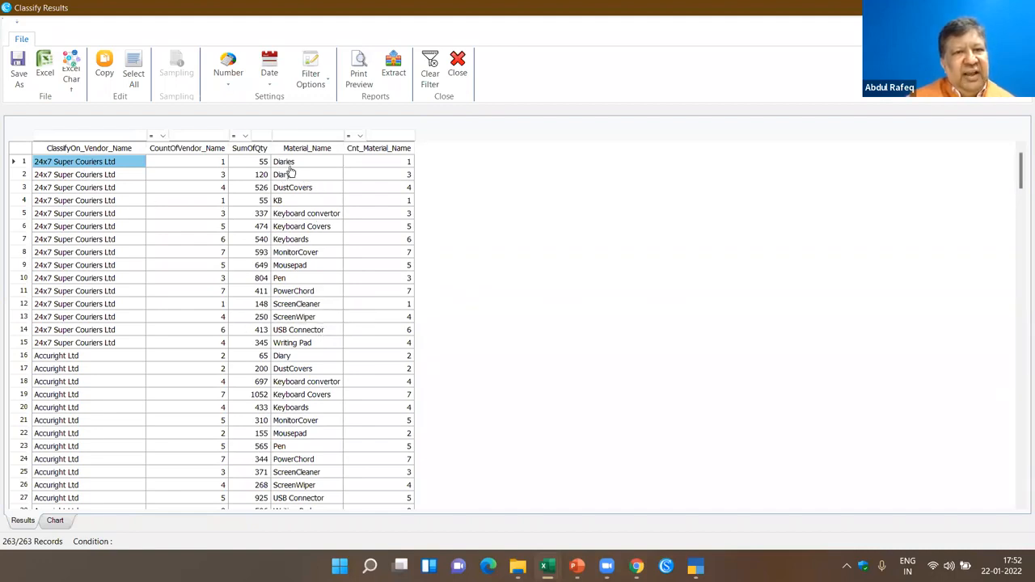
# Step: Review the classification results, sorting them by Material_Name, by Vendor_Name, and by CountOfVendor_Name in descending order
pyautogui.scroll(-1, 289, 172)
pyautogui.scroll(1, 300, 212)
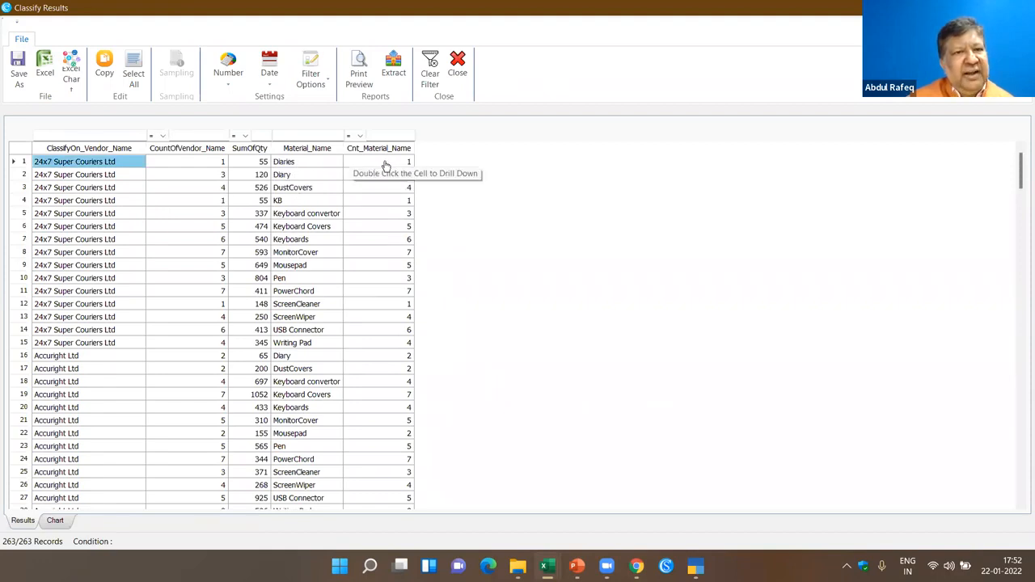
pyautogui.scroll(-14, 208, 290)
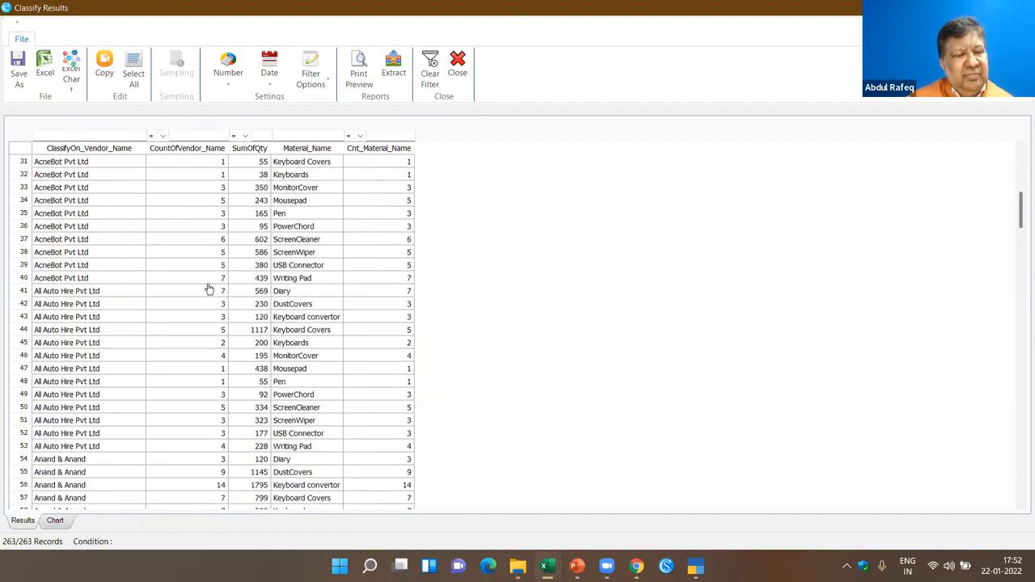
pyautogui.scroll(10, 209, 291)
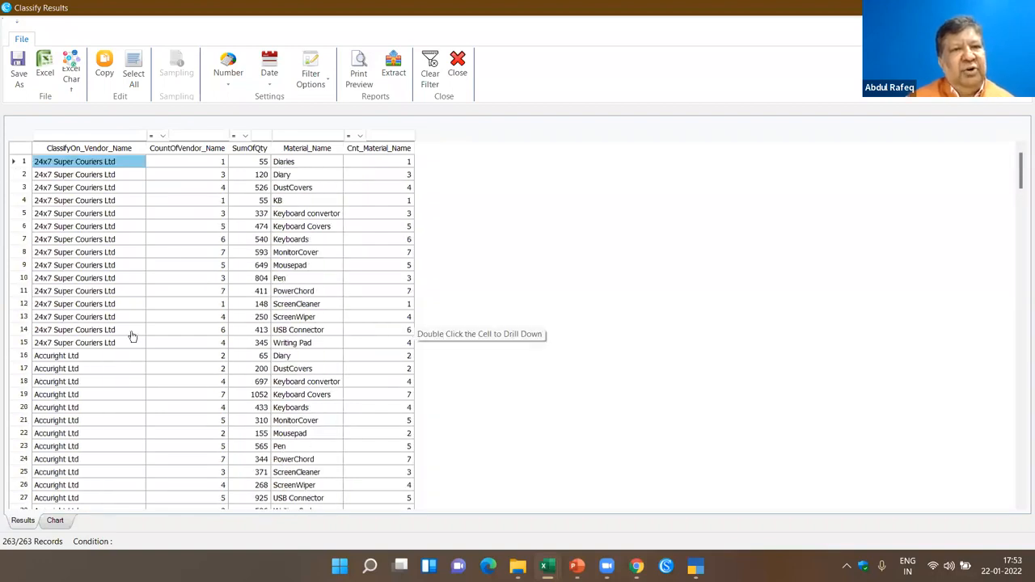
pyautogui.click(315, 153)
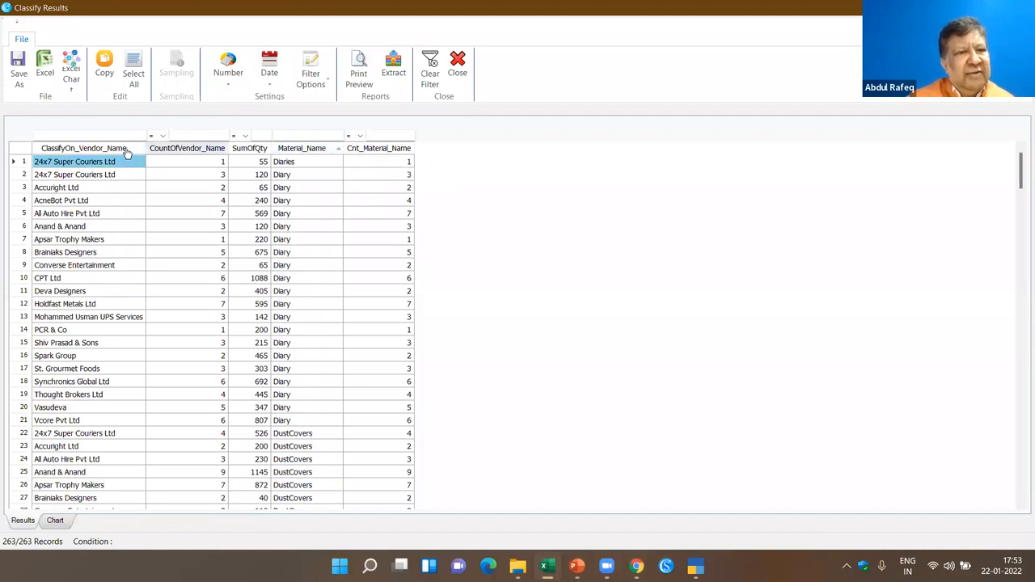
pyautogui.click(125, 153)
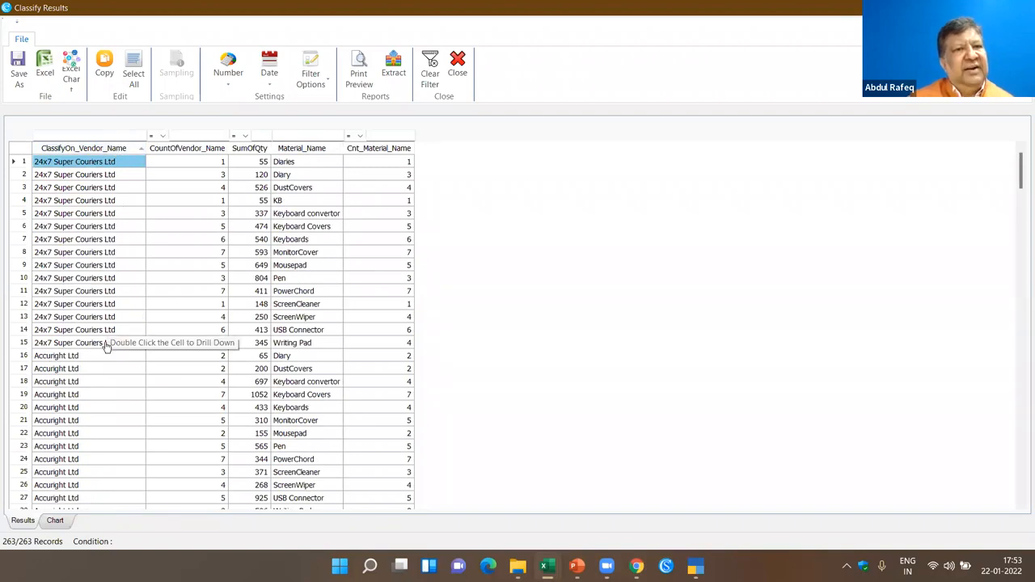
pyautogui.click(193, 150)
pyautogui.click(192, 149)
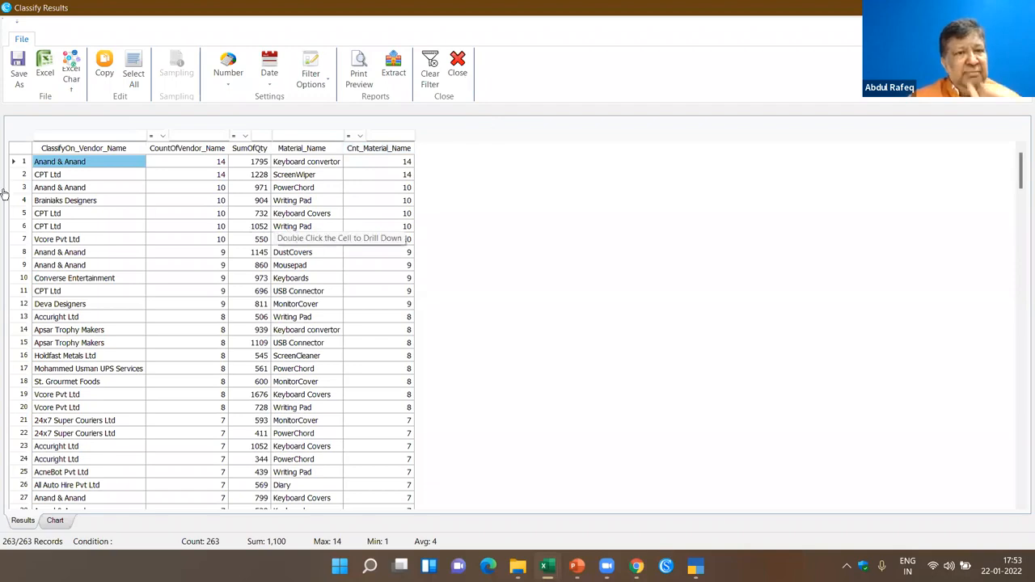
# Step: Filter the results to vendor counts greater than 10, clear that value, and filter the vendor names by "apsa"
pyautogui.click(163, 137)
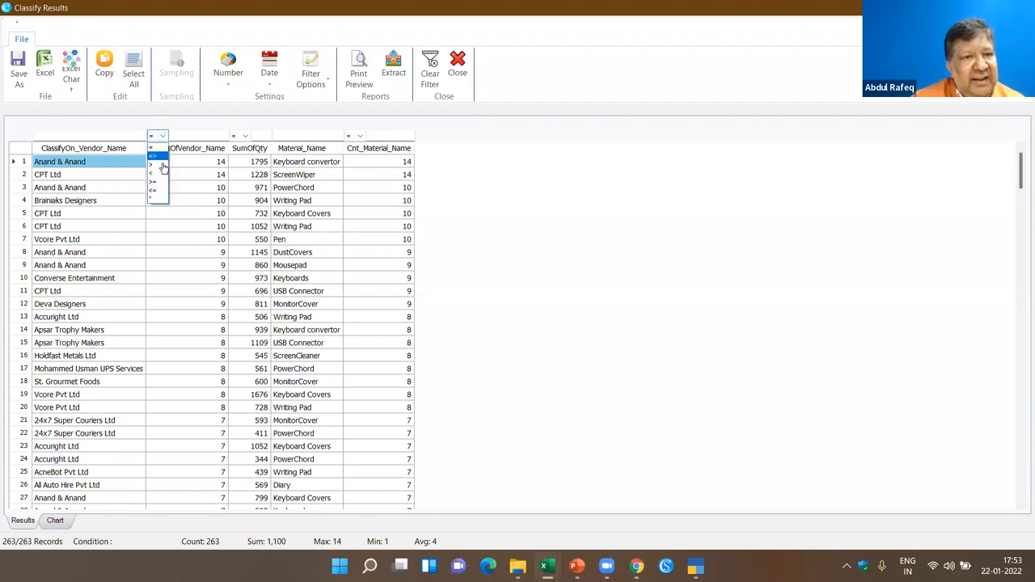
pyautogui.click(157, 164)
pyautogui.click(193, 136)
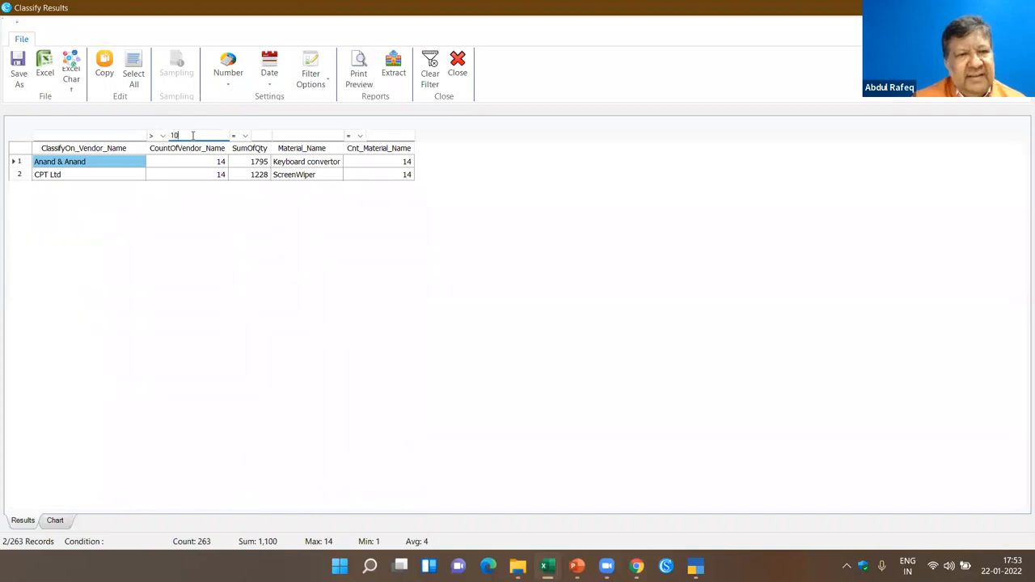
pyautogui.press('BackSpace')
pyautogui.press('BackSpace')
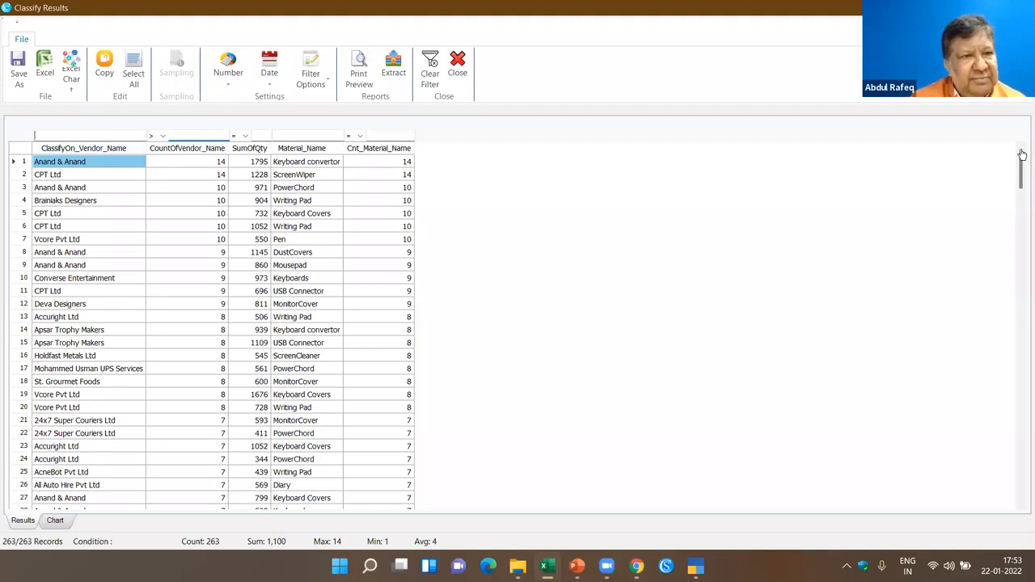
pyautogui.write('apsa')
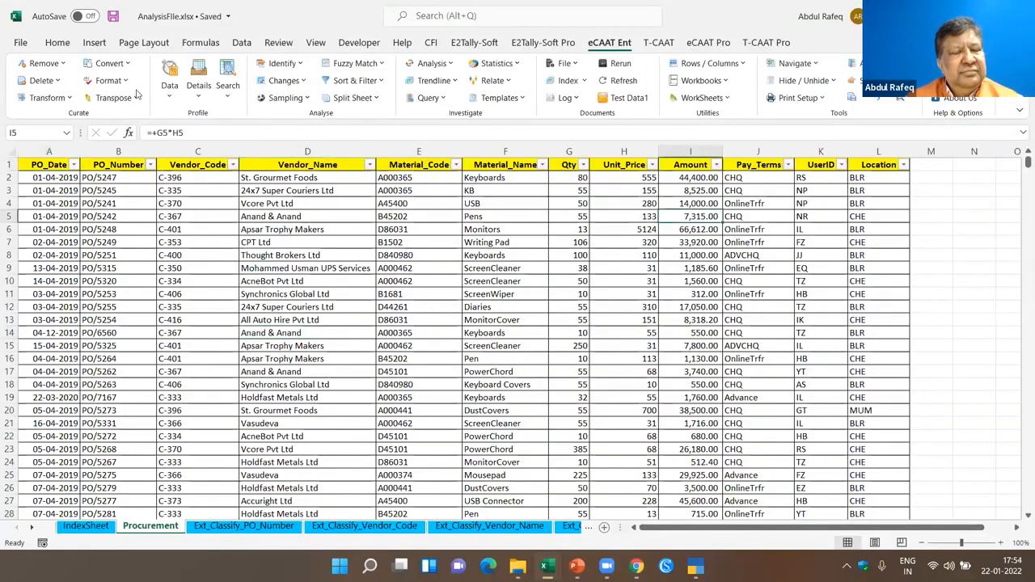
# Step: Run a numeric stratification of the Procurement Amount field using auto-filled intervals
pyautogui.click(170, 98)
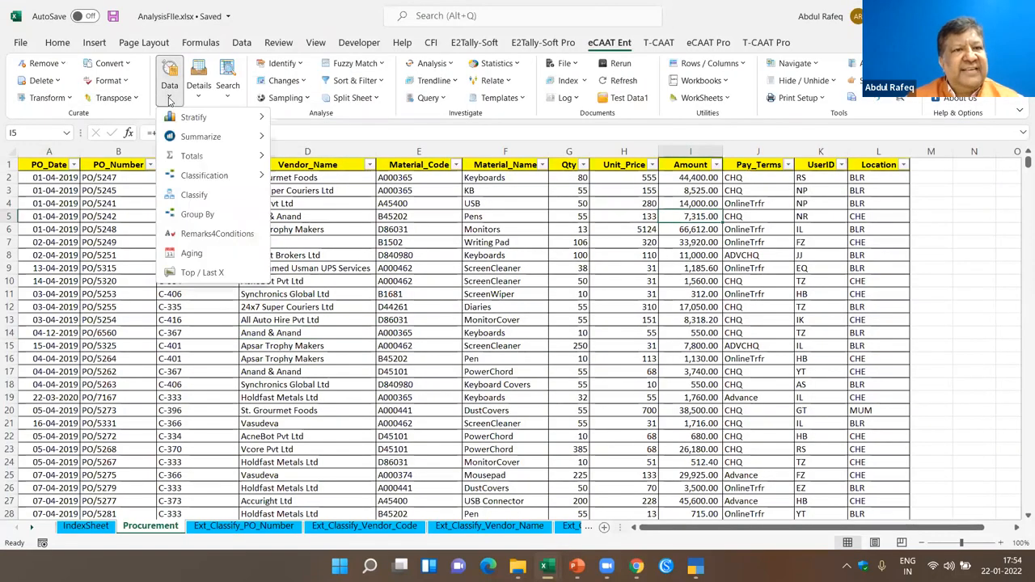
pyautogui.moveTo(186, 119)
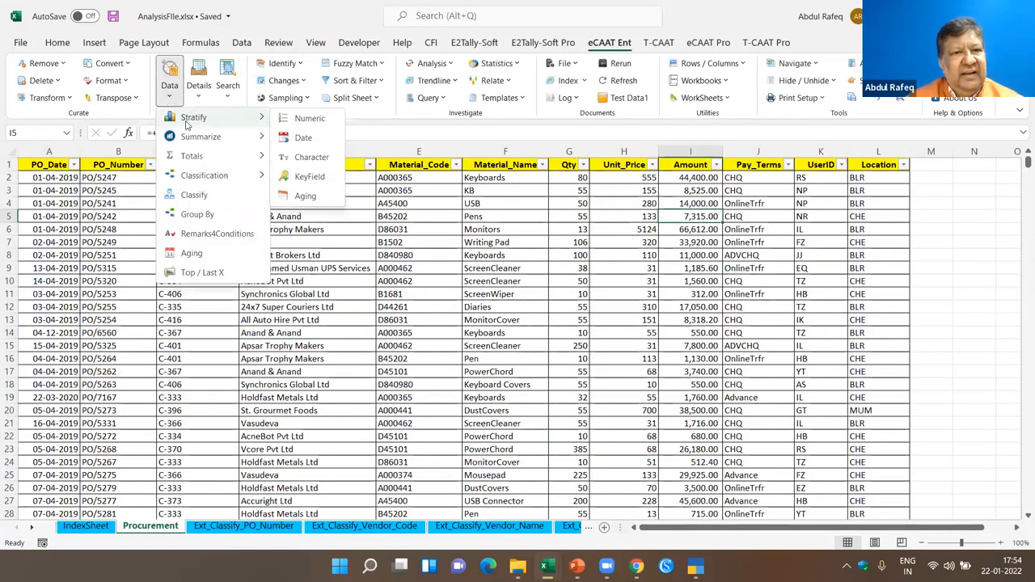
pyautogui.click(326, 123)
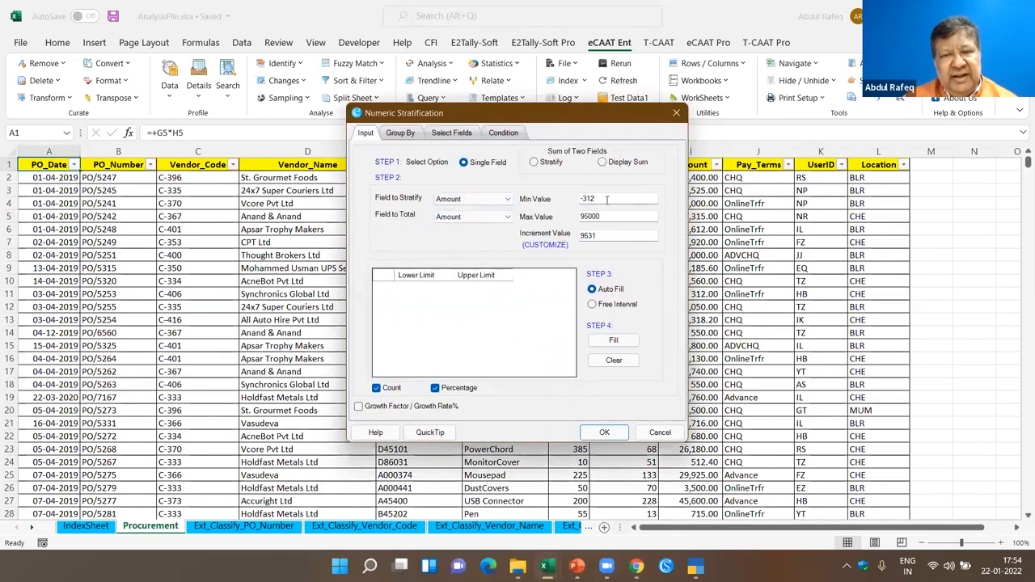
pyautogui.click(615, 343)
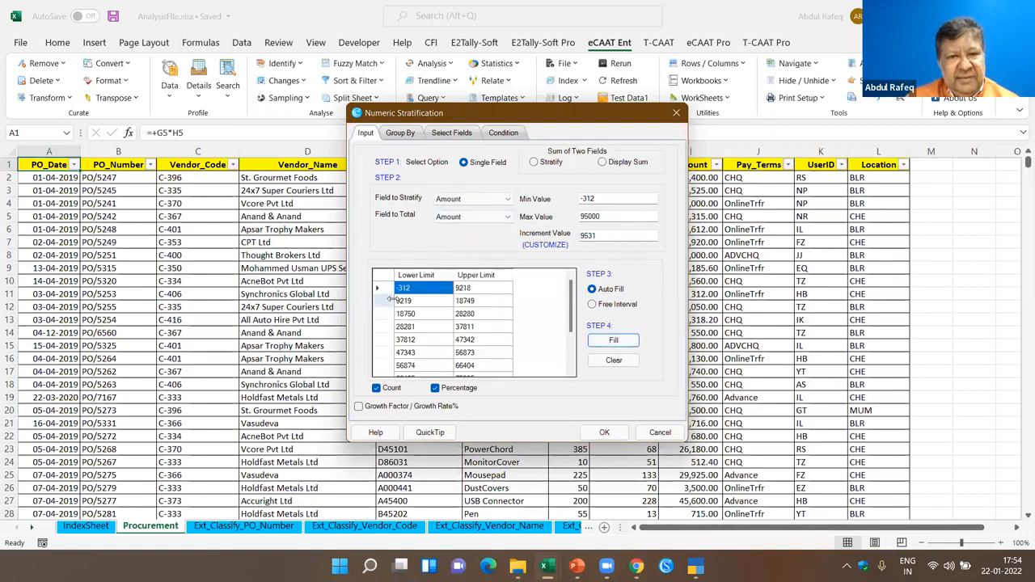
pyautogui.click(604, 432)
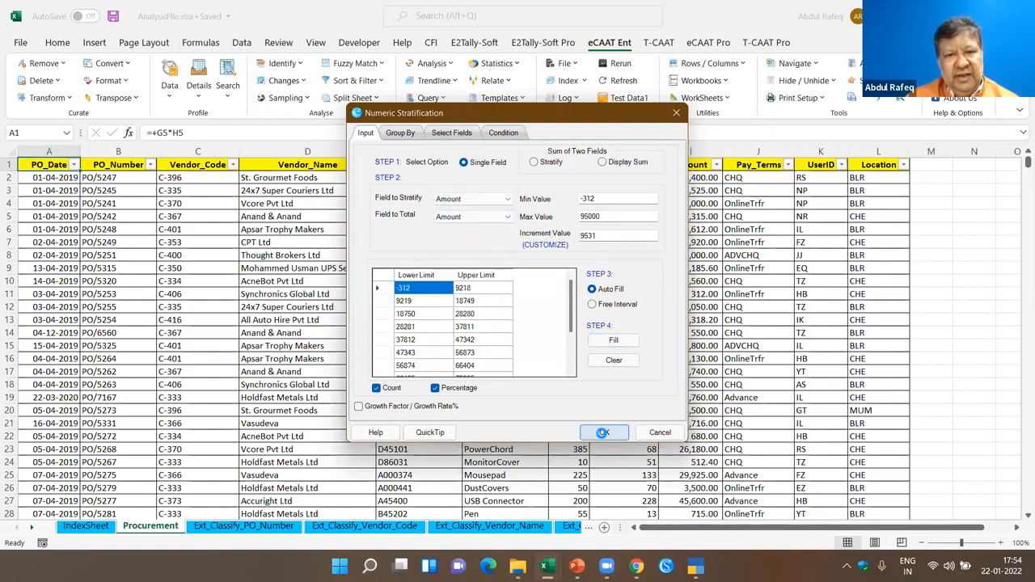
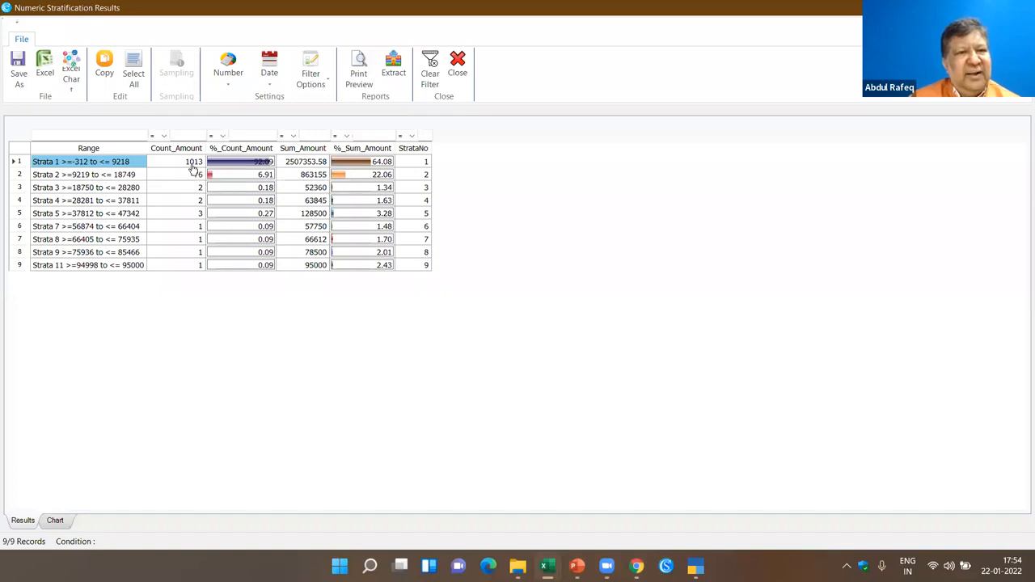
# Step: Drill down into the record behind the 94998 to 95000 stratum, and close the stratification results
pyautogui.click(95, 268)
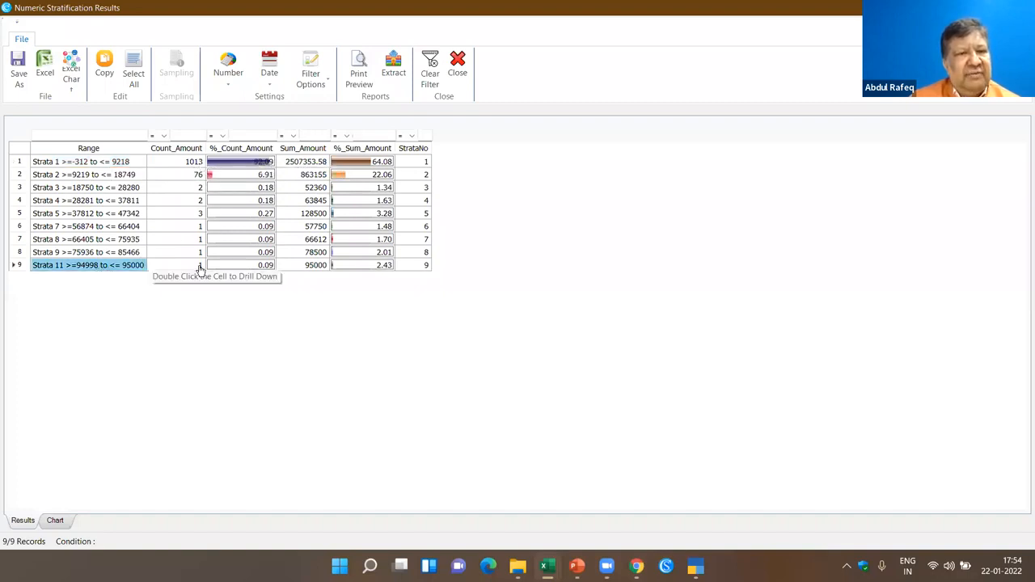
pyautogui.doubleClick(199, 268)
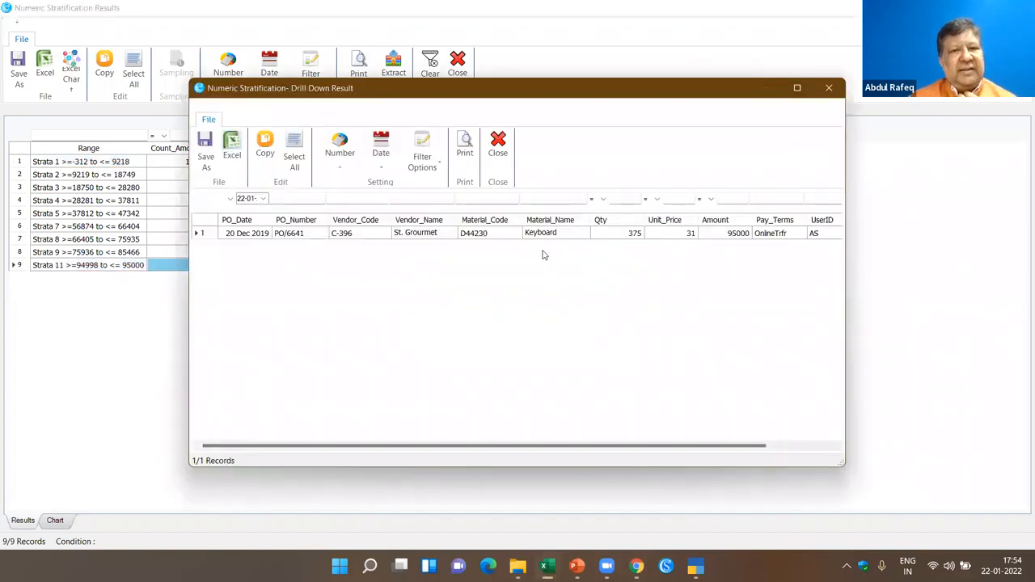
pyautogui.click(498, 150)
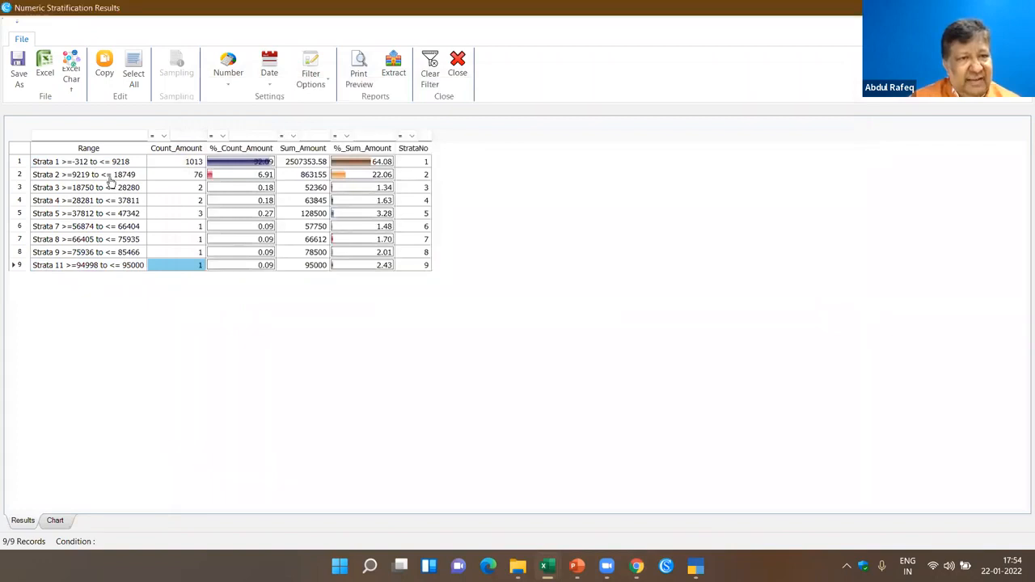
pyautogui.click(458, 74)
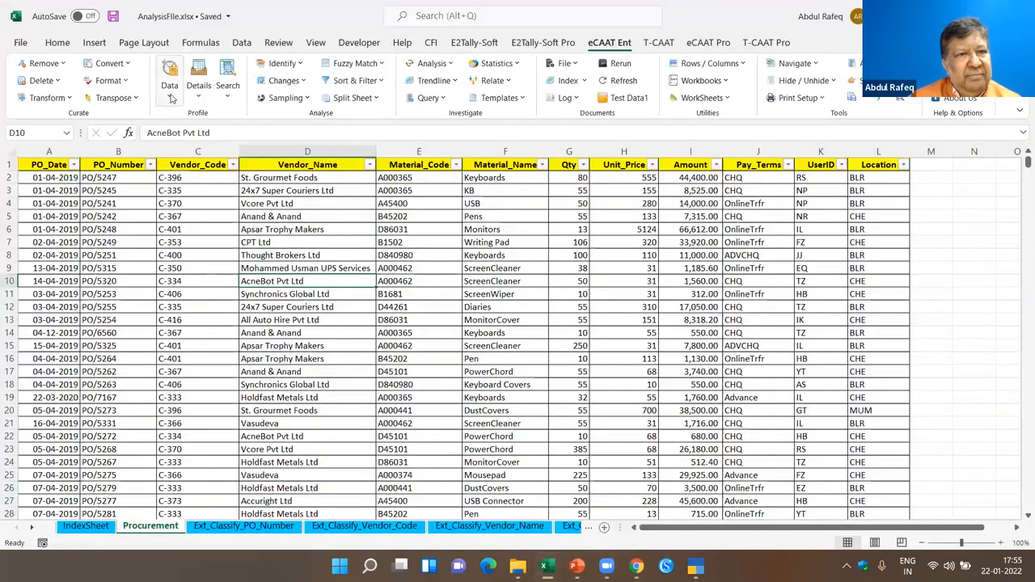
# Step: Start another numeric stratification of Amount with free intervals and set the first interval from 1 to 300
pyautogui.click(168, 80)
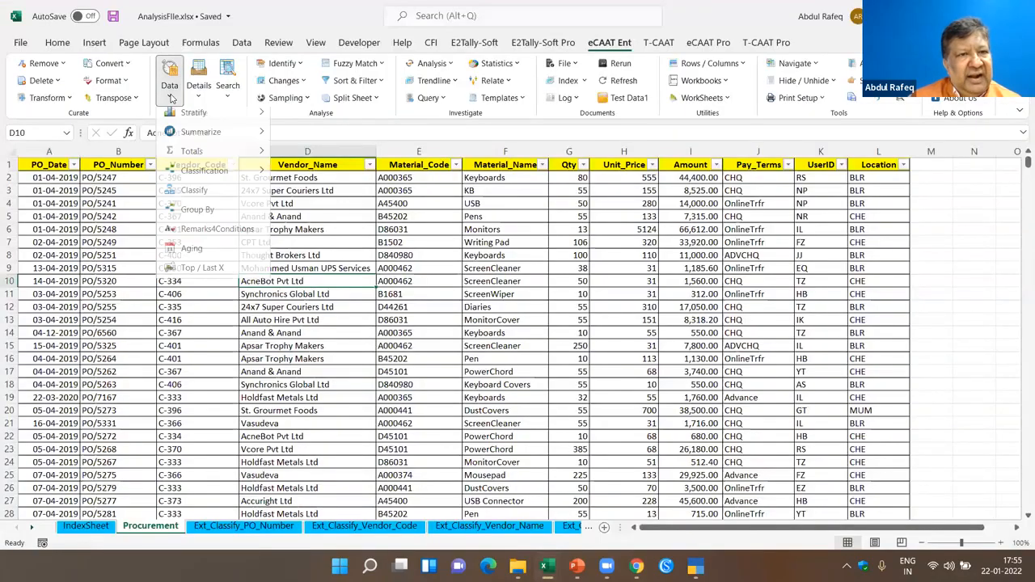
pyautogui.moveTo(185, 121)
pyautogui.click(322, 119)
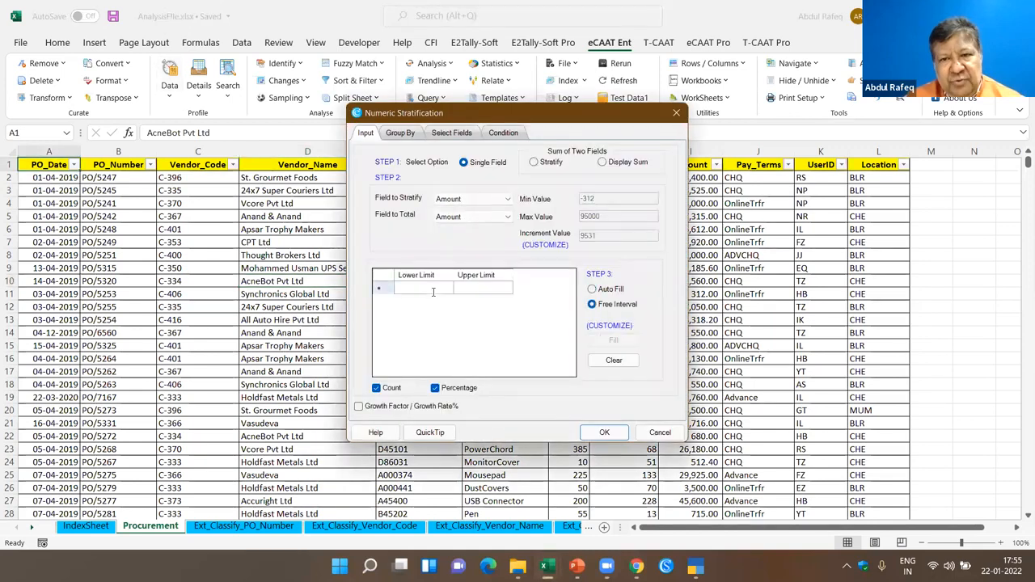
pyautogui.click(433, 291)
pyautogui.write('1')
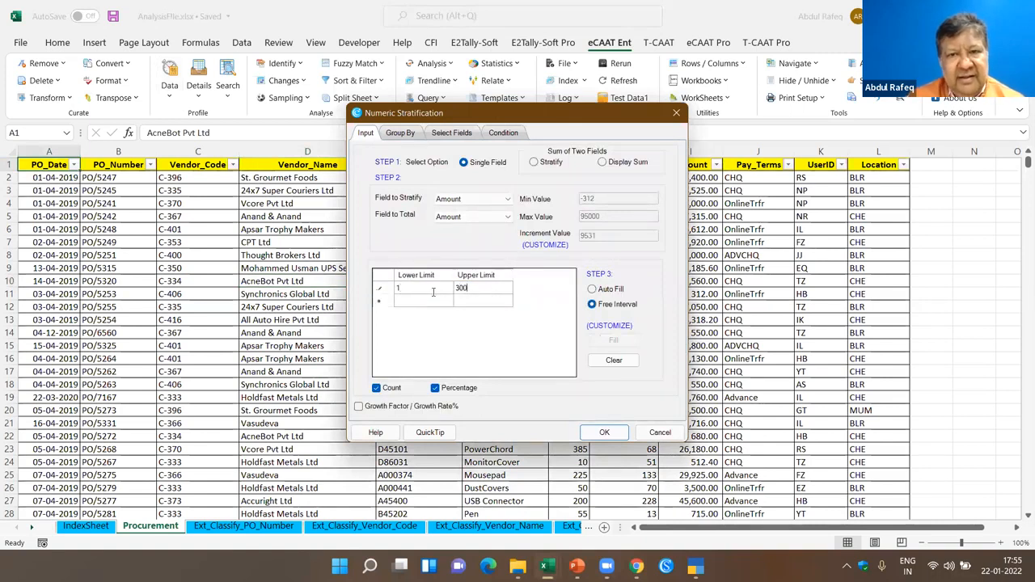
pyautogui.write('3000')
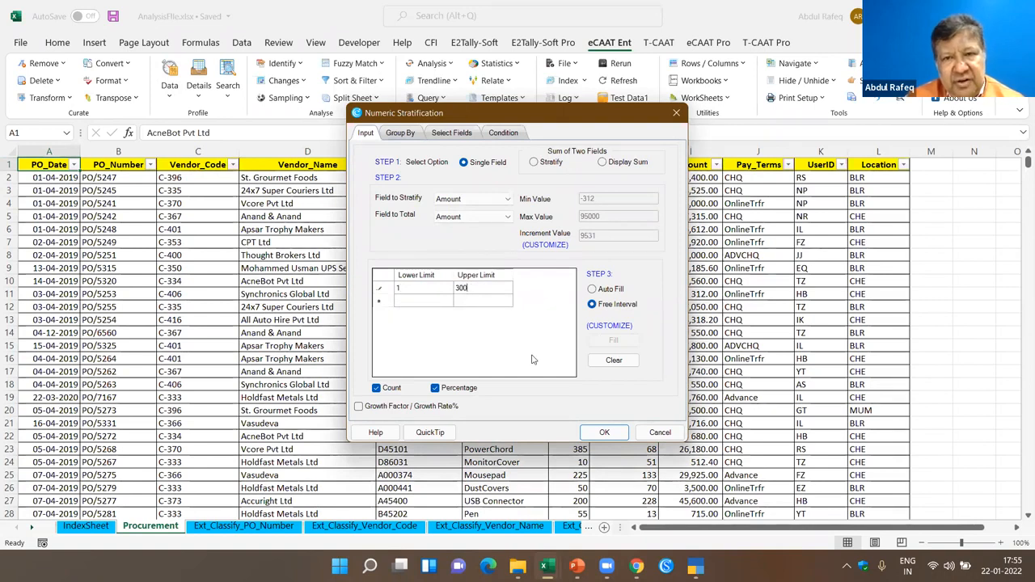
# Step: Add free intervals from 301 to 1000 and from 1001 to 5000 to the Amount stratification
pyautogui.press('Tab')
pyautogui.write('30')
pyautogui.press('Tab')
pyautogui.write('1')
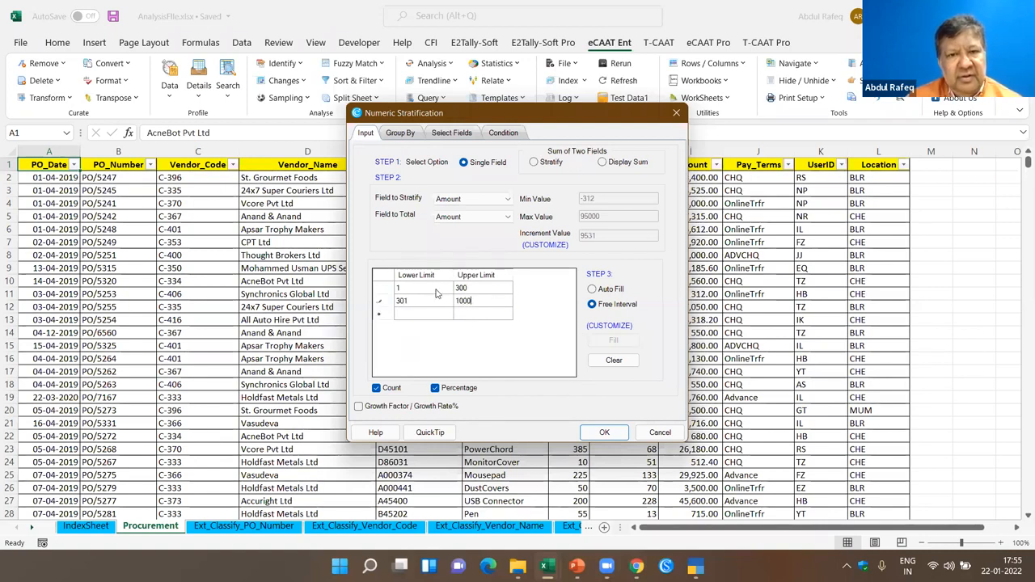
pyautogui.press('Tab')
pyautogui.write('1')
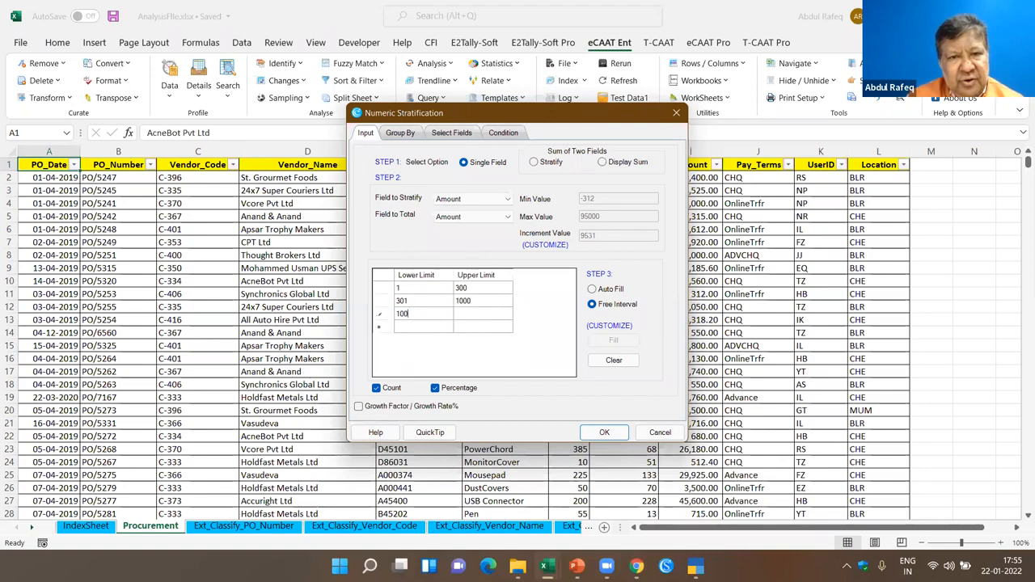
pyautogui.press('Tab')
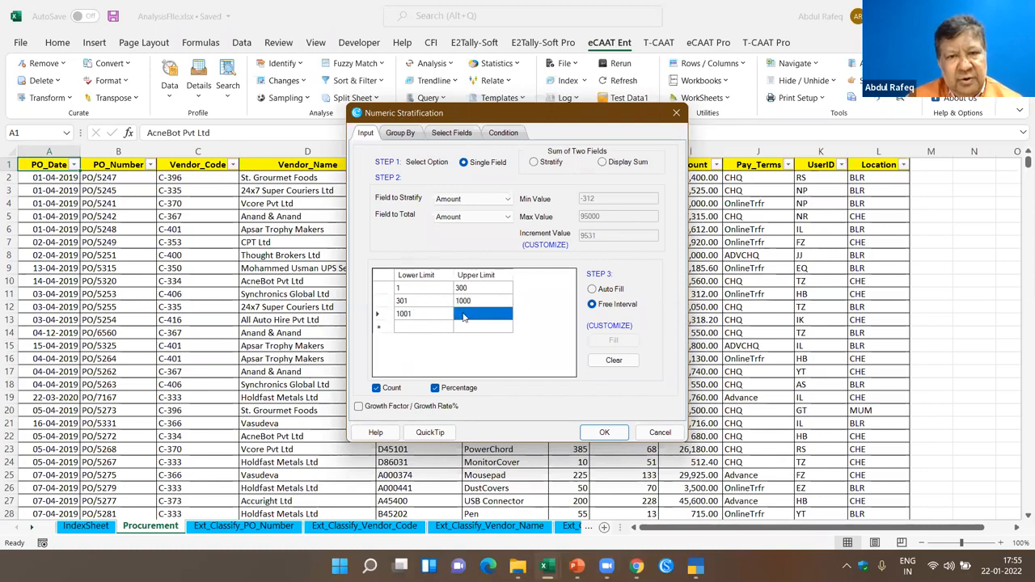
pyautogui.write('500')
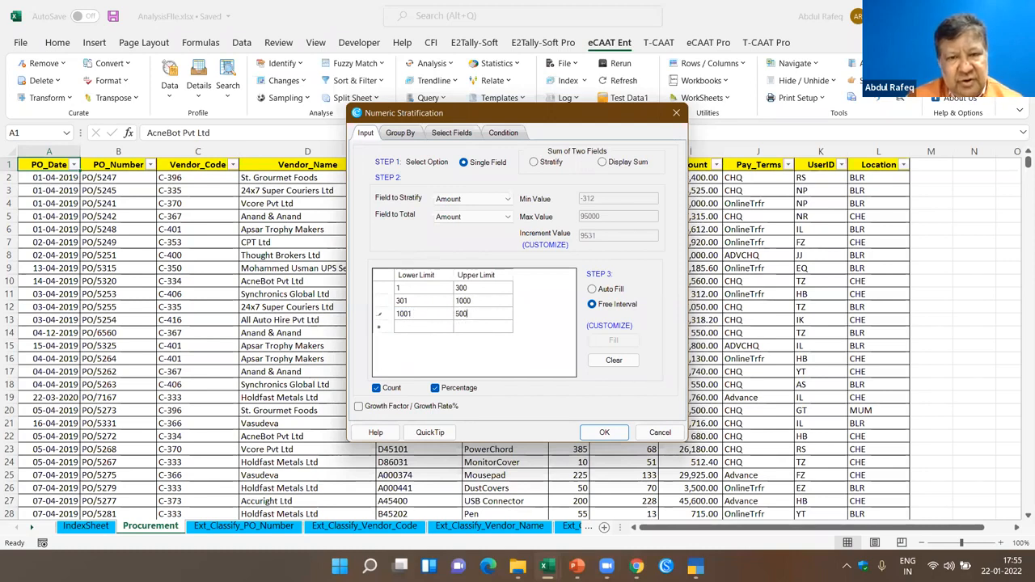
pyautogui.write('0')
# Step: Add a last interval from 5001 to 10000 and run the numeric stratification
pyautogui.press('Tab')
pyautogui.write('5')
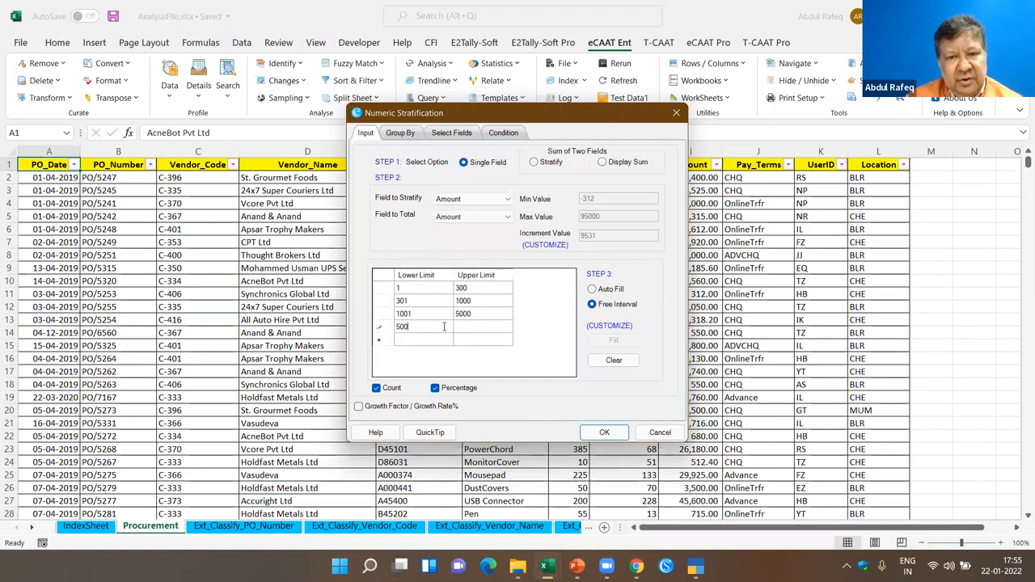
pyautogui.write('001')
pyautogui.press('Tab')
pyautogui.write('10000')
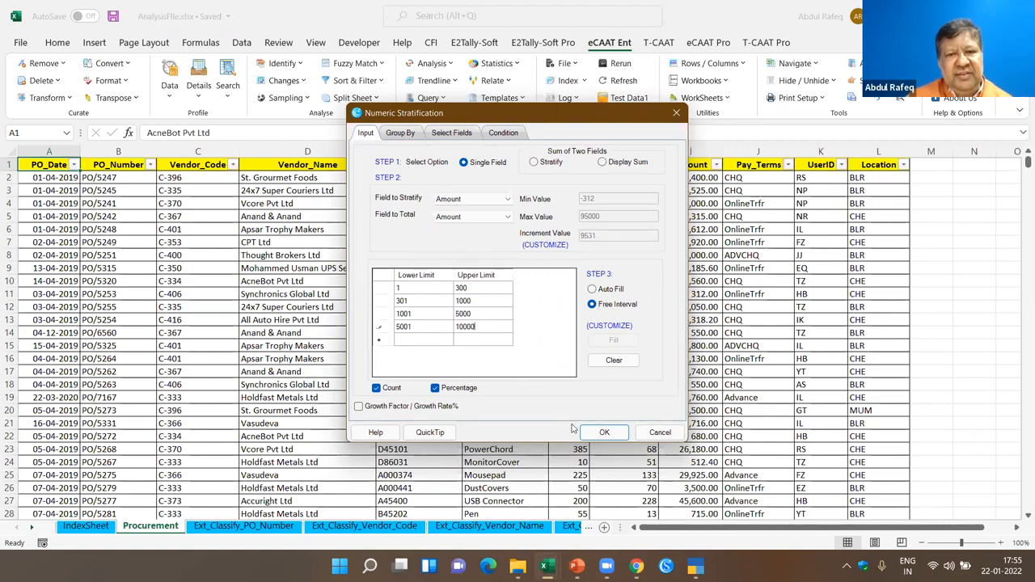
pyautogui.click(603, 432)
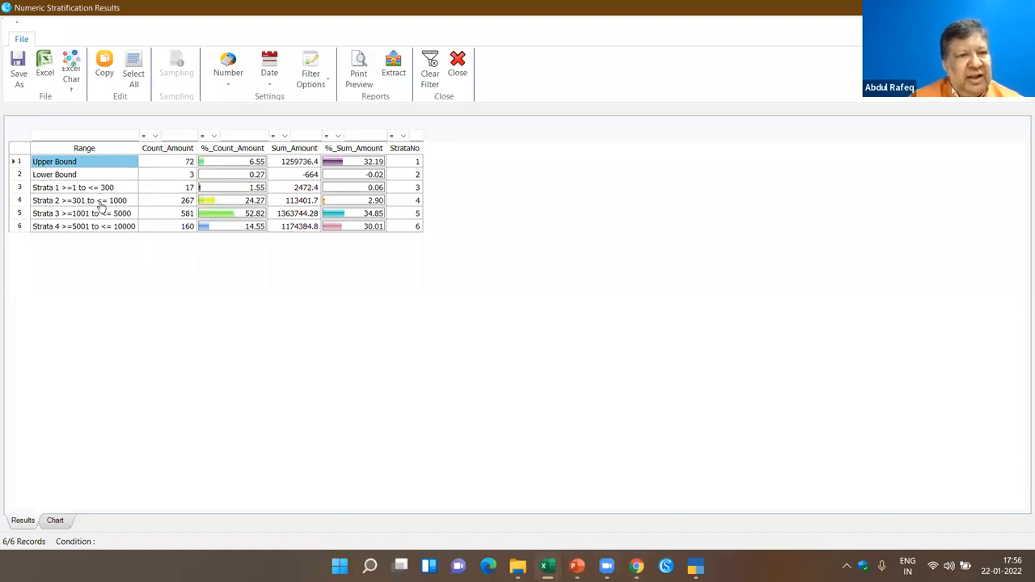
# Step: Review the Strata 1, Lower Bound and Upper Bound rows of the stratification results, and close the results
pyautogui.click(186, 186)
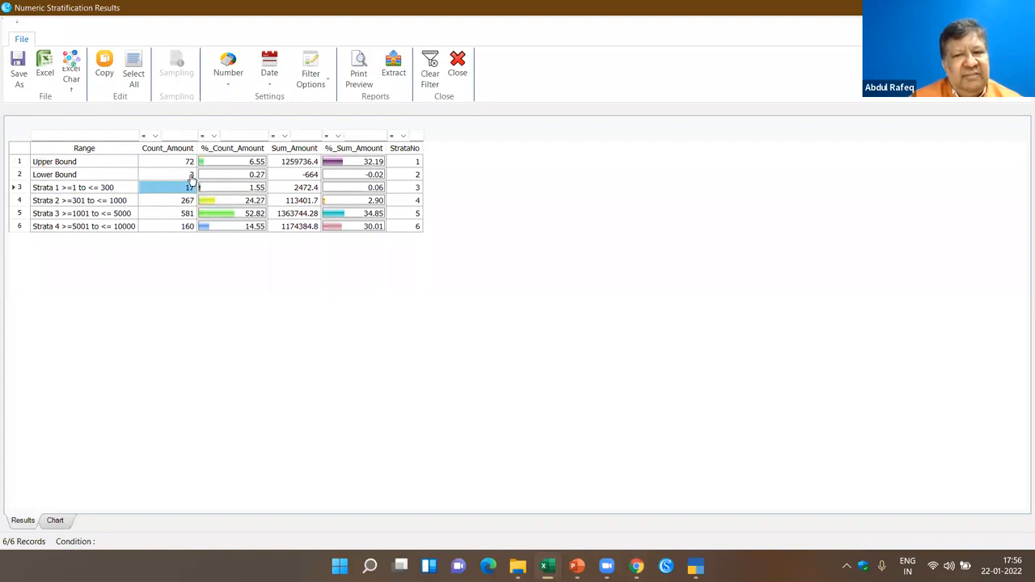
pyautogui.click(192, 175)
pyautogui.click(86, 164)
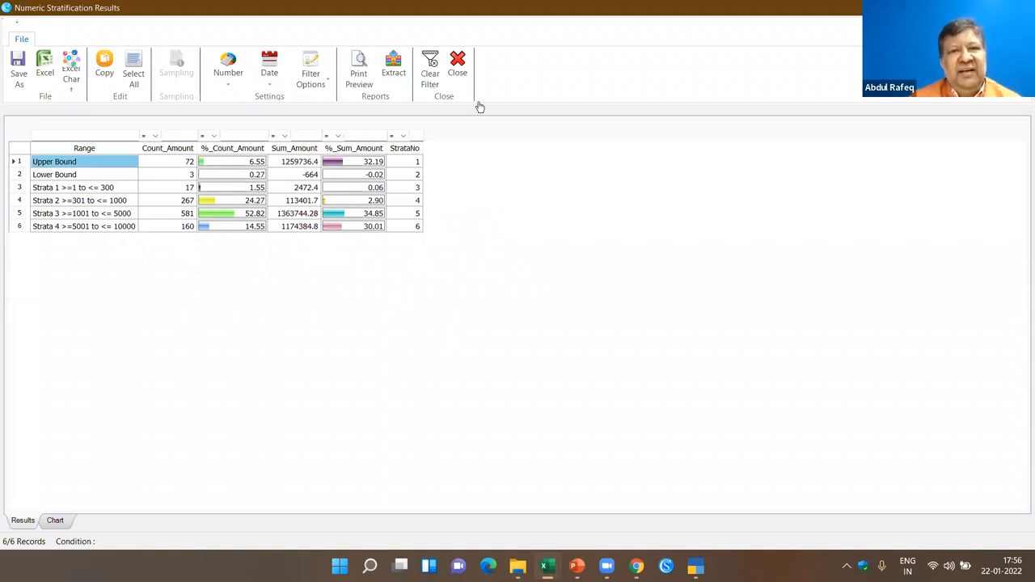
pyautogui.click(458, 73)
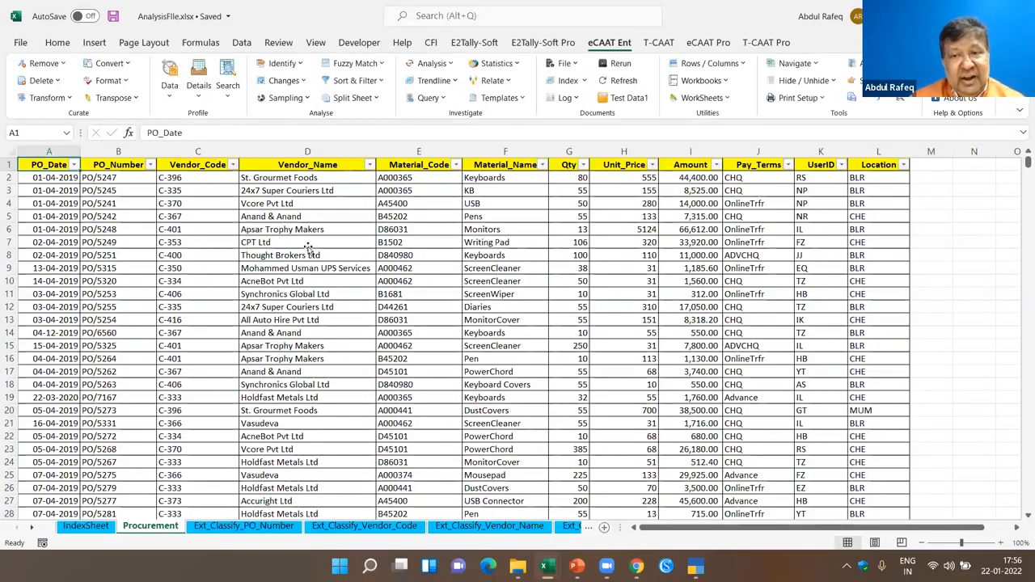
# Step: Run an MIS report on the Procurement Amount field by PO_Date with Day of Week as the periodicity
pyautogui.click(308, 244)
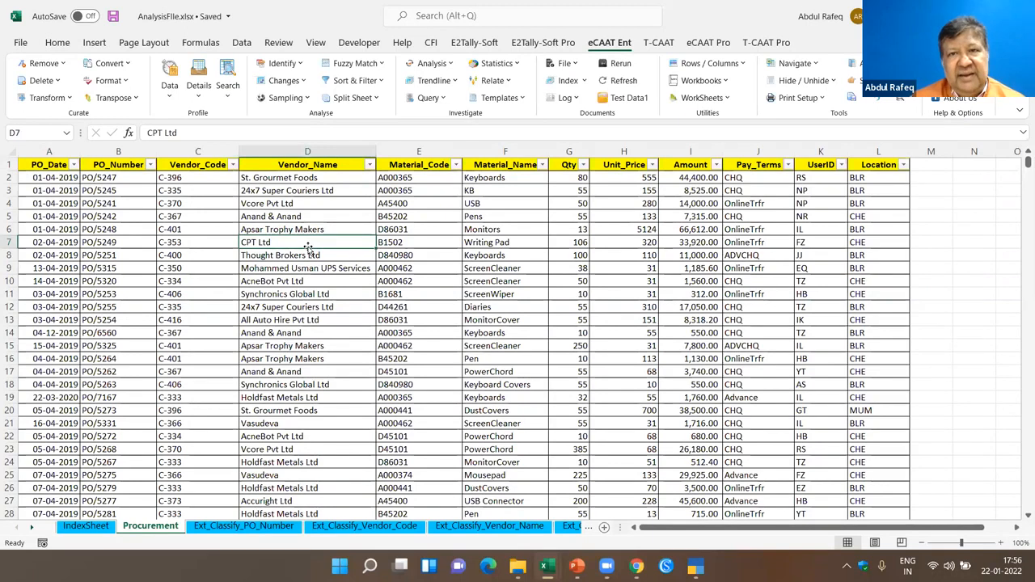
pyautogui.click(750, 214)
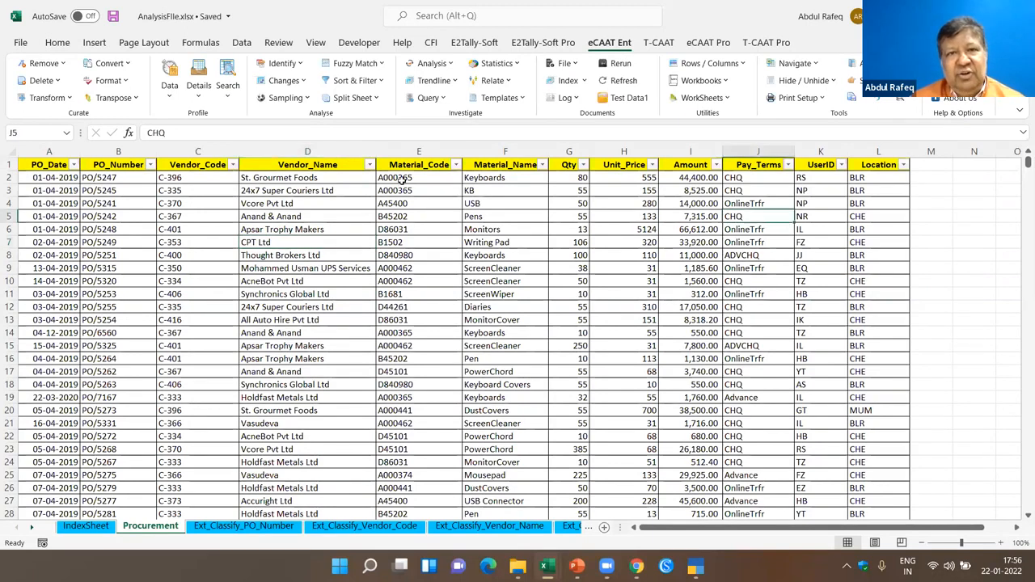
pyautogui.click(450, 68)
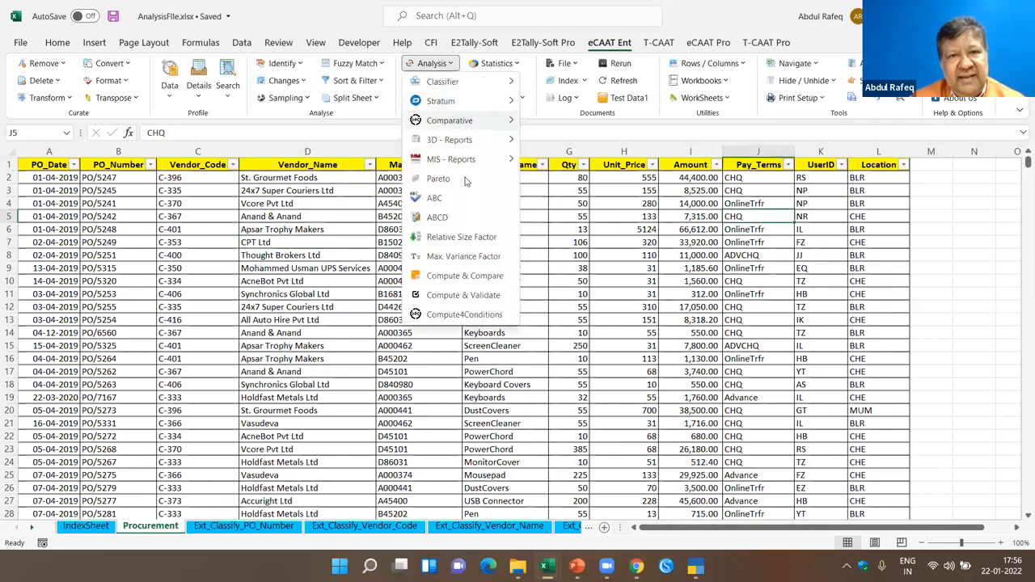
pyautogui.moveTo(455, 159)
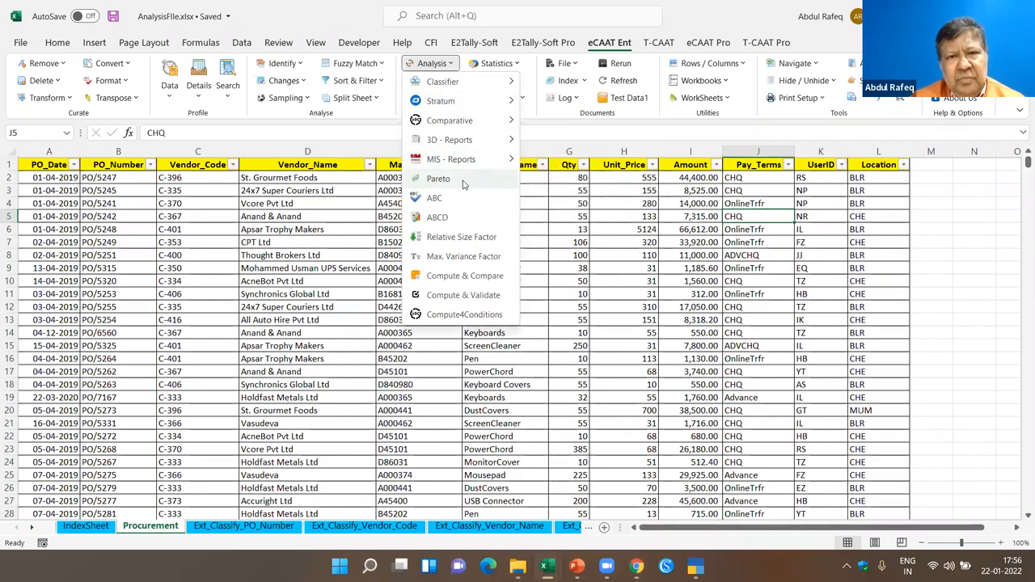
pyautogui.click(554, 166)
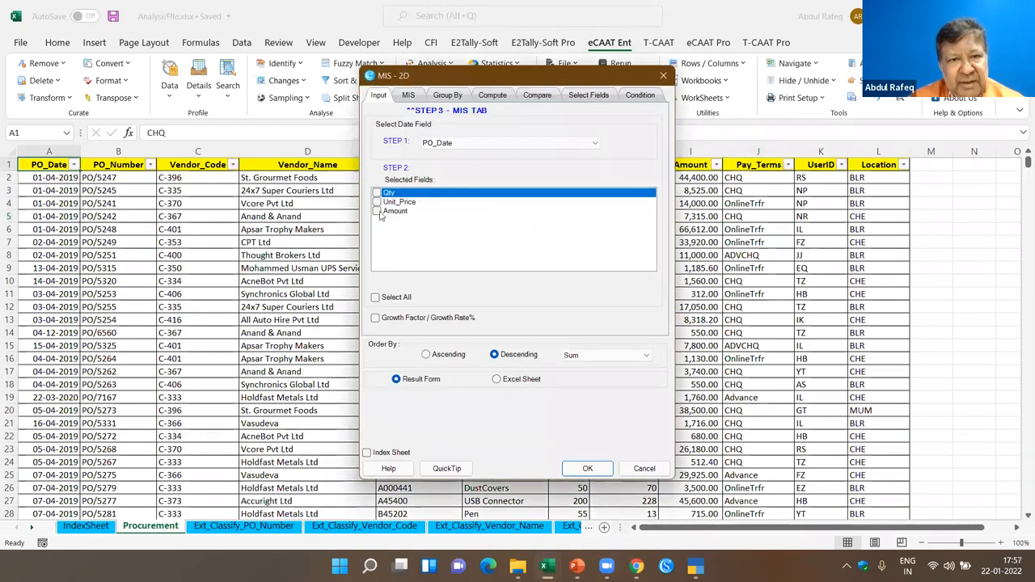
pyautogui.click(379, 212)
pyautogui.click(422, 98)
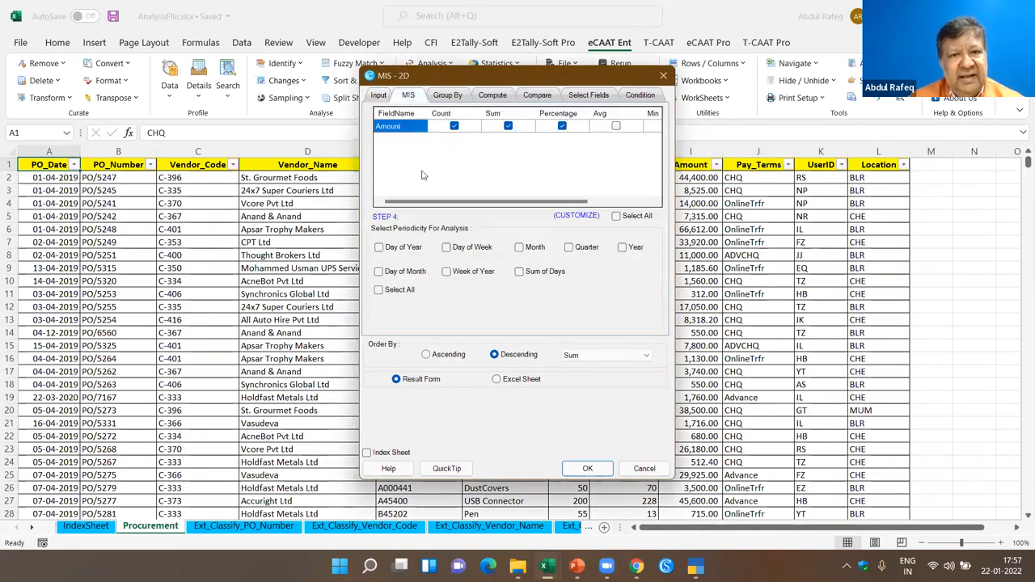
pyautogui.click(450, 250)
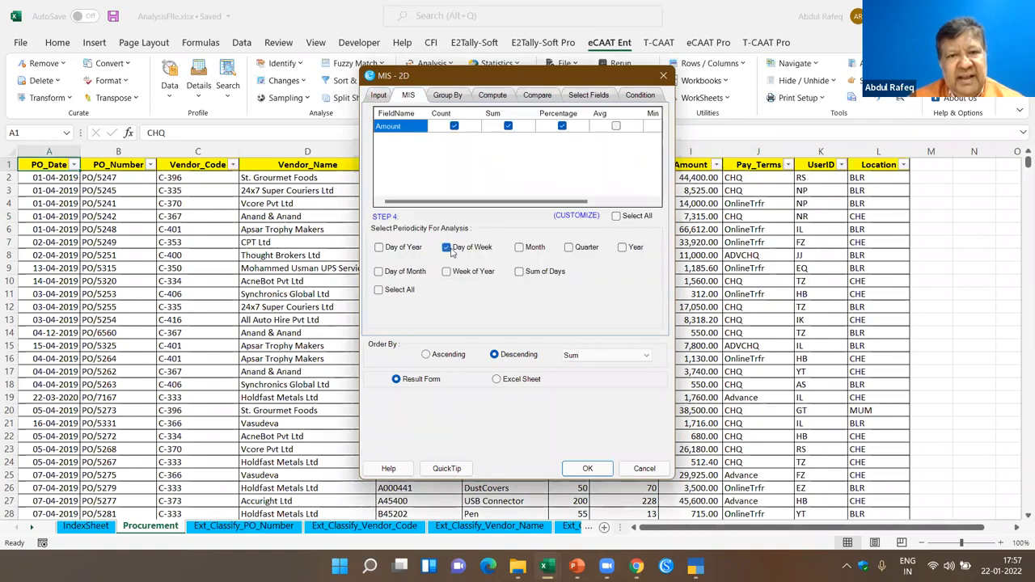
pyautogui.click(610, 468)
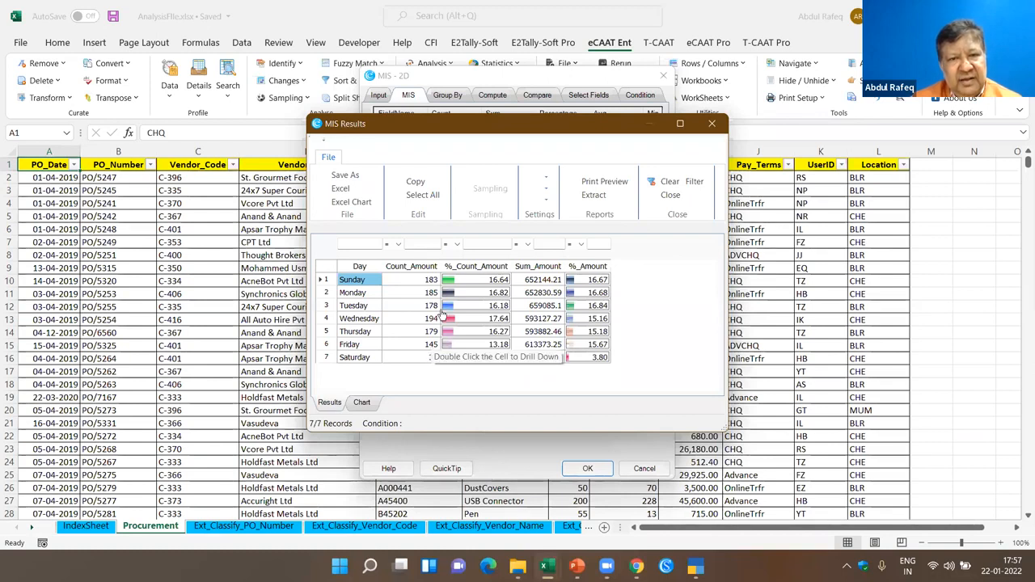
# Step: Sort the day-of-week results by Sum_Amount in ascending and then descending order, and close the results
pyautogui.click(425, 269)
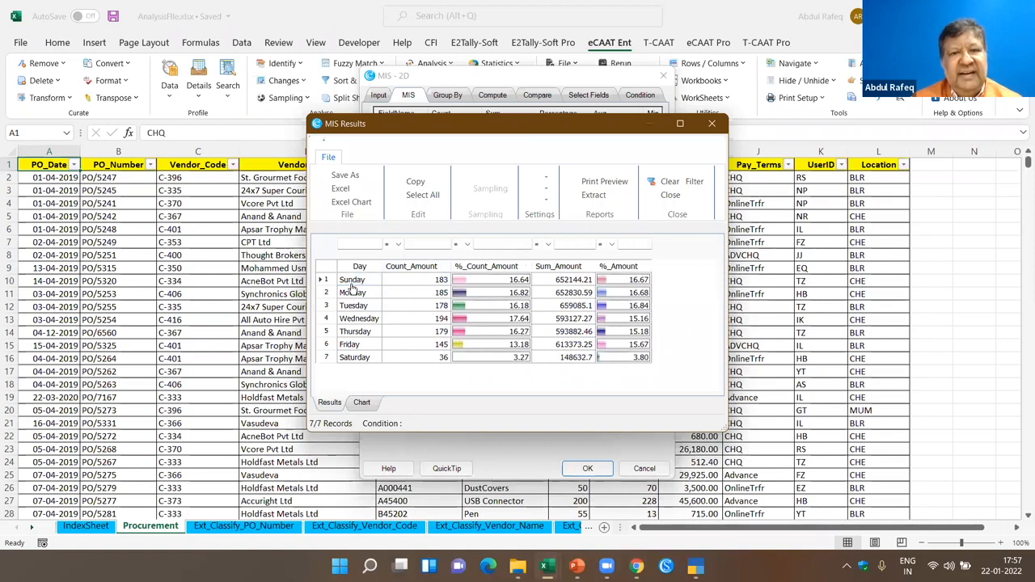
pyautogui.click(581, 268)
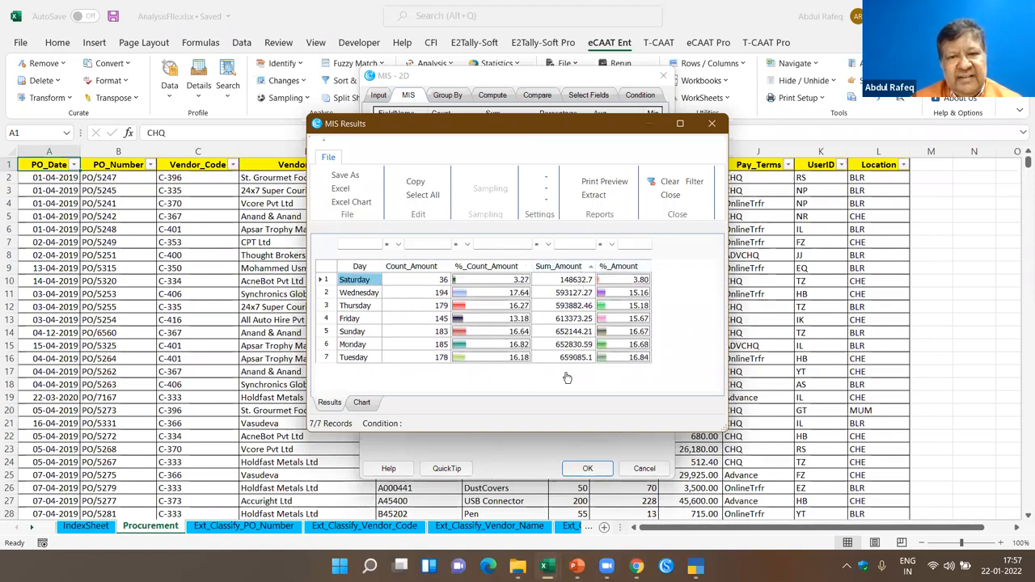
pyautogui.click(573, 269)
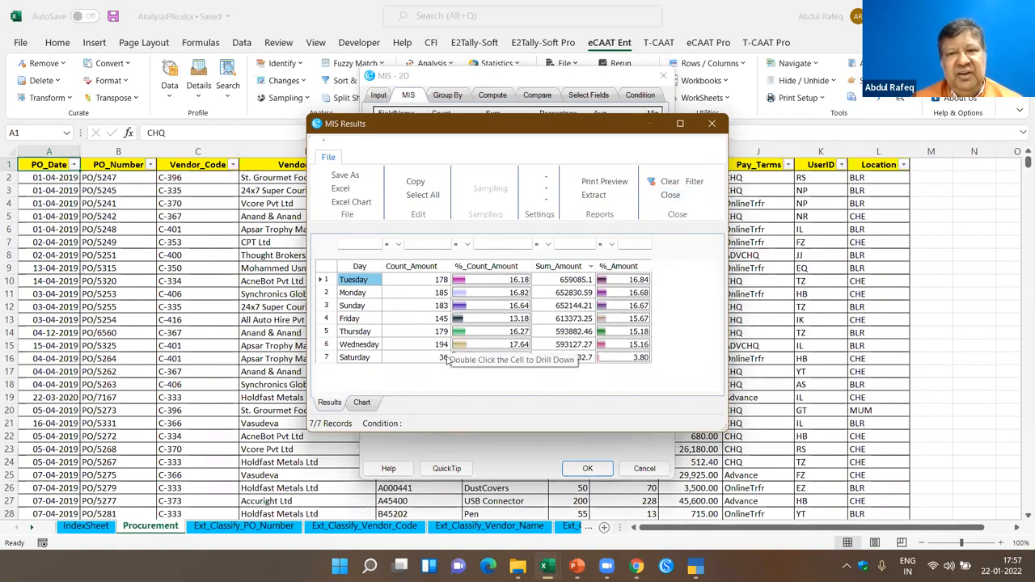
pyautogui.click(711, 125)
# Step: Run another MIS report on the Amount field by PO_Date with Month as the periodicity
pyautogui.click(495, 305)
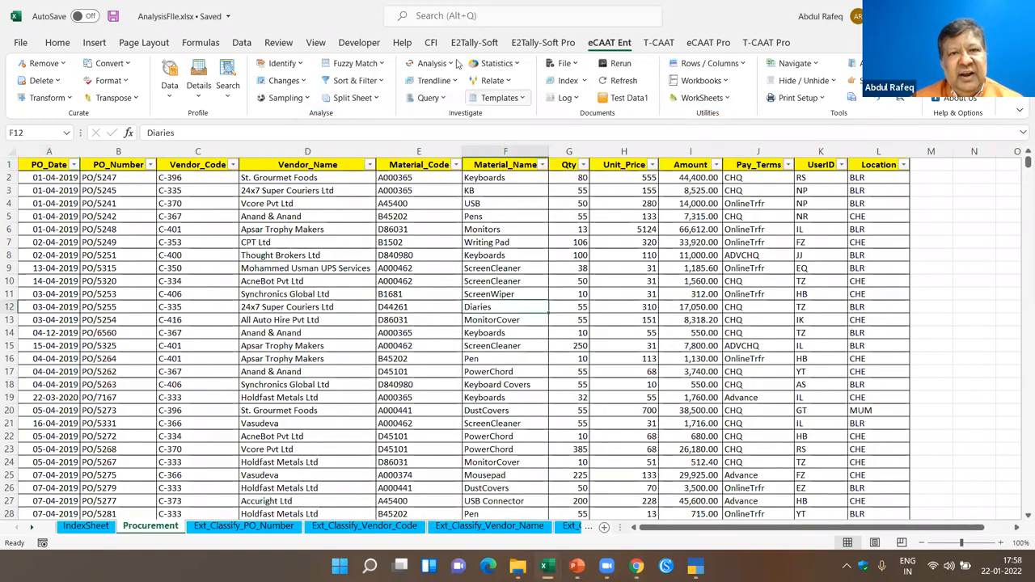
pyautogui.click(451, 64)
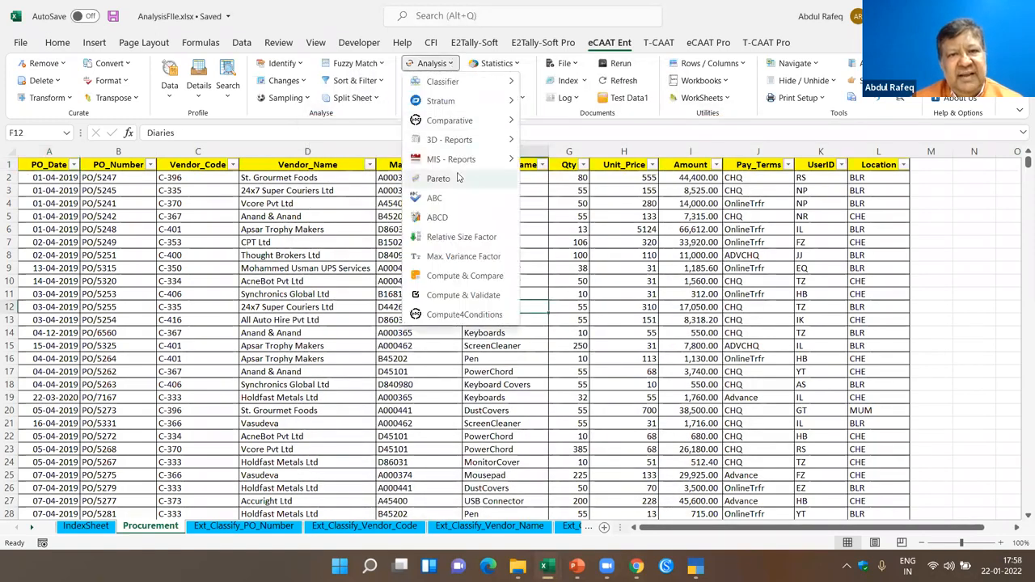
pyautogui.moveTo(514, 165)
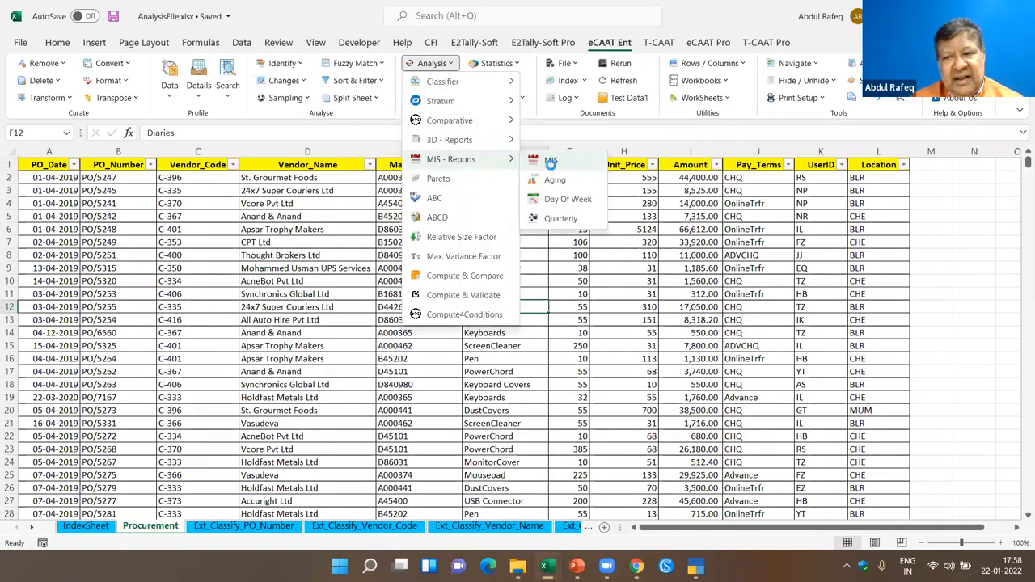
pyautogui.click(551, 162)
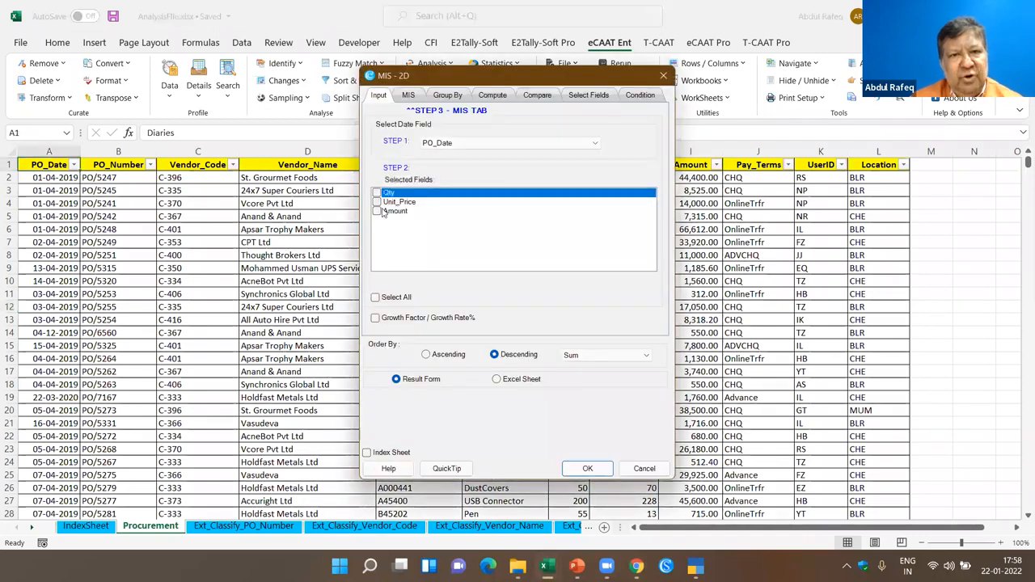
pyautogui.click(376, 211)
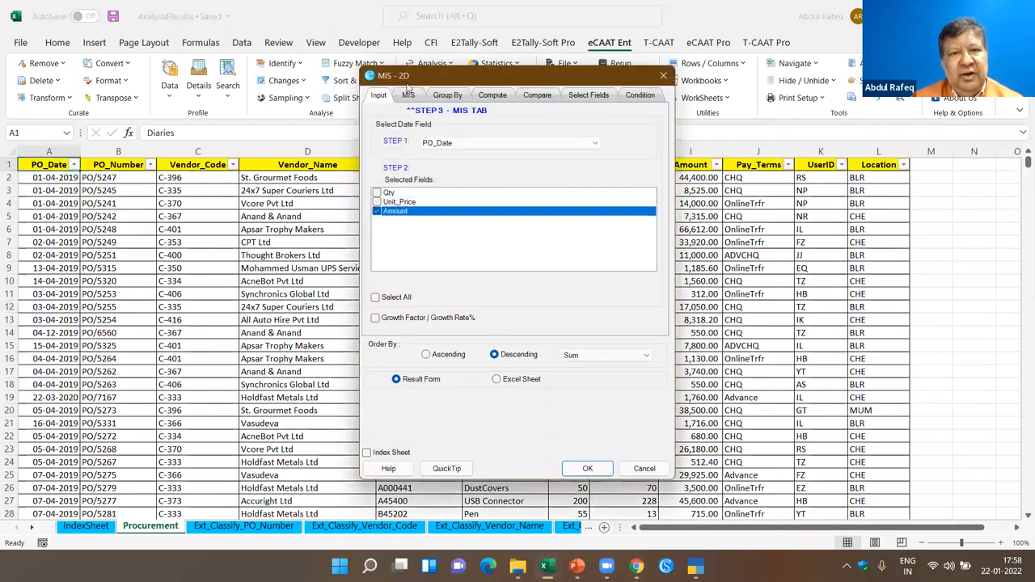
pyautogui.click(408, 96)
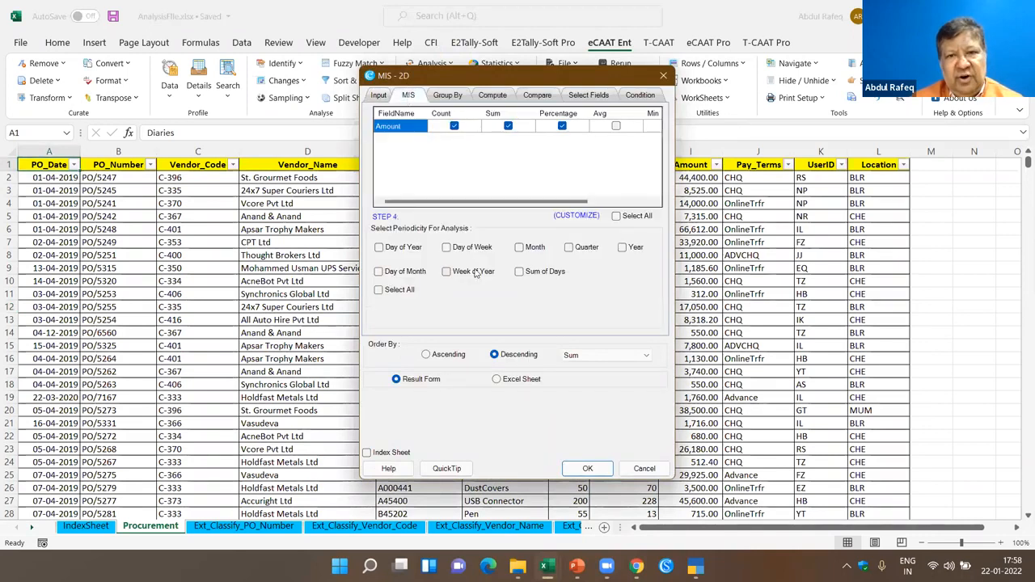
pyautogui.click(518, 248)
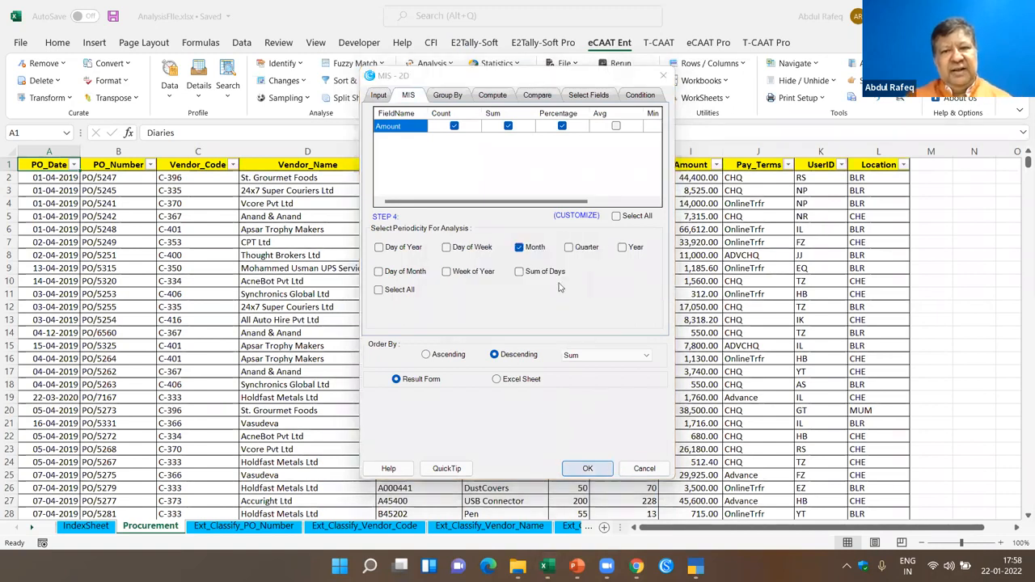
# Step: Maximize the monthly MIS results, sort them by Count_Amount in ascending order, and close the results
pyautogui.click(681, 124)
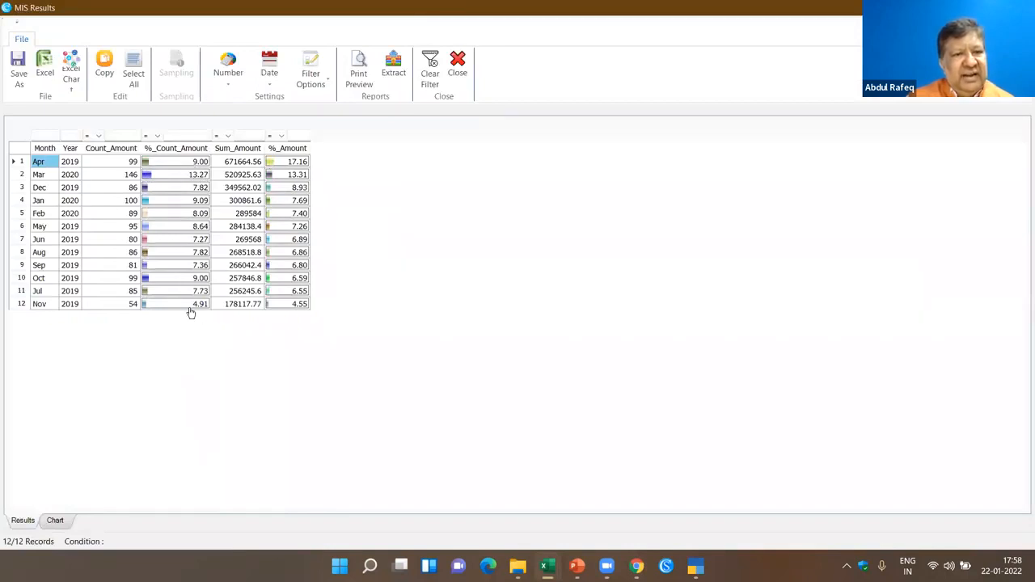
pyautogui.click(183, 151)
pyautogui.click(152, 151)
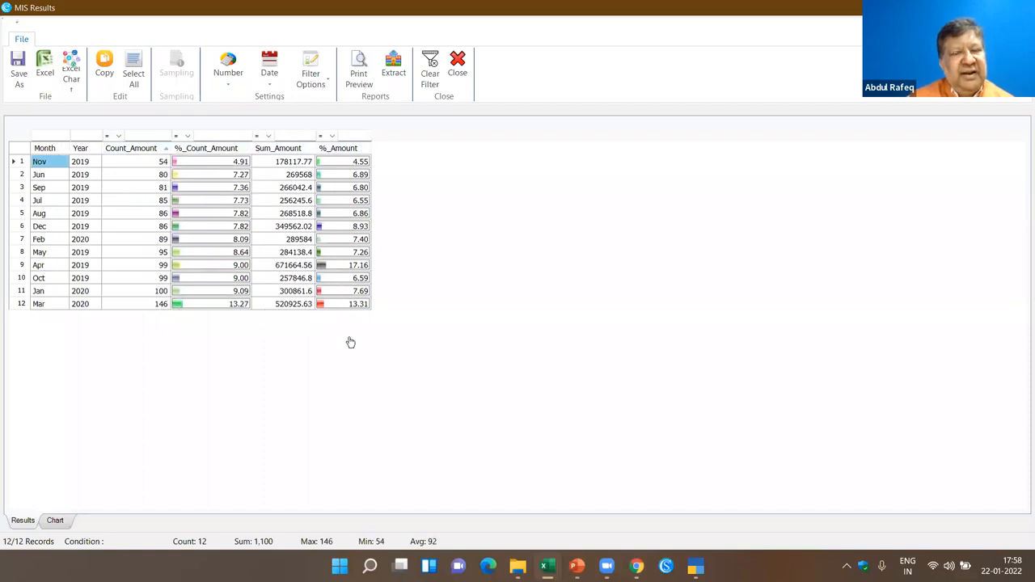
pyautogui.click(458, 66)
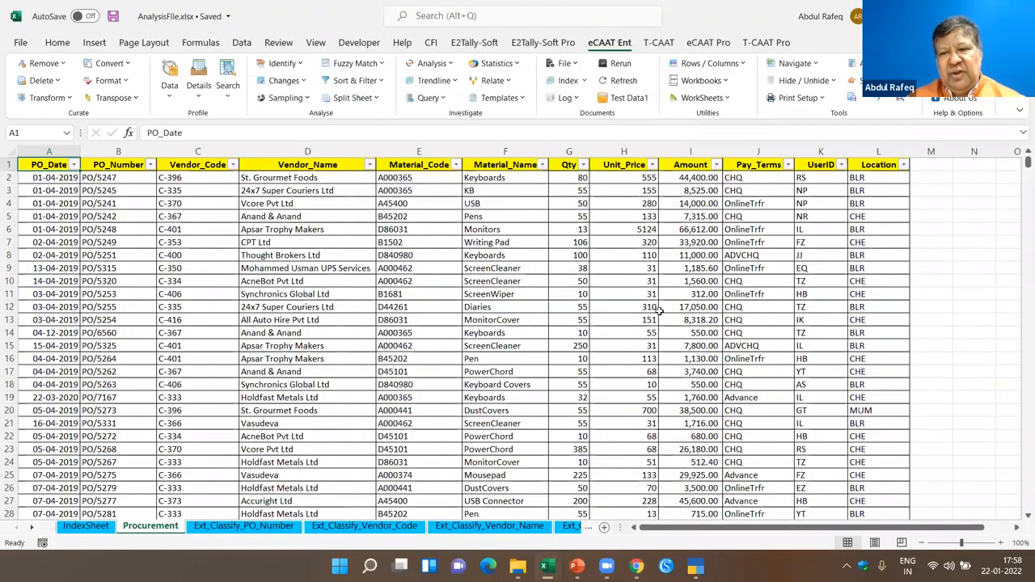
# Step: Run an 80-20 Pareto analysis on the Amount field of the Procurement sheet, grouped by Vendor_Name, with output to the result form
pyautogui.click(494, 281)
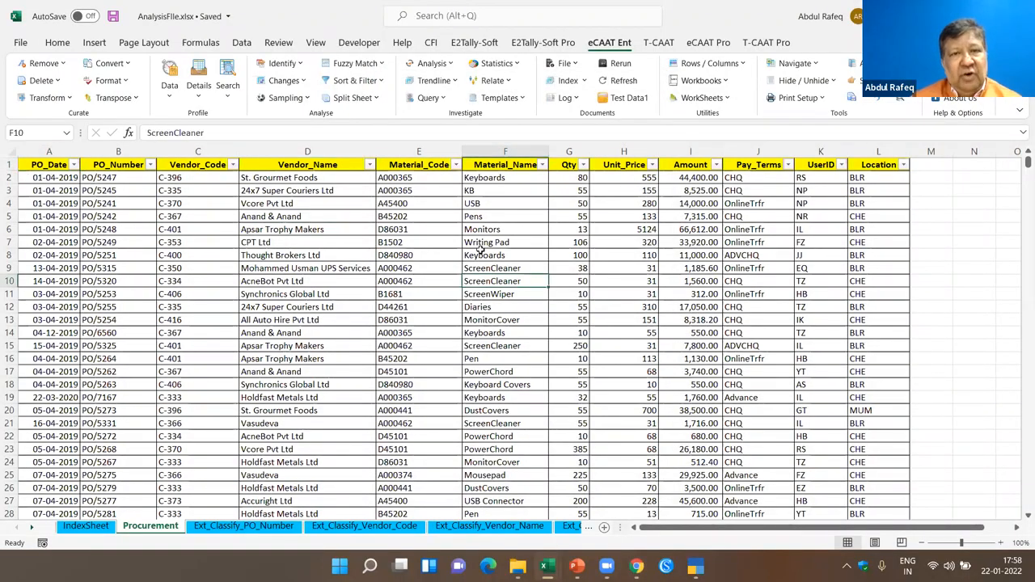
pyautogui.click(453, 66)
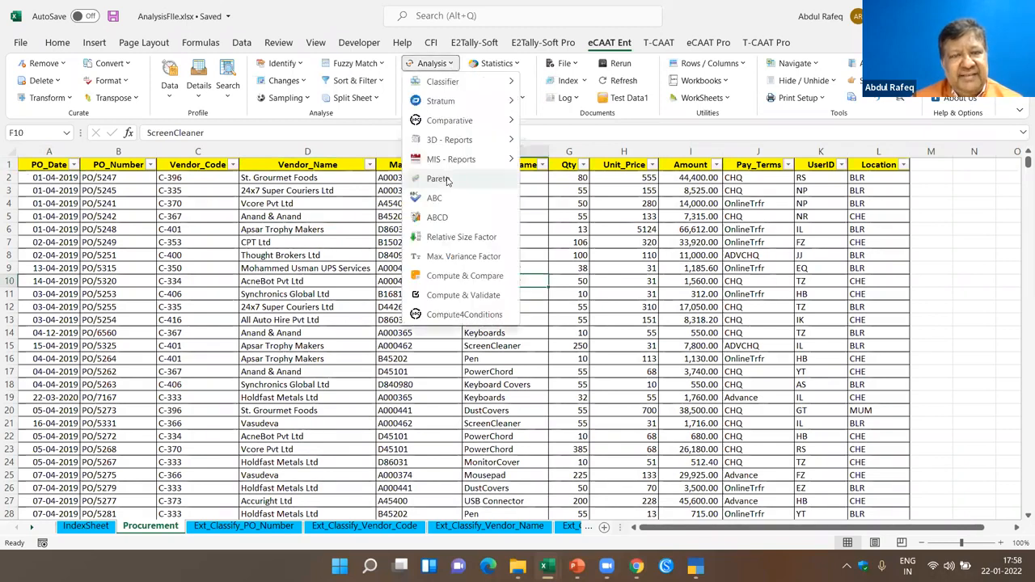
pyautogui.click(445, 178)
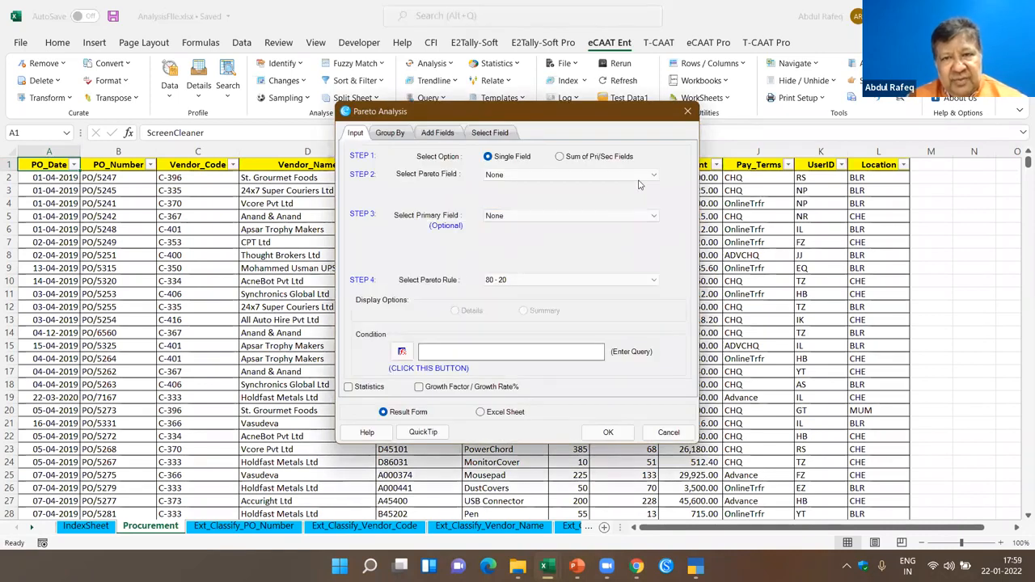
pyautogui.click(652, 175)
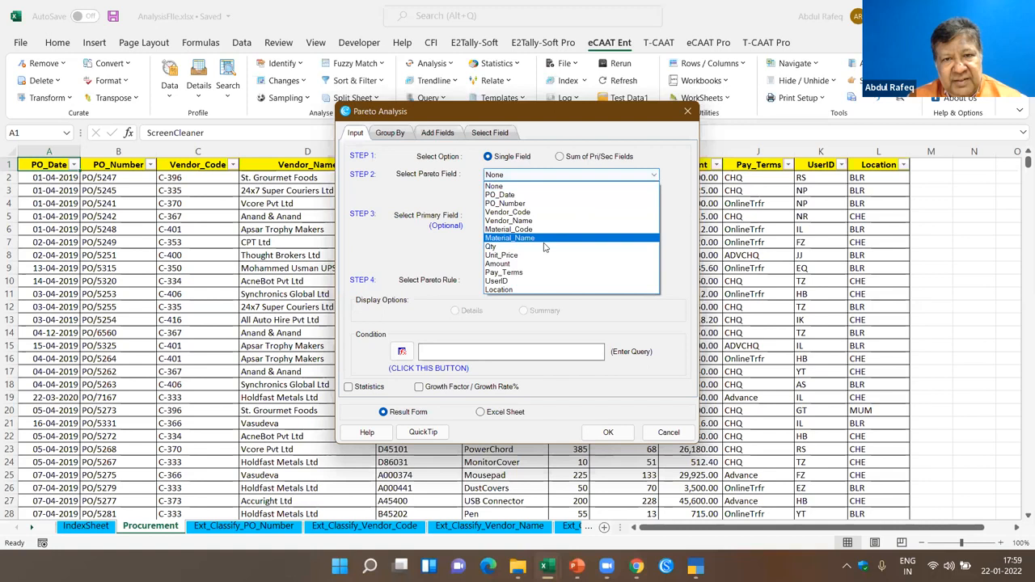
pyautogui.click(544, 264)
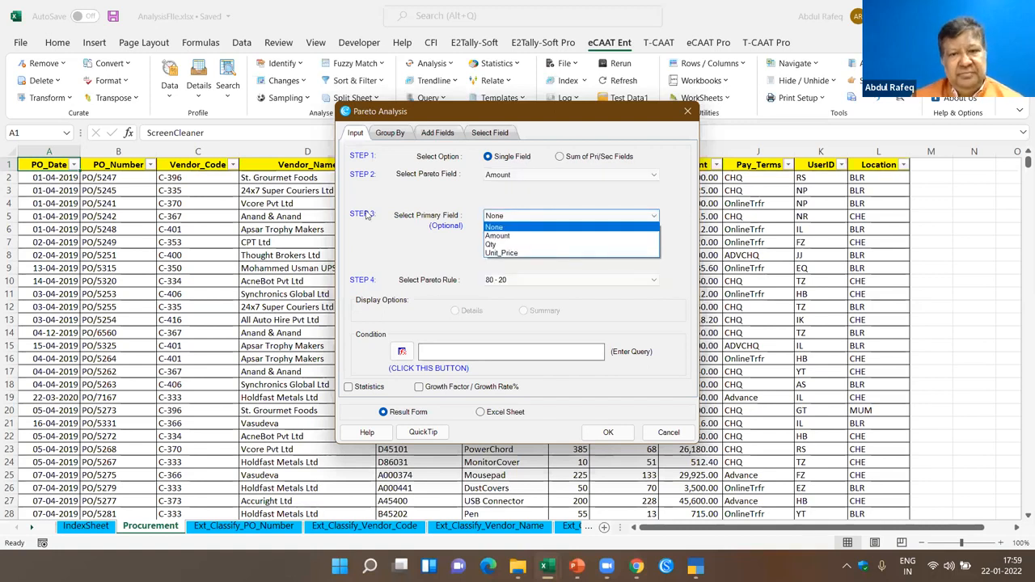
pyautogui.click(625, 438)
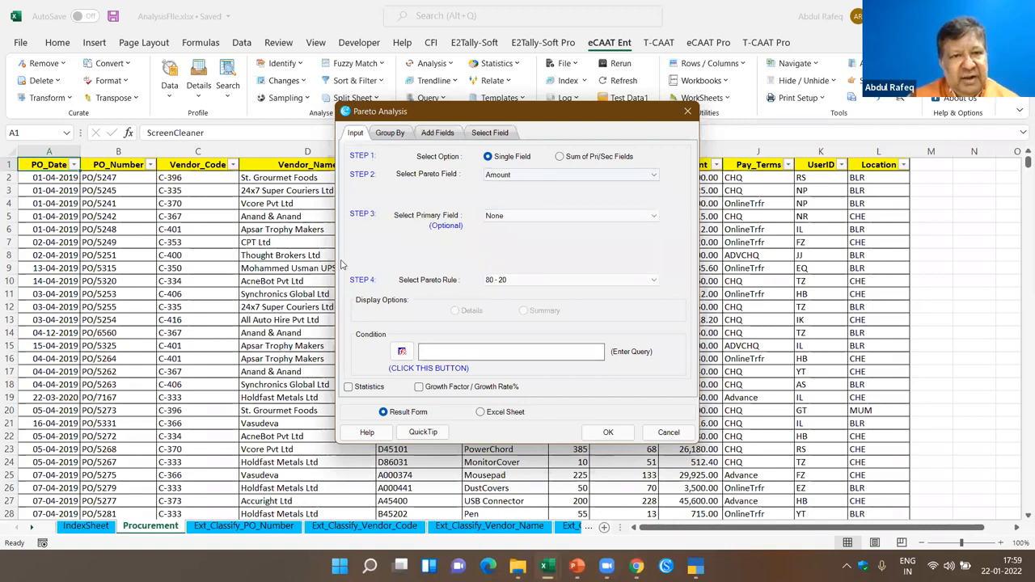
pyautogui.click(607, 432)
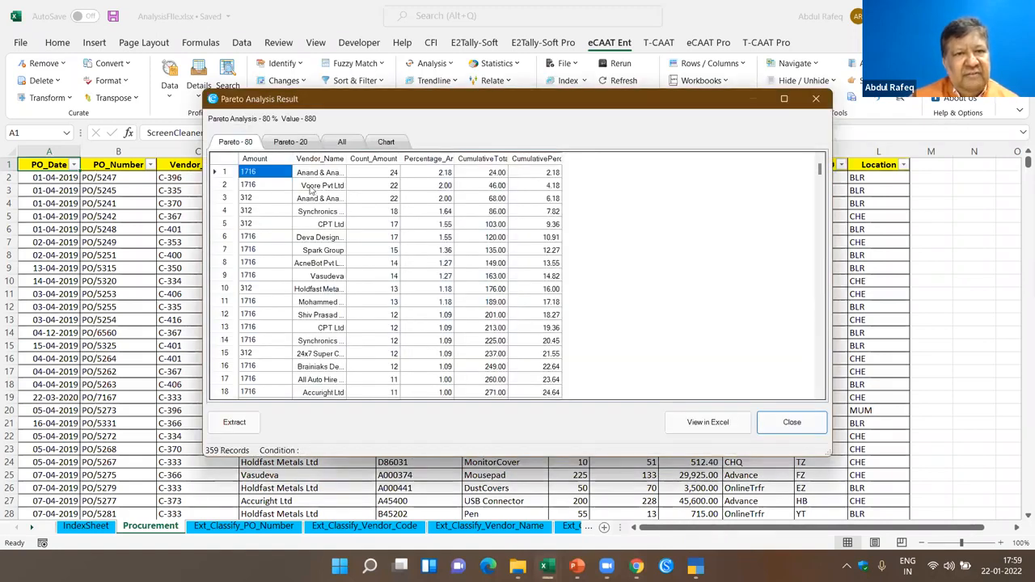
# Step: Examine the vendors and cumulative percentages in the Pareto-80 results, and view the Pareto-20 results
pyautogui.scroll(-15, 563, 263)
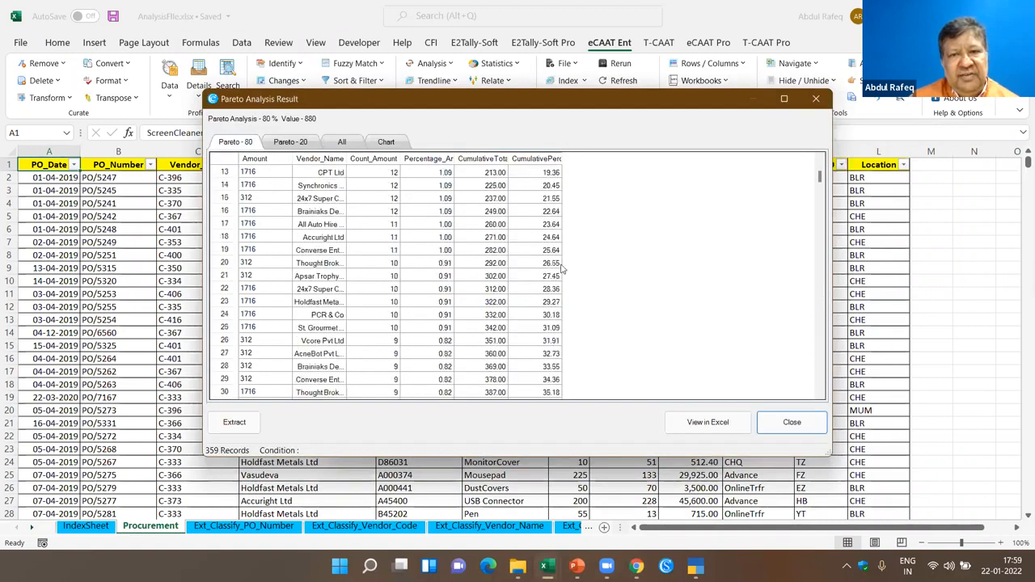
pyautogui.scroll(-7, 570, 230)
pyautogui.scroll(-8, 547, 275)
pyautogui.click(300, 143)
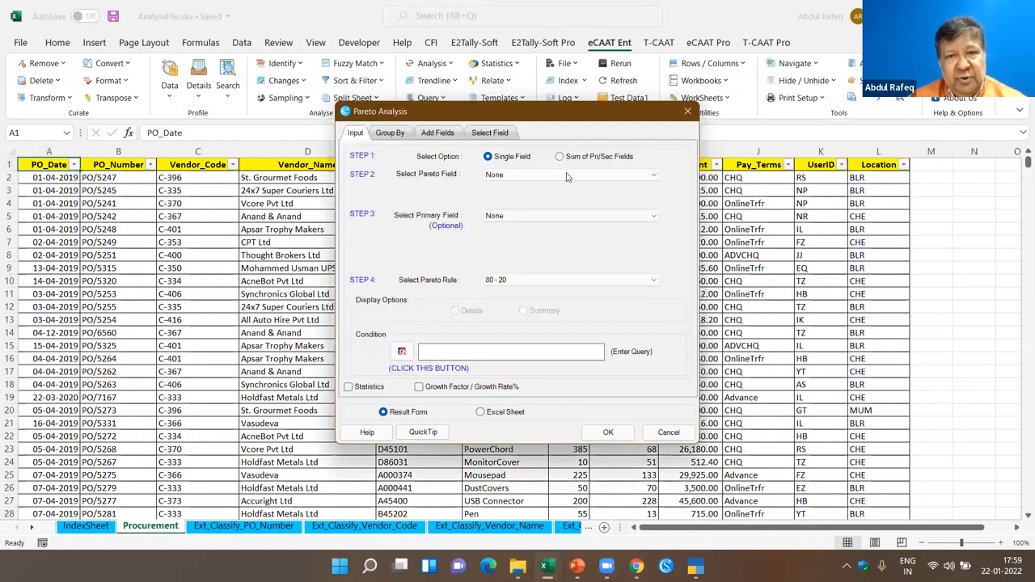
# Step: Run an 80-20 Pareto analysis on Material_Code with Amount as the primary field in summary form, and view its Pareto-20 results
pyautogui.click(653, 176)
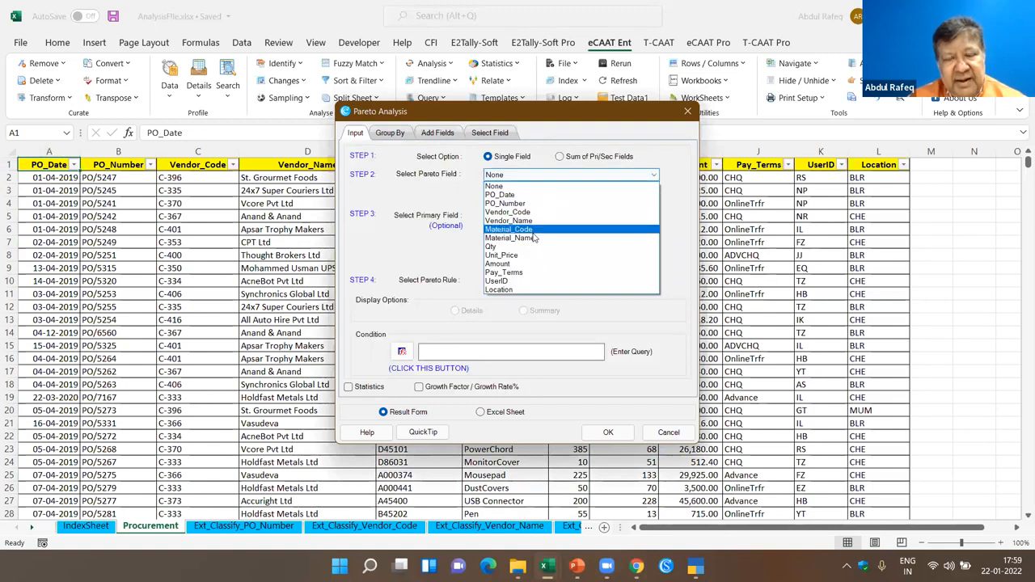
pyautogui.click(412, 152)
pyautogui.click(395, 134)
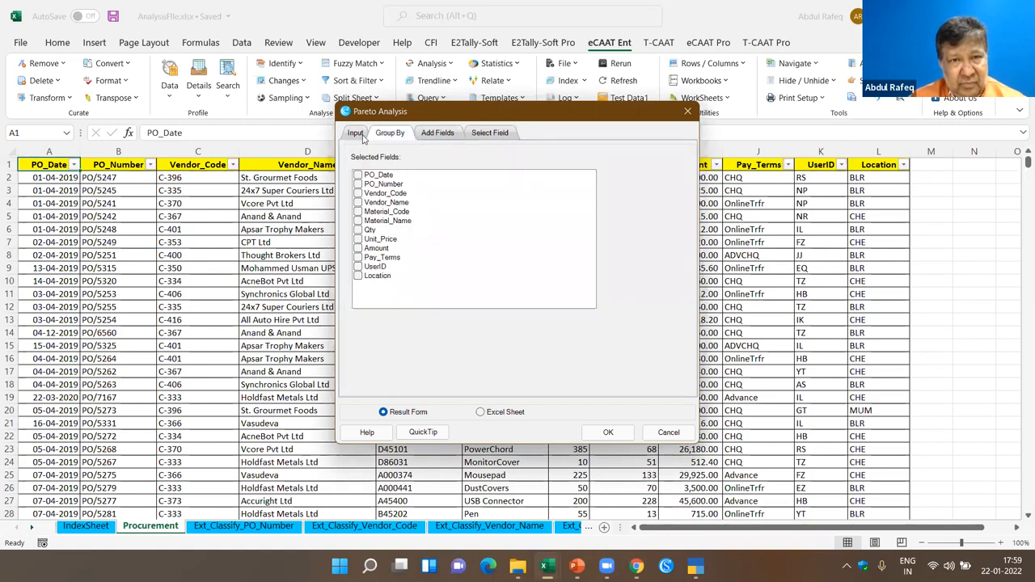
pyautogui.click(357, 135)
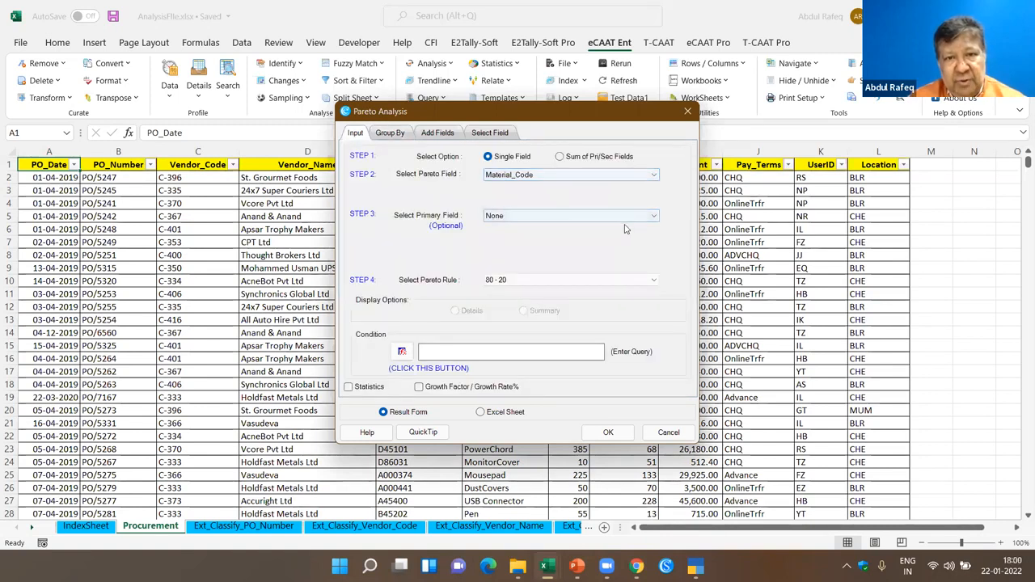
pyautogui.click(652, 217)
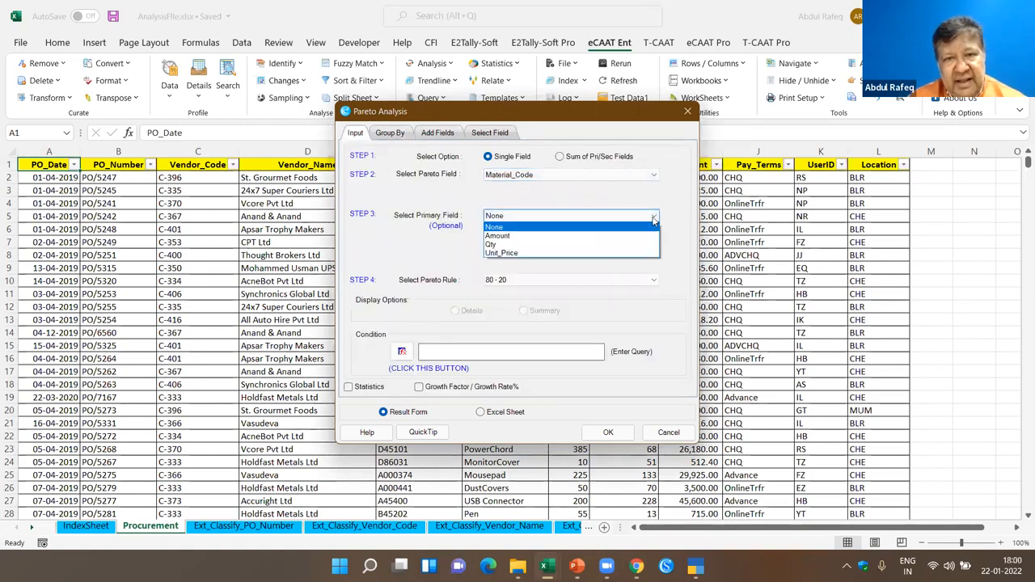
pyautogui.click(501, 235)
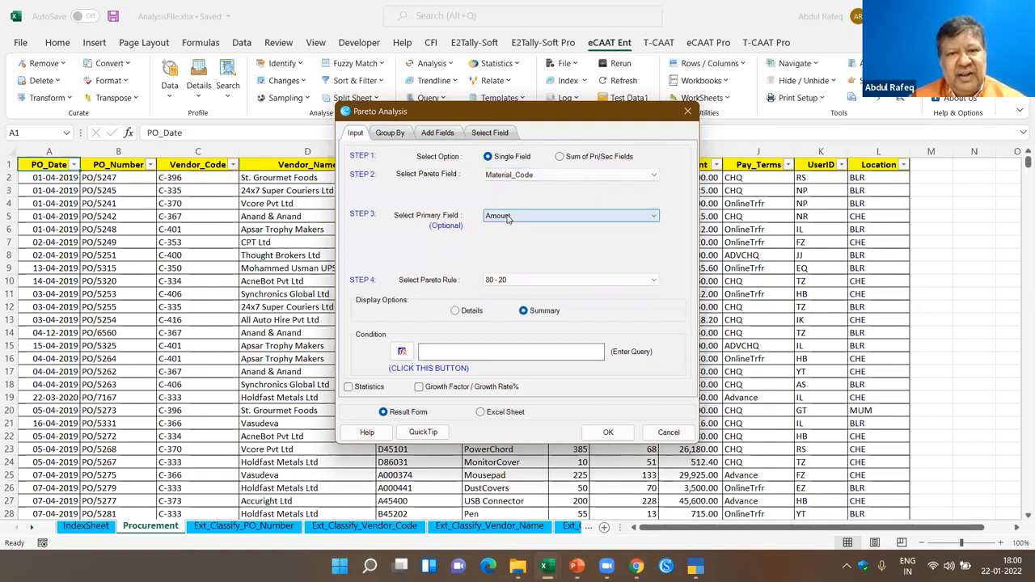
pyautogui.click(618, 433)
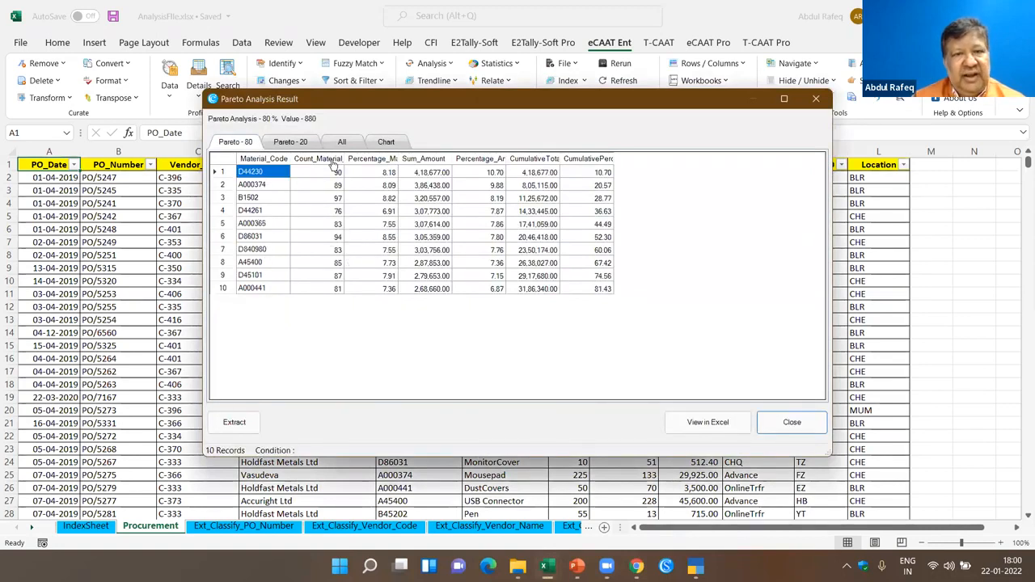
pyautogui.click(290, 142)
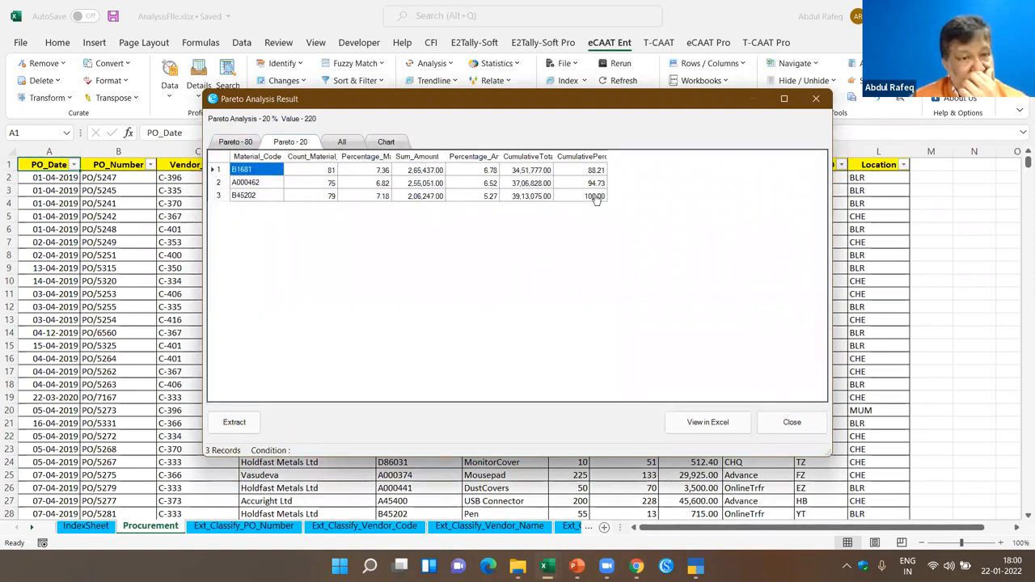
# Step: Close the Pareto analysis result and return to the vendor and material columns of the Procurement sheet
pyautogui.click(789, 424)
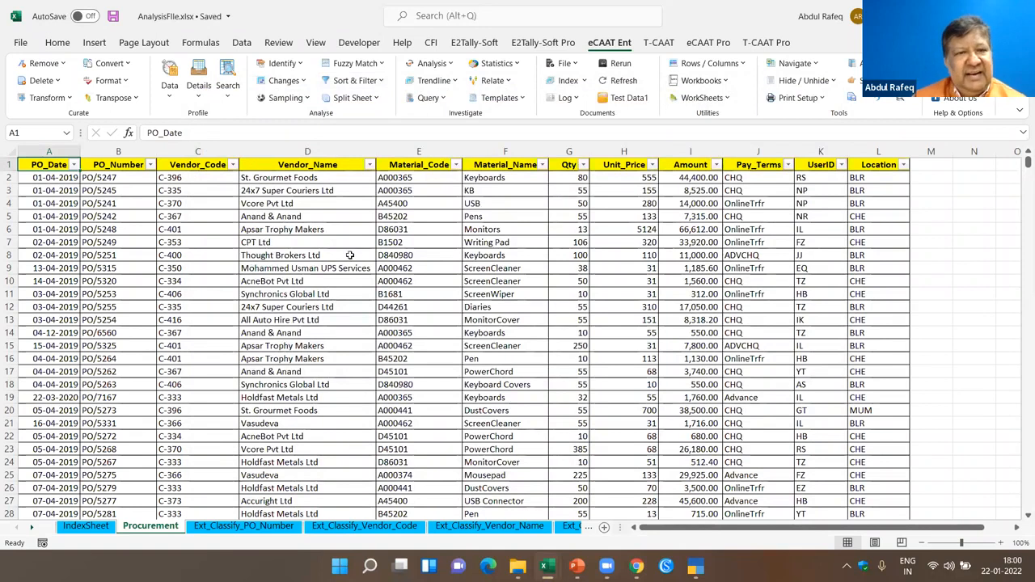
pyautogui.click(374, 267)
pyautogui.click(285, 203)
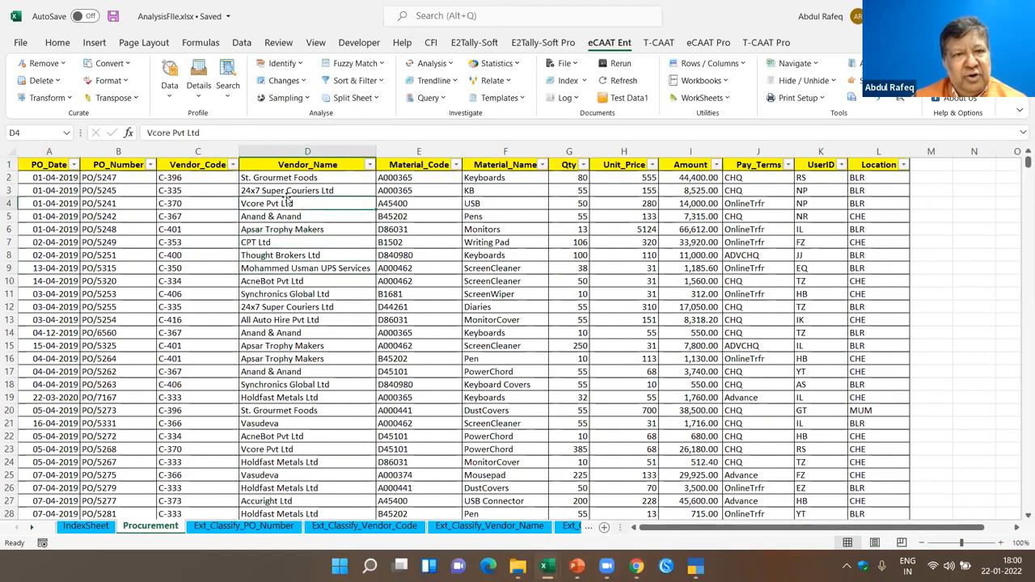
pyautogui.click(350, 234)
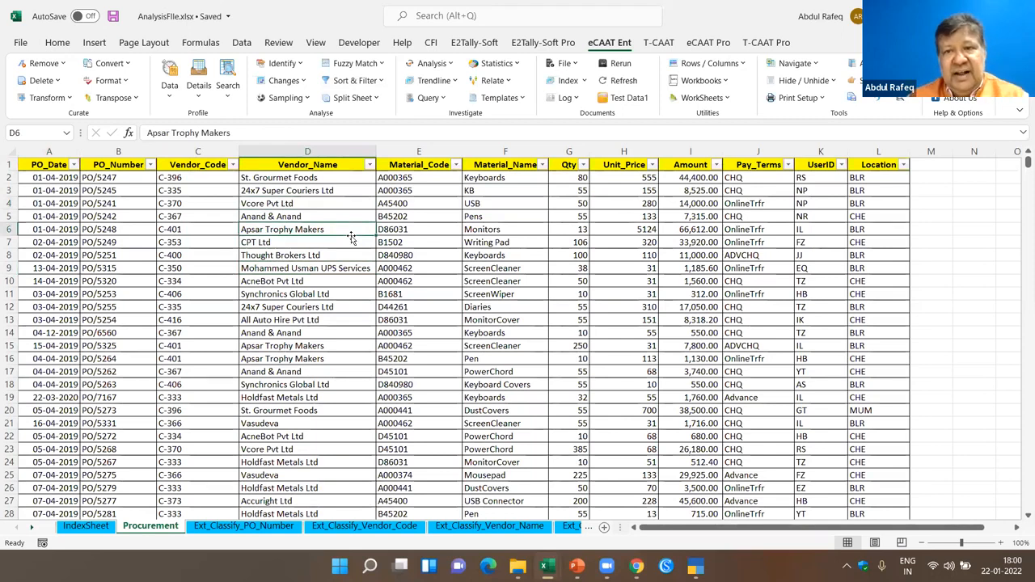
pyautogui.click(505, 180)
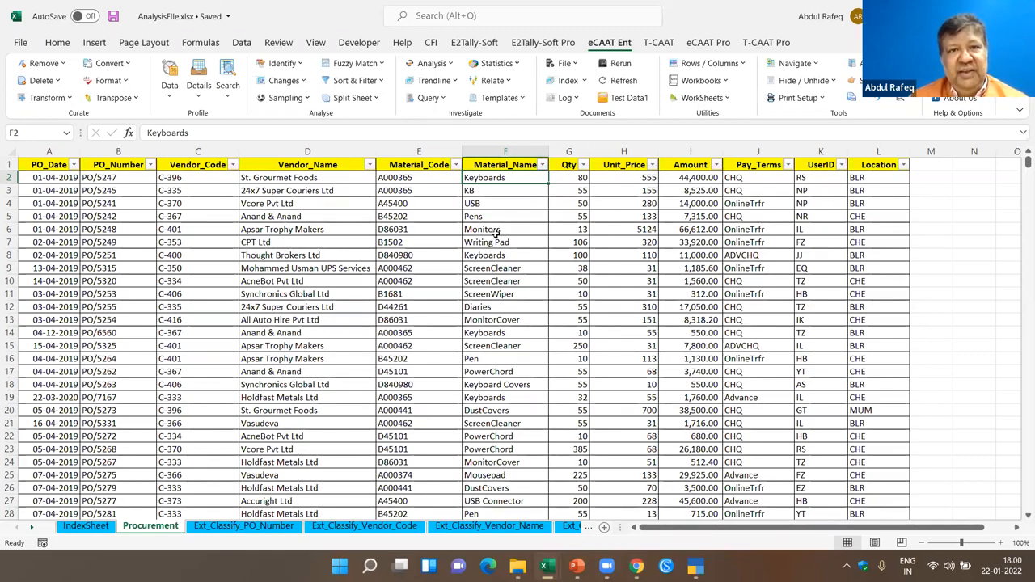
# Step: Run a Relative Size Factor analysis with Material_Name as the RSF field and Unit_Price as the numeric field
pyautogui.click(454, 66)
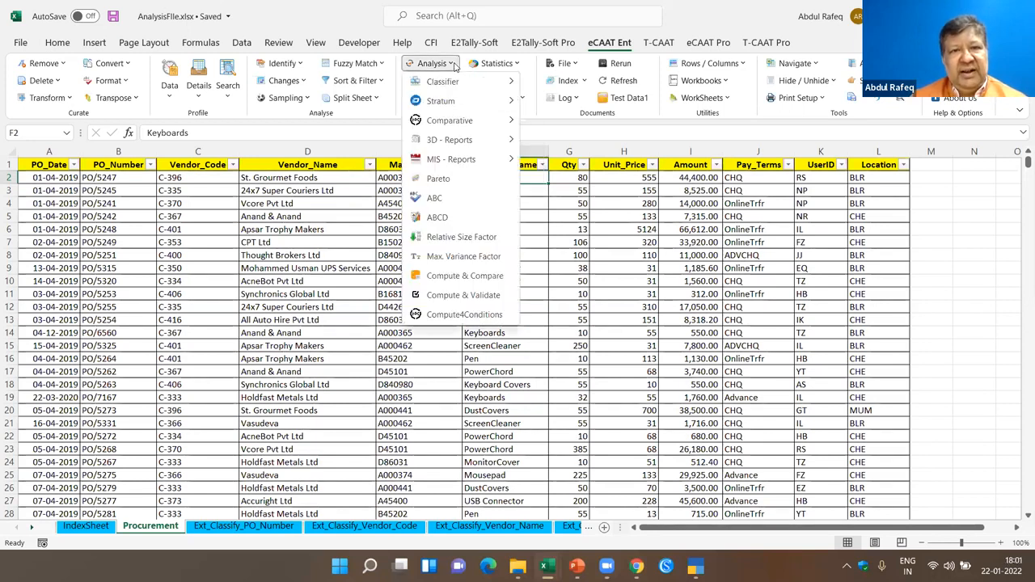
pyautogui.click(461, 237)
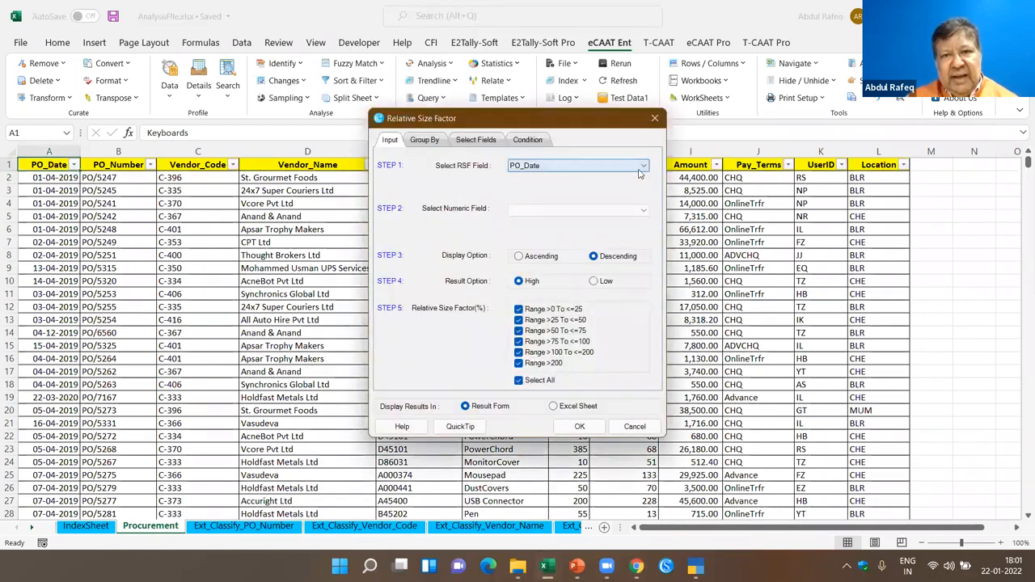
pyautogui.click(644, 166)
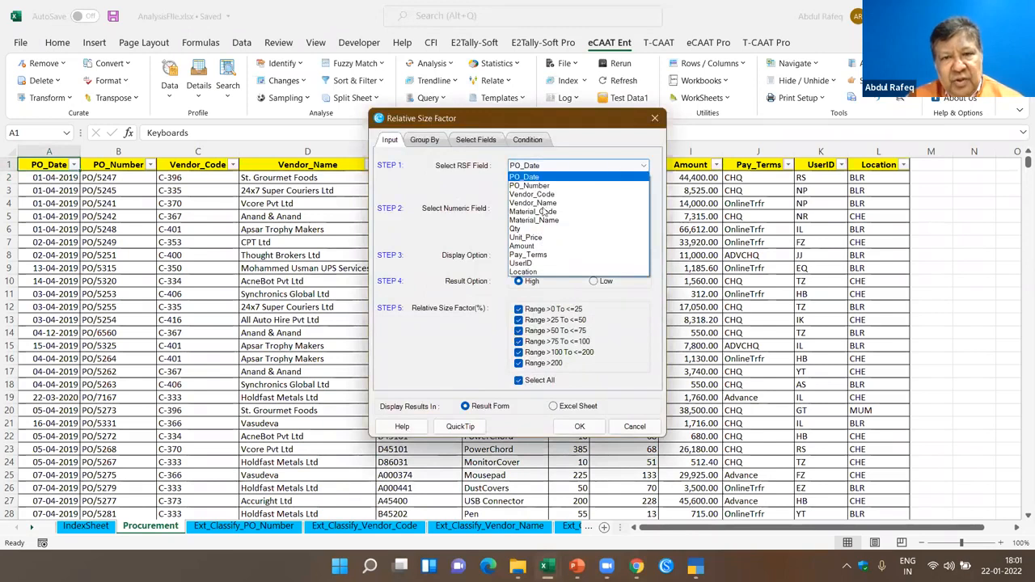
pyautogui.click(520, 230)
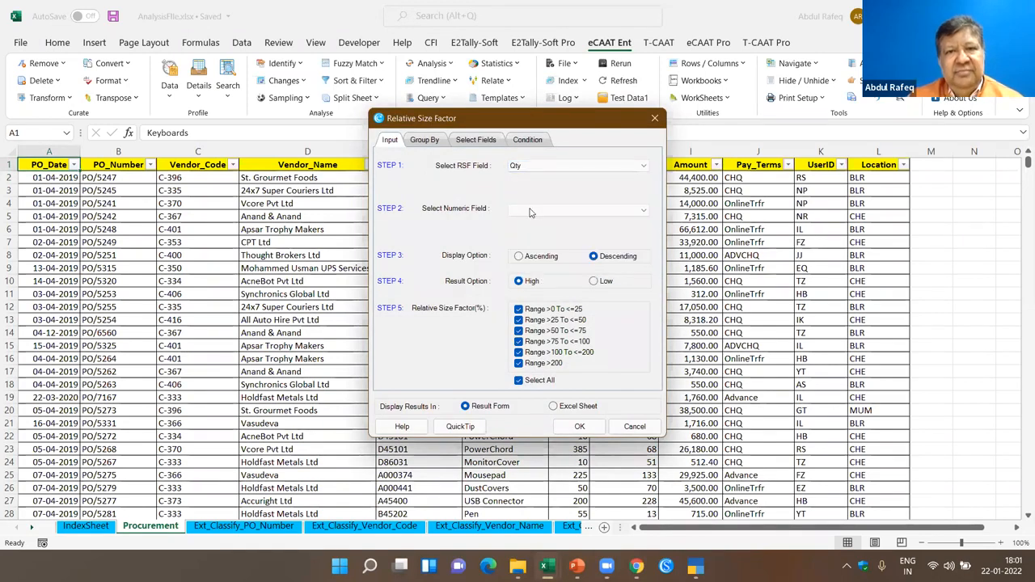
pyautogui.click(645, 166)
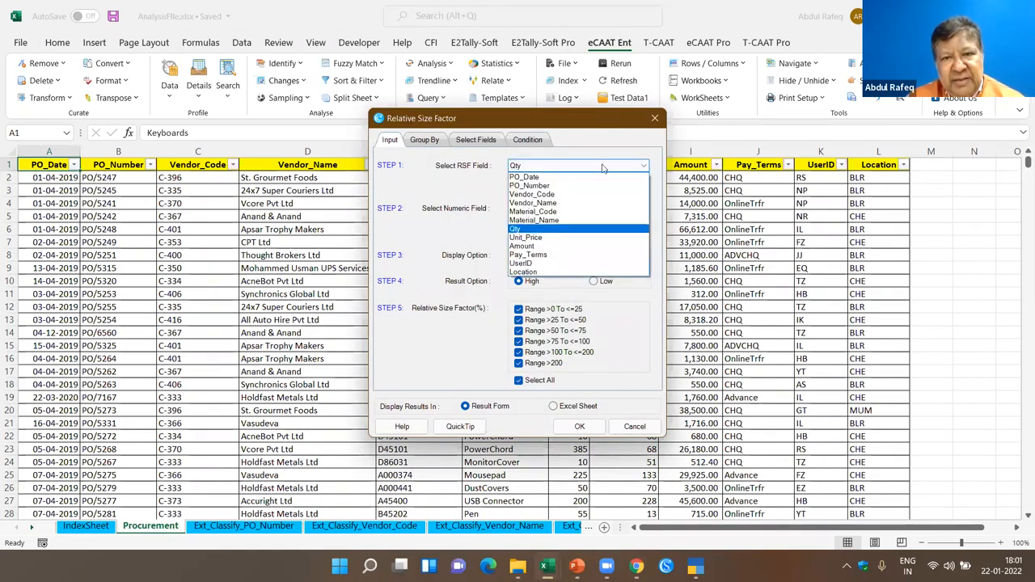
pyautogui.click(557, 221)
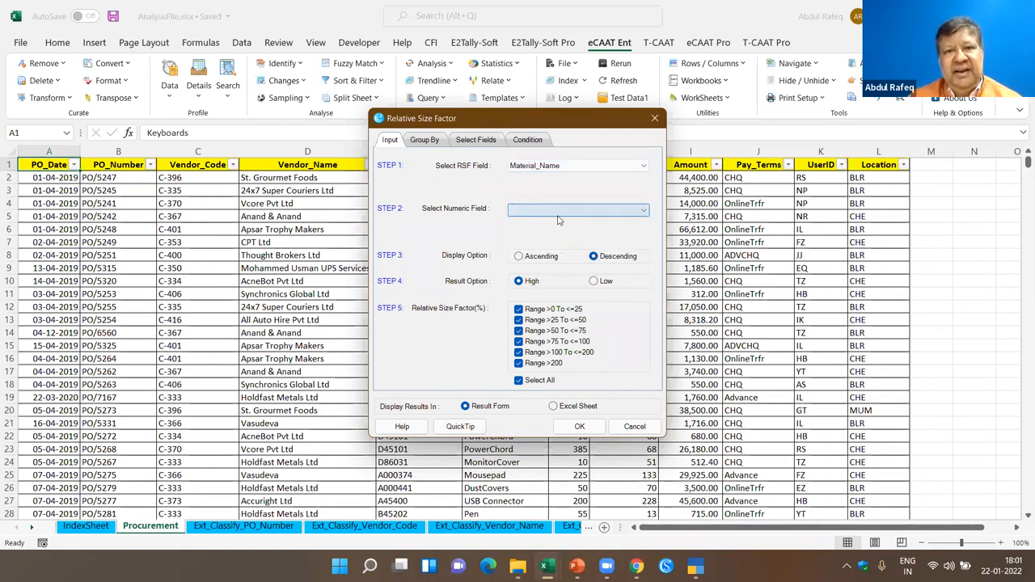
pyautogui.click(642, 212)
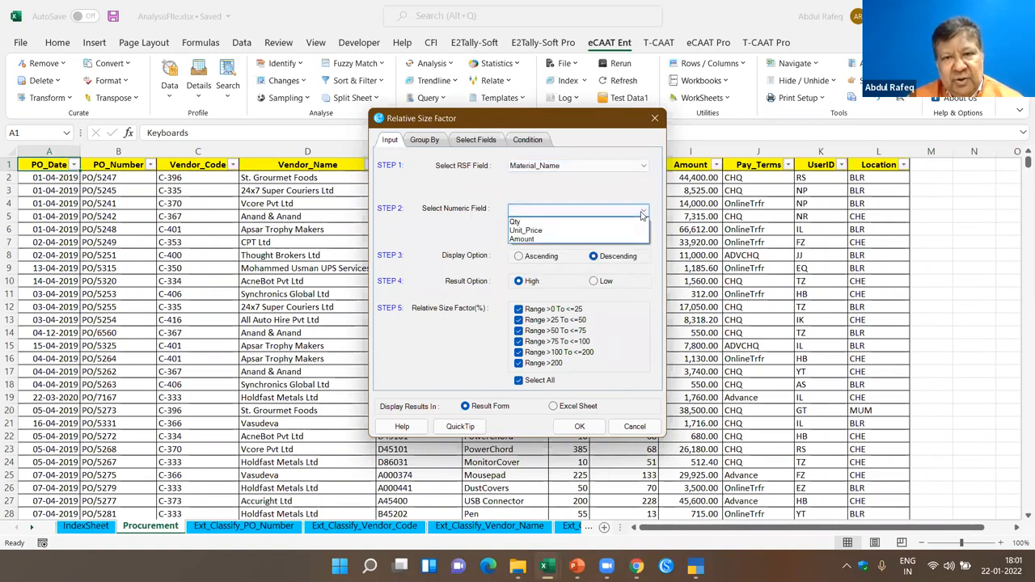
pyautogui.click(555, 232)
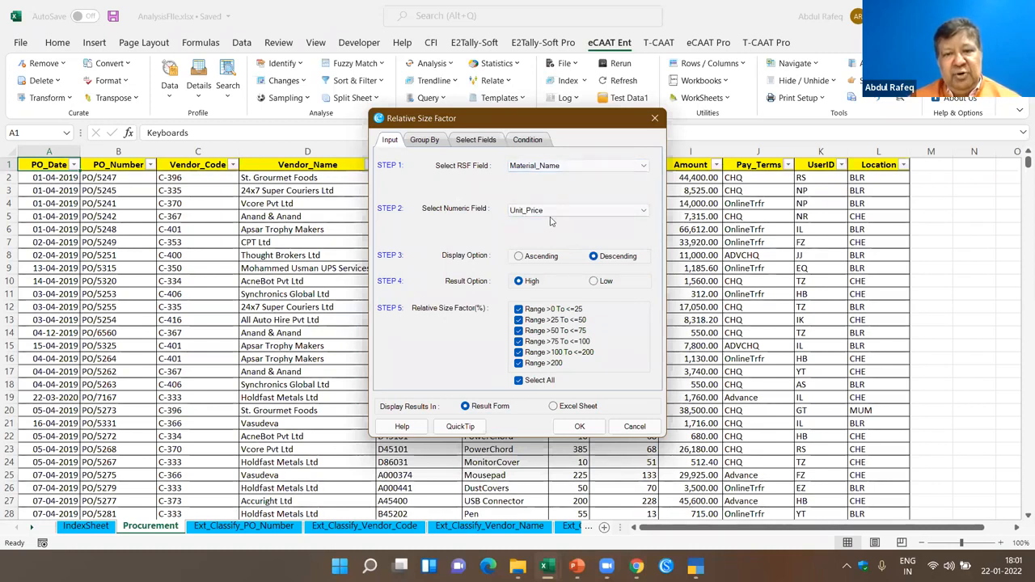
pyautogui.click(579, 426)
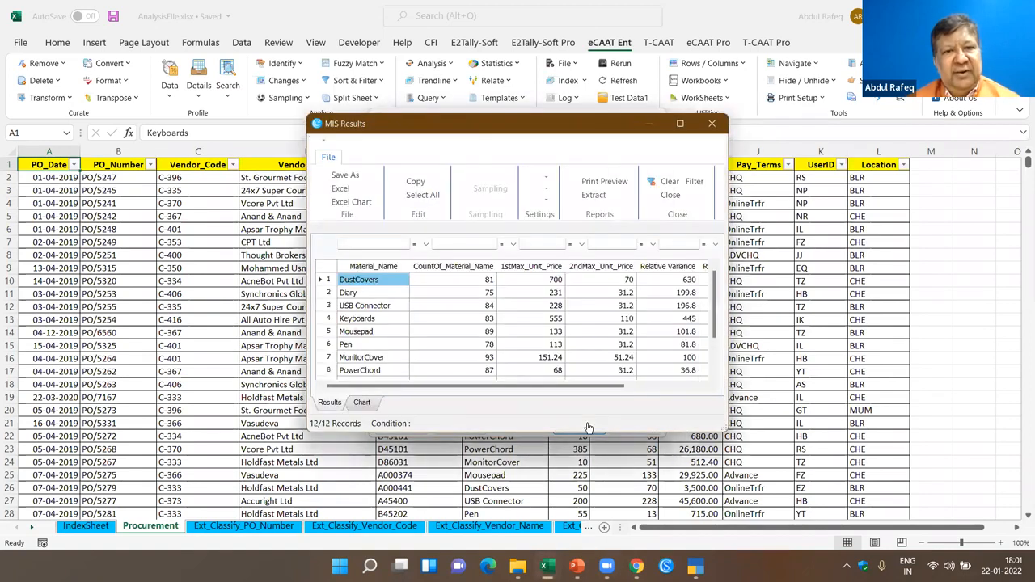
# Step: Maximize the Relative Size Factor results and examine the first and second maximum unit prices and relative variance for DustCovers
pyautogui.click(679, 124)
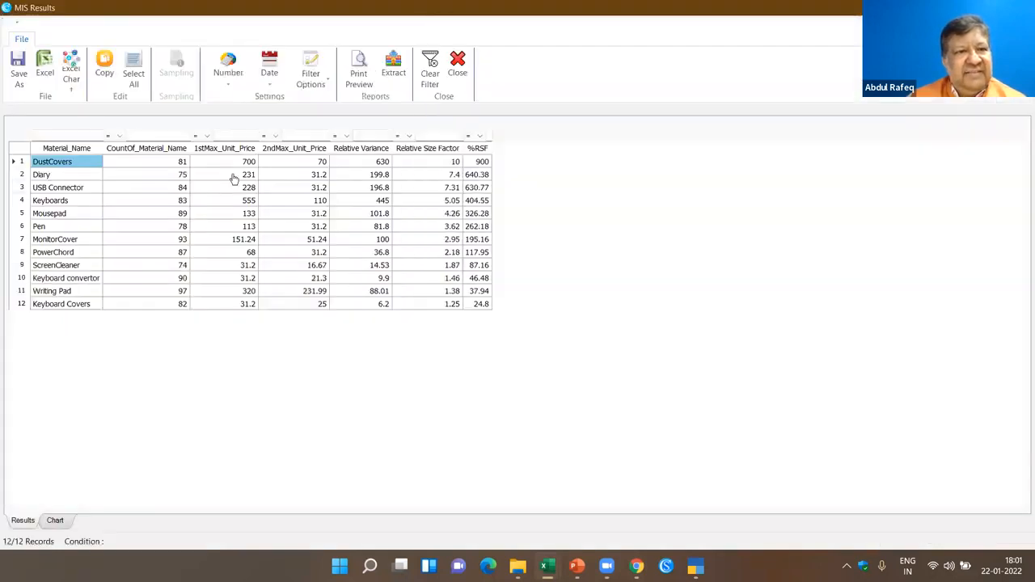
pyautogui.click(242, 162)
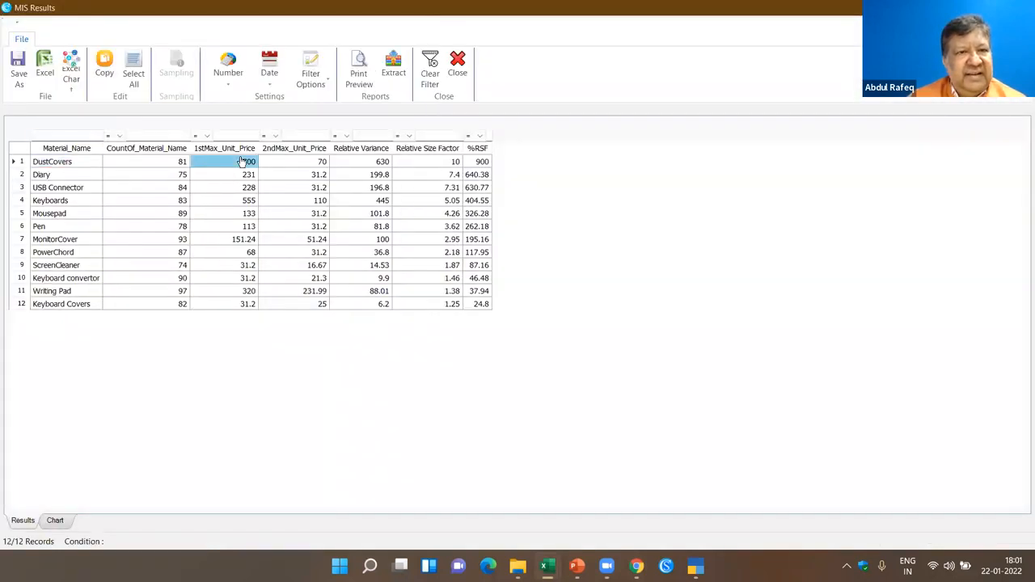
pyautogui.click(304, 164)
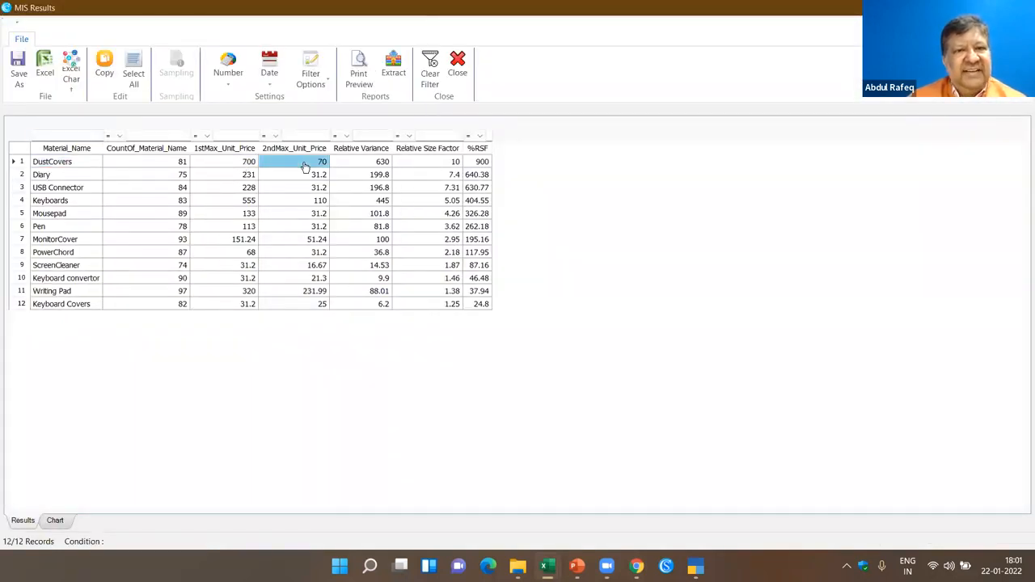
pyautogui.click(370, 164)
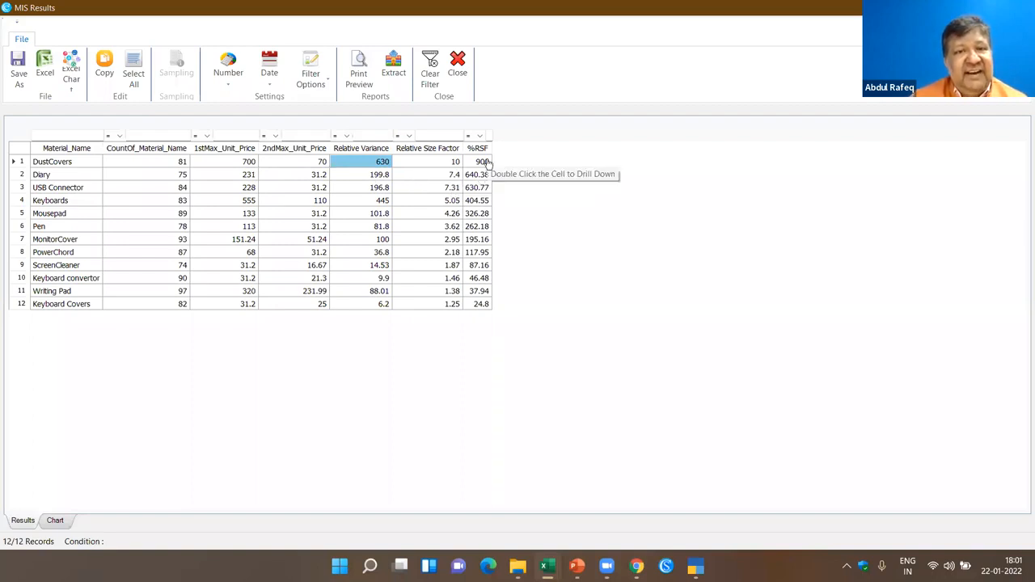
pyautogui.click(182, 177)
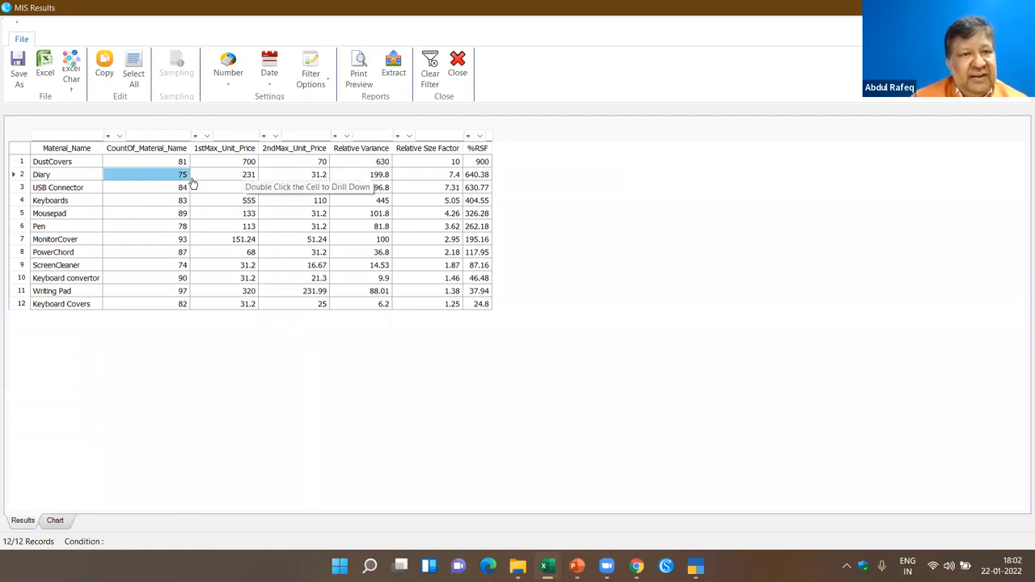
pyautogui.click(252, 165)
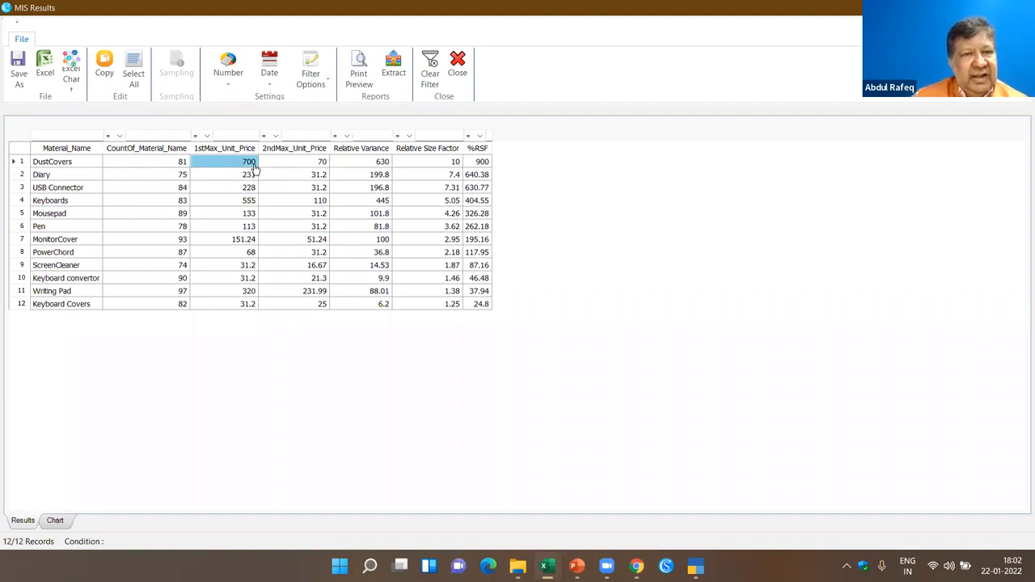
pyautogui.click(315, 162)
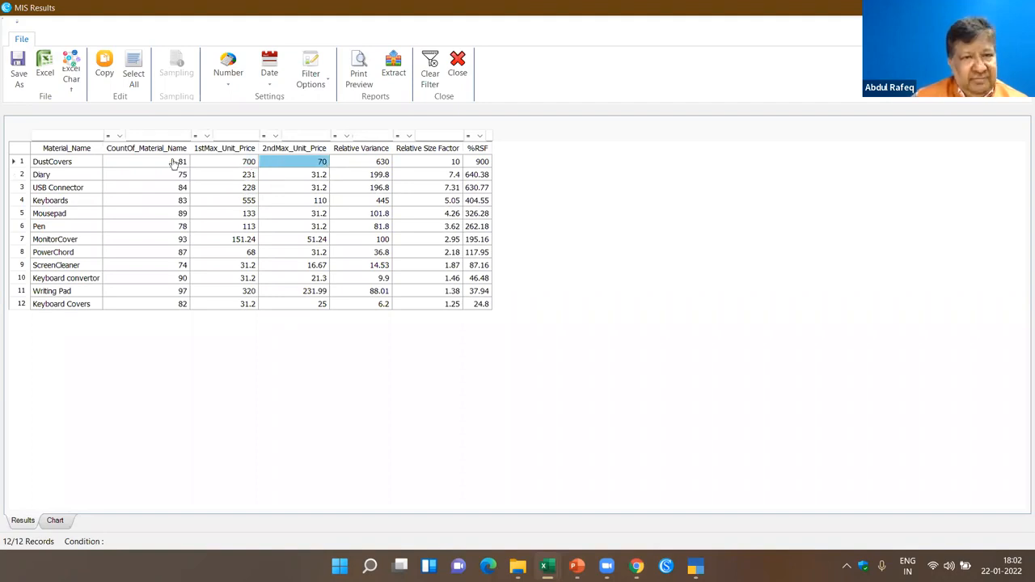
# Step: Drill down into the DustCovers purchase records, maximize them, and show the summary statistics of the Unit_Price column
pyautogui.click(197, 163)
pyautogui.doubleClick(197, 163)
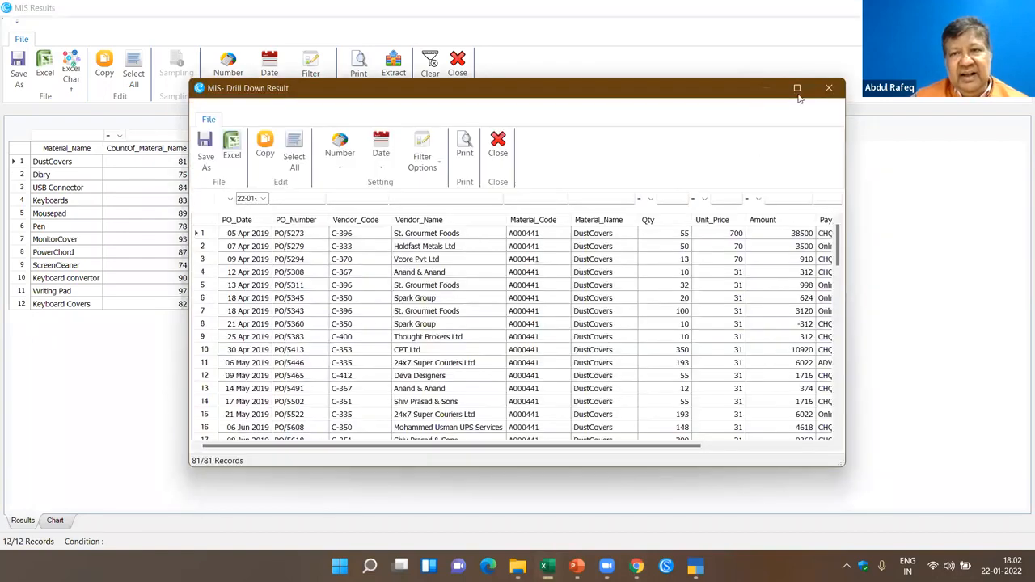
pyautogui.click(796, 89)
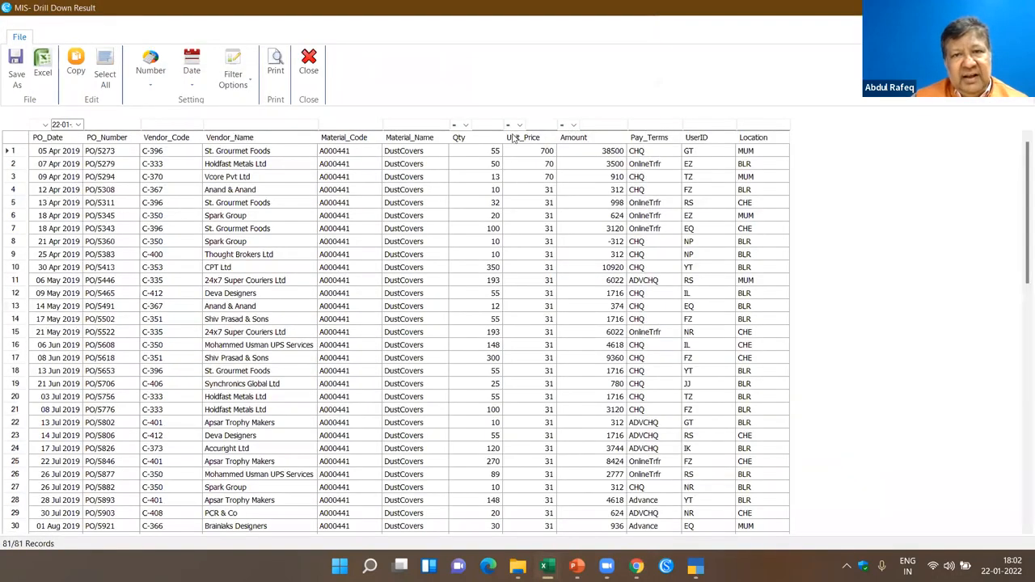
pyautogui.click(522, 138)
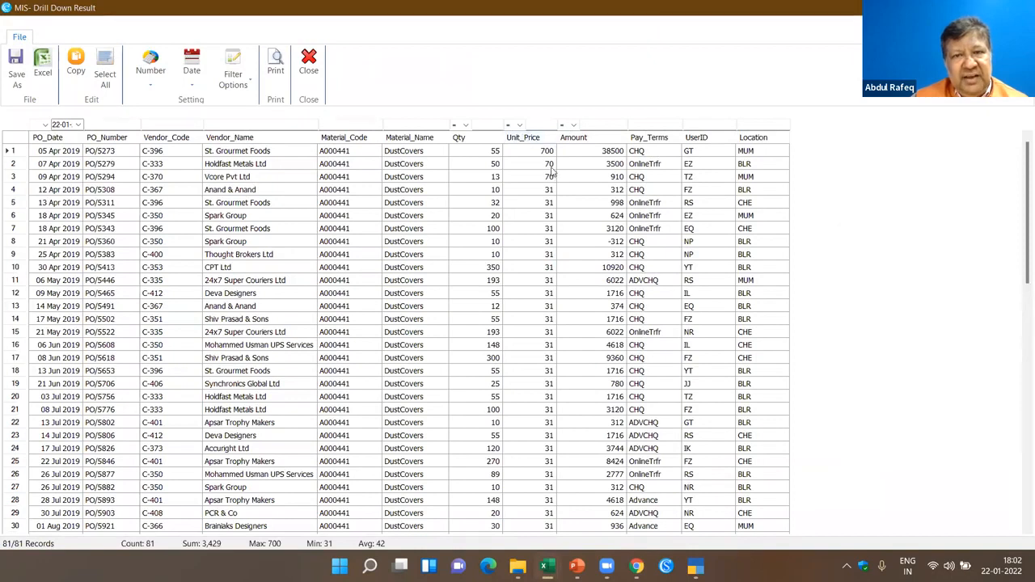
# Step: Examine the first DustCovers record's quantity, amount, vendor, user ID and location, and compare the unit prices of the following records
pyautogui.click(490, 155)
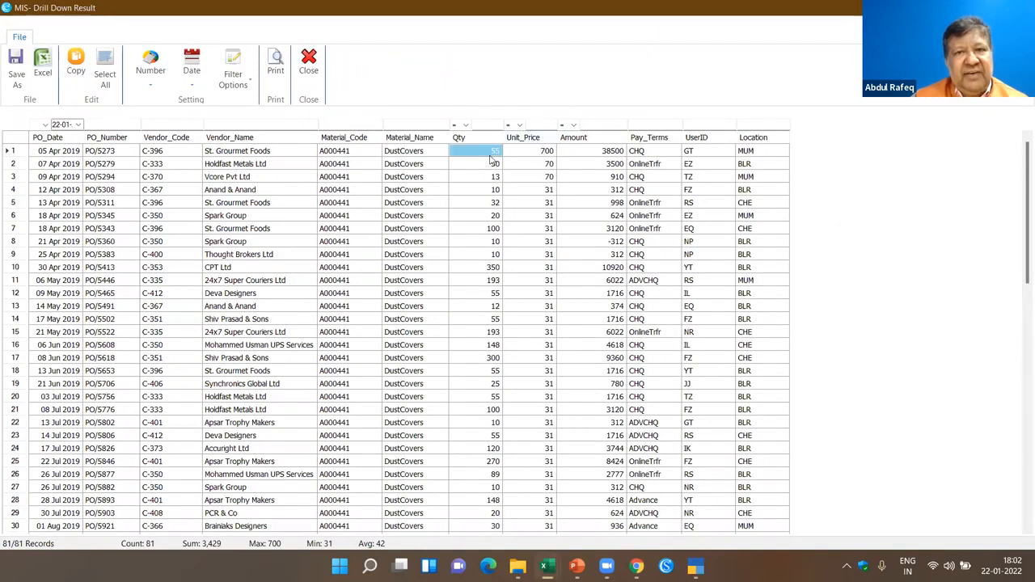
pyautogui.click(558, 154)
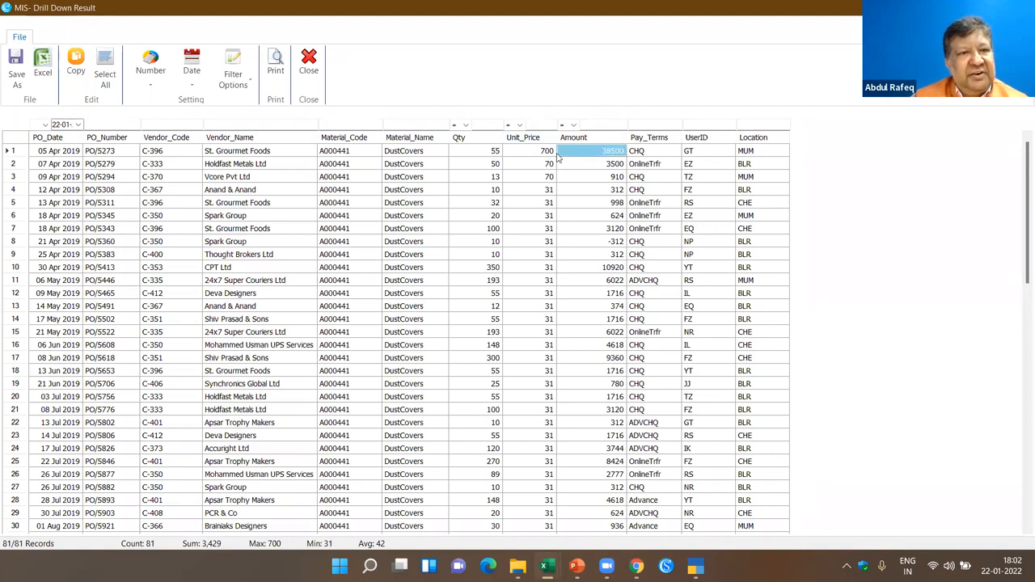
pyautogui.click(236, 154)
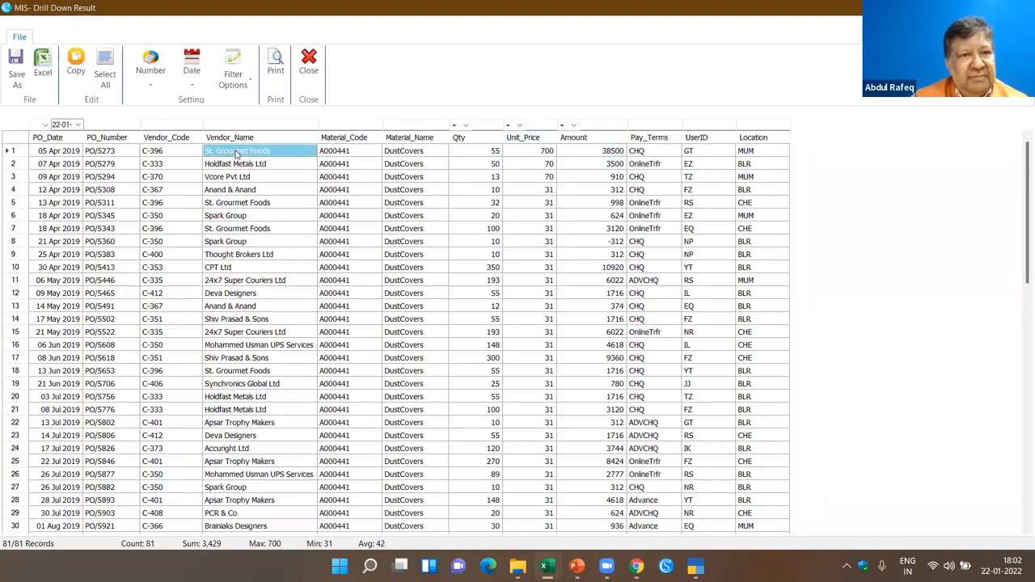
pyautogui.click(706, 154)
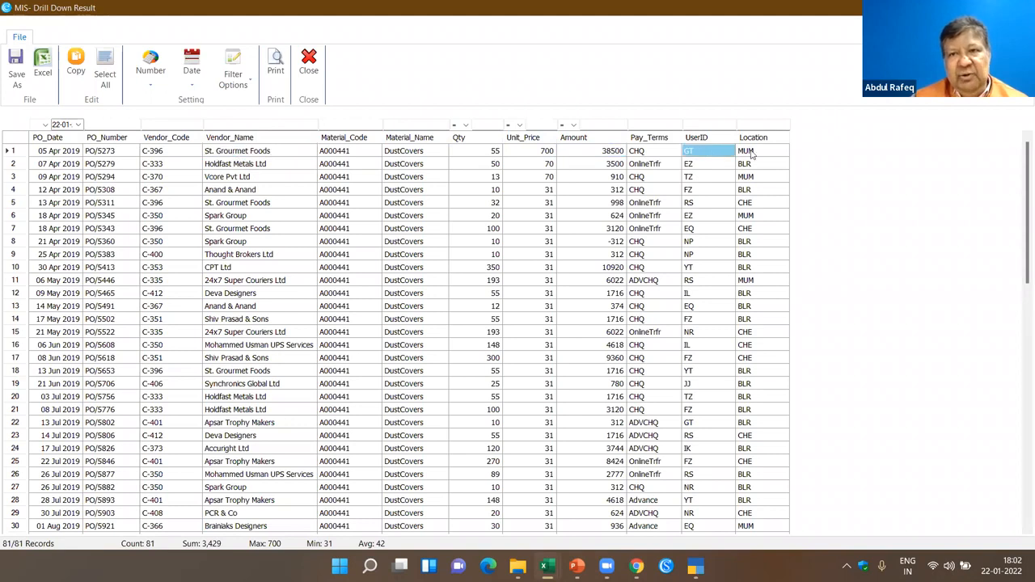
pyautogui.click(752, 154)
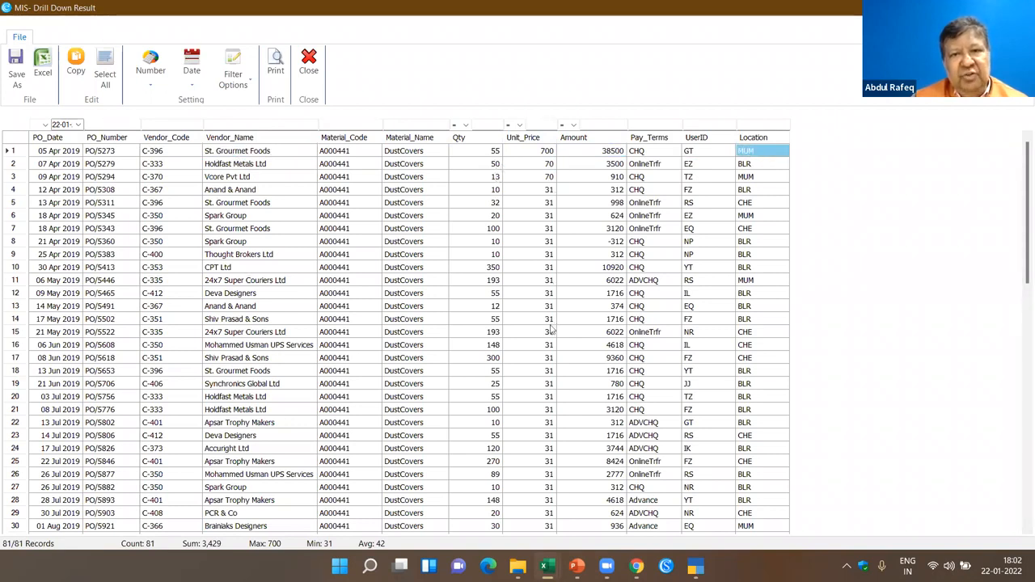
pyautogui.click(550, 166)
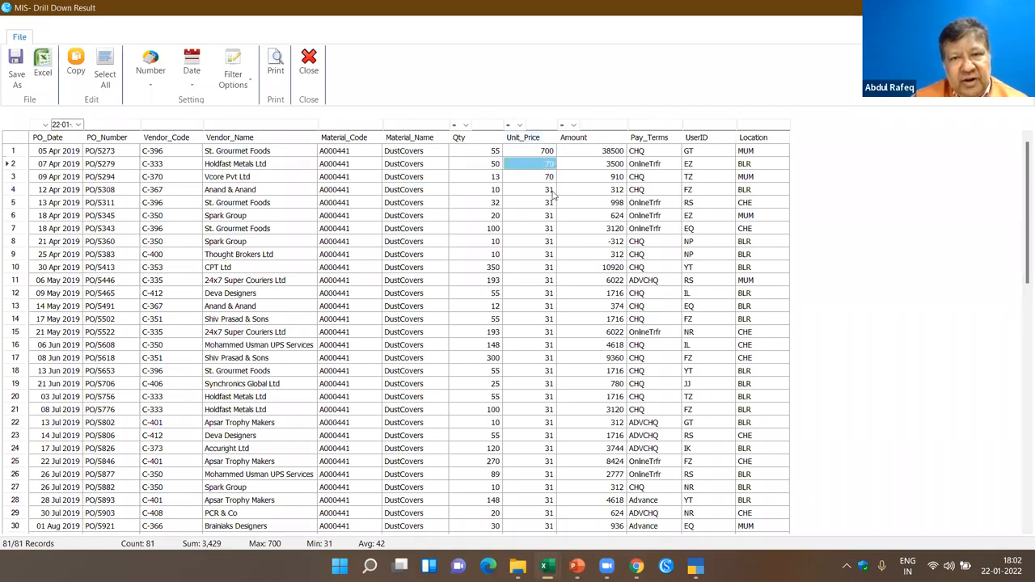
pyautogui.click(549, 191)
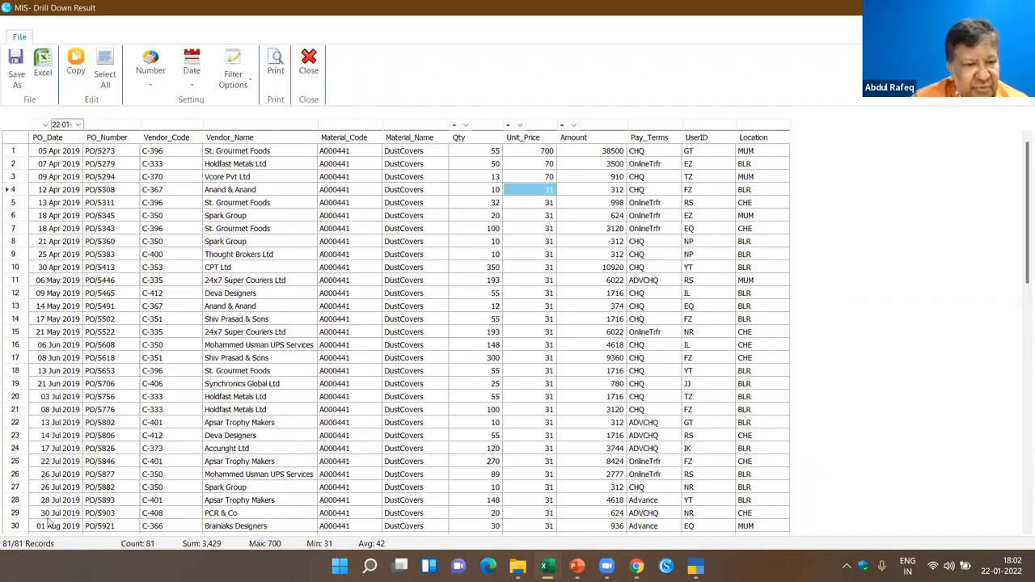
# Step: Filter the DustCovers records to unit prices greater than 35, and close both the drill-down and the analysis results
pyautogui.click(520, 126)
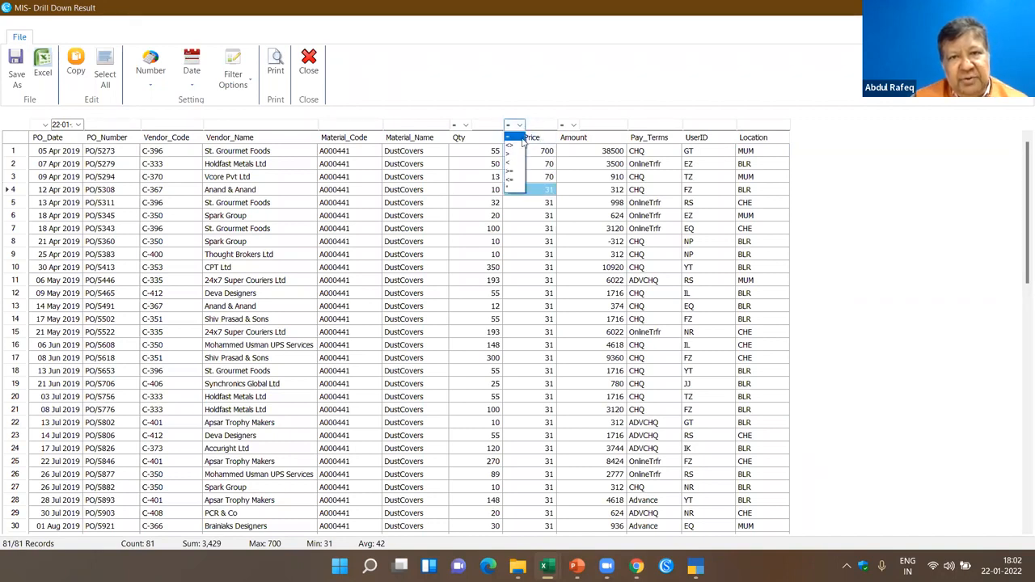
pyautogui.click(521, 153)
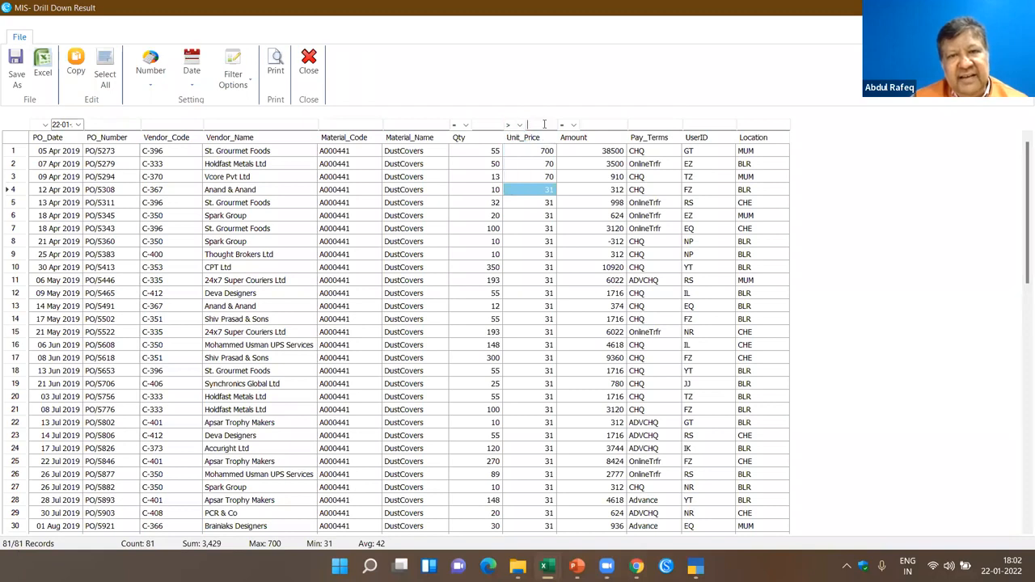
pyautogui.write('35')
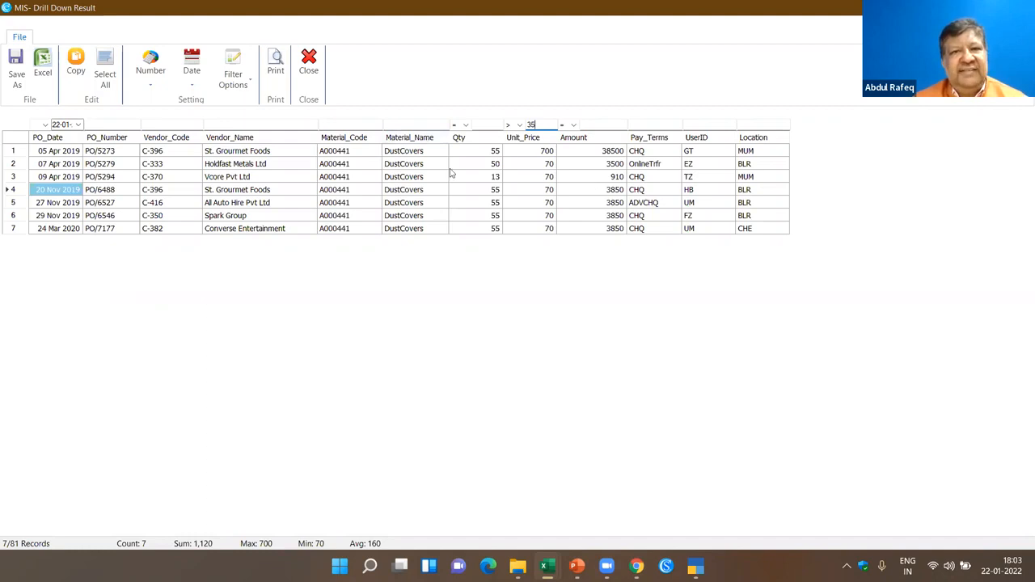
pyautogui.click(309, 69)
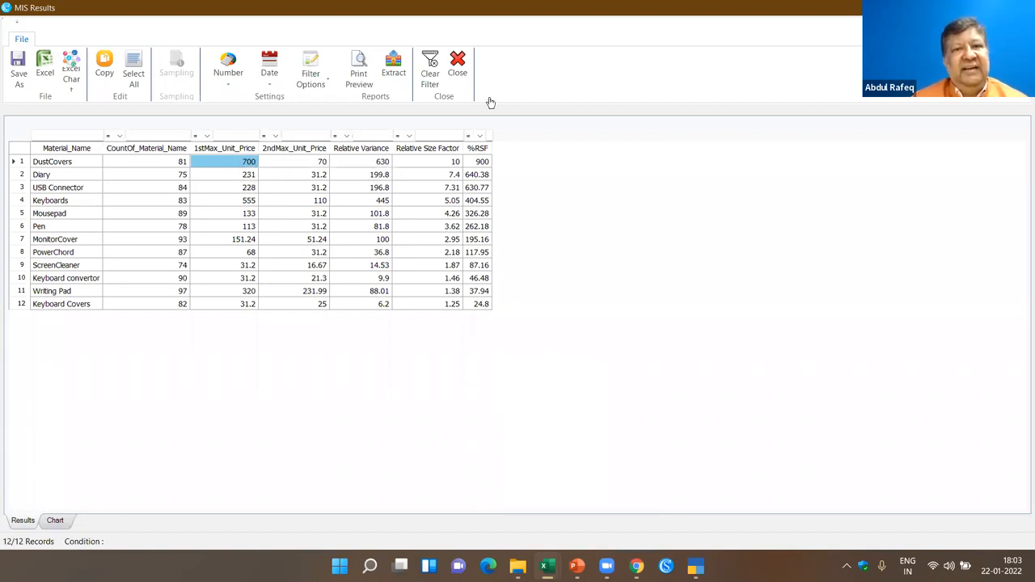
pyautogui.click(456, 74)
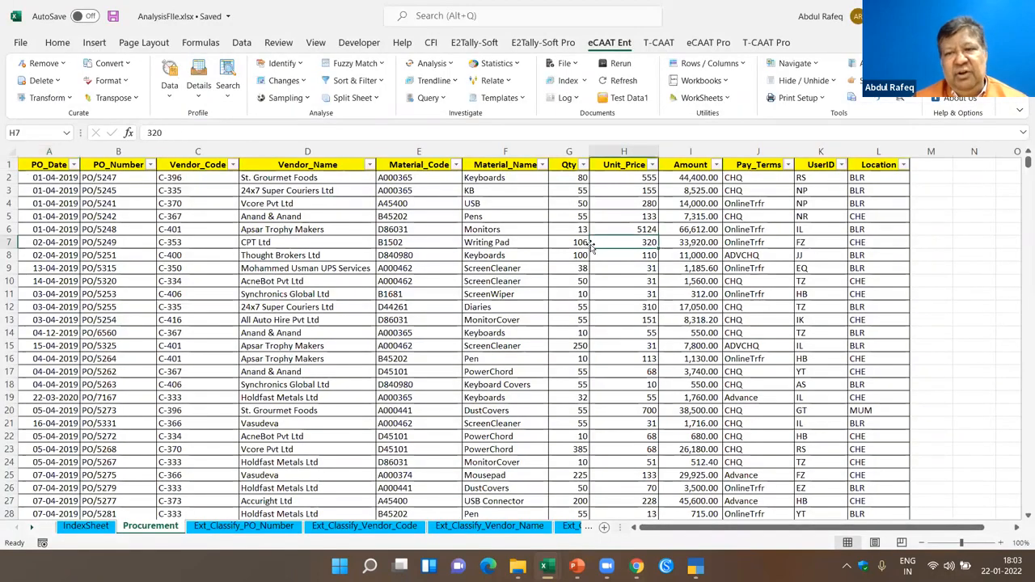
# Step: Run a Maximum Variance Factor analysis on the Procurement sheet with Material_Code as the MVF field and Unit_Price as the numeric field
pyautogui.click(449, 64)
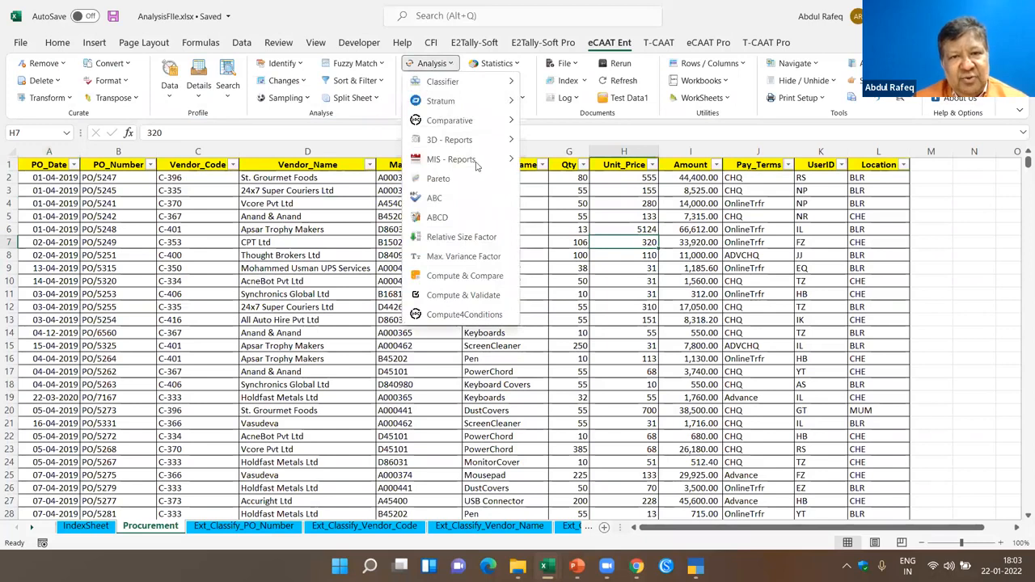
pyautogui.click(499, 257)
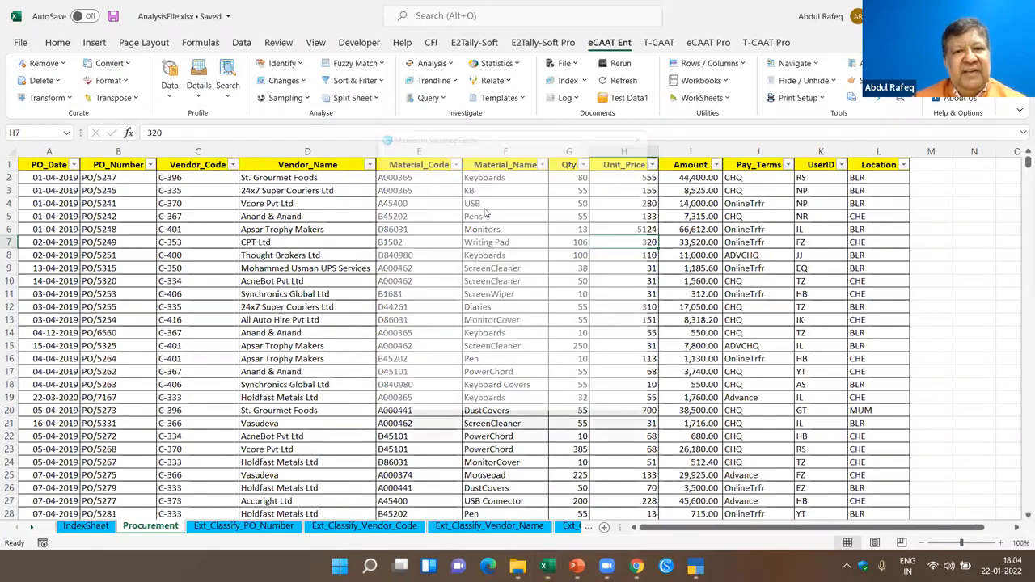
pyautogui.click(610, 183)
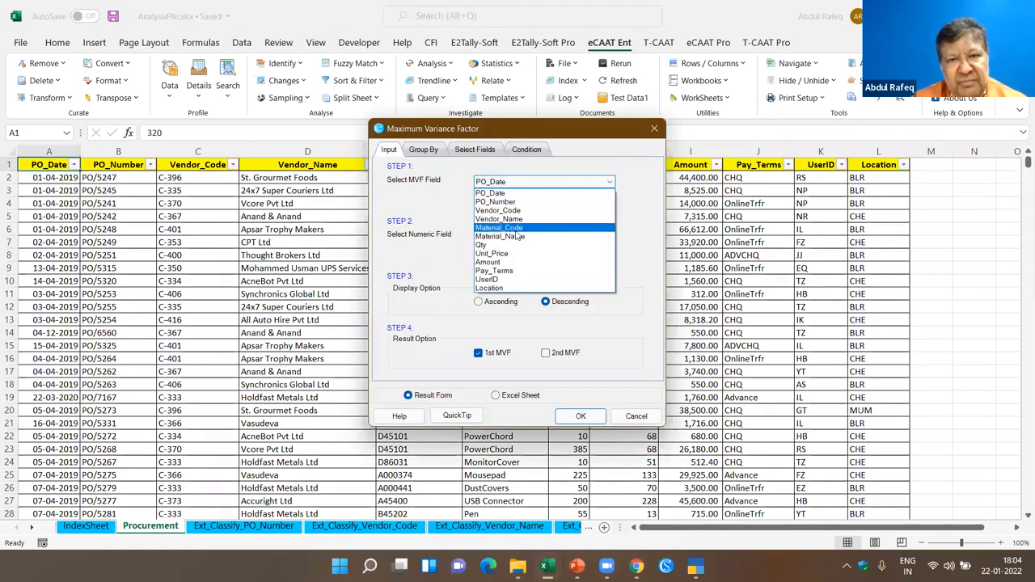
pyautogui.click(516, 230)
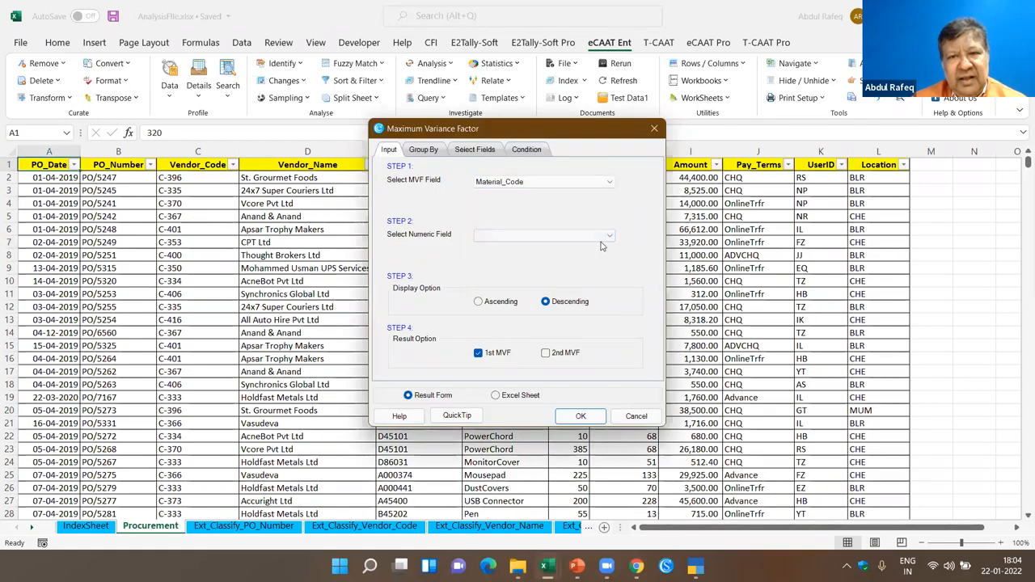
pyautogui.click(610, 236)
pyautogui.click(553, 257)
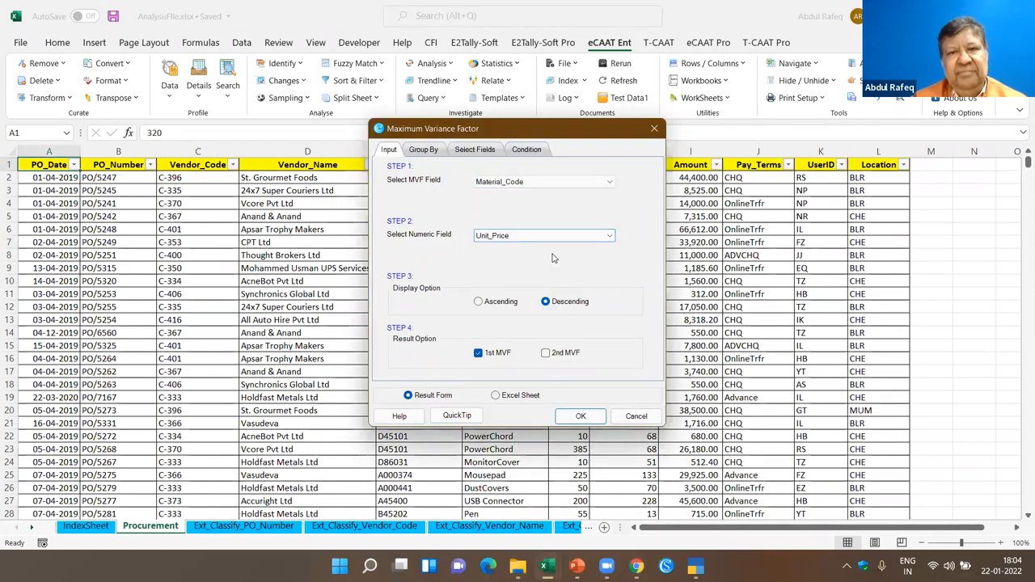
pyautogui.click(576, 418)
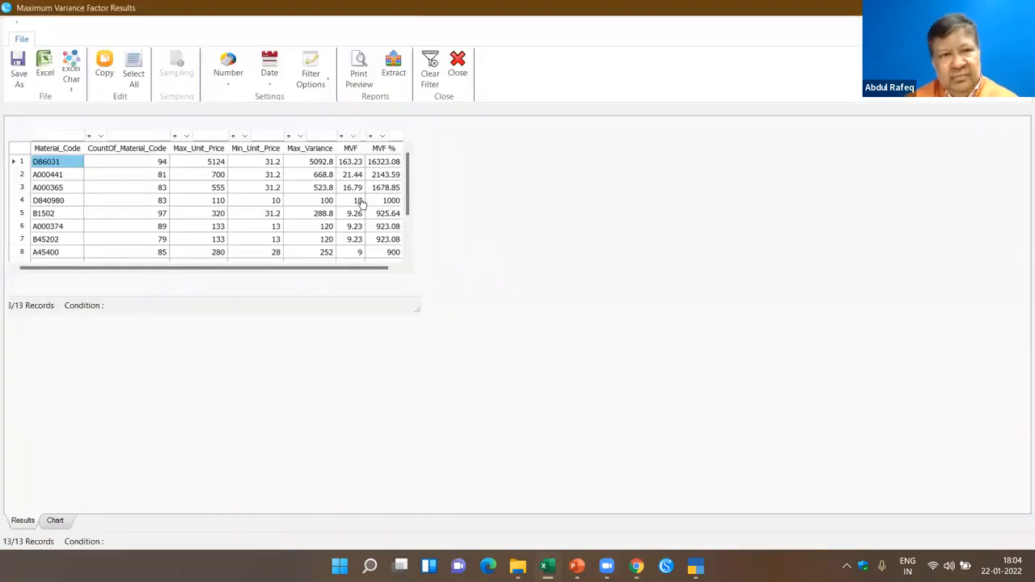
# Step: Maximize the Maximum Variance Factor results and examine the maximum unit price, minimum unit price and maximum variance of material D86031
pyautogui.click(680, 123)
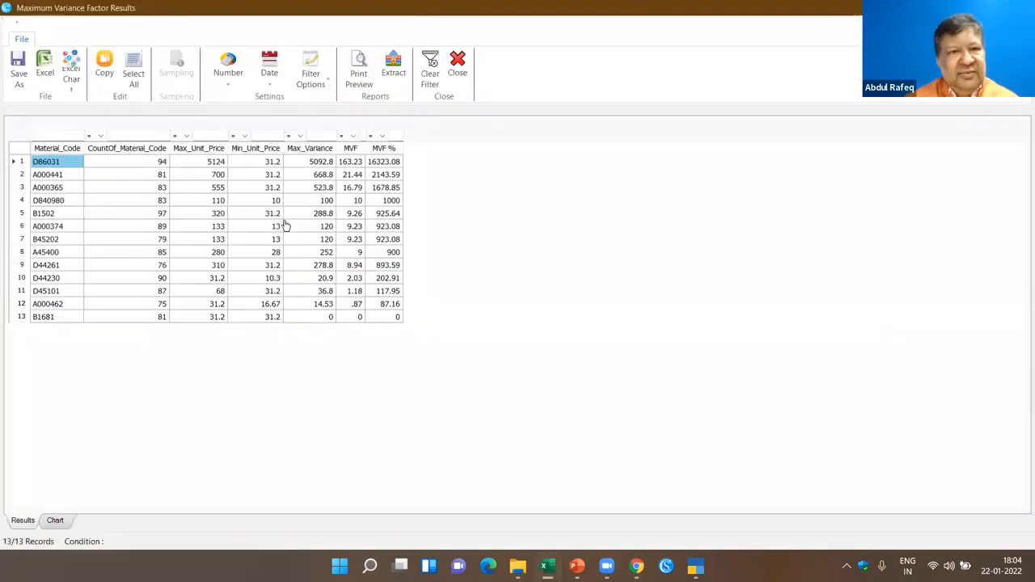
pyautogui.click(217, 162)
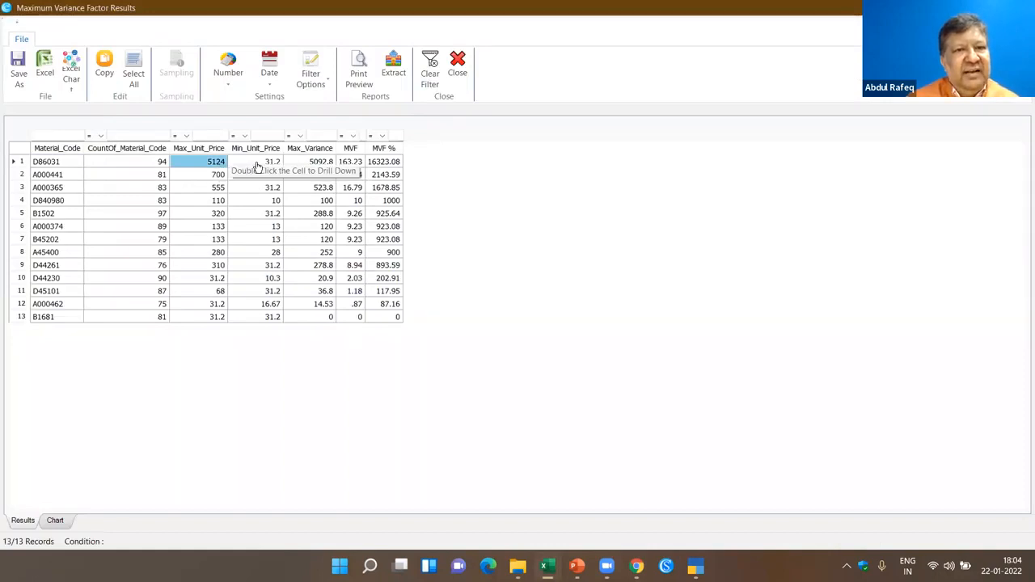
pyautogui.click(257, 162)
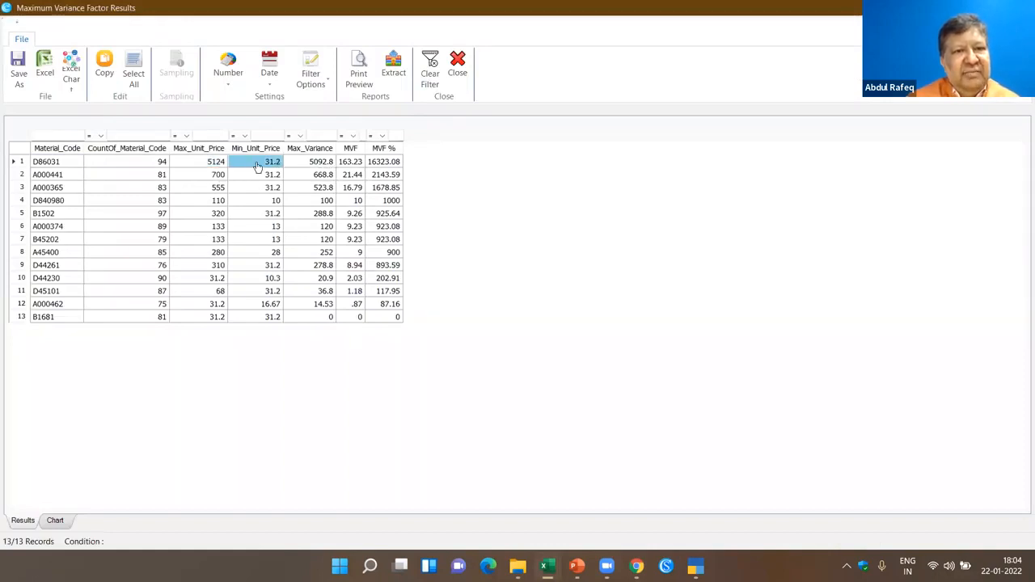
pyautogui.click(313, 168)
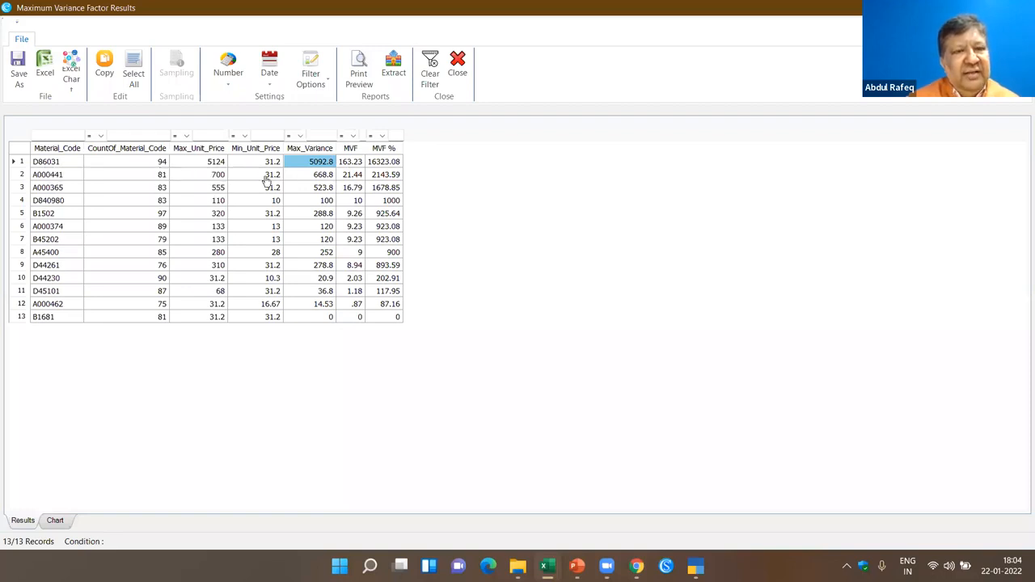
pyautogui.click(217, 164)
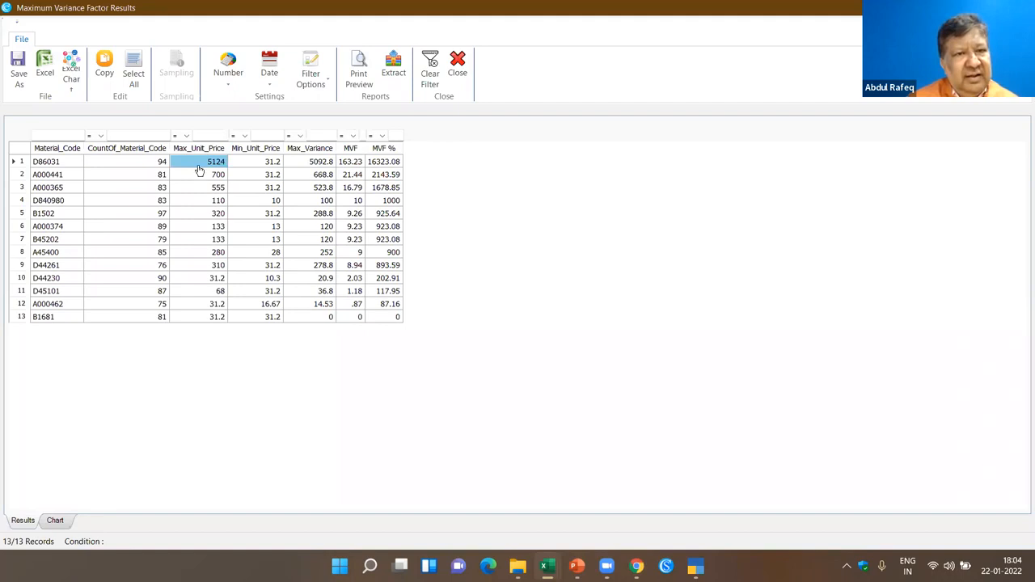
# Step: Drill down into the D86031 purchase records, view them maximized, and close both the drill-down and the analysis results
pyautogui.doubleClick(198, 167)
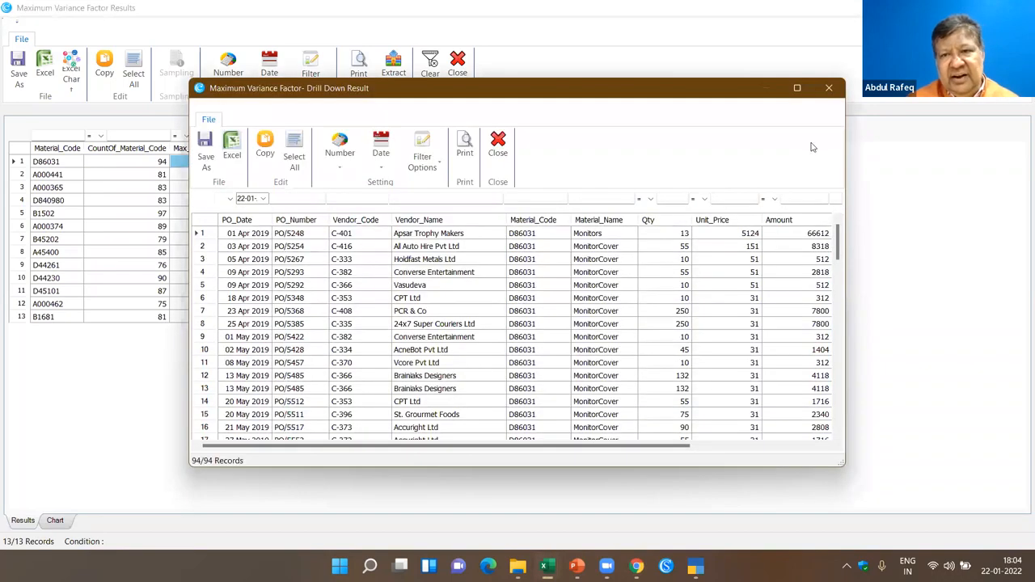
pyautogui.click(797, 88)
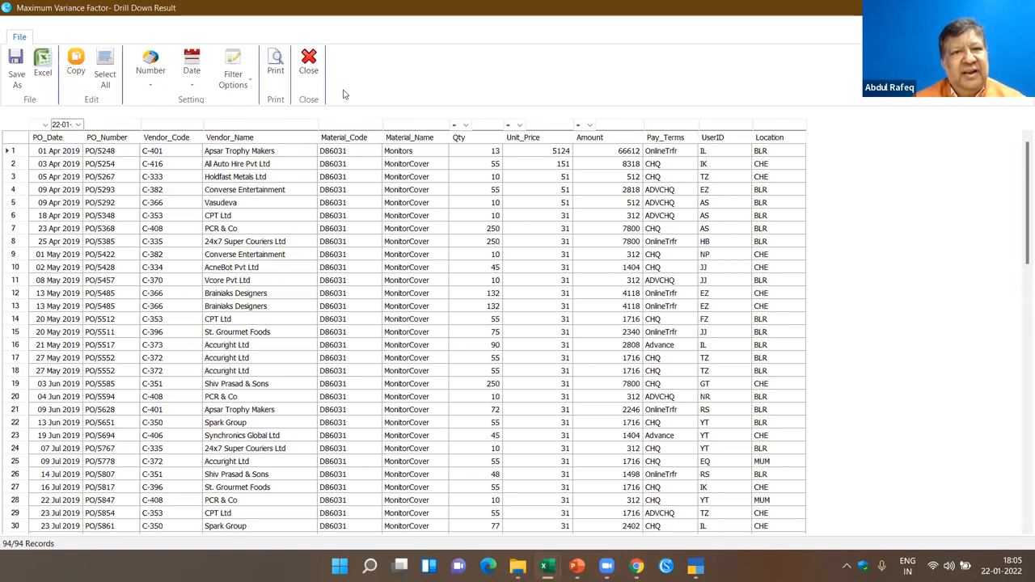
pyautogui.click(311, 80)
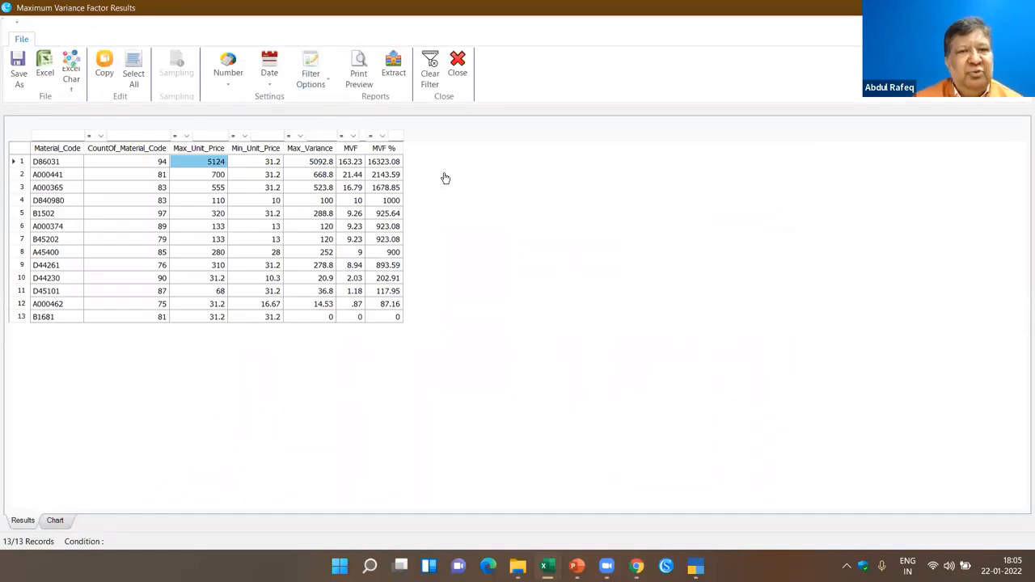
pyautogui.click(458, 77)
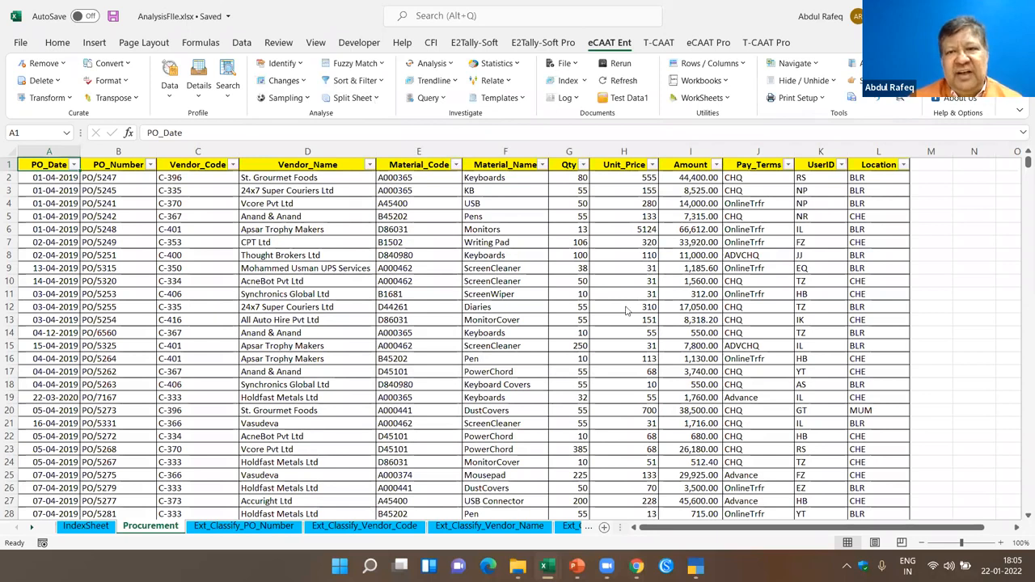
# Step: Split the Procurement sheet by group into a separate workbook with one sheet per Material_Code
pyautogui.click(418, 255)
pyautogui.click(352, 97)
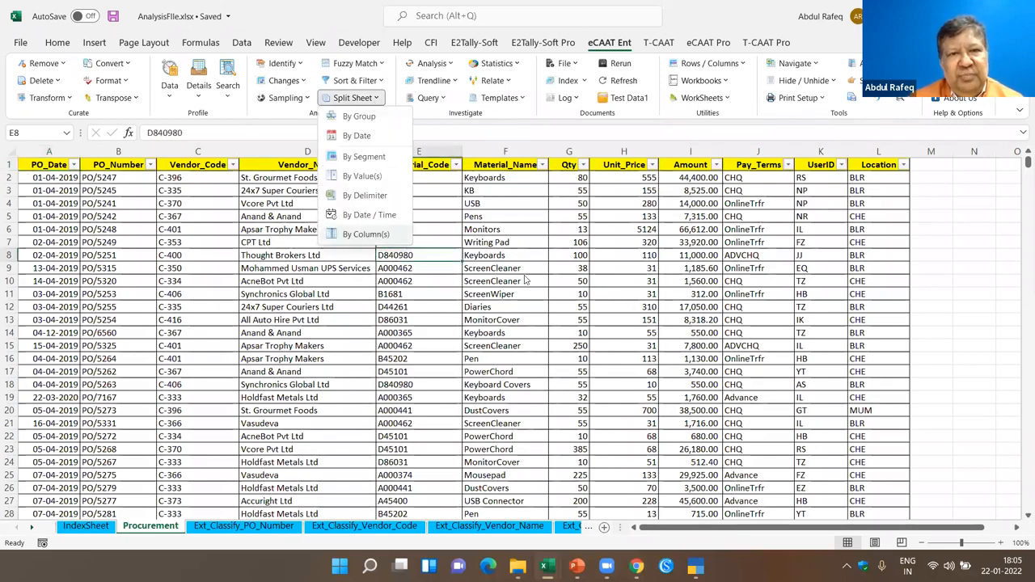
pyautogui.click(376, 116)
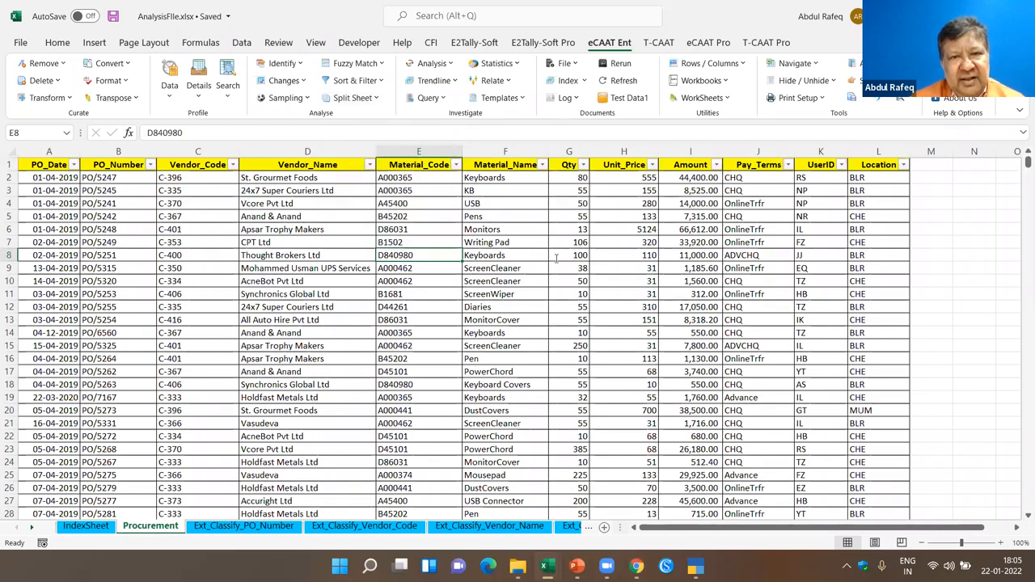
pyautogui.click(500, 212)
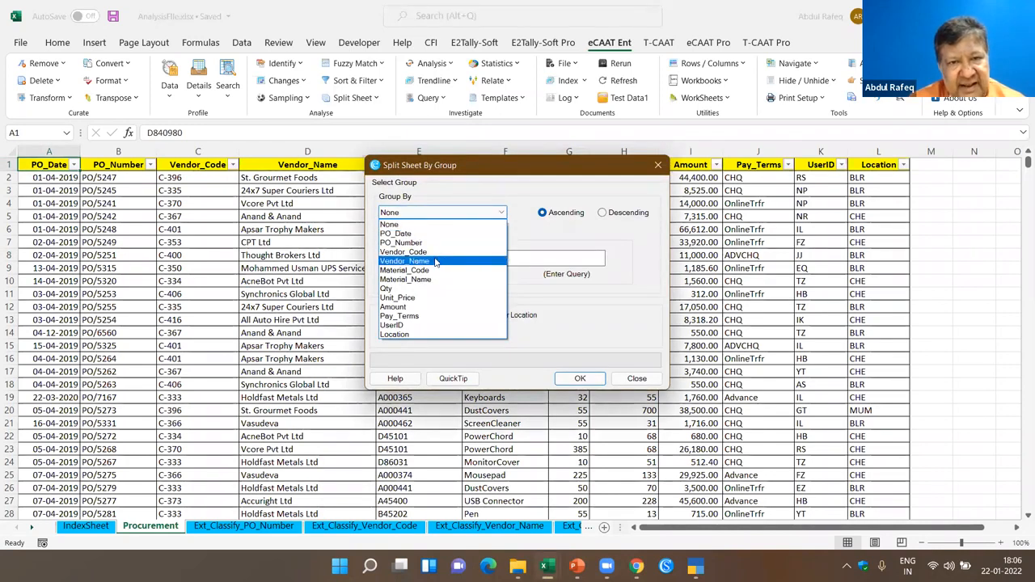
pyautogui.click(429, 270)
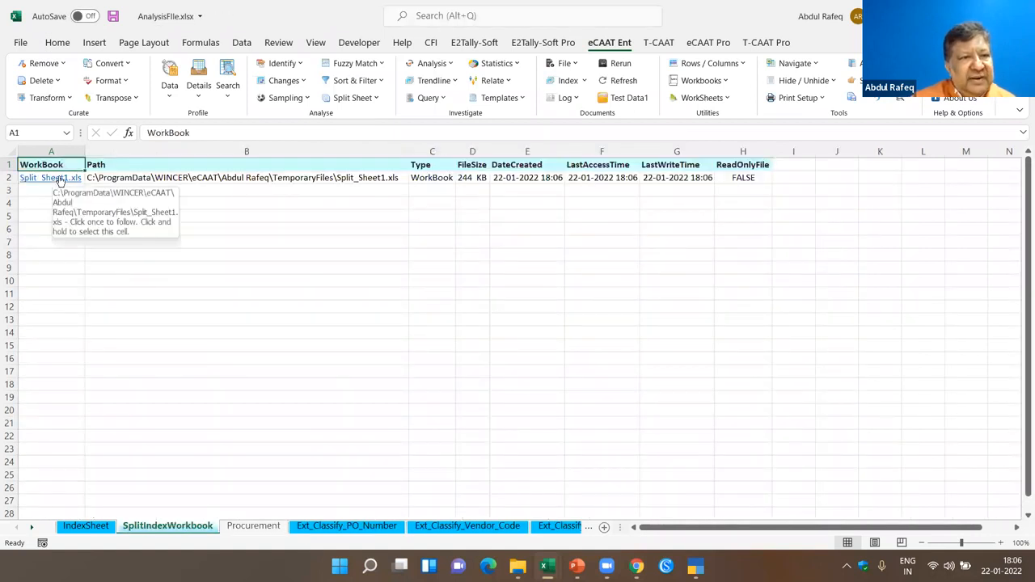
# Step: Open the Split_Sheet1.xls workbook, look through the D86031, D840980 and D45101 sheets, and return to its index sheet
pyautogui.click(58, 178)
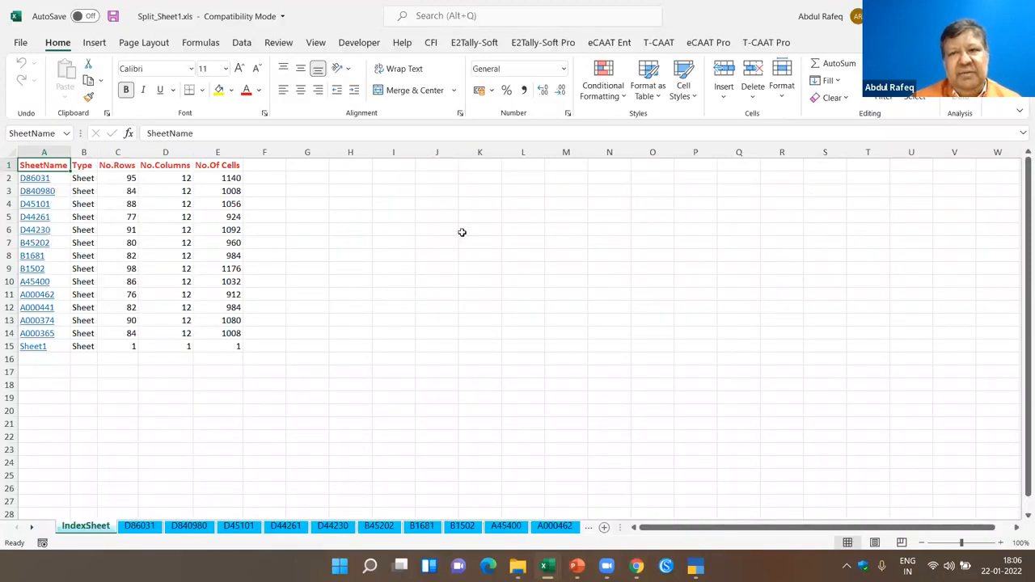
pyautogui.click(40, 178)
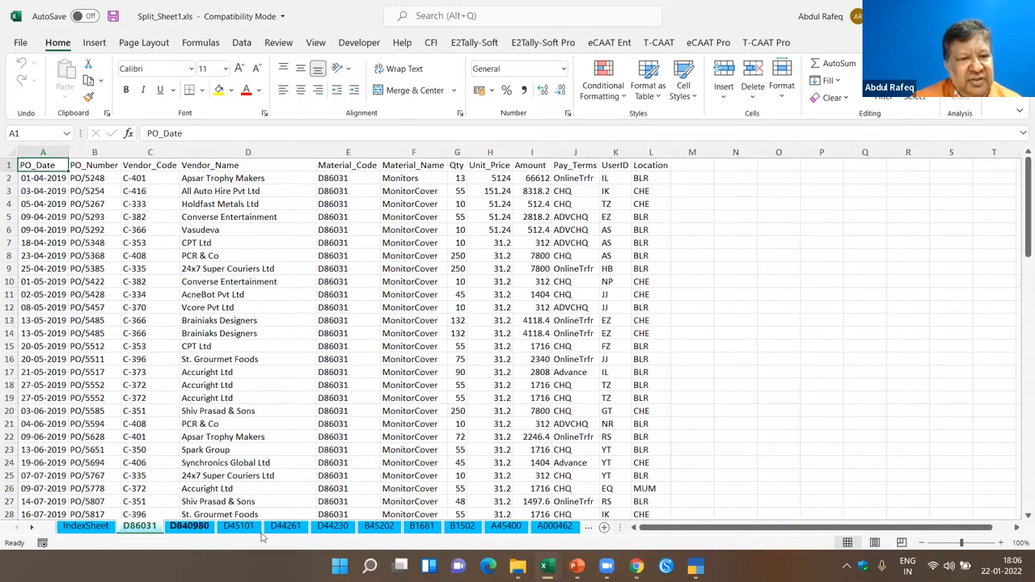
pyautogui.click(193, 526)
pyautogui.click(239, 526)
pyautogui.click(86, 526)
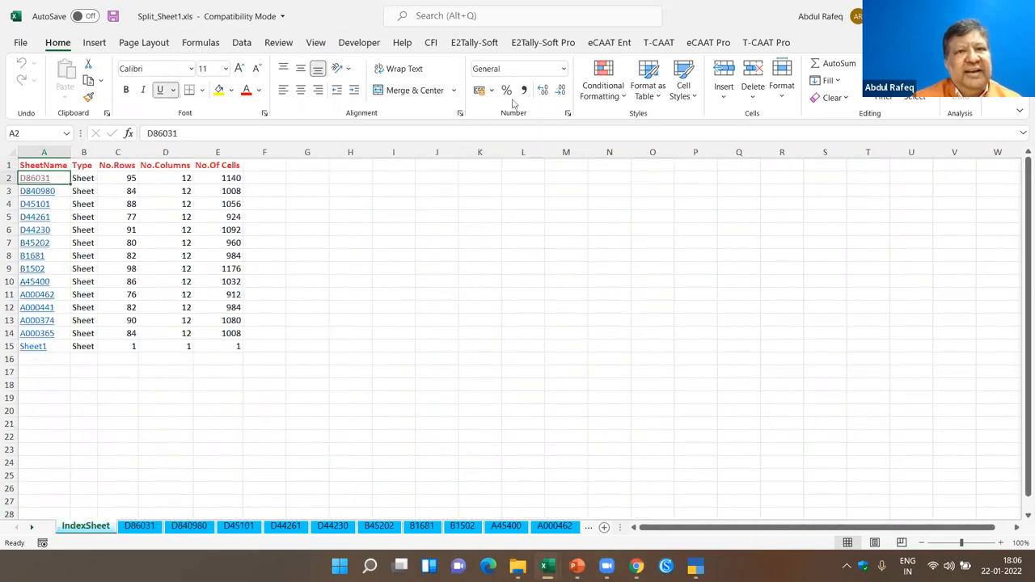
# Step: Open the Rerun history from the D86031 sheet and review the logged functions, dates performed and file paths of past analyses
pyautogui.click(610, 42)
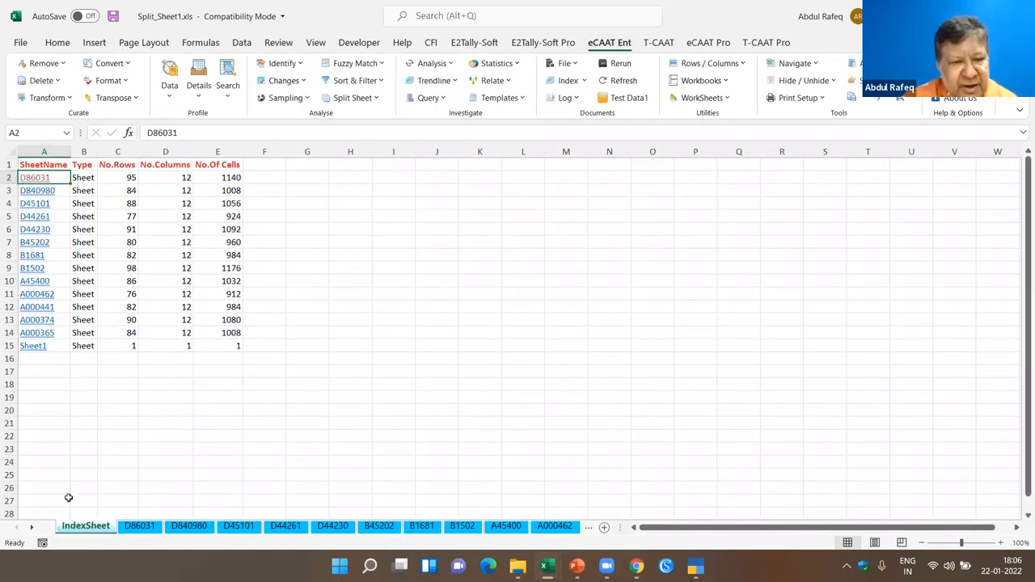
pyautogui.hotkey('ctrl', 'pagedown')
pyautogui.click(612, 217)
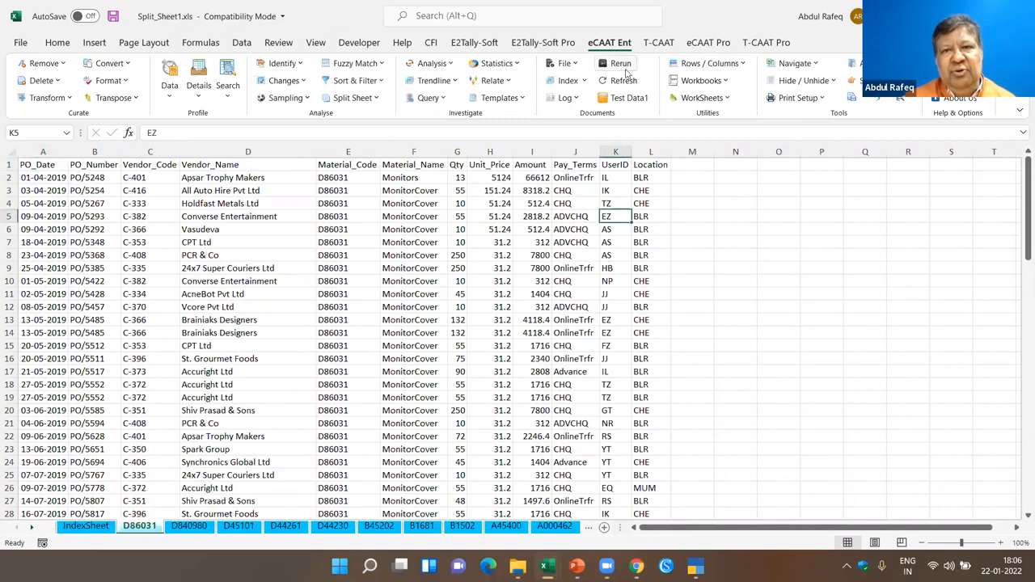
pyautogui.click(621, 65)
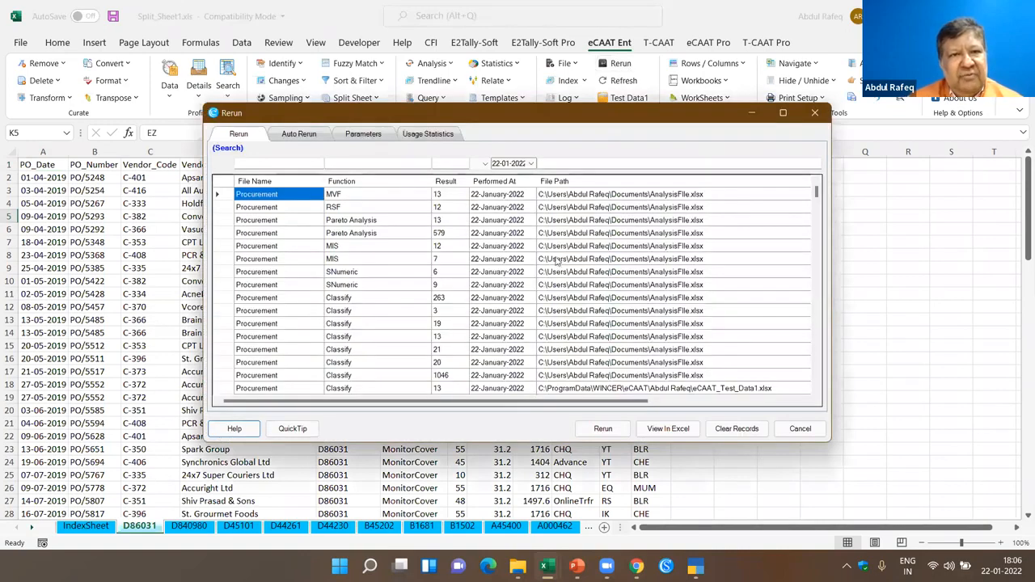
pyautogui.scroll(-10, 597, 239)
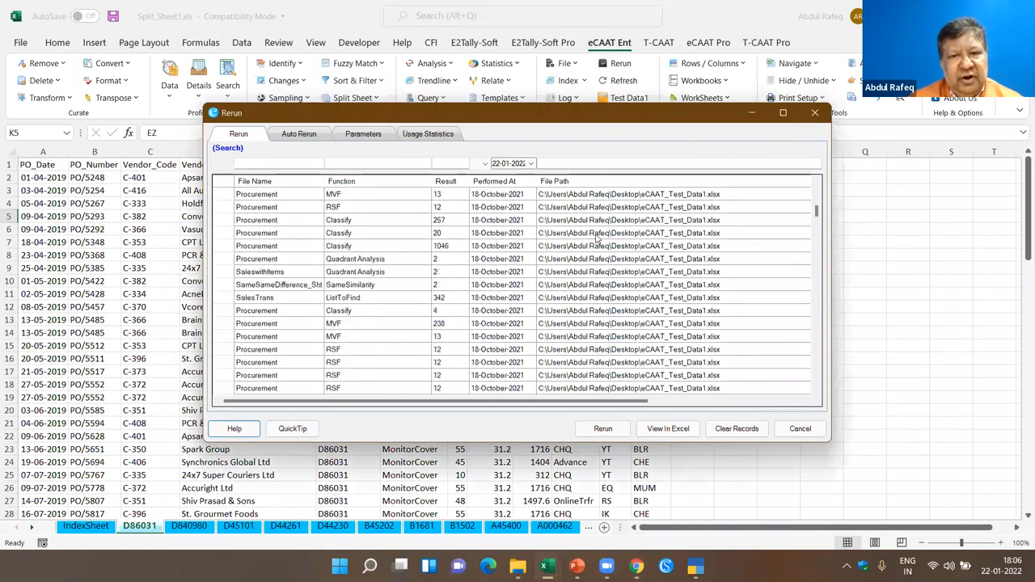
pyautogui.scroll(-5, 596, 238)
pyautogui.scroll(8, 663, 214)
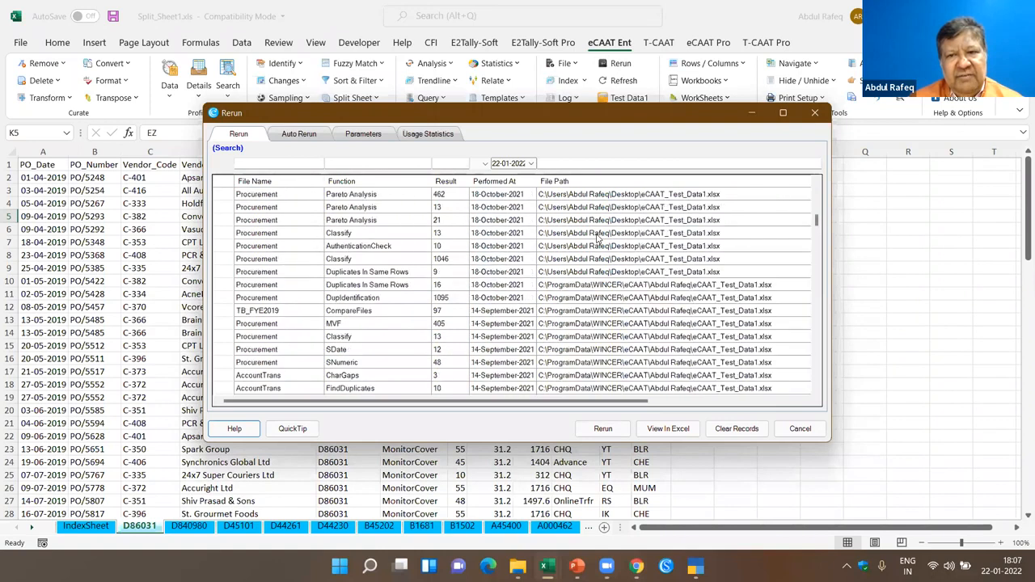
pyautogui.scroll(-5, 579, 234)
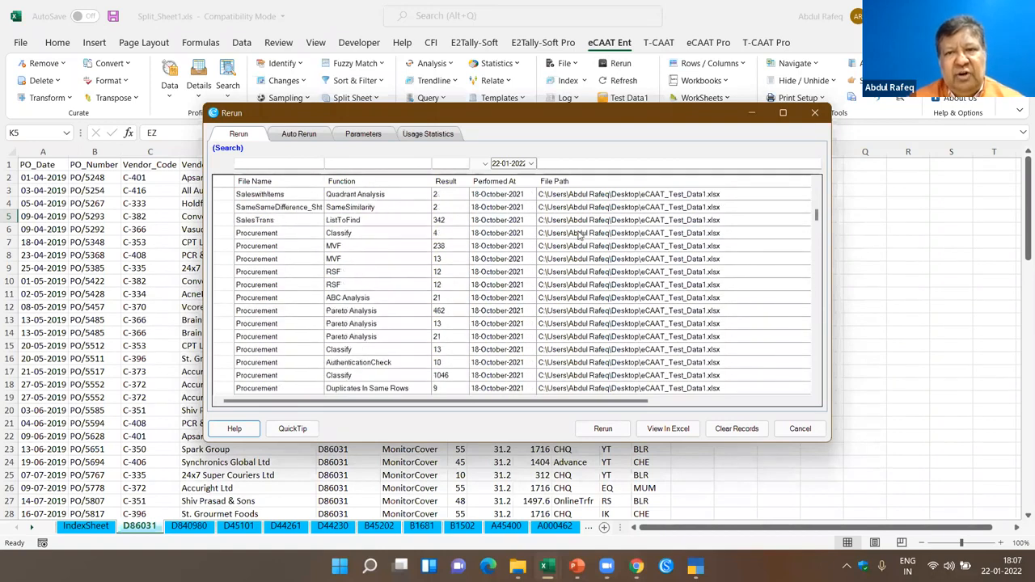
pyautogui.scroll(5, 646, 223)
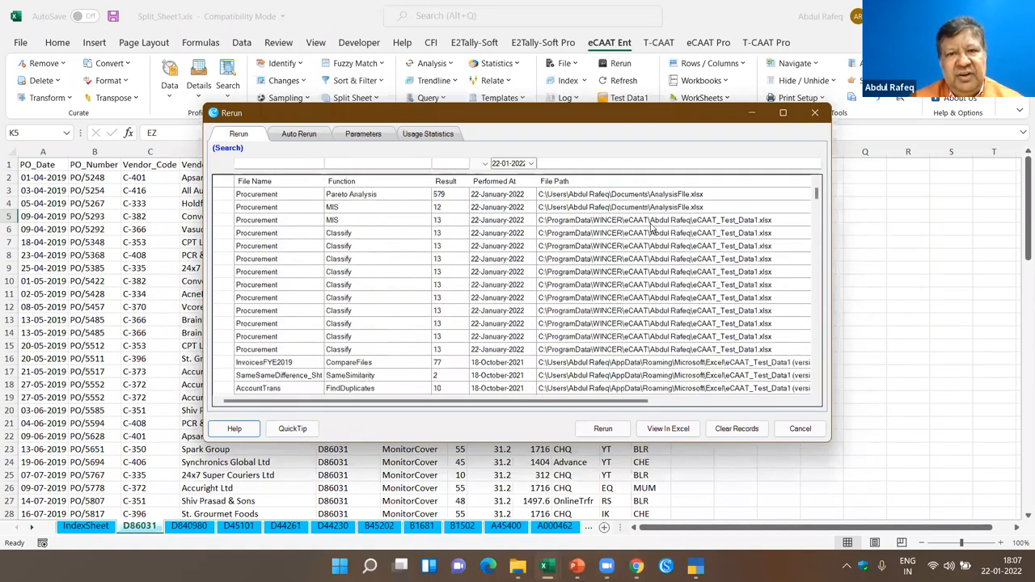
pyautogui.scroll(1, 584, 241)
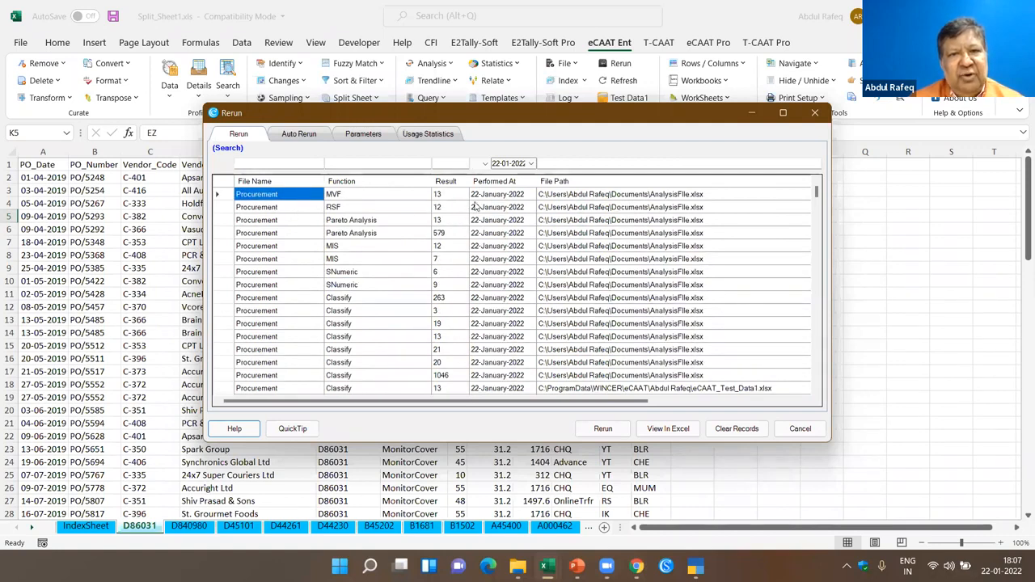
pyautogui.scroll(-2, 532, 259)
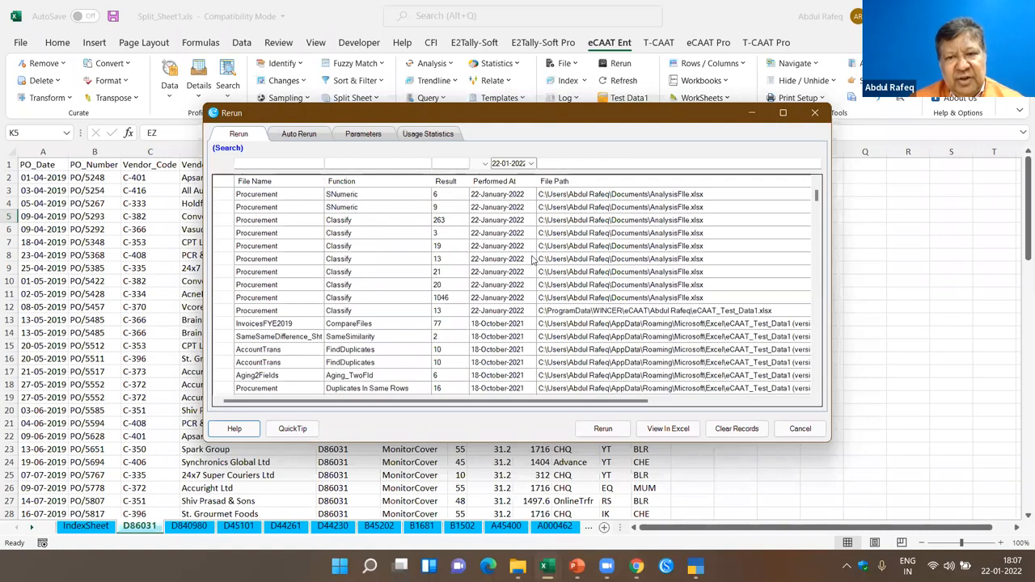
pyautogui.scroll(2, 482, 277)
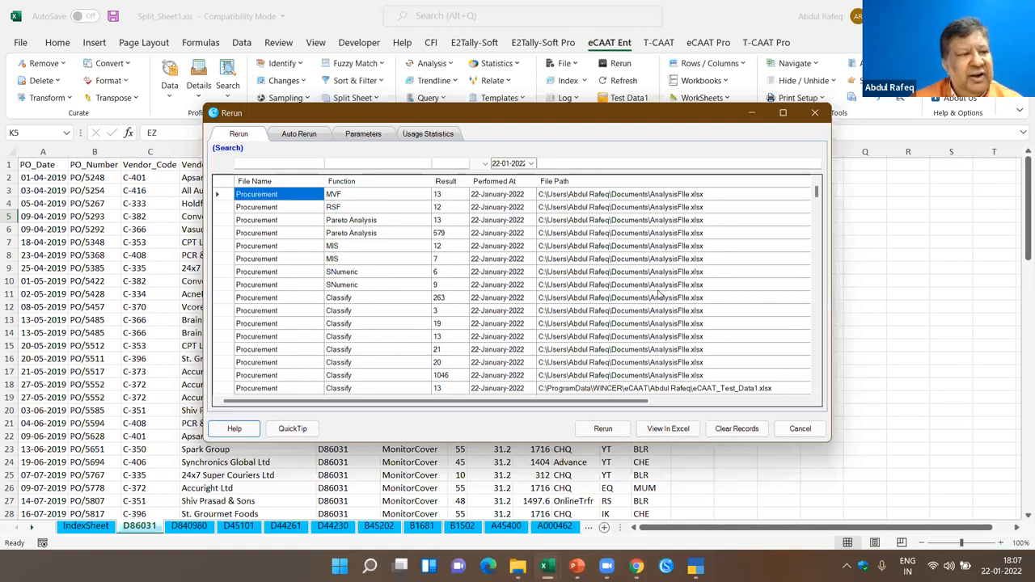
# Step: View the Auto Rerun list, the parameters of the logged analyses, and the usage statistics per function
pyautogui.click(304, 136)
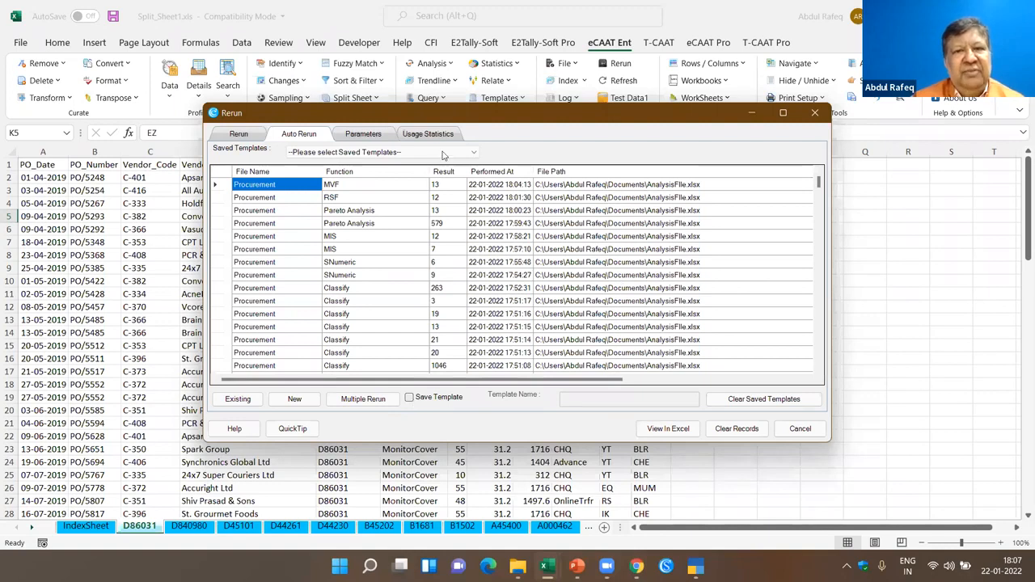
pyautogui.click(366, 138)
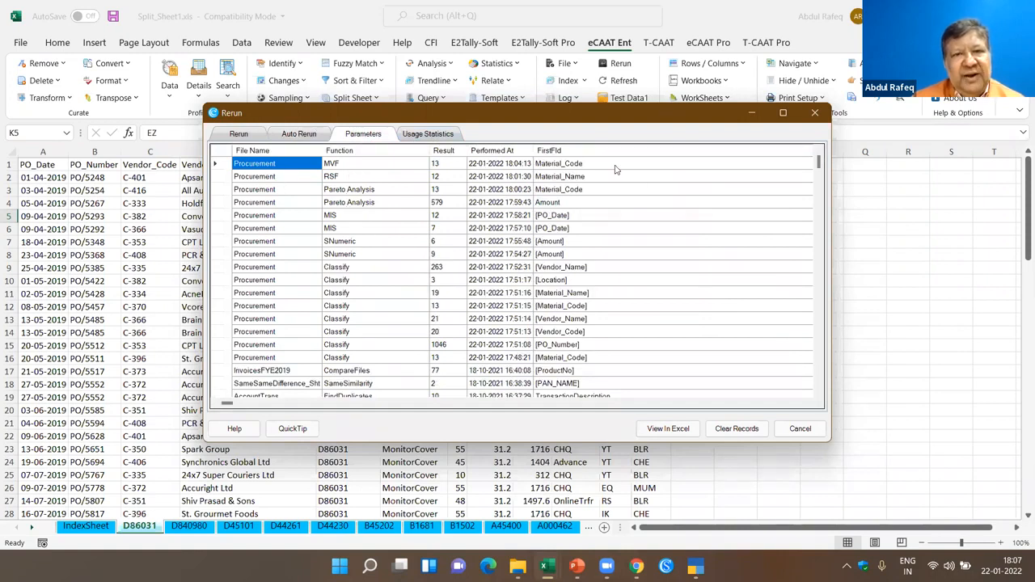
pyautogui.click(430, 136)
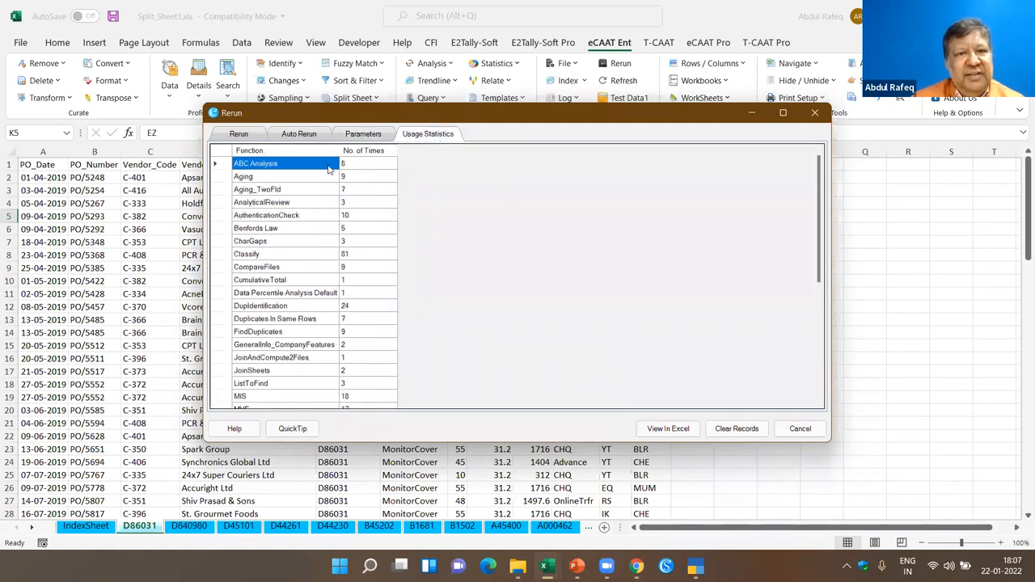
# Step: Look through the full list of function usage counts and close the Rerun window
pyautogui.scroll(-6, 312, 297)
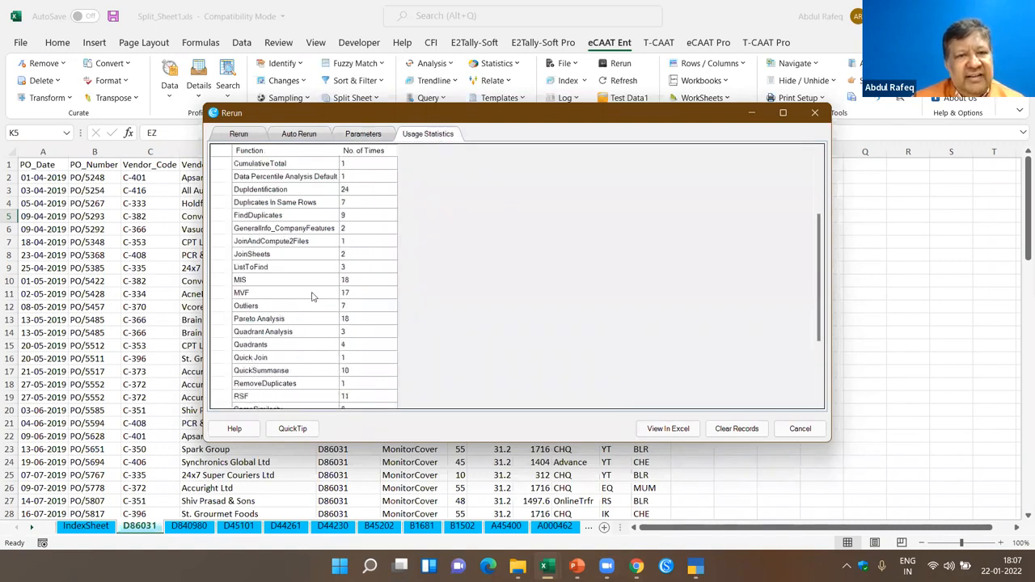
pyautogui.scroll(6, 312, 297)
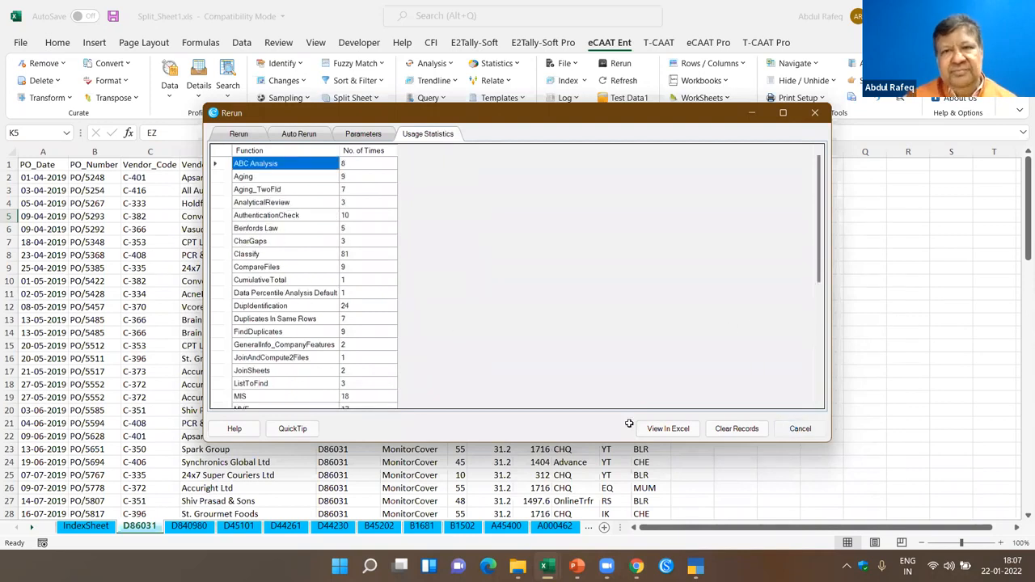
pyautogui.click(793, 431)
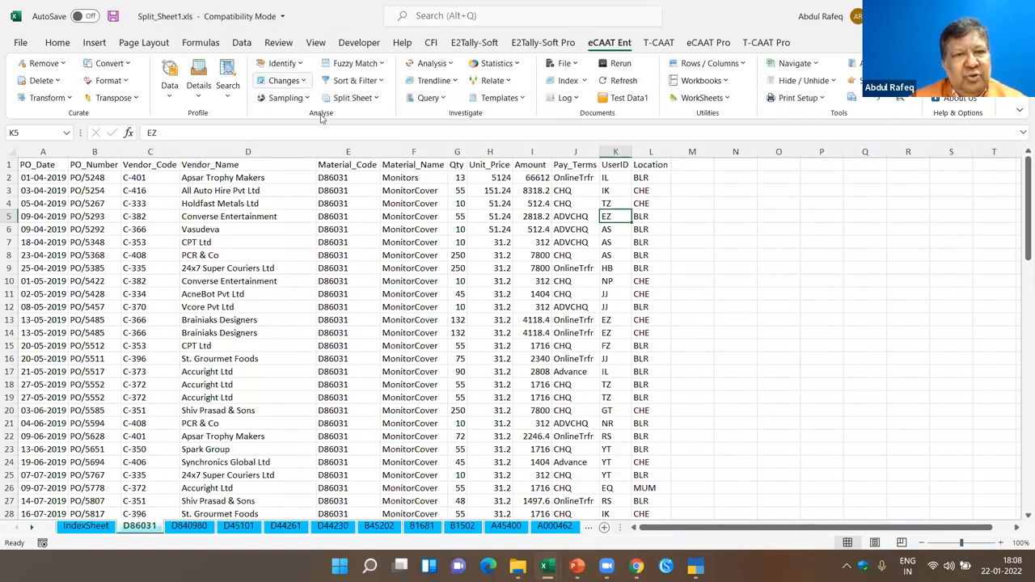
# Step: View the sampling options available by profile, and return to the index sheet of Split_Sheet1.xls
pyautogui.click(285, 98)
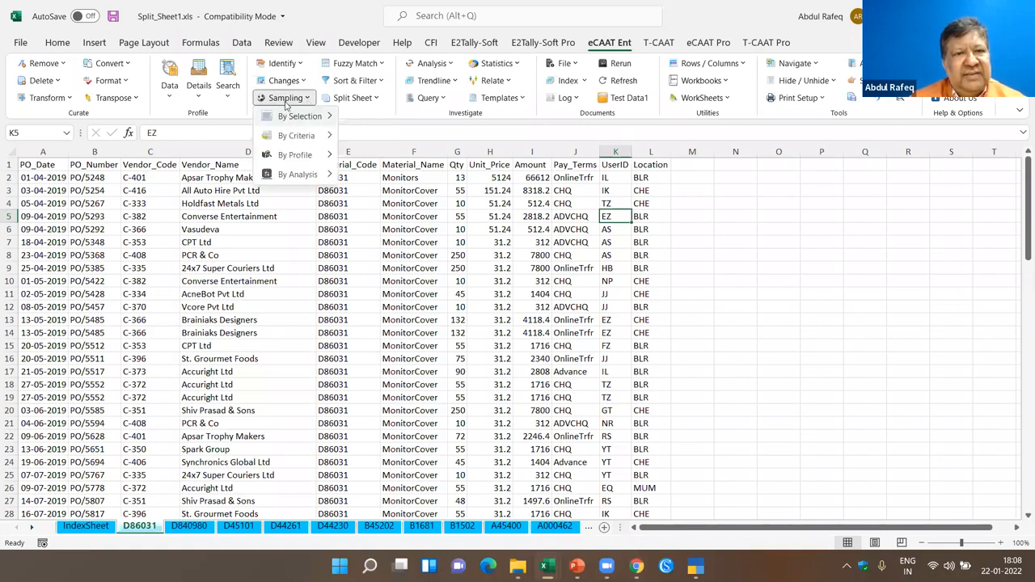
pyautogui.moveTo(304, 154)
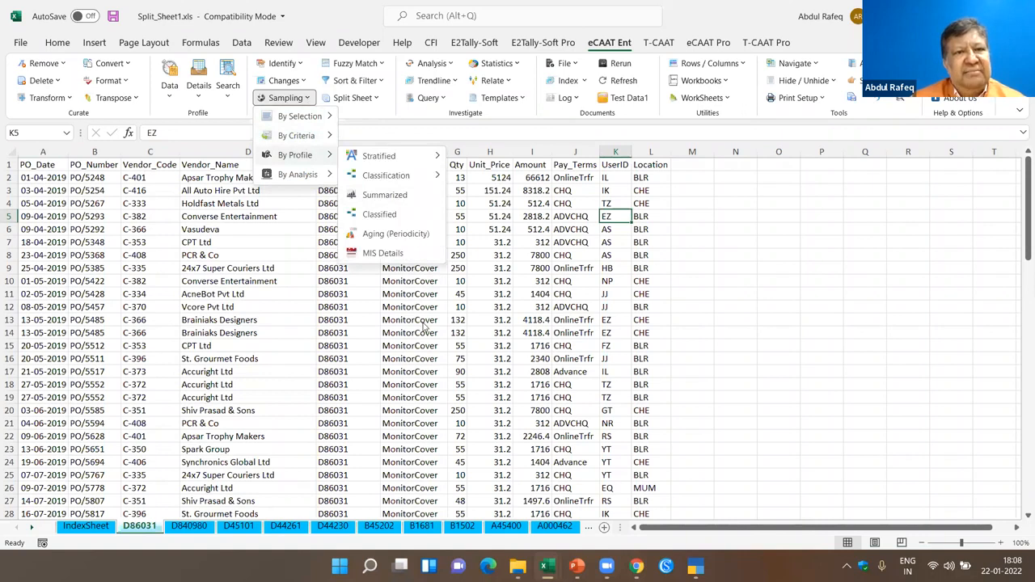
pyautogui.click(637, 295)
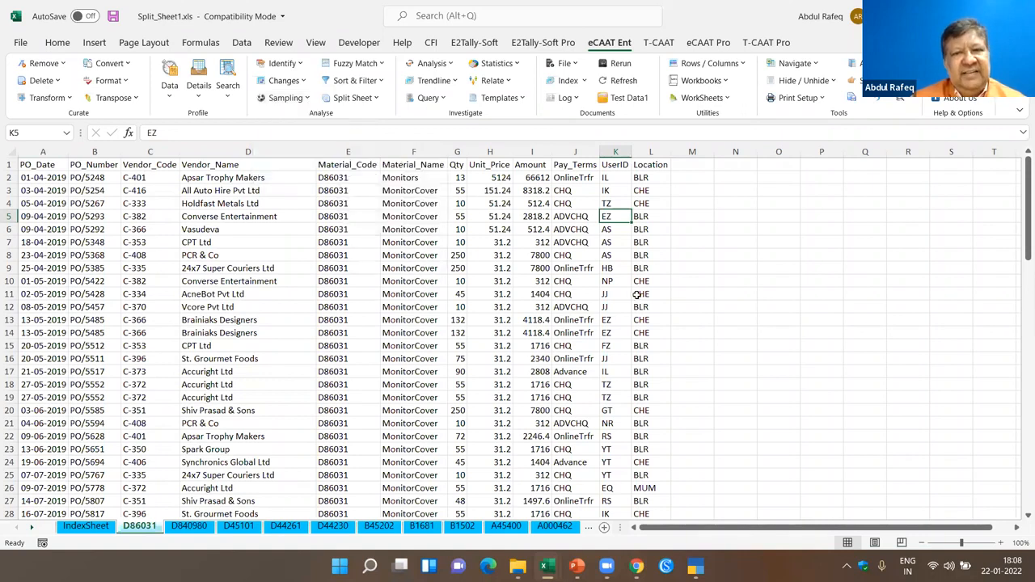
pyautogui.click(86, 526)
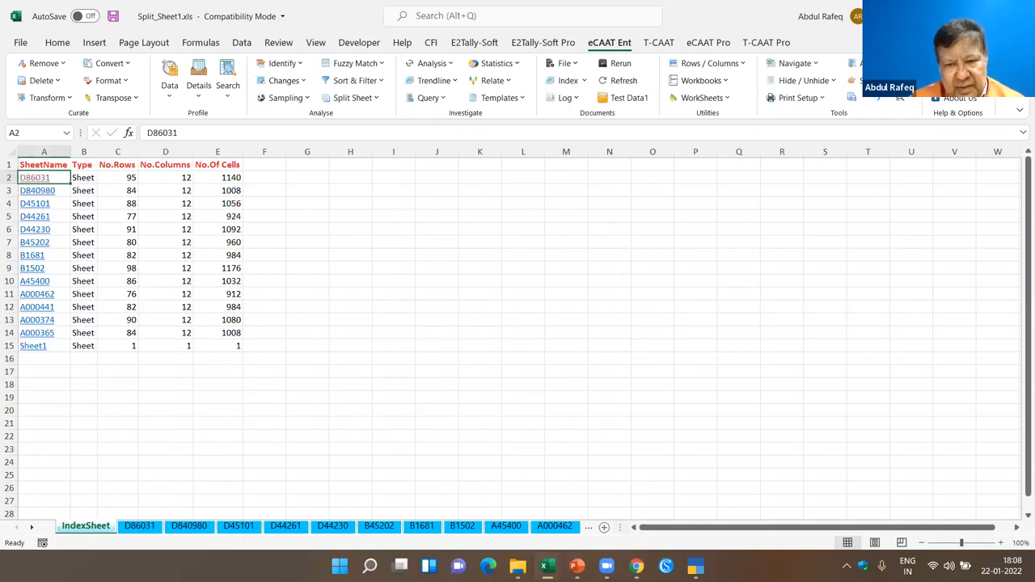
# Step: Close the eCAAT_Test_Data1.xlsx workbook
pyautogui.moveTo(548, 566)
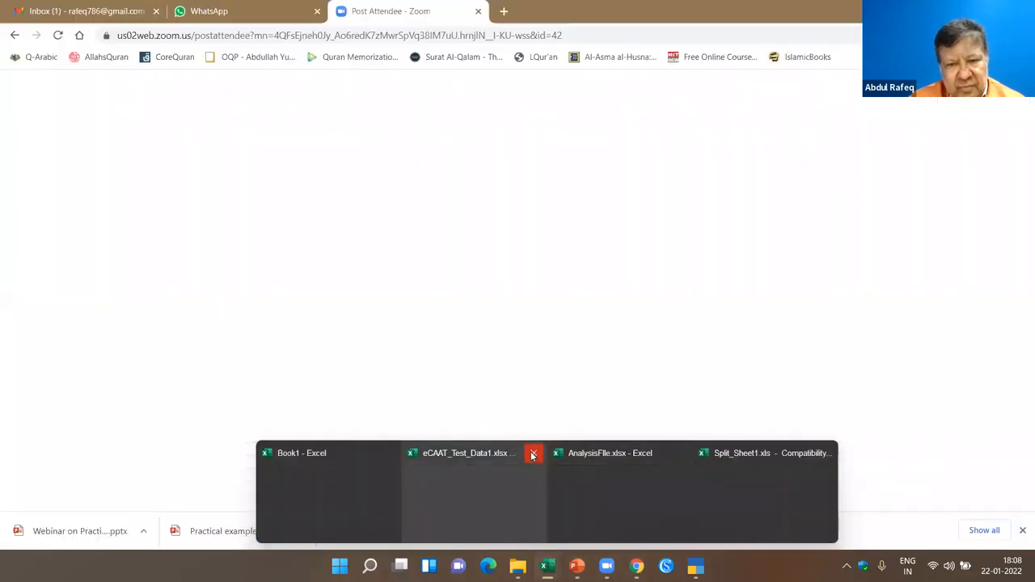
pyautogui.click(533, 454)
pyautogui.click(572, 259)
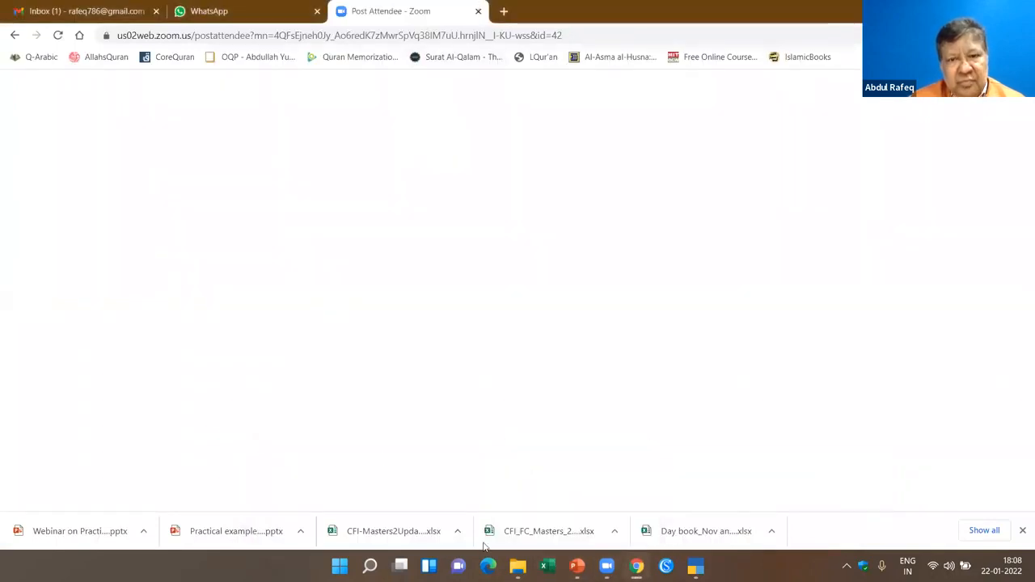
# Step: Restart Excel, maximize its start window, and open Sales & Purchase Data FY 2020-21 Shandrila Cosmetics.xlsx from the WebinarDocs2022 folder
pyautogui.click(545, 567)
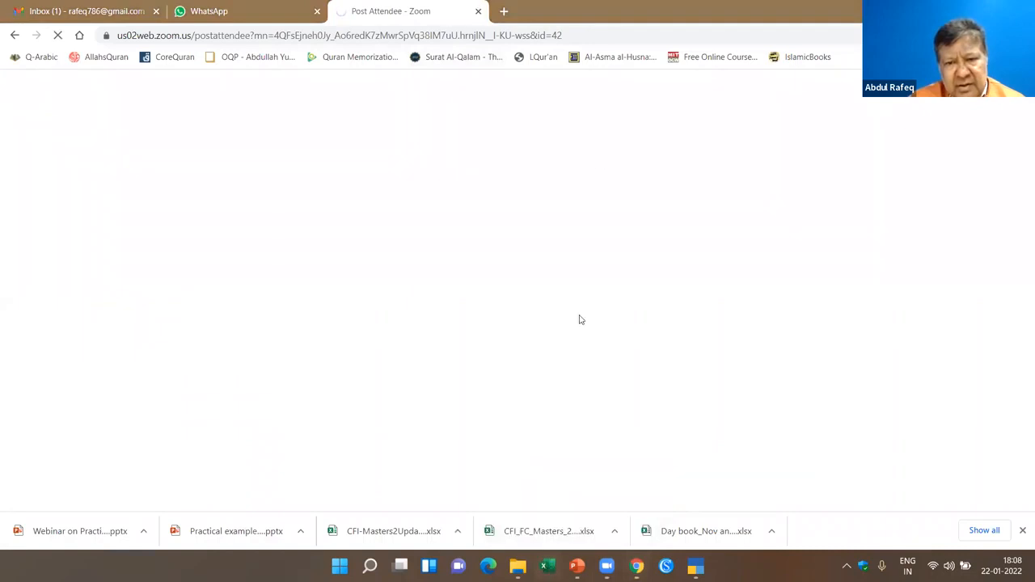
pyautogui.click(942, 11)
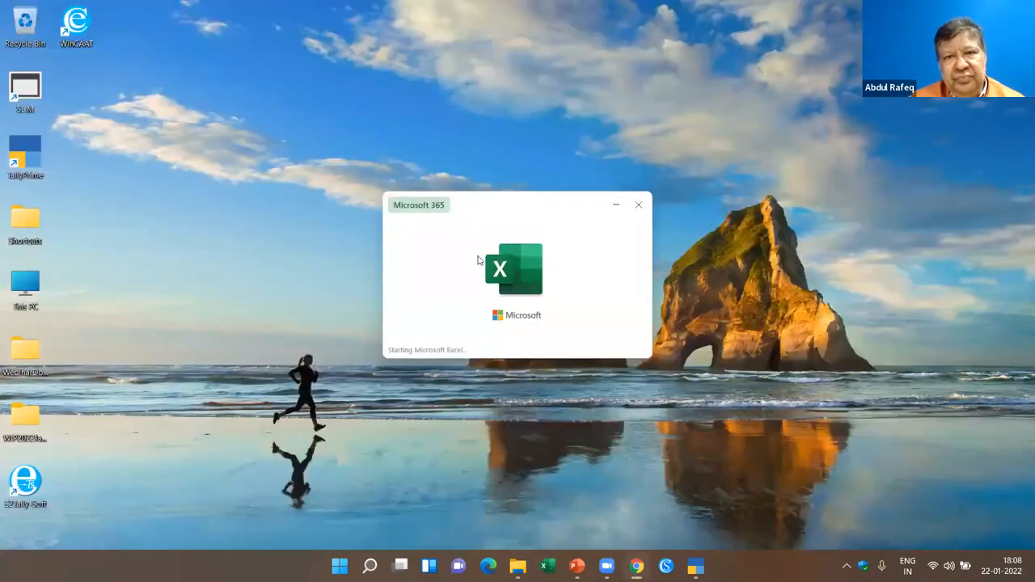
pyautogui.moveTo(637, 568)
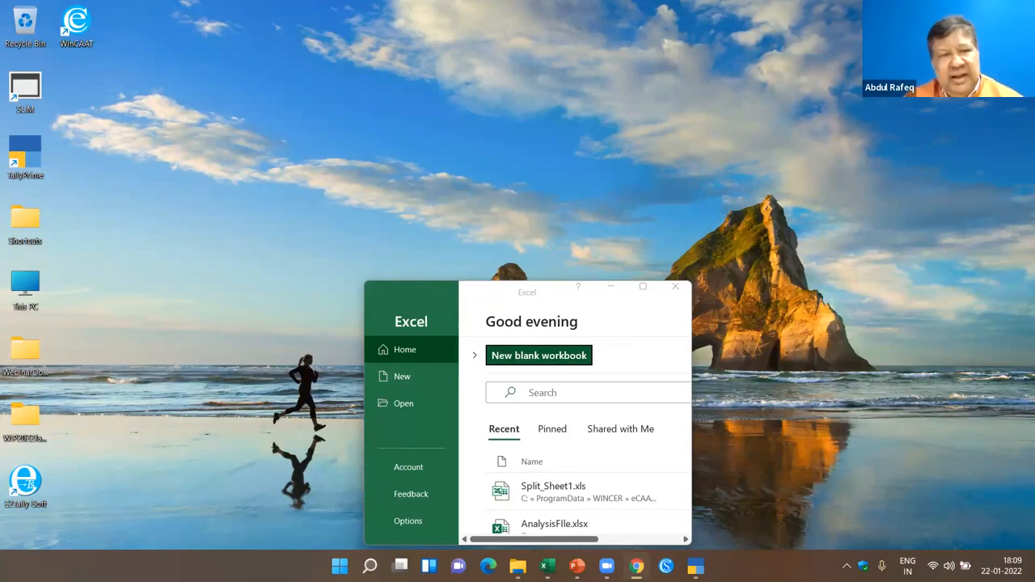
pyautogui.click(644, 288)
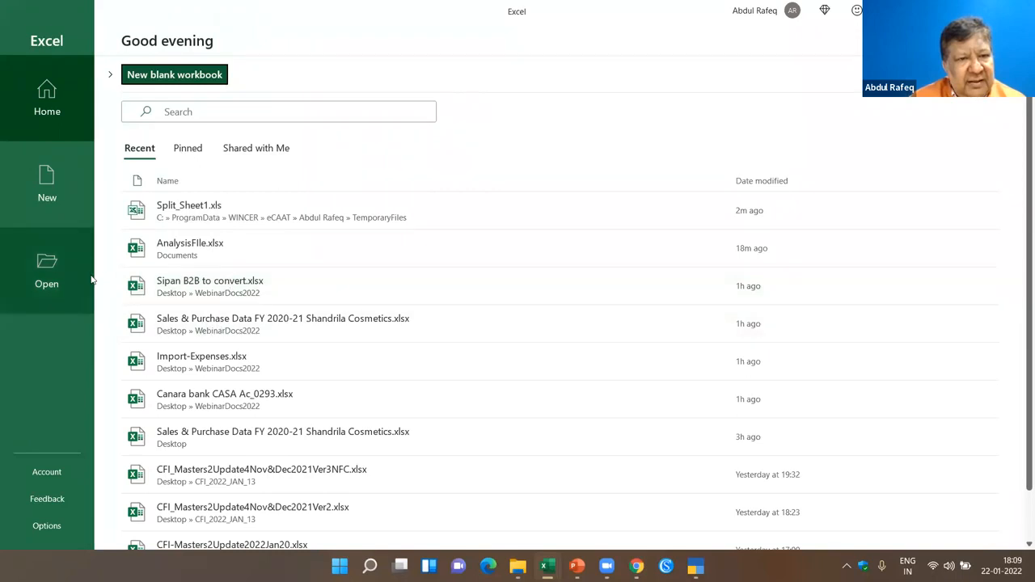
pyautogui.click(202, 329)
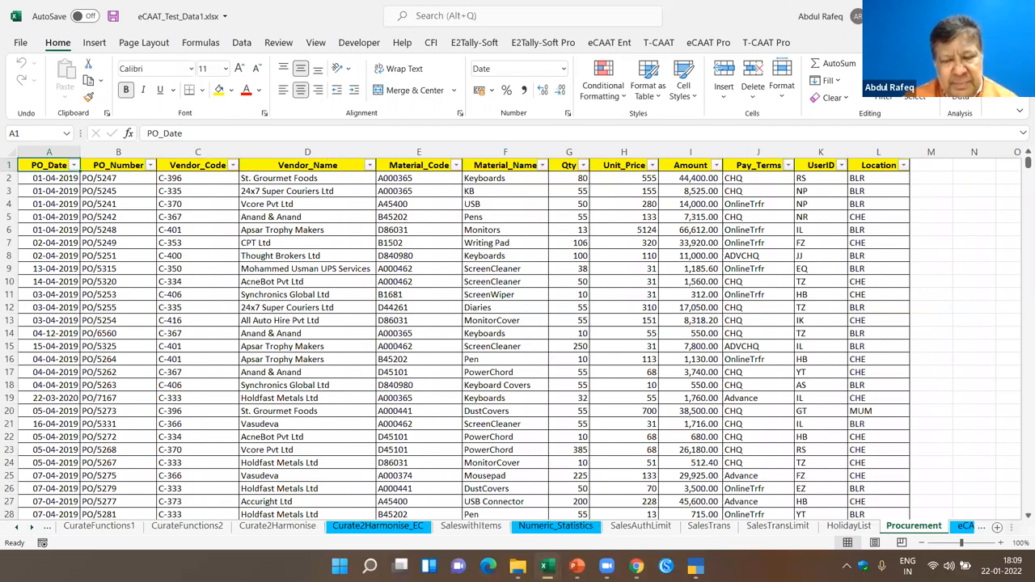
# Step: Switch from the sales workbook to the Procurement sheet of eCAAT_Test_Data1.xlsx and display the eCAAT Ent functions
pyautogui.click(466, 510)
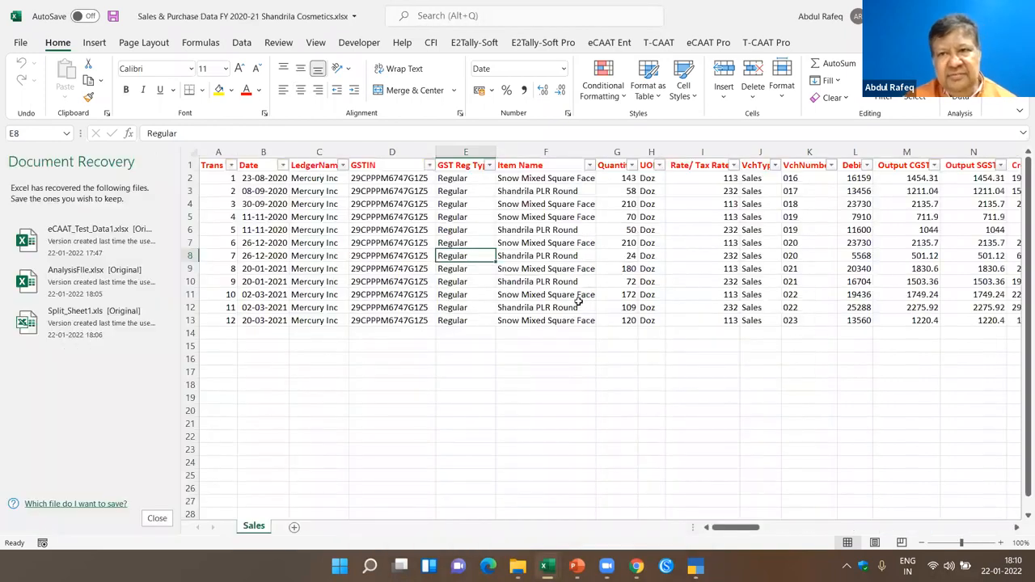
pyautogui.hotkey('alt', 'Tab')
pyautogui.click(566, 259)
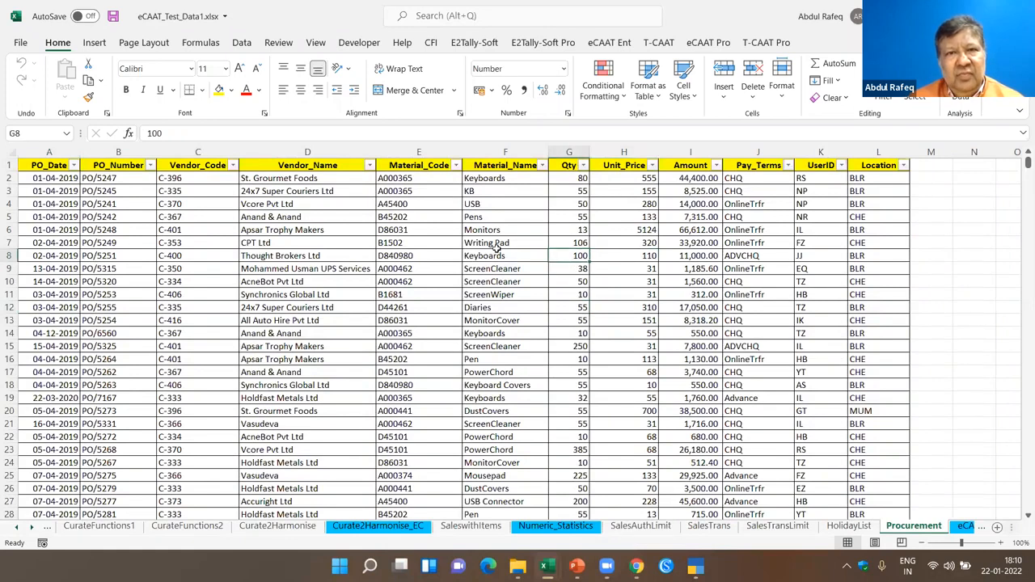
pyautogui.click(505, 230)
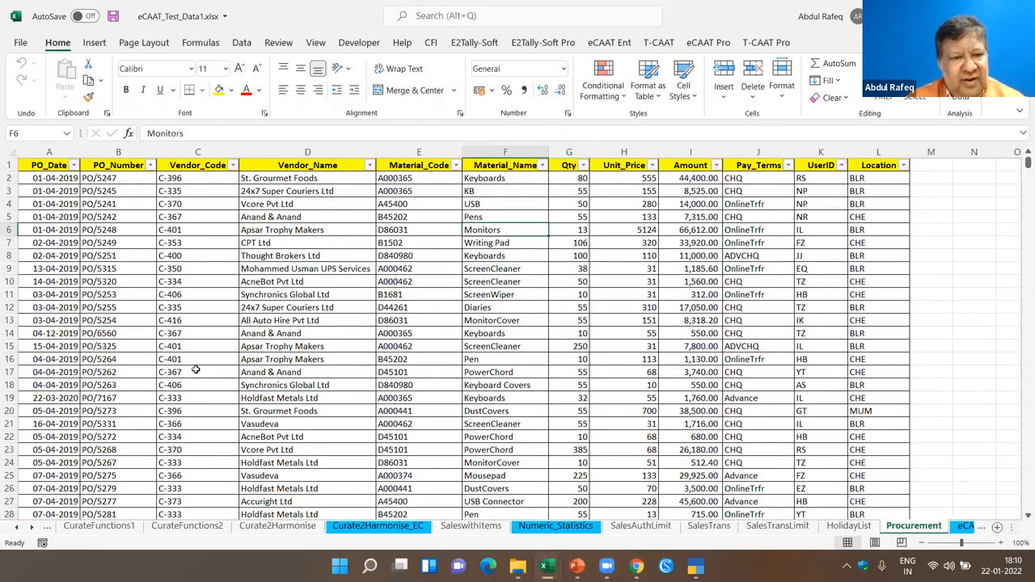
pyautogui.click(298, 370)
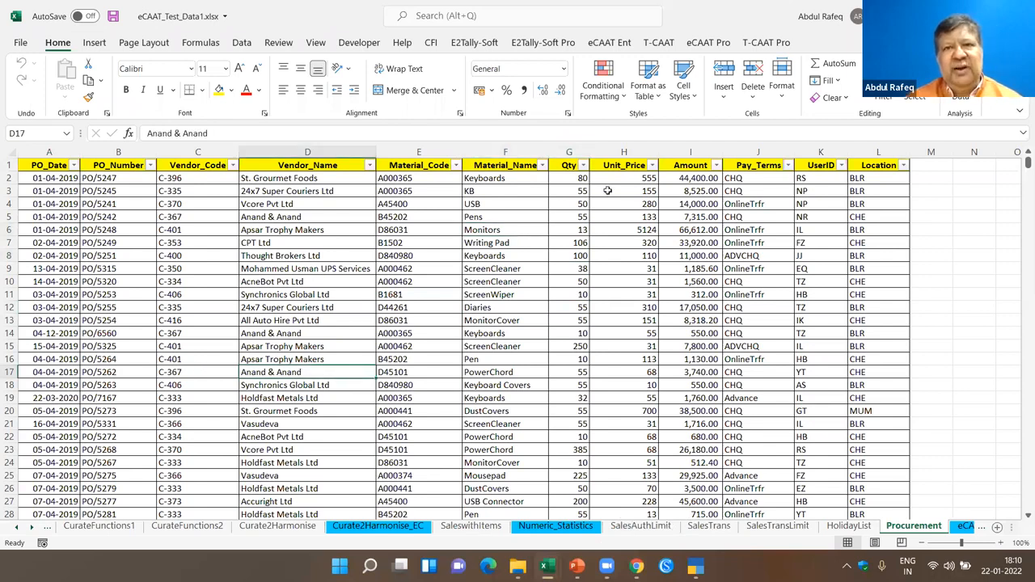
pyautogui.click(606, 43)
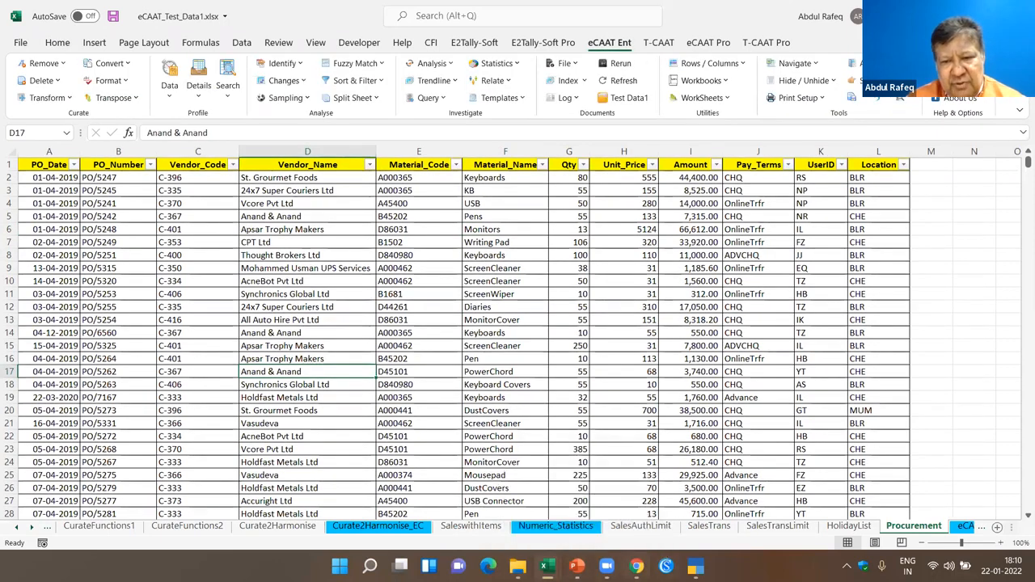
# Step: Switch to Chrome and open the wincaat.com website
pyautogui.click(637, 566)
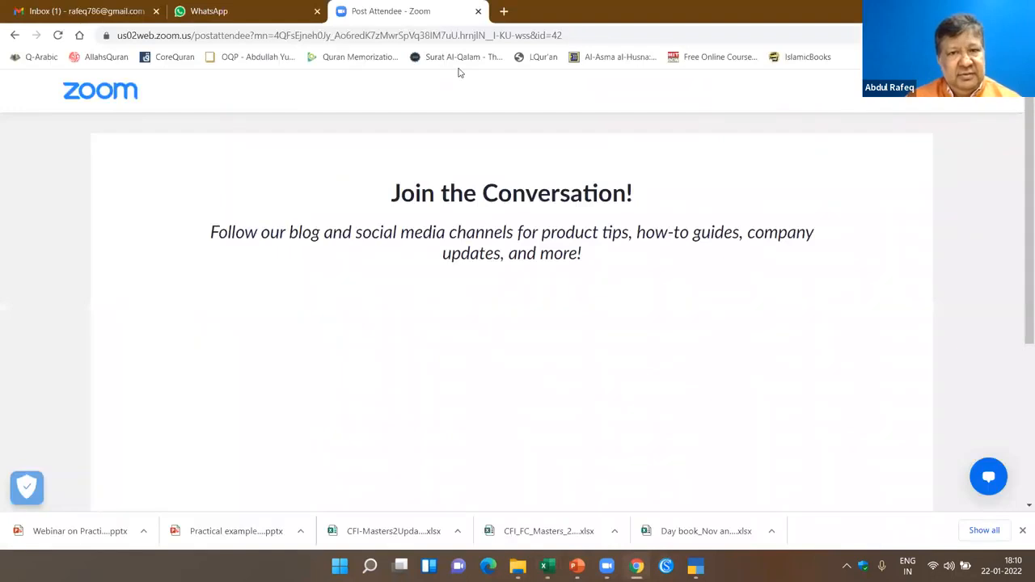
pyautogui.click(408, 41)
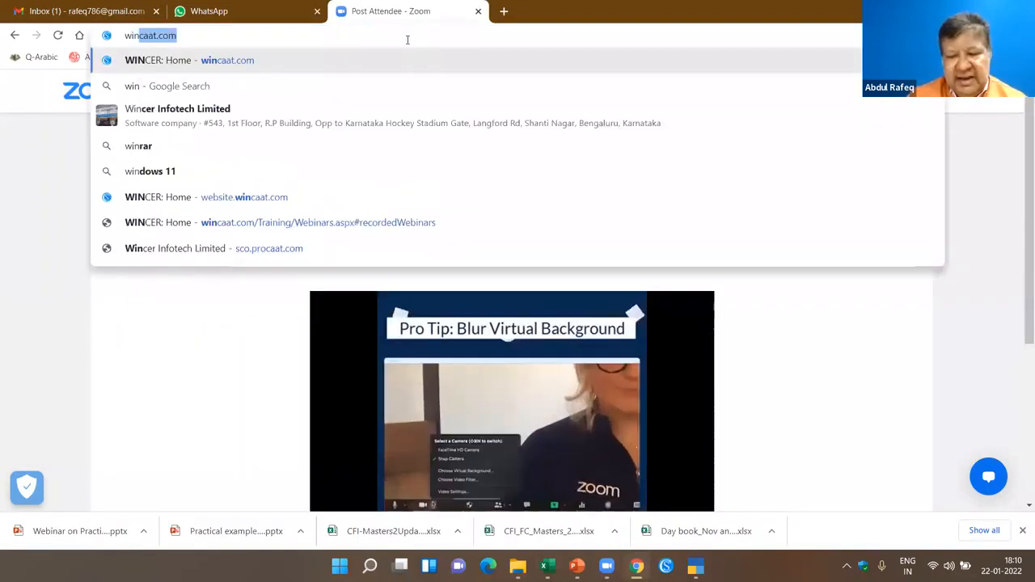
pyautogui.press('Return')
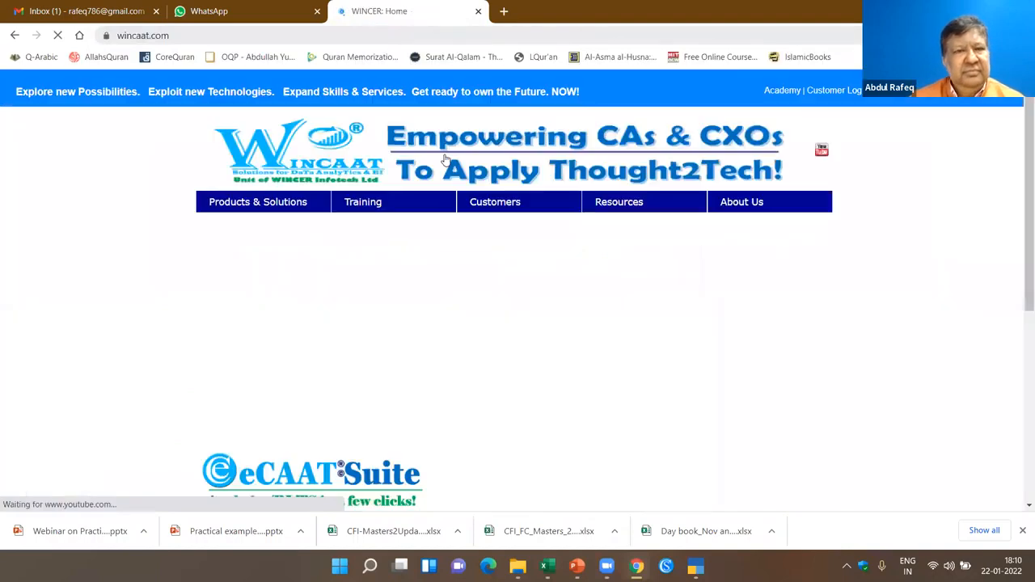
# Step: Look through the eCAAT, SoftCAAT and T-CAAT product suites presented on the WinCAAT home page
pyautogui.moveTo(305, 201)
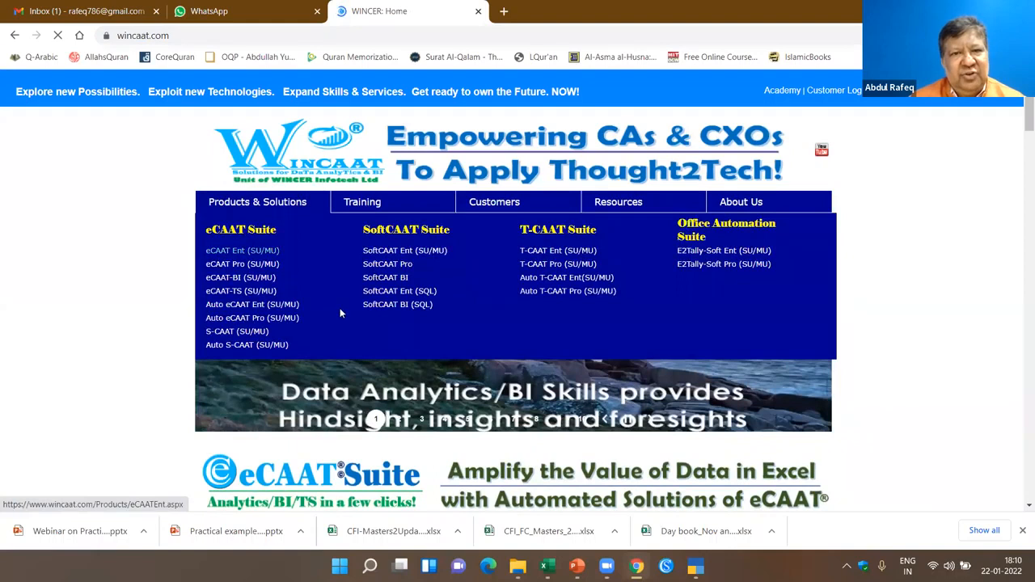
pyautogui.scroll(-1, 340, 313)
pyautogui.scroll(-3, 340, 312)
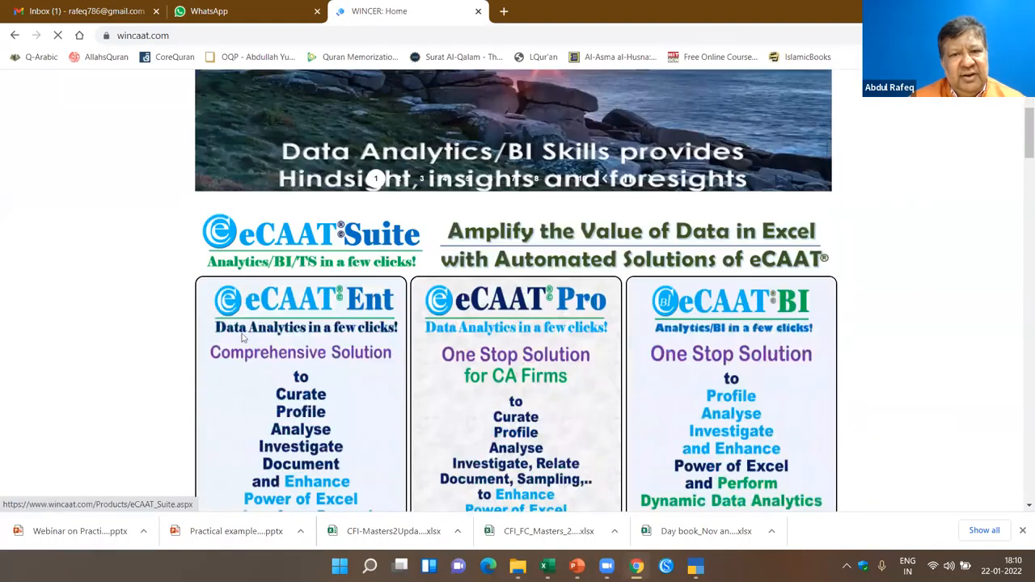
pyautogui.scroll(-5, 303, 281)
pyautogui.scroll(4, 456, 161)
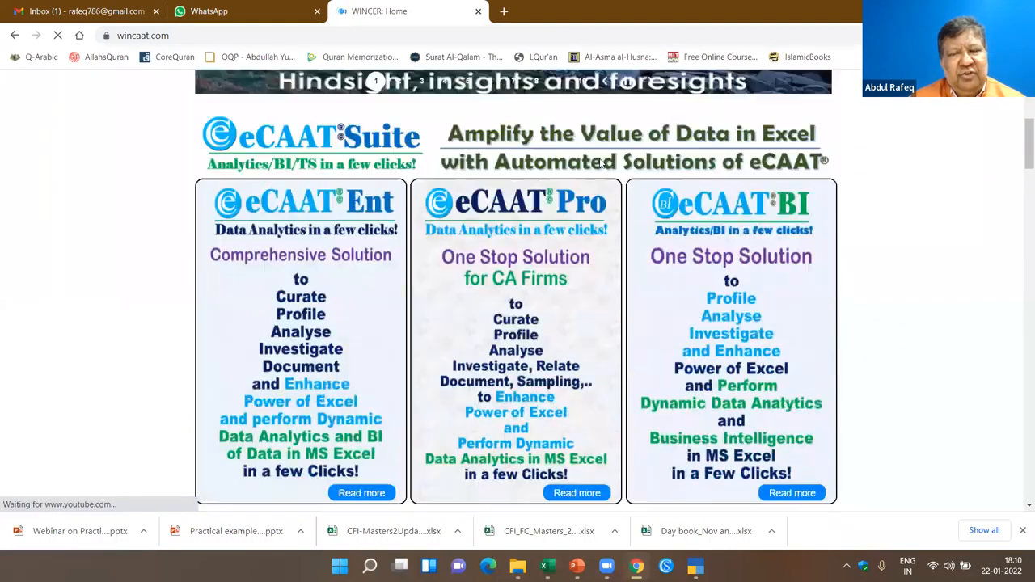
pyautogui.scroll(-1, 755, 228)
pyautogui.scroll(-4, 693, 297)
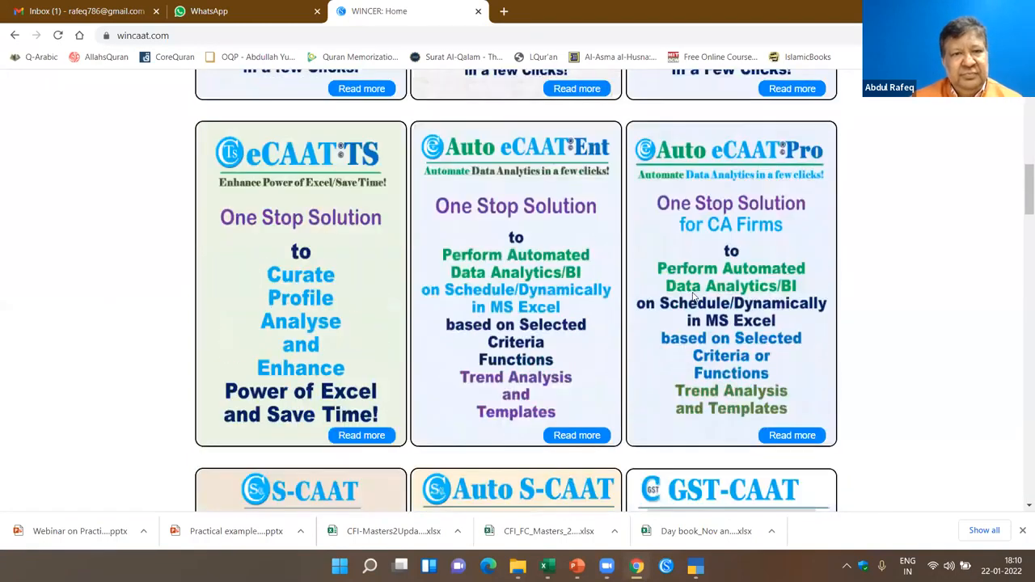
pyautogui.scroll(-3, 694, 297)
pyautogui.scroll(-6, 692, 297)
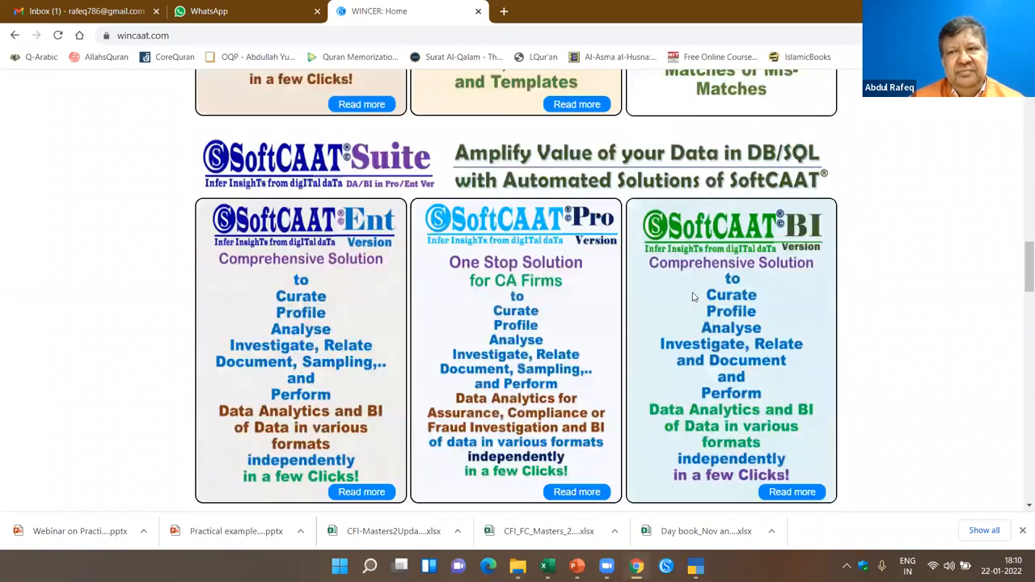
pyautogui.scroll(-5, 259, 161)
pyautogui.scroll(-7, 269, 185)
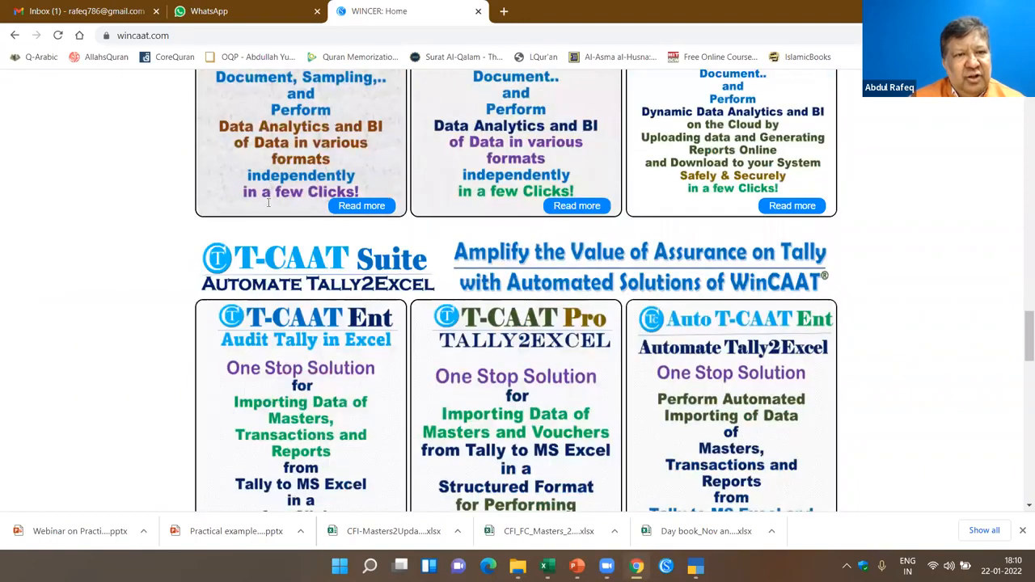
pyautogui.scroll(15, 249, 249)
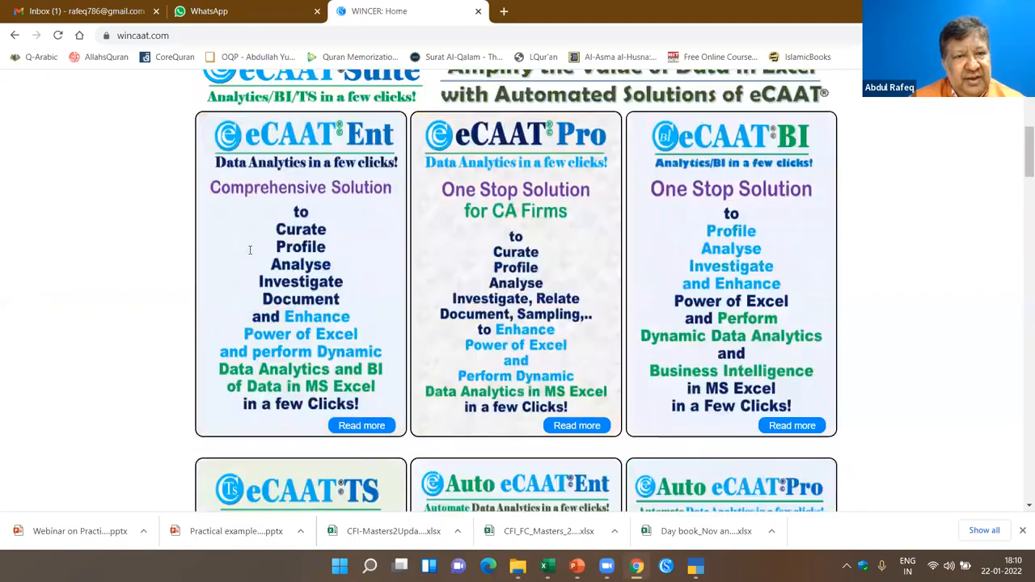
pyautogui.scroll(10, 249, 250)
# Step: Open the eCAAT Ent product page and look through its overview, webinar recordings and demo videos of eCAAT functions
pyautogui.moveTo(258, 201)
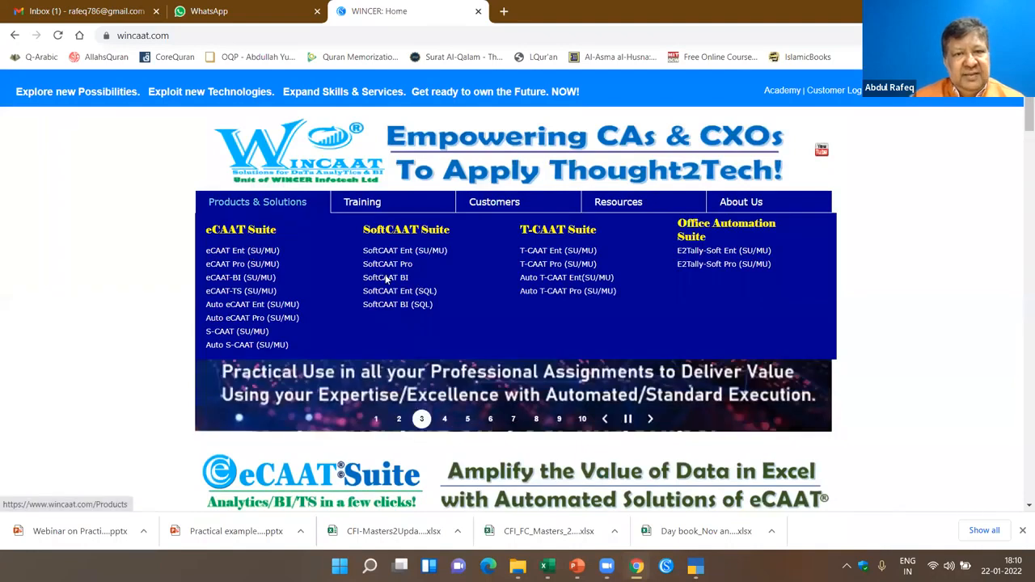
pyautogui.click(387, 279)
pyautogui.scroll(-12, 398, 261)
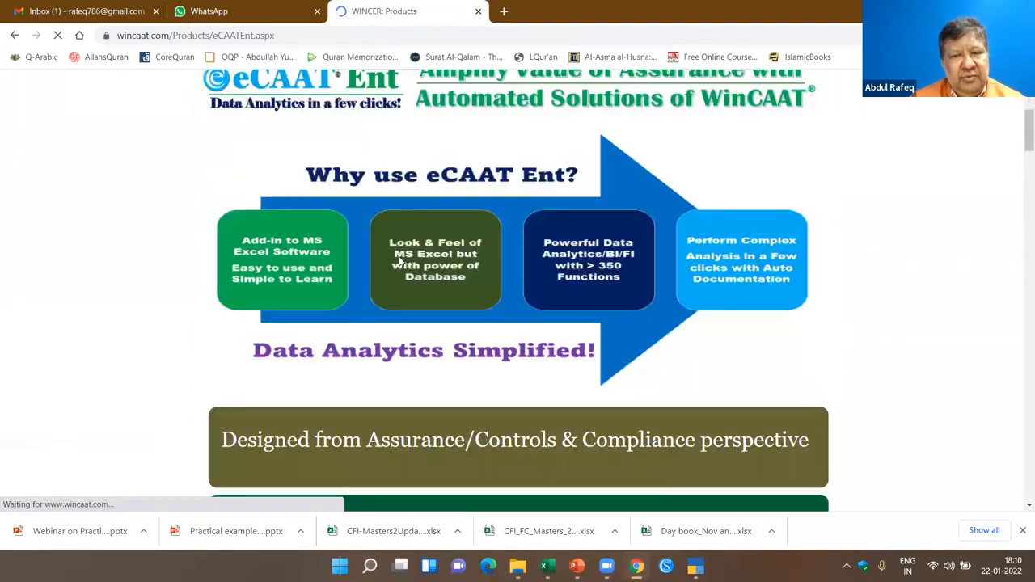
pyautogui.scroll(-15, 436, 250)
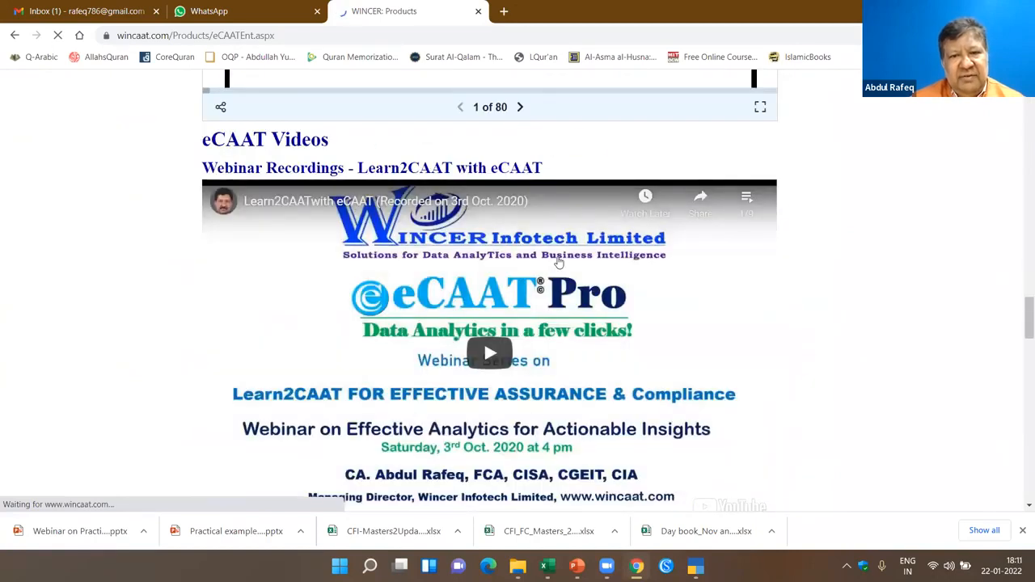
pyautogui.scroll(-4, 558, 262)
pyautogui.scroll(-6, 525, 294)
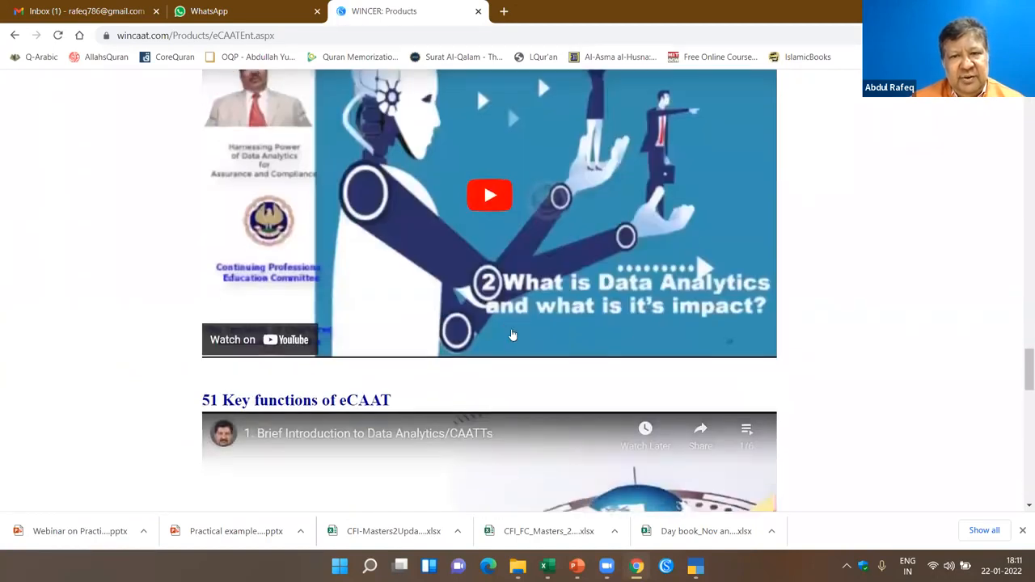
pyautogui.scroll(-3, 511, 330)
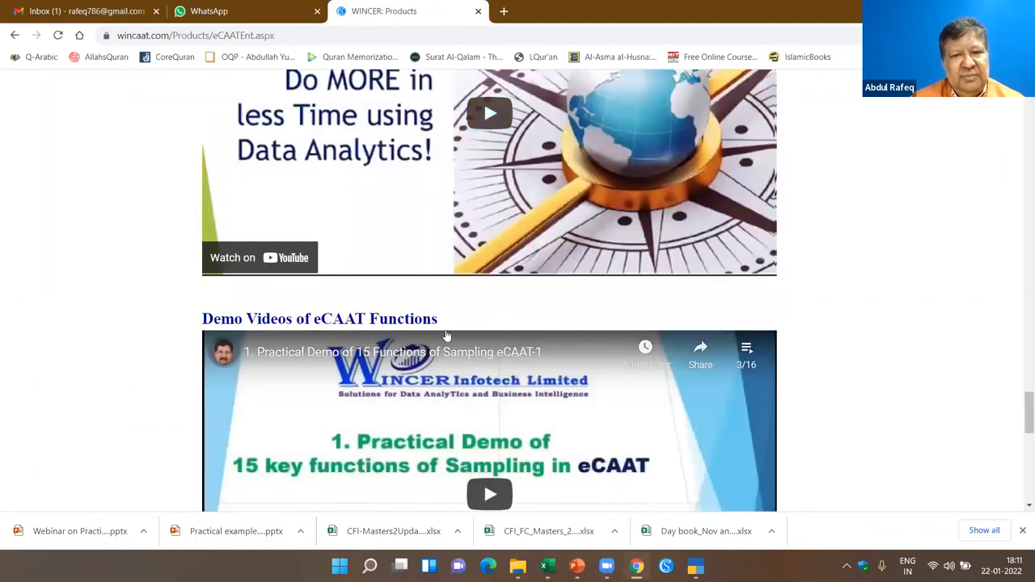
pyautogui.scroll(-2, 346, 345)
pyautogui.scroll(-3, 554, 342)
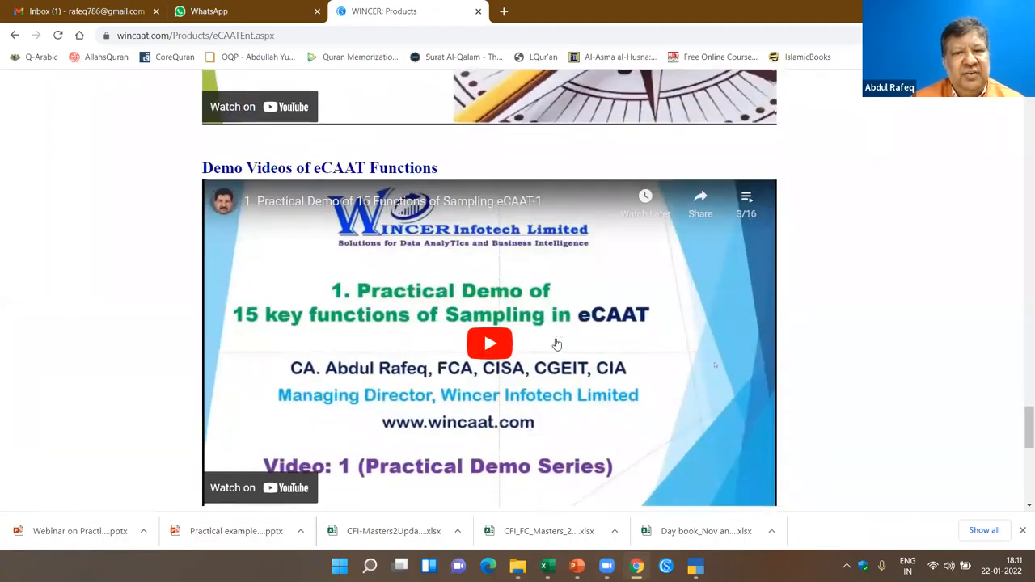
# Step: Look over the remaining demo videos of eCAAT functions and return to the beginning of the eCAAT Ent product page
pyautogui.scroll(-4, 501, 313)
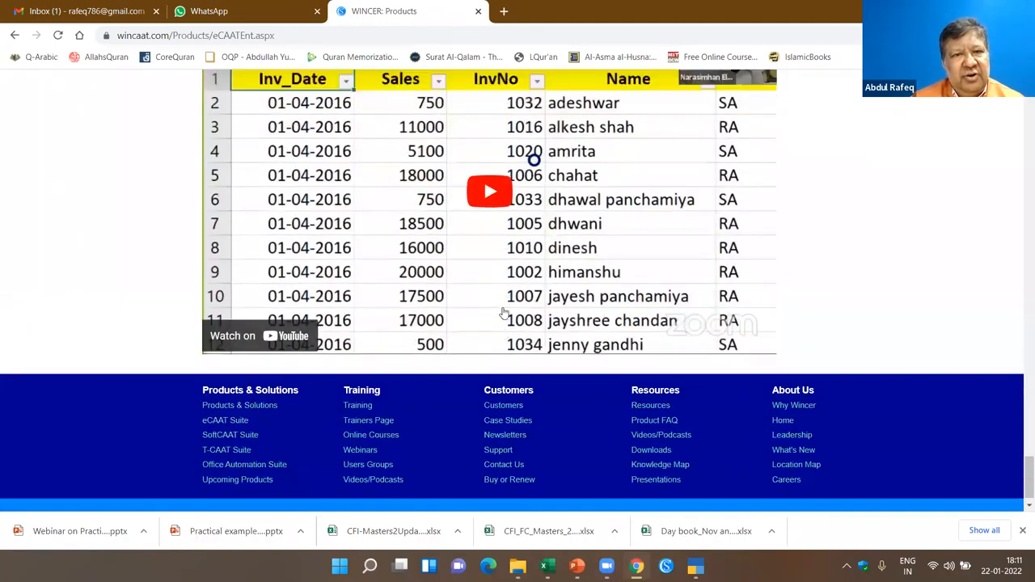
pyautogui.scroll(3, 312, 226)
pyautogui.scroll(12, 313, 226)
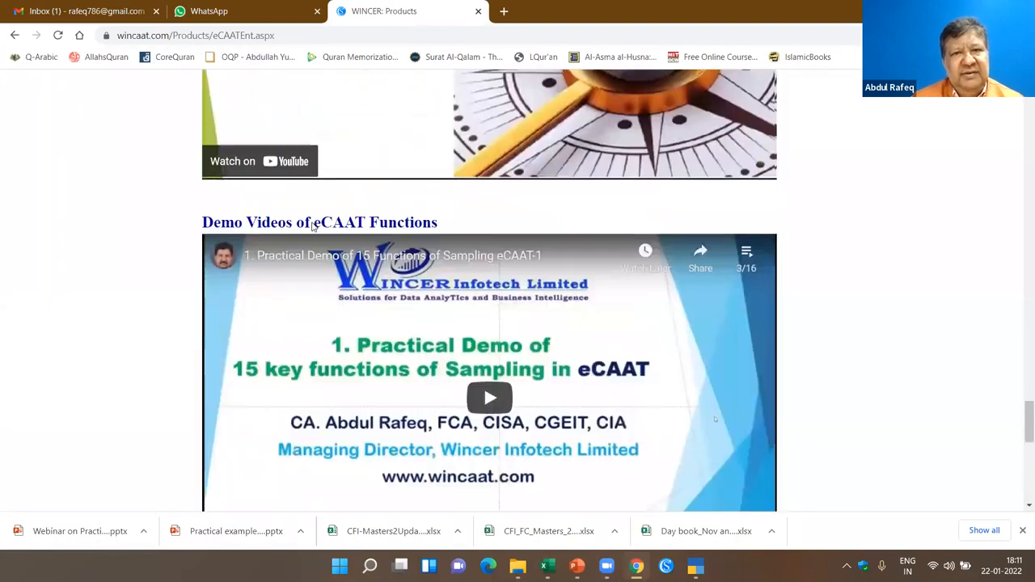
pyautogui.scroll(15, 327, 225)
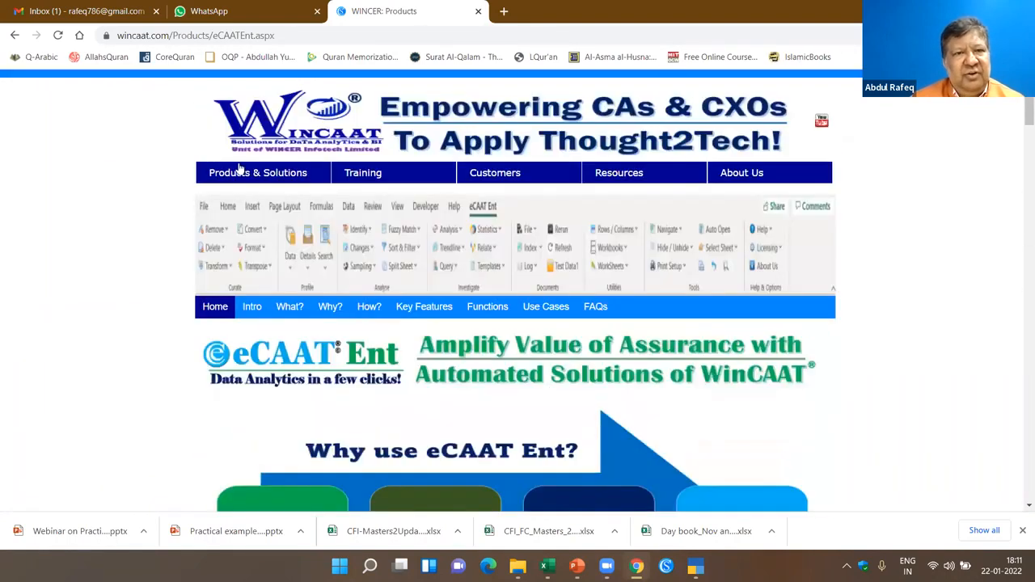
# Step: Open the Webinars page of the Training section and look over its introduction and recorded webinar listings
pyautogui.moveTo(236, 167)
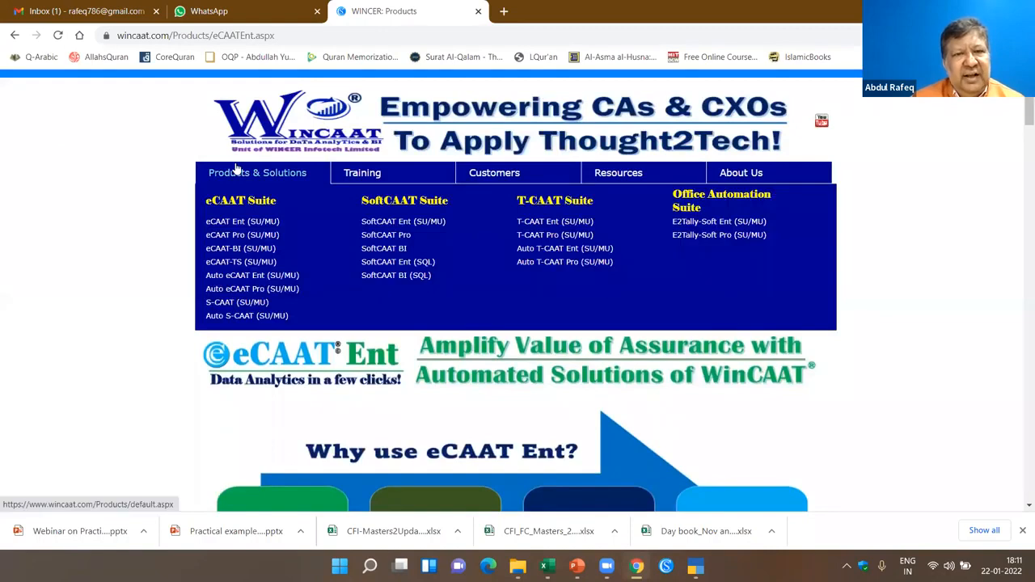
pyautogui.moveTo(358, 171)
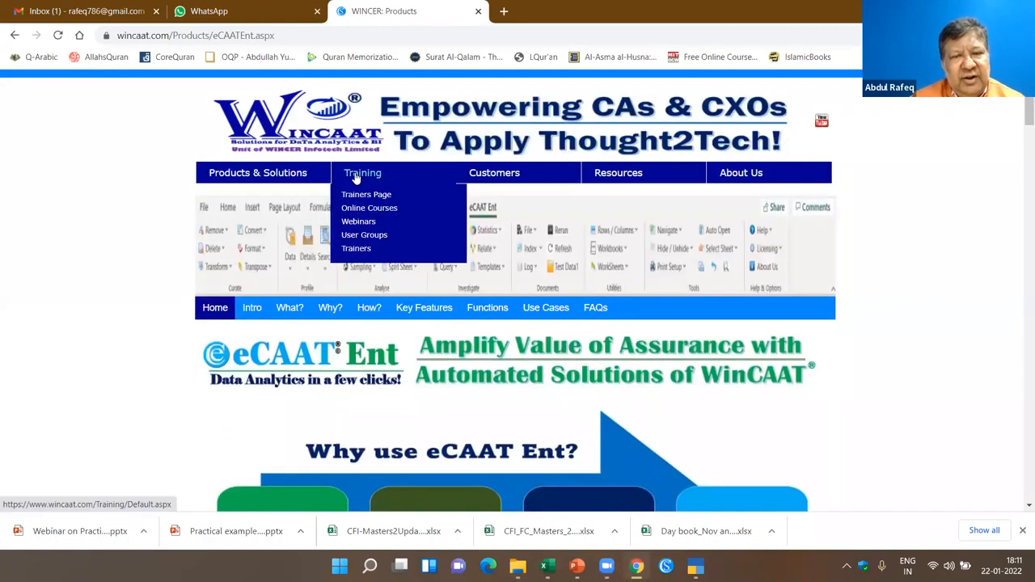
pyautogui.click(358, 222)
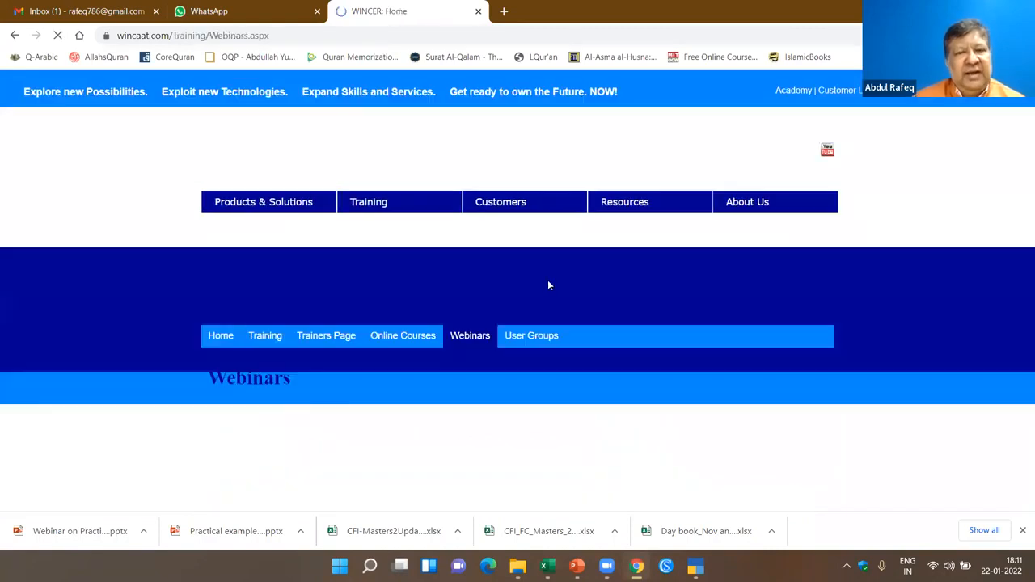
pyautogui.scroll(-3, 787, 396)
pyautogui.scroll(-7, 786, 396)
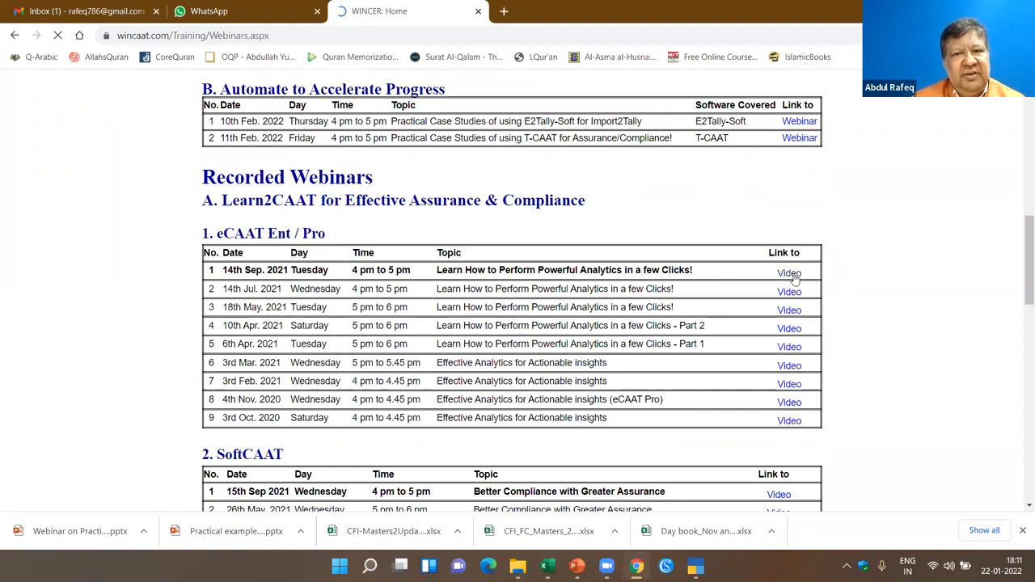
pyautogui.scroll(10, 788, 279)
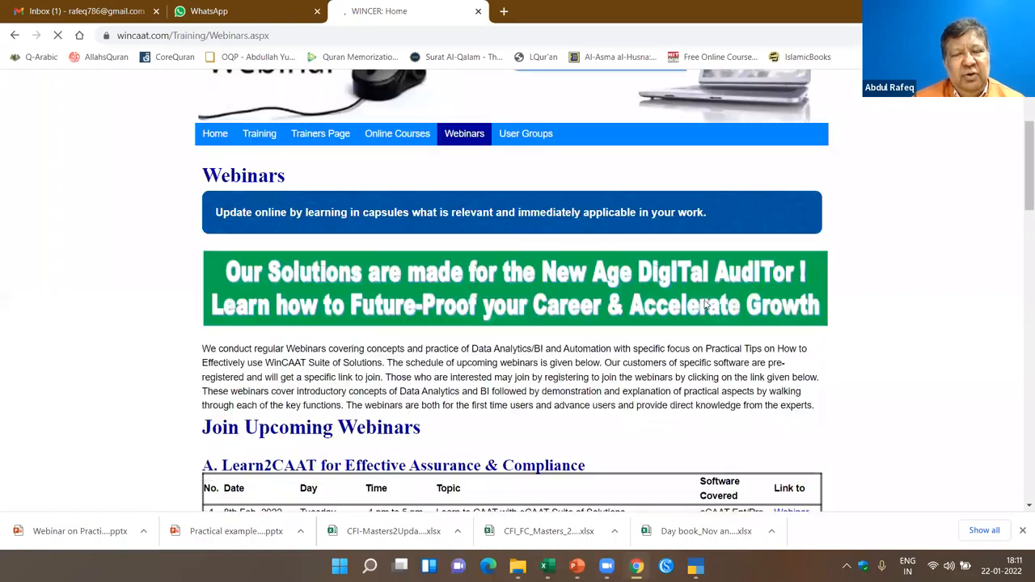
pyautogui.scroll(3, 776, 340)
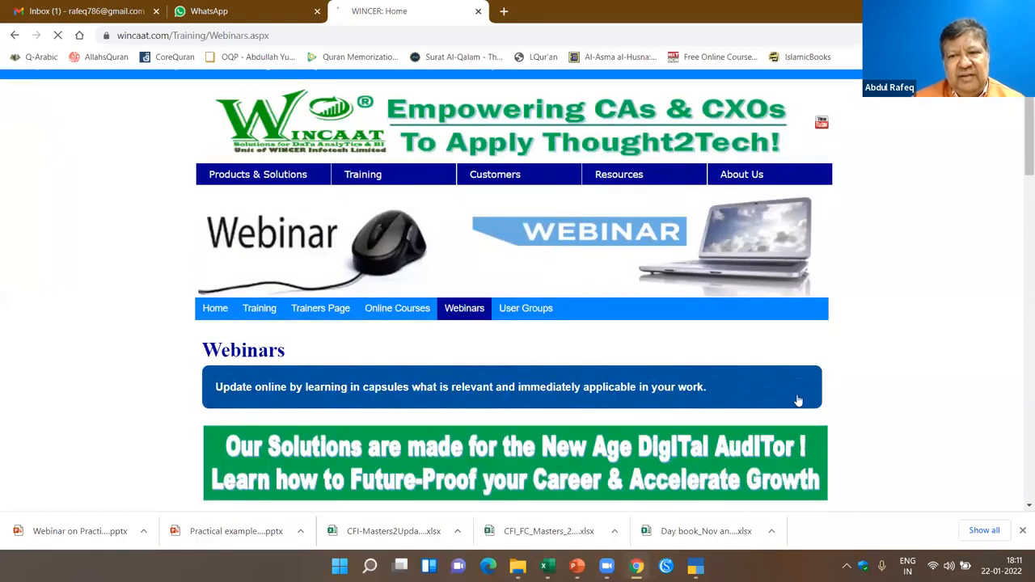
# Step: Examine the upcoming webinar schedule and the recorded eCAAT Ent / Pro and SoftCAAT webinars with their video links
pyautogui.scroll(-4, 797, 397)
pyautogui.scroll(-5, 659, 374)
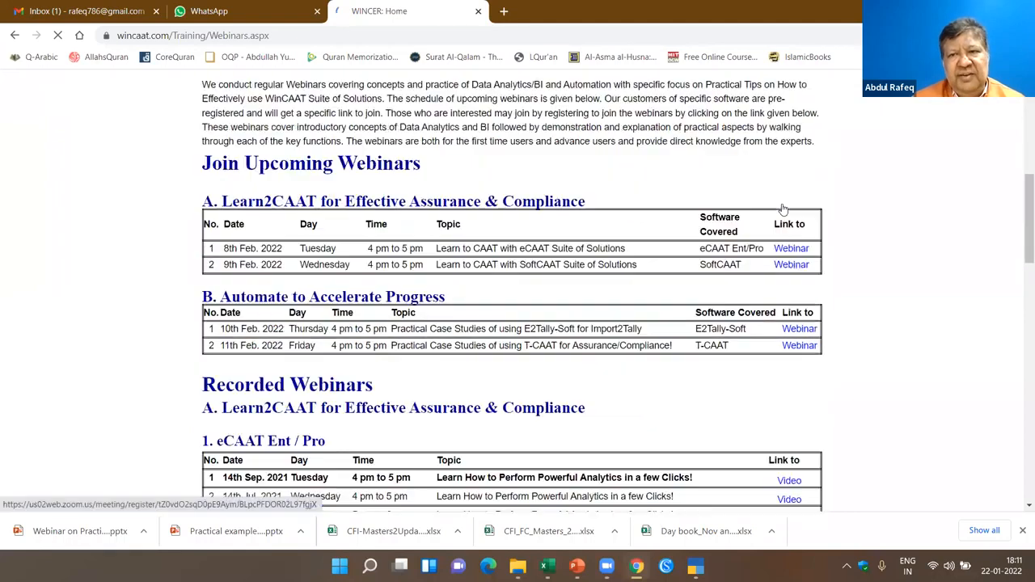
pyautogui.scroll(-1, 511, 254)
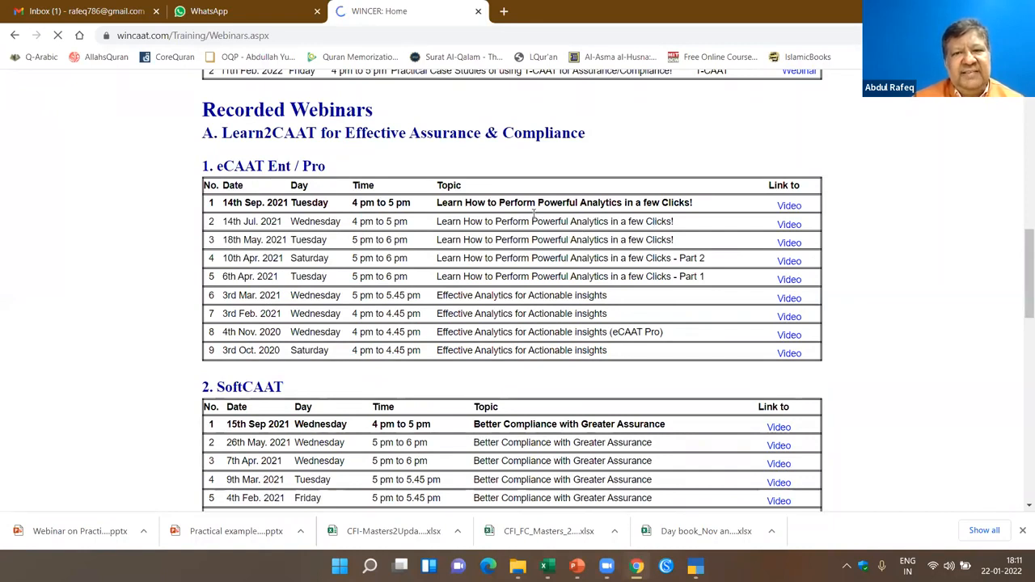
pyautogui.scroll(1, 538, 202)
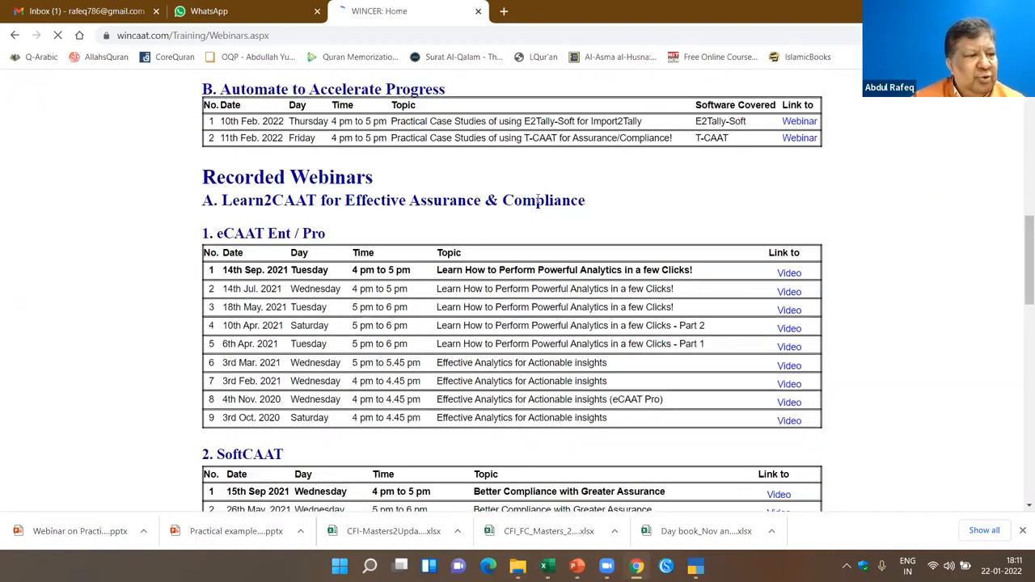
pyautogui.scroll(1, 751, 273)
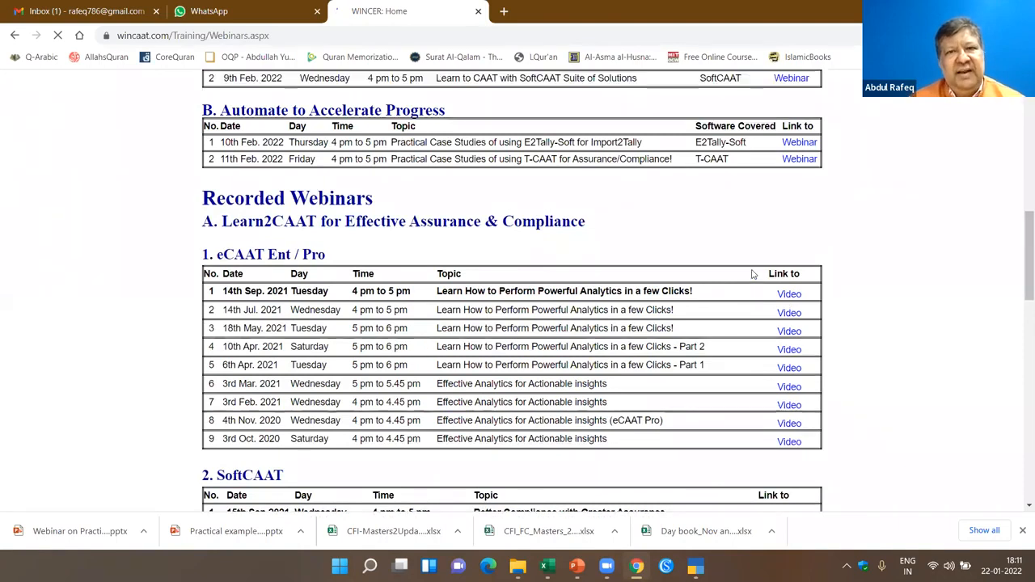
pyautogui.scroll(3, 505, 205)
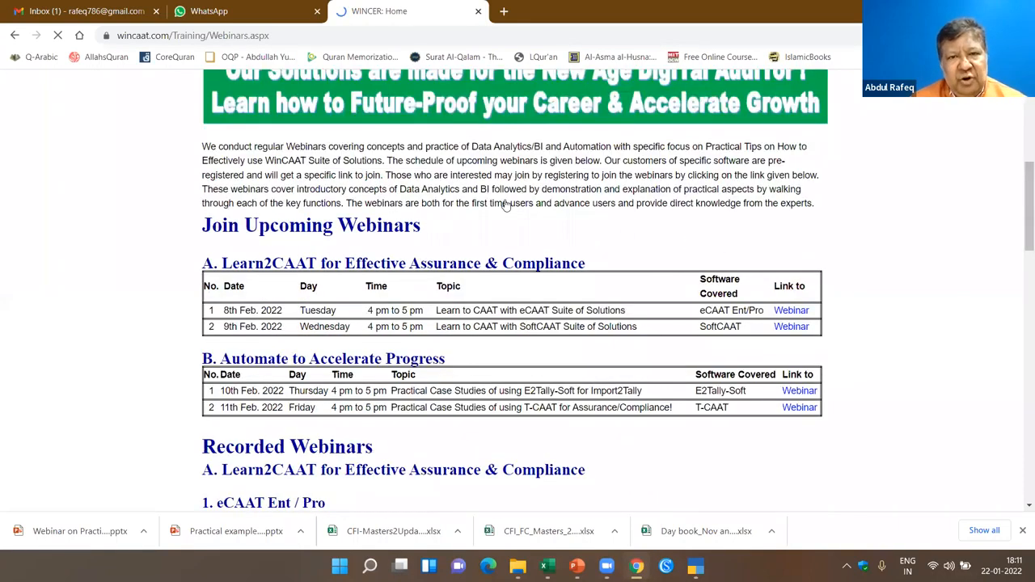
pyautogui.scroll(5, 505, 205)
# Step: Open the Buy or Renew pricing page and look through the licence fees of the eCAAT, S-CAAT and T-CAAT products
pyautogui.moveTo(506, 204)
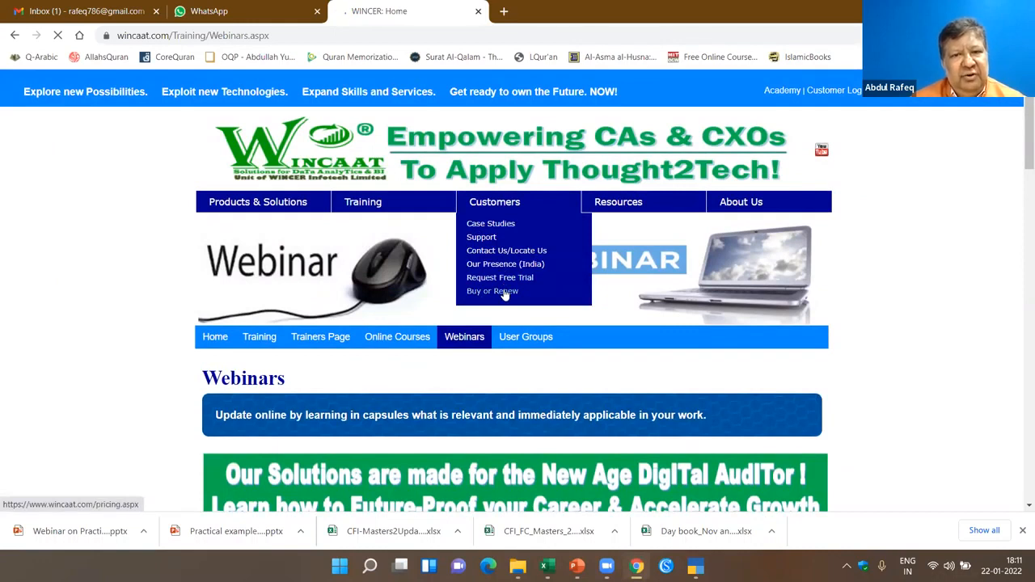
pyautogui.click(505, 294)
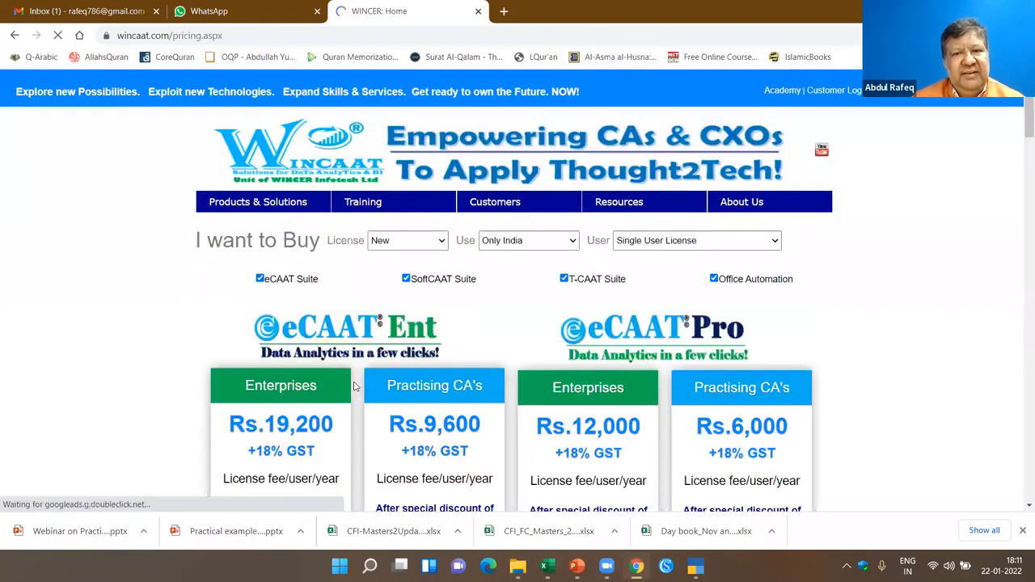
pyautogui.scroll(-8, 683, 158)
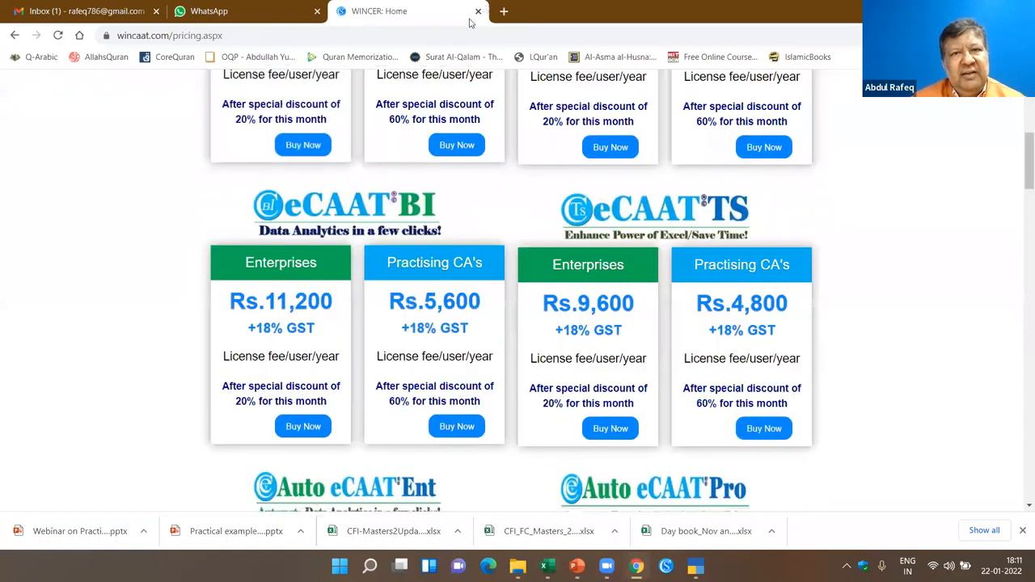
pyautogui.scroll(-3, 683, 158)
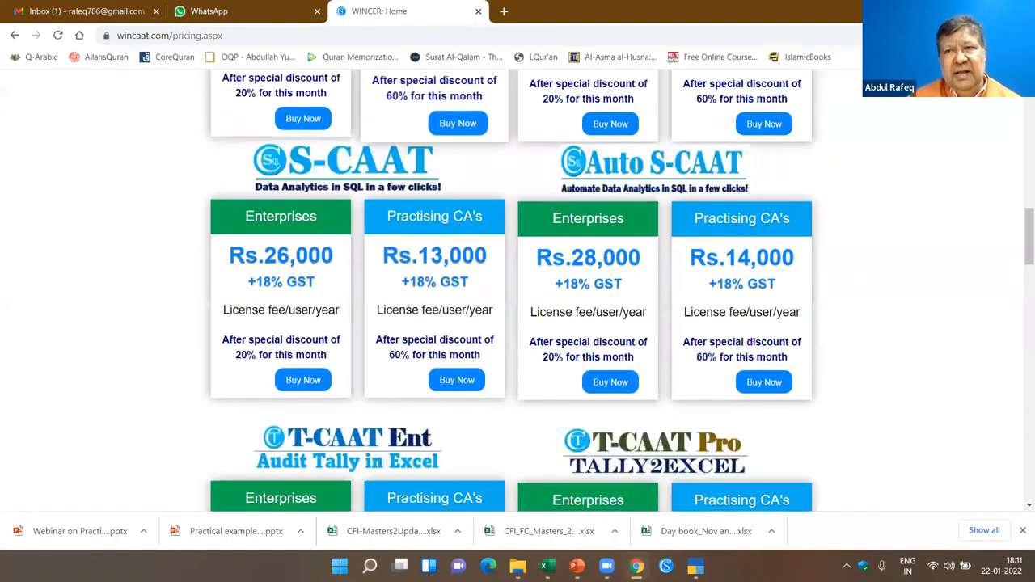
# Step: Close the WinCAAT and WhatsApp tabs and switch back to the eCAAT_Test_Data1.xlsx workbook in Excel
pyautogui.hotkey('ctrl', 'w')
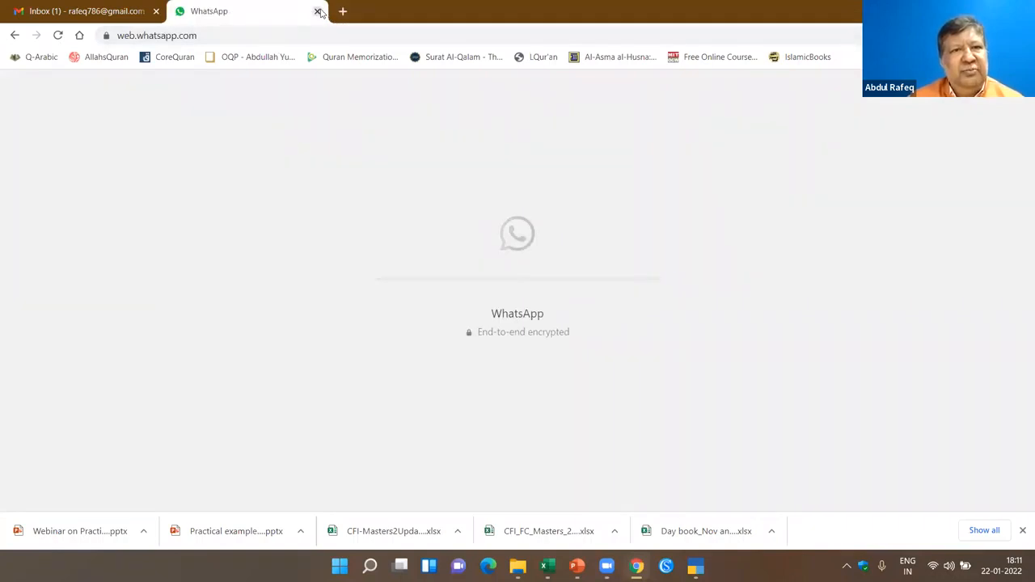
pyautogui.hotkey('ctrl', 'w')
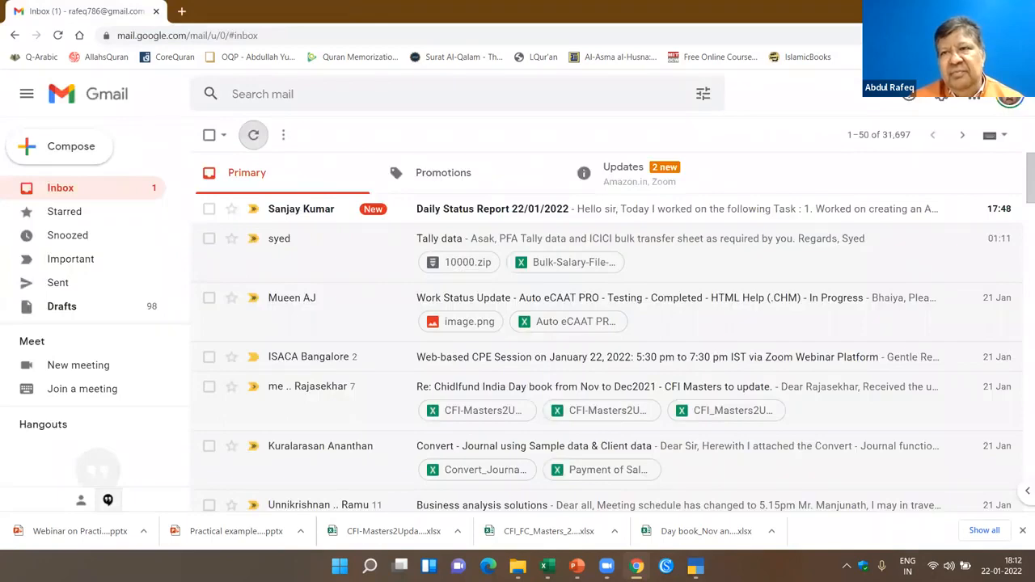
pyautogui.hotkey('alt', 'Tab')
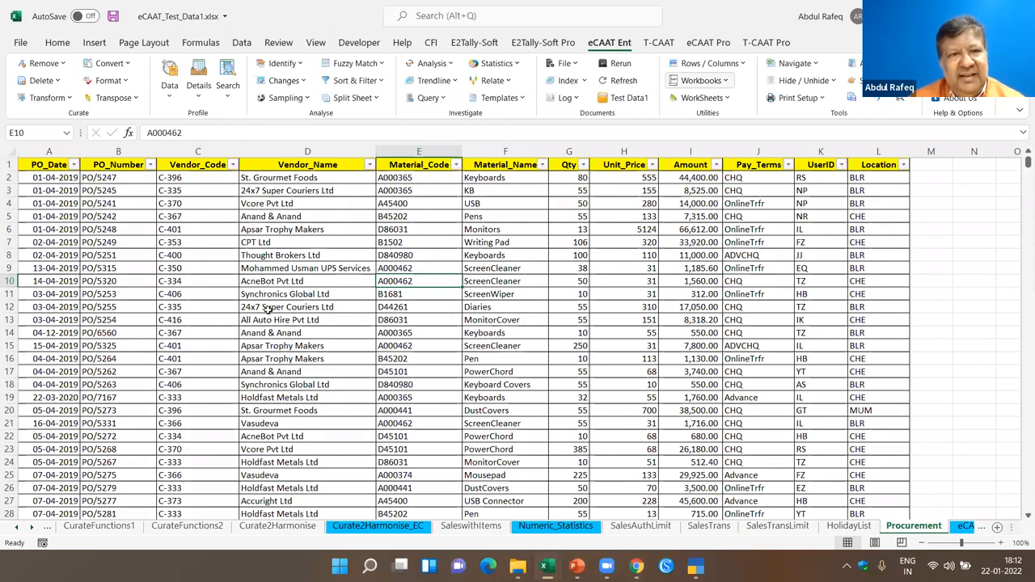
# Step: Display the SaleswithItems sheet and select cell B2 in the InvNo column
pyautogui.click(505, 334)
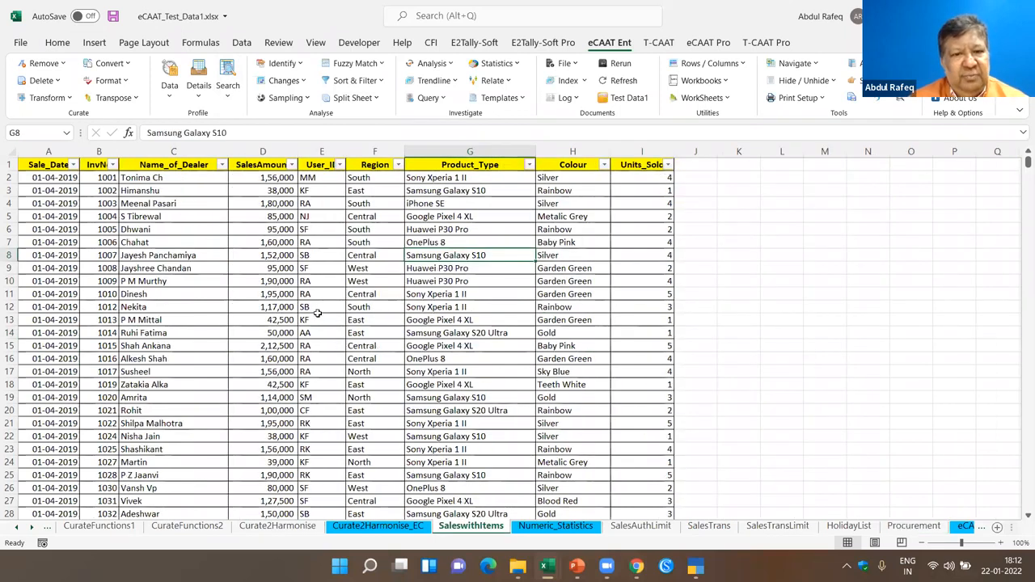
pyautogui.click(485, 283)
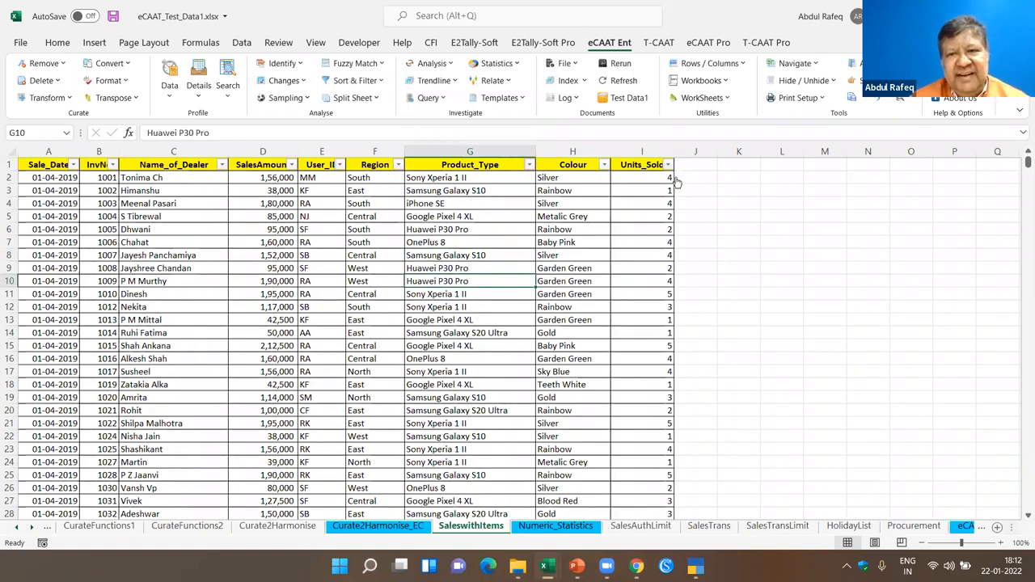
pyautogui.hotkey('ctrl', 'Home')
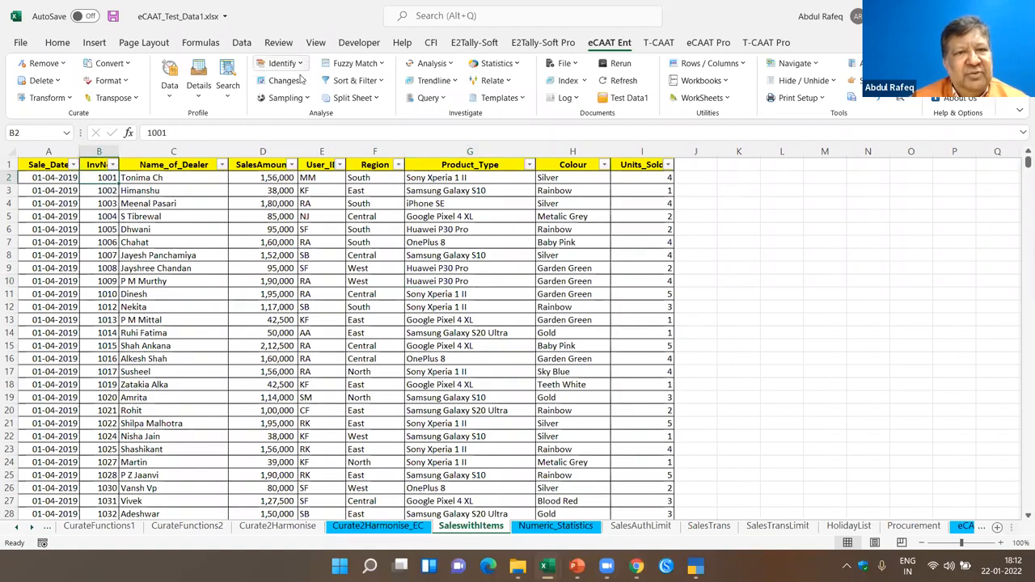
# Step: Run Identify Duplicates on the InvNo field with the Details and Result Form options
pyautogui.click(282, 63)
pyautogui.moveTo(324, 82)
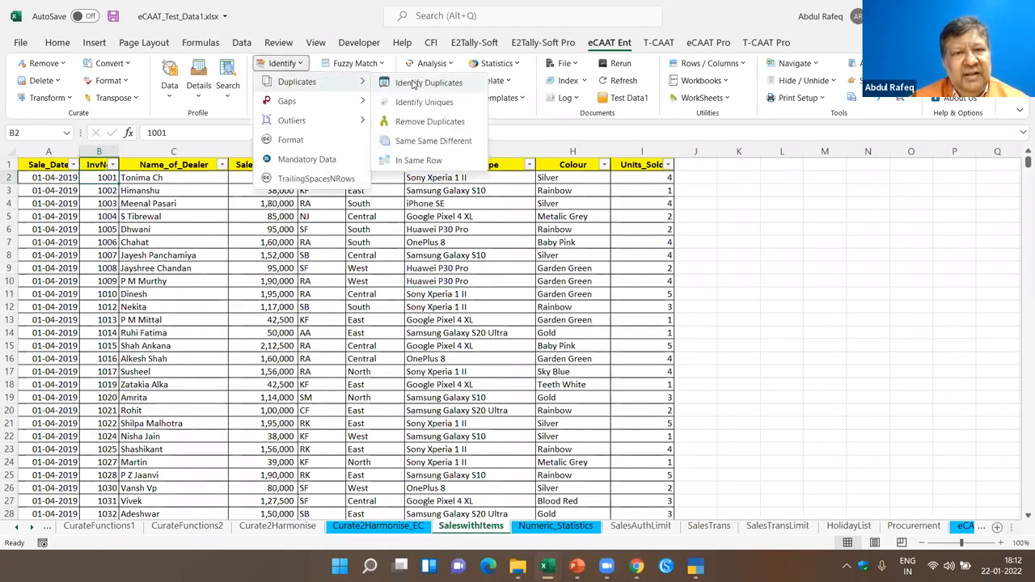
pyautogui.click(414, 84)
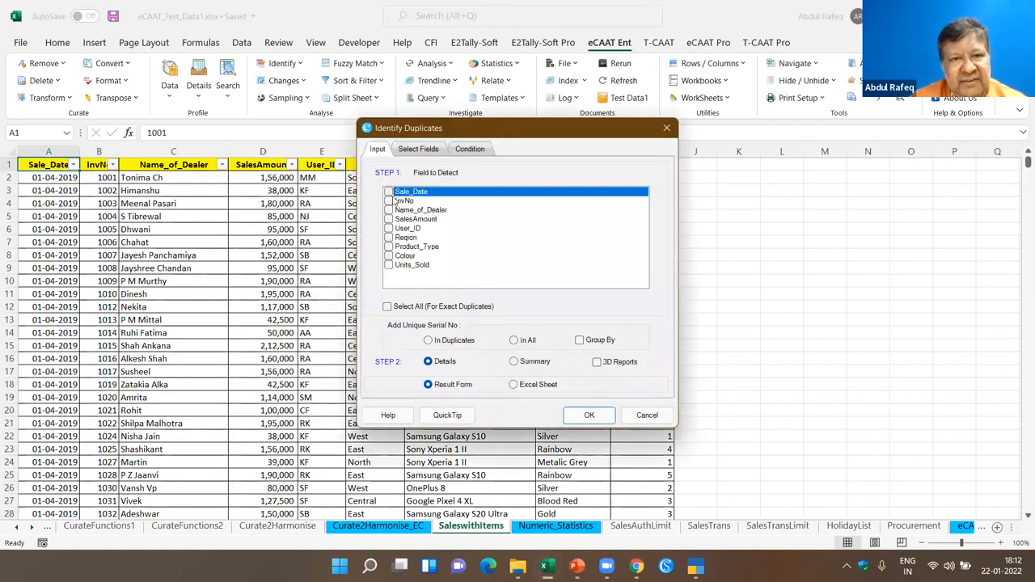
pyautogui.click(397, 201)
pyautogui.click(389, 201)
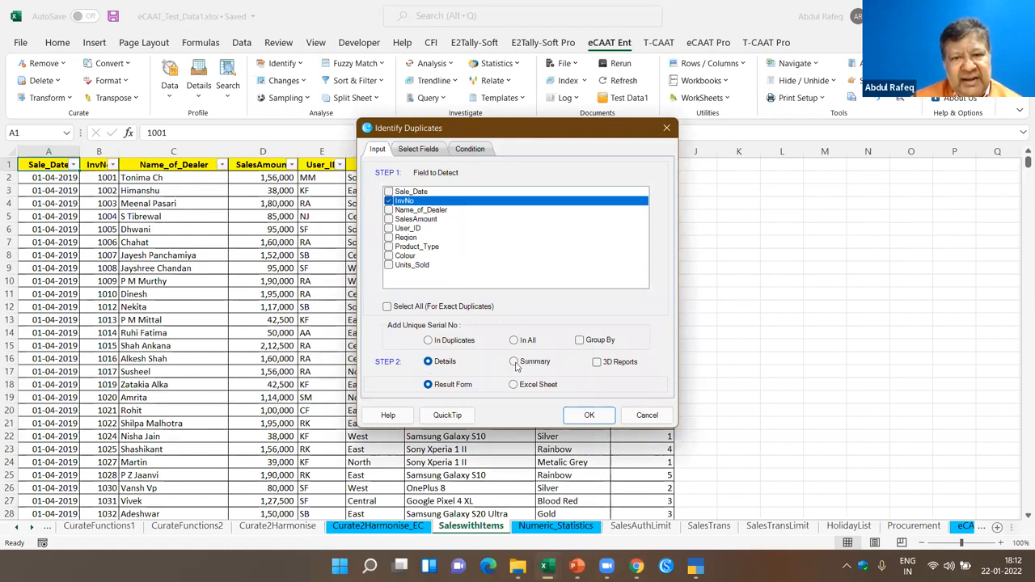
pyautogui.click(588, 415)
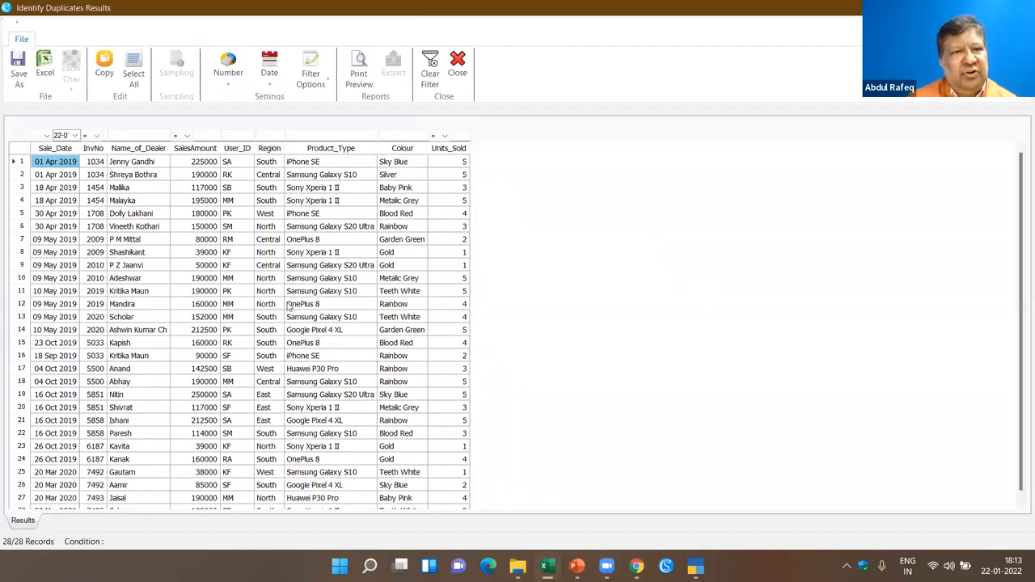
# Step: Review the detailed duplicate invoice records and close the Identify Duplicates results
pyautogui.scroll(-1, 44, 242)
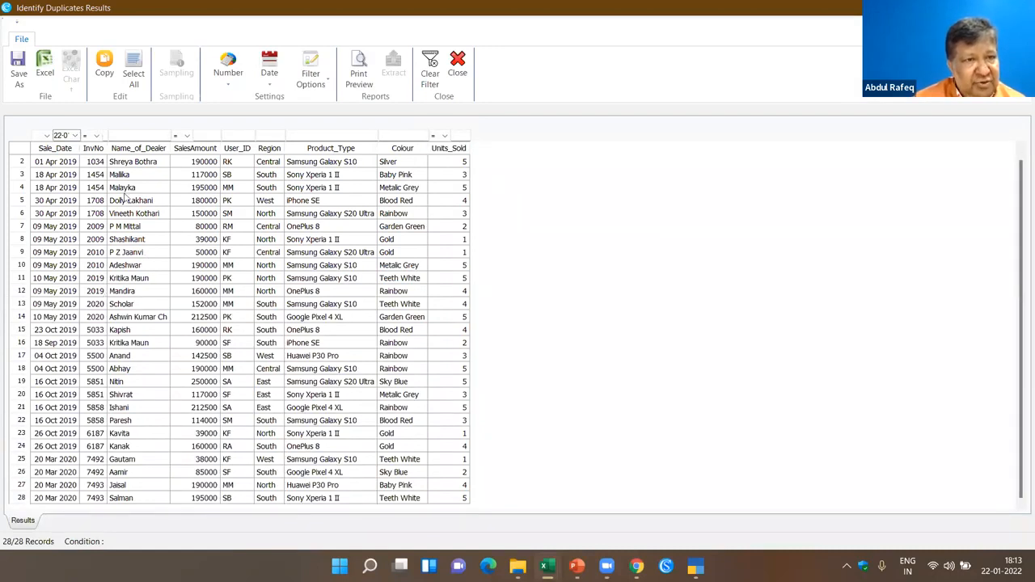
pyautogui.click(100, 168)
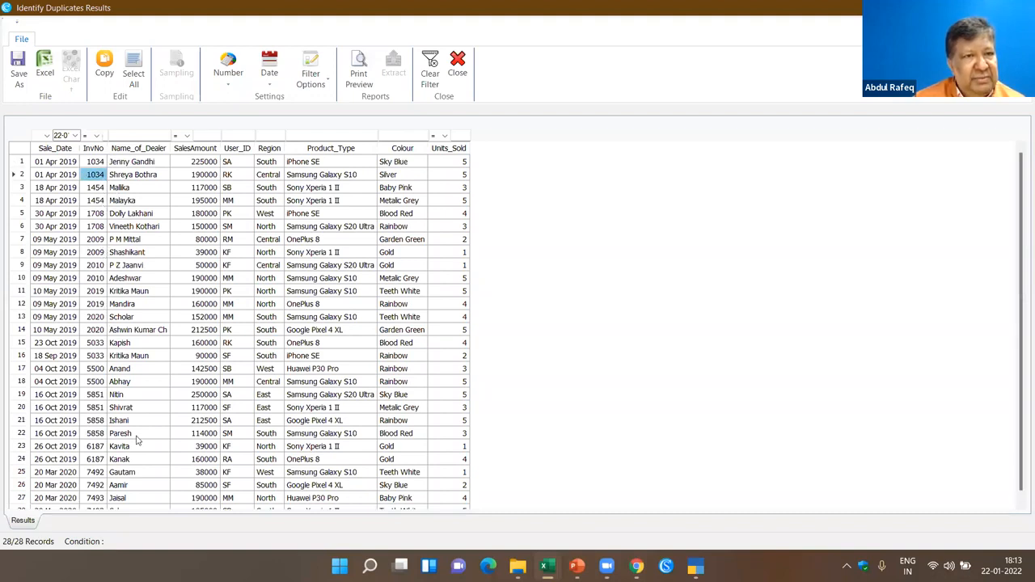
pyautogui.click(458, 65)
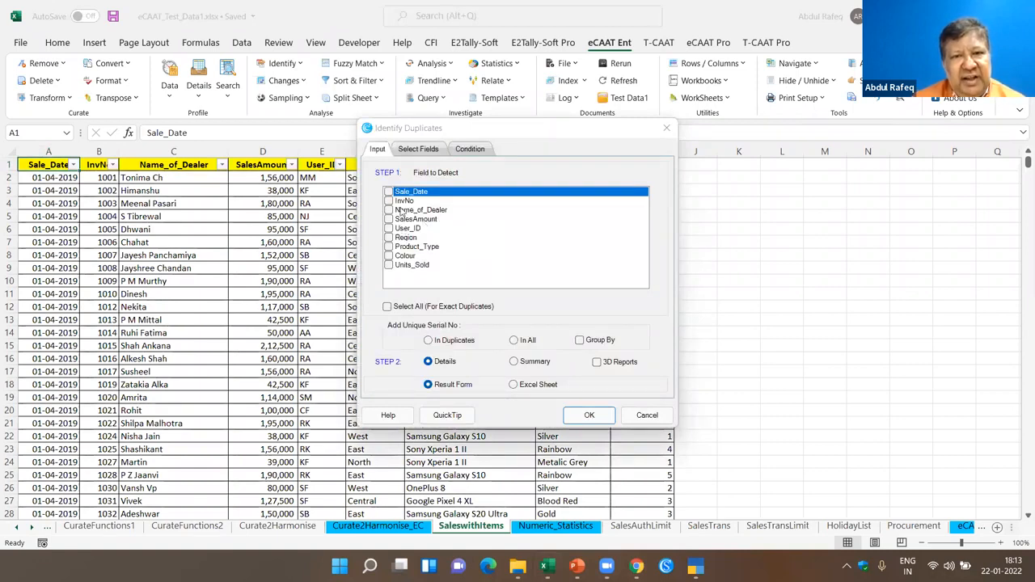
# Step: Run Identify Duplicates on the InvNo field with the Summary option and review the number of duplicates per invoice
pyautogui.click(391, 200)
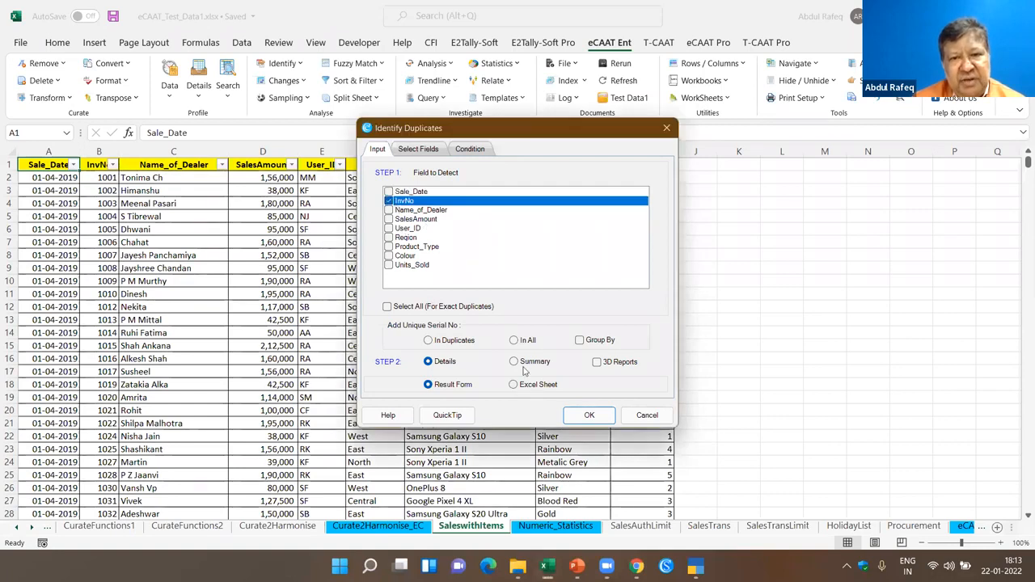
pyautogui.click(514, 363)
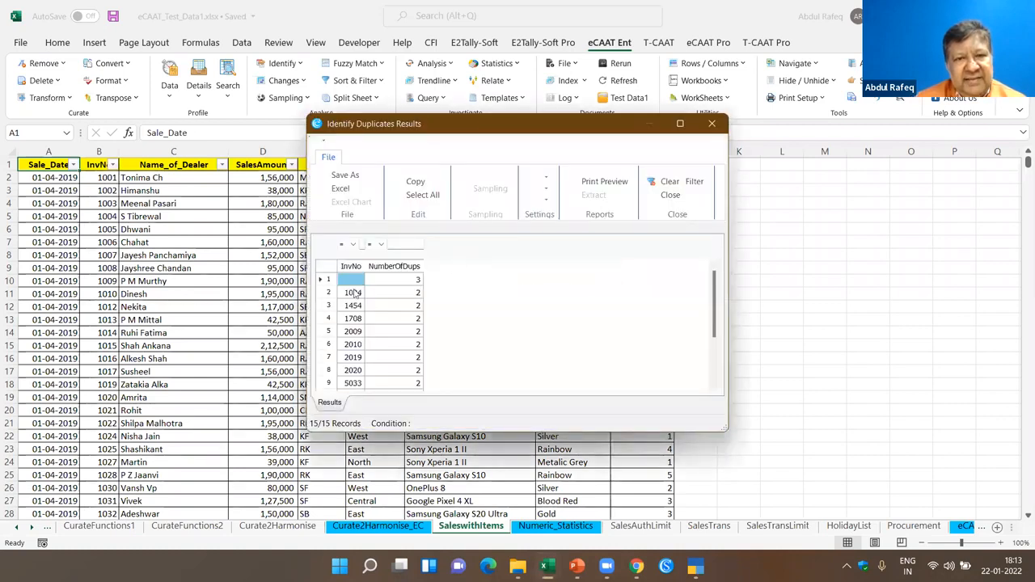
pyautogui.click(356, 294)
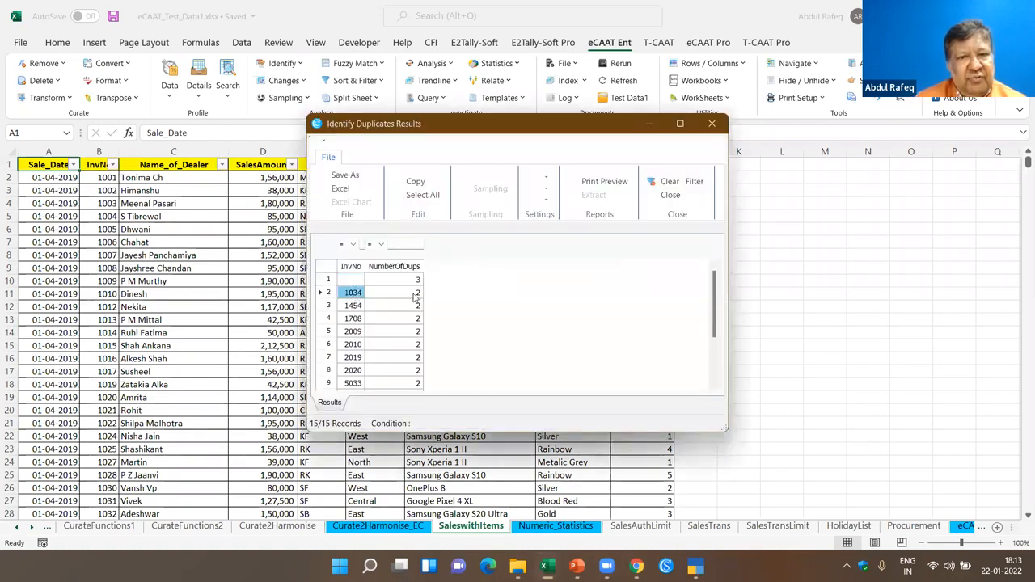
pyautogui.scroll(-2, 380, 313)
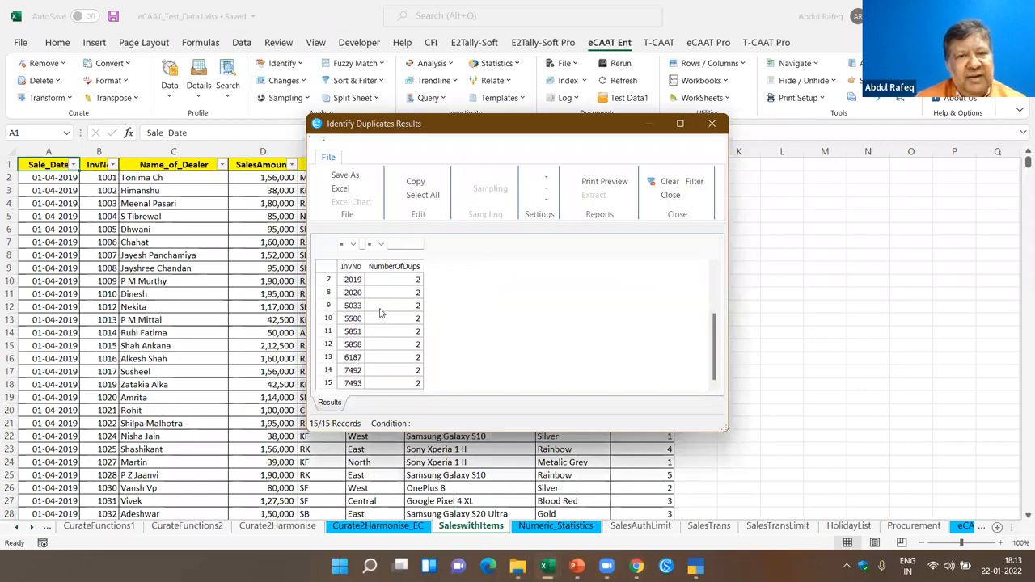
# Step: Close the Identify Duplicates results and dialog and return to the SaleswithItems data
pyautogui.click(711, 123)
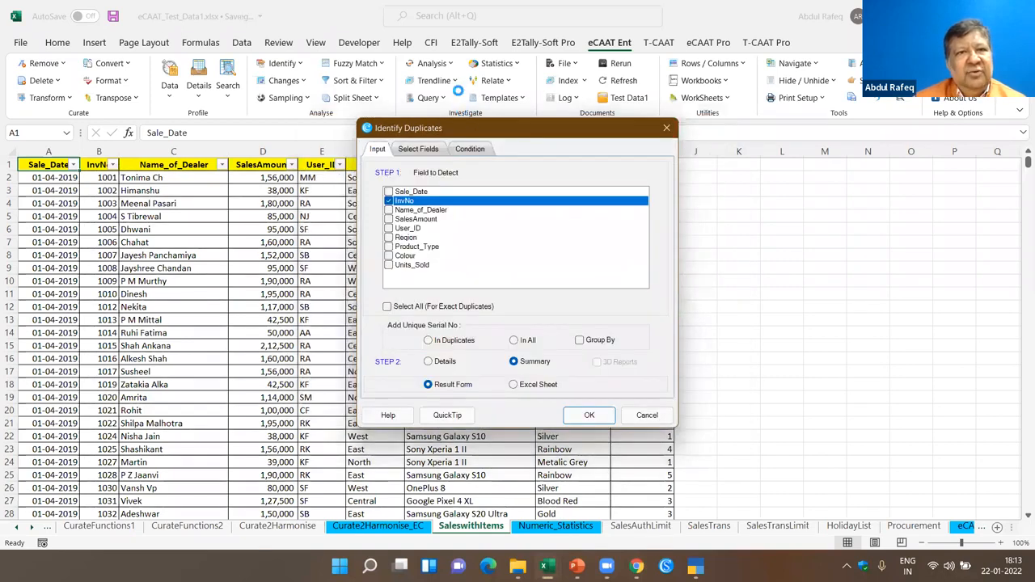
pyautogui.click(466, 226)
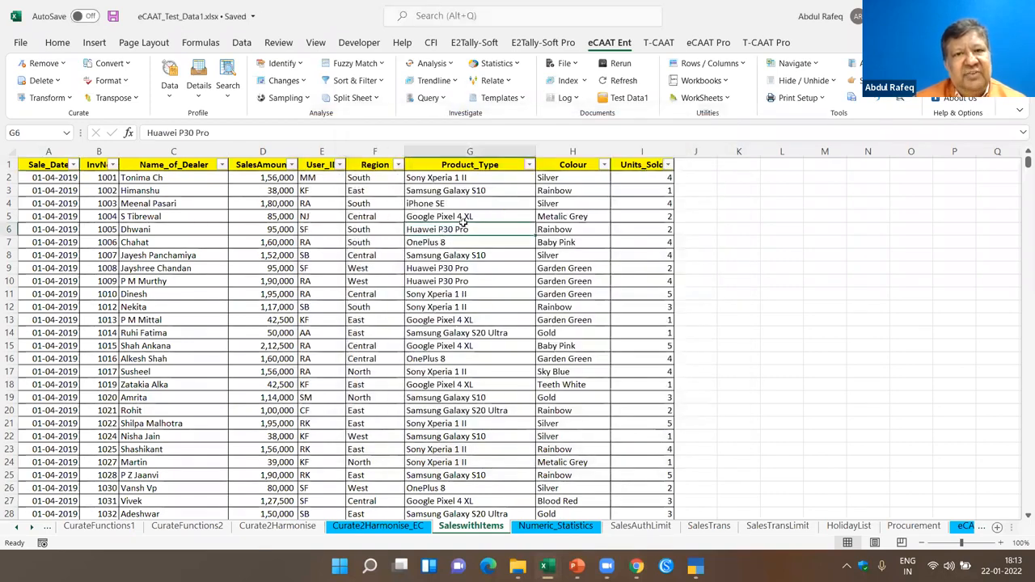
# Step: View the Same Same Different duplicate-check options and leave without running the check
pyautogui.click(297, 70)
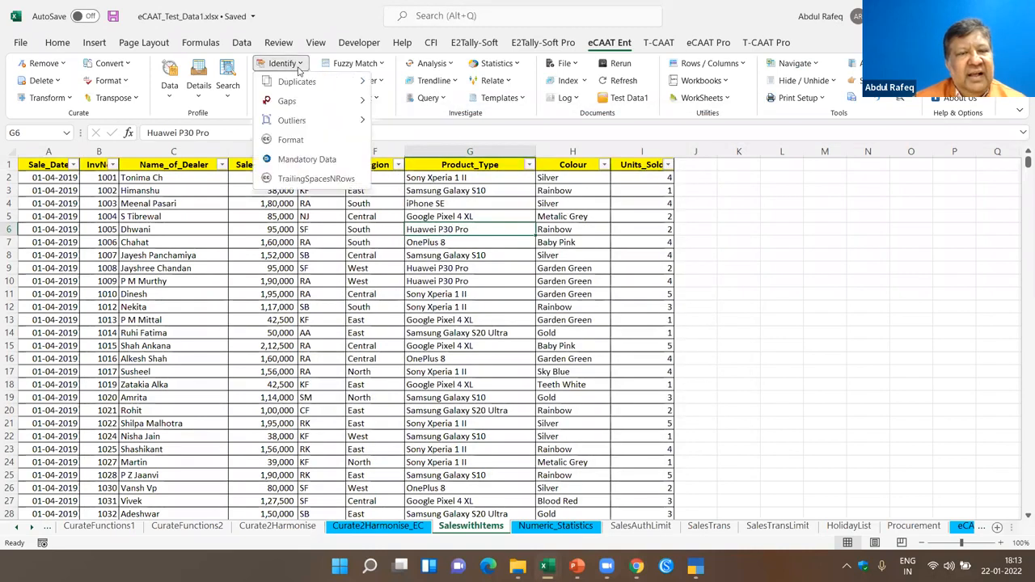
pyautogui.moveTo(319, 84)
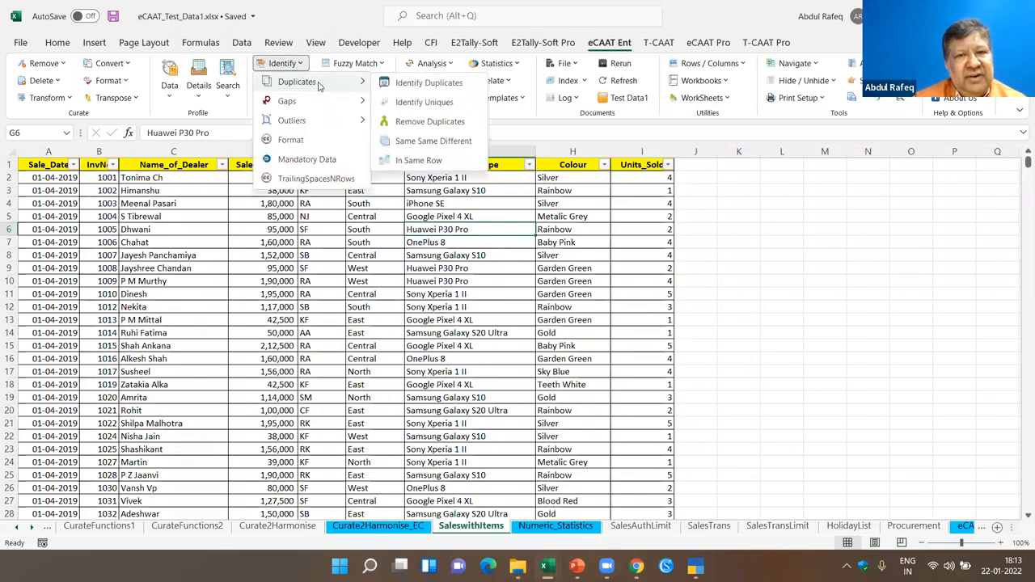
pyautogui.click(428, 142)
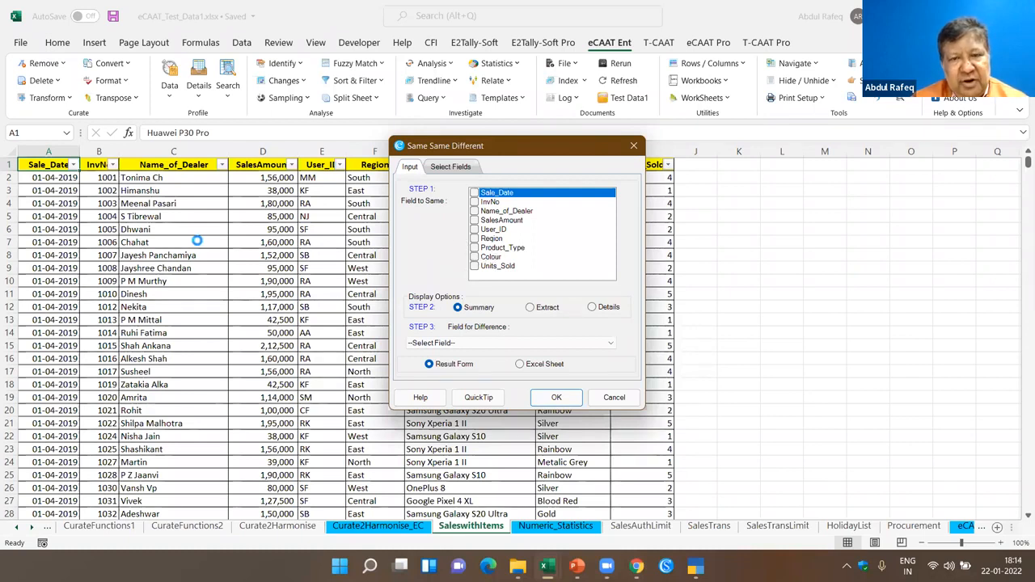
pyautogui.click(614, 397)
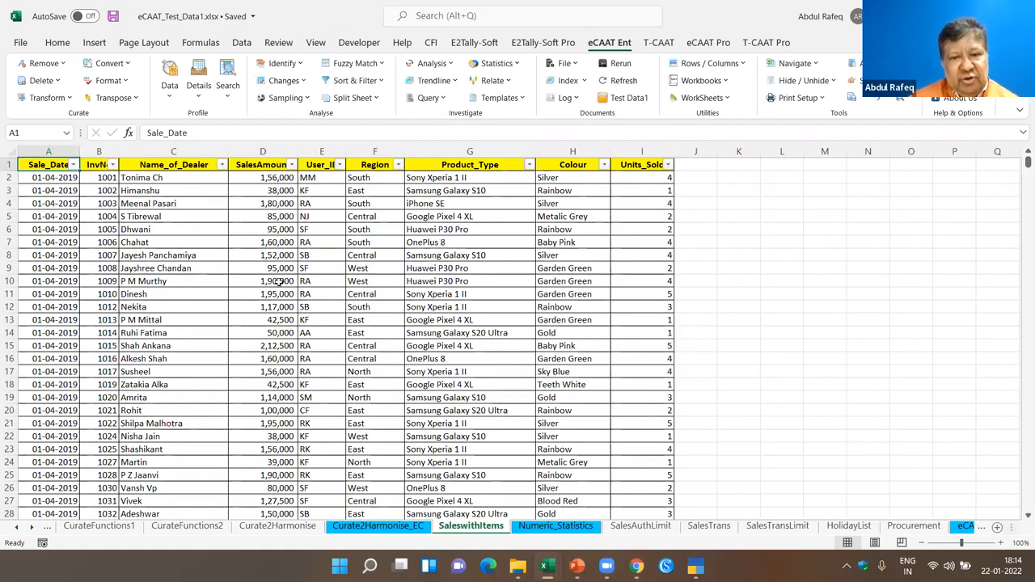
# Step: Navigate to the workbook's first sheet, IndexSheet
pyautogui.click(14, 528)
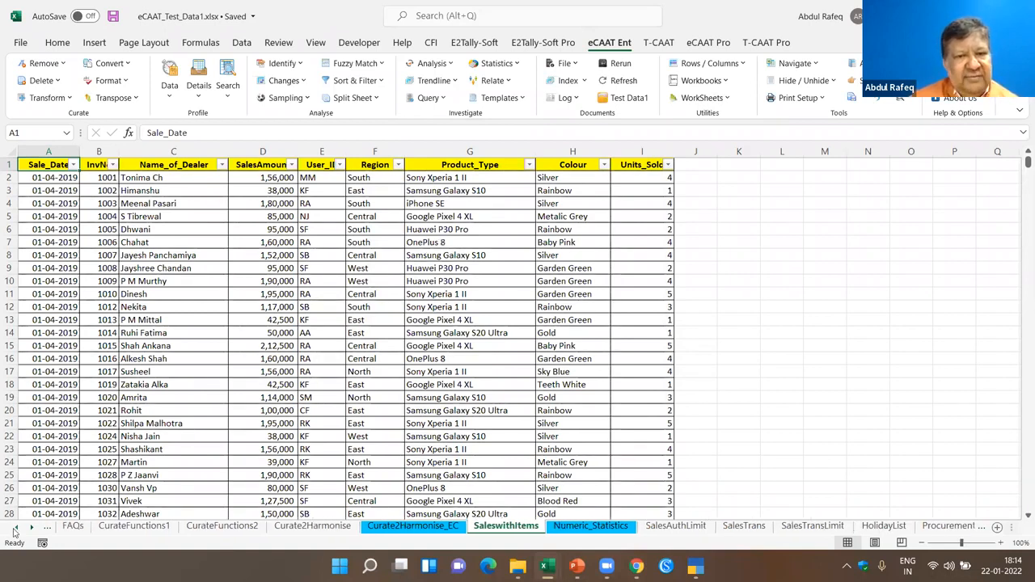
pyautogui.click(14, 528)
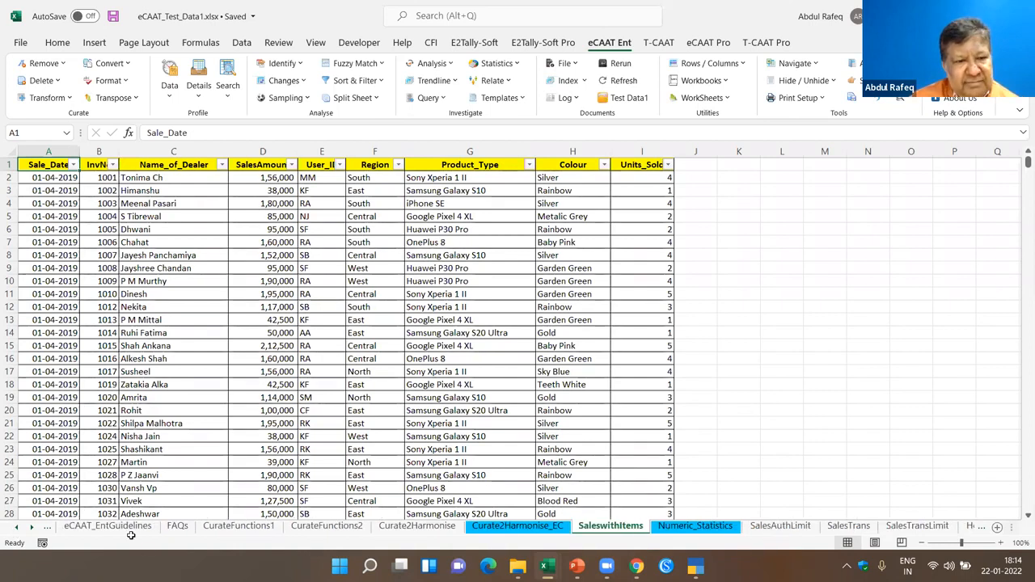
pyautogui.click(374, 254)
pyautogui.click(452, 243)
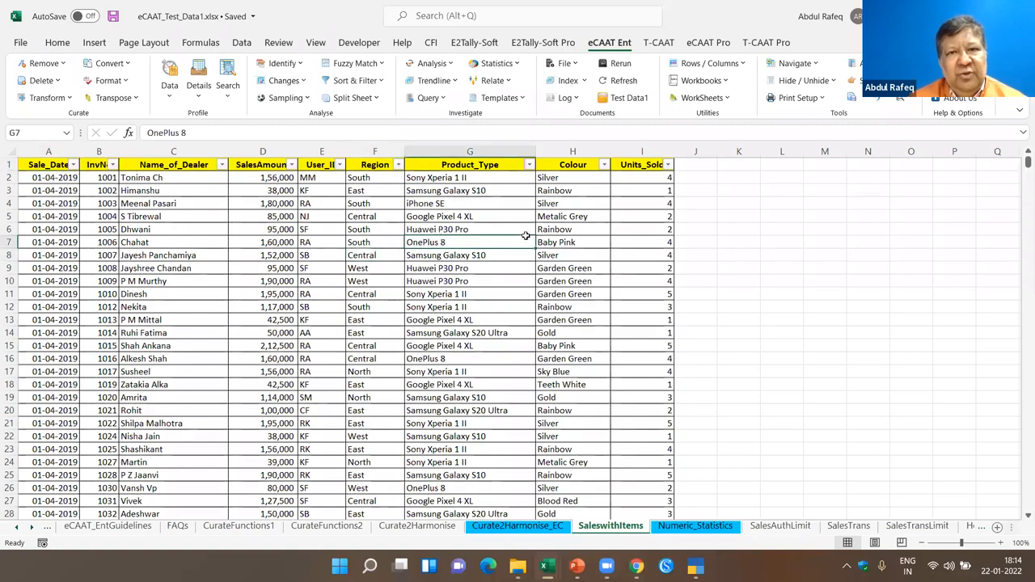
pyautogui.moveTo(501, 248); pyautogui.dragTo(474, 397)
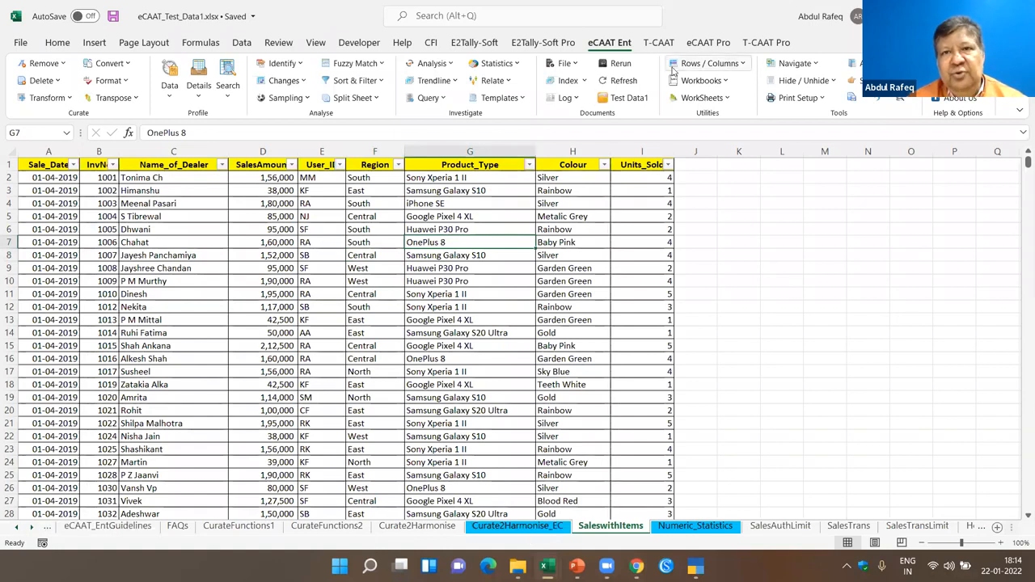
pyautogui.click(816, 68)
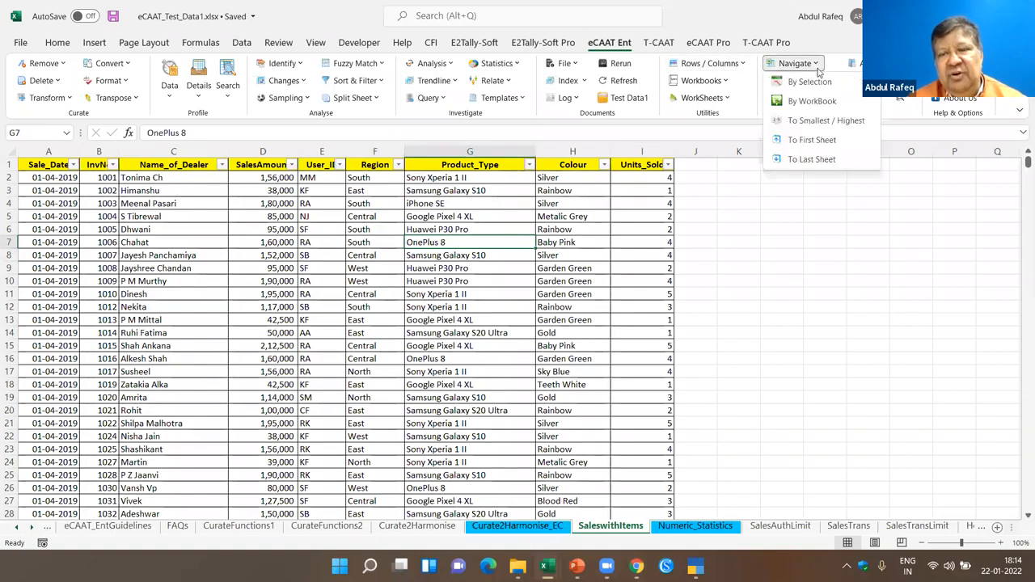
pyautogui.click(812, 140)
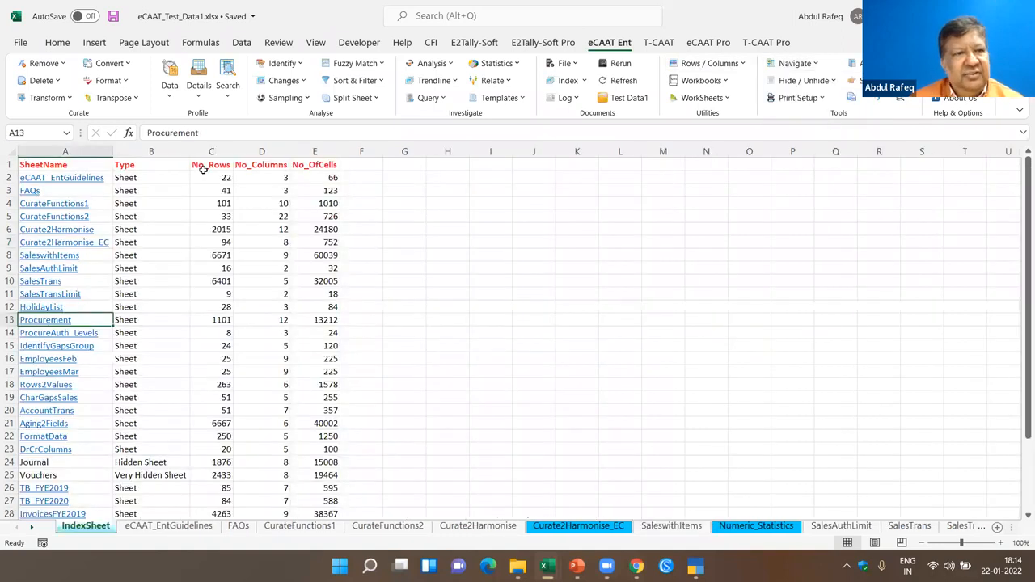
# Step: View the SalesTrans and SalesTransLimit sheets through their index links, returning to IndexSheet after each
pyautogui.click(50, 282)
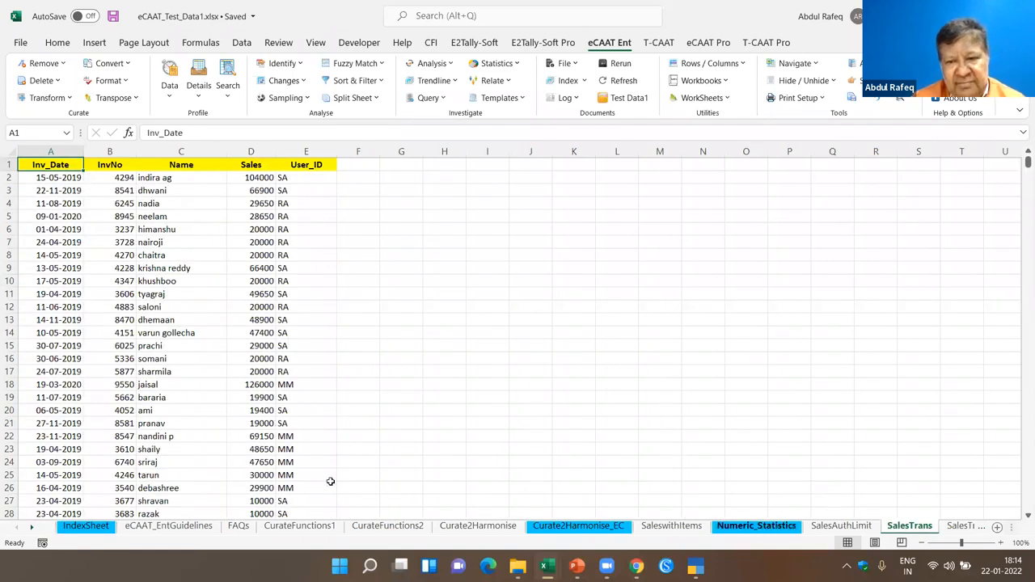
pyautogui.click(86, 525)
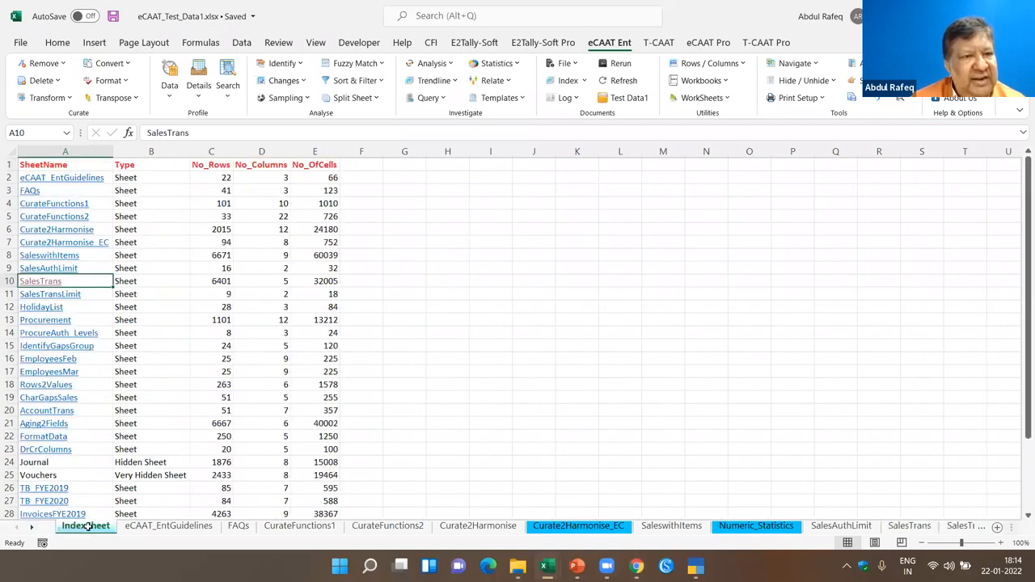
pyautogui.click(67, 296)
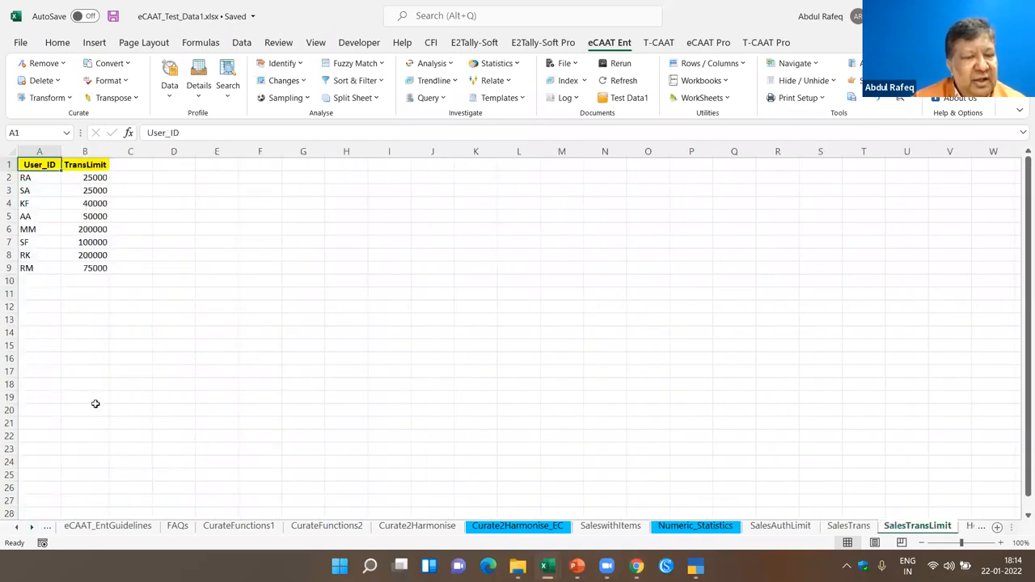
pyautogui.click(18, 527)
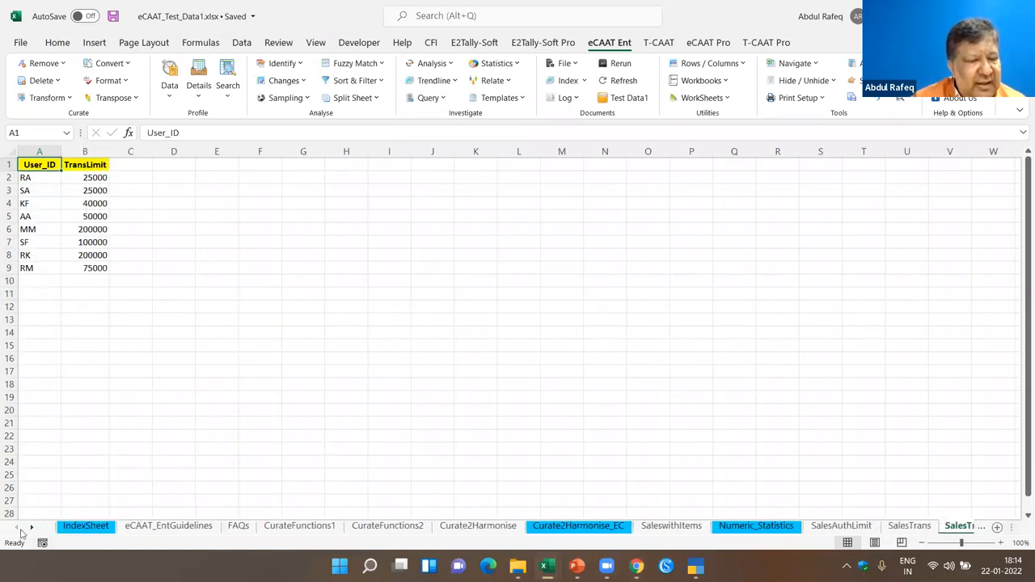
pyautogui.click(85, 525)
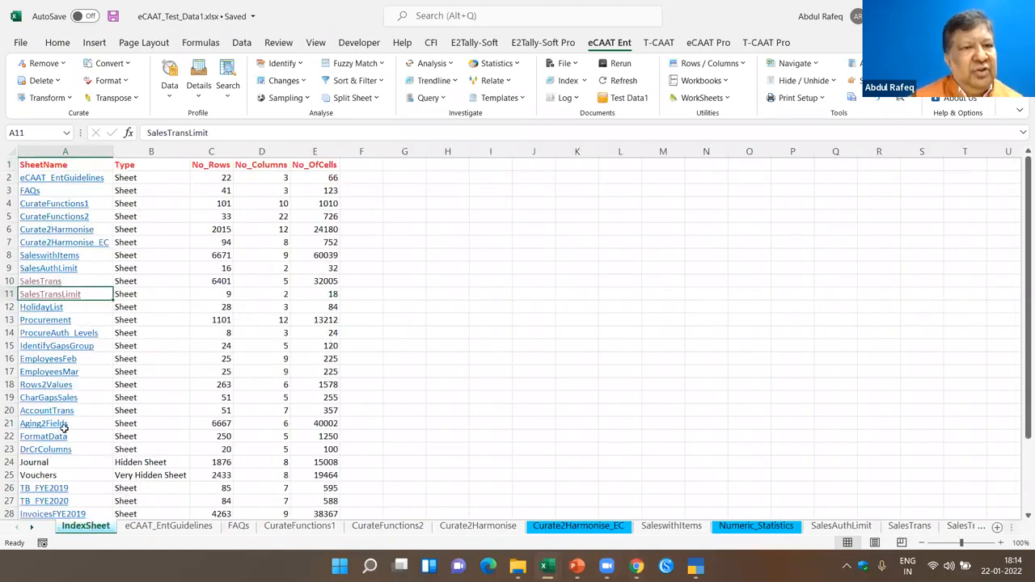
# Step: Start Join Files from the SalesTrans sheet and set SalesTransLimit as the secondary file
pyautogui.click(45, 280)
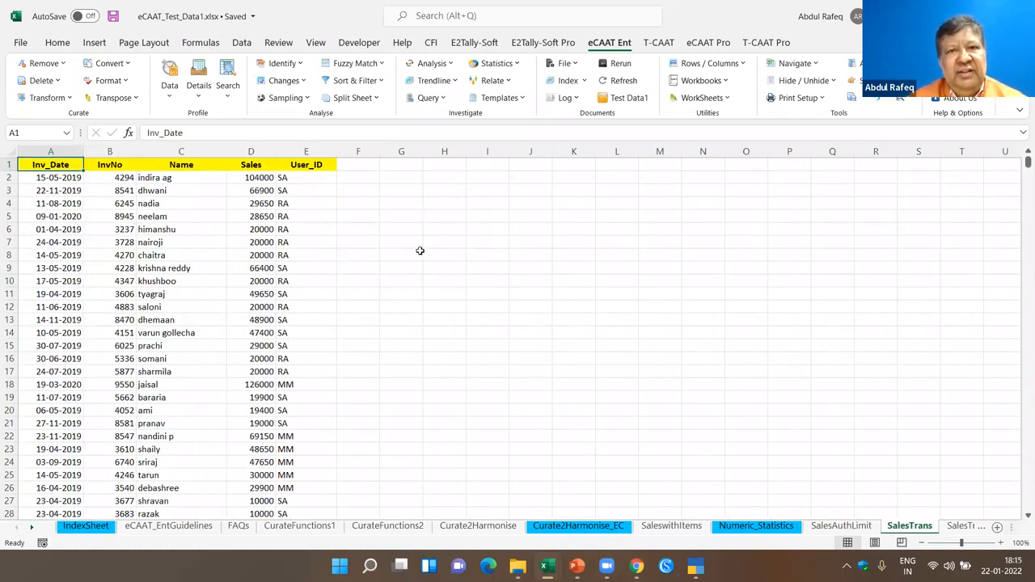
pyautogui.click(506, 83)
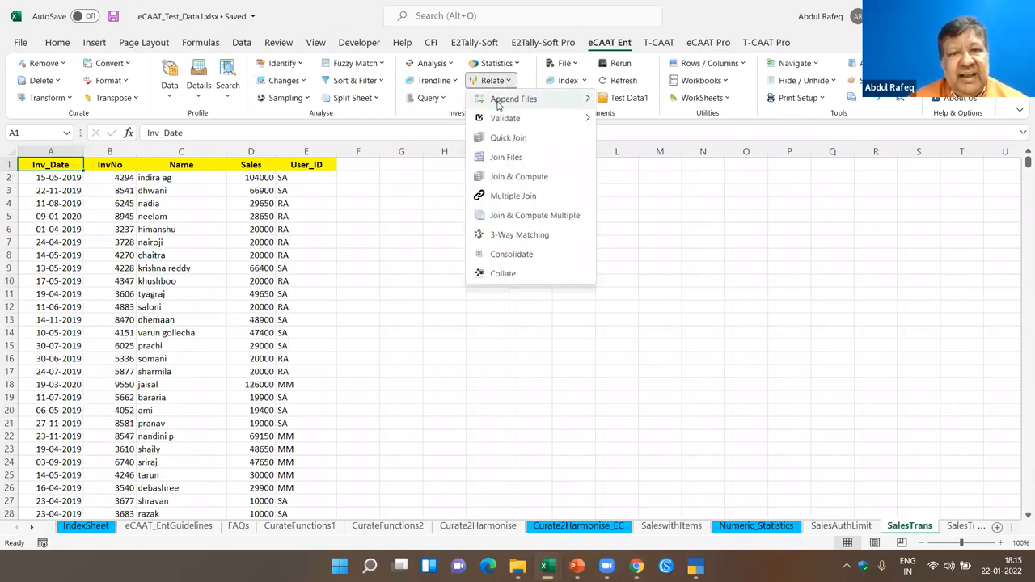
pyautogui.click(506, 158)
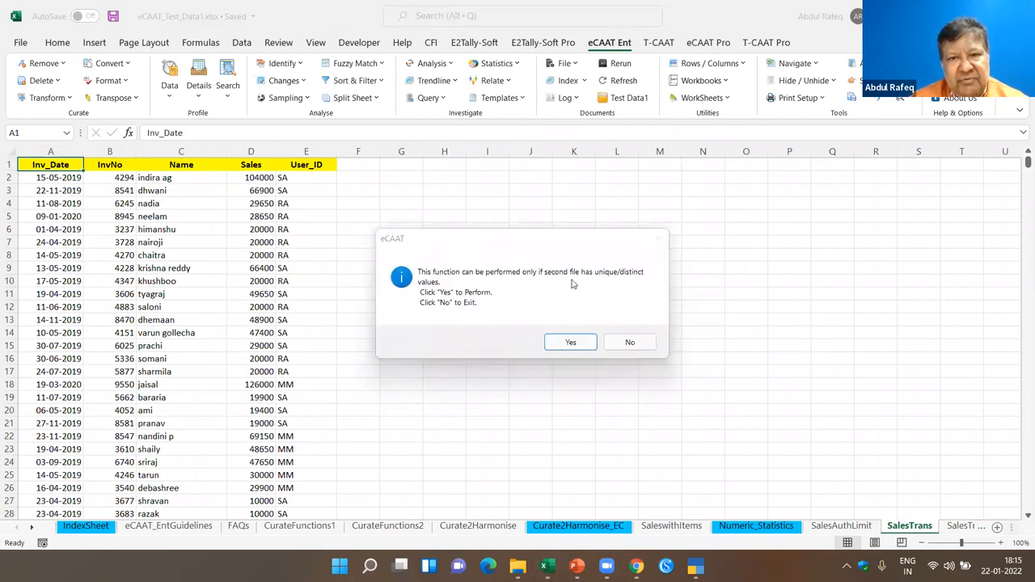
pyautogui.click(570, 343)
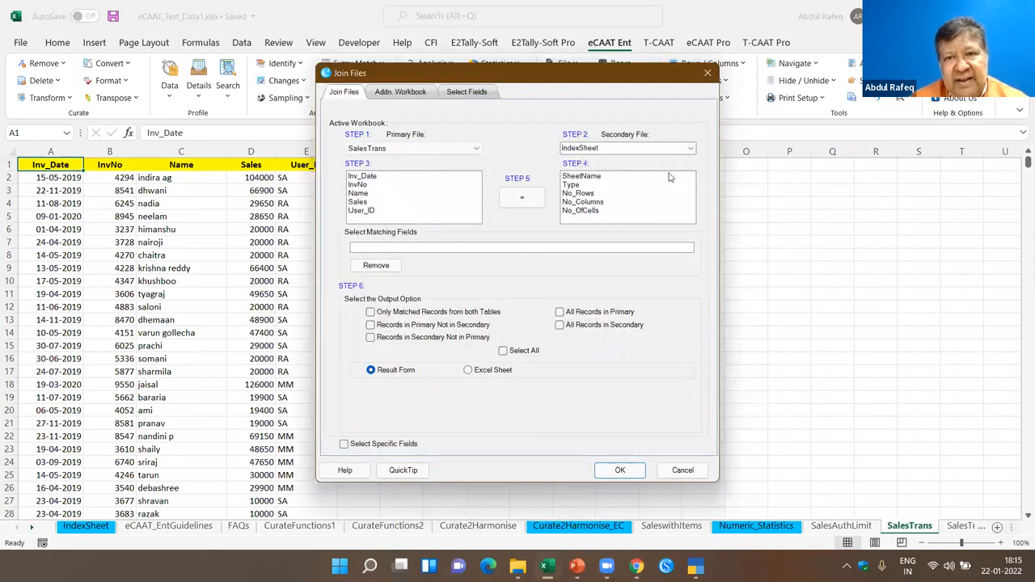
pyautogui.click(691, 149)
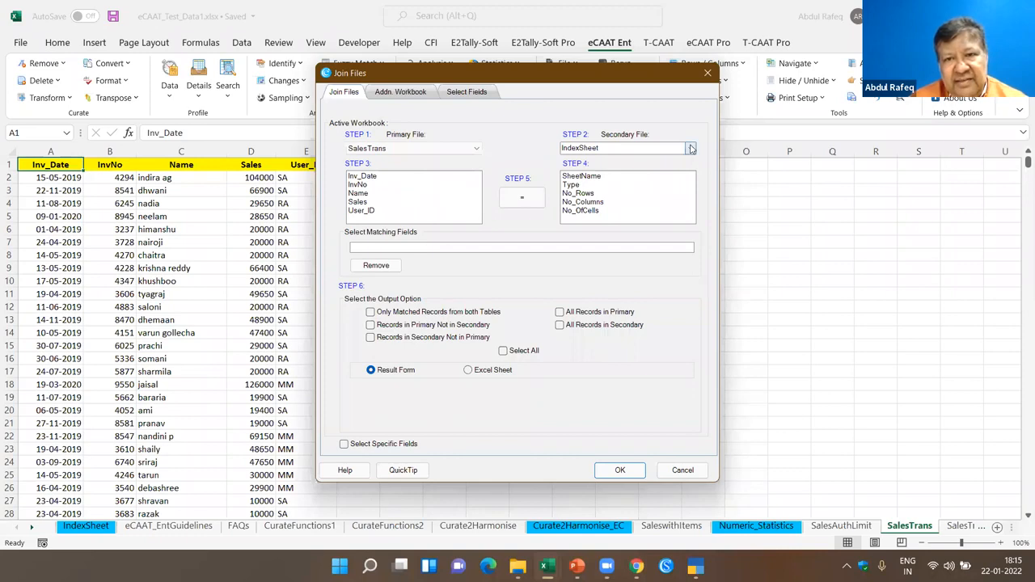
pyautogui.write('sAuthLimit')
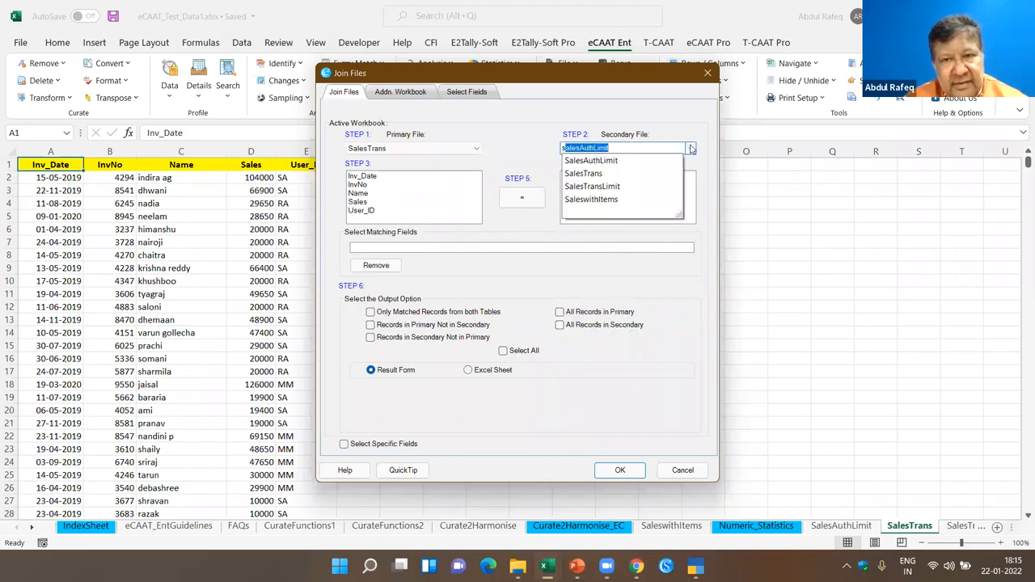
pyautogui.click(631, 186)
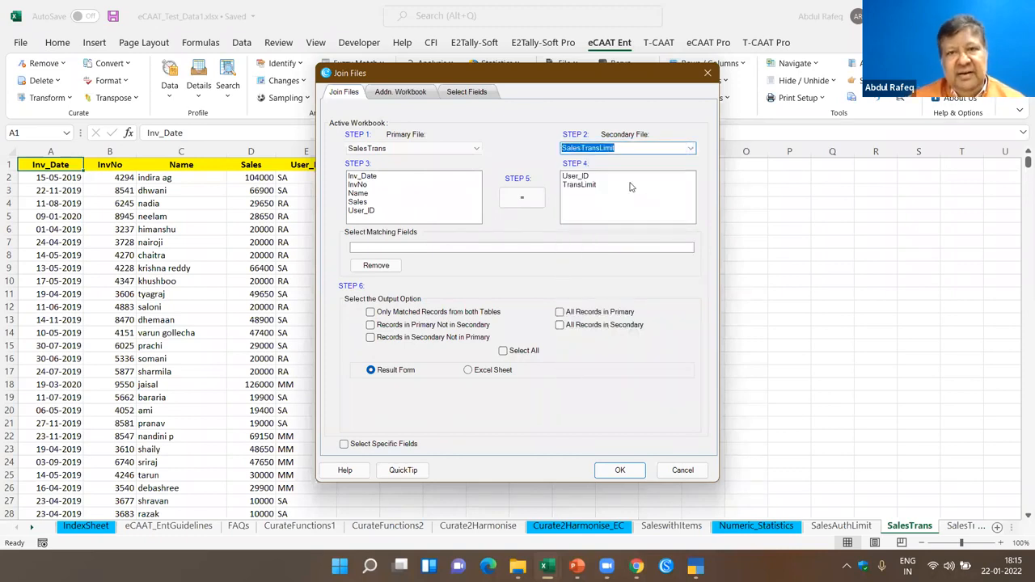
# Step: Match the two files on User_ID and run the join for Only Matched Records from both Tables
pyautogui.click(359, 212)
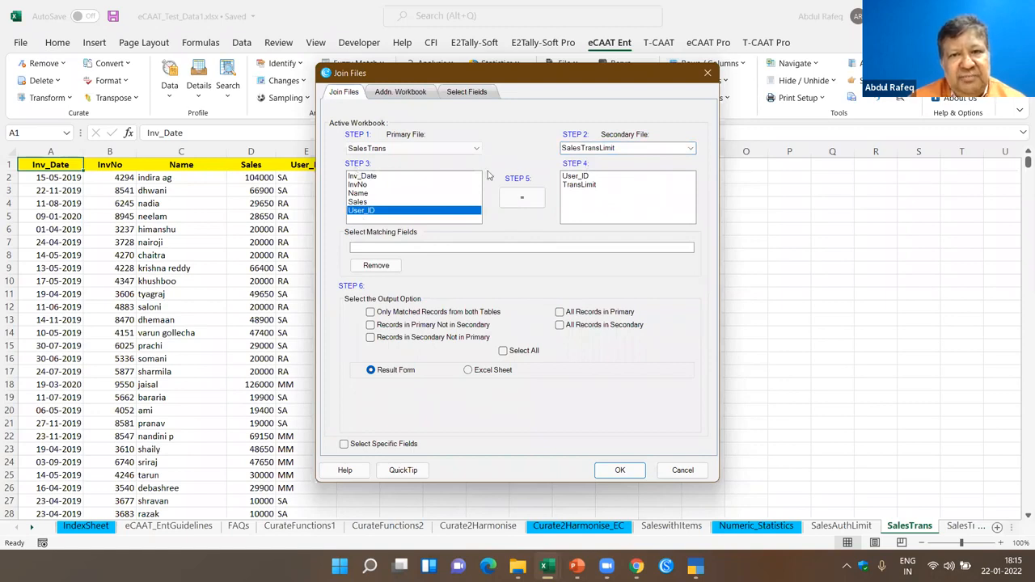
pyautogui.click(577, 177)
pyautogui.click(526, 199)
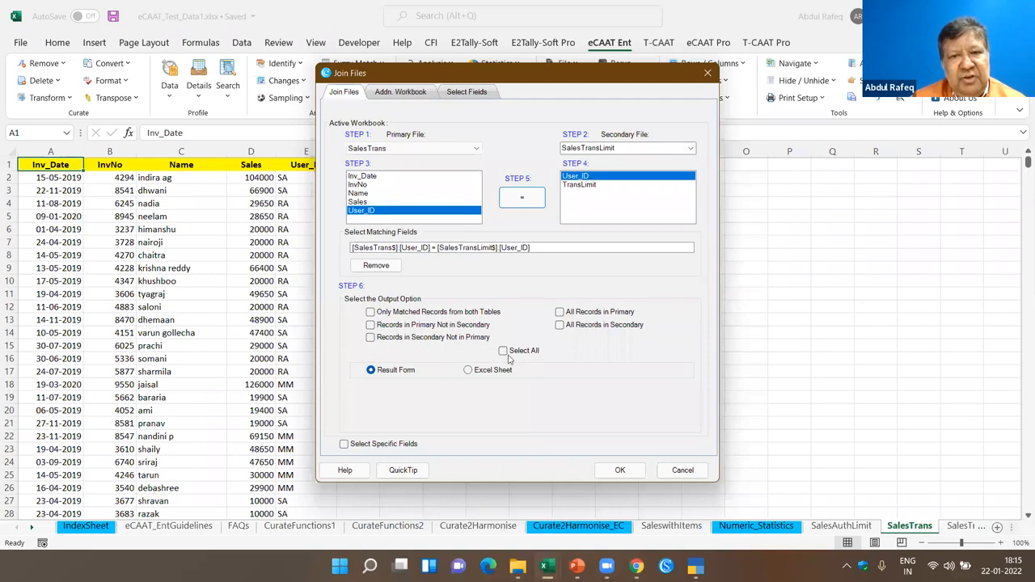
pyautogui.click(370, 312)
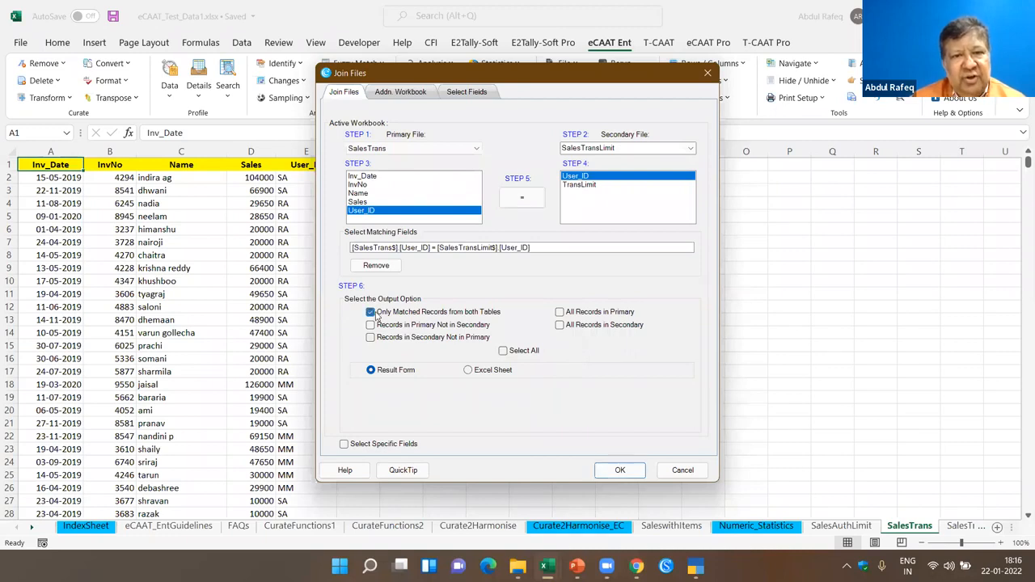
pyautogui.click(618, 470)
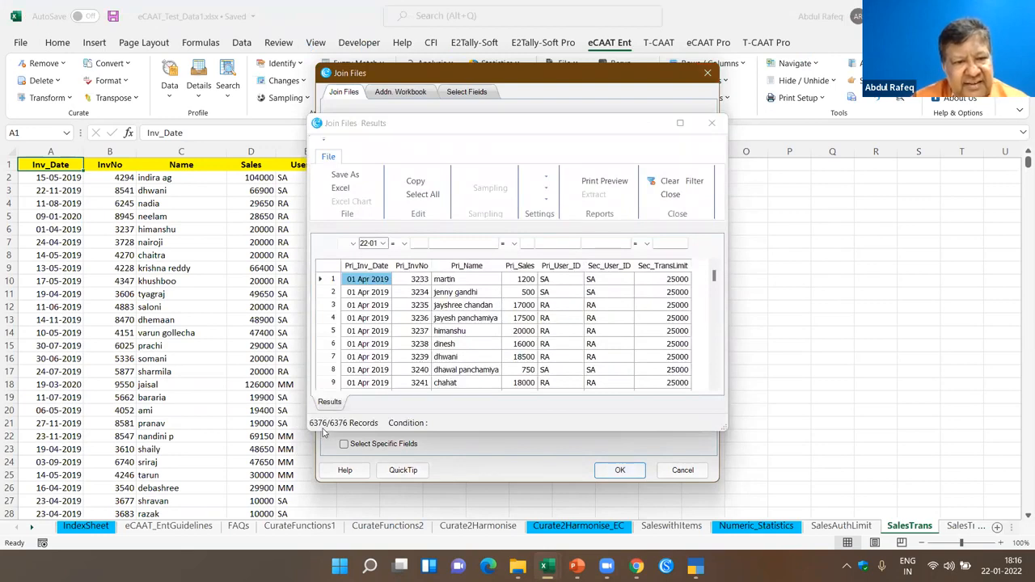
# Step: Enlarge the Join Files results, compare the Sales and TransLimit values, and close the results and dialog
pyautogui.click(681, 123)
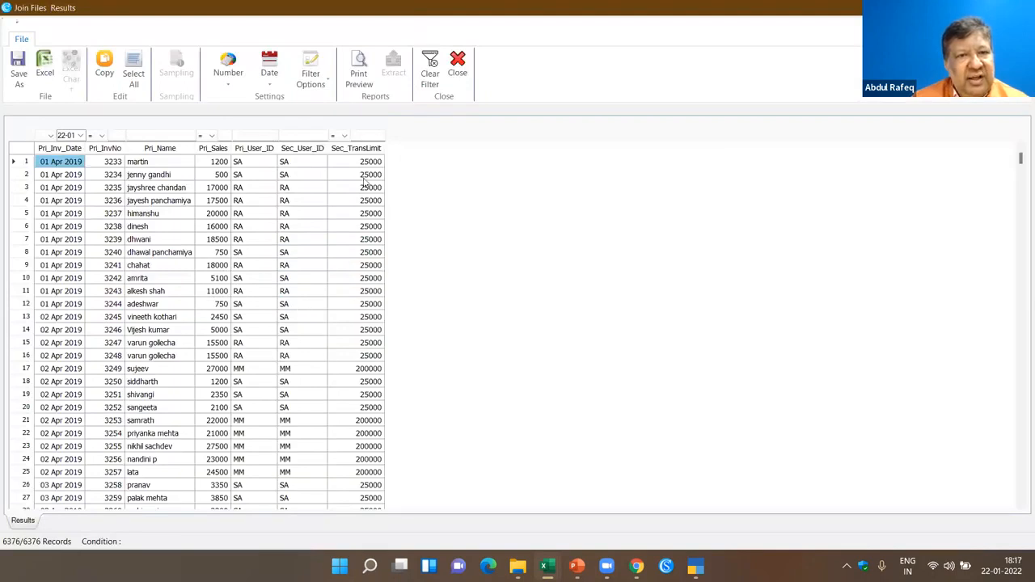
pyautogui.click(364, 164)
pyautogui.click(222, 162)
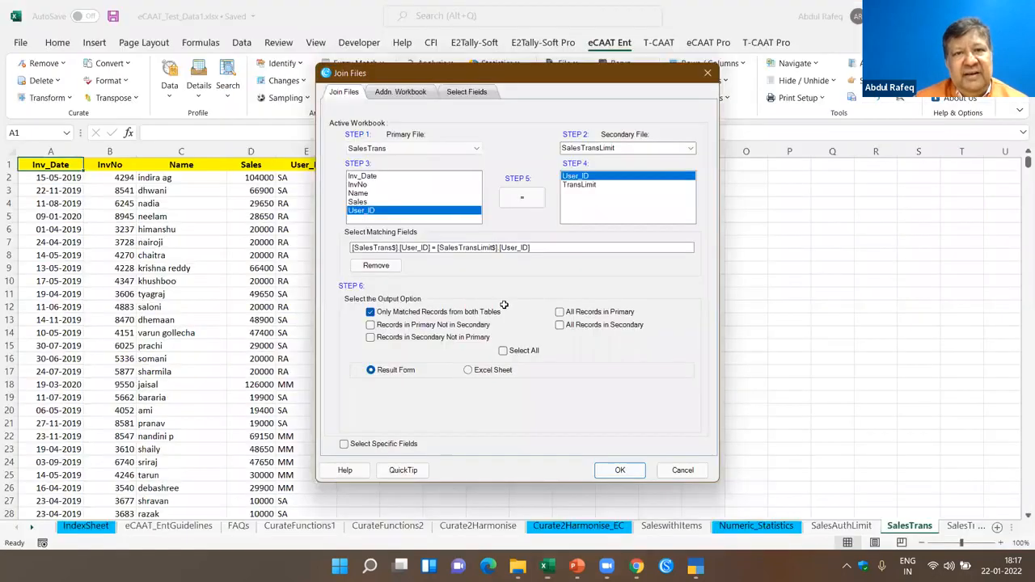
pyautogui.click(507, 245)
# Step: Start an Authentication Check with SalesTrans as the primary file and set SalesTransLimit as the secondary file
pyautogui.click(520, 99)
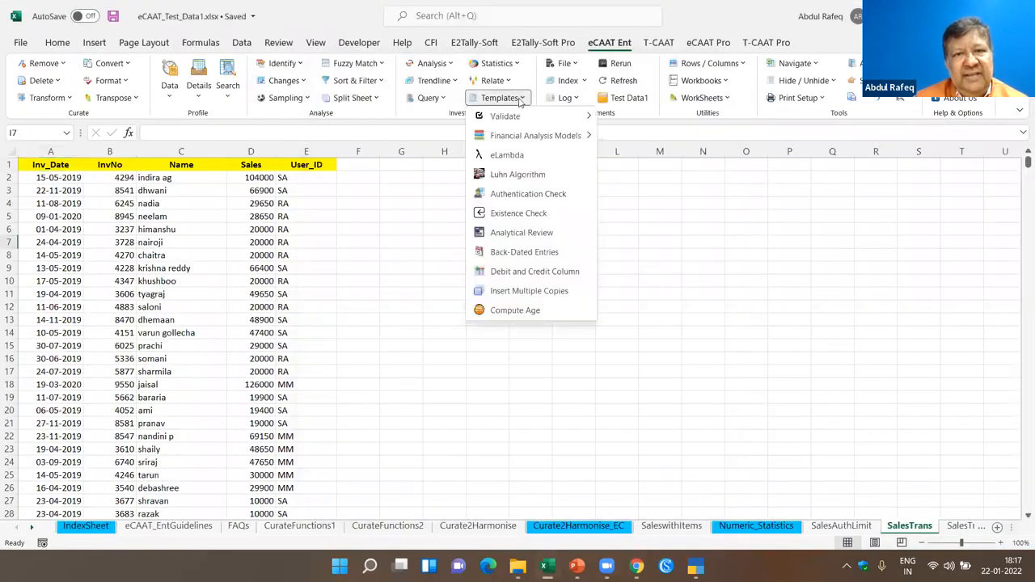
pyautogui.click(536, 194)
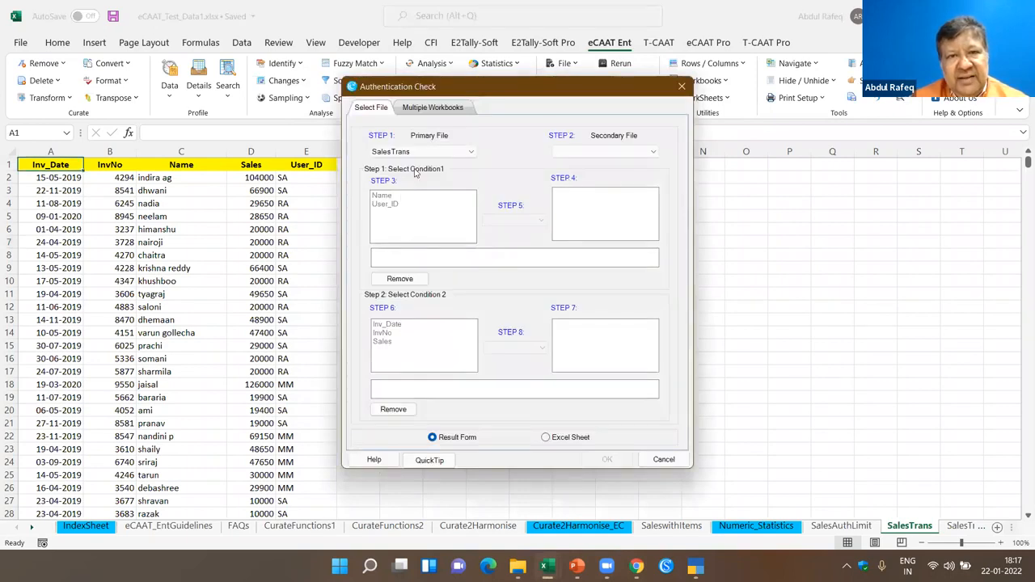
pyautogui.click(652, 152)
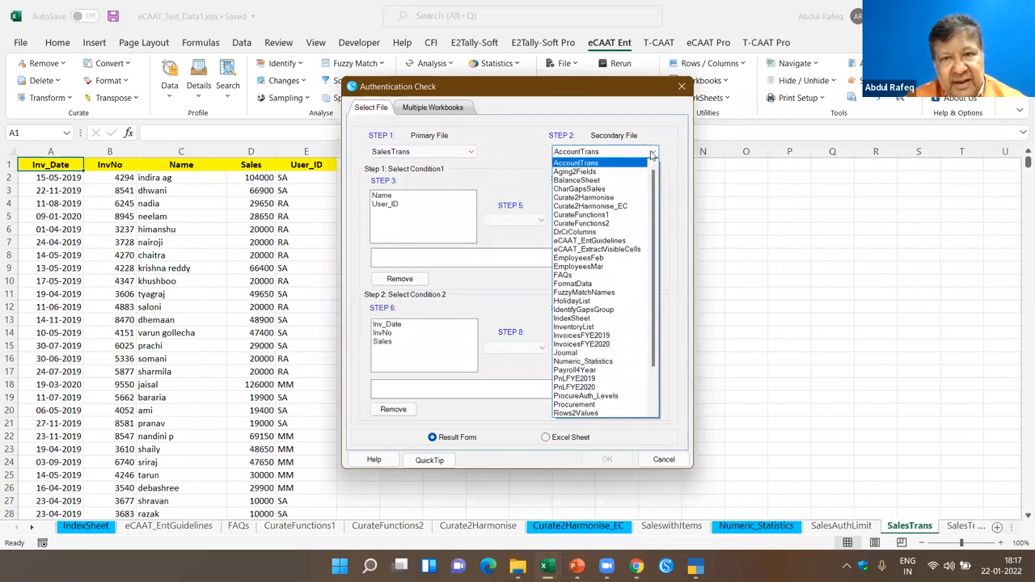
pyautogui.press('s')
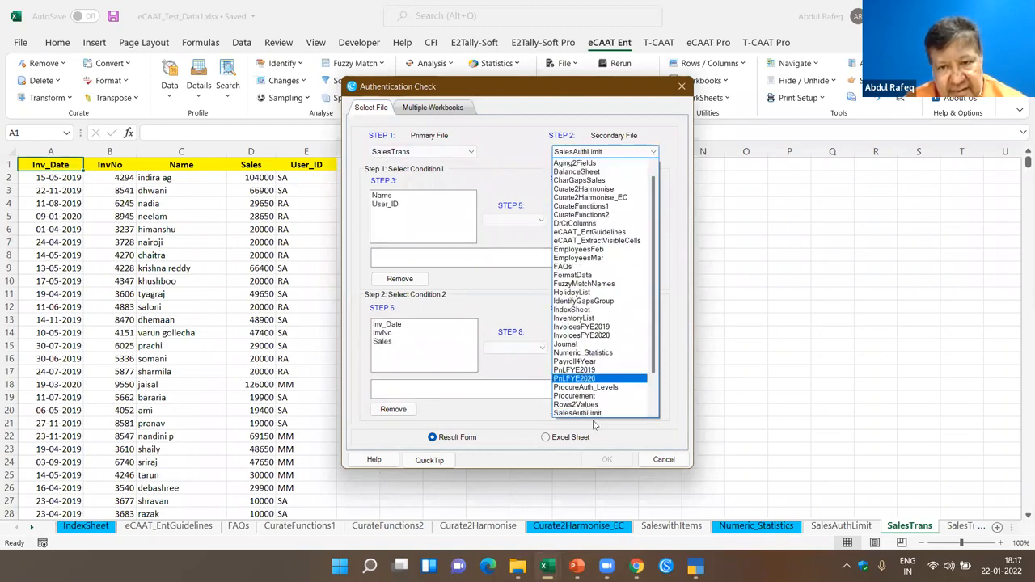
pyautogui.click(653, 412)
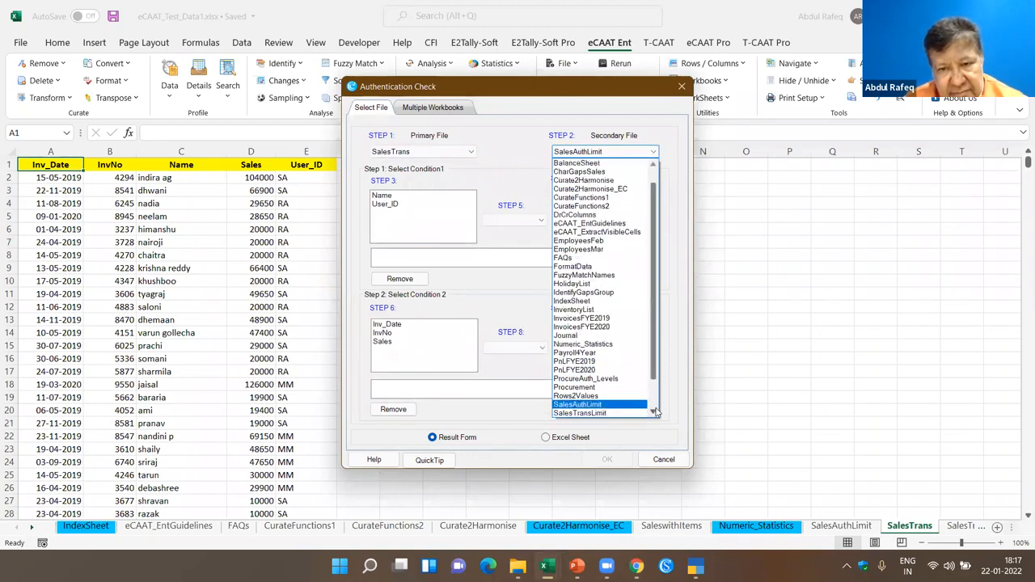
pyautogui.click(636, 413)
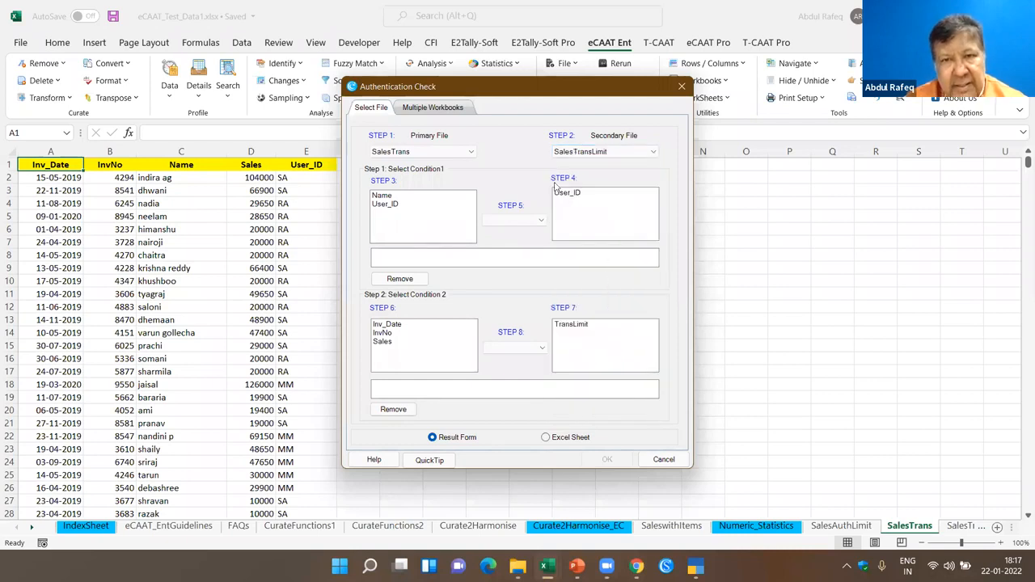
# Step: Define Condition 1 so that User_ID in SalesTrans Equals User_ID in SalesTransLimit
pyautogui.click(390, 205)
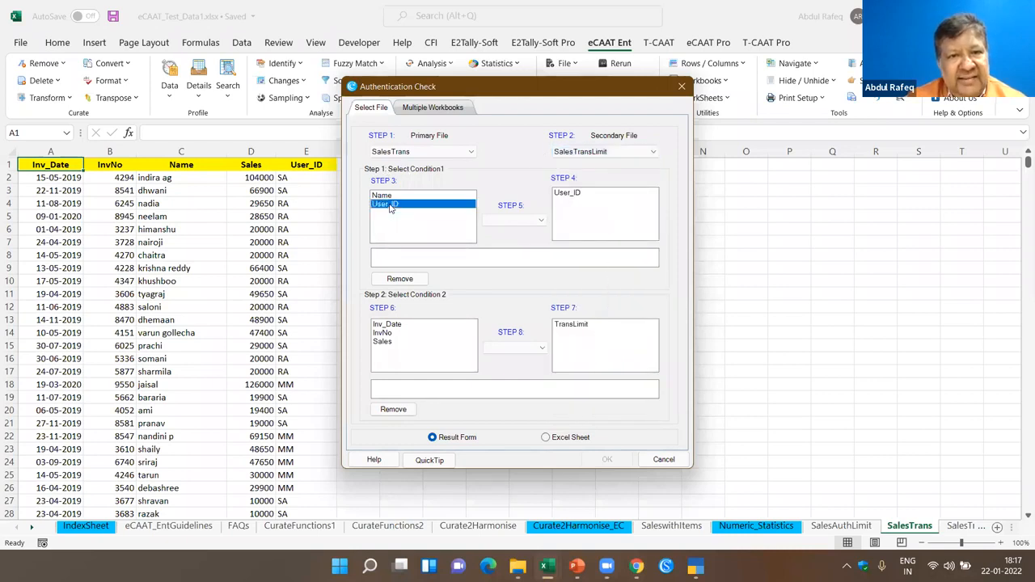
pyautogui.click(566, 194)
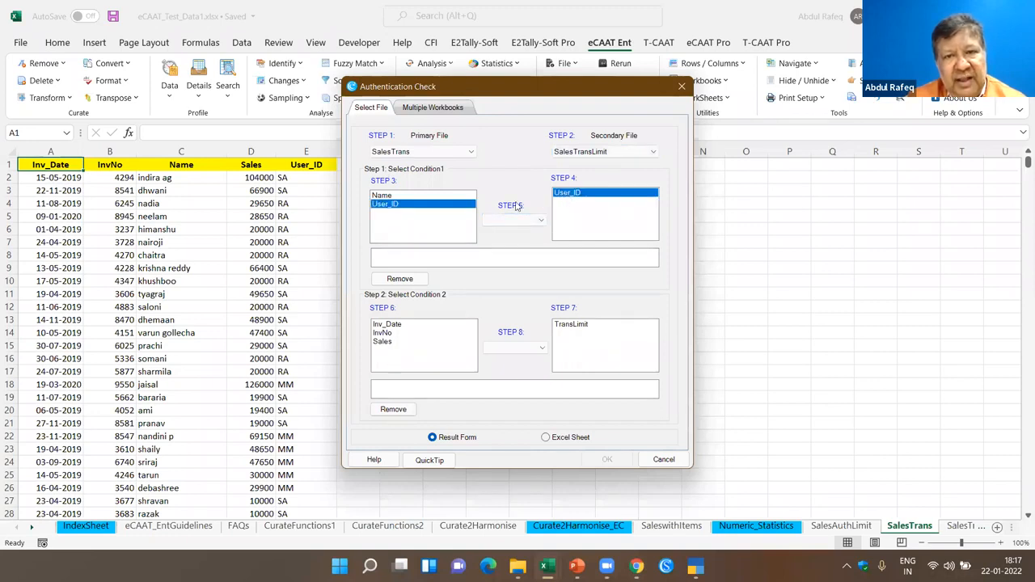
pyautogui.click(537, 222)
pyautogui.click(520, 232)
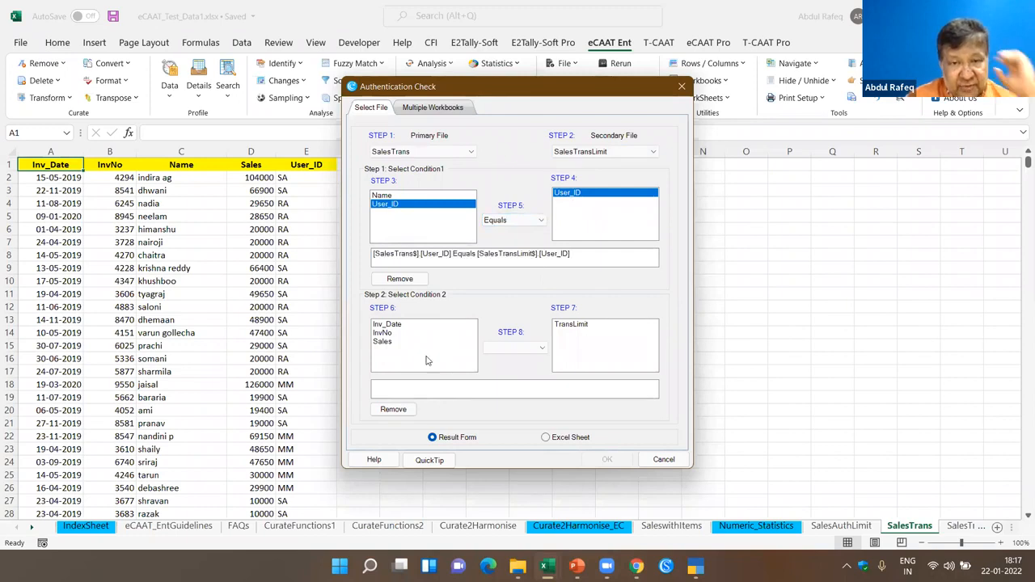
# Step: Define Condition 2 as Sales > TransLimit and run the authentication check to the Result Form
pyautogui.click(386, 341)
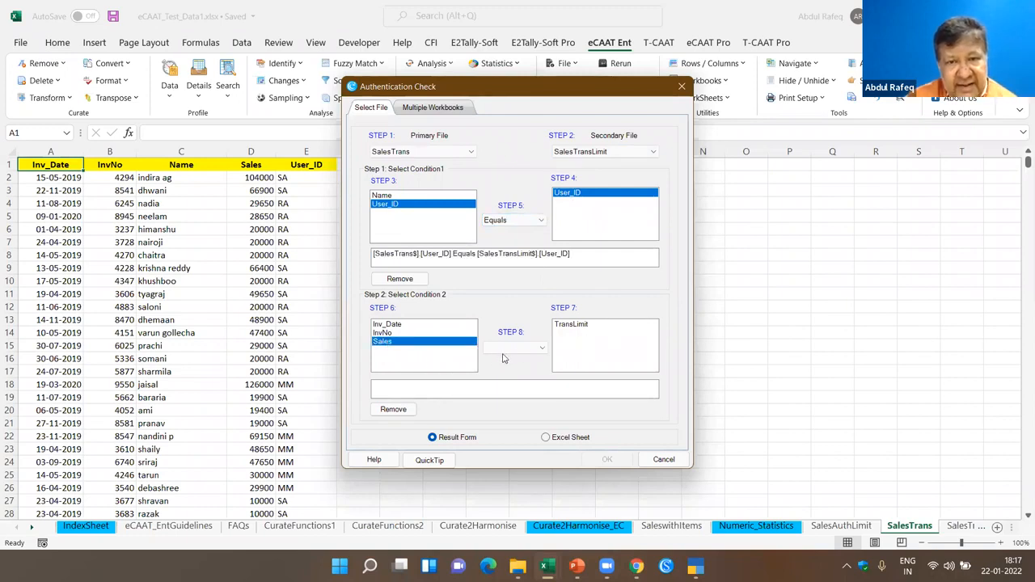
pyautogui.click(587, 326)
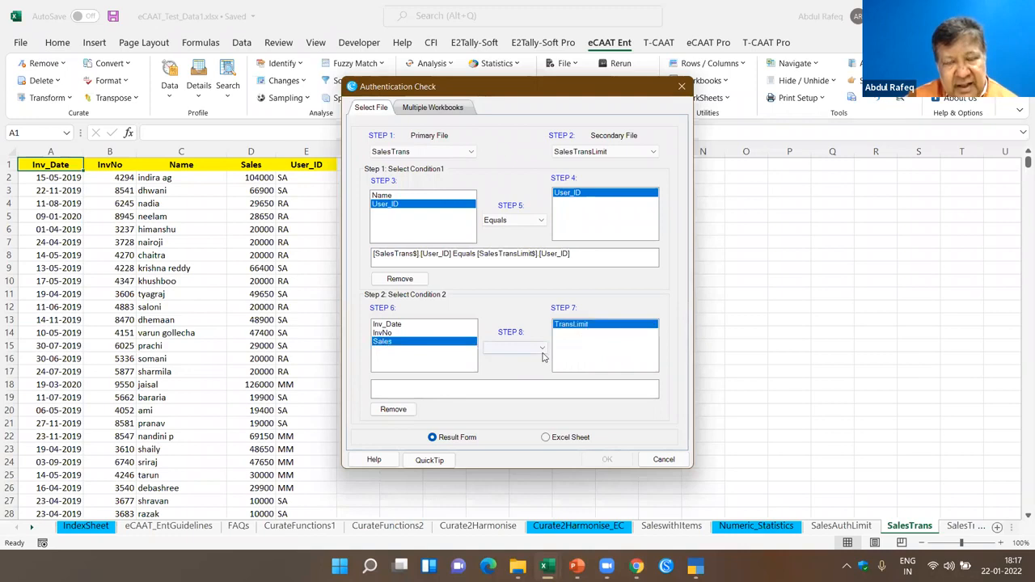
pyautogui.click(541, 348)
pyautogui.click(505, 377)
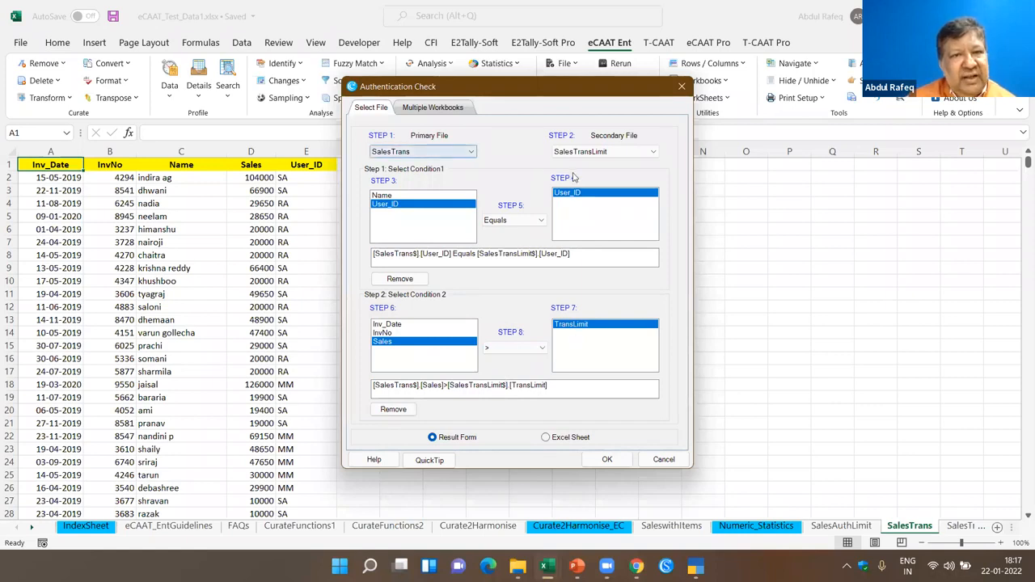
pyautogui.click(606, 459)
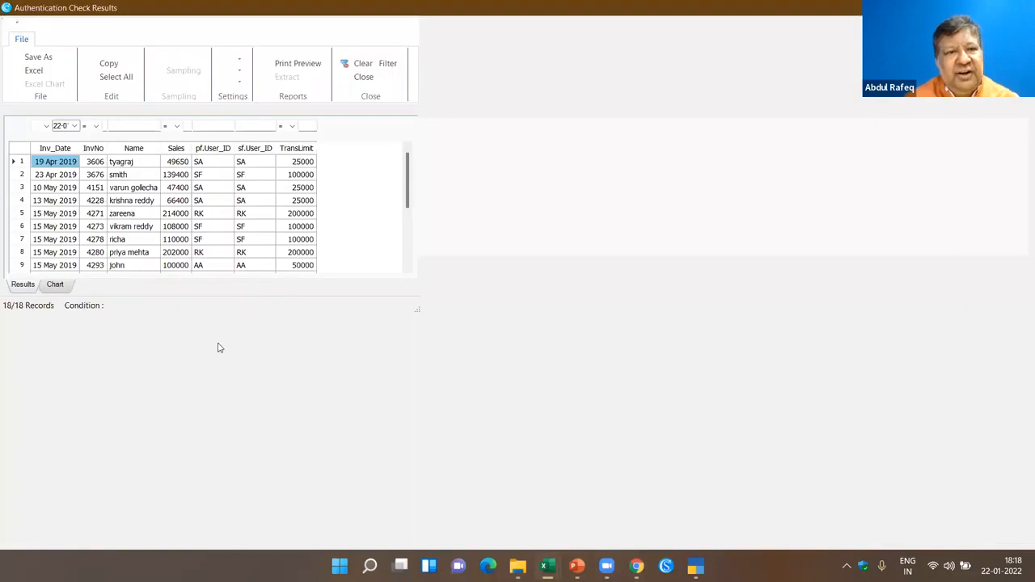
# Step: Enlarge the Authentication Check results, compare the Sales values with TransLimit in the first rows, and close the results
pyautogui.click(681, 123)
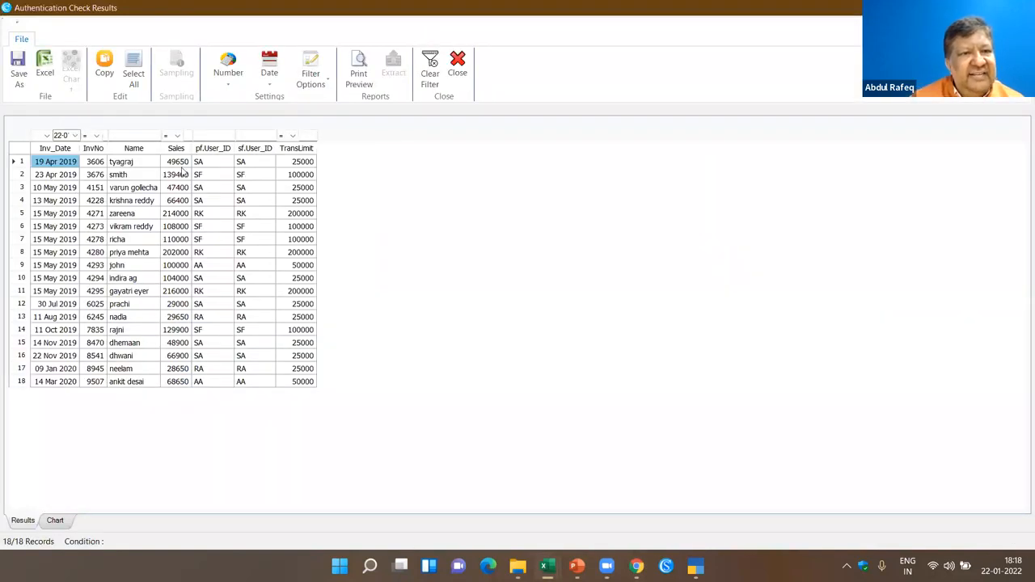
pyautogui.click(185, 173)
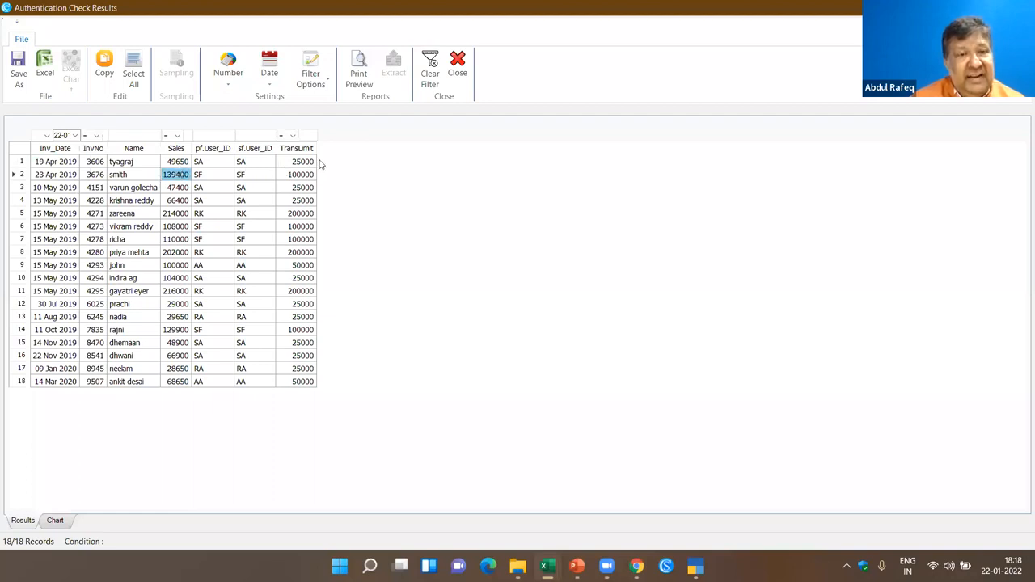
pyautogui.click(178, 165)
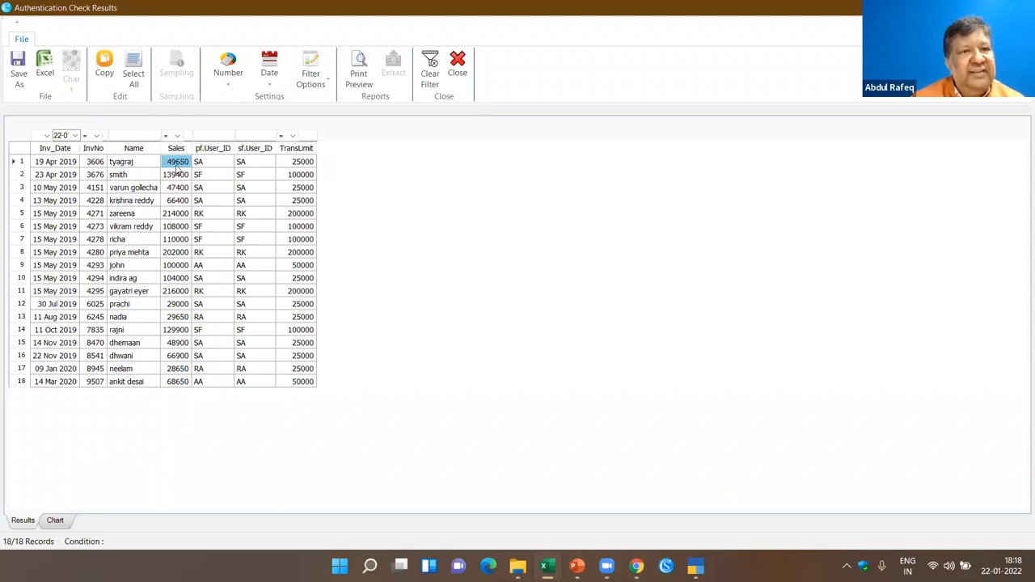
pyautogui.click(312, 164)
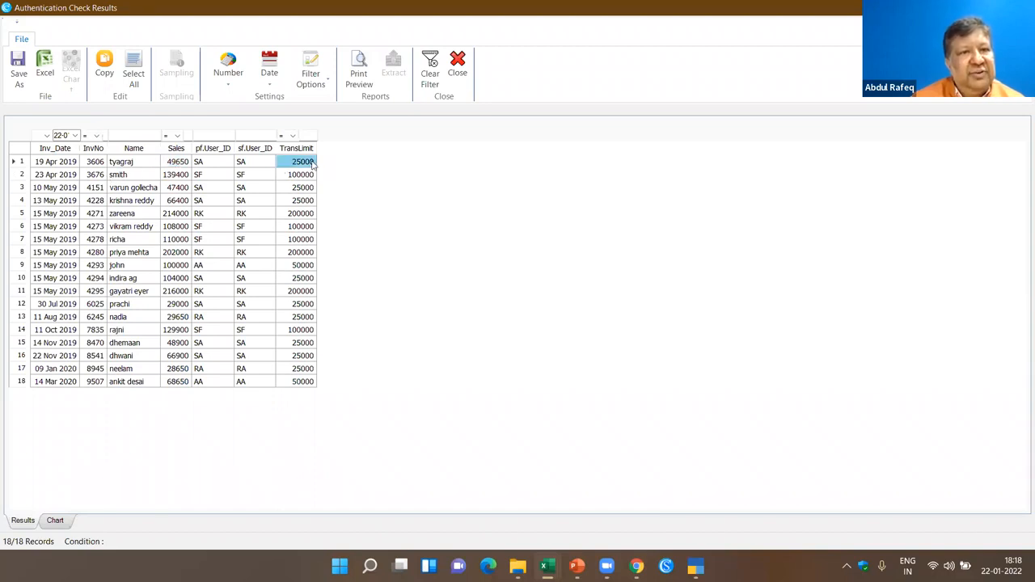
pyautogui.click(172, 177)
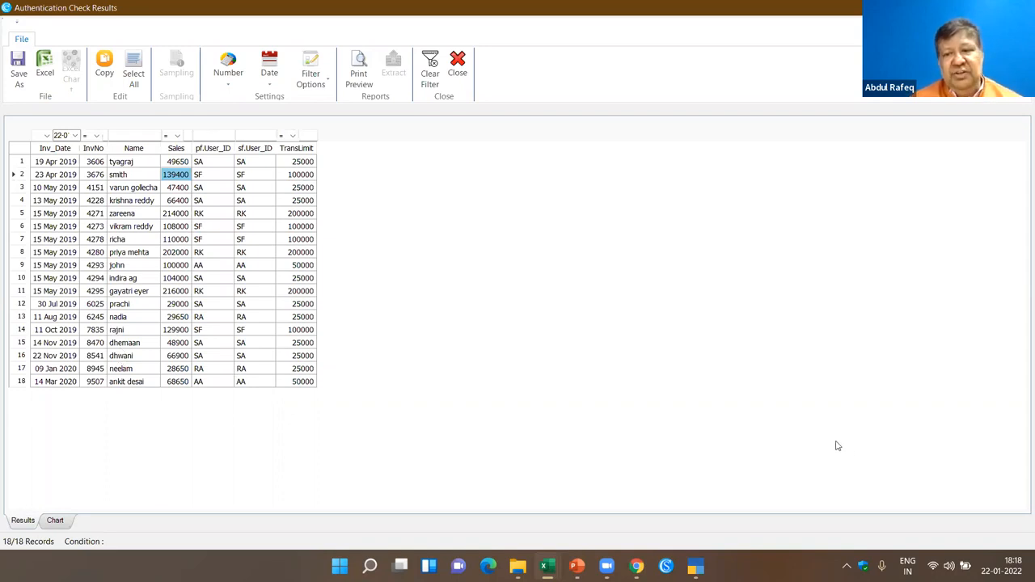
pyautogui.click(460, 74)
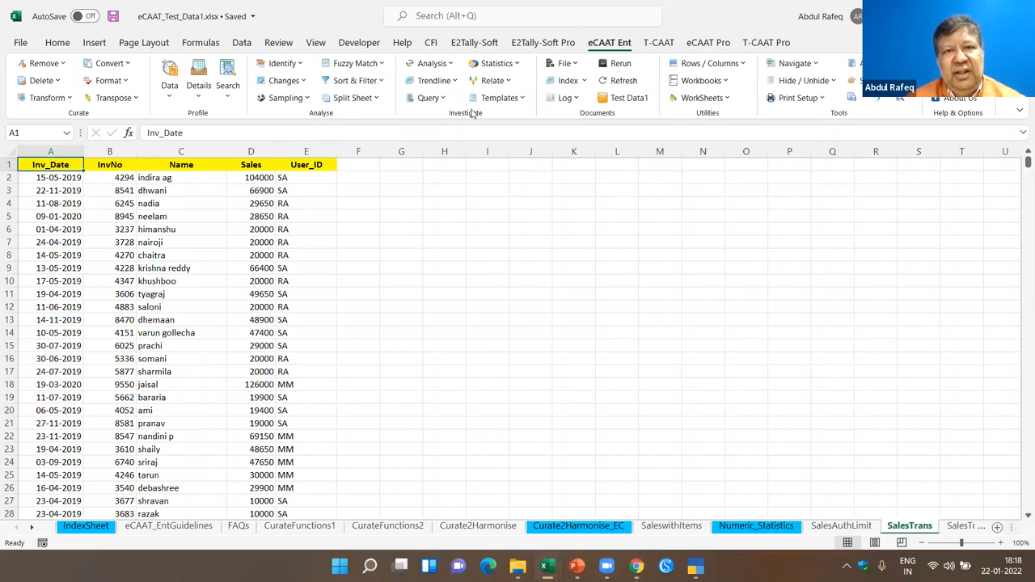
pyautogui.click(451, 64)
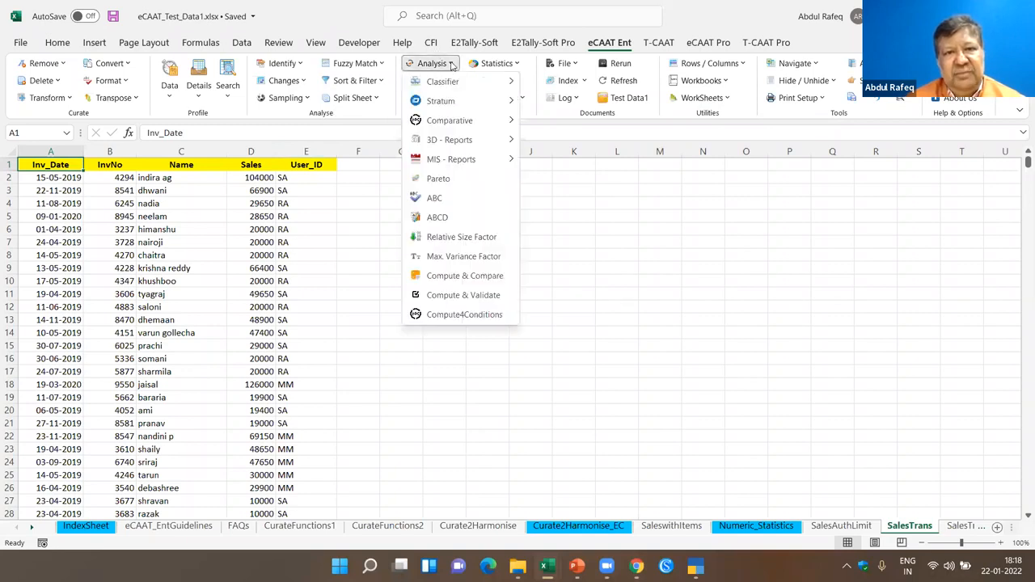
pyautogui.click(618, 297)
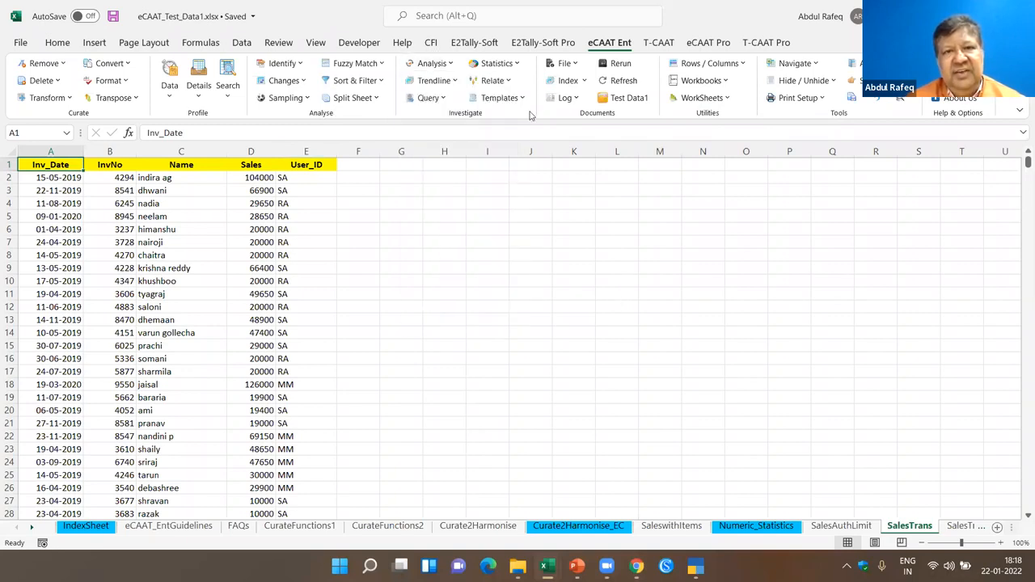
pyautogui.click(441, 65)
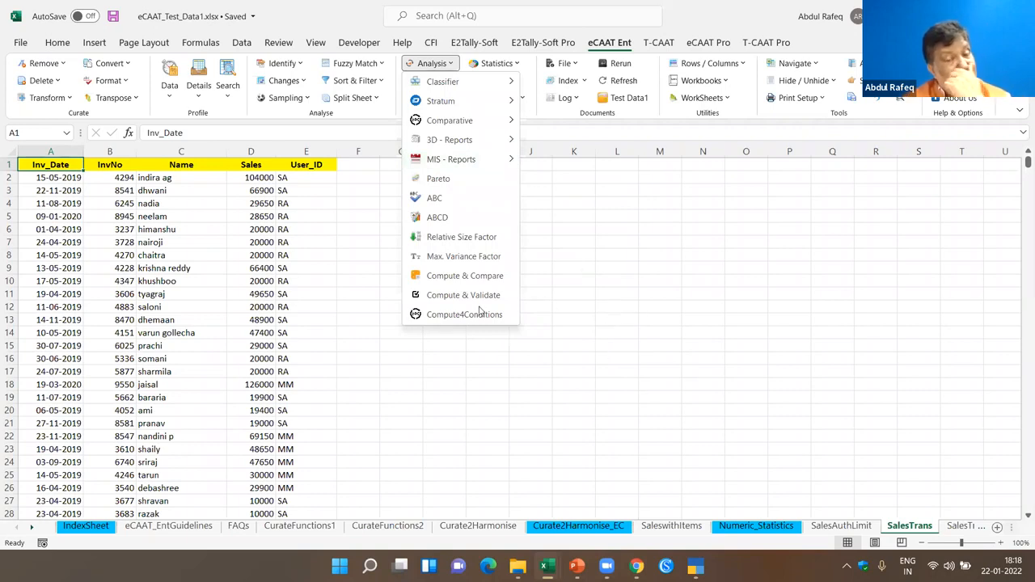
pyautogui.moveTo(494, 129)
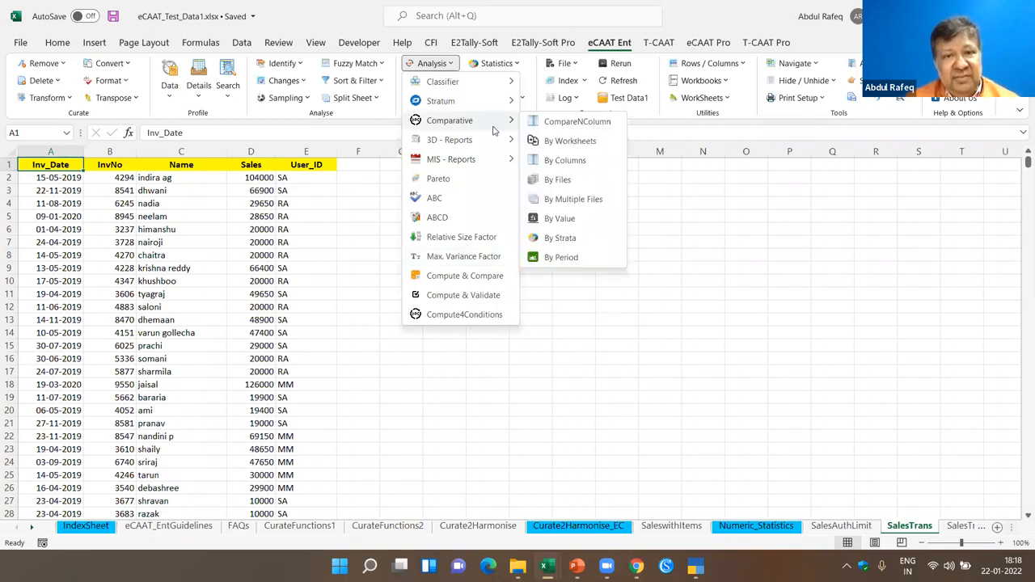
pyautogui.click(718, 393)
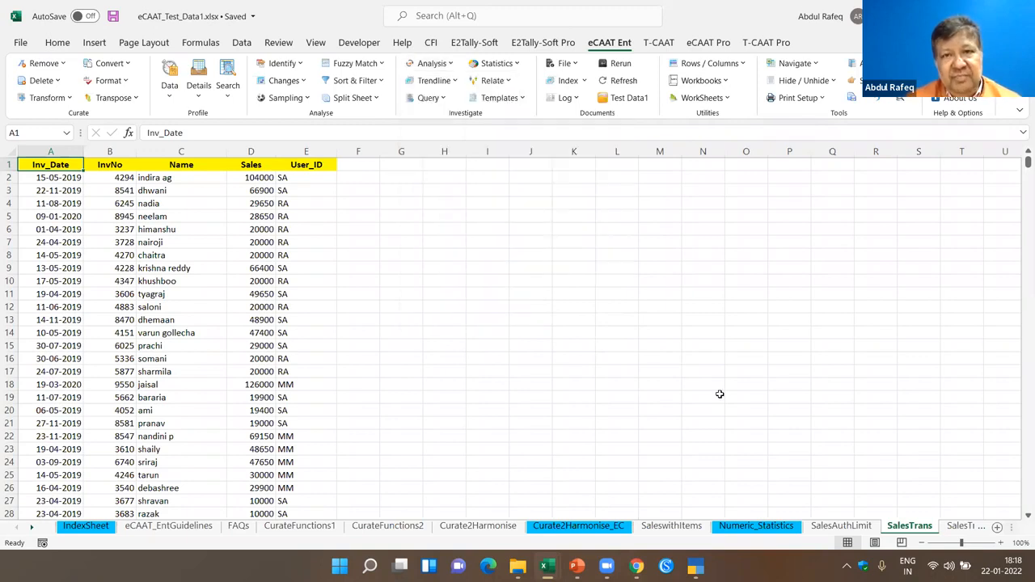
pyautogui.click(515, 100)
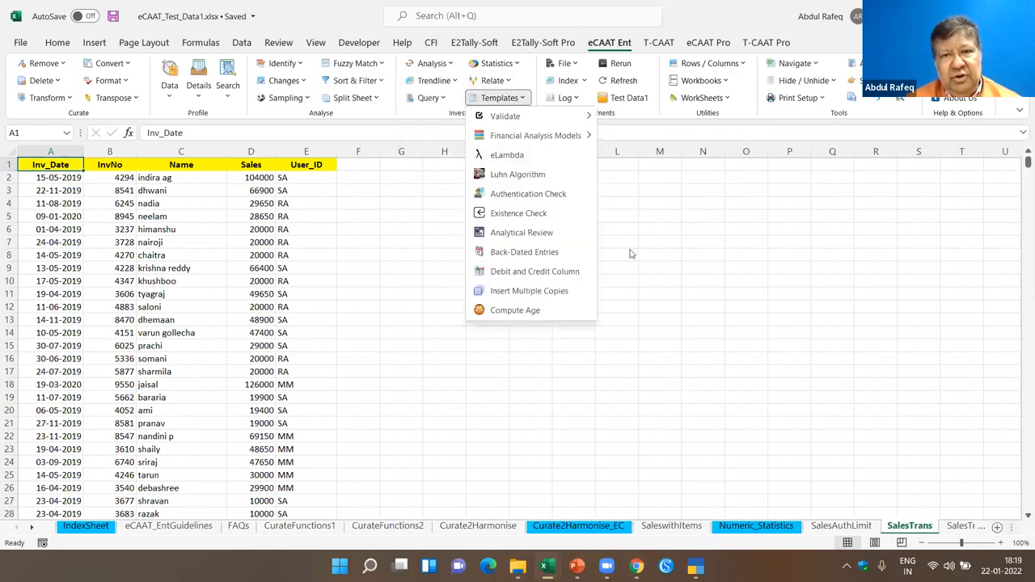
pyautogui.click(722, 312)
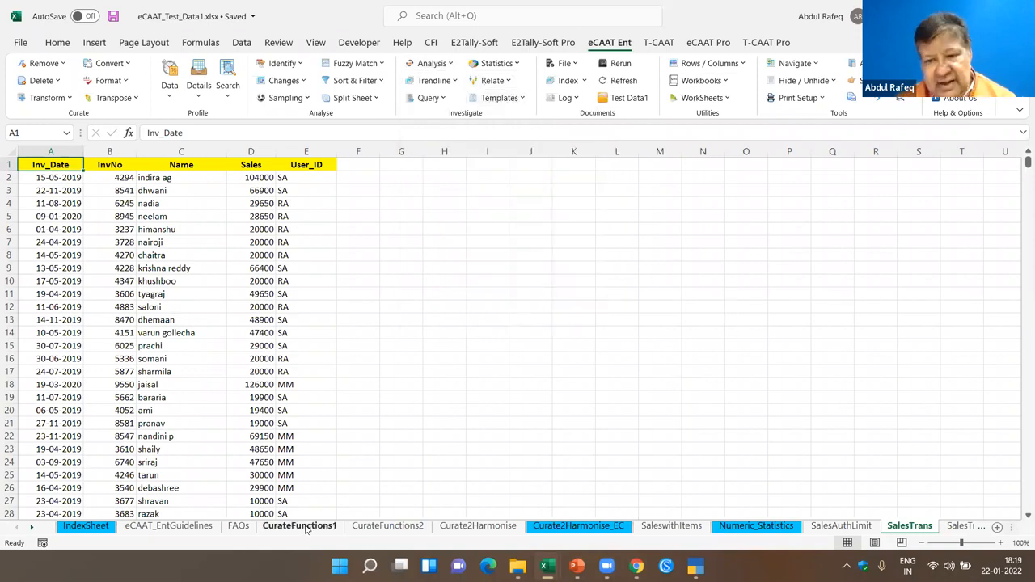
# Step: Switch to the PowerPoint webinar deck, present from the Key Takeaways slide and advance to Tips on using Data Analytics
pyautogui.hotkey('alt', 'Tab')
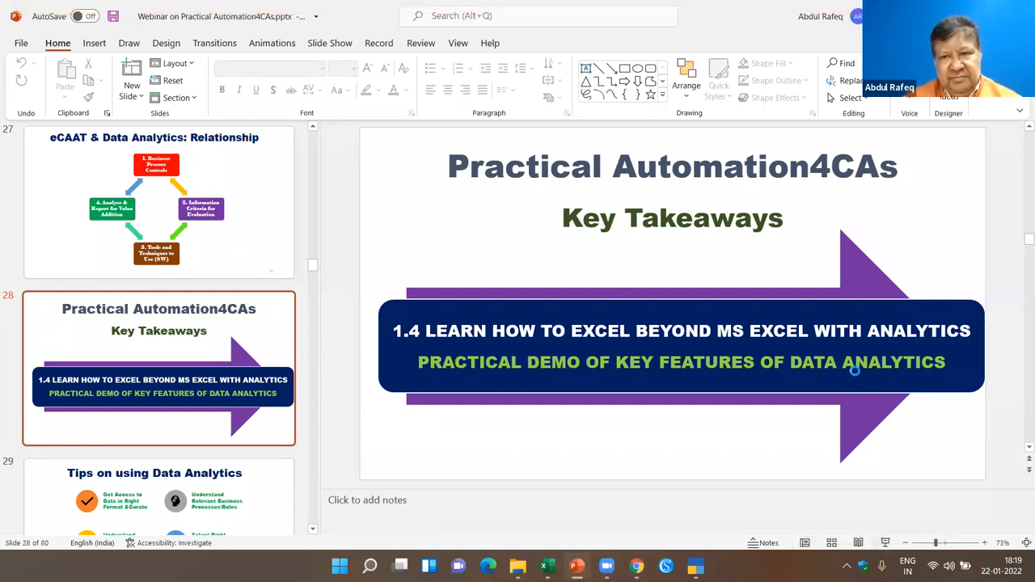
pyautogui.hotkey('shift', 'F5')
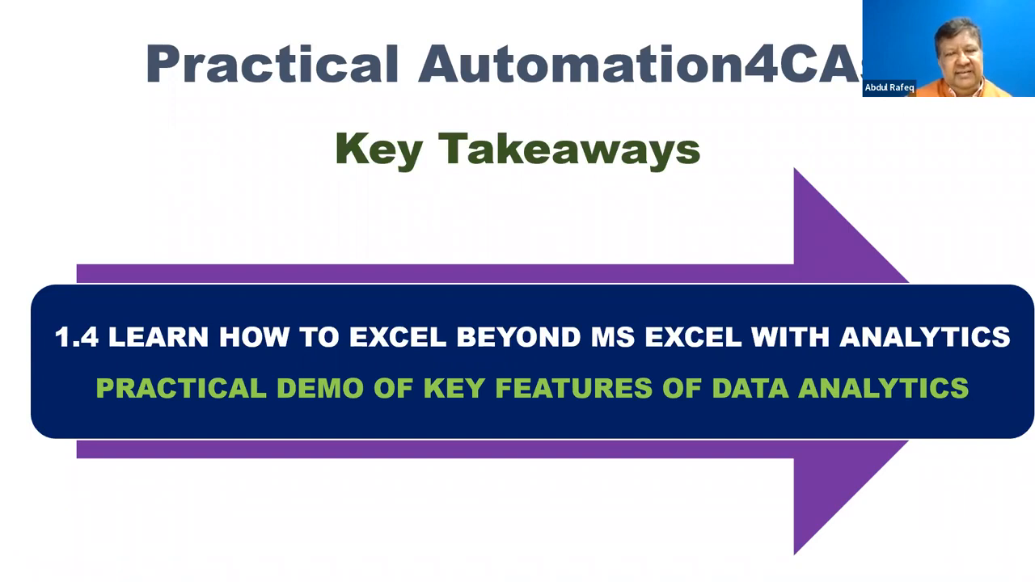
pyautogui.press('Right')
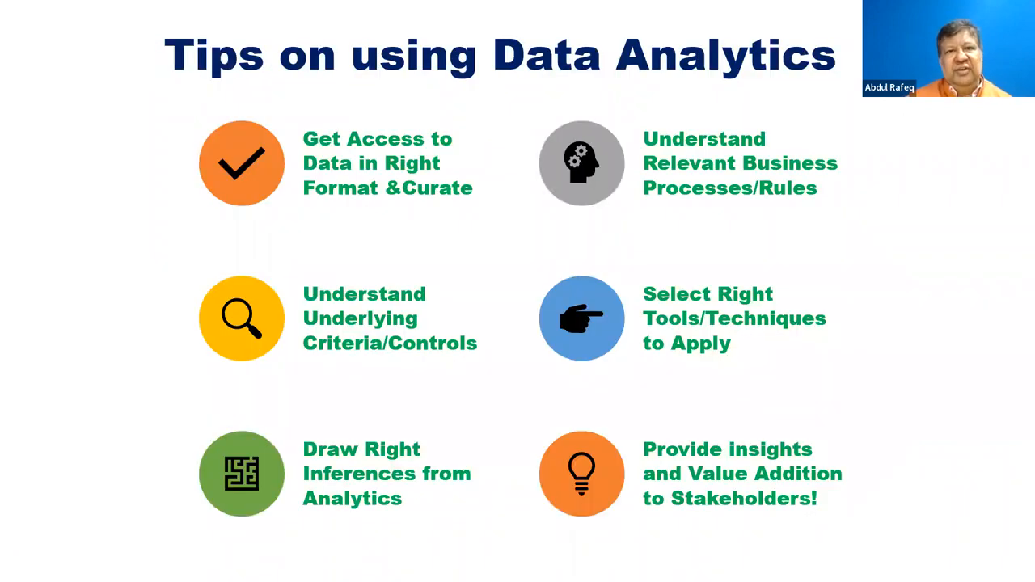
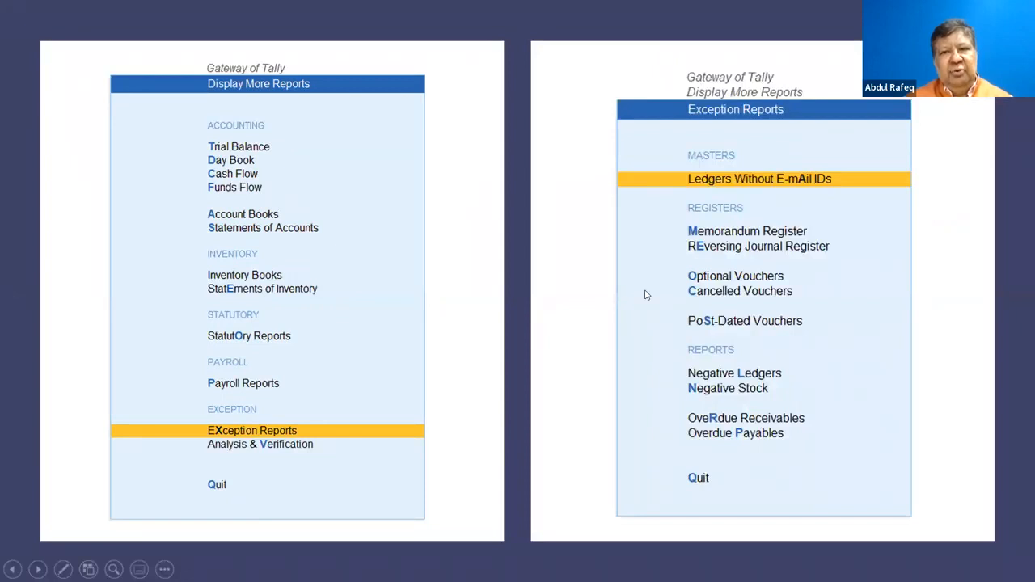
# Step: View the slides on Tally's Data Analysis and Exception Reports options and end the slide show
pyautogui.click(645, 295)
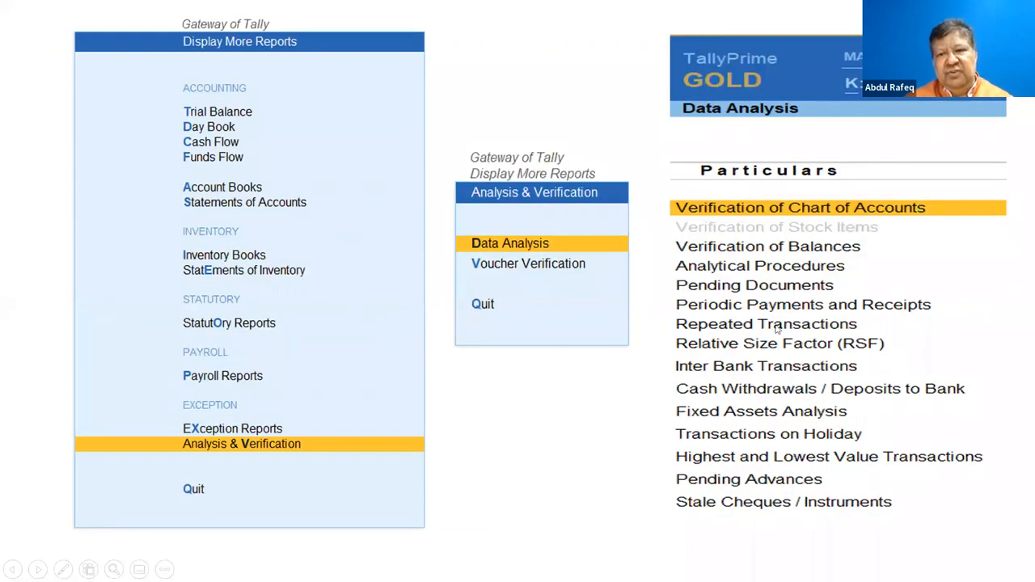
pyautogui.press('Left')
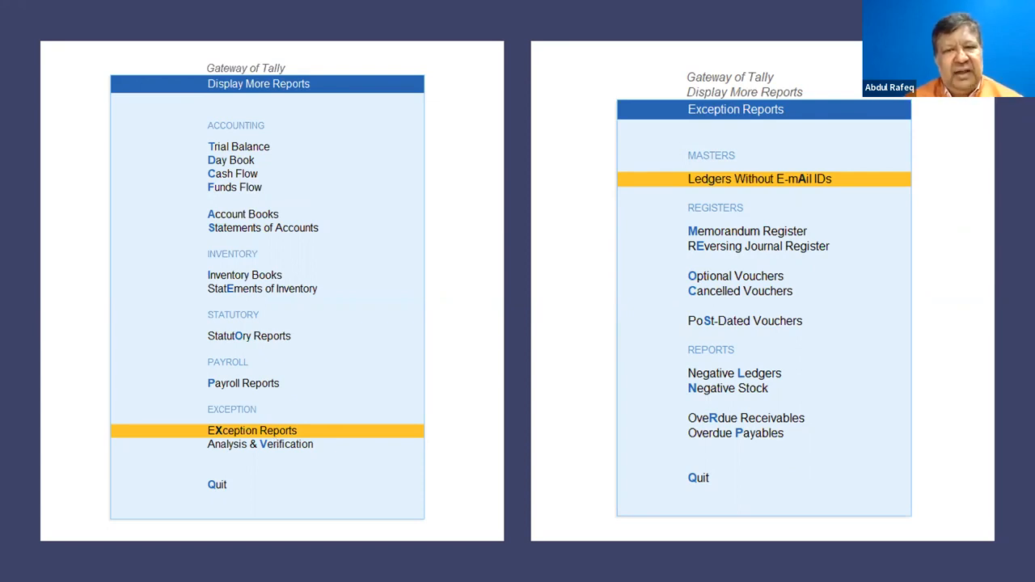
pyautogui.press('Escape')
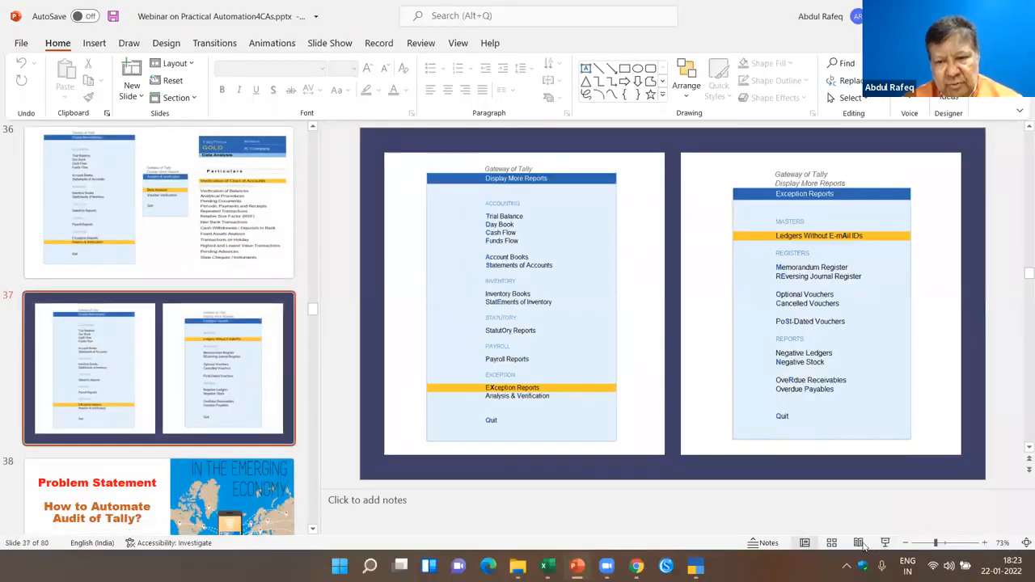
# Step: Switch to TallyPrime and open the Verification of Chart of Accounts report under Analysis & Verification > Data Analysis
pyautogui.hotkey('alt', 'Tab')
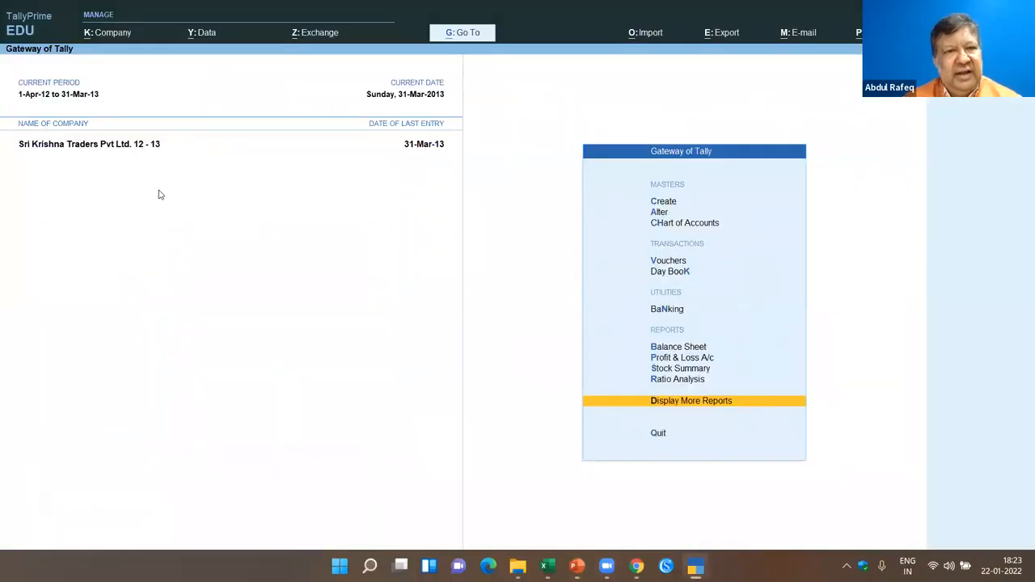
pyautogui.click(708, 403)
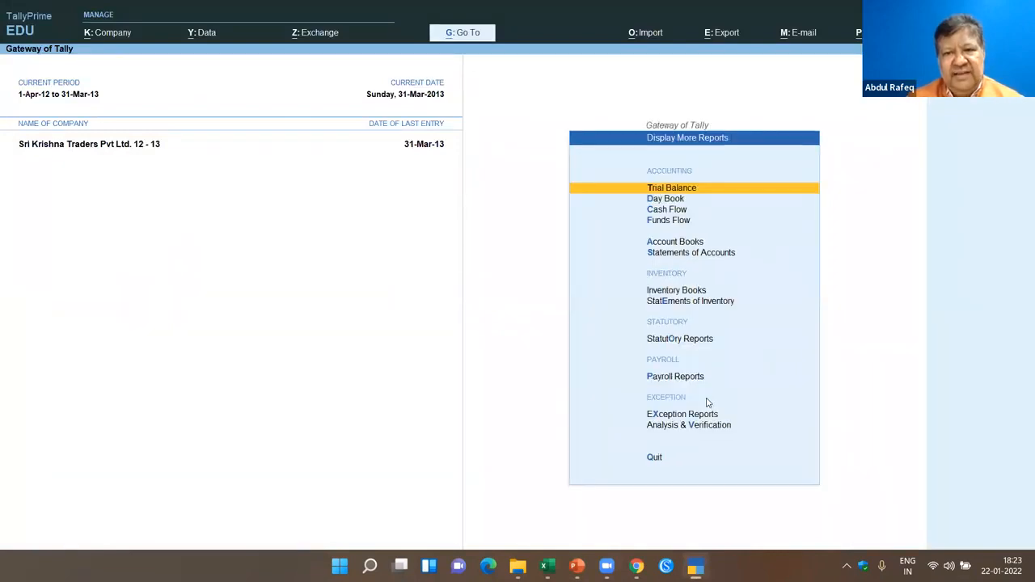
pyautogui.click(688, 427)
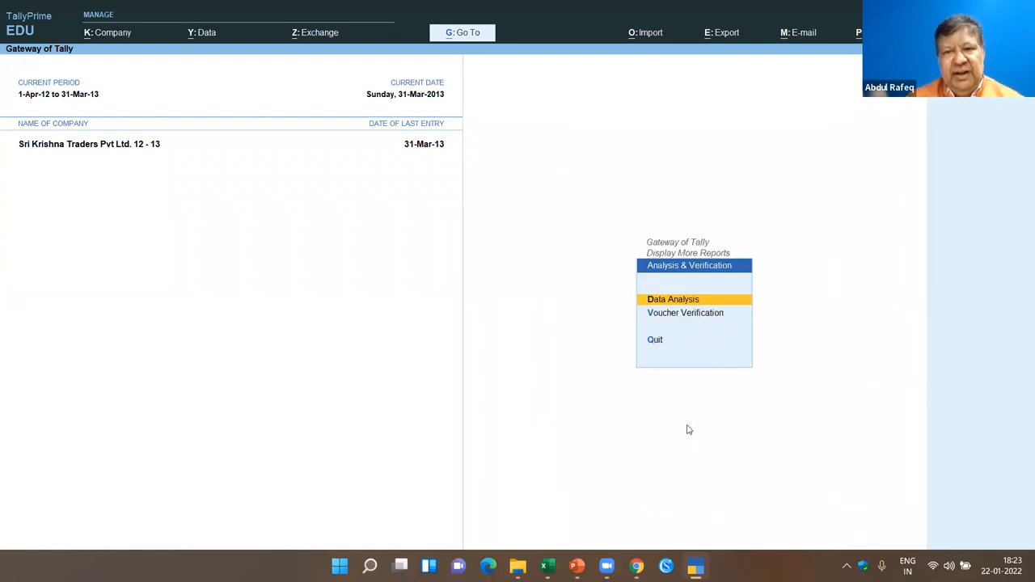
pyautogui.press('Return')
pyautogui.press('Return')
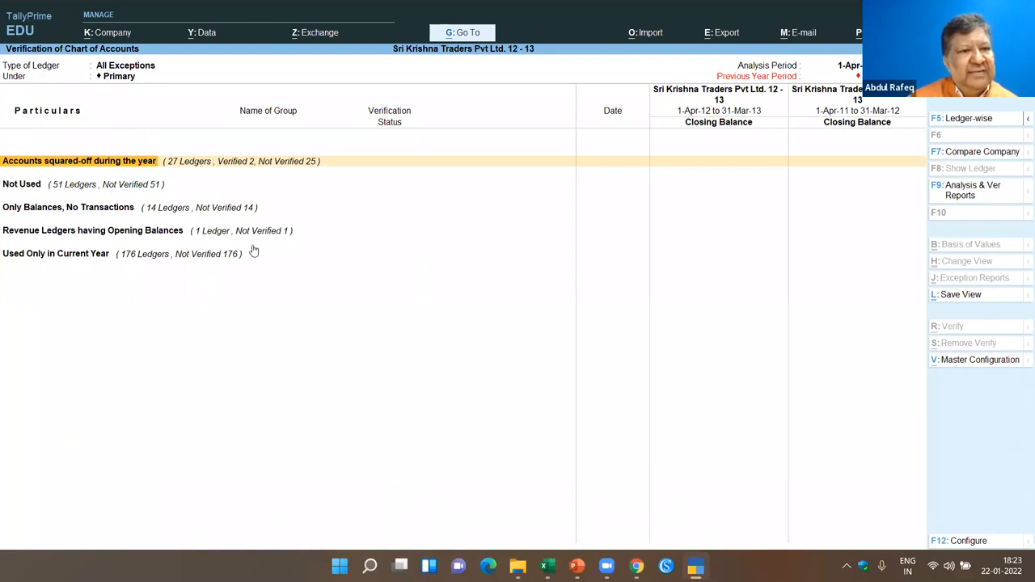
# Step: Open the Accounts squared-off during the year exception, look through its first ledgers and return to the exceptions list
pyautogui.press('Return')
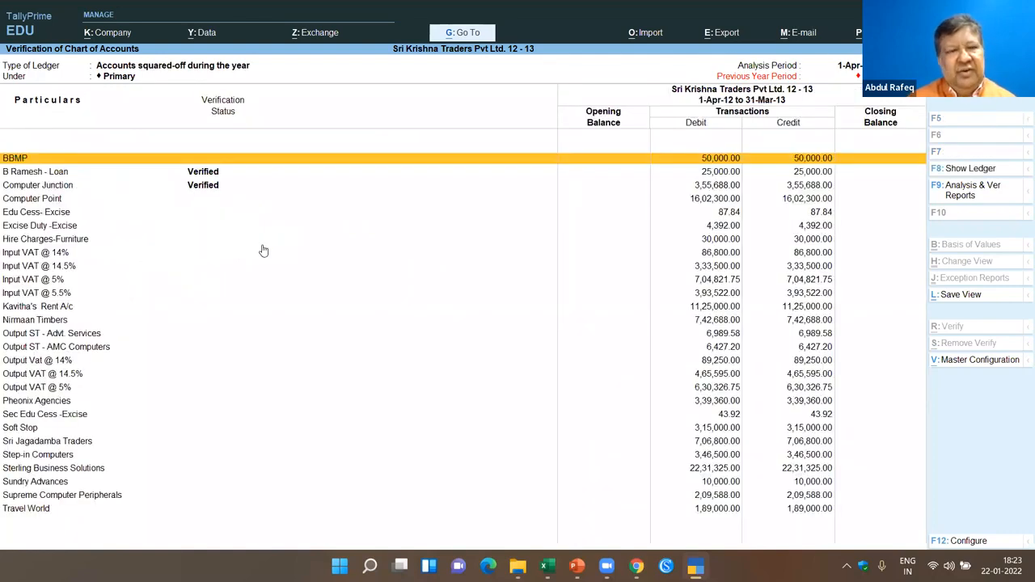
pyautogui.press('Down')
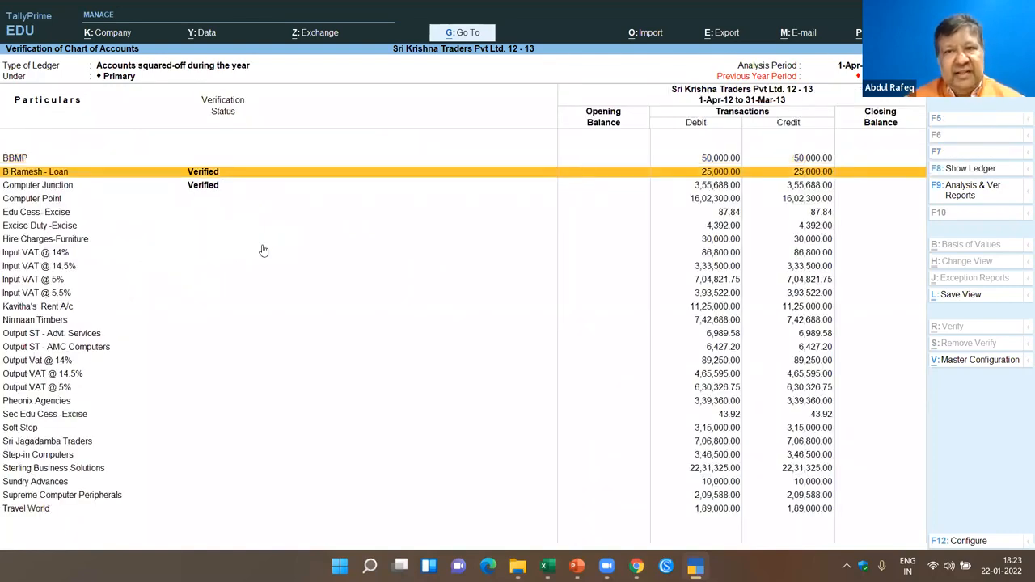
pyautogui.press('Down')
pyautogui.press('Down')
pyautogui.press('Down')
pyautogui.press('Down')
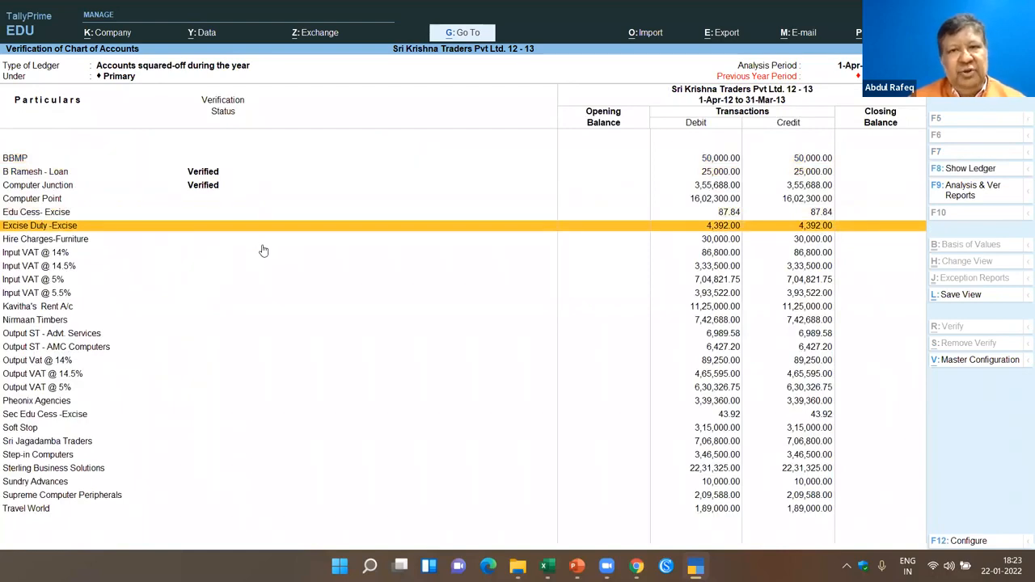
pyautogui.press('Escape')
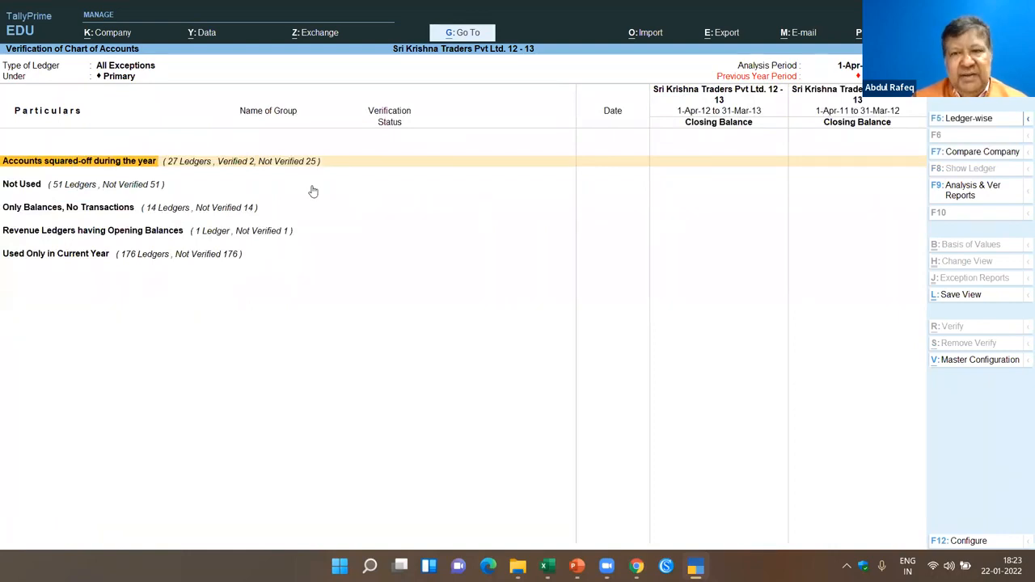
# Step: Reopen the squared-off accounts and examine their debit and credit totals down to the rent account, closing the list when finished
pyautogui.press('Return')
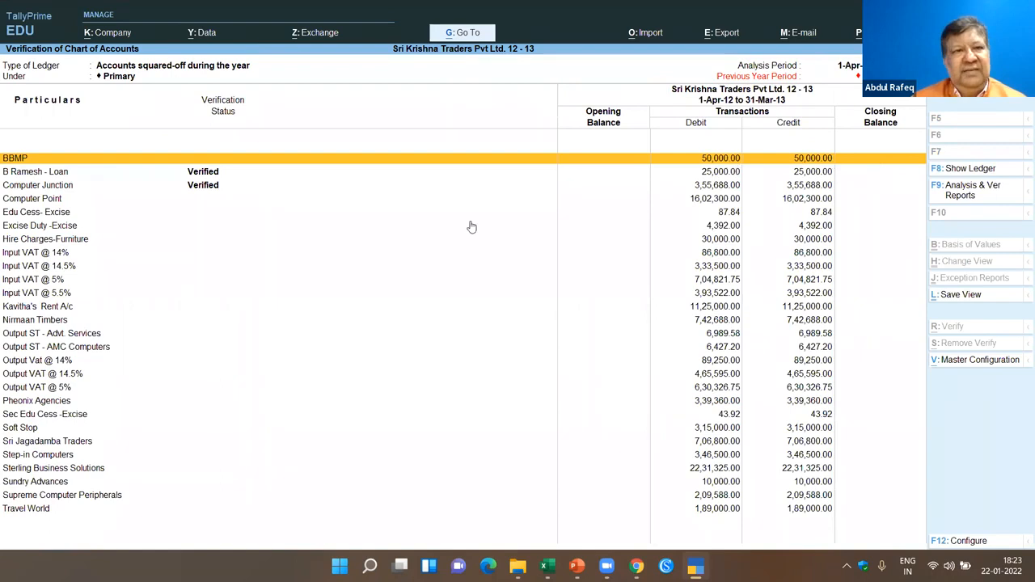
pyautogui.press('Down')
pyautogui.press('Down')
pyautogui.press('Down')
pyautogui.press('Down')
pyautogui.press('Down')
pyautogui.press('Down')
pyautogui.press('Down')
pyautogui.press('Down')
pyautogui.press('Down')
pyautogui.press('Down')
pyautogui.press('Down')
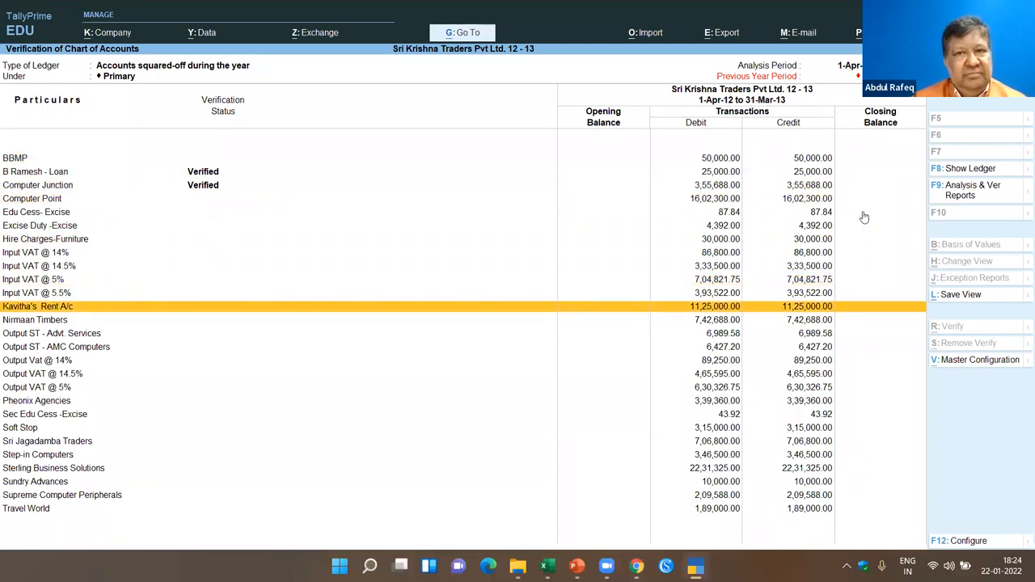
pyautogui.press('Escape')
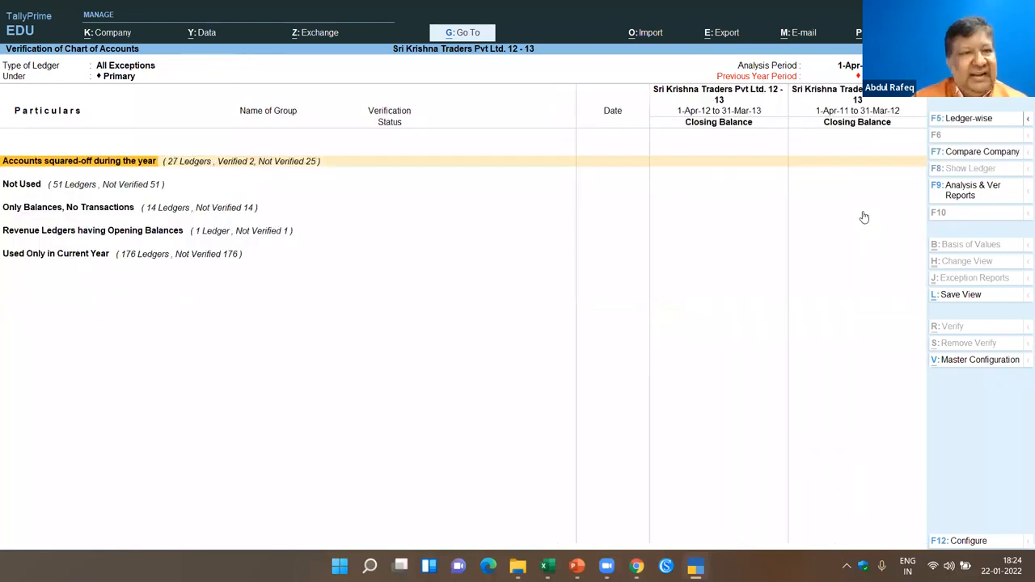
# Step: Look through the Not Used ledgers down to Education Cess @ 2% and return to the exceptions list
pyautogui.press('Down')
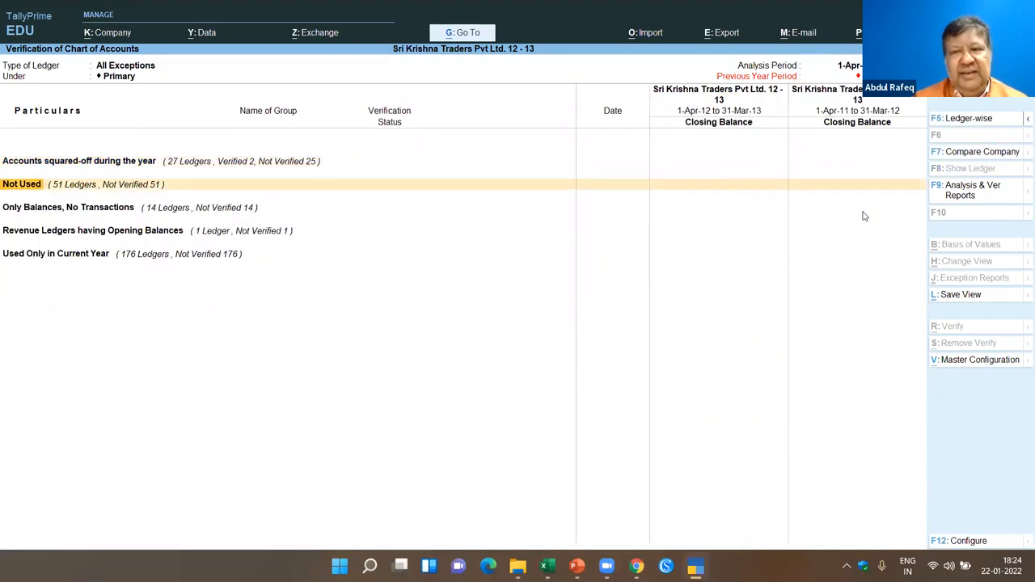
pyautogui.press('Return')
pyautogui.scroll(-16, 72, 307)
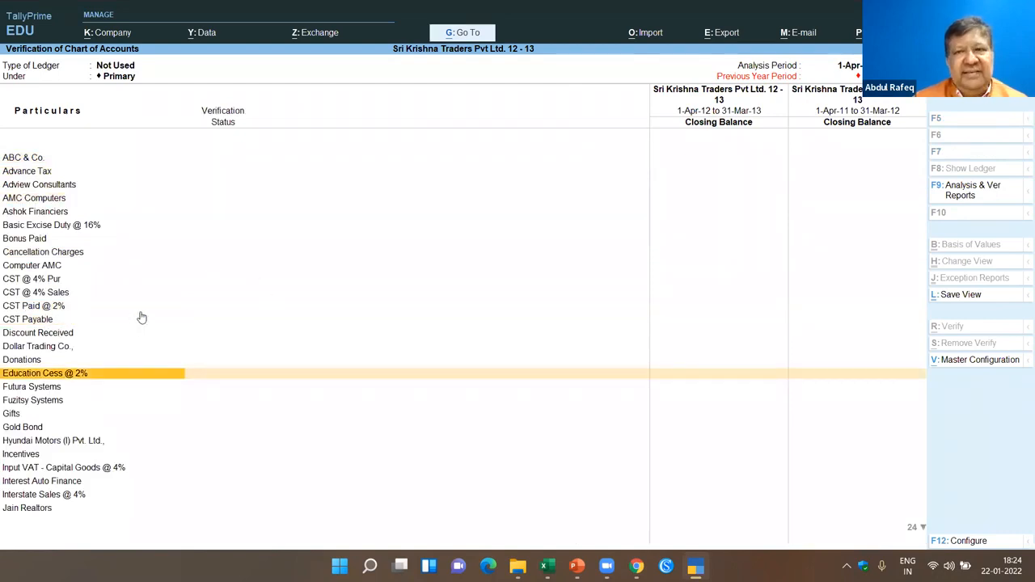
pyautogui.press('Escape')
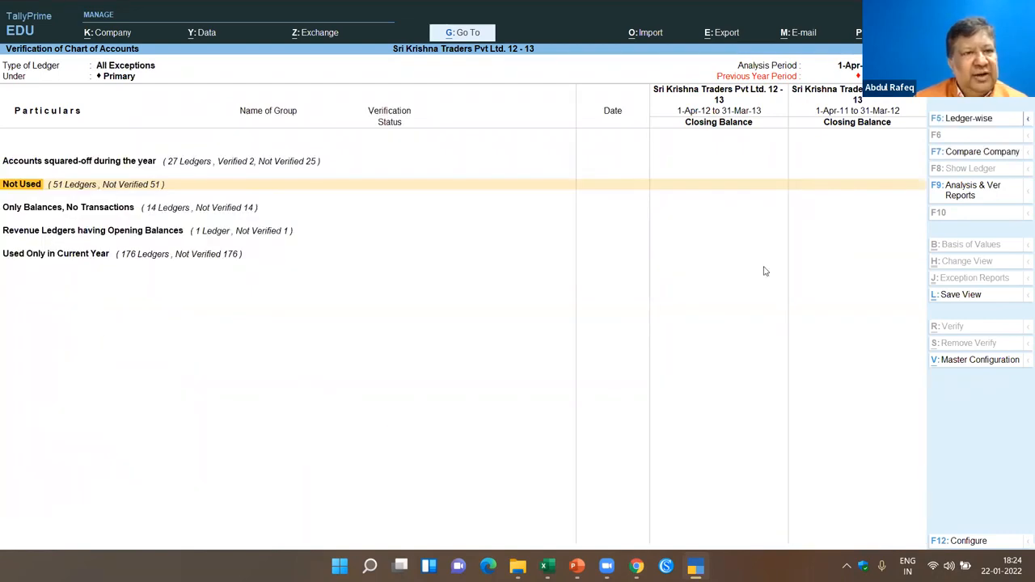
# Step: View the Only Balances, No Transactions ledgers, highlight Ravi Traders and return to the exceptions list
pyautogui.press('Down')
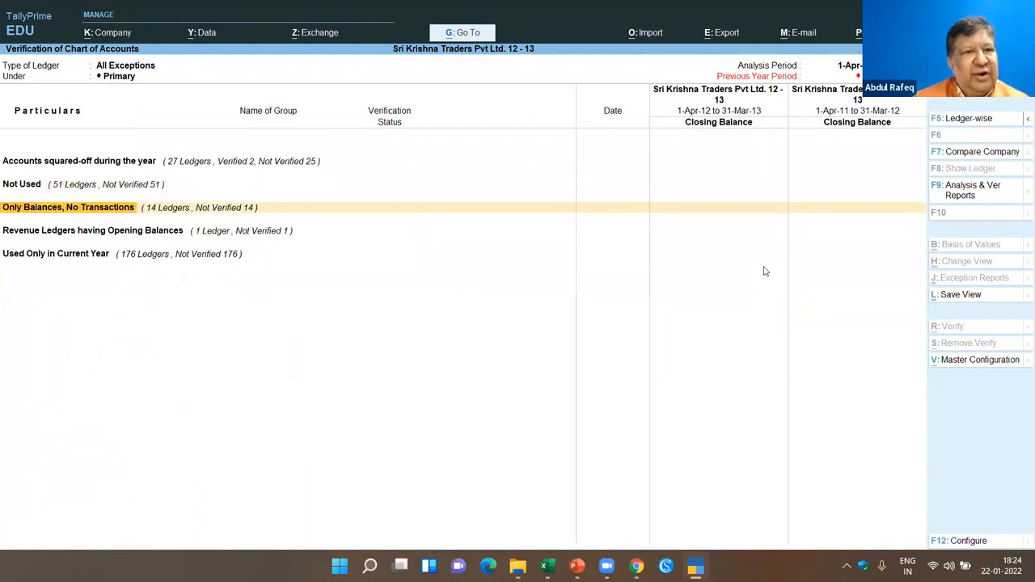
pyautogui.press('Return')
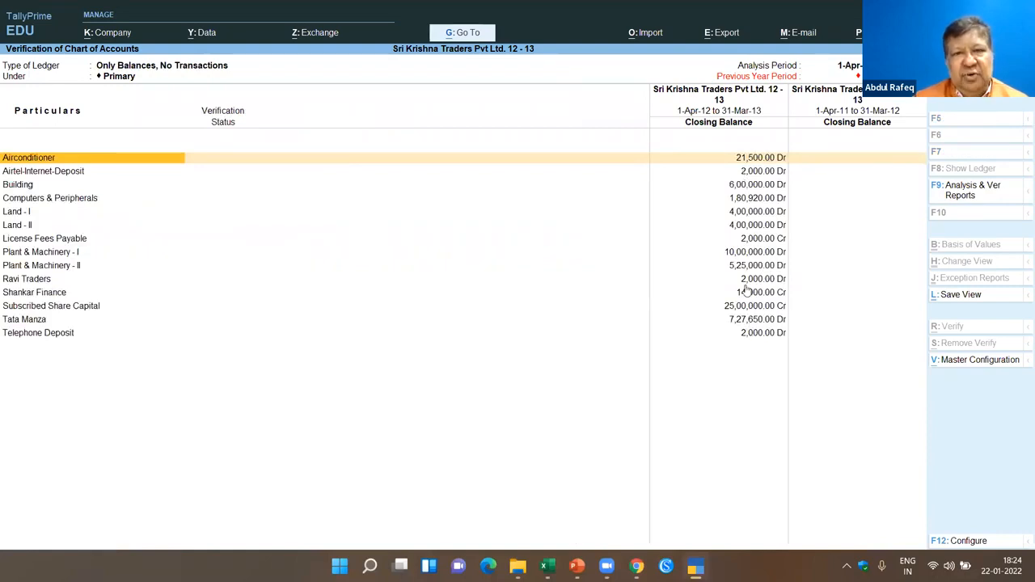
pyautogui.click(26, 282)
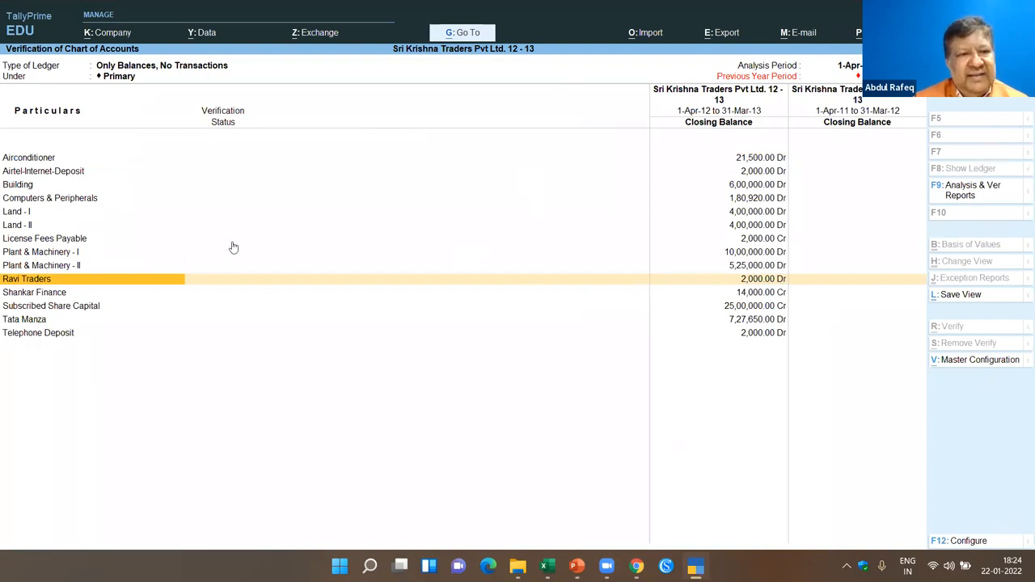
pyautogui.press('Escape')
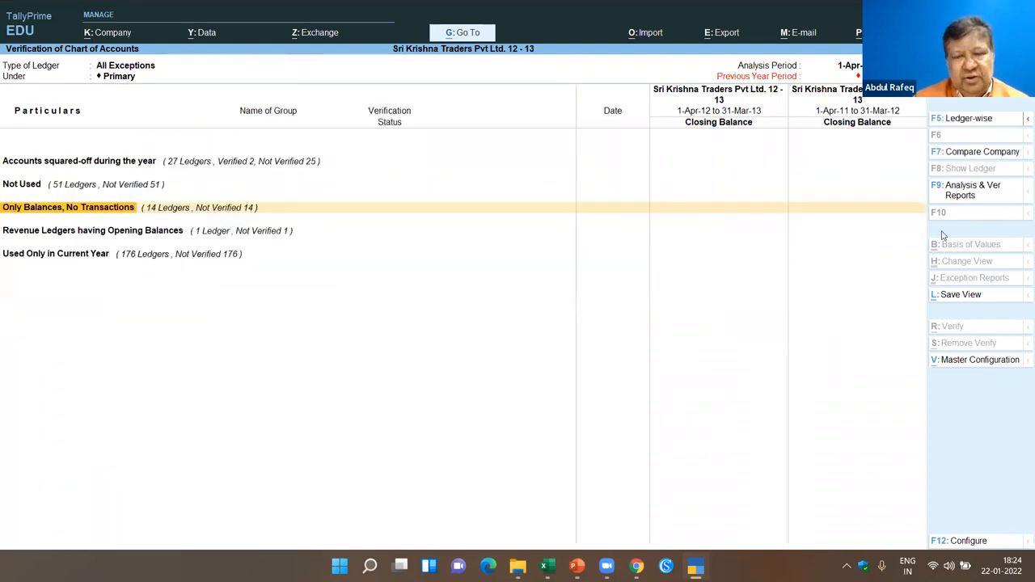
# Step: Check Revenue Ledgers having Opening Balances, open Prepaid Insurance's verification details without saving, and return to the exceptions list
pyautogui.press('Down')
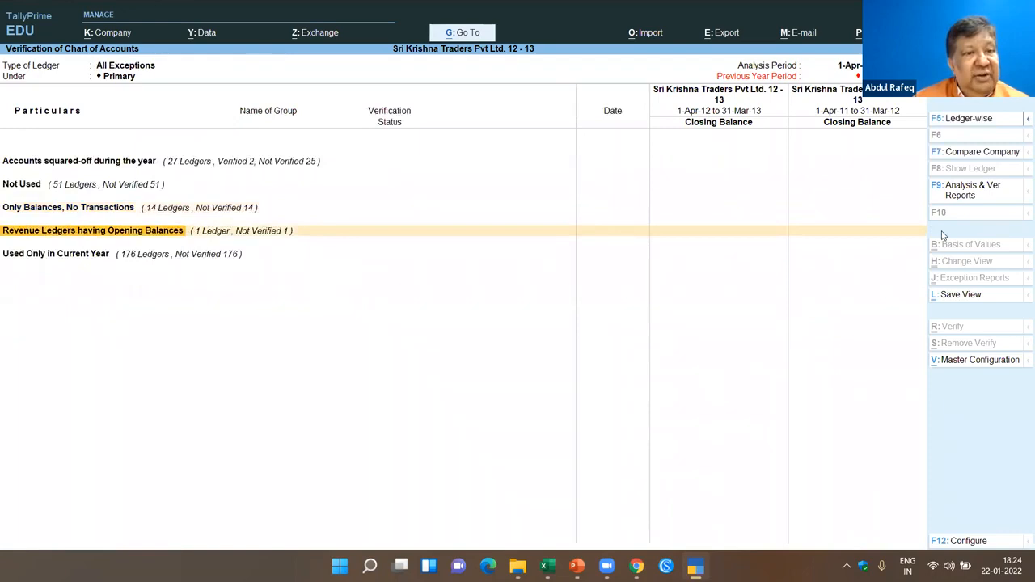
pyautogui.press('Return')
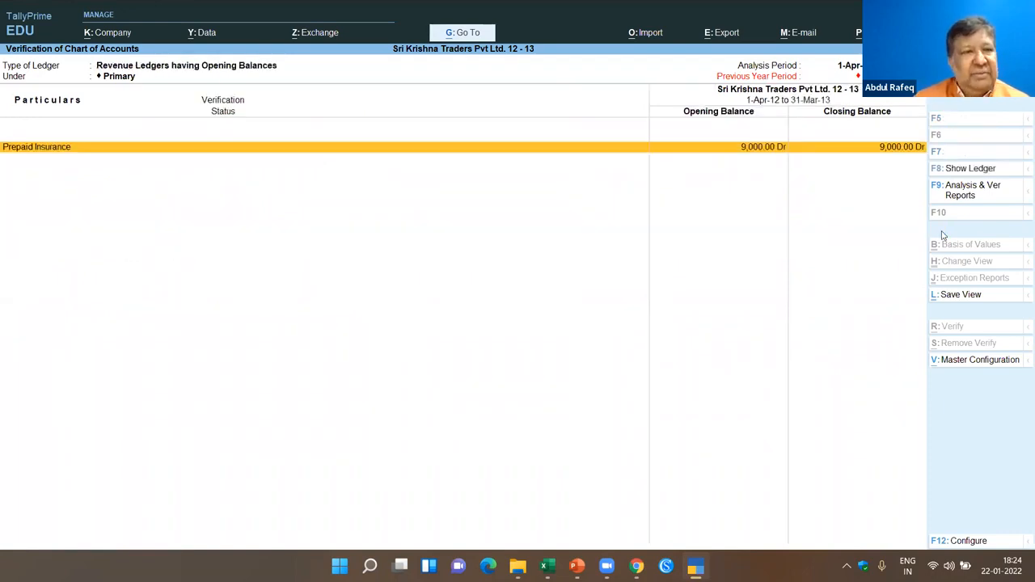
pyautogui.press('Return')
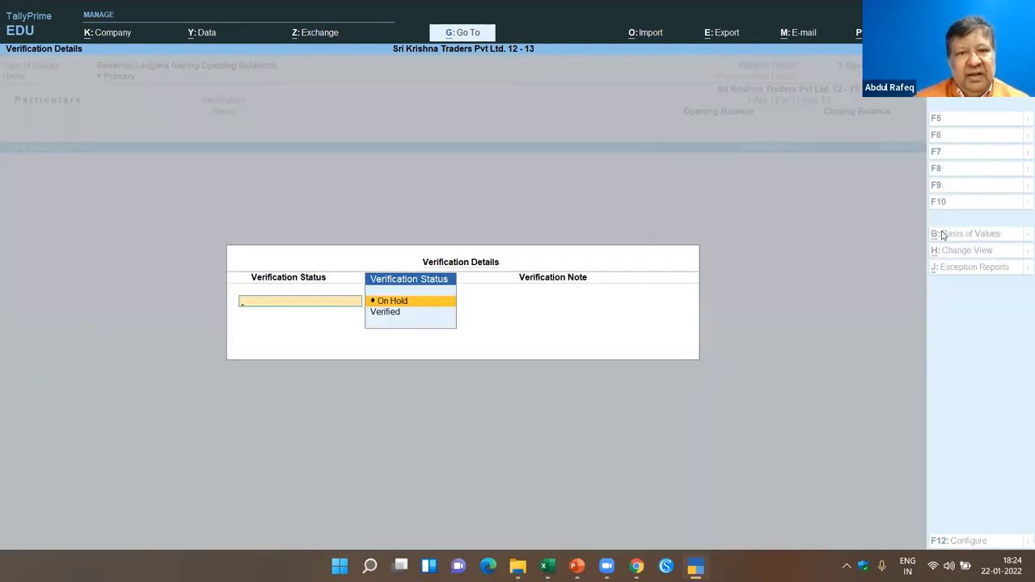
pyautogui.press('Escape')
pyautogui.press('y')
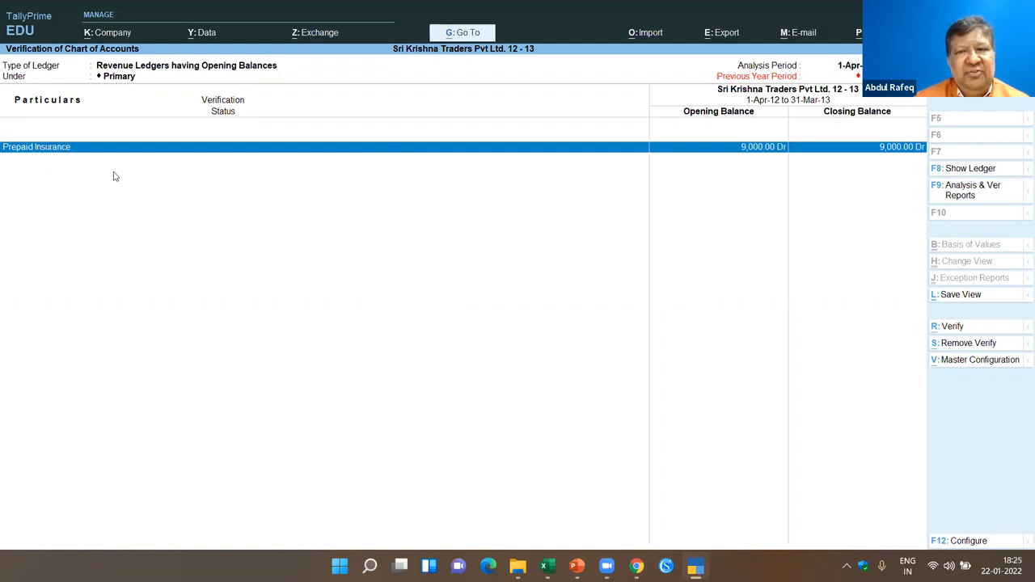
pyautogui.press('space')
pyautogui.press('Escape')
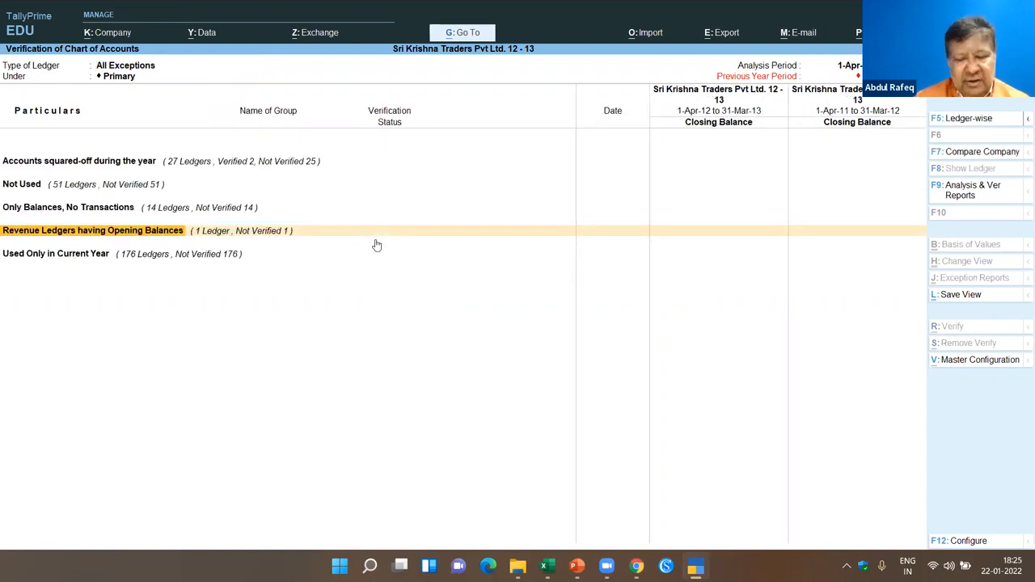
# Step: Look through the ledgers Used Only in Current Year down to Dep. on Computers & Pher. and leave the chart of accounts verification
pyautogui.press('Down')
pyautogui.press('Return')
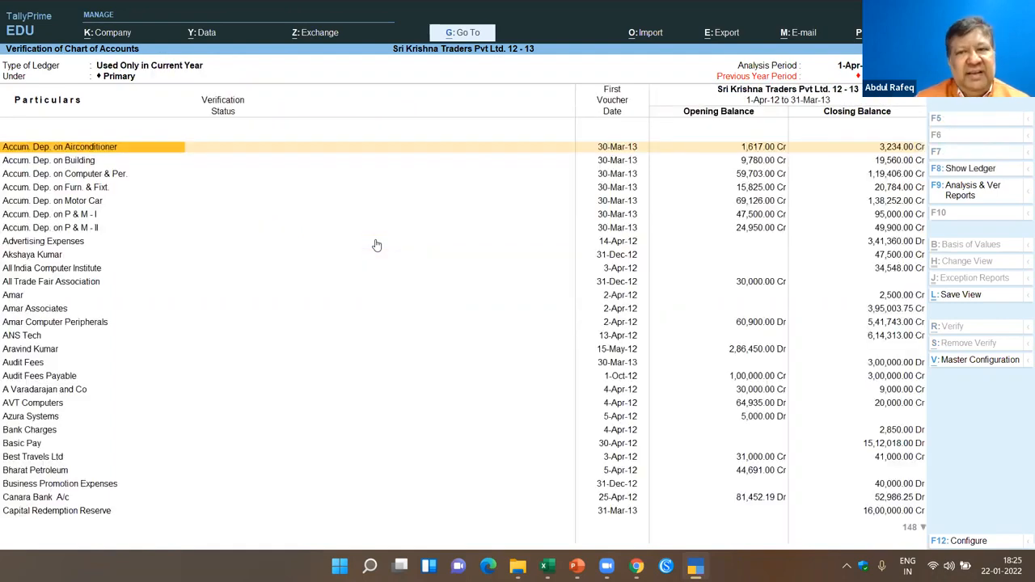
pyautogui.press('Down')
pyautogui.press('Down')
pyautogui.press('Down')
pyautogui.press('Down')
pyautogui.press('Down')
pyautogui.press('Down')
pyautogui.press('Down')
pyautogui.press('Down')
pyautogui.press('Down')
pyautogui.press('Down')
pyautogui.press('Down')
pyautogui.press('Down')
pyautogui.press('Down')
pyautogui.press('Down')
pyautogui.press('Down')
pyautogui.press('Down')
pyautogui.press('Down')
pyautogui.press('Down')
pyautogui.press('Down')
pyautogui.press('Down')
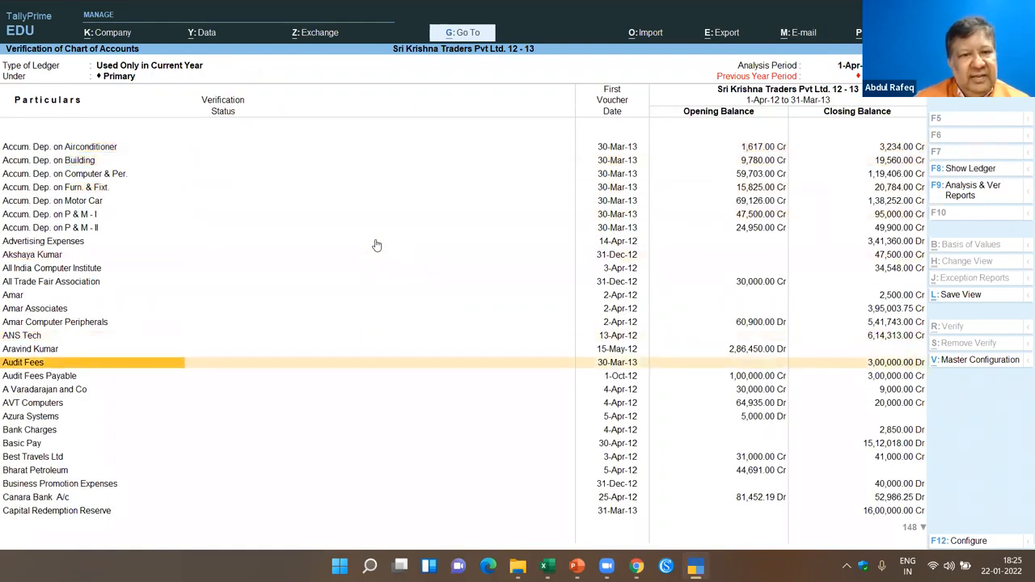
pyautogui.press('Down')
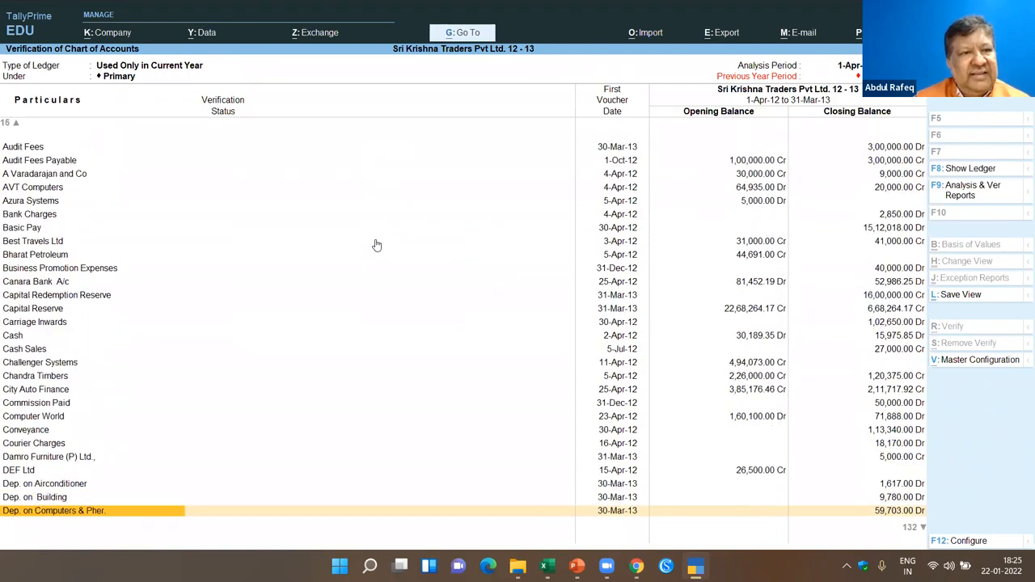
pyautogui.press('Escape')
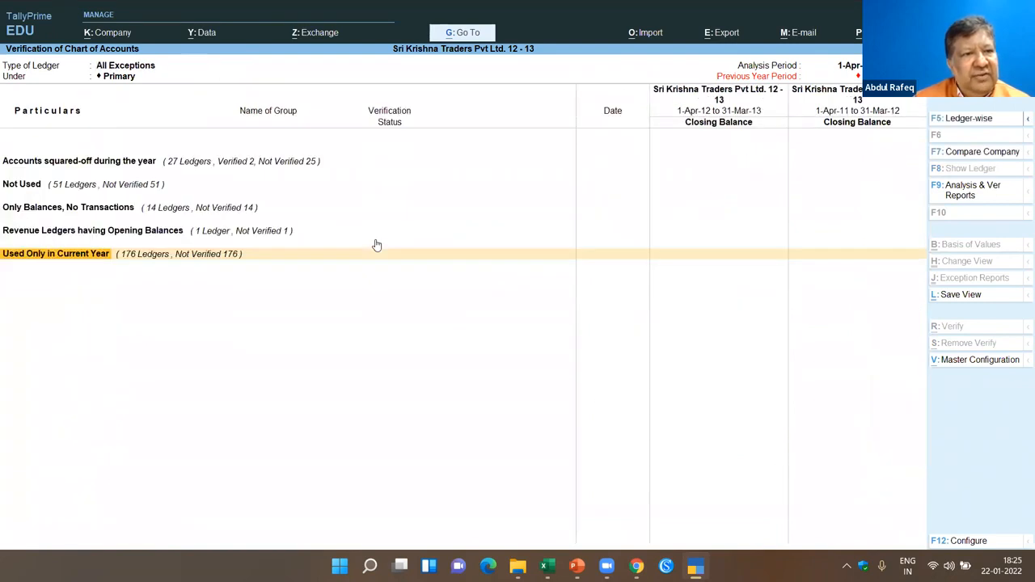
pyautogui.press('Escape')
# Step: View the Verification of Stock Items exceptions and the Verification of Balances report, returning to the Data Analysis list
pyautogui.press('Down')
pyautogui.press('Return')
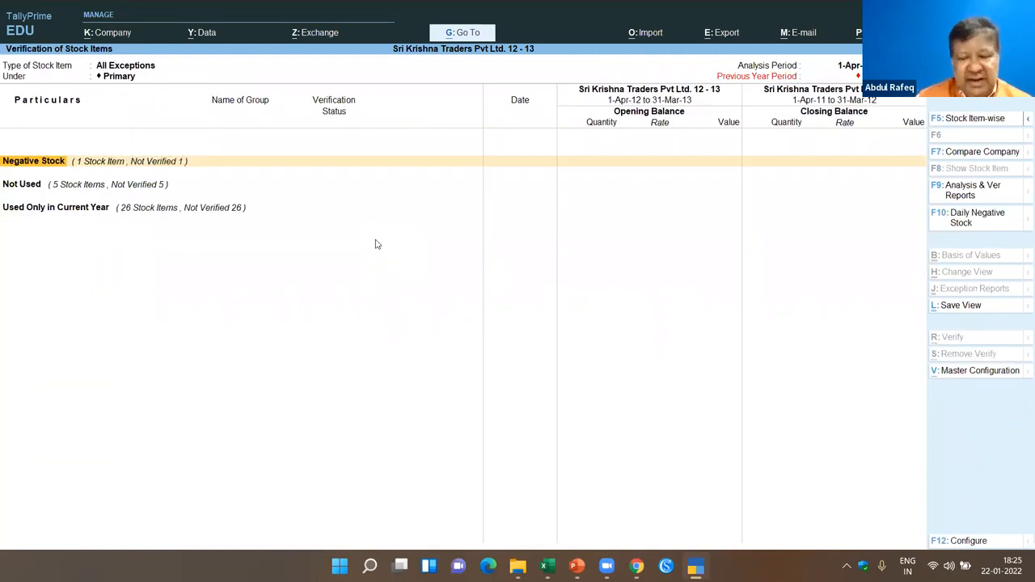
pyautogui.press('Escape')
pyautogui.press('Down')
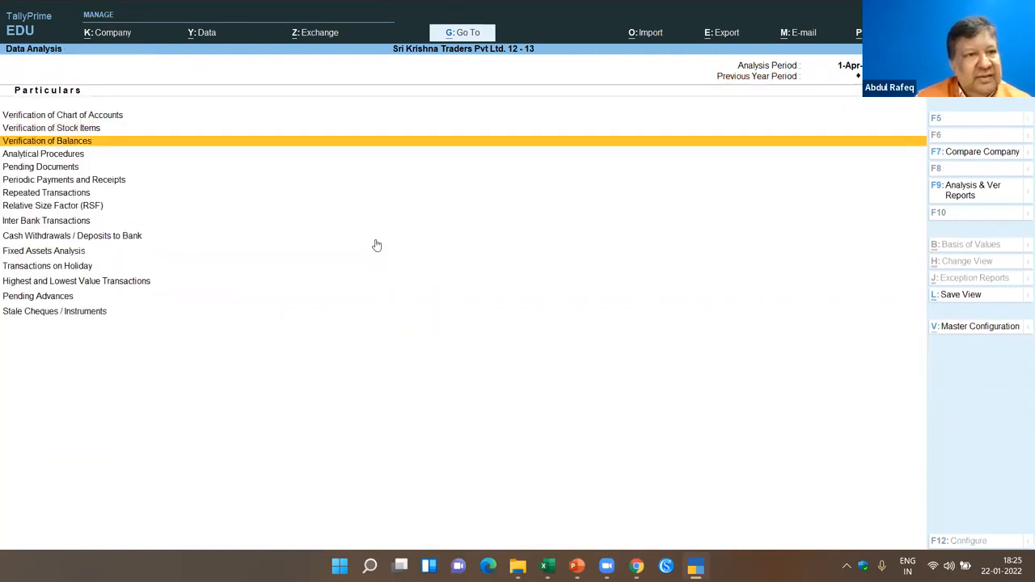
pyautogui.press('Return')
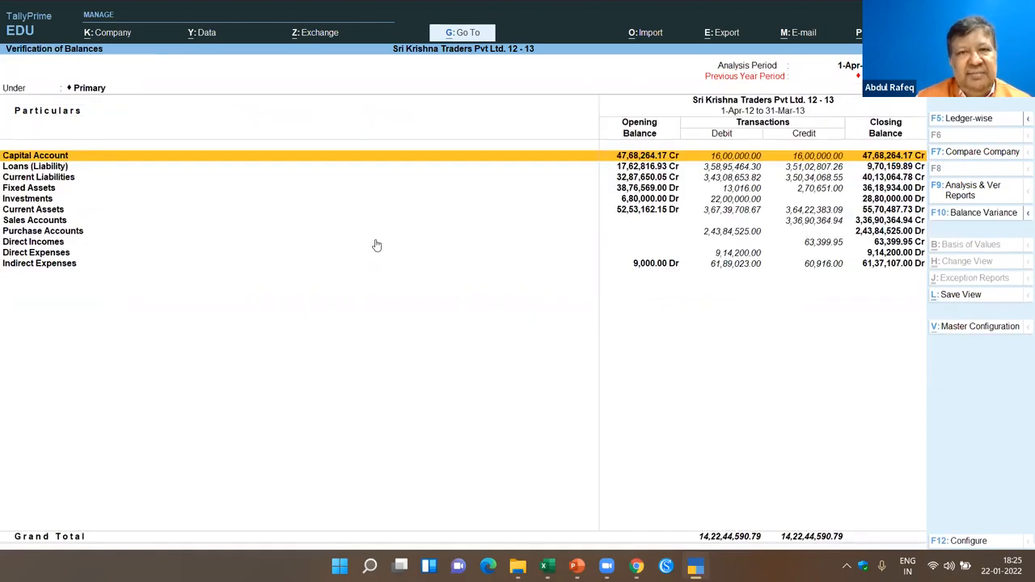
pyautogui.press('Escape')
# Step: View the comparison options for Analytical Procedures without running one, and open the Pending Documents report
pyautogui.press('Down')
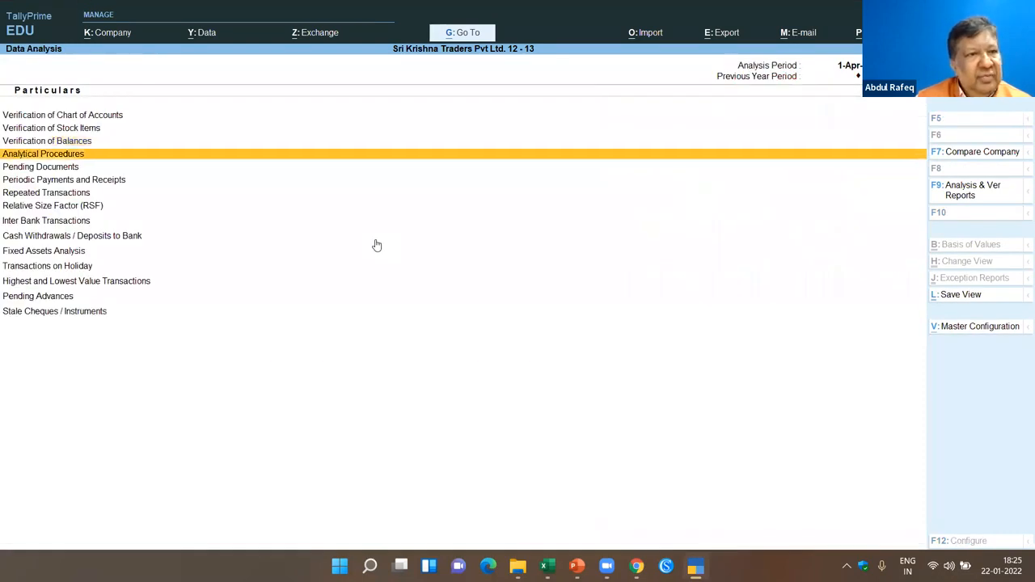
pyautogui.press('Return')
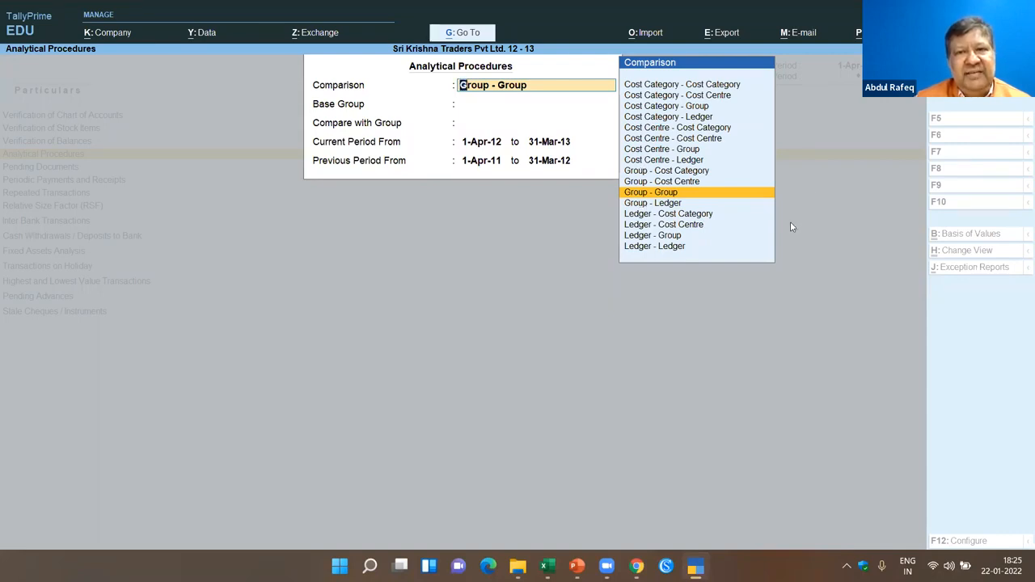
pyautogui.press('Escape')
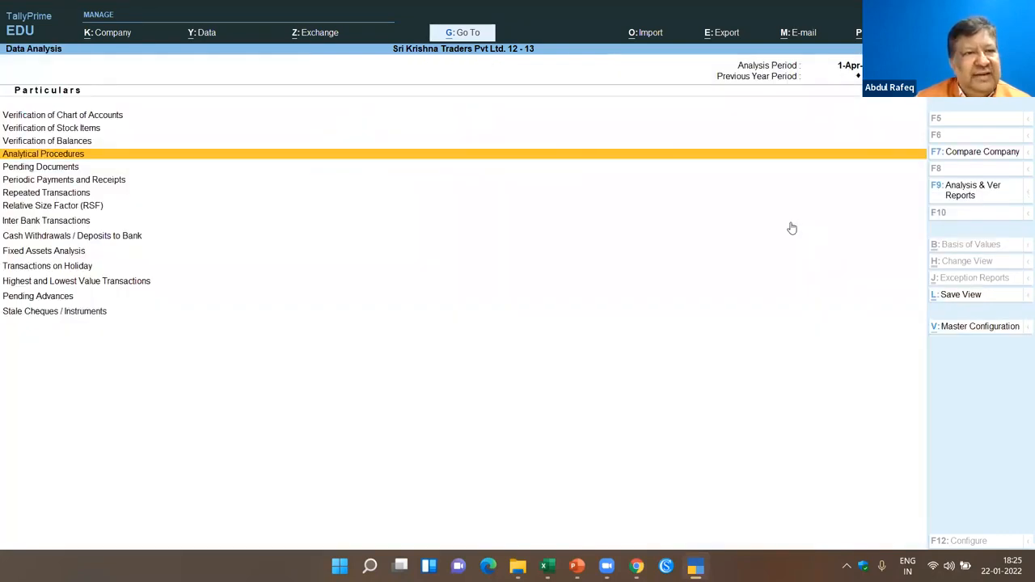
pyautogui.press('Down')
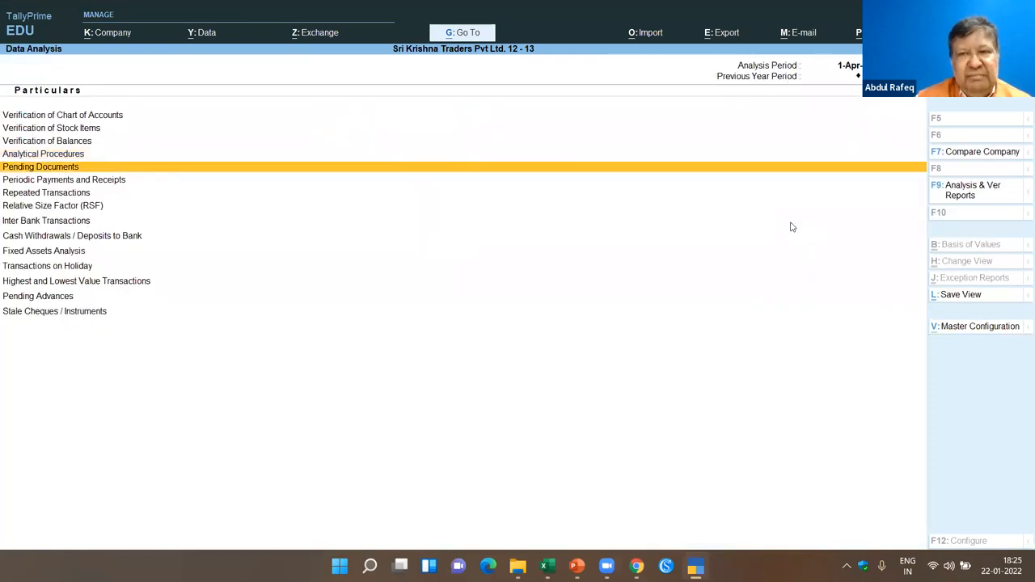
pyautogui.press('Return')
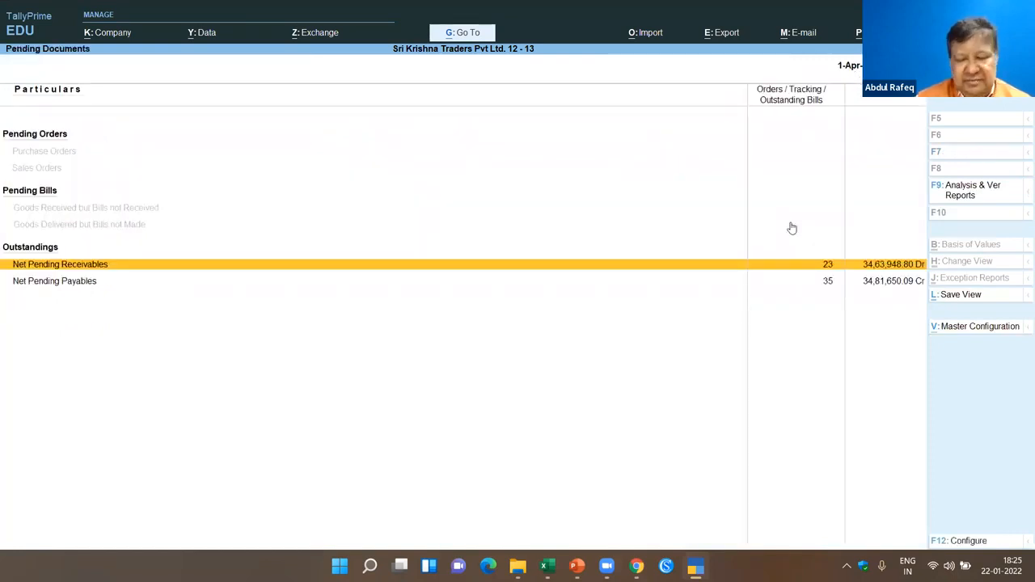
# Step: Leave Pending Documents, view the Periodic Payments and Receipts report, and return to the Data Analysis list
pyautogui.press('Escape')
pyautogui.press('Down')
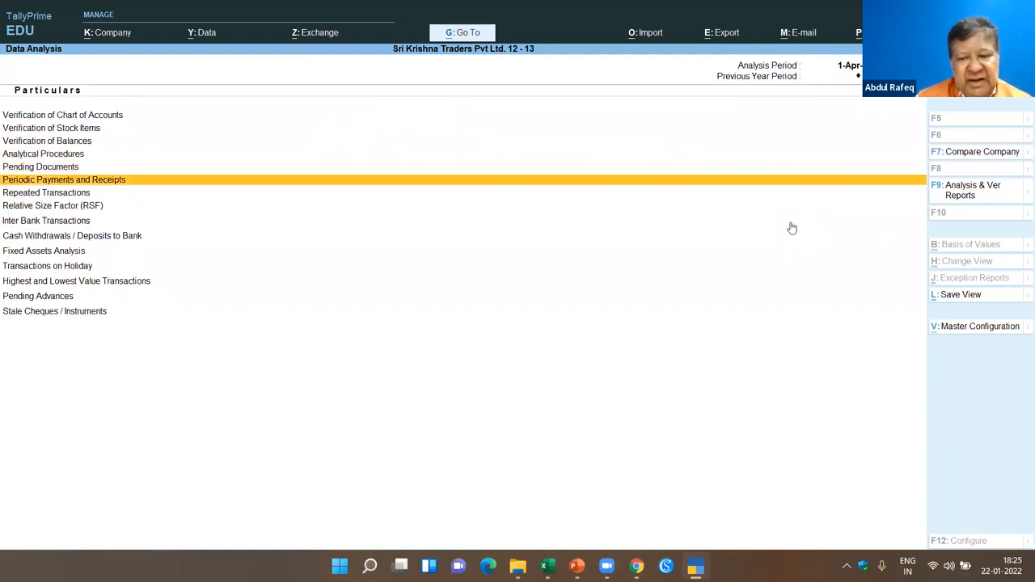
pyautogui.press('Return')
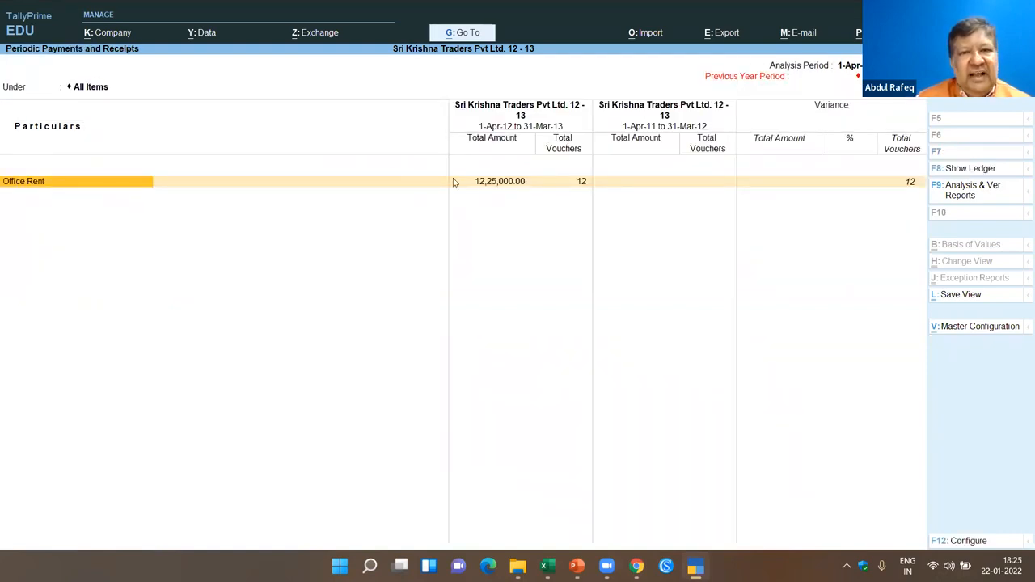
pyautogui.press('Escape')
# Step: Look through the Repeated Transactions report from the first ledger down to the Cash entries, and leave the report
pyautogui.click(602, 194)
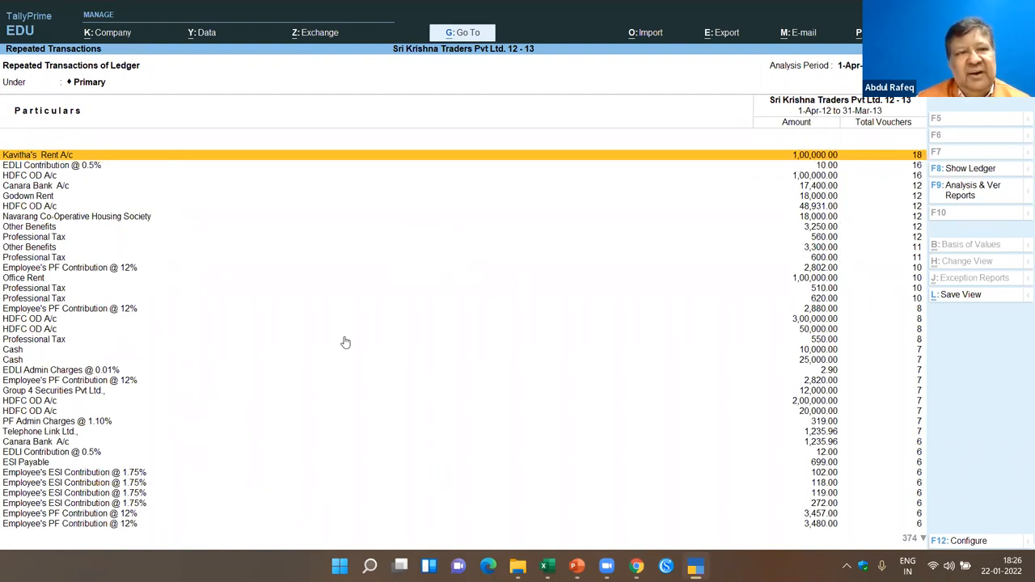
pyautogui.press('Down')
pyautogui.press('Down')
pyautogui.press('Down')
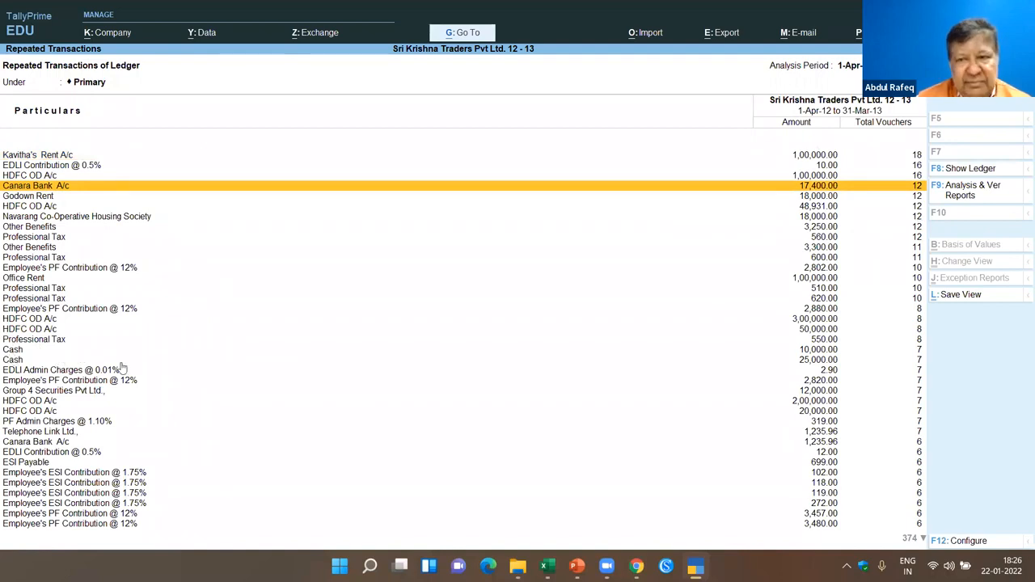
pyautogui.click(40, 352)
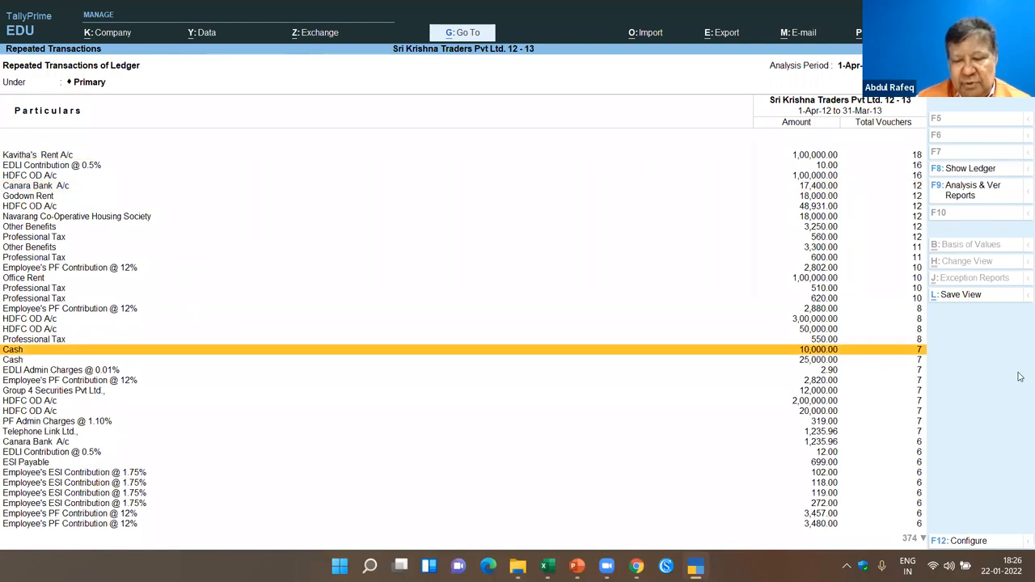
pyautogui.press('Down')
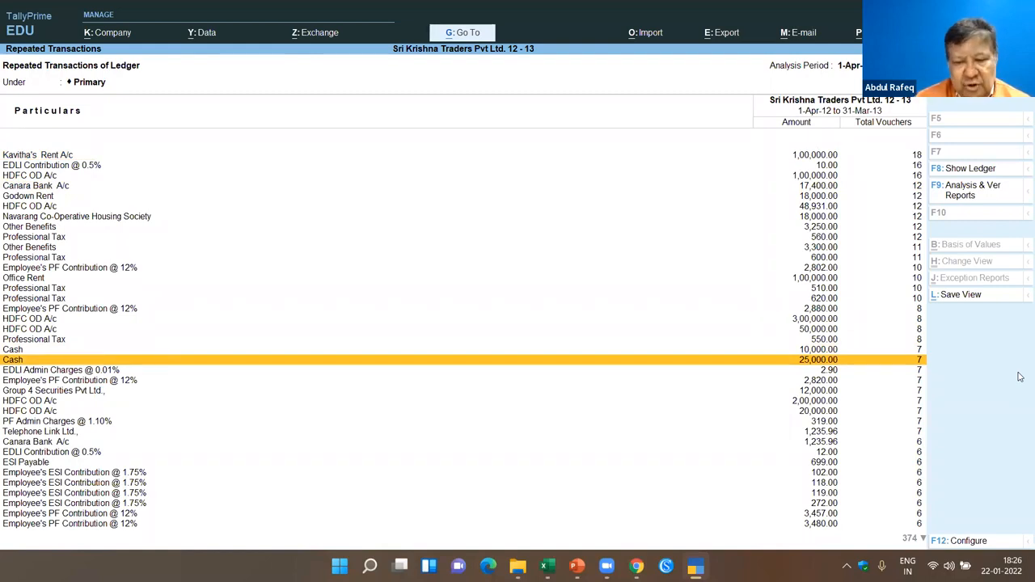
pyautogui.press('Down')
pyautogui.press('Down')
pyautogui.press('Down')
pyautogui.press('Down')
pyautogui.press('Down')
pyautogui.press('Down')
pyautogui.press('Down')
pyautogui.press('Down')
pyautogui.press('Down')
pyautogui.press('Down')
pyautogui.press('Down')
pyautogui.press('Down')
pyautogui.press('Down')
pyautogui.press('Down')
pyautogui.press('Down')
pyautogui.press('Down')
pyautogui.press('Down')
pyautogui.press('Down')
pyautogui.press('Down')
pyautogui.press('Down')
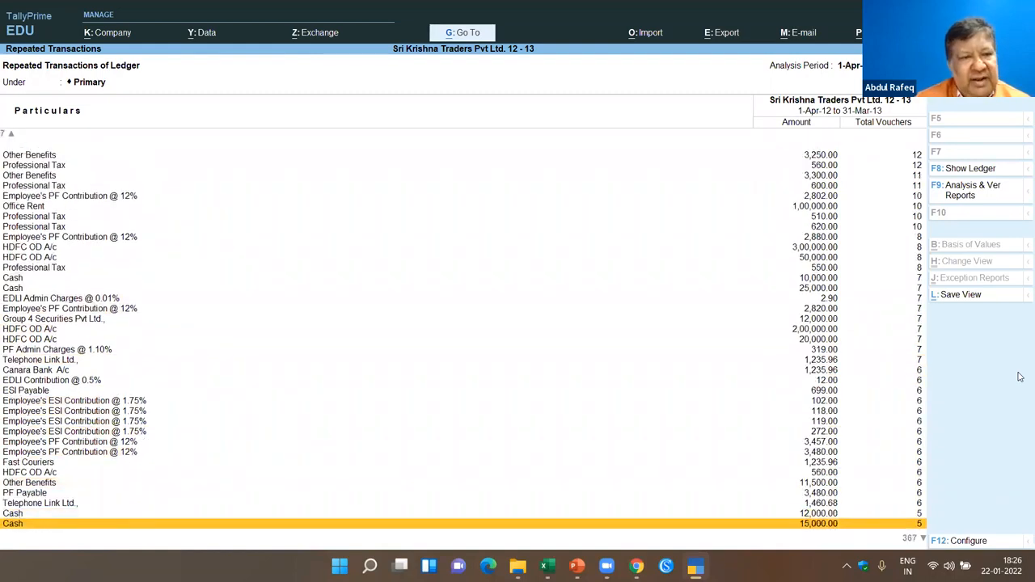
pyautogui.press('Escape')
# Step: View the Relative Size Factor (RSF) and Inter Bank Transactions reports, returning to the Data Analysis list
pyautogui.press('Down')
pyautogui.press('Return')
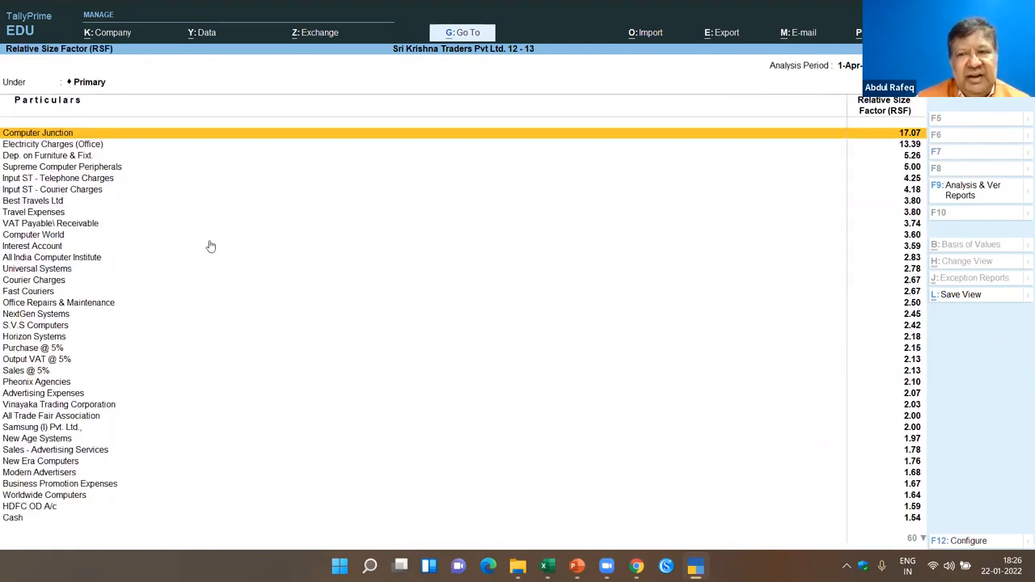
pyautogui.press('Escape')
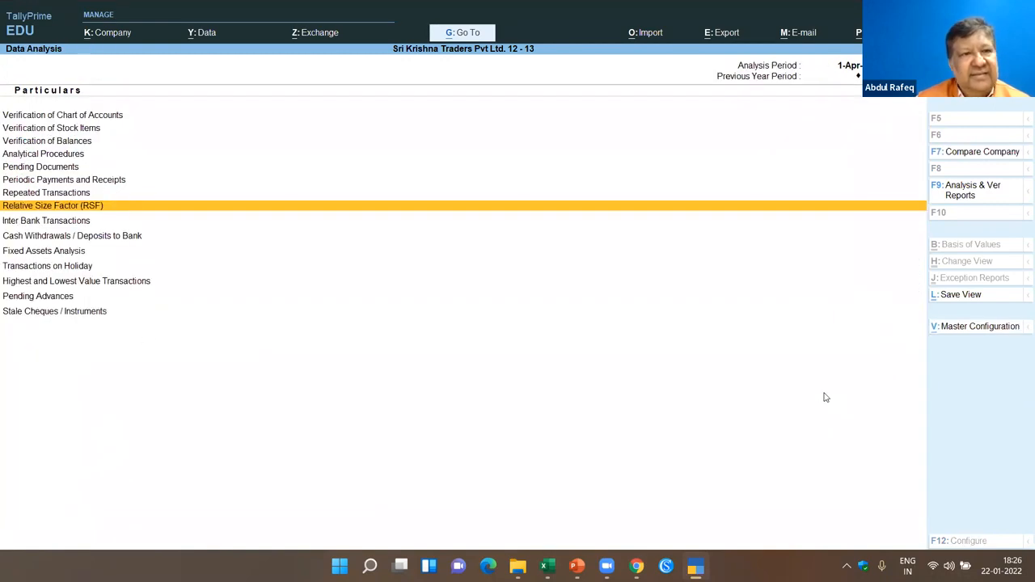
pyautogui.press('Down')
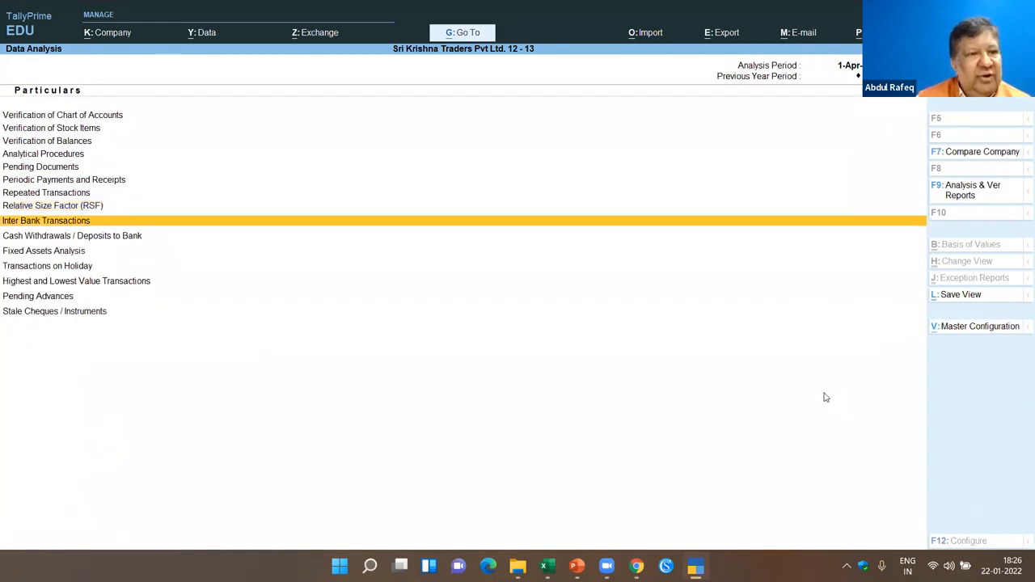
pyautogui.press('Return')
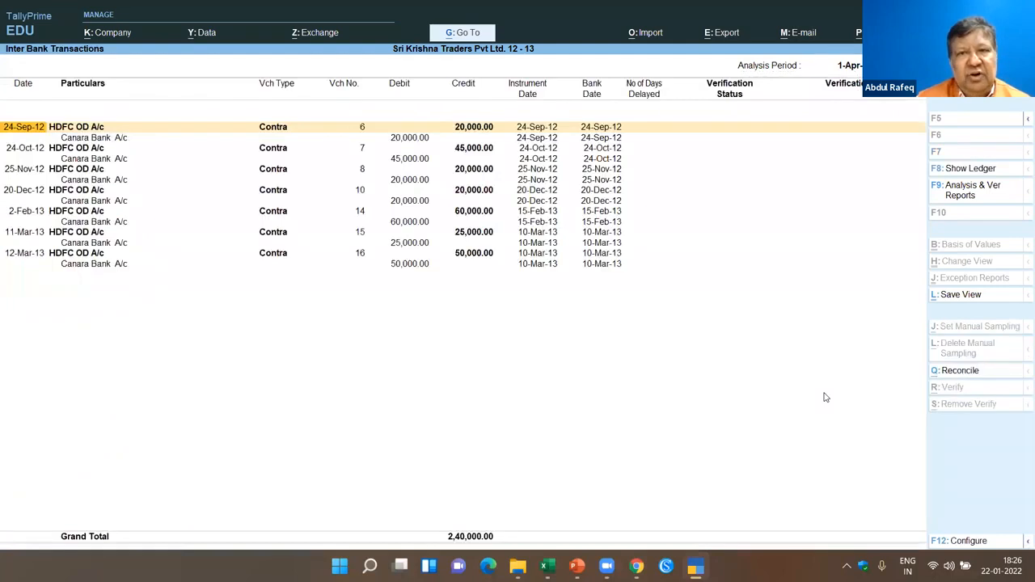
pyautogui.press('Escape')
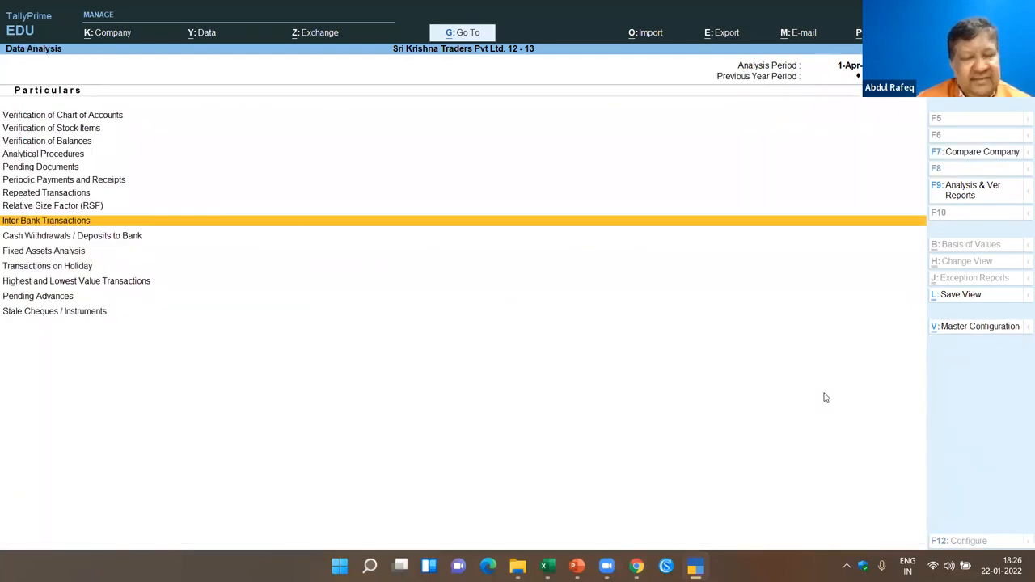
# Step: View the Cash Withdrawals / Deposits to Bank and Fixed Assets Analysis reports, returning to the Data Analysis list
pyautogui.press('Down')
pyautogui.press('Return')
pyautogui.press('Escape')
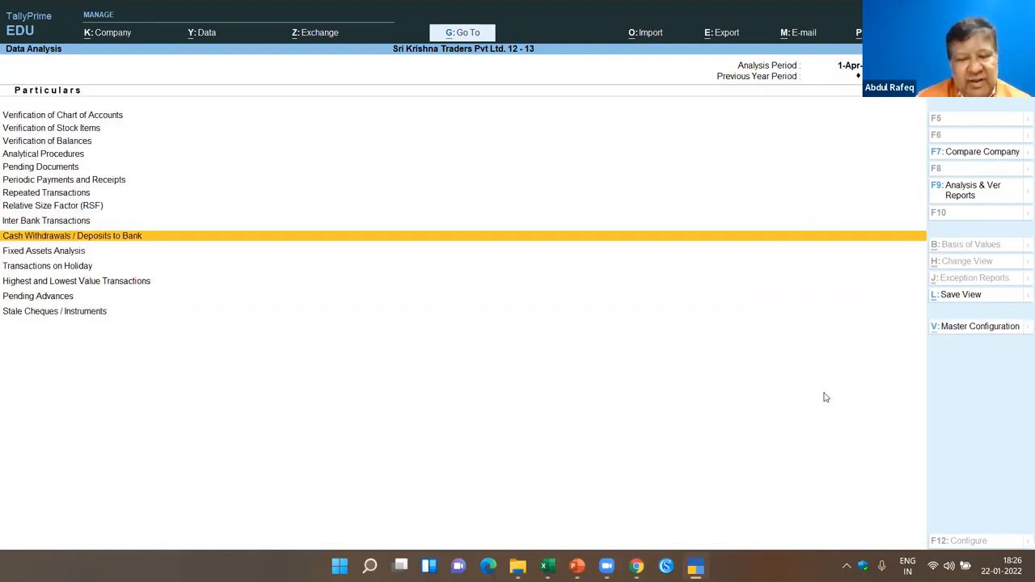
pyautogui.press('Down')
pyautogui.press('Return')
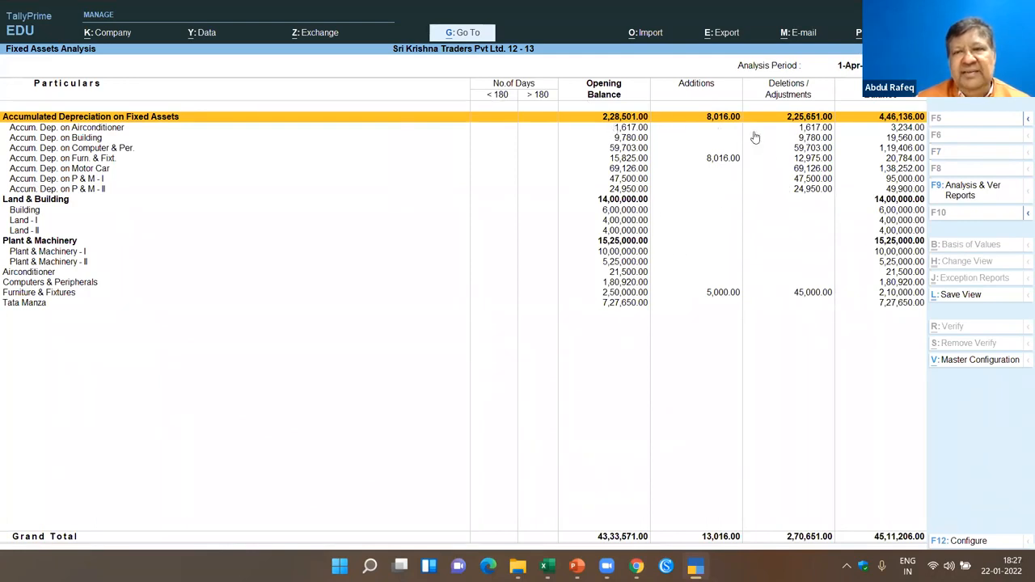
pyautogui.press('Escape')
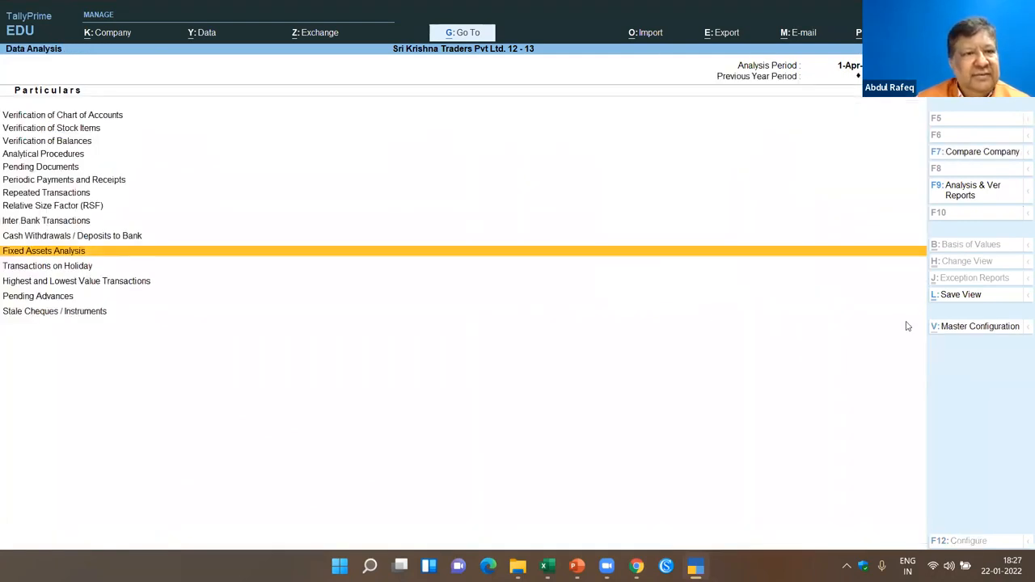
# Step: View the Transactions on Holiday report and return to the Data Analysis list
pyautogui.press('Down')
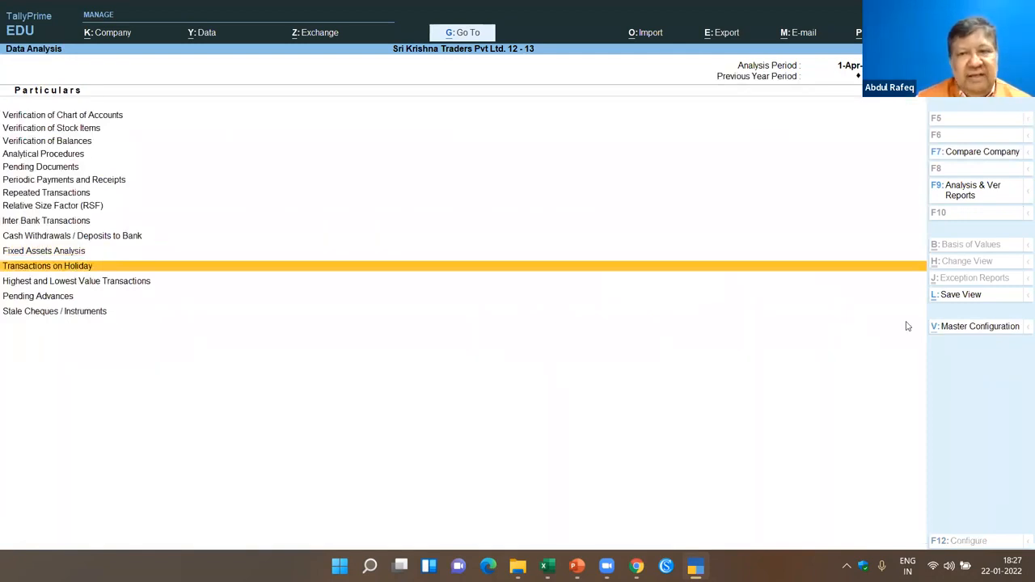
pyautogui.press('Return')
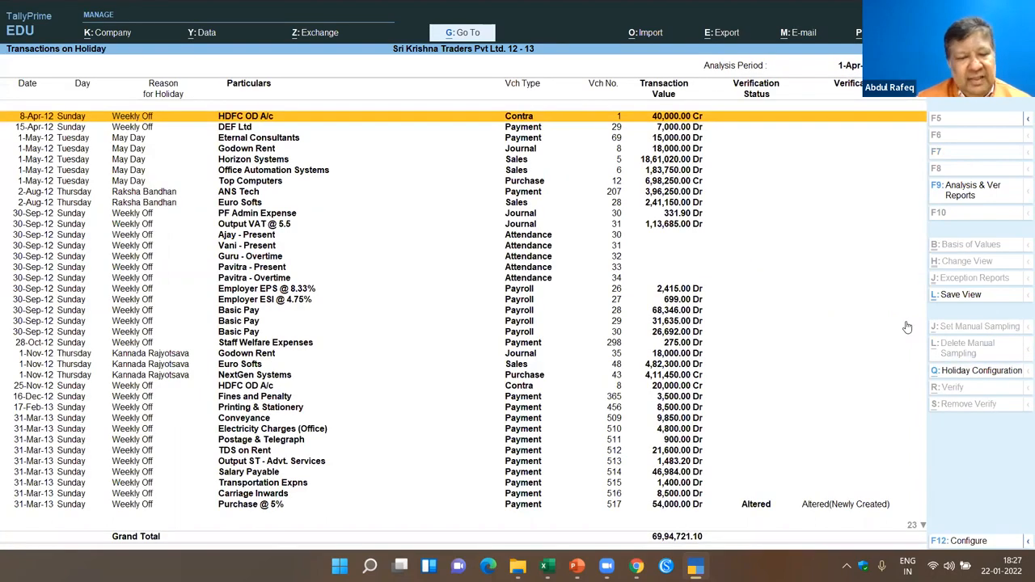
pyautogui.press('Escape')
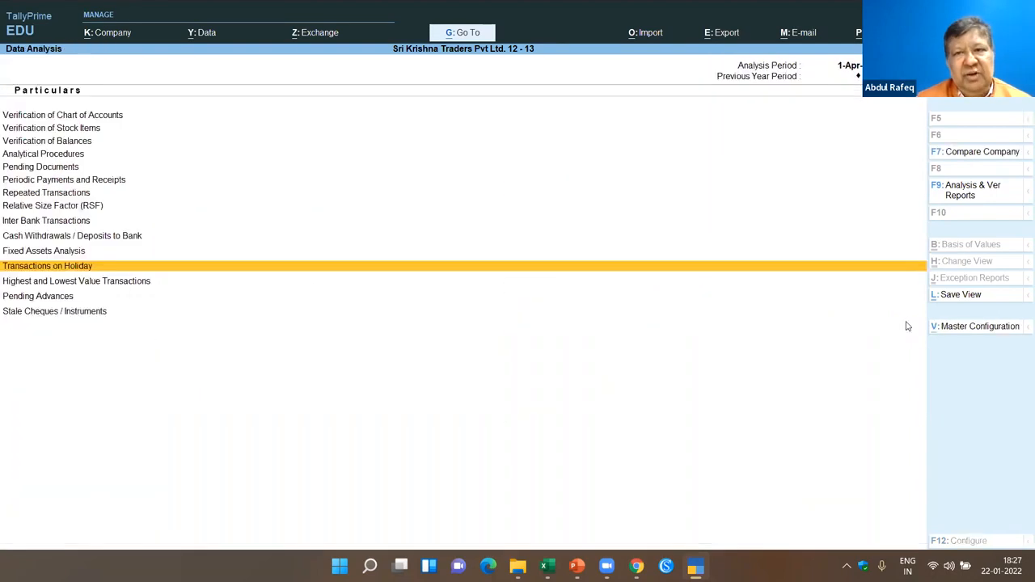
# Step: Look through the ledgers in Highest and Lowest Value Transactions down past Computer Point, and leave the report
pyautogui.press('Down')
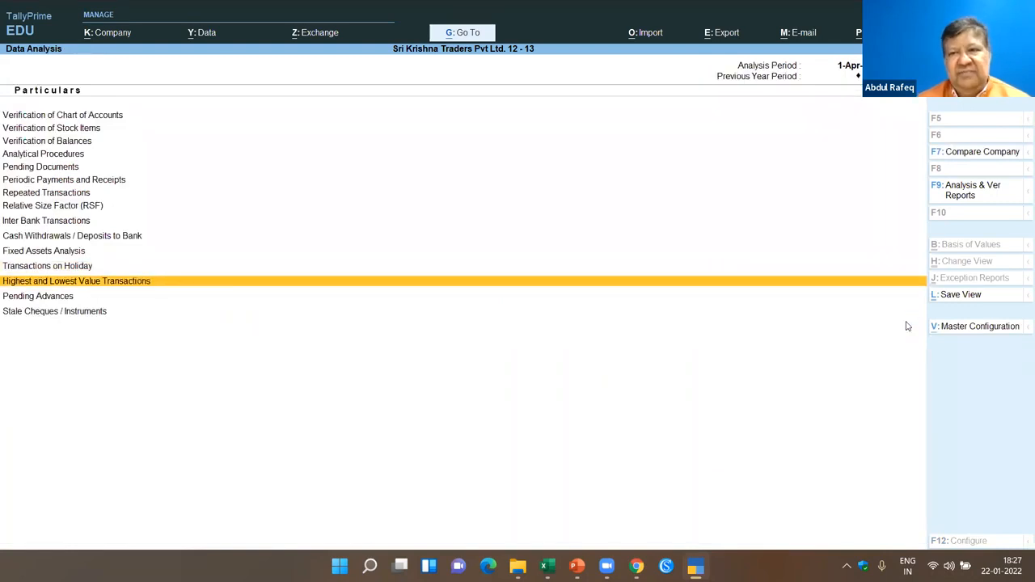
pyautogui.press('Return')
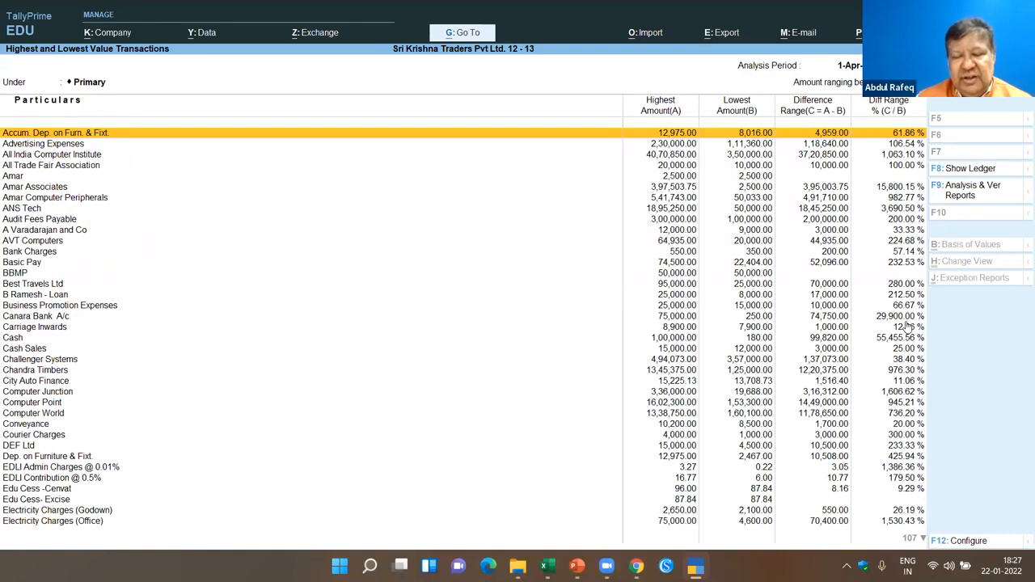
pyautogui.press('Down')
pyautogui.press('Down')
pyautogui.press('Down')
pyautogui.press('Down')
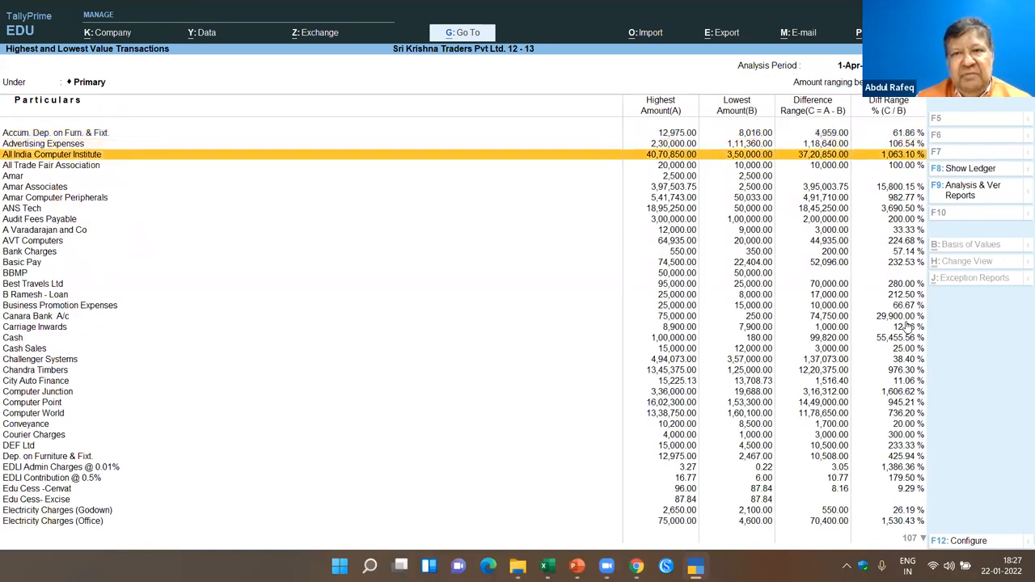
pyautogui.press('Down')
pyautogui.press('Down')
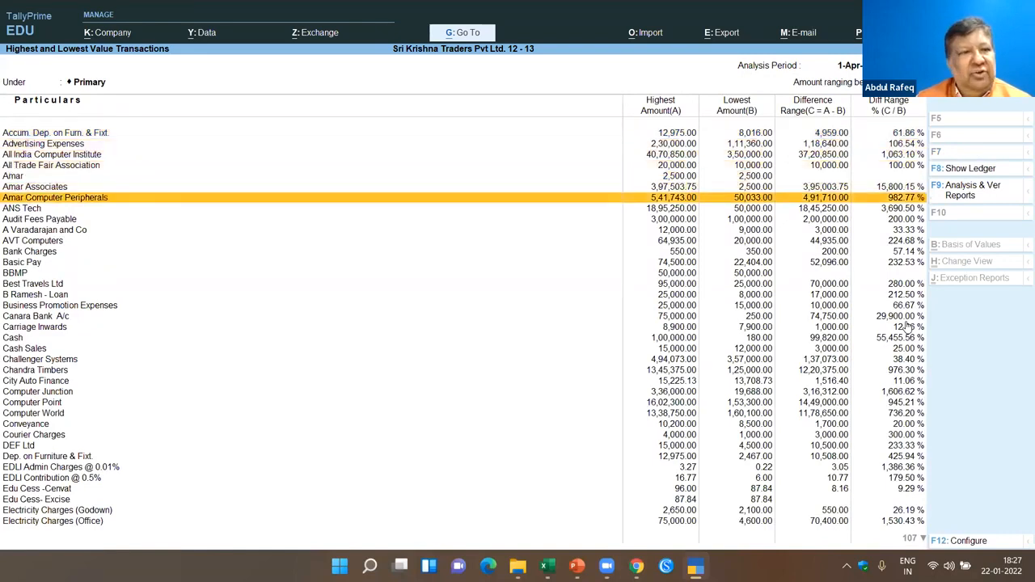
pyautogui.press('Down')
pyautogui.press('Down')
pyautogui.press('Down')
pyautogui.press('Down')
pyautogui.press('Down')
pyautogui.press('Down')
pyautogui.press('Down')
pyautogui.press('Down')
pyautogui.press('Down')
pyautogui.press('Down')
pyautogui.press('Down')
pyautogui.press('Down')
pyautogui.press('Down')
pyautogui.press('Down')
pyautogui.press('Down')
pyautogui.press('Down')
pyautogui.press('Down')
pyautogui.press('Down')
pyautogui.press('Down')
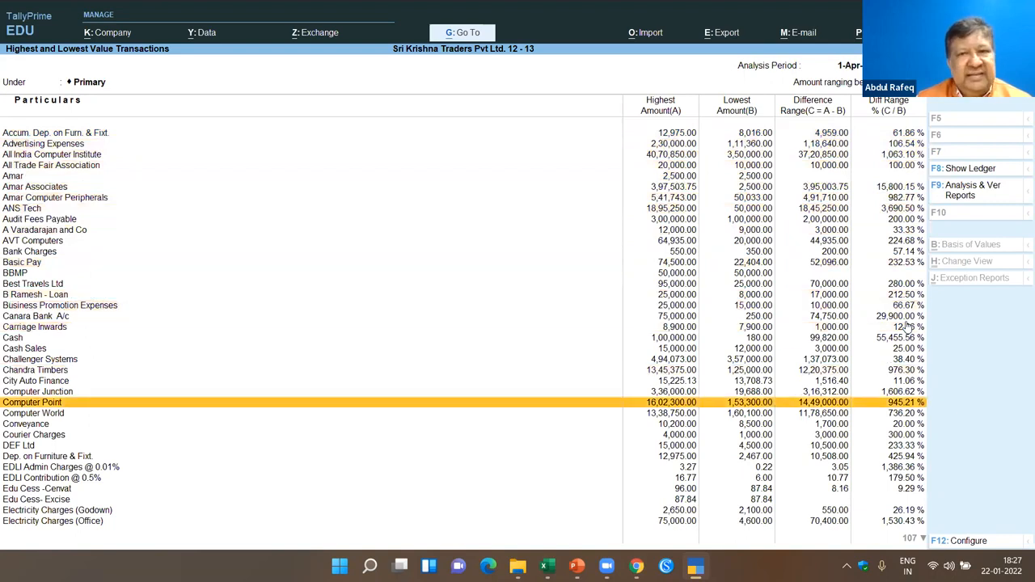
pyautogui.press('Down')
pyautogui.press('Escape')
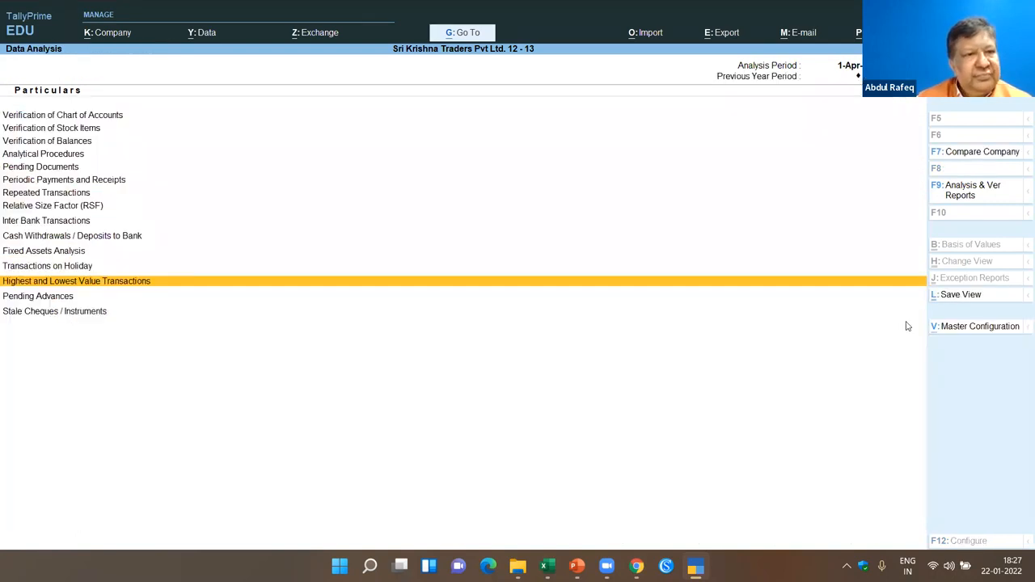
# Step: View the Pending Advances report, and leave Data Analysis back to the Display More Reports list
pyautogui.press('Down')
pyautogui.press('Return')
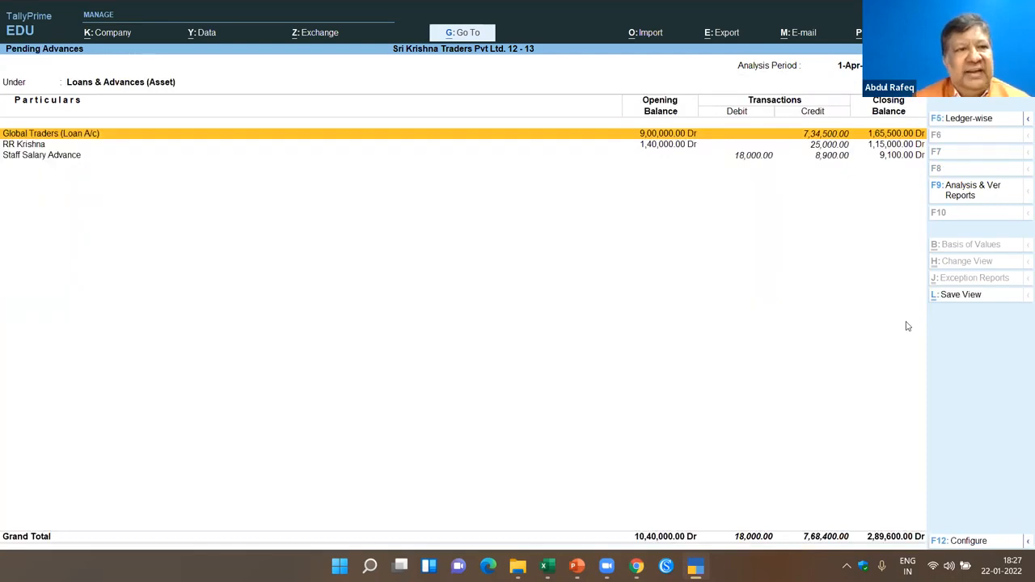
pyautogui.press('Escape')
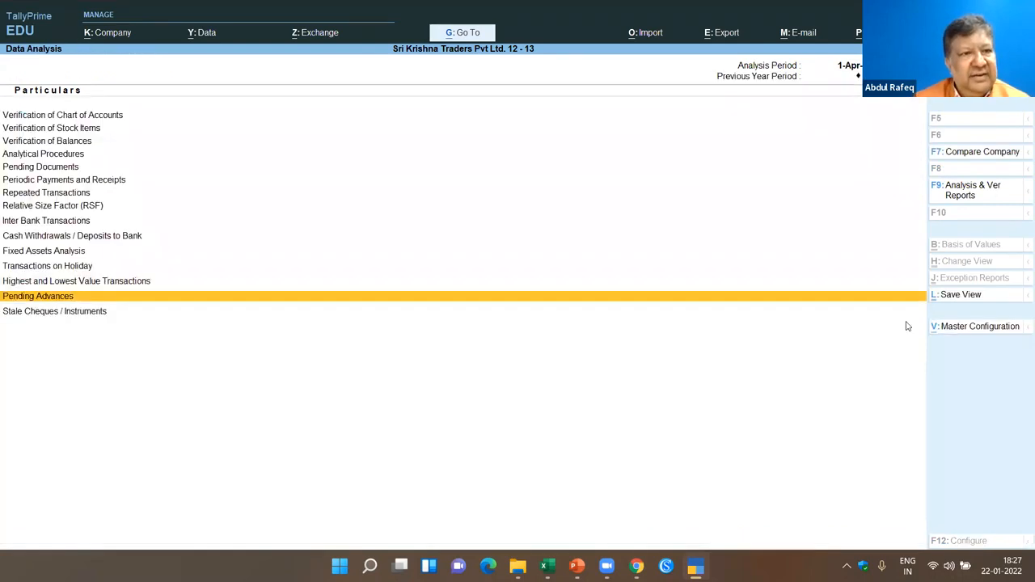
pyautogui.press('Down')
pyautogui.press('Escape')
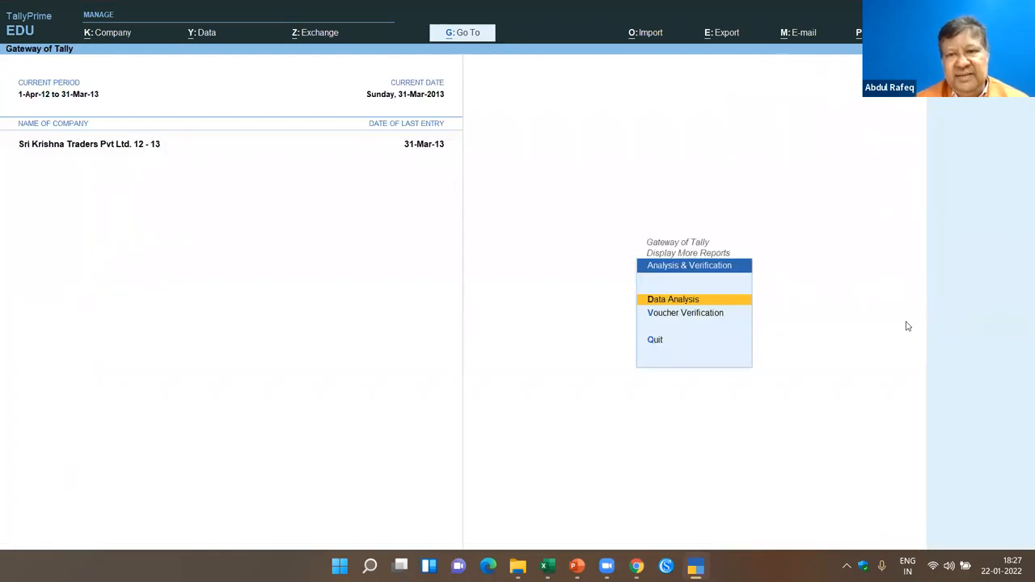
pyautogui.press('Escape')
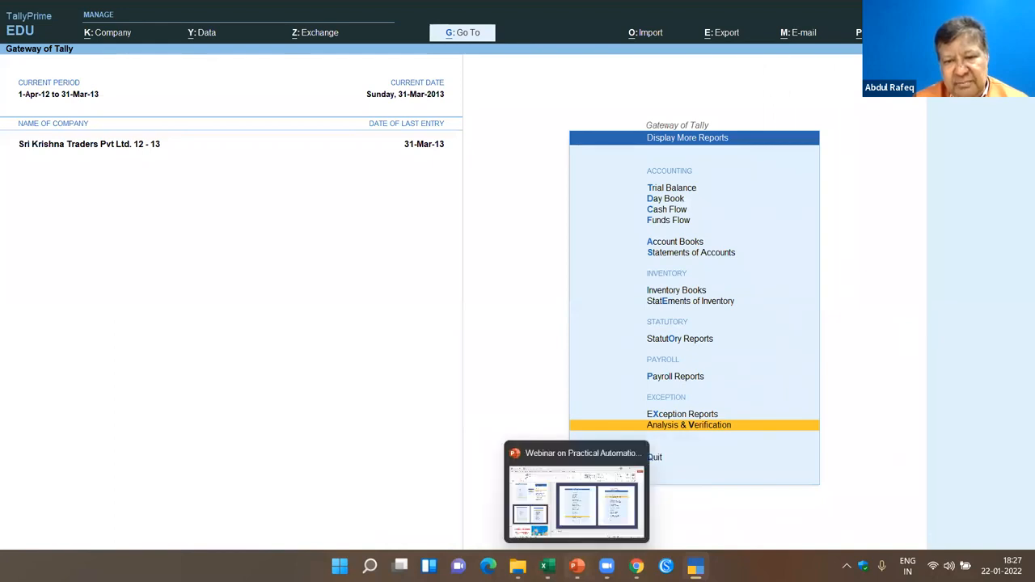
# Step: Switch to the PowerPoint presentation, start the slide show from the Exception Reports slide, and advance to the Challenge slide
pyautogui.click(577, 566)
pyautogui.click(886, 542)
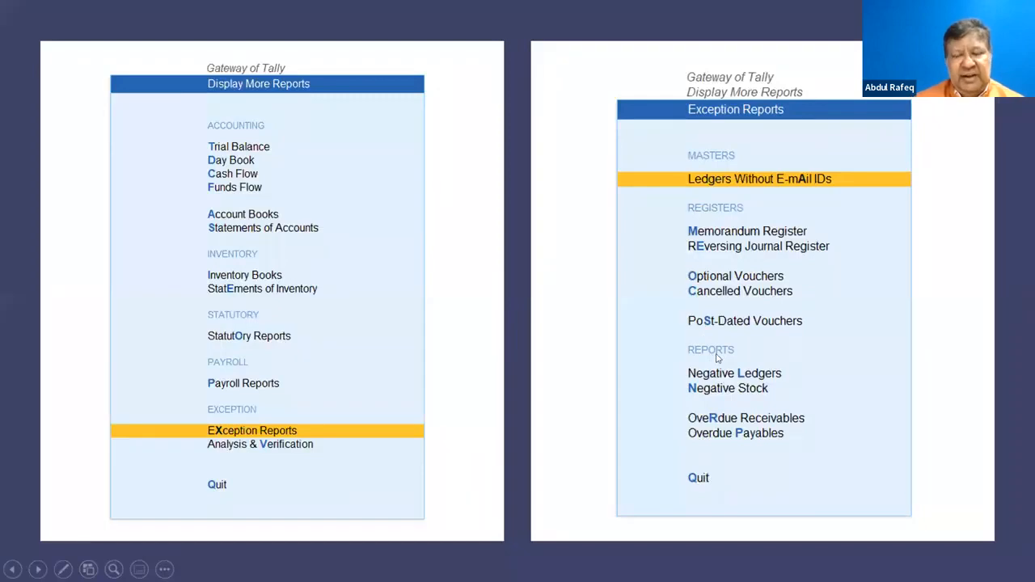
pyautogui.click(375, 105)
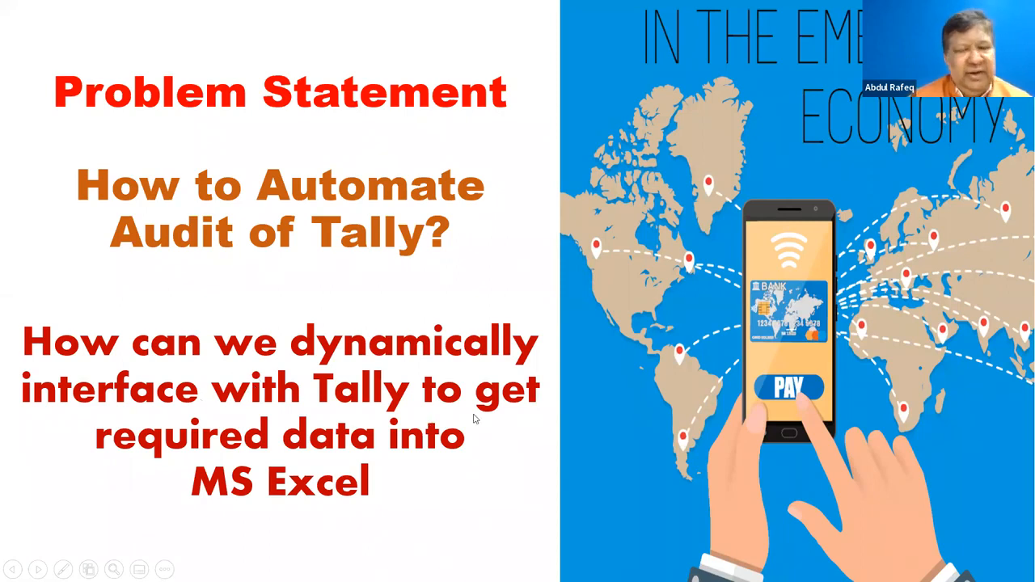
pyautogui.press('Right')
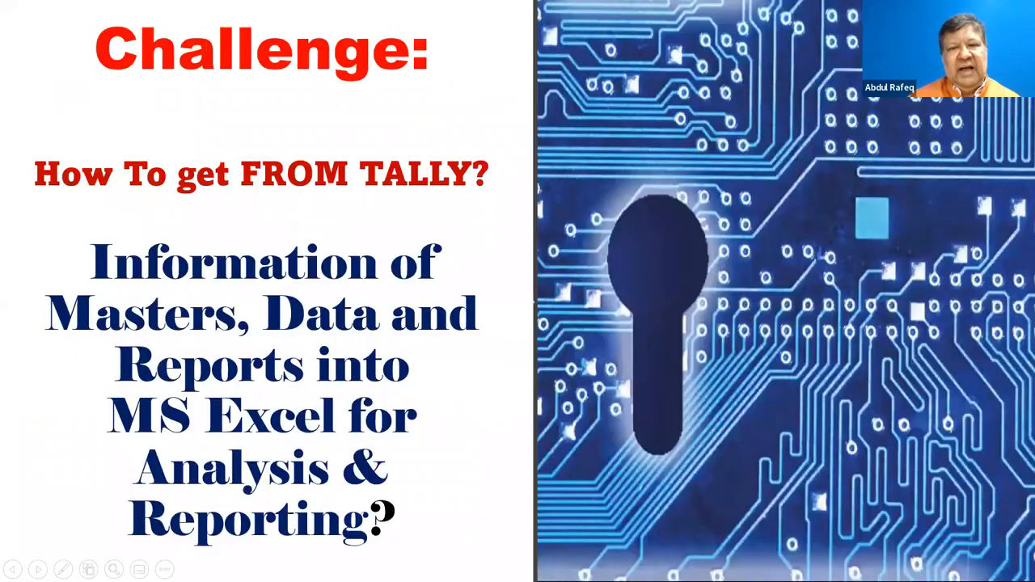
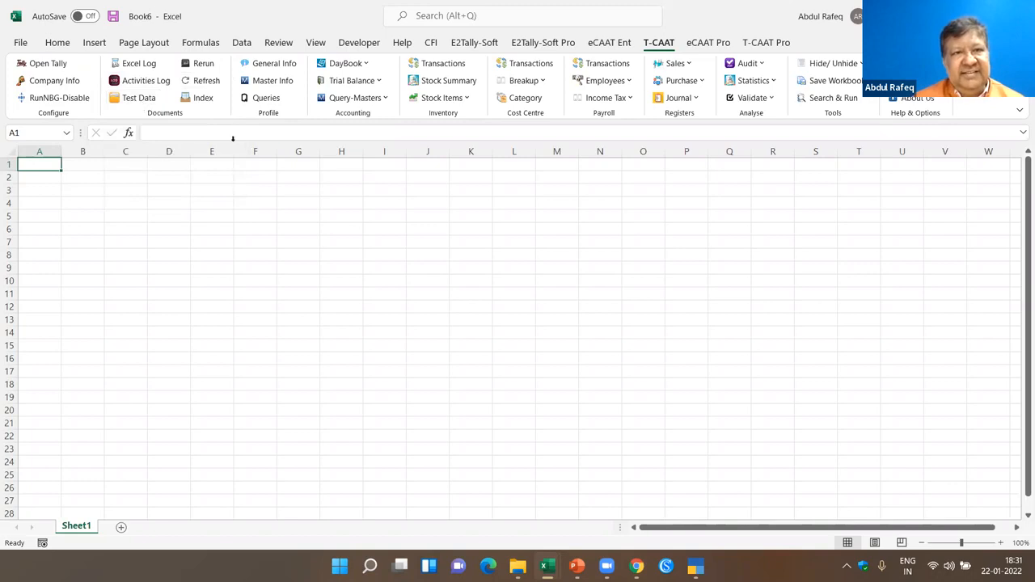
# Step: Import all General Info details from Tally with an index sheet, covering company, features, security, system, license and statutory info
pyautogui.click(279, 65)
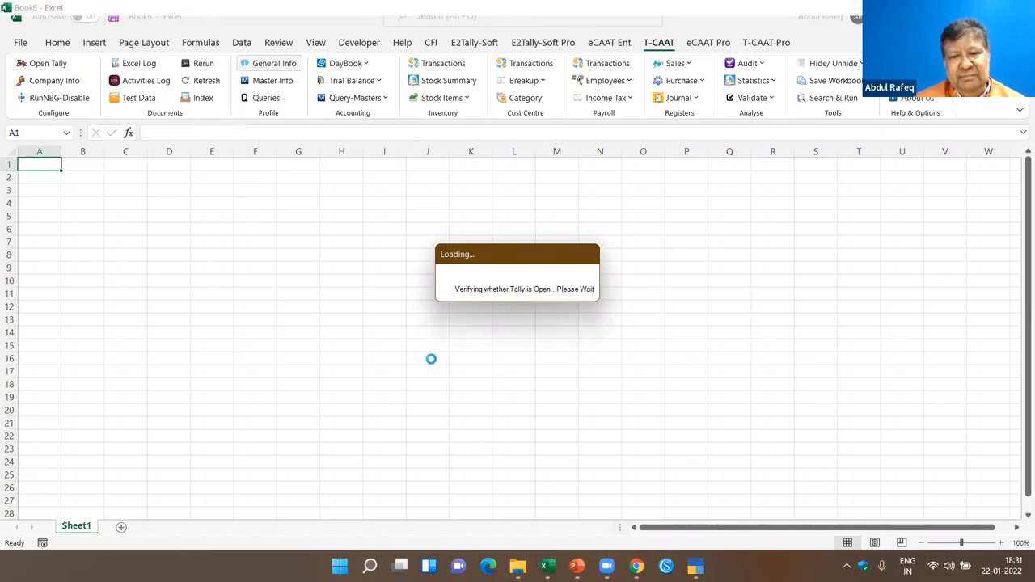
pyautogui.click(517, 566)
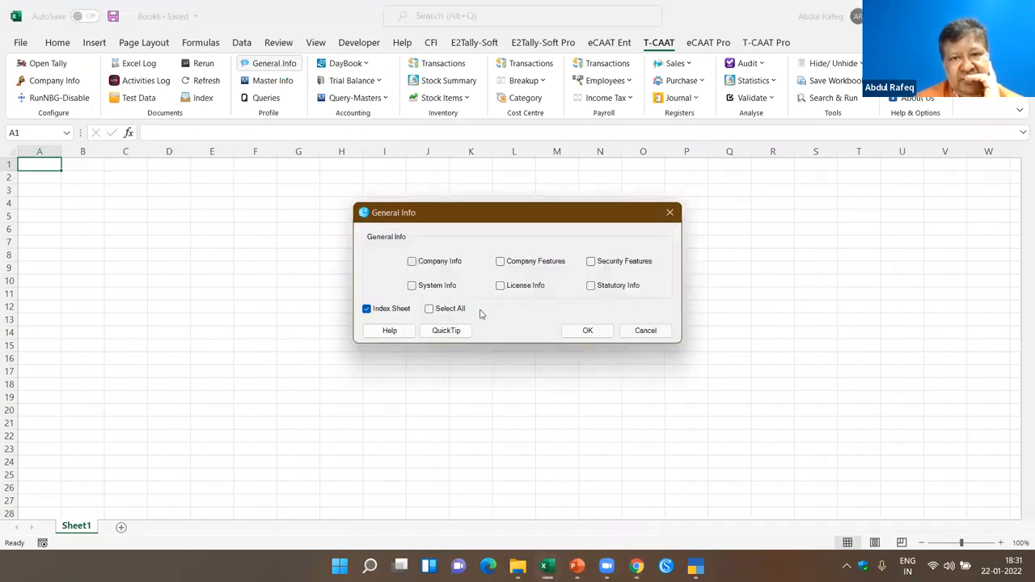
pyautogui.click(428, 311)
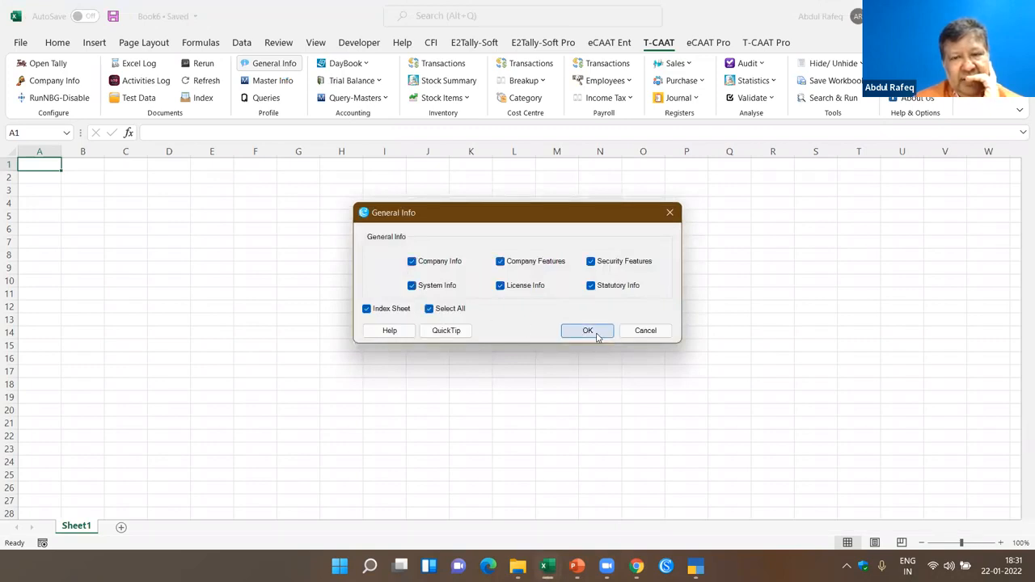
pyautogui.click(598, 336)
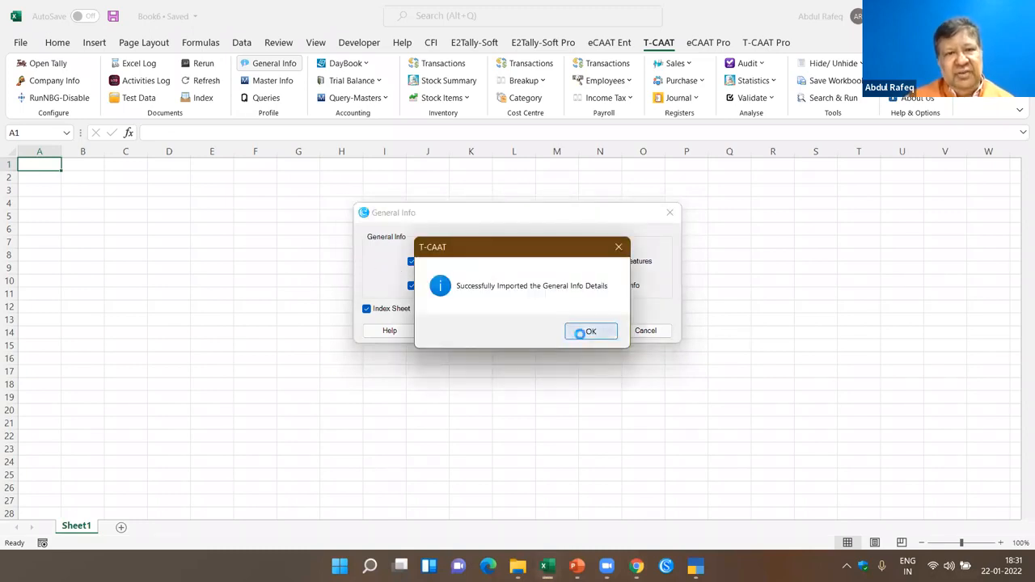
pyautogui.click(578, 334)
# Step: Review the imported SecurityFeaturesEnabled, SystemInfo and StatutoryInfo sheets
pyautogui.click(108, 178)
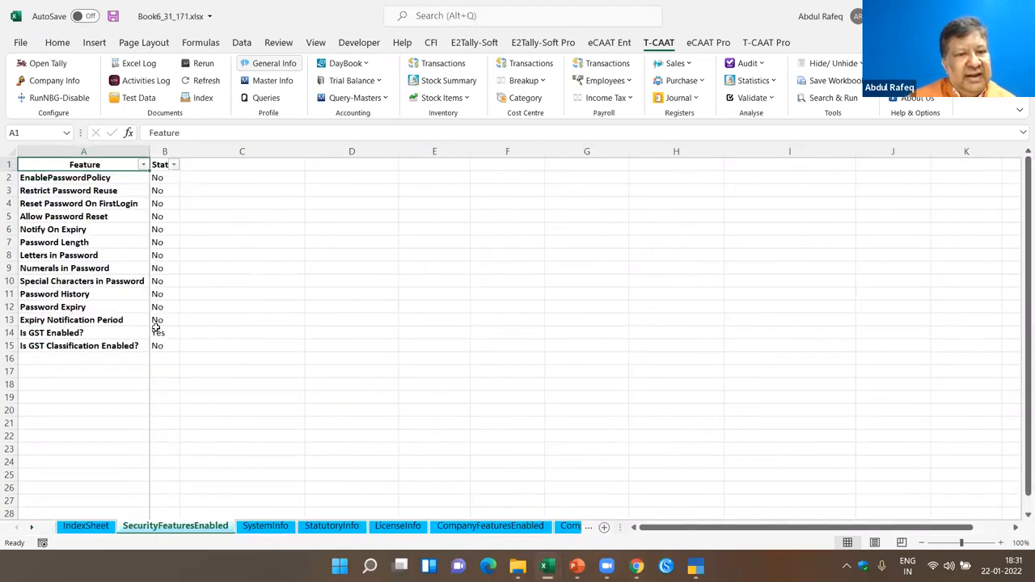
pyautogui.click(264, 525)
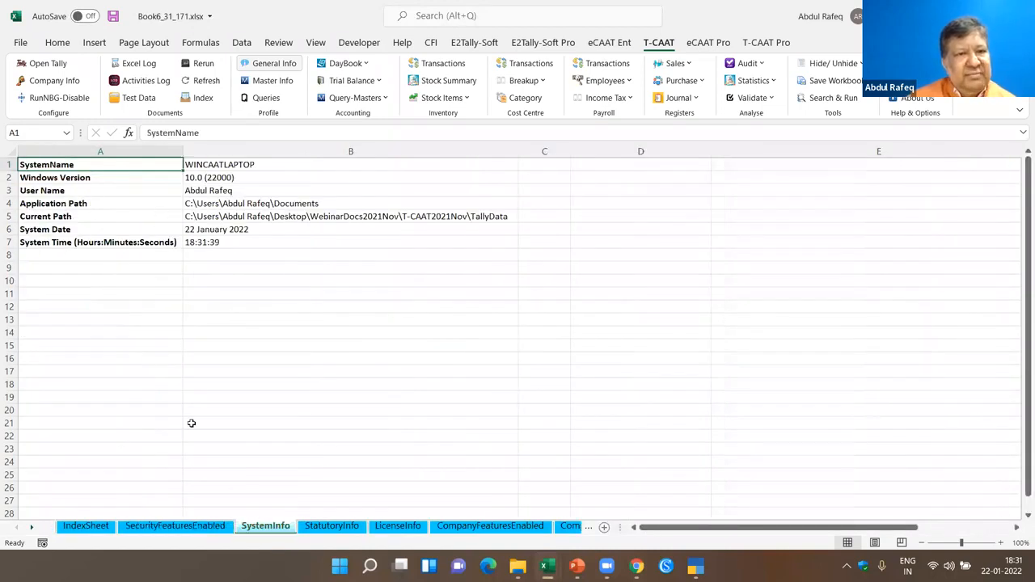
pyautogui.click(328, 526)
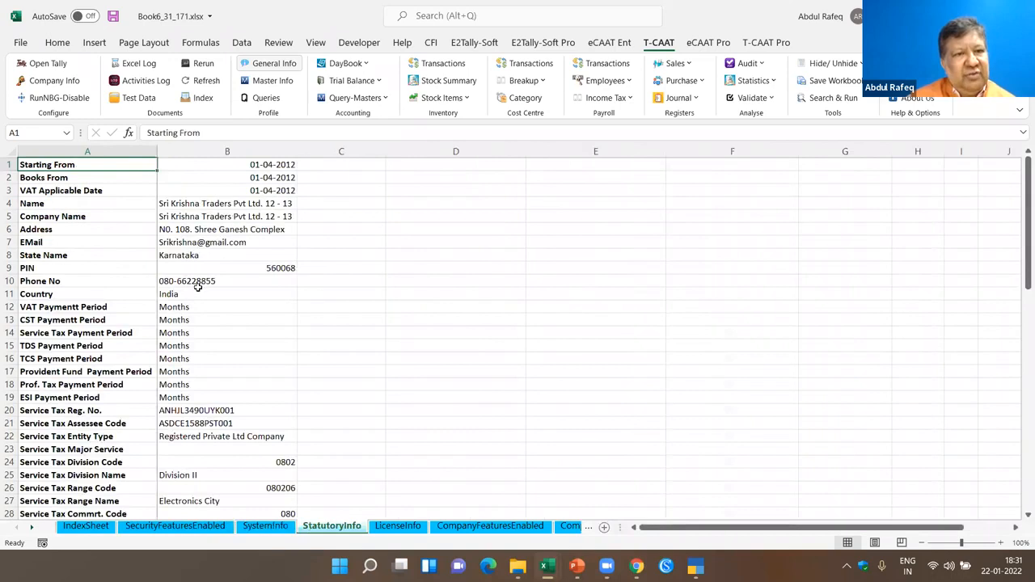
pyautogui.scroll(-12, 210, 303)
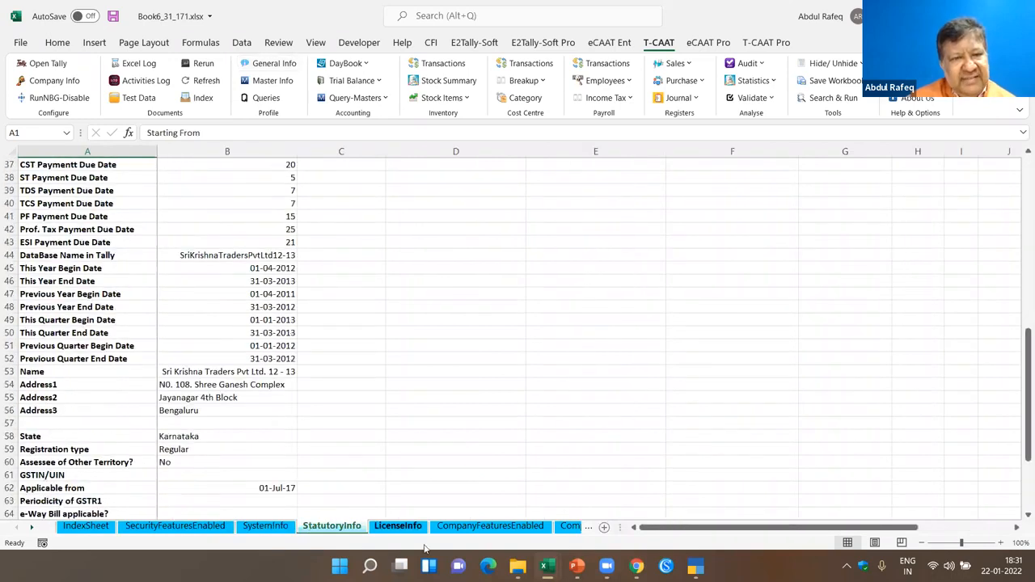
# Step: Look through the LicenseInfo, CompanyFeaturesEnabled and CompanyInfo sheets, and check the Audited Upto date in CompanyInfo
pyautogui.click(400, 526)
pyautogui.hotkey('ctrl', 'pagedown')
pyautogui.scroll(-5, 159, 215)
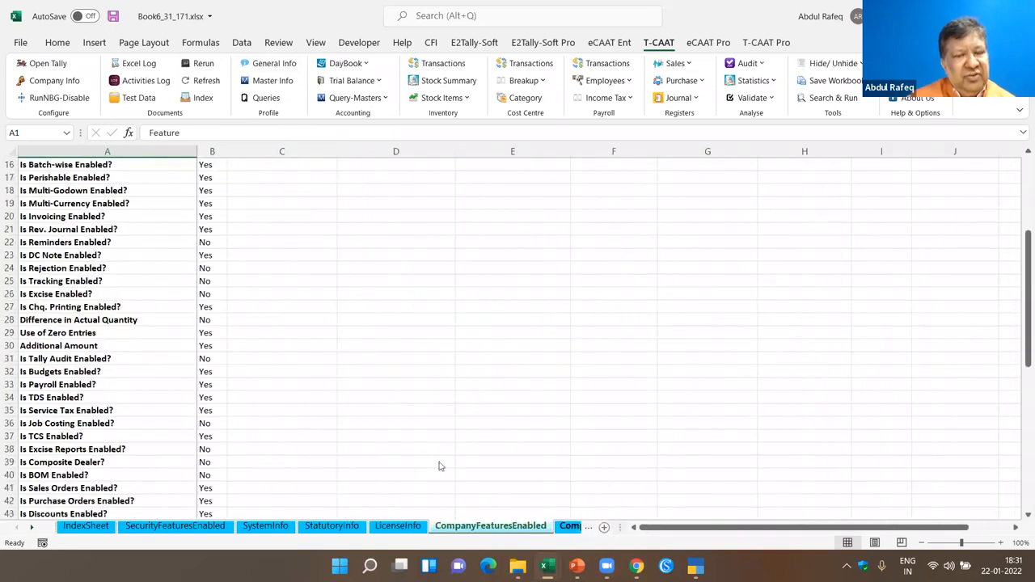
pyautogui.hotkey('ctrl', 'pagedown')
pyautogui.scroll(-5, 210, 322)
pyautogui.scroll(5, 228, 326)
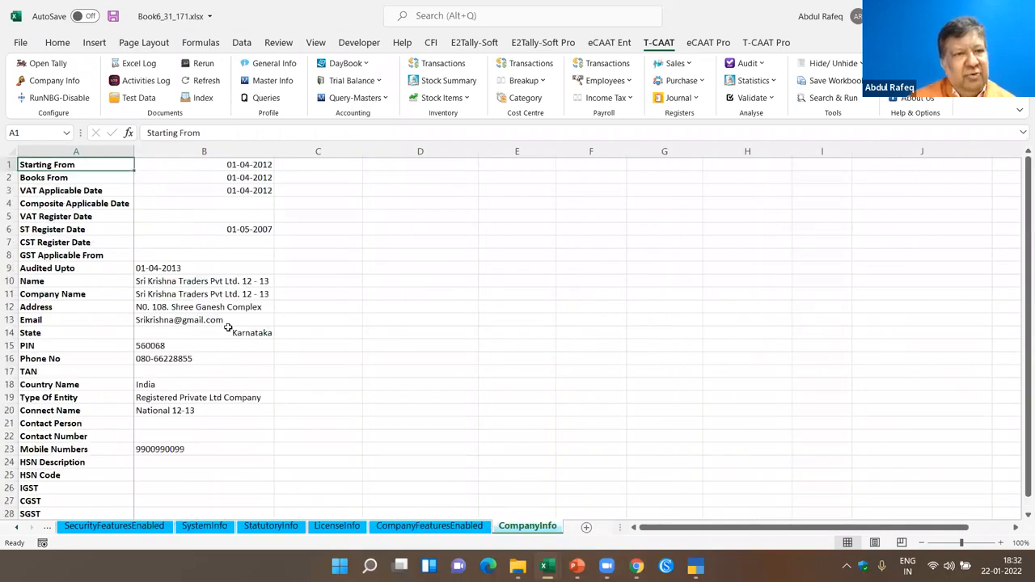
pyautogui.click(141, 264)
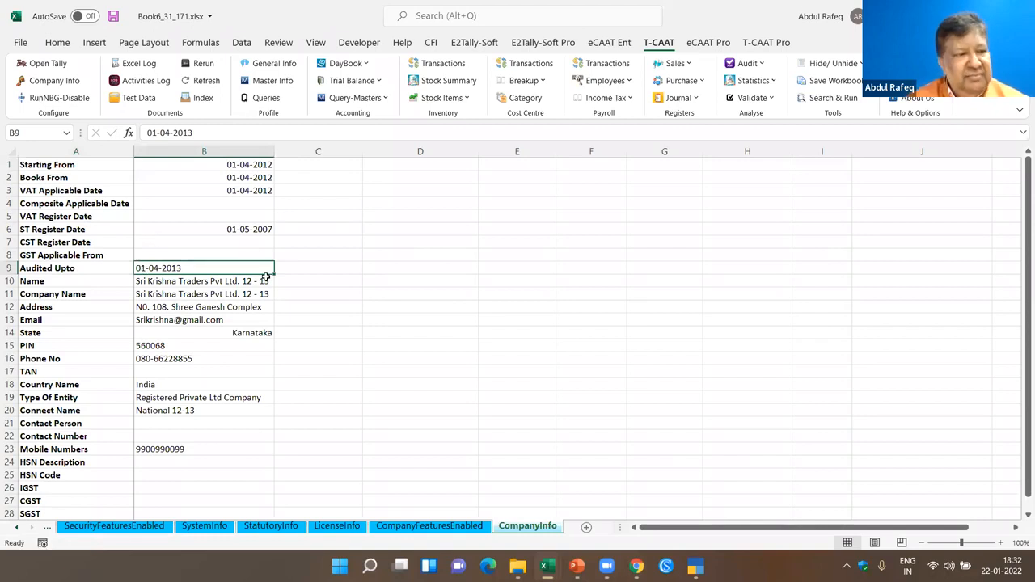
pyautogui.click(313, 268)
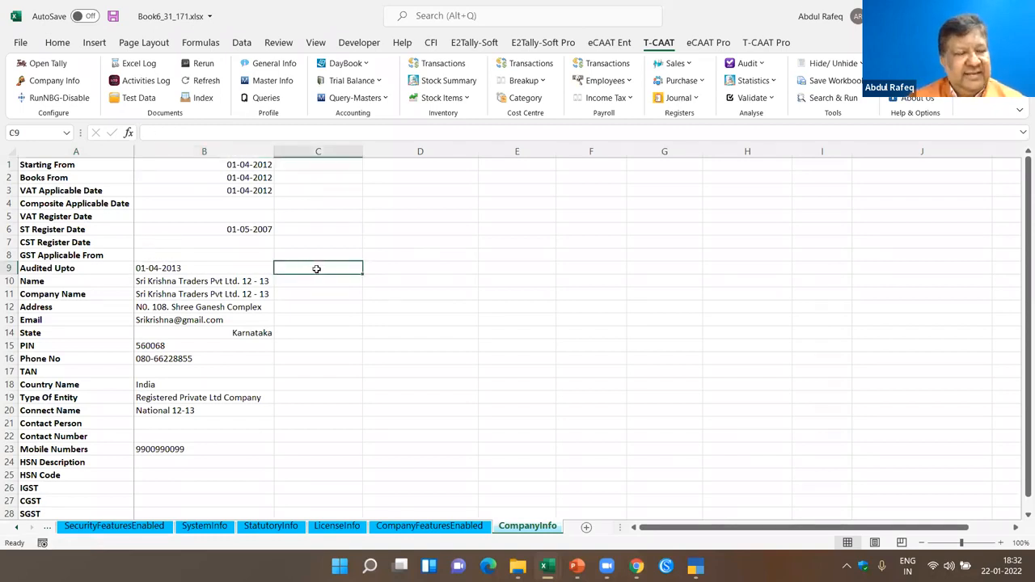
pyautogui.click(454, 320)
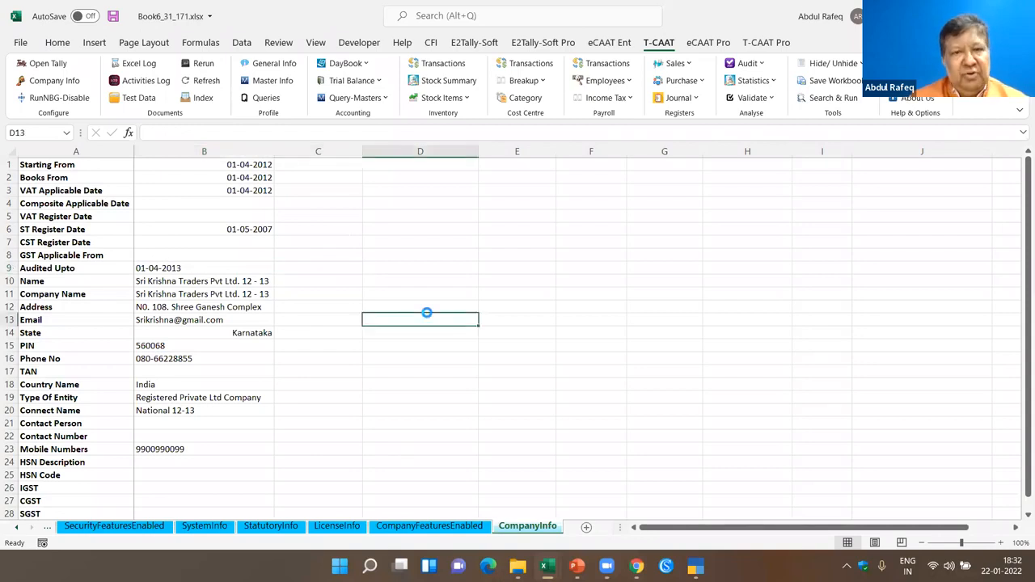
# Step: In a new workbook, import all Accounting masters from Tally with the Default option and an index sheet
pyautogui.click(358, 241)
pyautogui.click(665, 45)
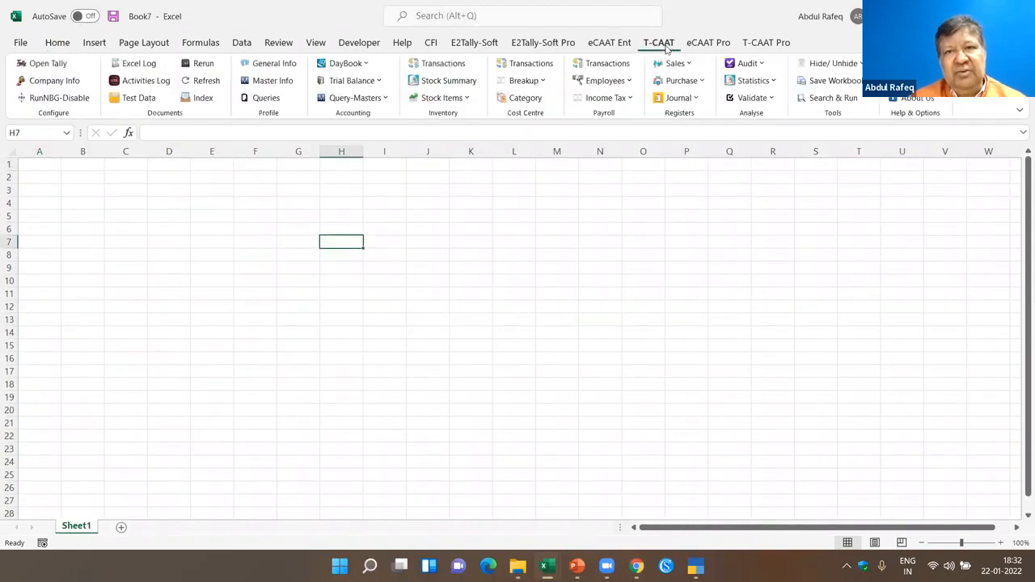
pyautogui.click(275, 80)
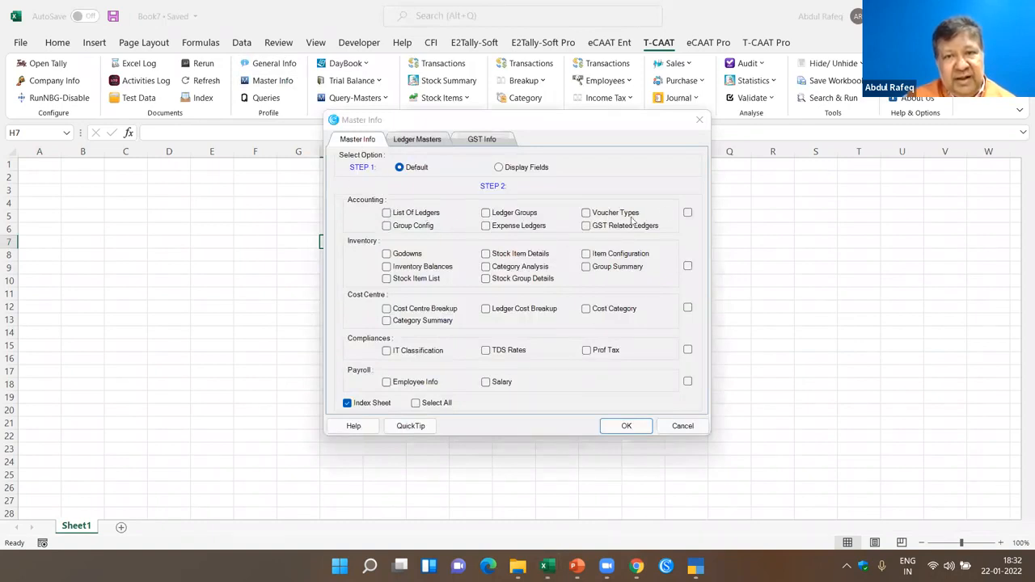
pyautogui.click(687, 212)
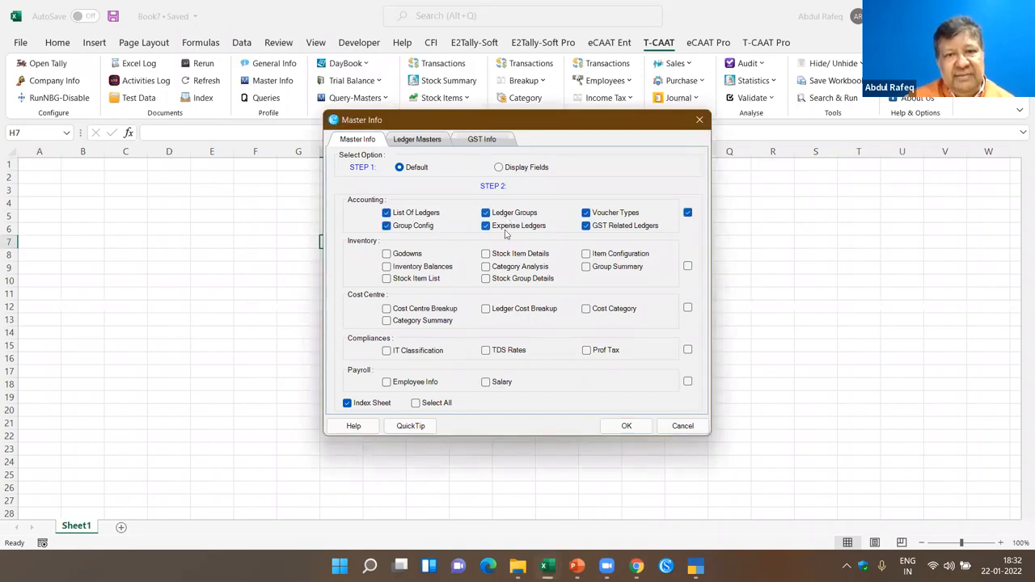
pyautogui.click(620, 426)
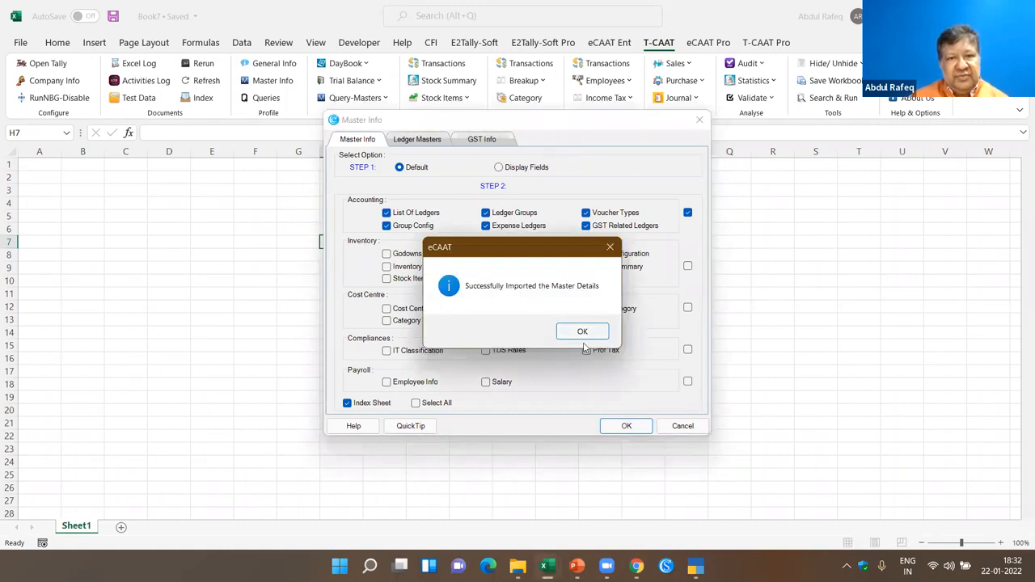
pyautogui.click(581, 333)
# Step: Review the Expense_Ledgers sheet down to its last rows, and check the IsBillWiseOn and IsCostCentresOn columns in All_GroupConfig
pyautogui.click(87, 181)
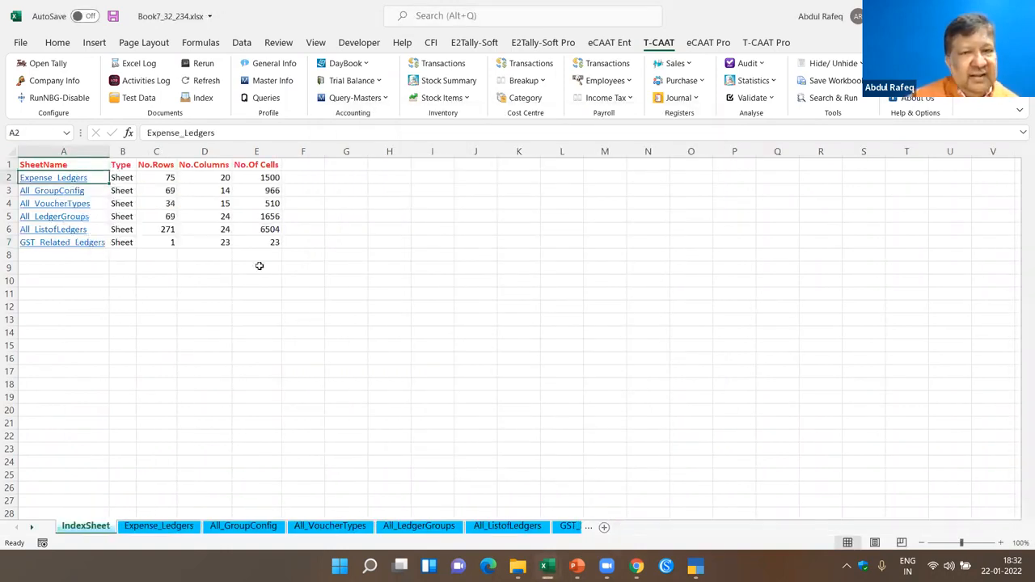
pyautogui.scroll(-11, 242, 256)
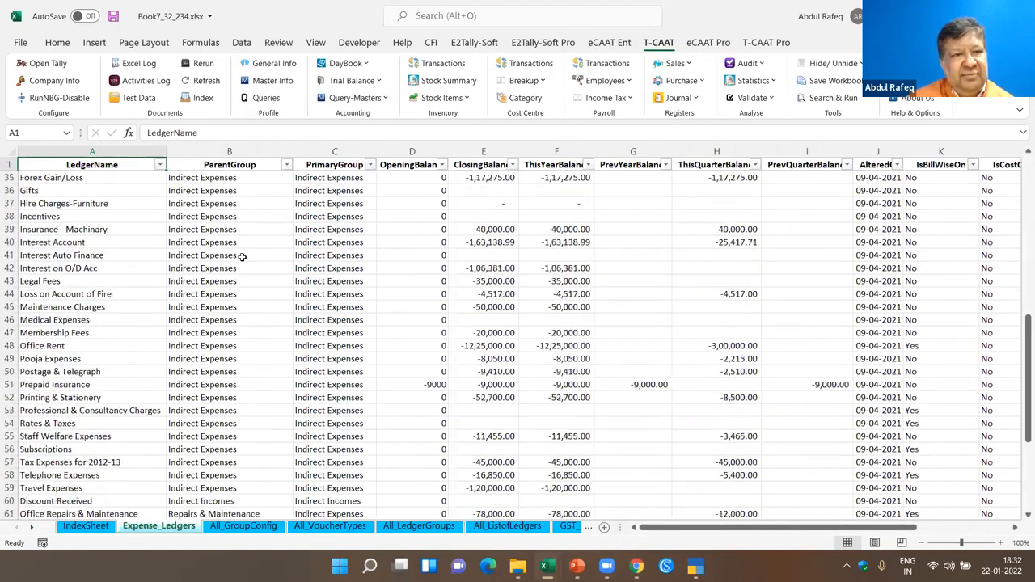
pyautogui.scroll(-8, 242, 256)
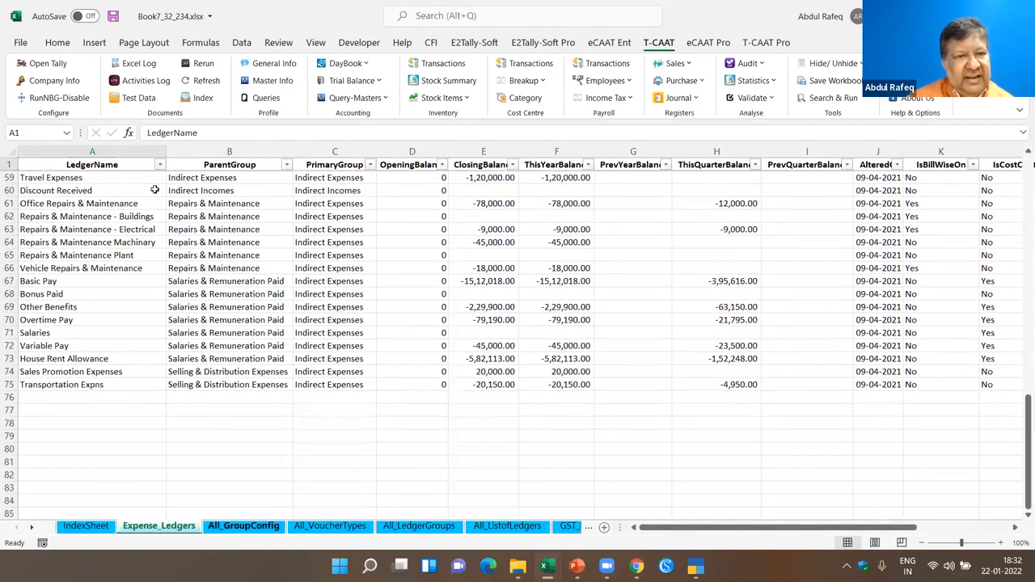
pyautogui.hotkey('ctrl', 'pagedown')
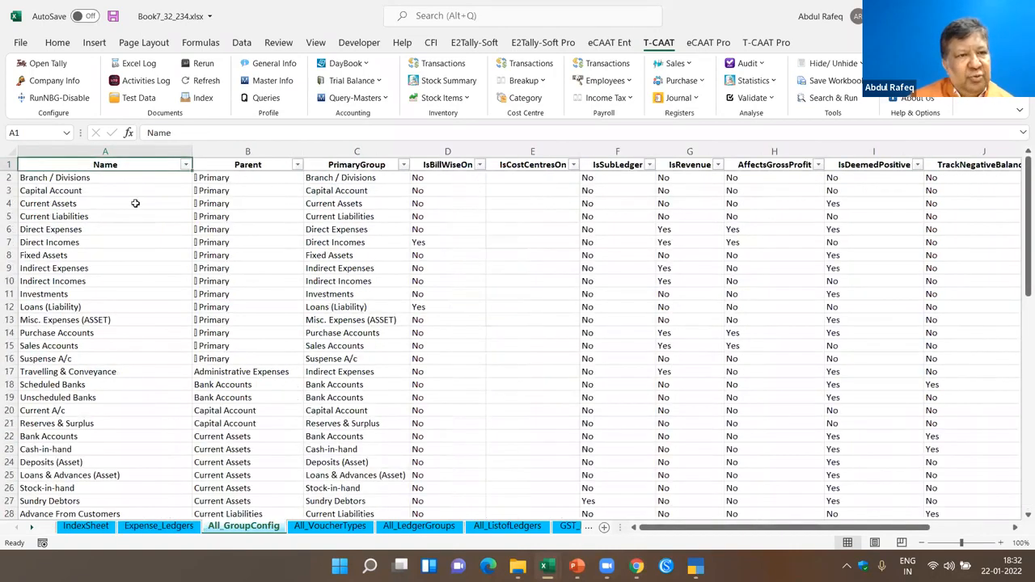
pyautogui.click(441, 164)
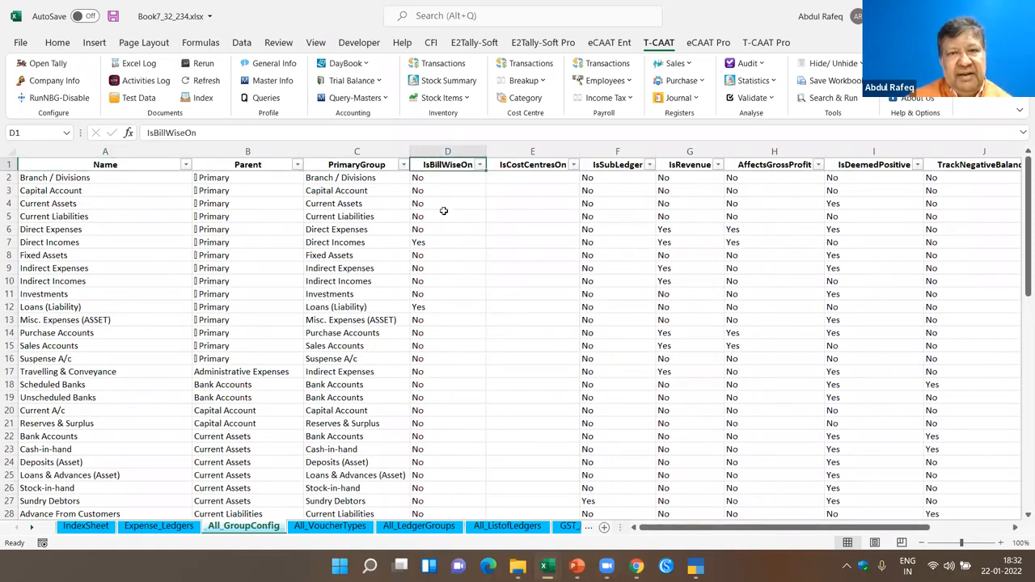
pyautogui.click(532, 166)
# Step: Look through the voucher types in All_VoucherTypes and the group balances in All_LedgerGroups
pyautogui.click(331, 527)
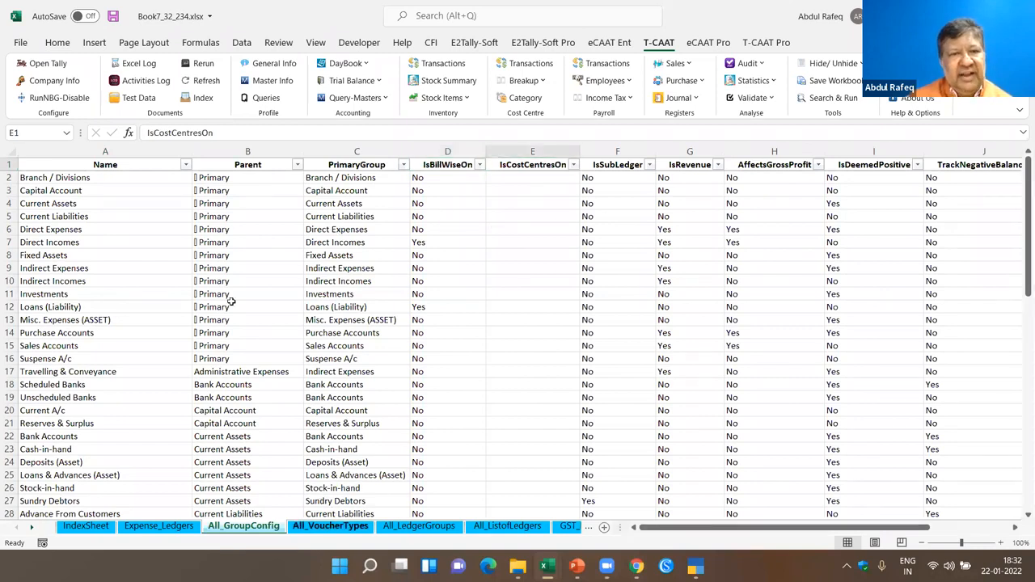
pyautogui.scroll(-2, 323, 258)
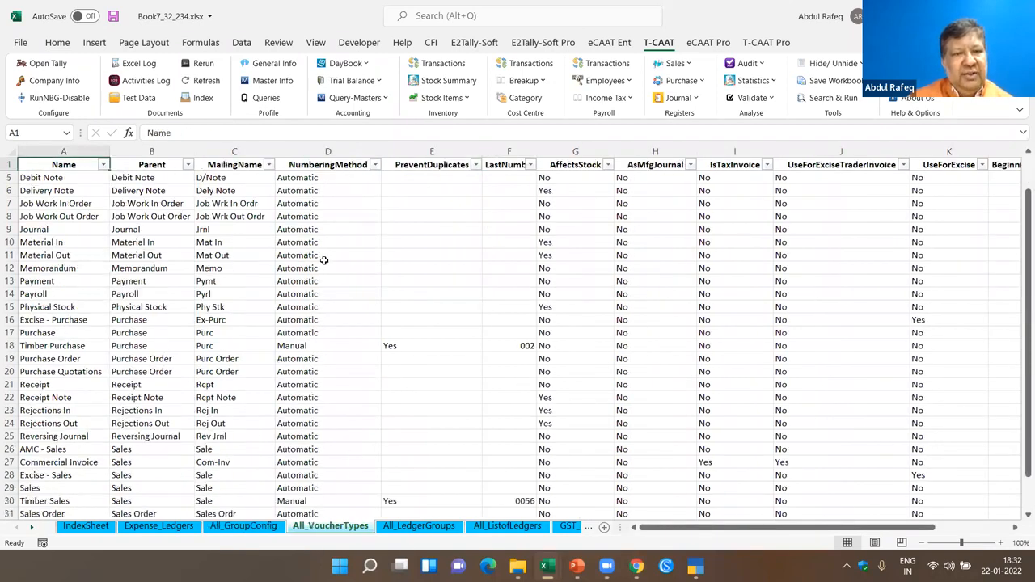
pyautogui.scroll(-2, 323, 259)
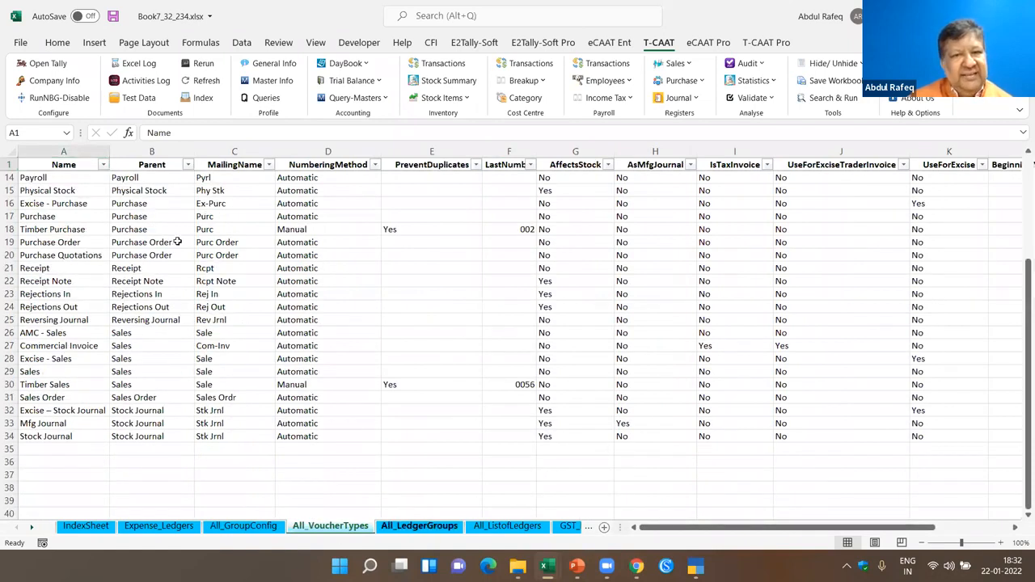
pyautogui.hotkey('ctrl', 'pagedown')
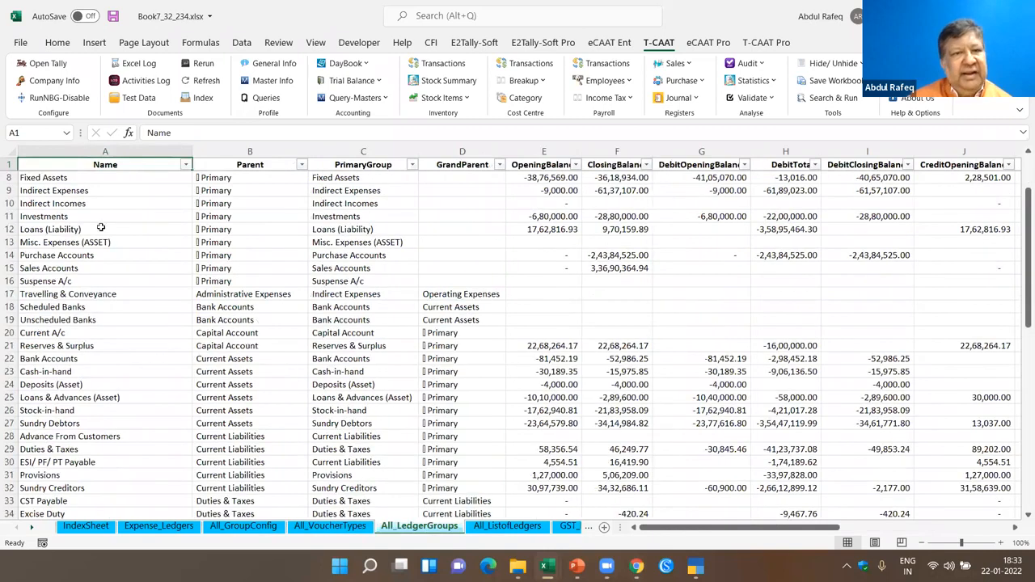
pyautogui.scroll(-3, 386, 190)
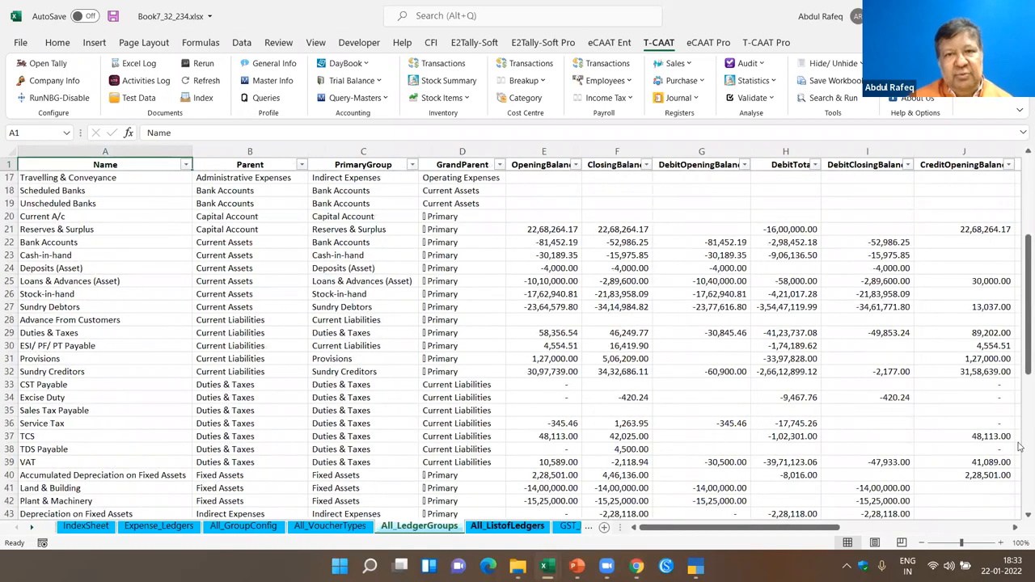
# Step: Examine the balance columns across the All_ListofLedgers sheet, and check the GST_Related_Ledgers sheet
pyautogui.hotkey('ctrl', 'pagedown')
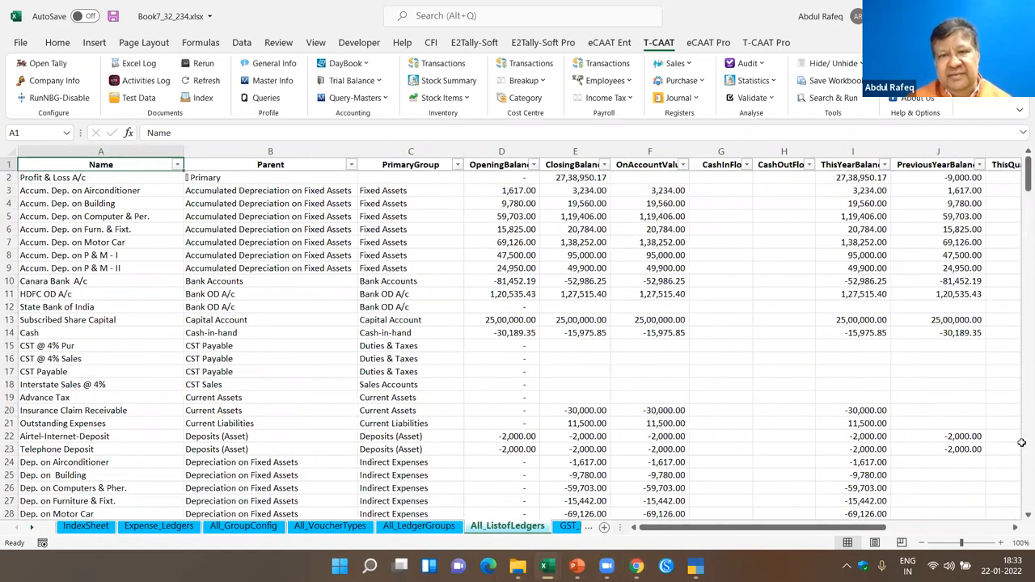
pyautogui.press('Right')
pyautogui.press('Right')
pyautogui.press('Right')
pyautogui.press('Right')
pyautogui.press('Right')
pyautogui.press('Right')
pyautogui.press('Right')
pyautogui.press('Right')
pyautogui.press('Right')
pyautogui.press('Right')
pyautogui.press('Right')
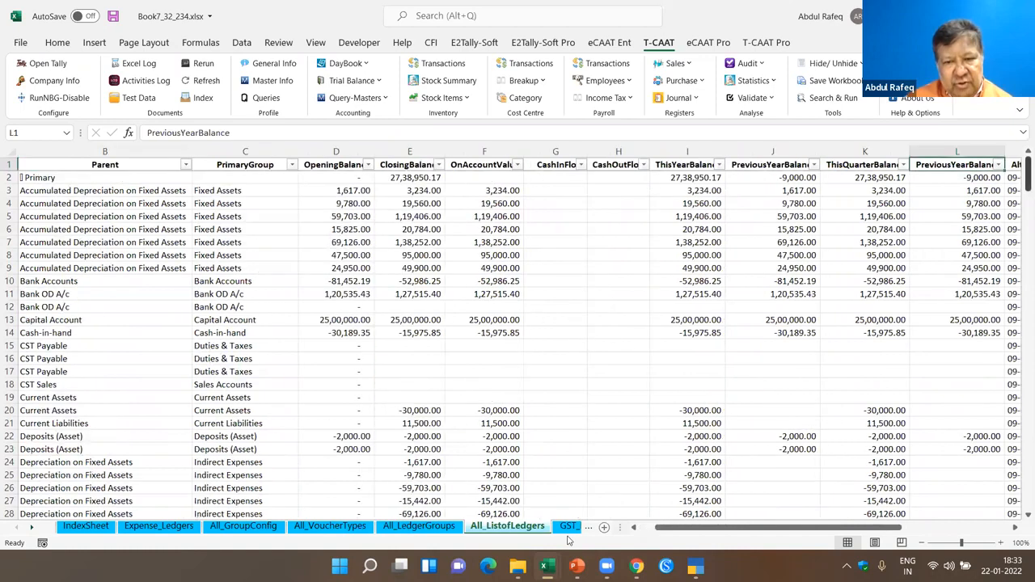
pyautogui.press('Right')
pyautogui.hotkey('ctrl', 'pagedown')
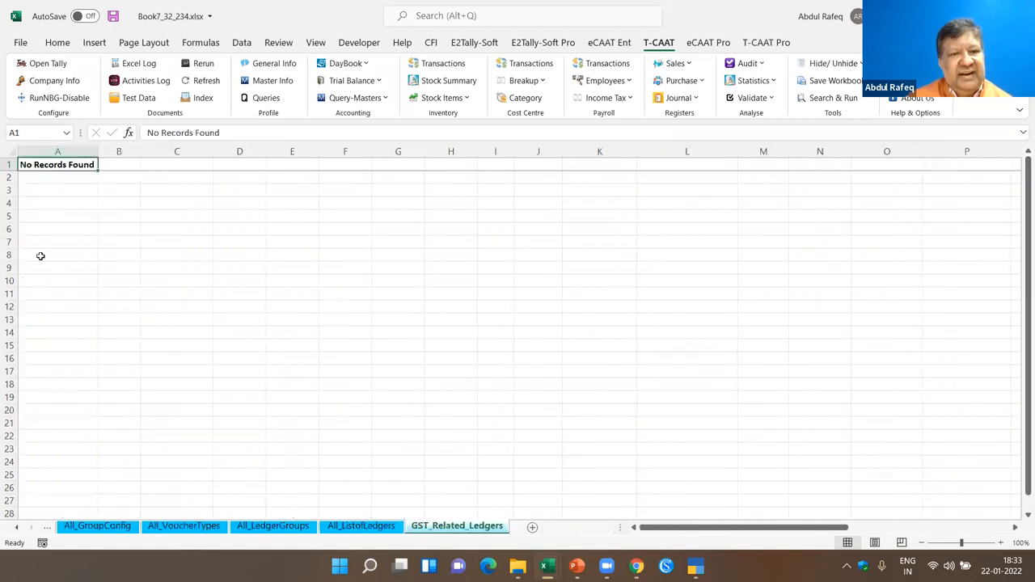
# Step: Import all Inventory masters from Tally into the same workbook, and open the CategoryAnalysis sheet from the index
pyautogui.click(270, 81)
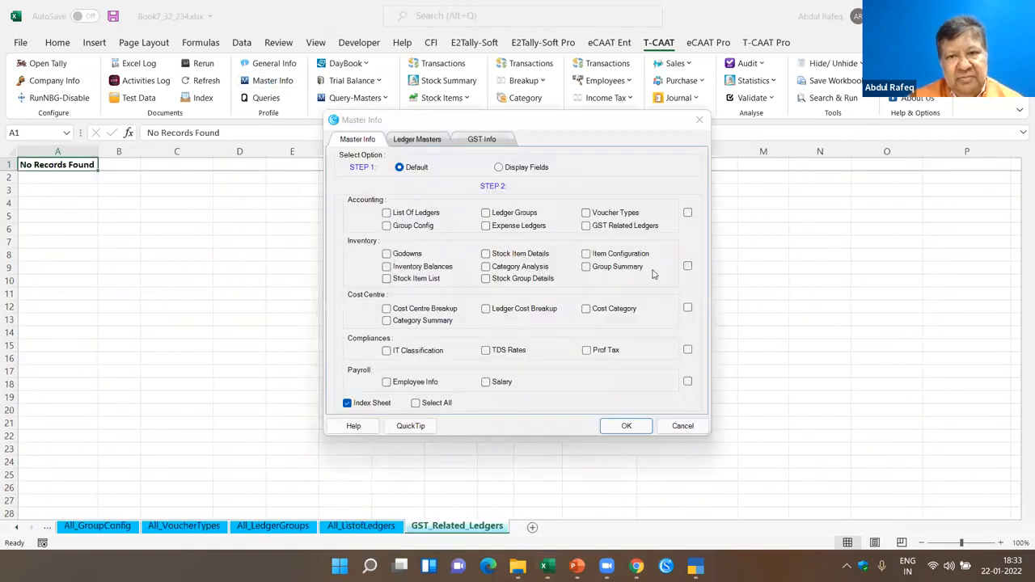
pyautogui.click(687, 266)
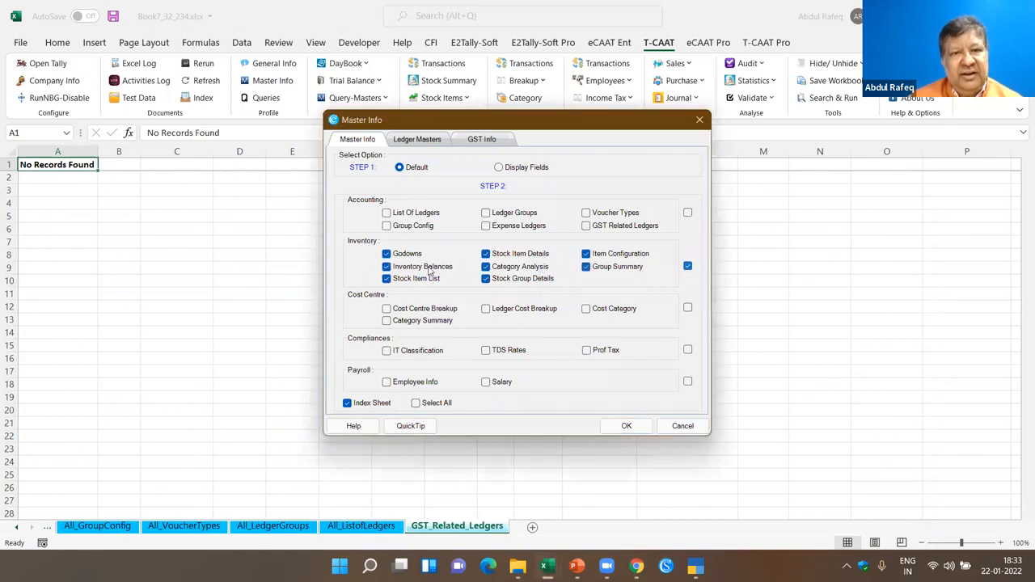
pyautogui.click(626, 426)
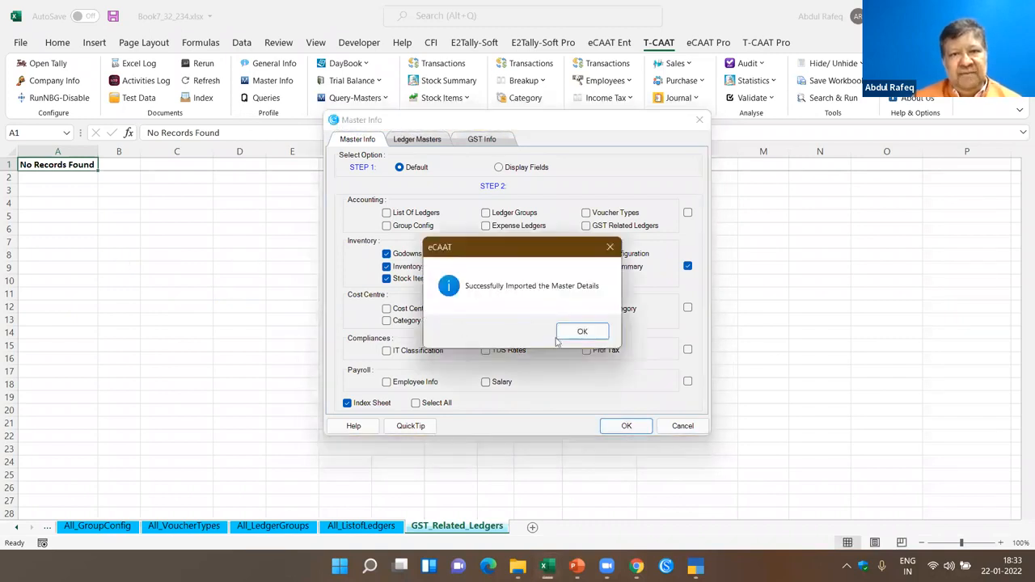
pyautogui.click(581, 332)
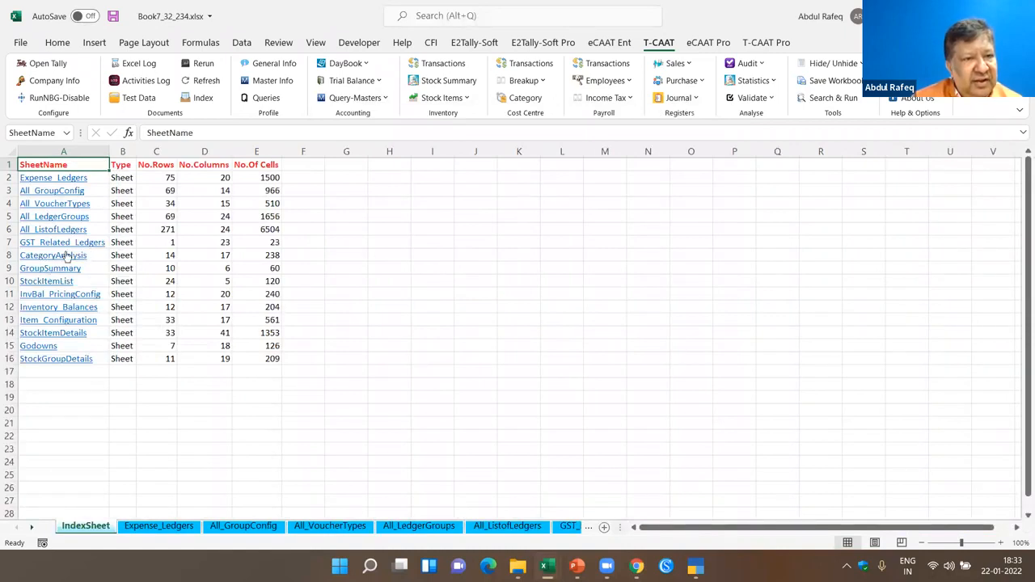
pyautogui.click(63, 255)
pyautogui.click(63, 255)
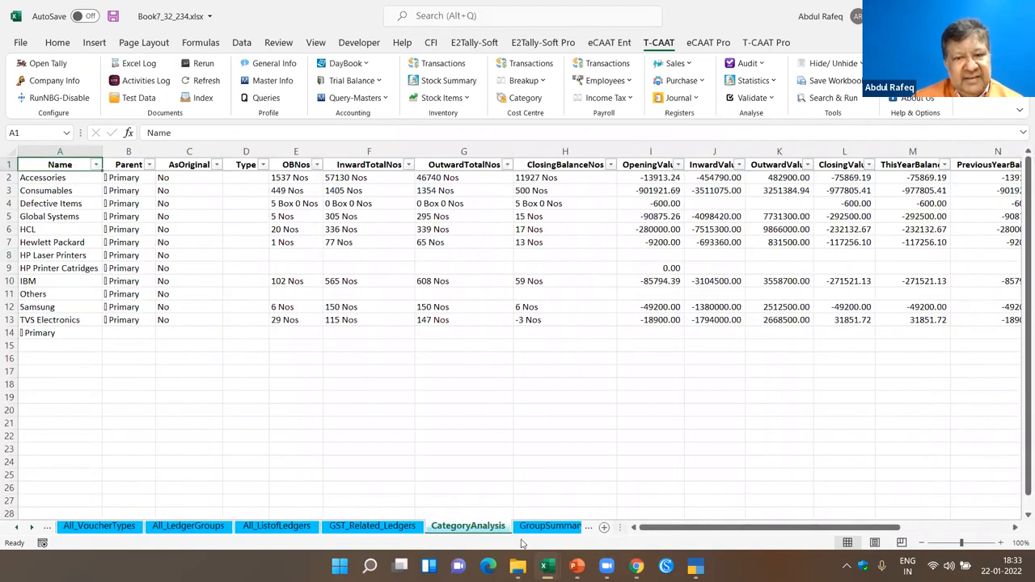
# Step: Look through the stock group values in GroupSummary and the item quantities, rates and values in StockItemList
pyautogui.hotkey('ctrl', 'pagedown')
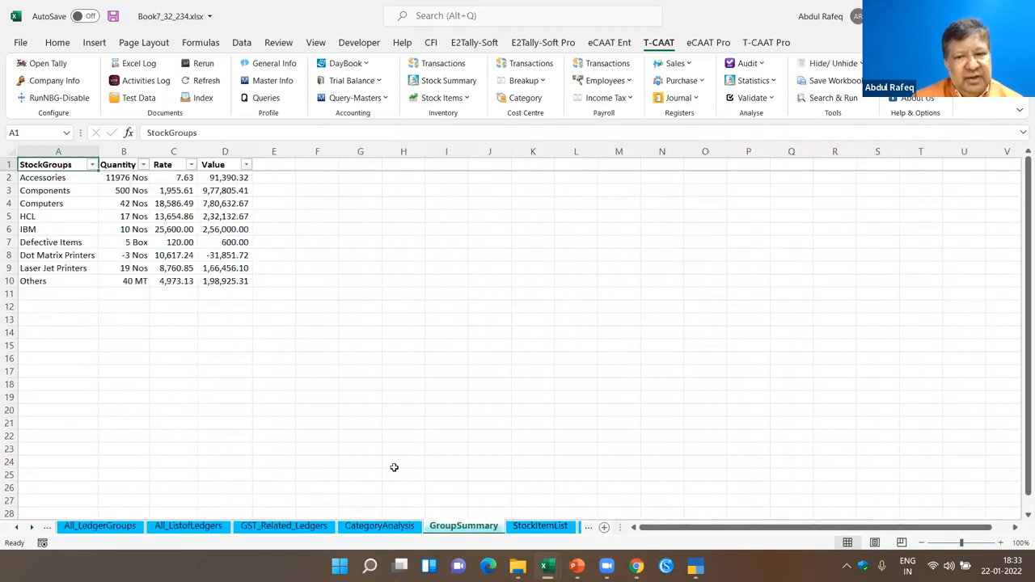
pyautogui.hotkey('ctrl', 'pagedown')
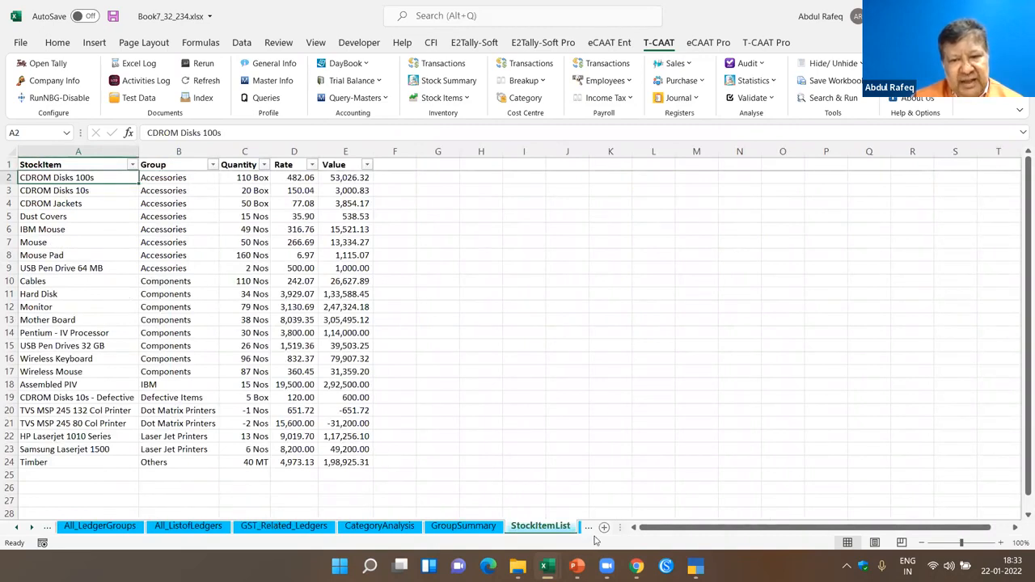
pyautogui.hotkey('alt', 'Tab')
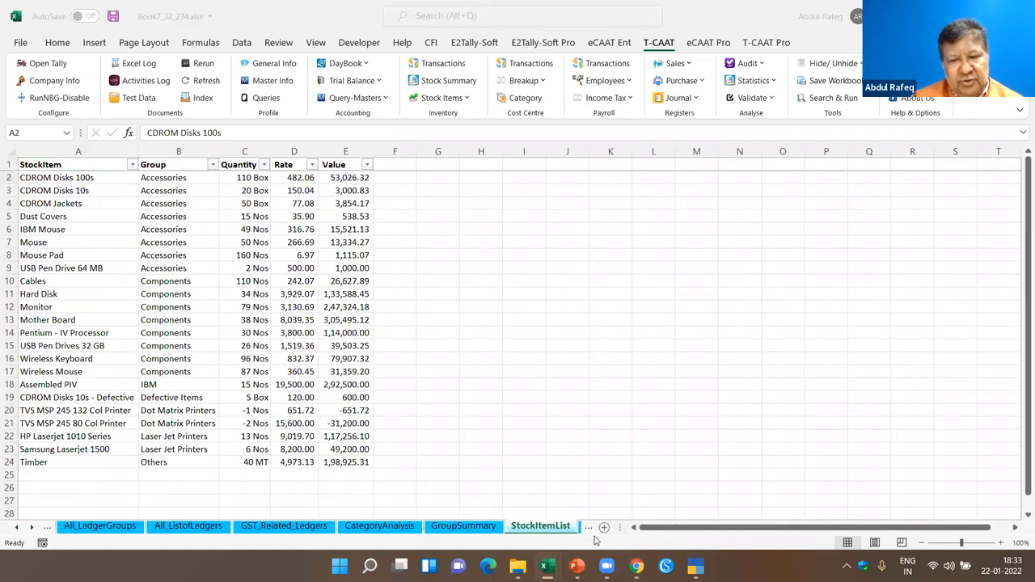
pyautogui.hotkey('alt', 'Tab')
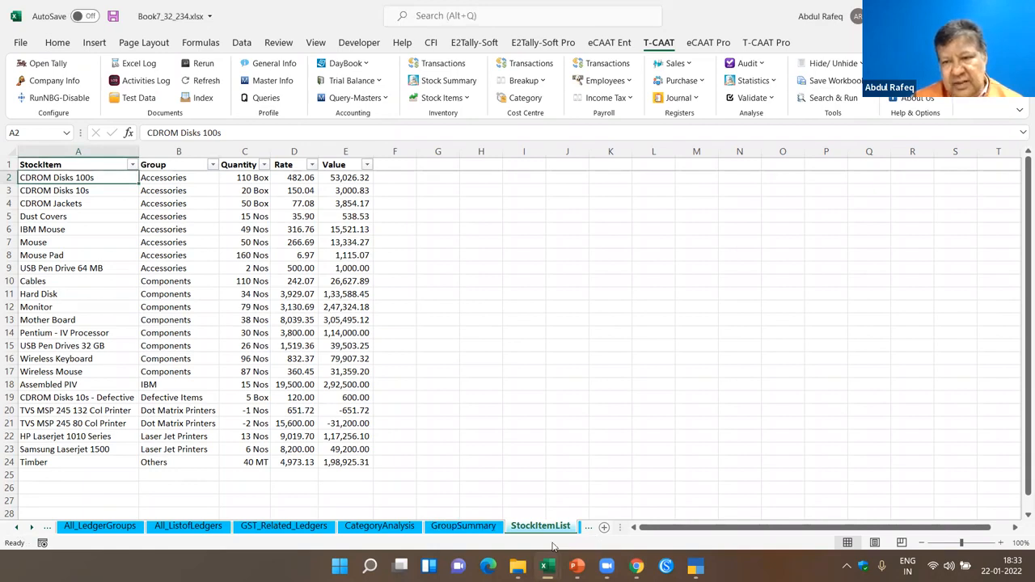
pyautogui.hotkey('alt', 'Tab')
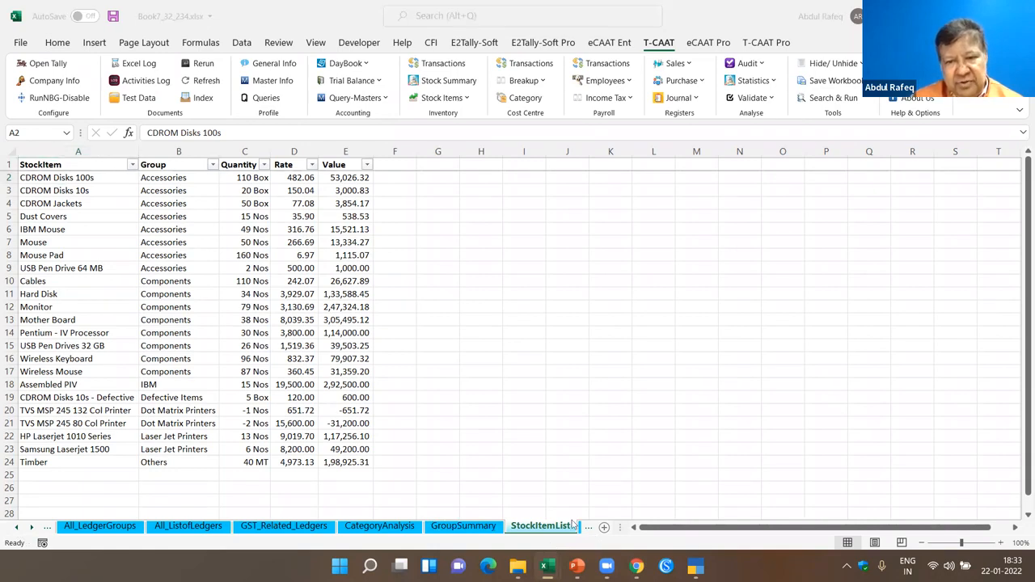
# Step: Check the group balances in the Inventory_Balances sheet and the item-level stock data in StockItemDetails
pyautogui.click(581, 529)
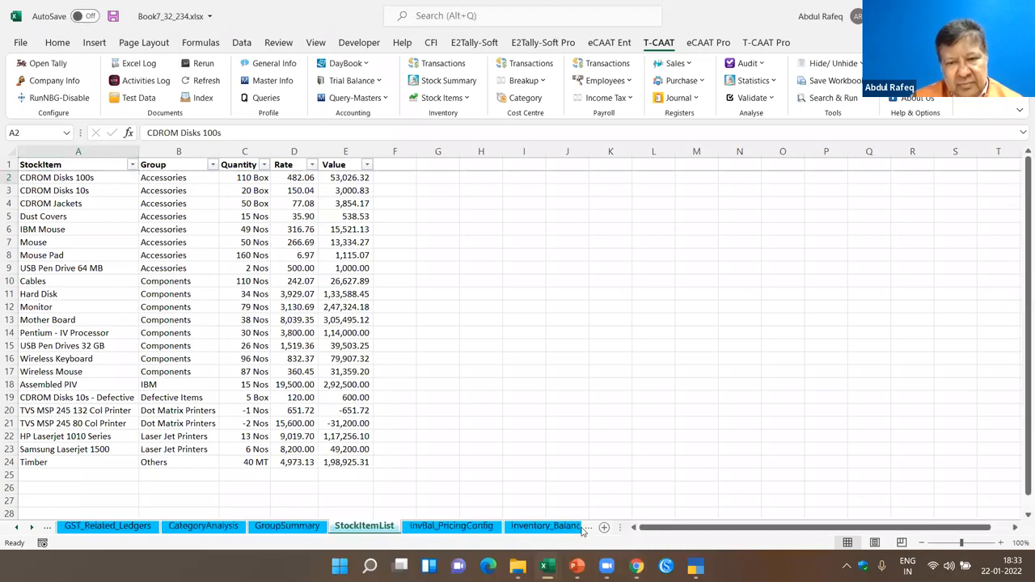
pyautogui.click(544, 529)
pyautogui.click(556, 530)
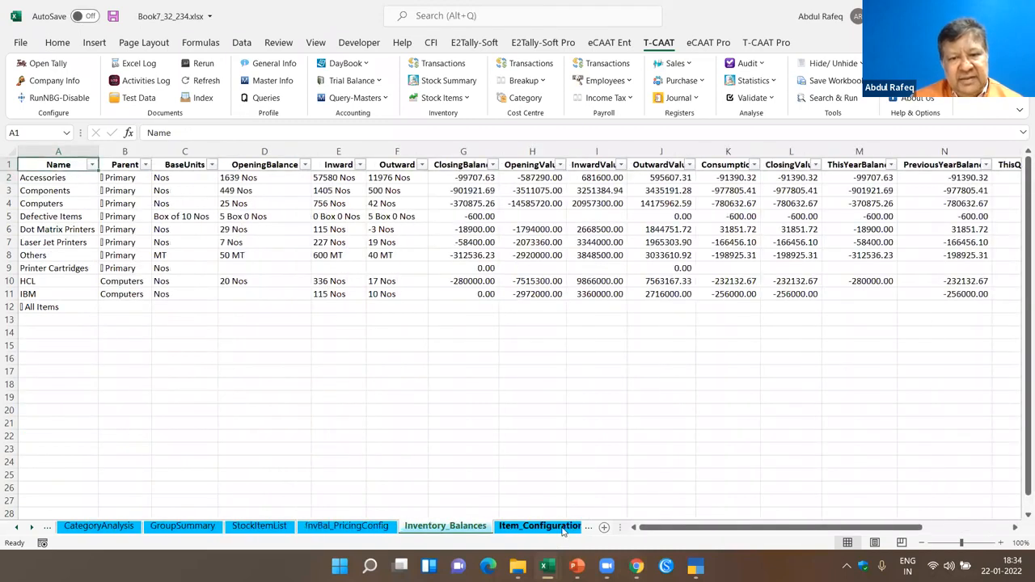
pyautogui.click(564, 530)
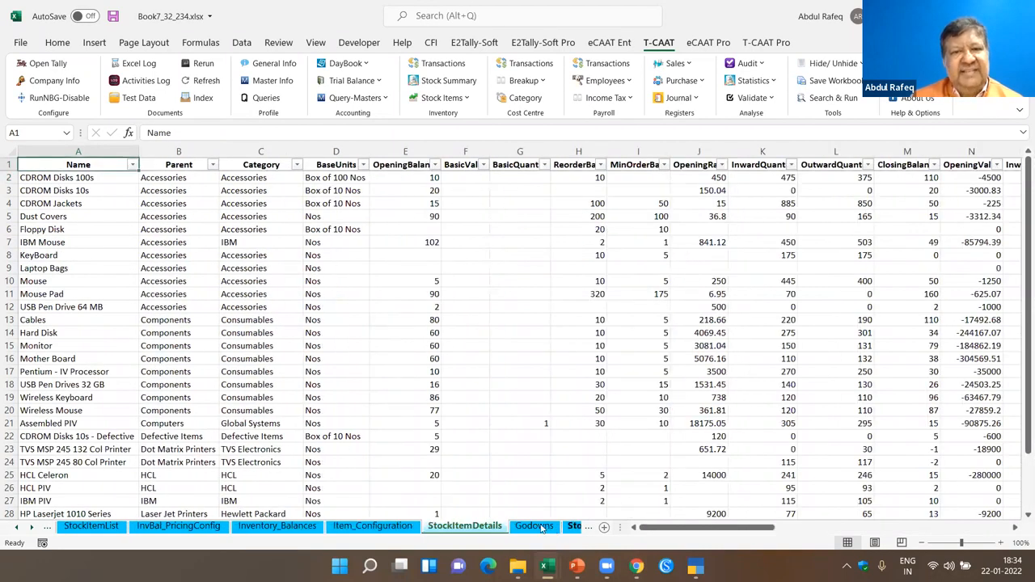
# Step: Check the storage locations in the Godowns sheet and the stock group balances in StockGroupDetails
pyautogui.click(541, 527)
pyautogui.click(576, 526)
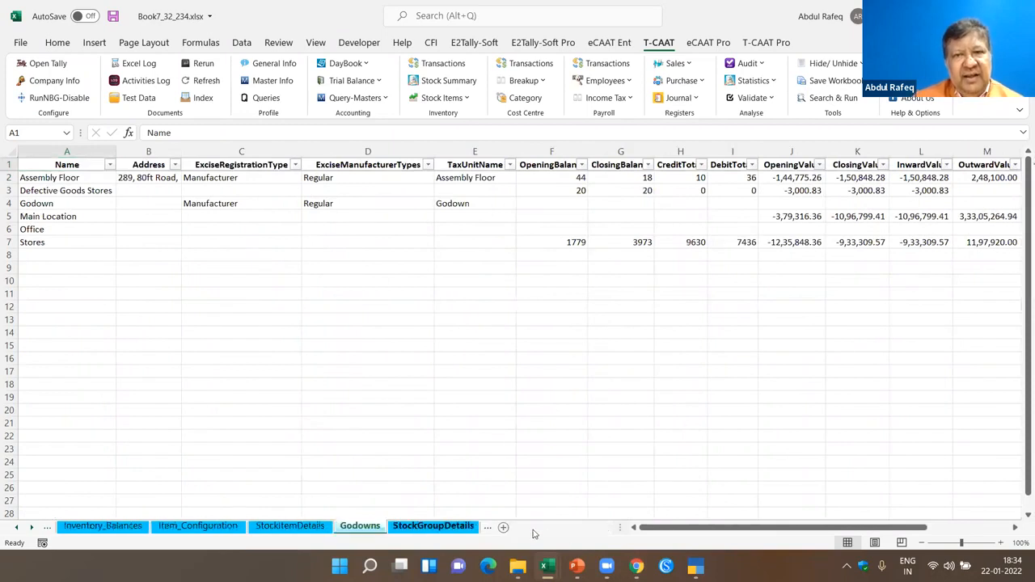
pyautogui.click(36, 181)
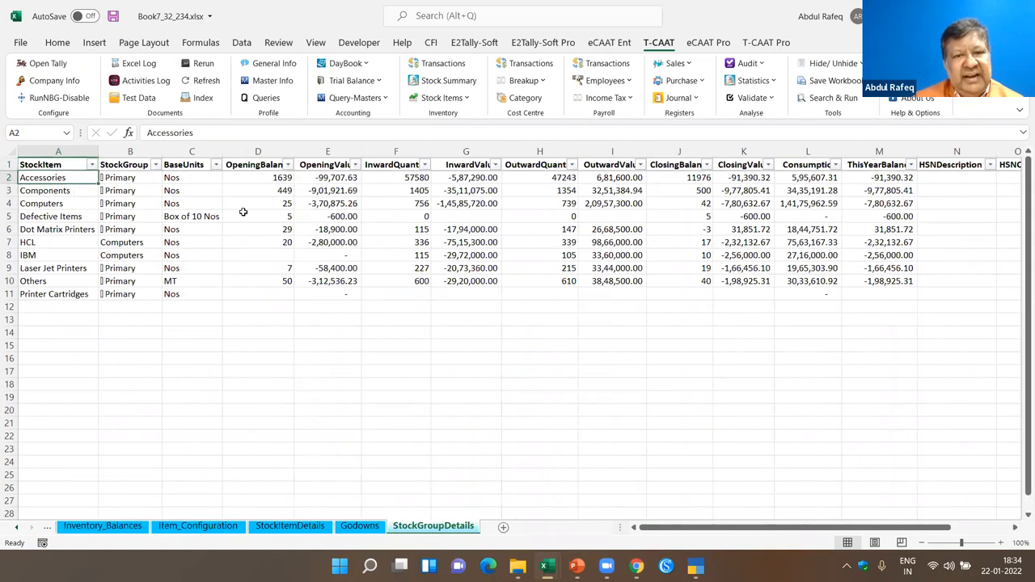
pyautogui.click(377, 343)
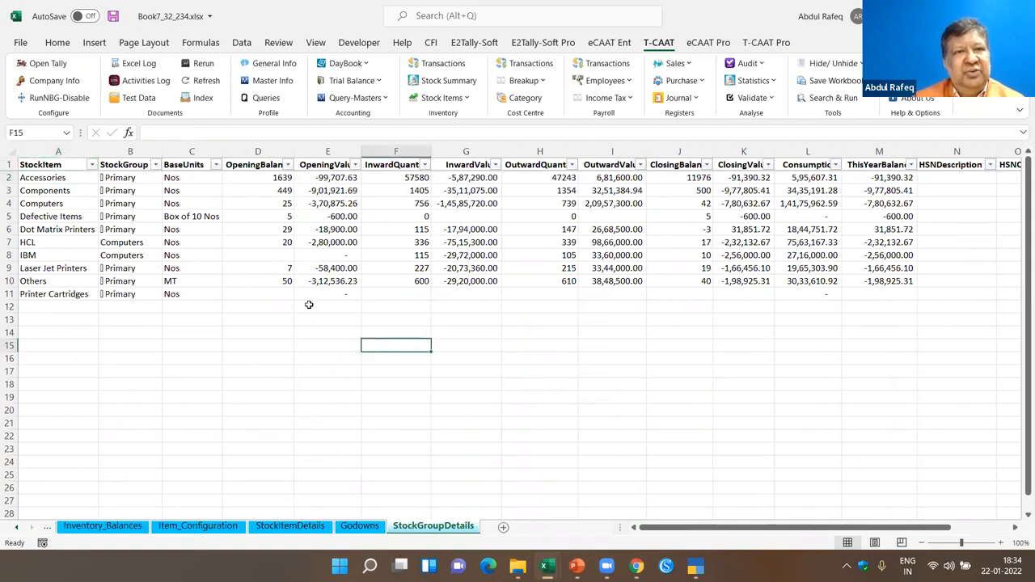
# Step: Review the Ledger Masters and GST Info options of Master Info, trying Select All for GST, and close it without importing
pyautogui.click(271, 81)
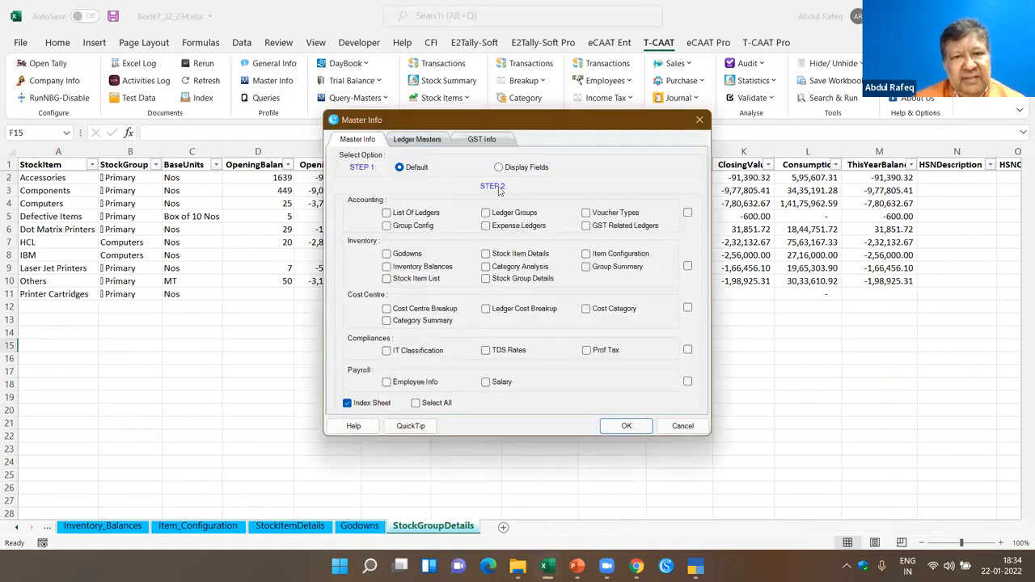
pyautogui.click(435, 144)
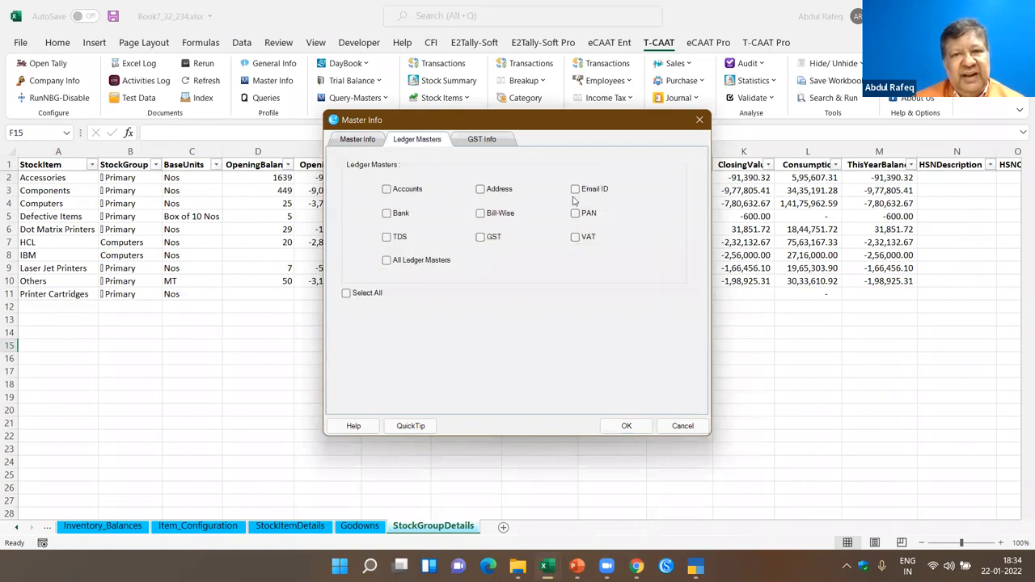
pyautogui.click(480, 141)
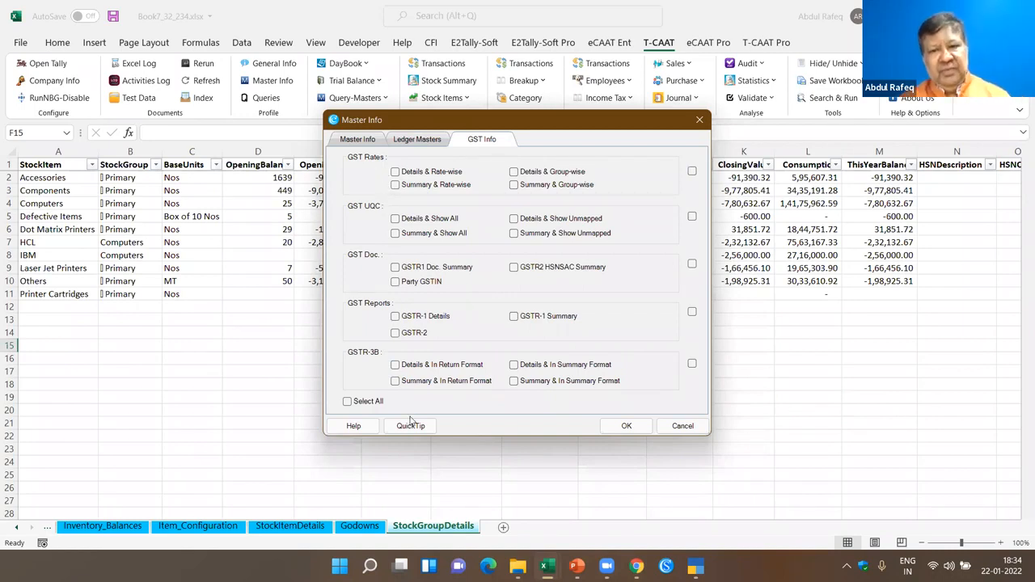
pyautogui.click(351, 403)
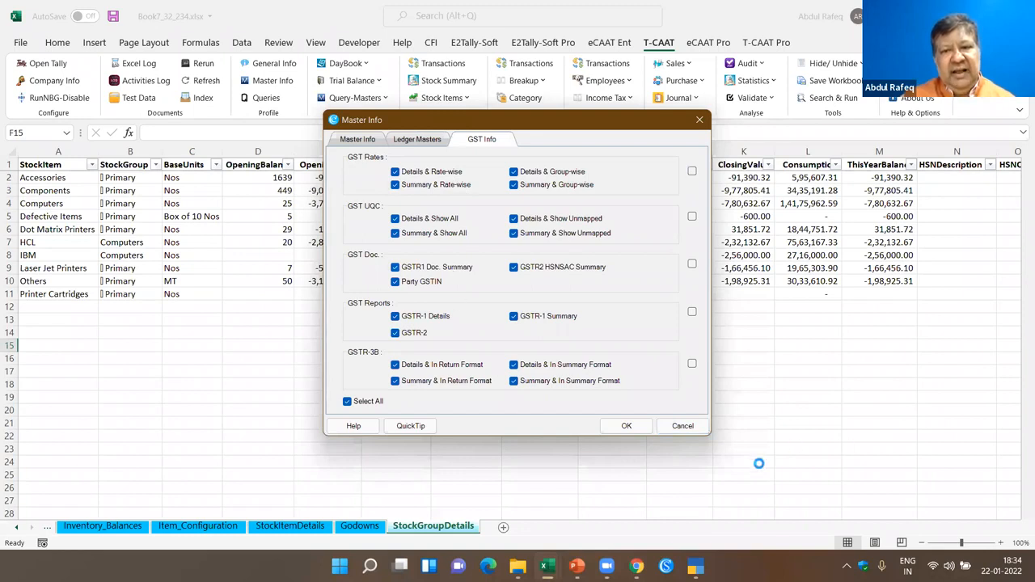
pyautogui.click(682, 426)
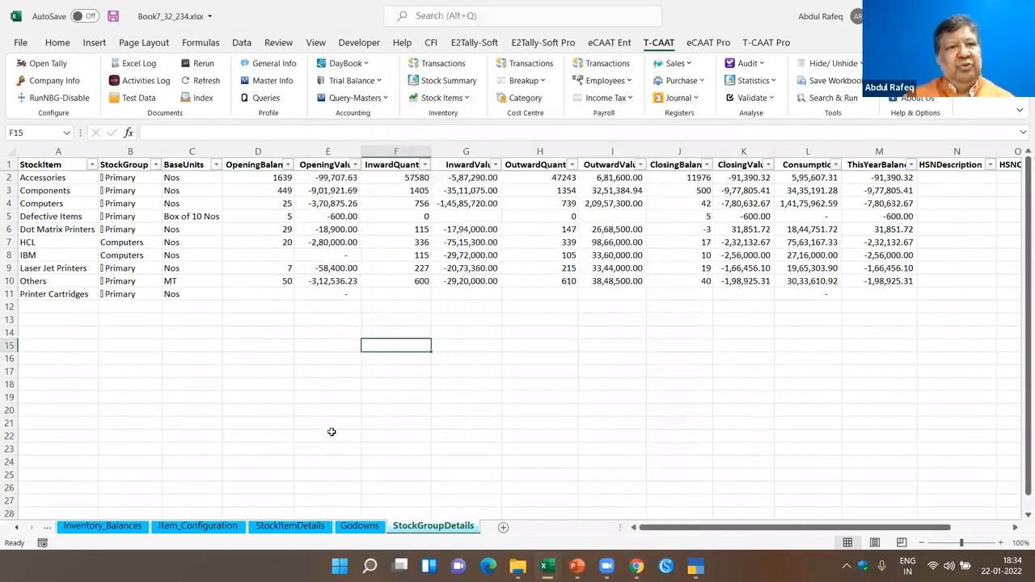
pyautogui.click(212, 254)
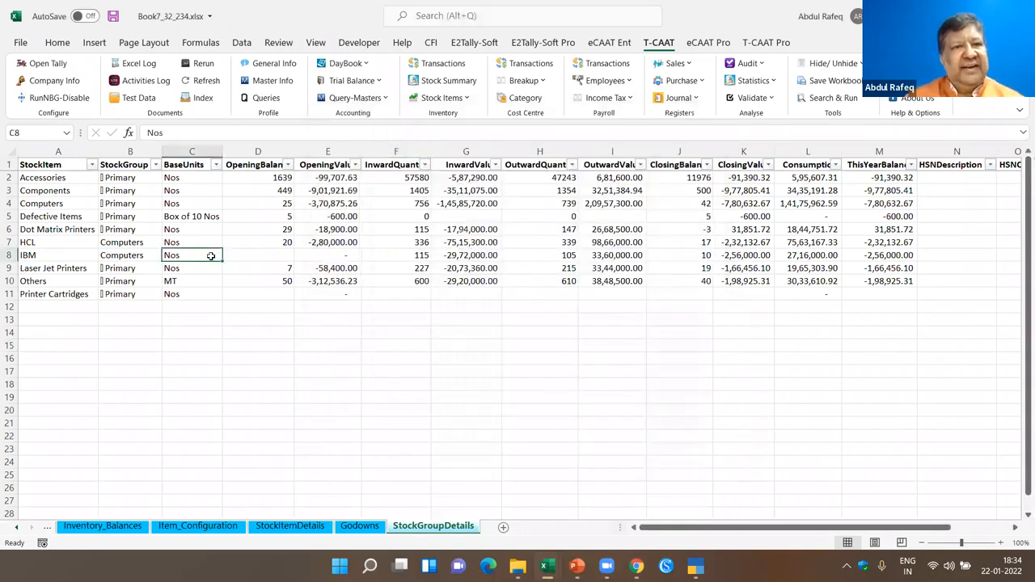
# Step: View the available profile query options and close them without running any query
pyautogui.click(266, 98)
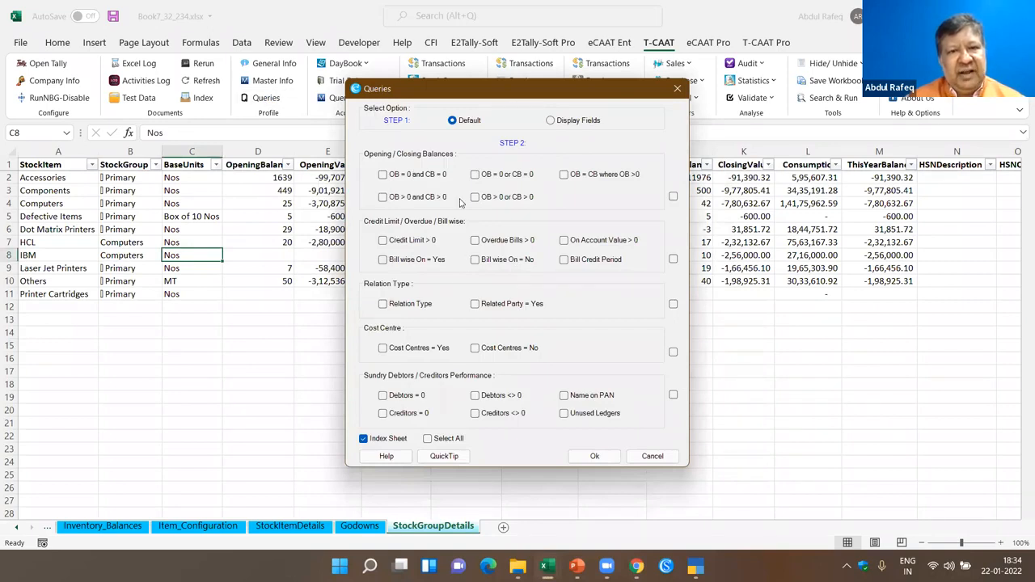
pyautogui.click(655, 458)
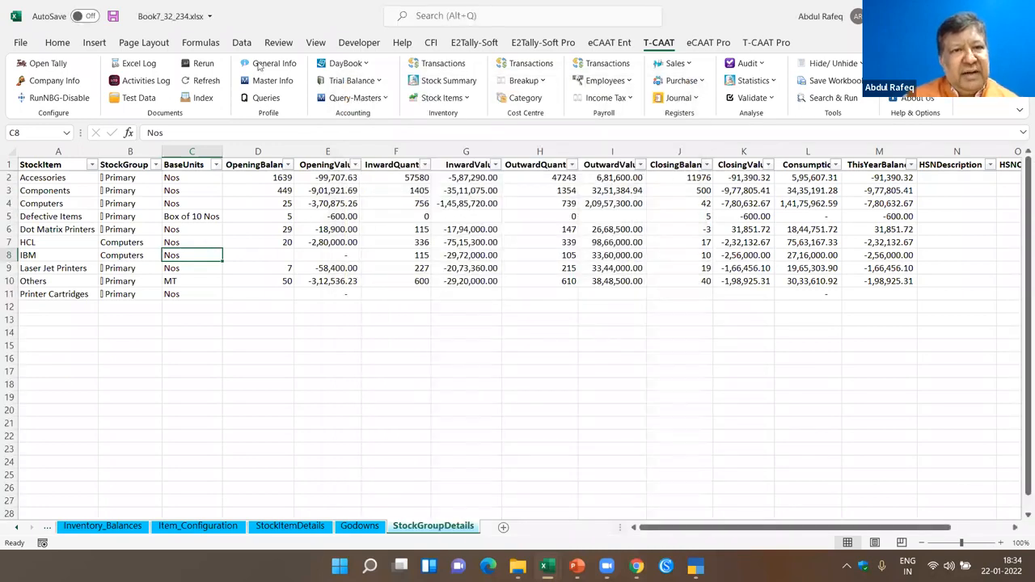
pyautogui.click(519, 295)
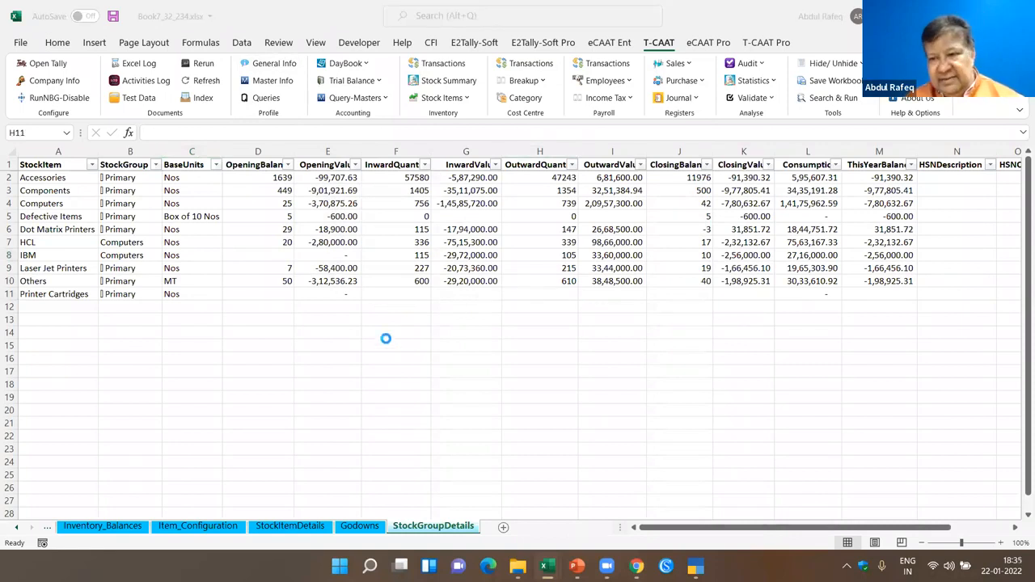
# Step: In a new workbook, extract all DayBook transactions from 01-04-2012 to 31-03-2013 with transaction type, narrations and party names
pyautogui.click(196, 246)
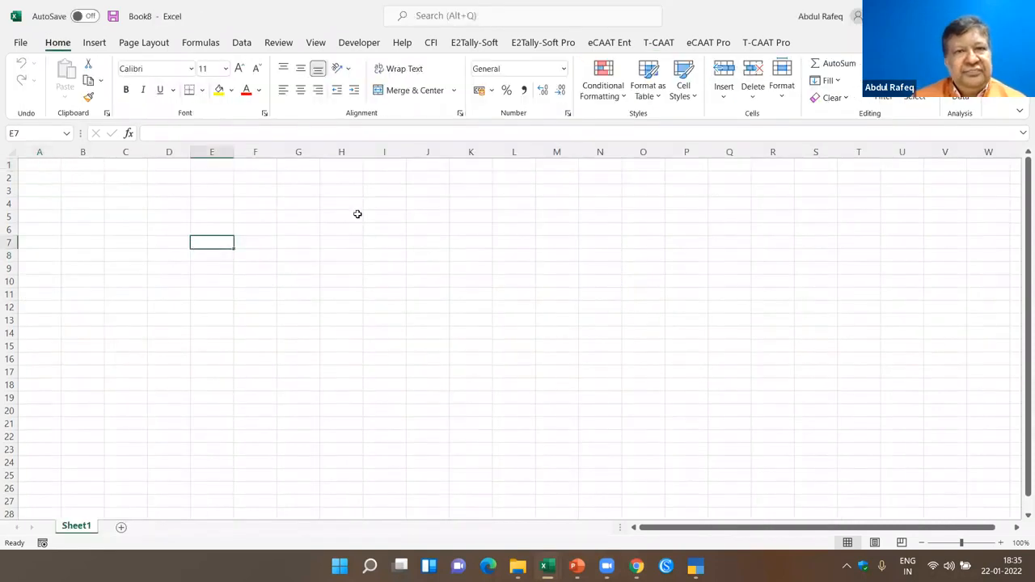
pyautogui.click(658, 44)
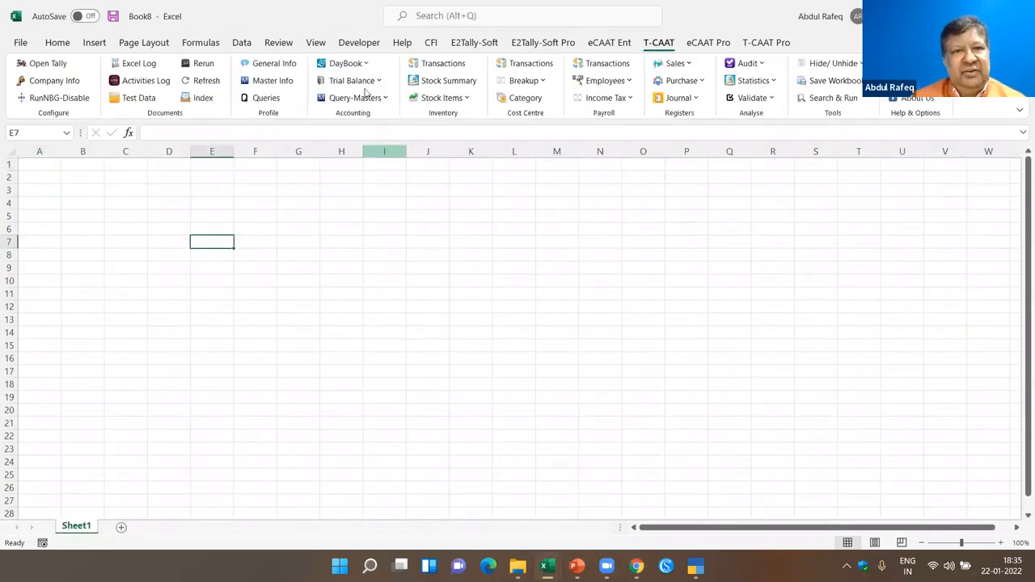
pyautogui.click(365, 64)
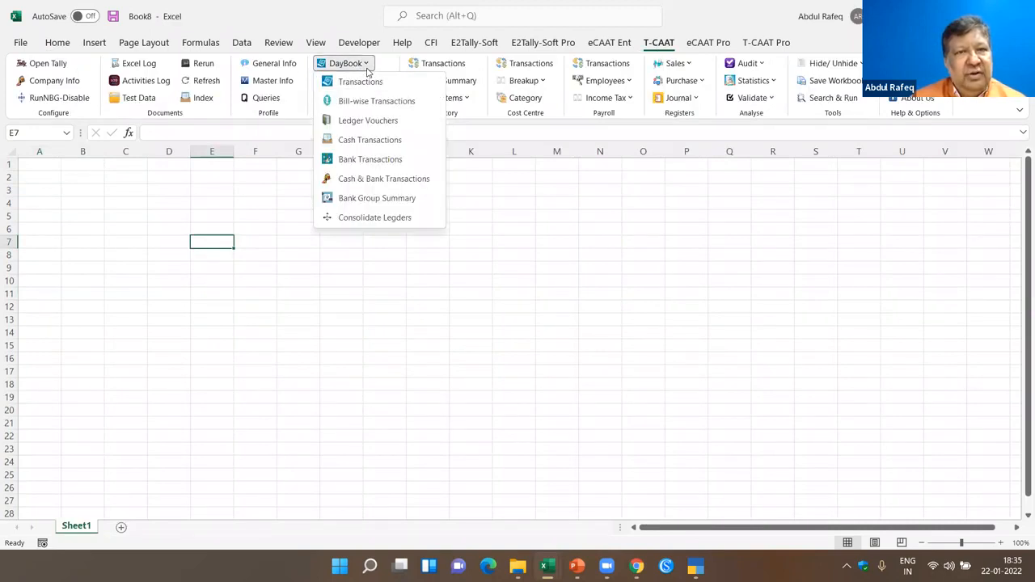
pyautogui.click(361, 82)
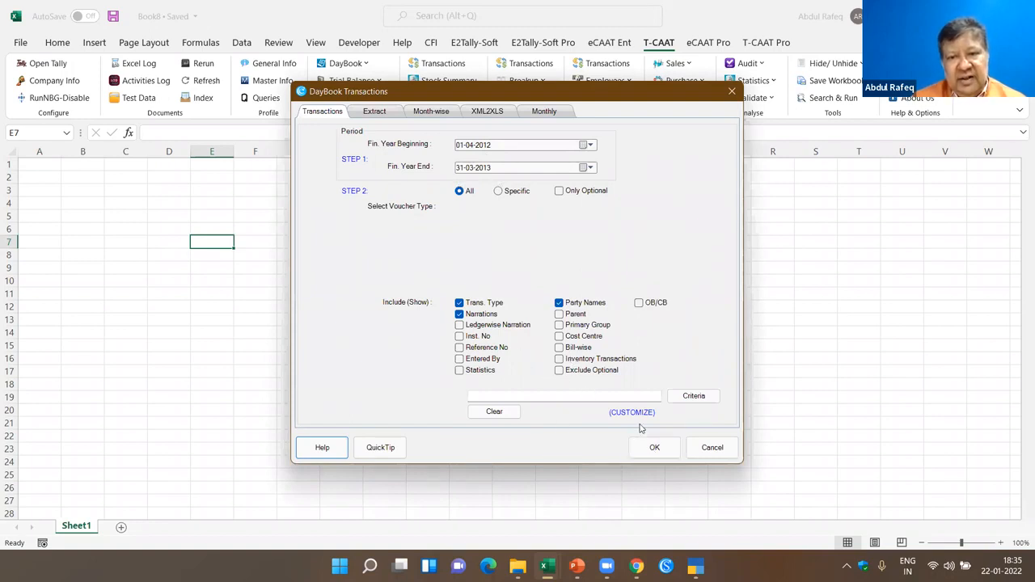
pyautogui.click(661, 449)
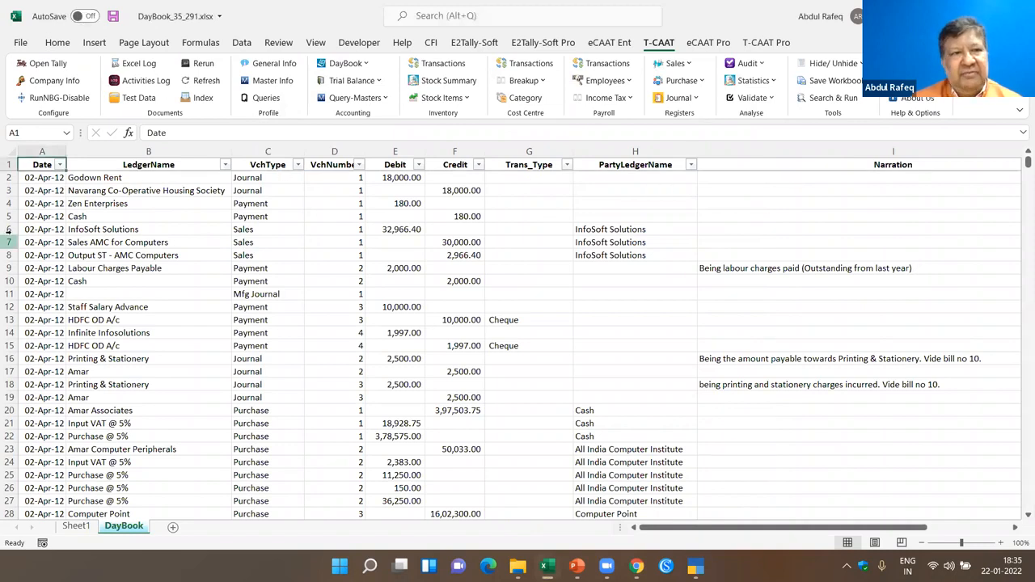
# Step: Look through the first few days of ledger entries in the extracted DayBook sheet
pyautogui.click(92, 183)
pyautogui.scroll(-11, 141, 282)
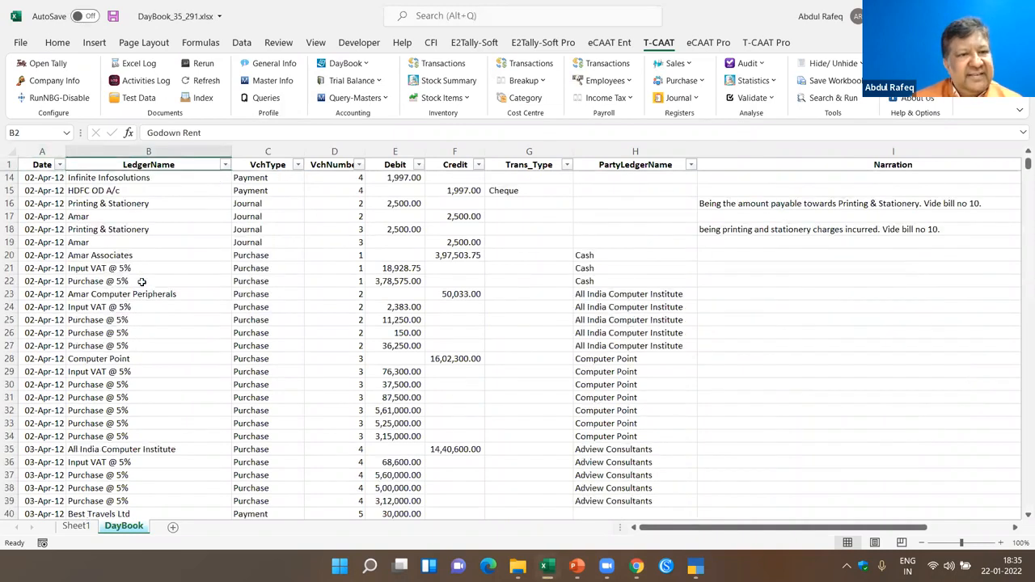
pyautogui.scroll(-13, 142, 281)
pyautogui.scroll(6, 181, 342)
pyautogui.scroll(8, 181, 342)
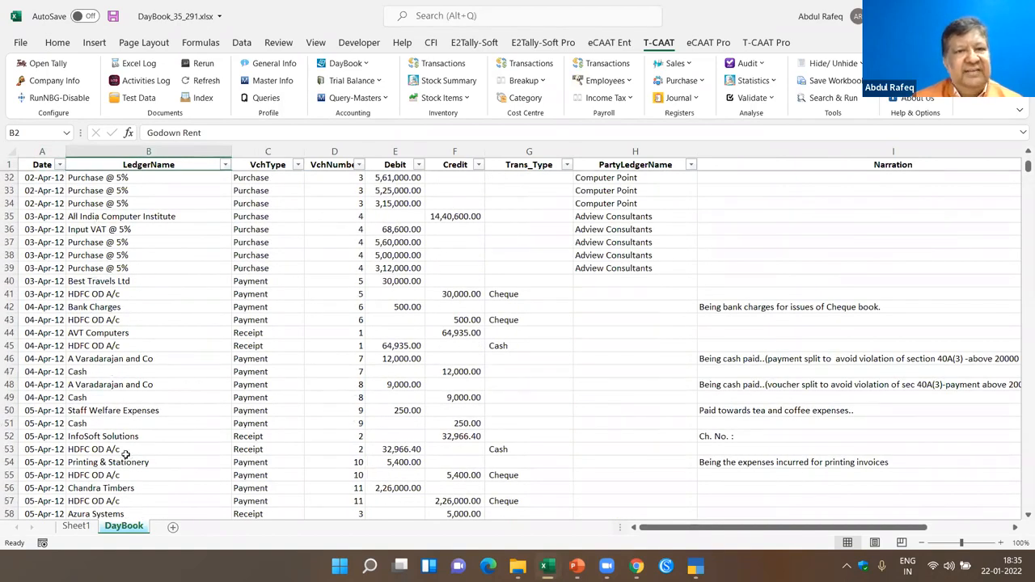
pyautogui.scroll(10, 169, 335)
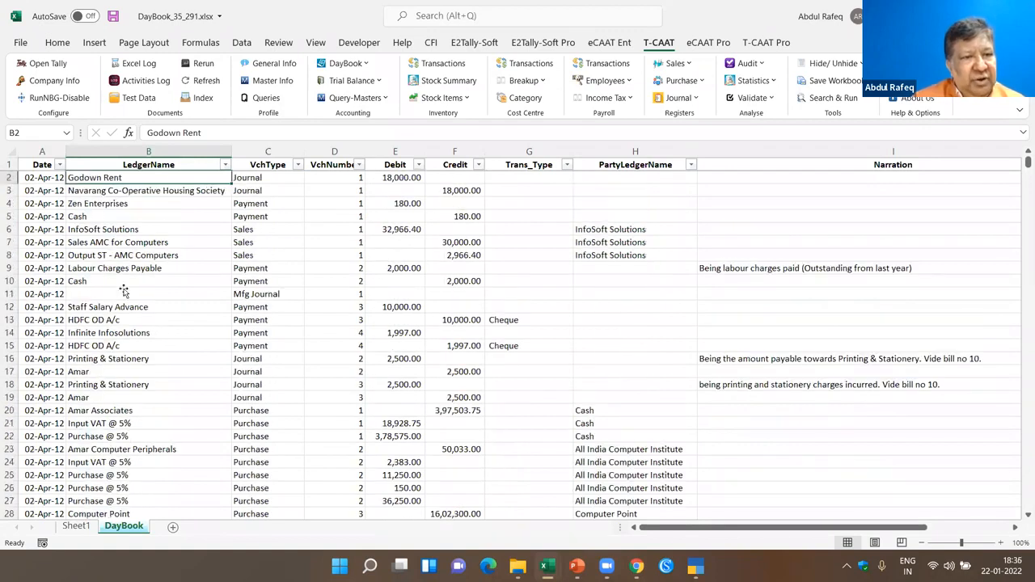
# Step: Search the LedgerName filter for "rent" and filter the DayBook to Office Rent only
pyautogui.click(156, 294)
pyautogui.click(267, 168)
pyautogui.click(225, 165)
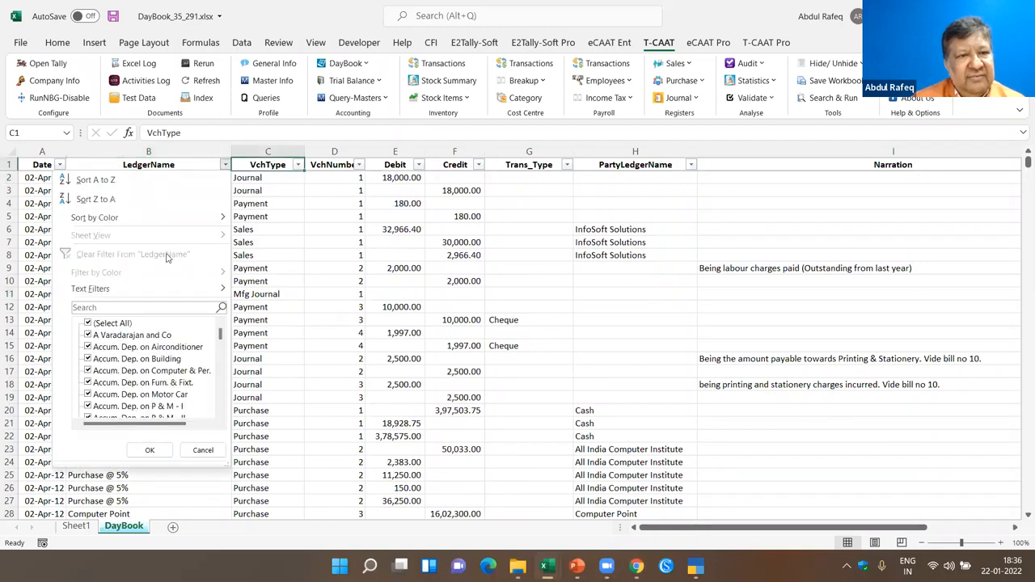
pyautogui.click(101, 307)
pyautogui.write('rent')
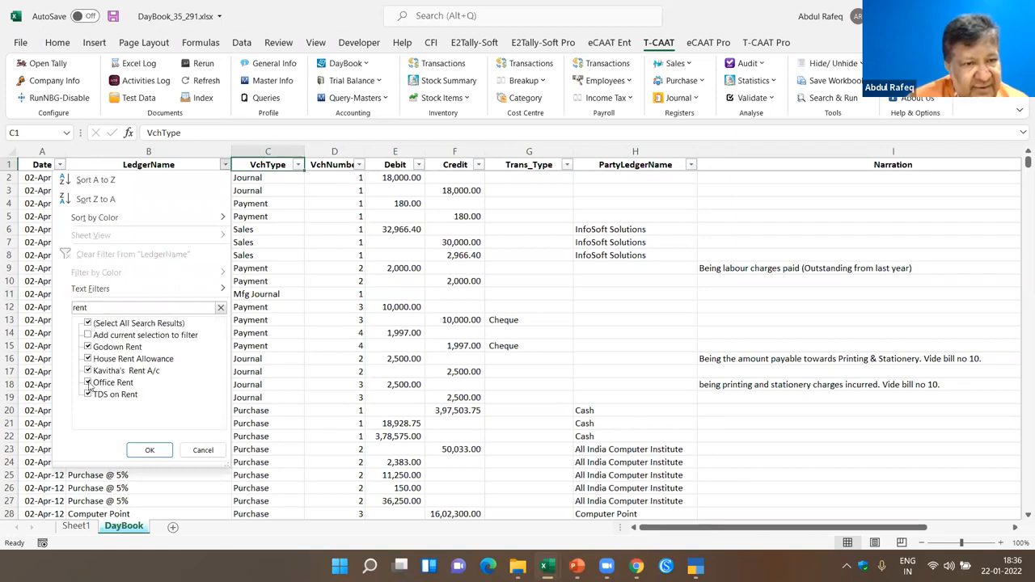
pyautogui.click(150, 449)
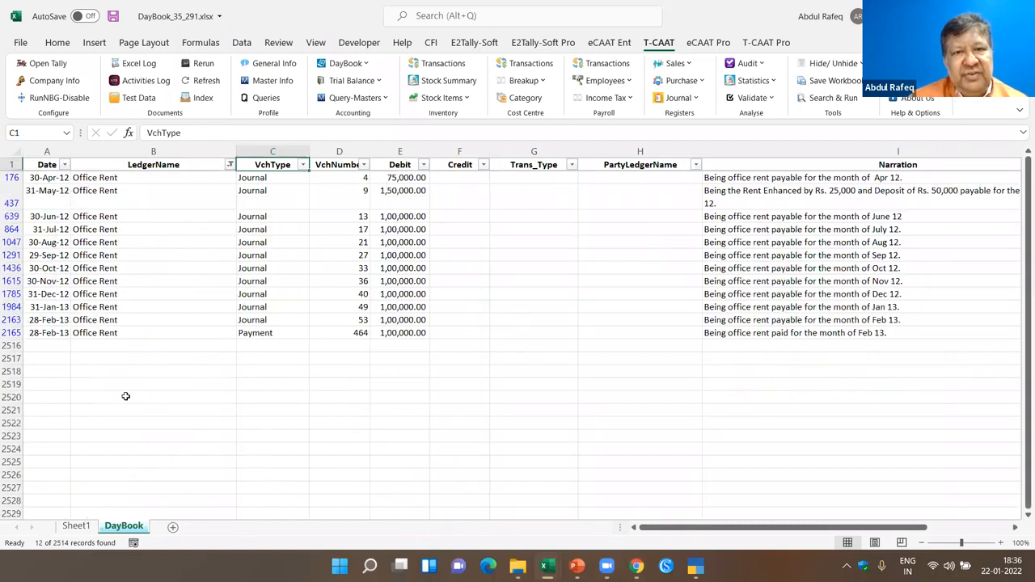
# Step: Compare the monthly Office Rent debit amounts with their narrations, especially the April and May 2012 entries
pyautogui.click(391, 192)
pyautogui.click(93, 189)
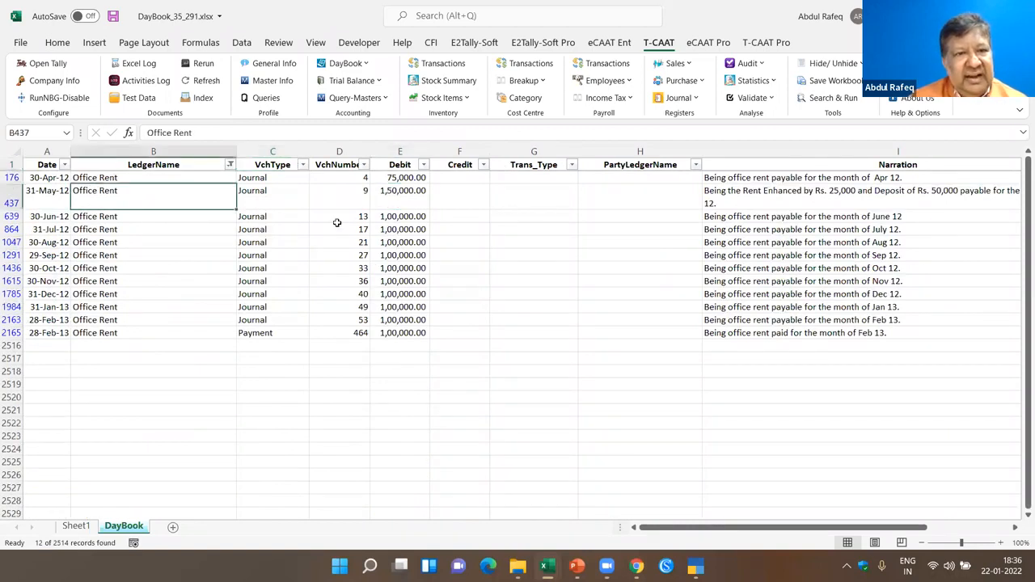
pyautogui.click(395, 218)
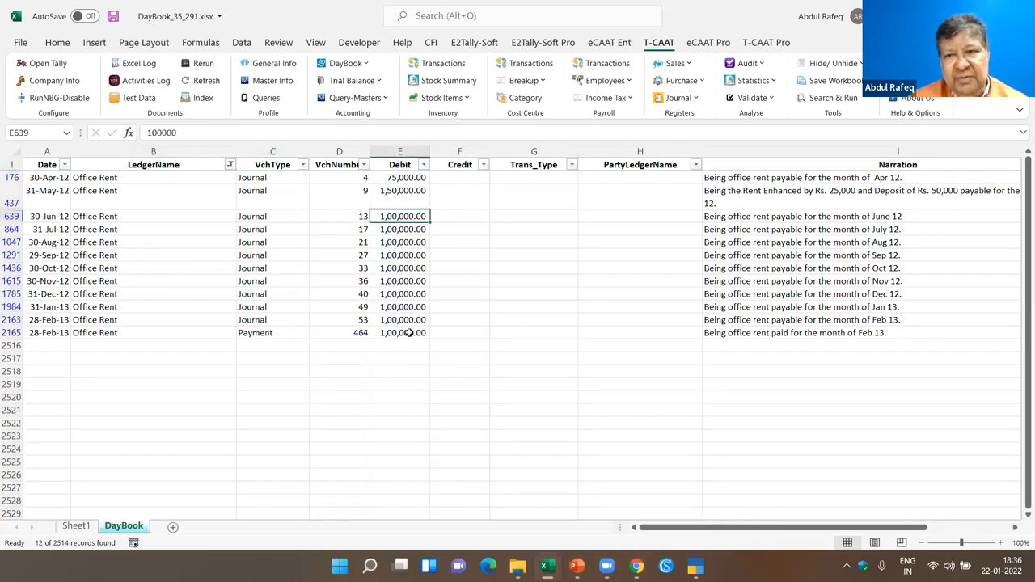
pyautogui.click(731, 193)
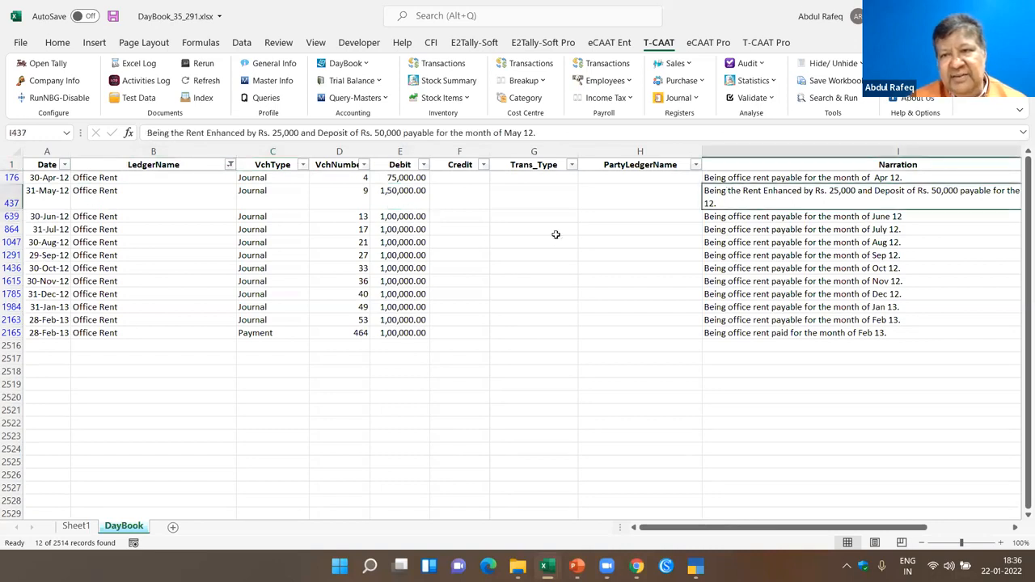
pyautogui.click(387, 194)
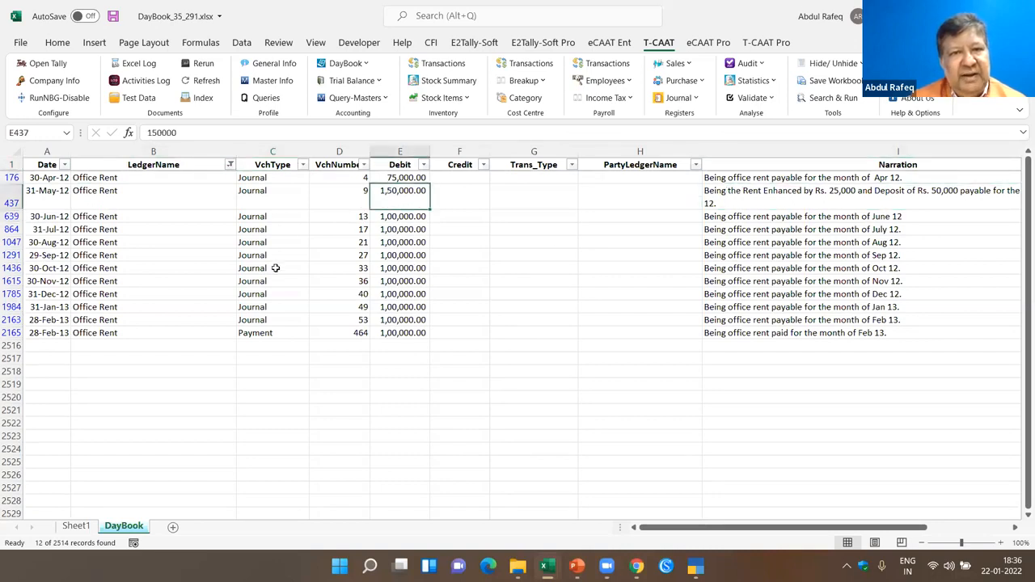
pyautogui.click(418, 178)
pyautogui.click(743, 181)
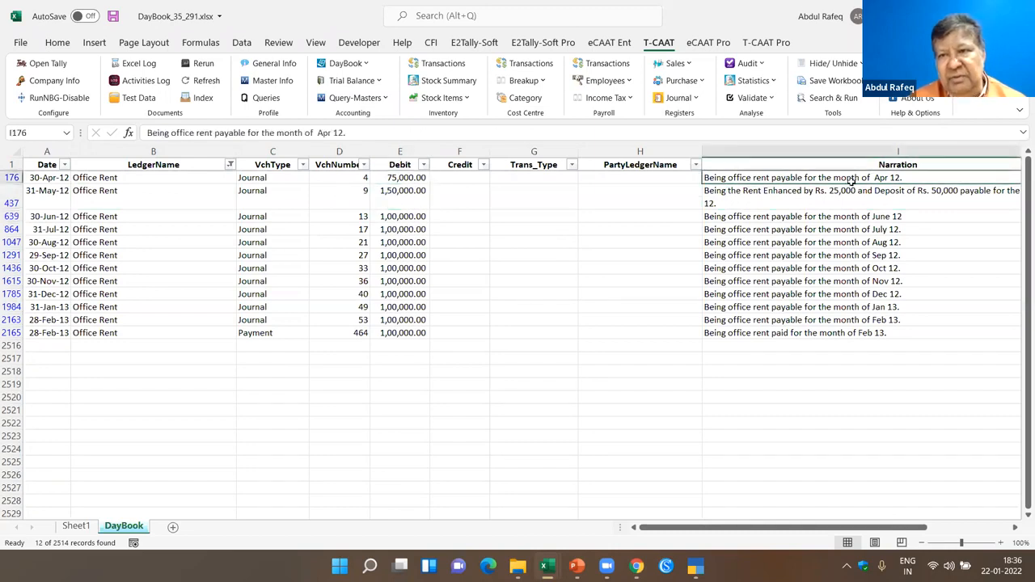
pyautogui.click(410, 196)
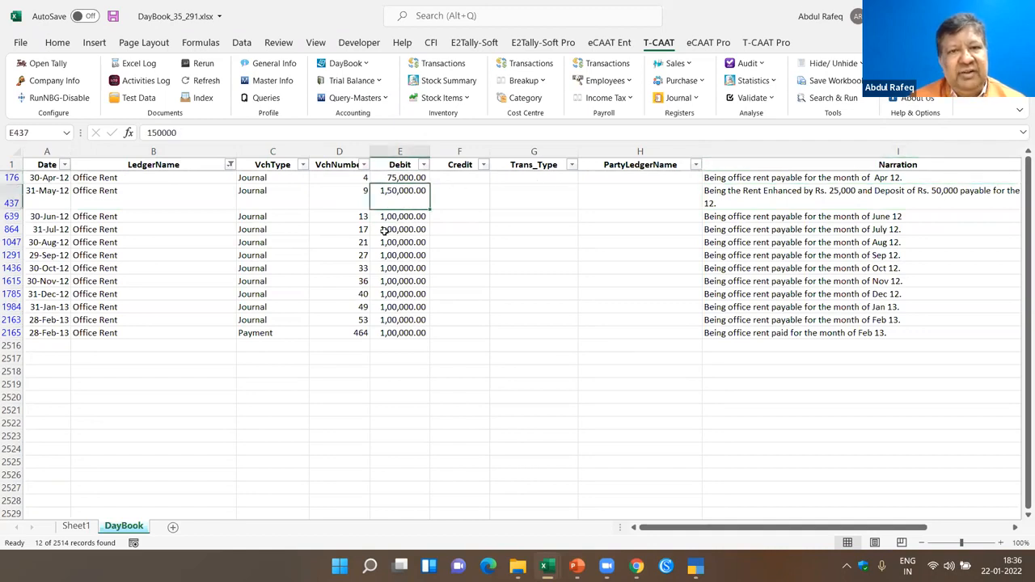
pyautogui.click(751, 199)
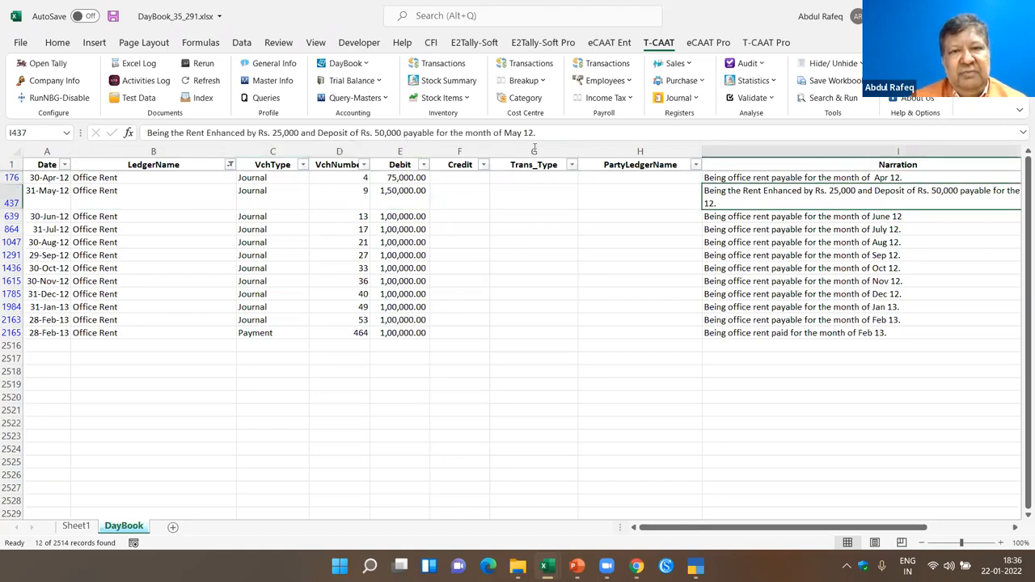
pyautogui.click(402, 192)
pyautogui.click(799, 193)
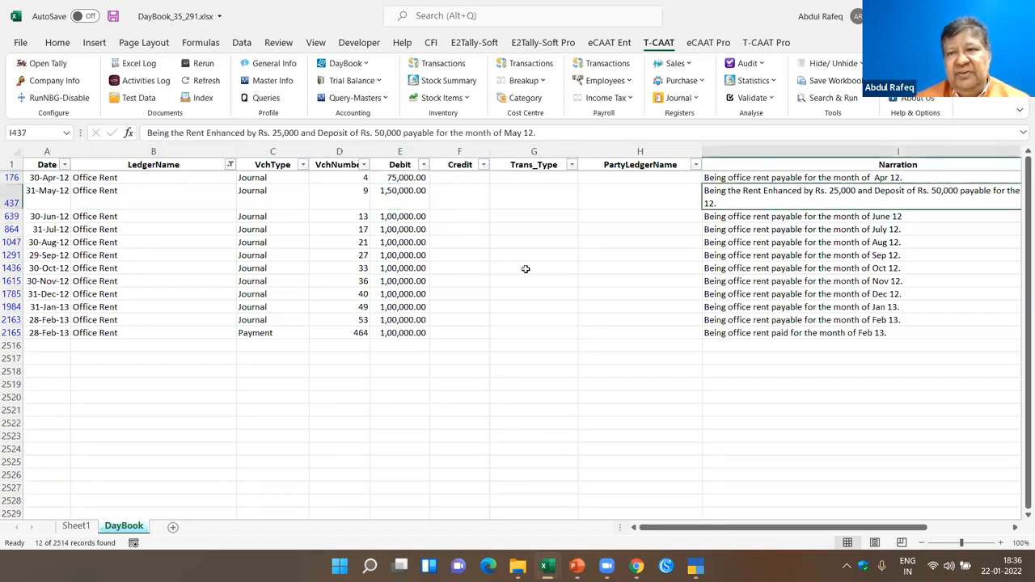
pyautogui.click(121, 202)
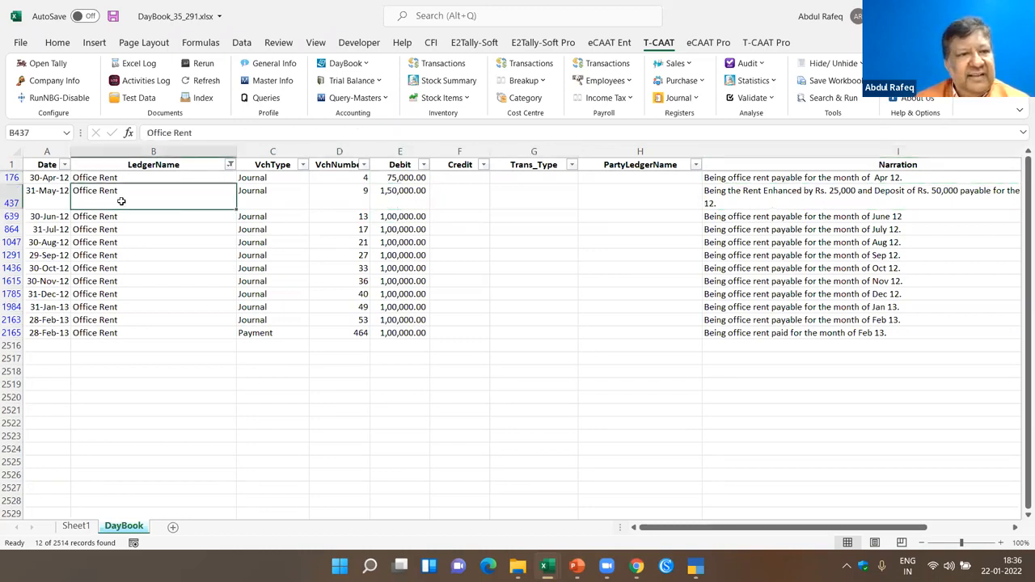
pyautogui.click(828, 193)
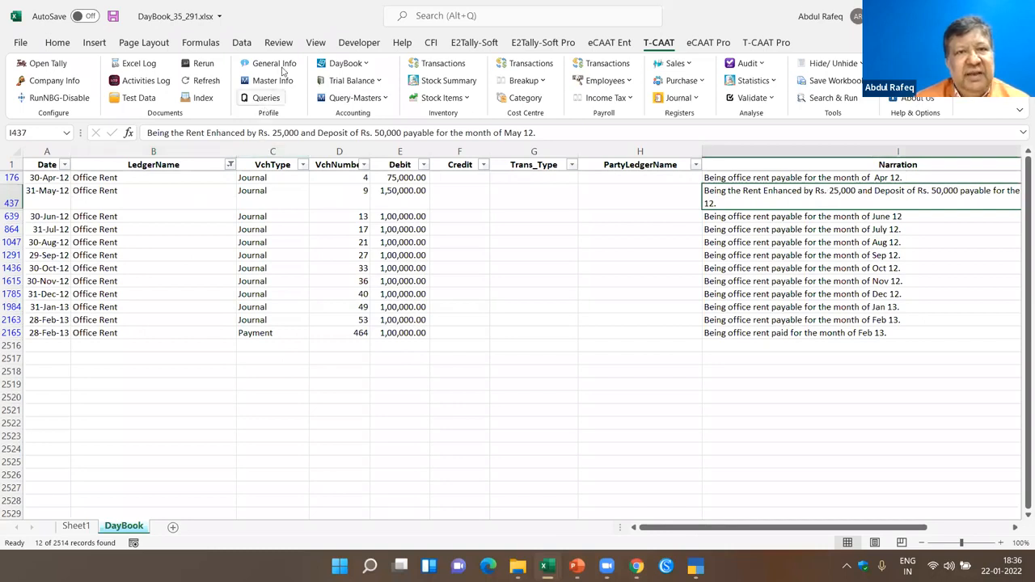
# Step: Clear the Office Rent filter from the DayBook sheet and return to the first LedgerName entries
pyautogui.click(242, 45)
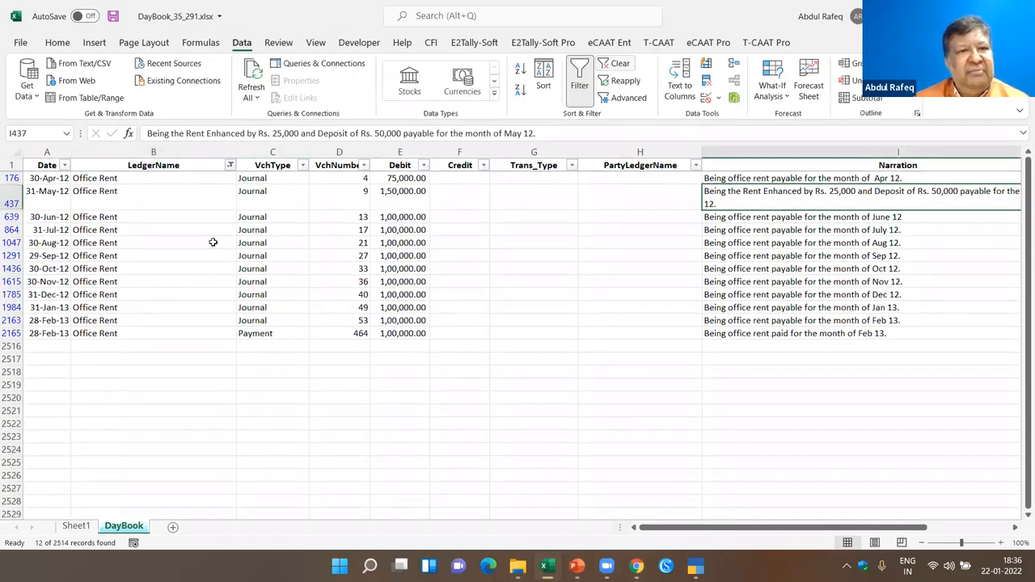
pyautogui.click(205, 218)
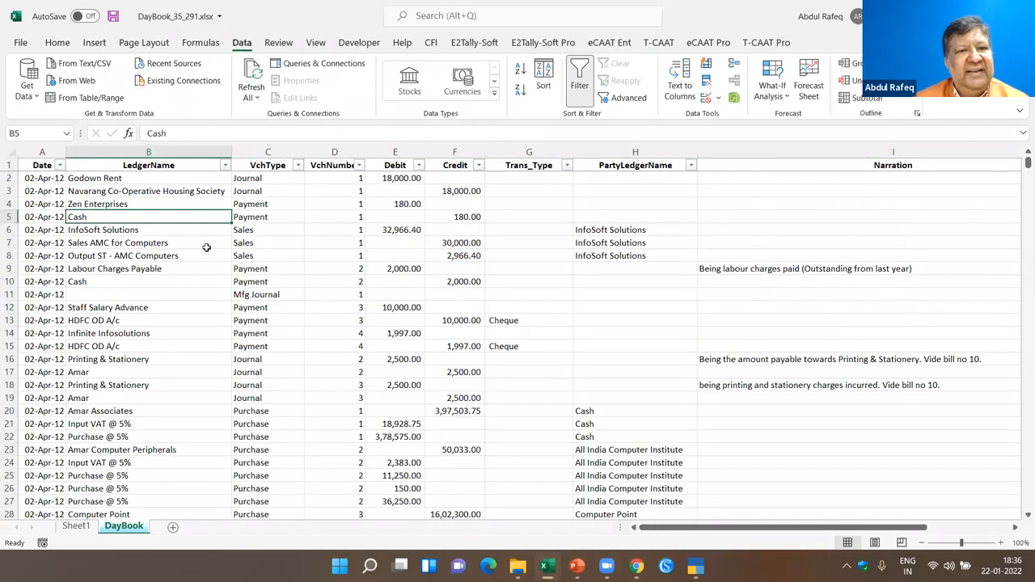
pyautogui.click(151, 255)
pyautogui.press('Down')
pyautogui.press('Down')
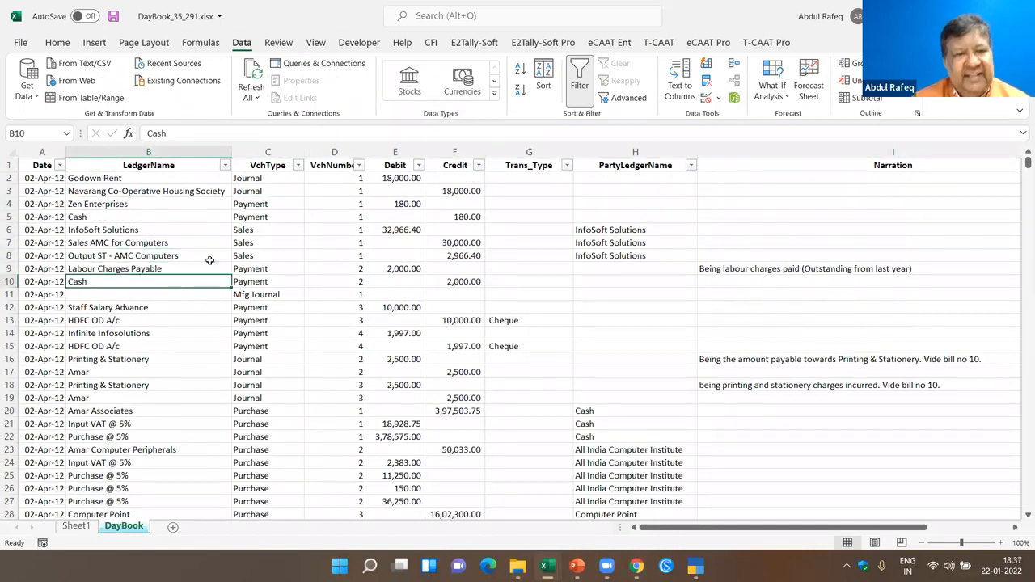
pyautogui.click(54, 361)
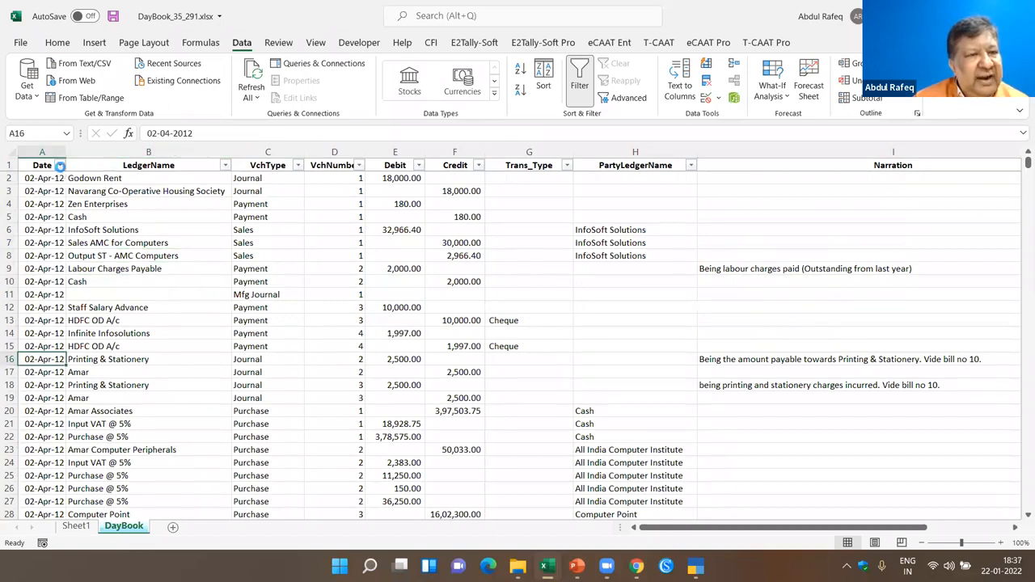
pyautogui.click(35, 386)
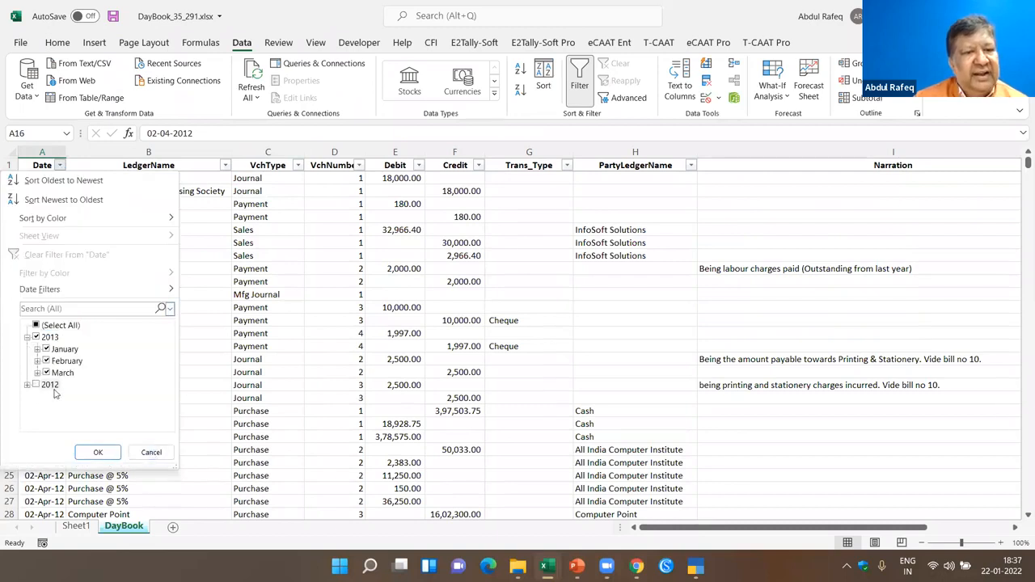
pyautogui.click(153, 453)
pyautogui.click(138, 292)
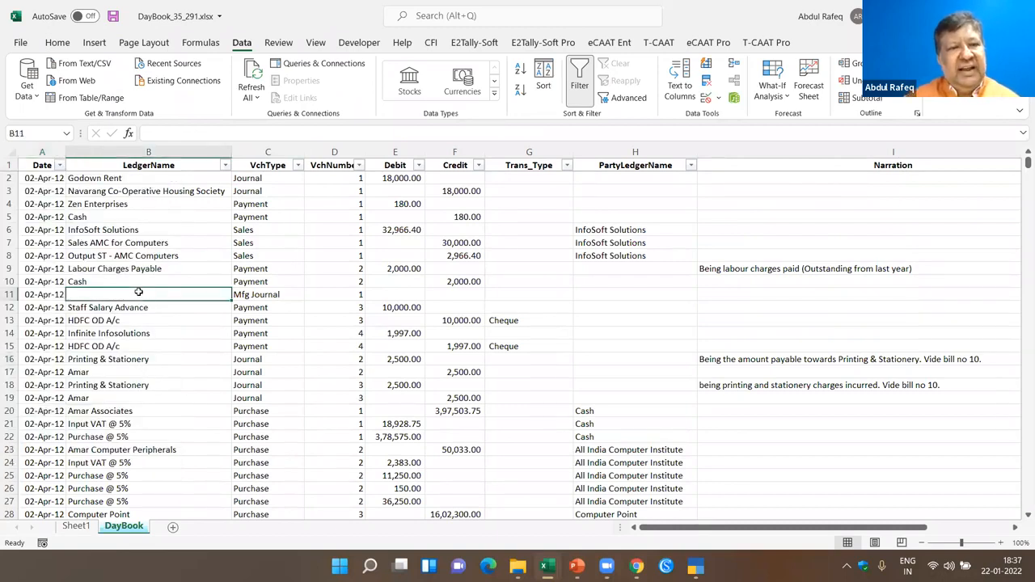
# Step: Search the LedgerName filter for "cash" and filter the DayBook to Cash only, excluding Cash Sales
pyautogui.click(225, 165)
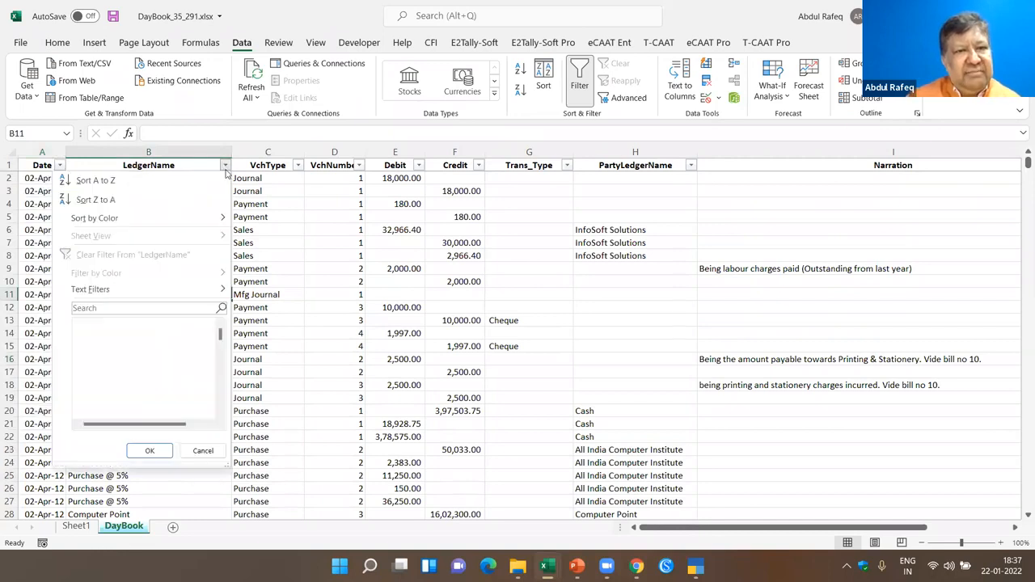
pyautogui.click(112, 310)
pyautogui.write('cas')
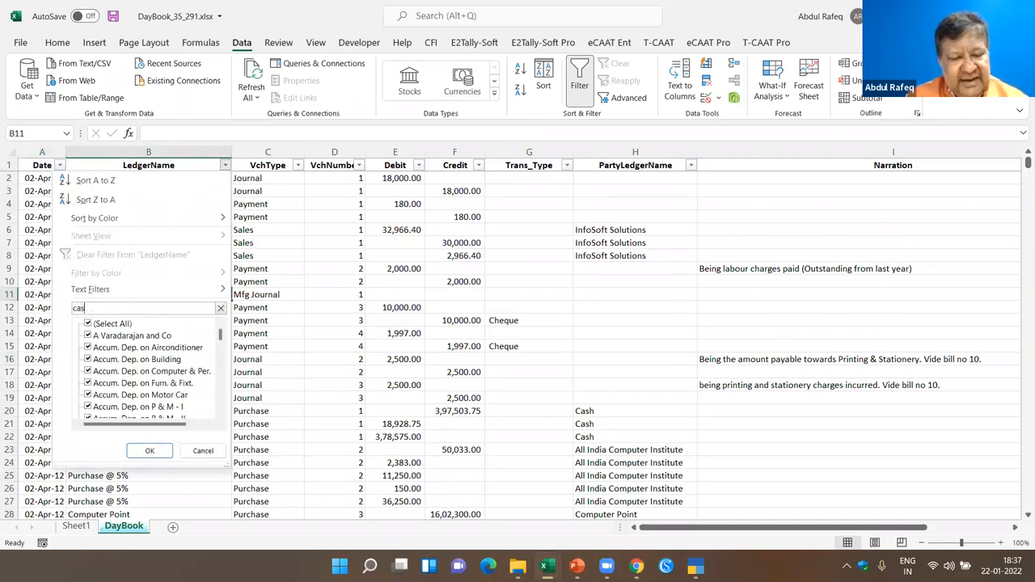
pyautogui.write('h')
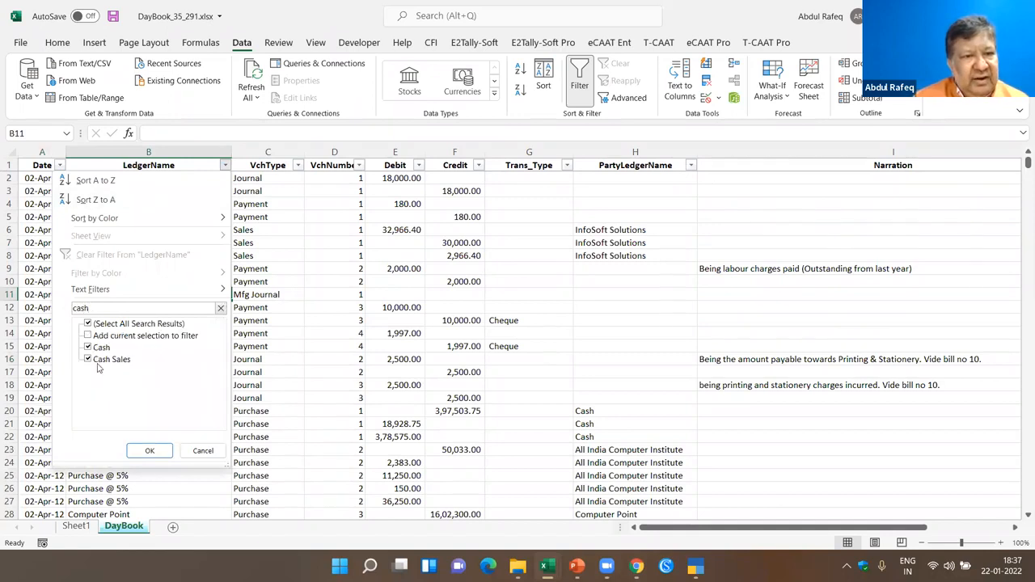
pyautogui.click(88, 359)
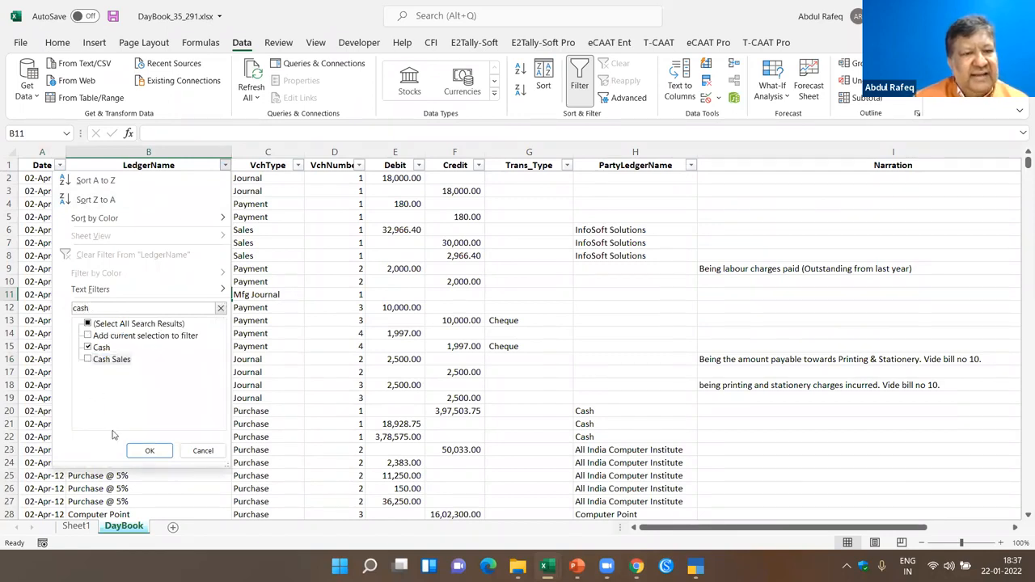
pyautogui.click(150, 450)
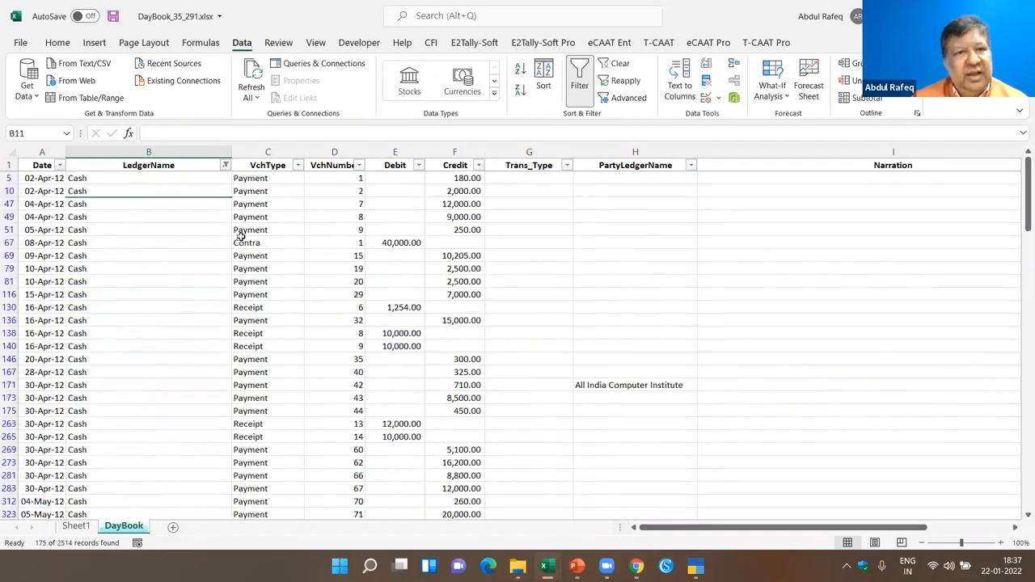
# Step: Filter the Cash entries to Debit amounts greater than or equal to 20000 and select the resulting debit amounts
pyautogui.click(279, 241)
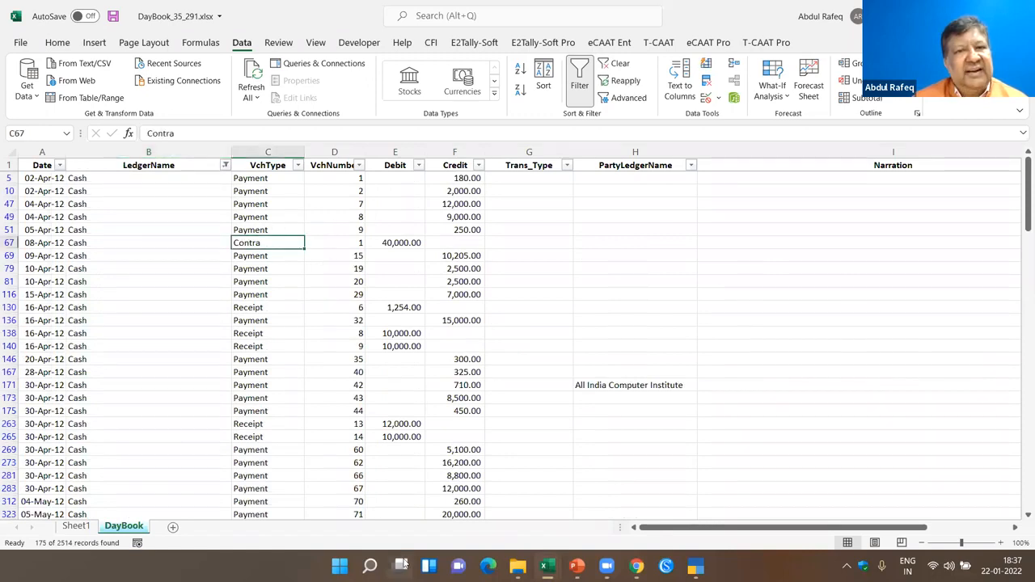
pyautogui.click(419, 165)
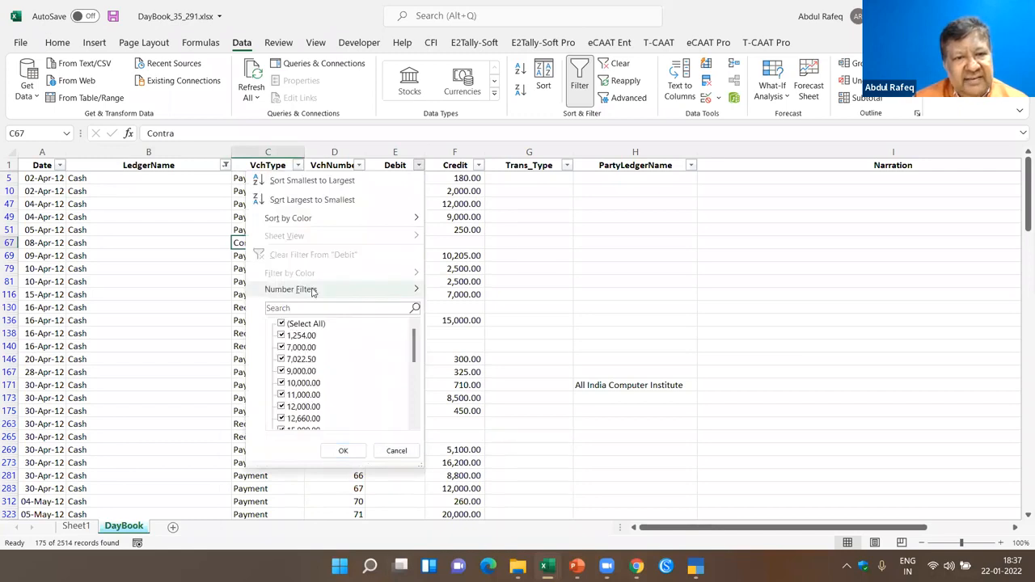
pyautogui.moveTo(363, 289)
pyautogui.click(496, 350)
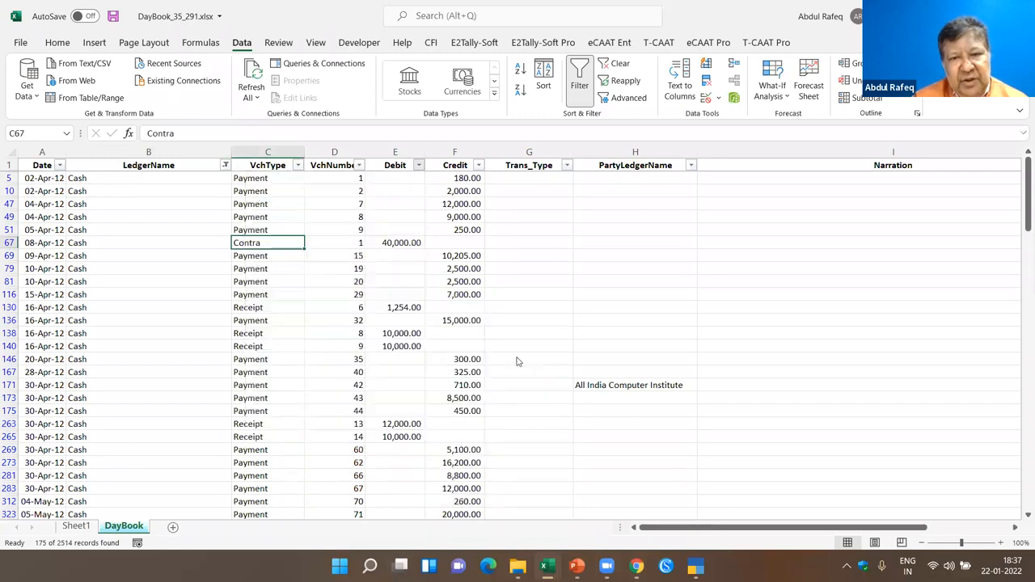
pyautogui.write('20000')
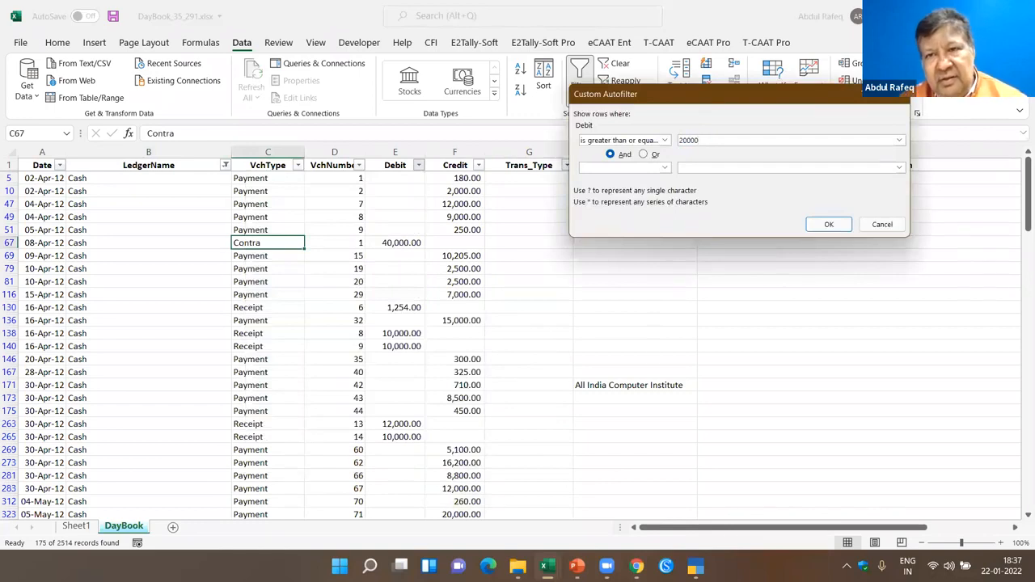
pyautogui.click(828, 224)
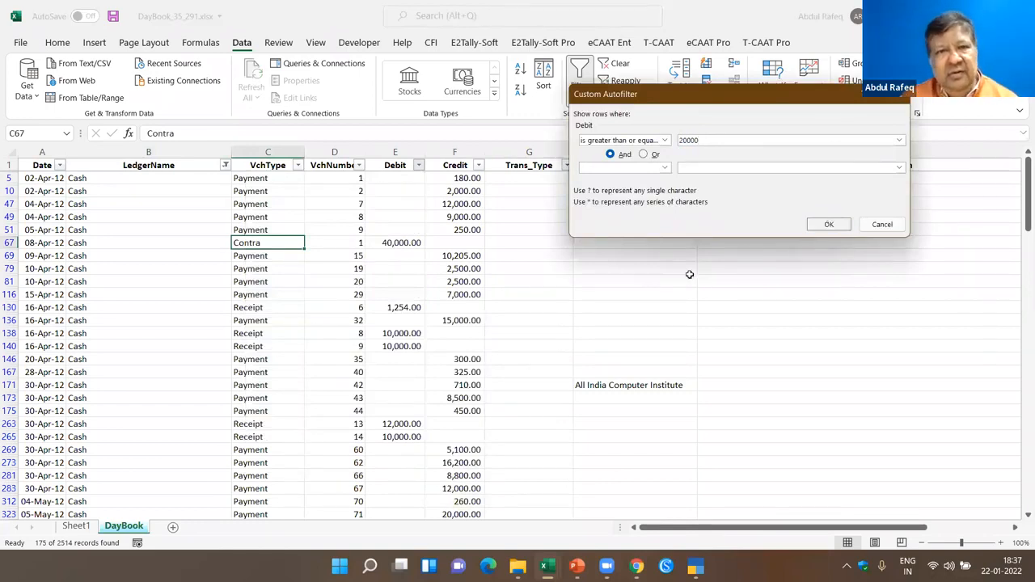
pyautogui.click(395, 294)
pyautogui.moveTo(403, 177); pyautogui.dragTo(400, 386)
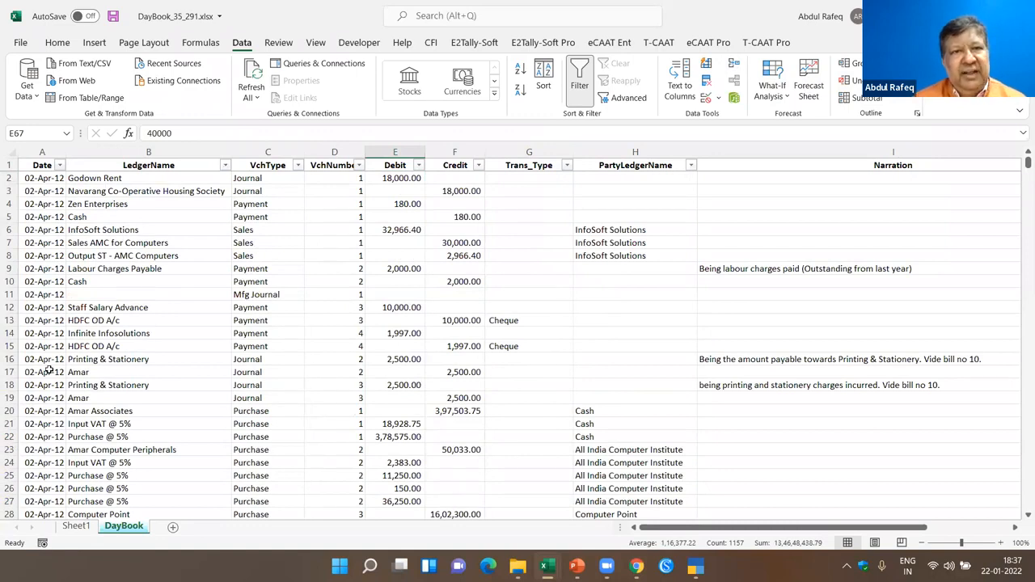
# Step: Examine the first journal voucher, matching the Godown Rent debit with the Navarang Co-Operative Housing Society credit
pyautogui.click(161, 306)
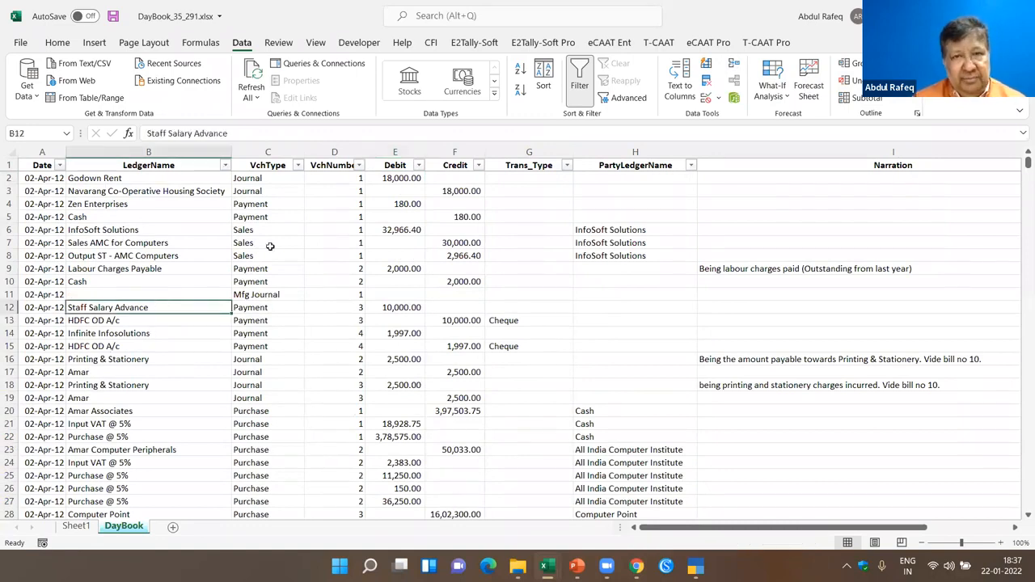
pyautogui.click(658, 43)
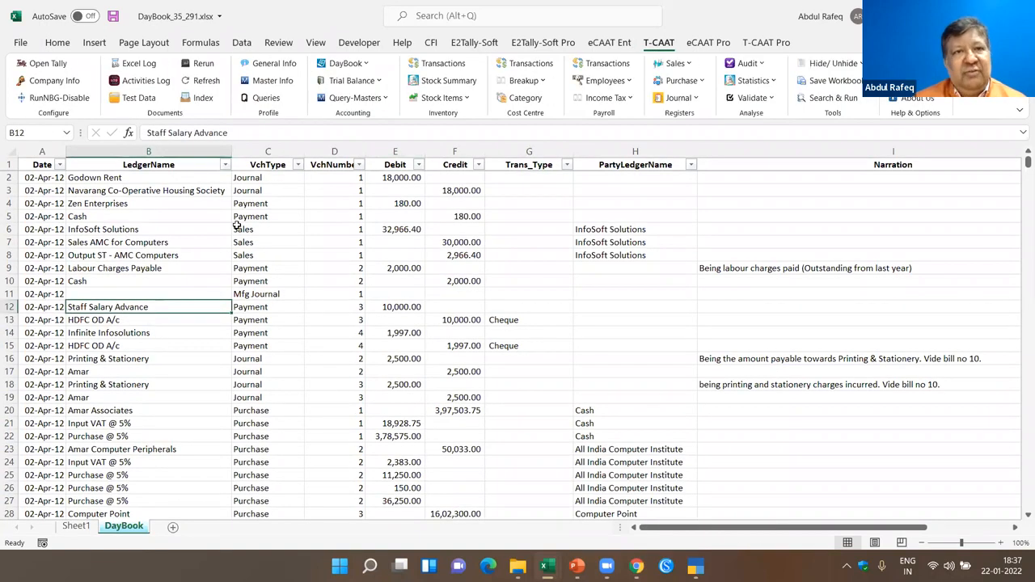
pyautogui.click(368, 63)
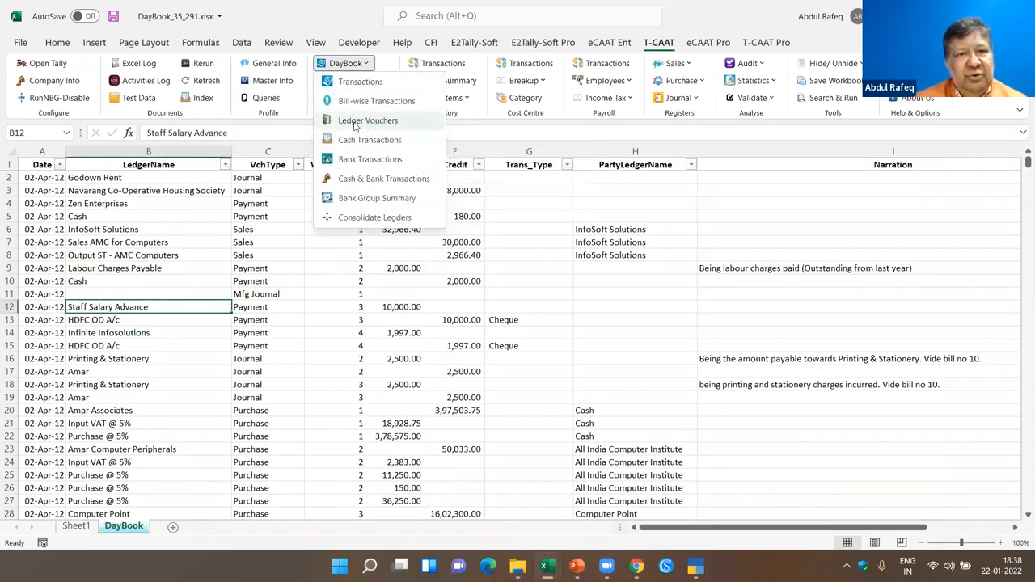
pyautogui.click(112, 181)
pyautogui.click(120, 173)
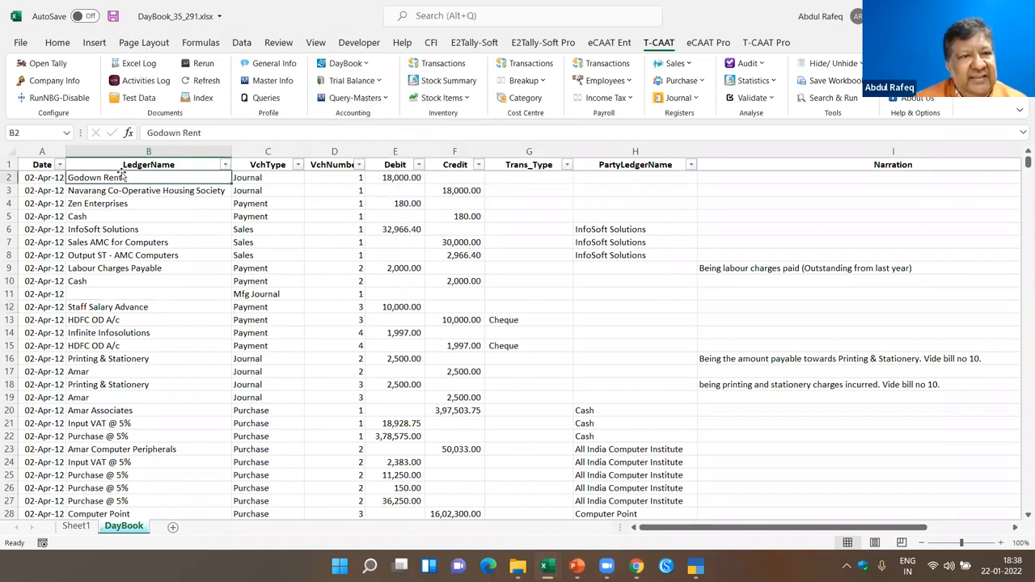
pyautogui.click(241, 175)
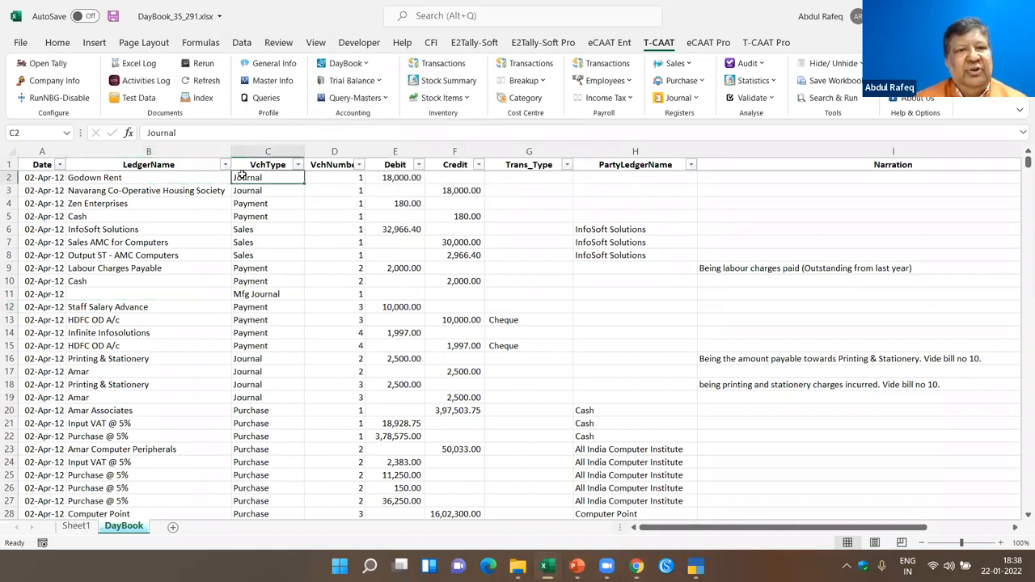
pyautogui.click(151, 180)
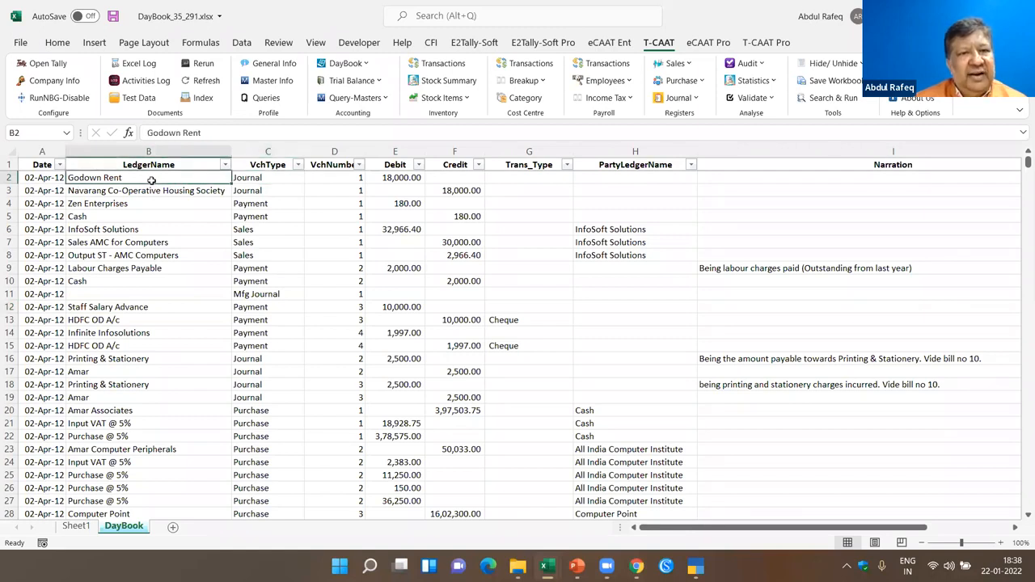
pyautogui.click(144, 190)
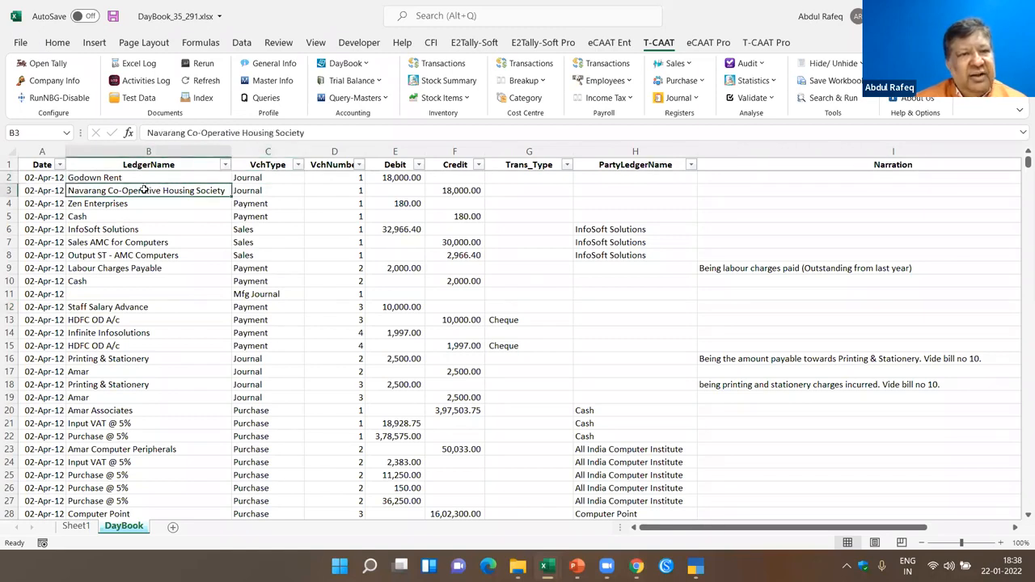
pyautogui.click(455, 191)
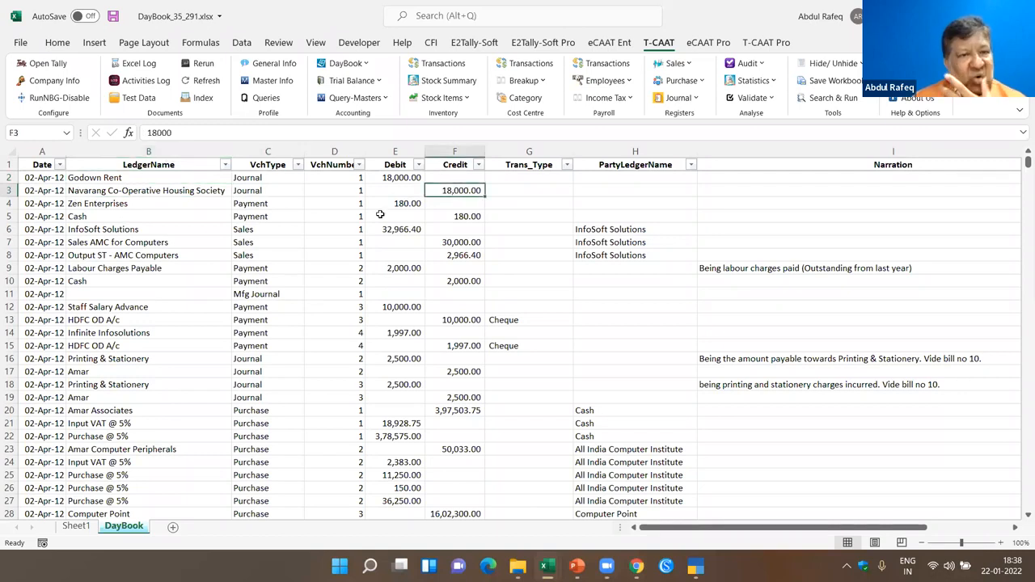
# Step: Open T-CAAT's DayBook transaction extract options and load the ledgers under the Indirect Expenses parent group
pyautogui.click(369, 64)
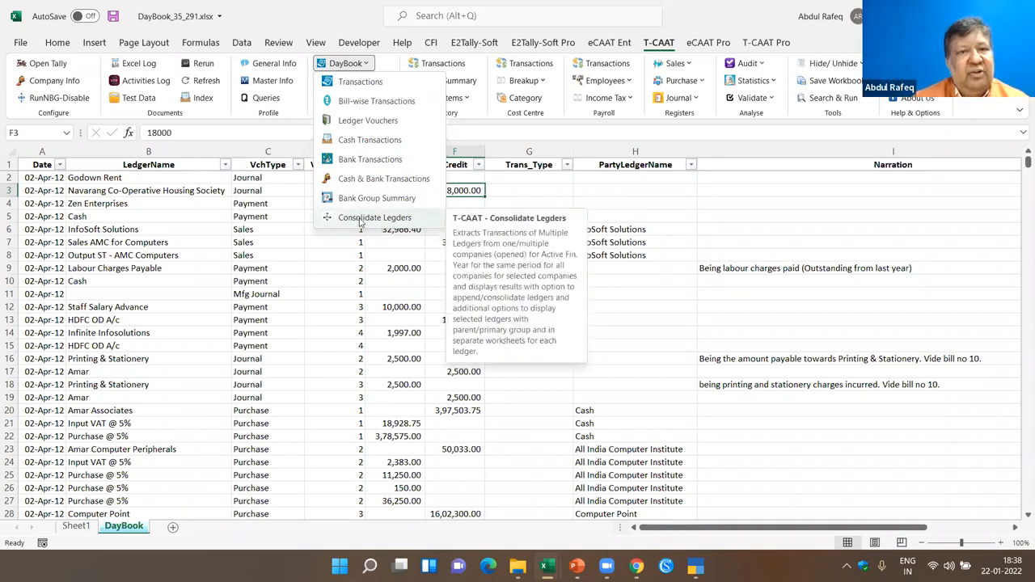
pyautogui.click(286, 386)
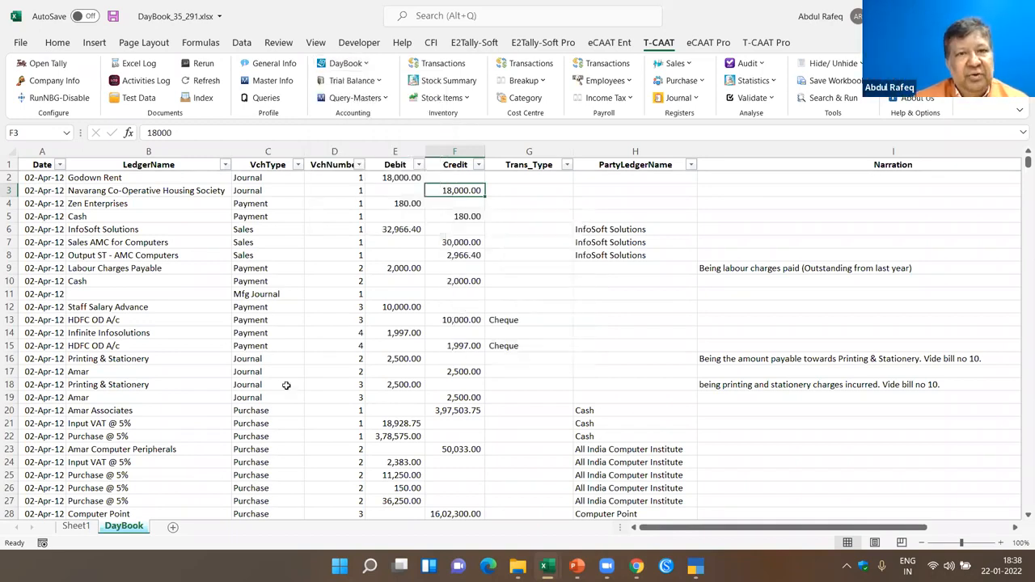
pyautogui.click(368, 67)
pyautogui.click(356, 81)
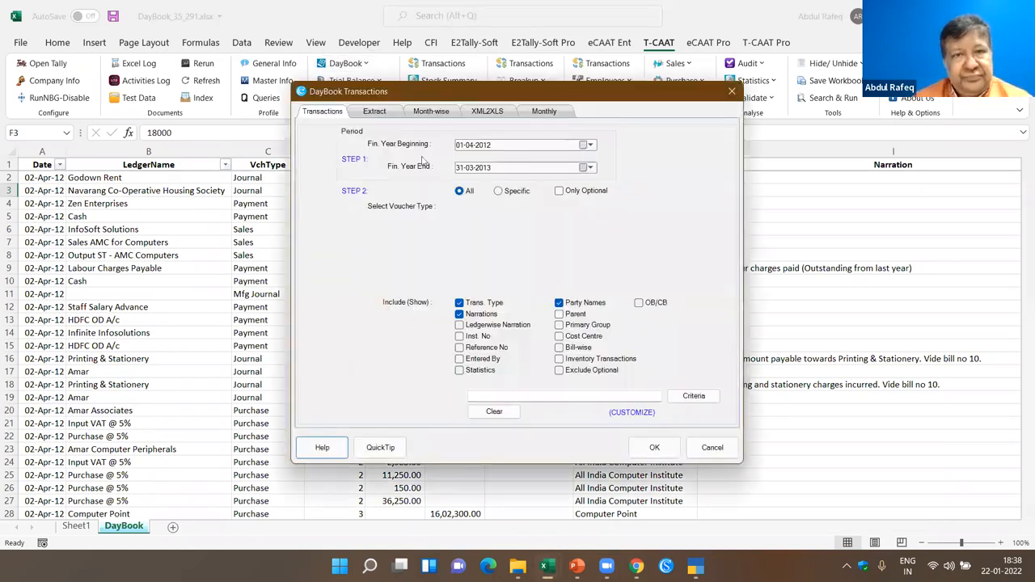
pyautogui.click(378, 111)
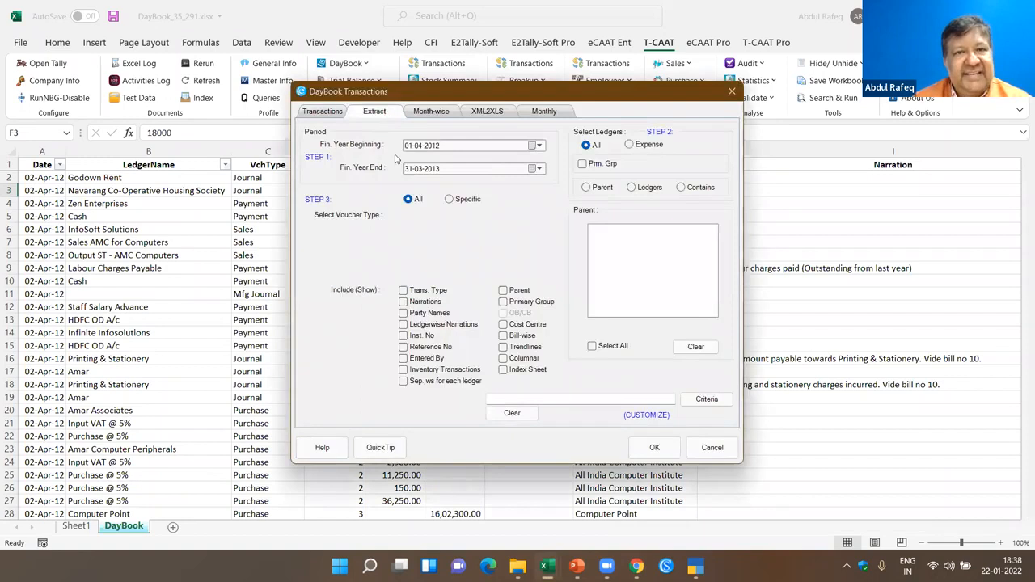
pyautogui.click(586, 188)
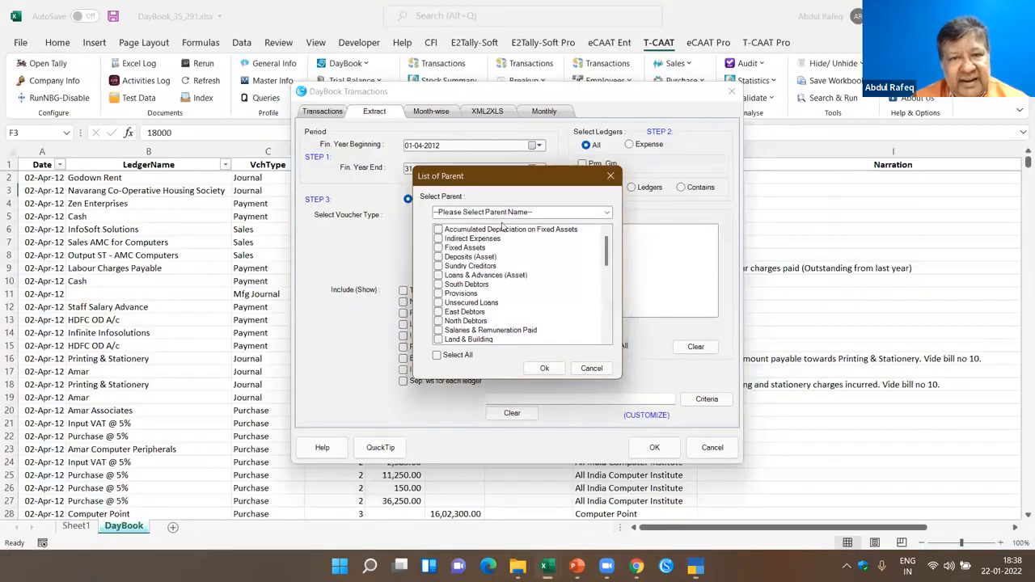
pyautogui.click(502, 212)
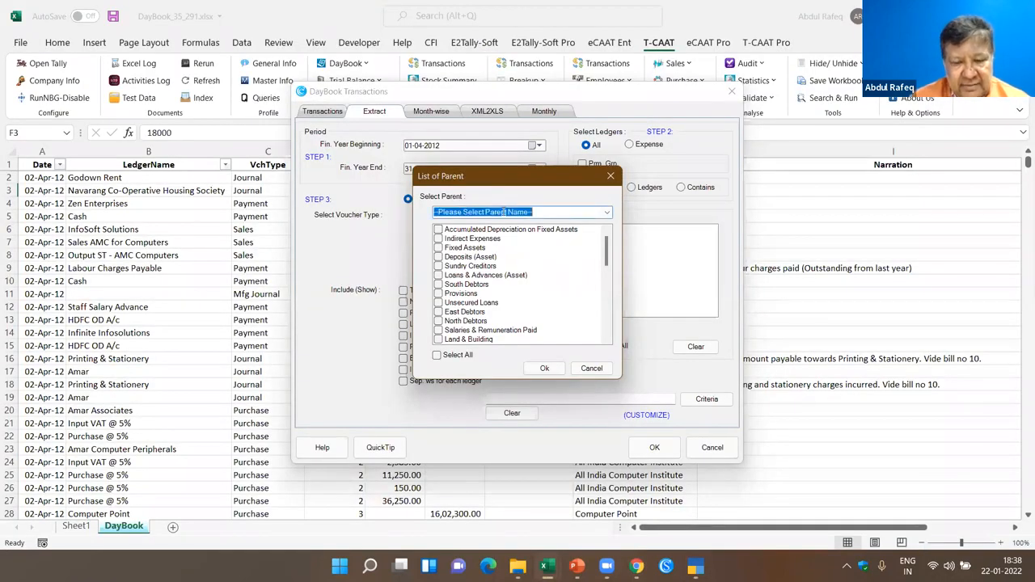
pyautogui.write('indirect Expenses')
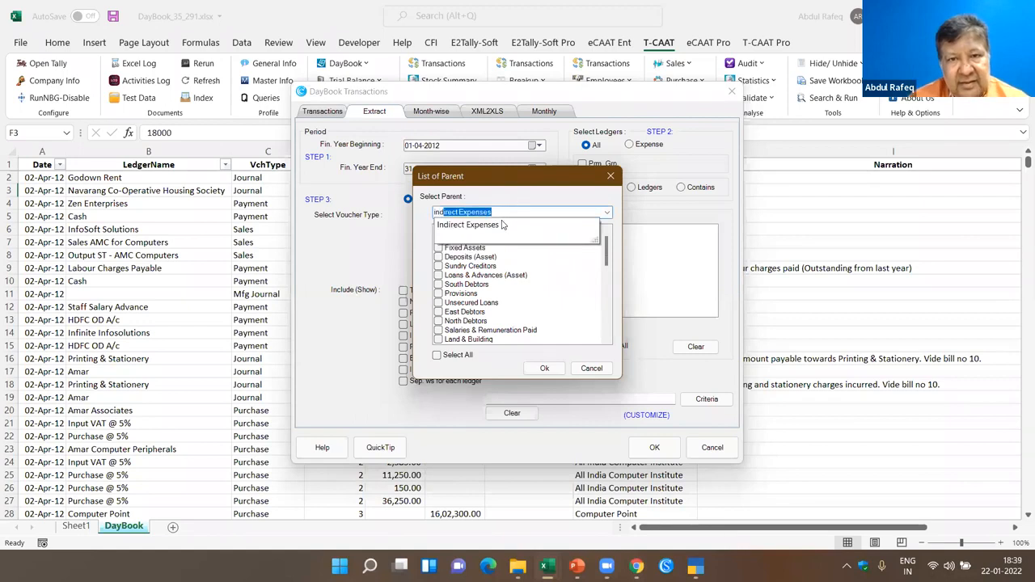
pyautogui.click(499, 228)
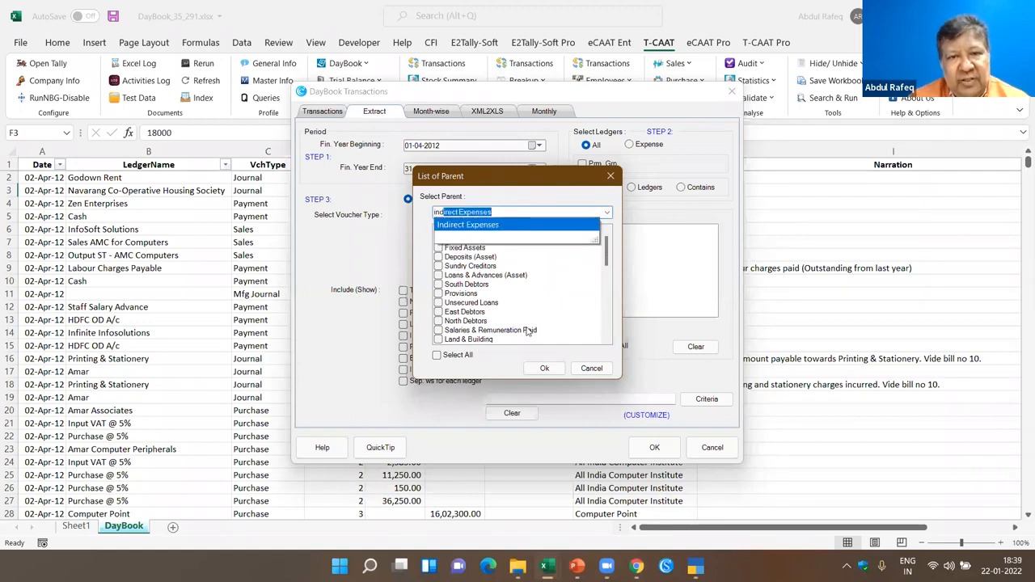
pyautogui.click(544, 368)
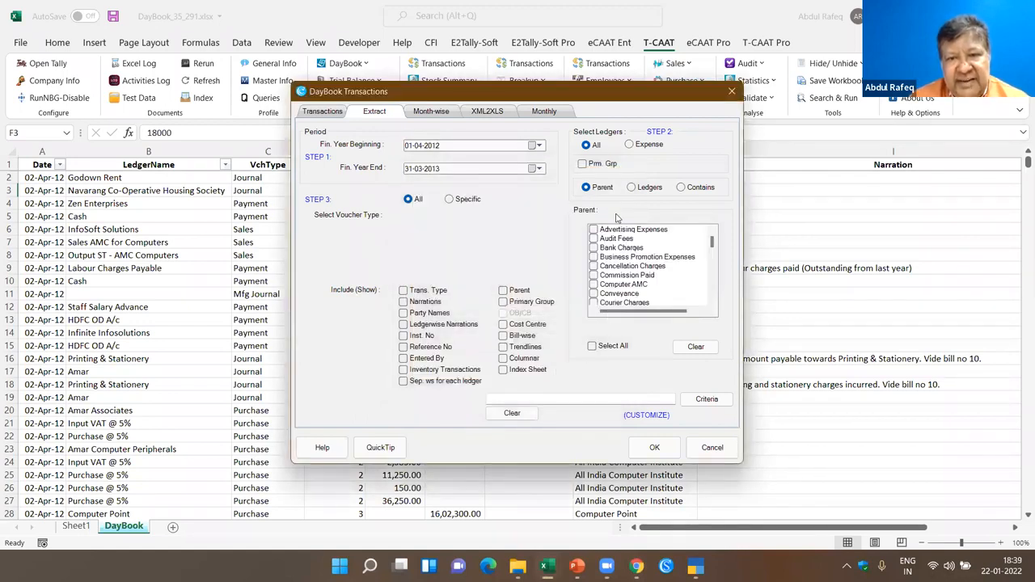
# Step: Extract all voucher types for the Advertising Expenses, Business Promotion Expenses and Commission Paid ledgers
pyautogui.scroll(-1, 617, 285)
pyautogui.scroll(-5, 617, 284)
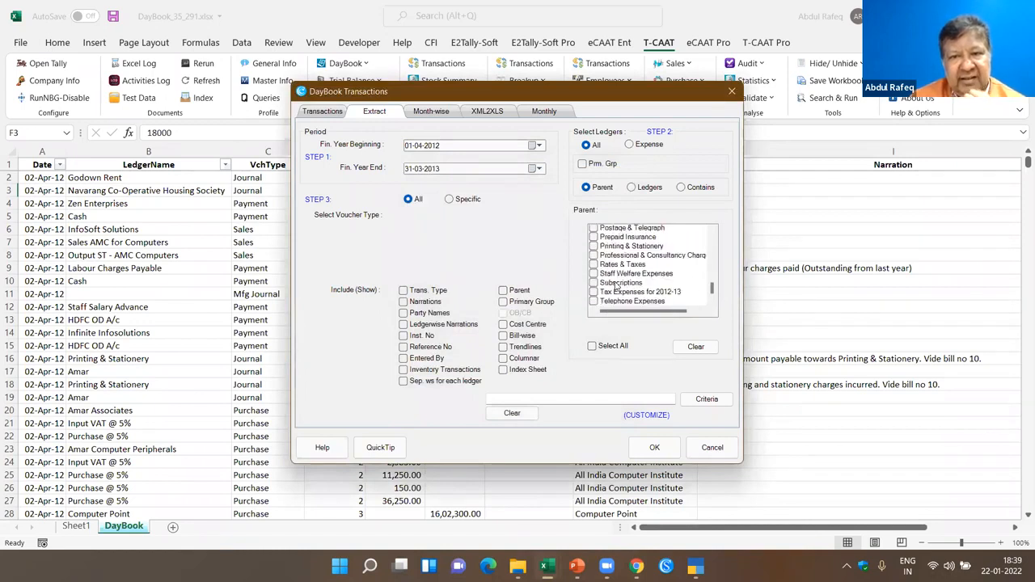
pyautogui.scroll(6, 617, 284)
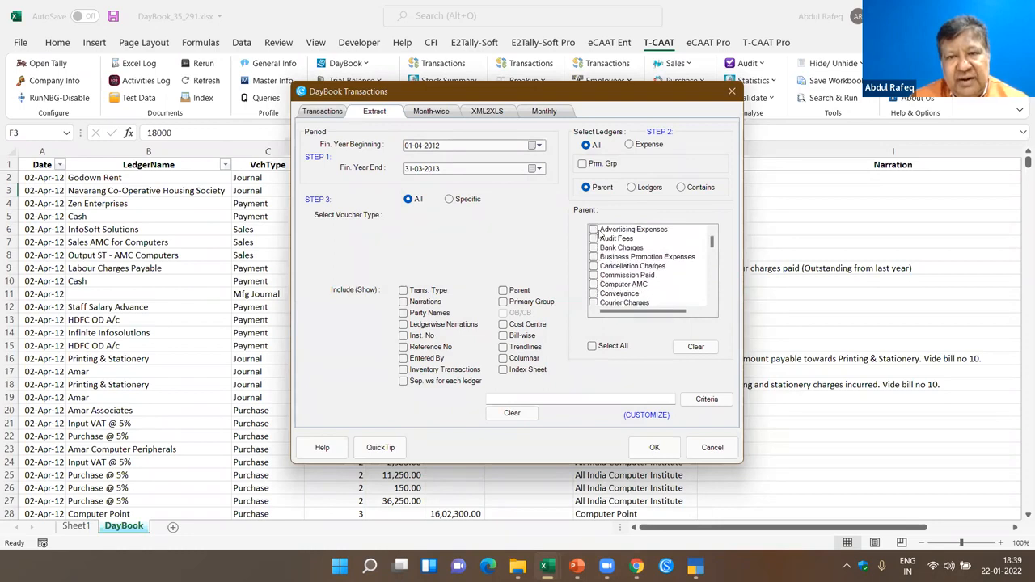
pyautogui.click(598, 231)
pyautogui.click(601, 258)
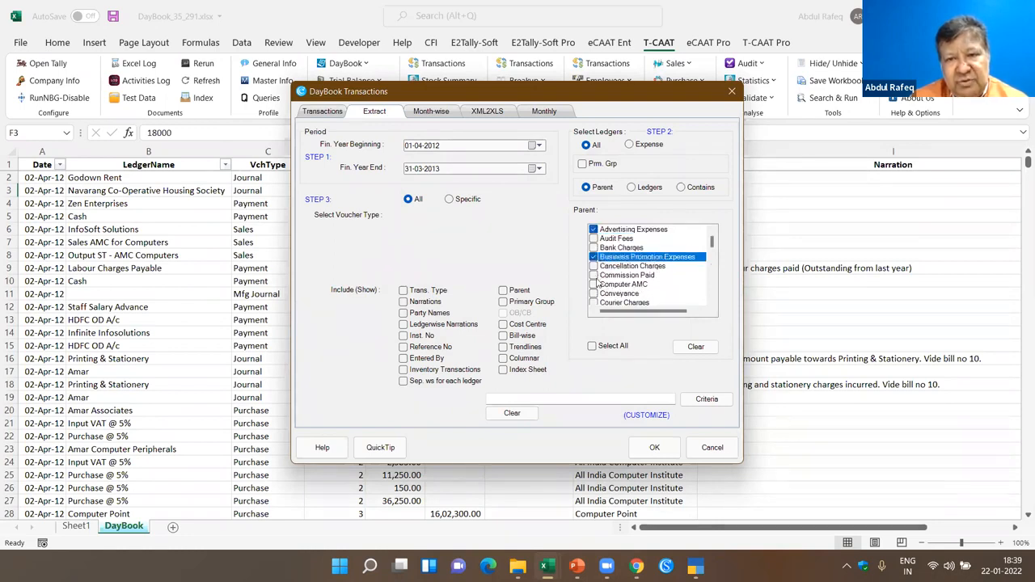
pyautogui.click(595, 276)
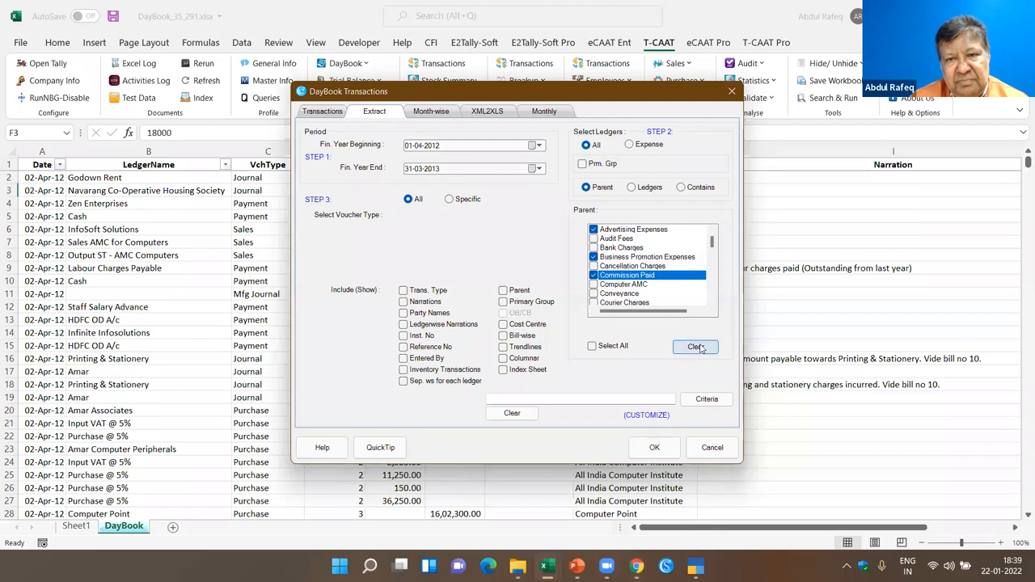
pyautogui.click(654, 447)
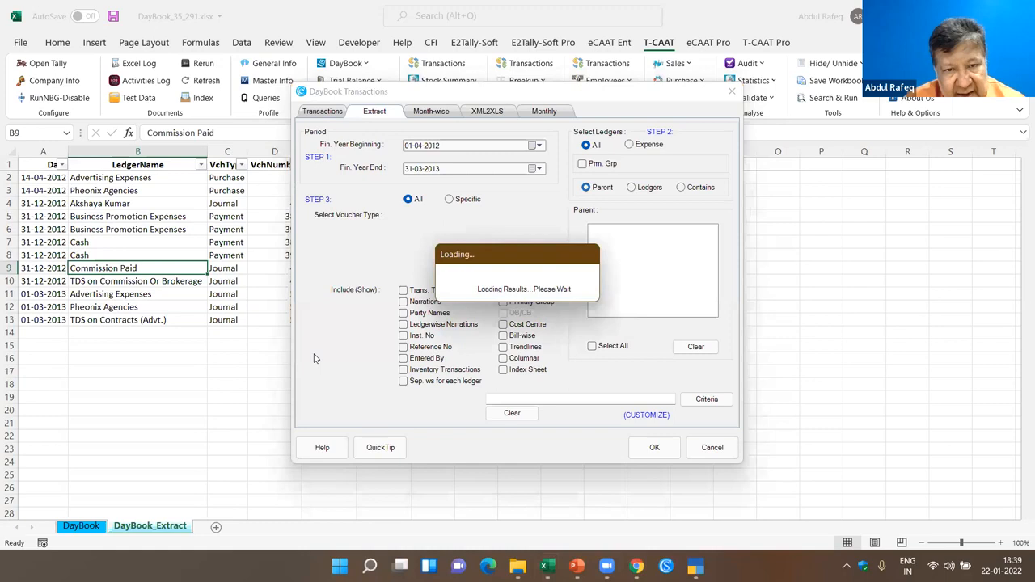
# Step: Extract all ledgers under the Direct Expenses parent group with a separate worksheet for each ledger and an index sheet
pyautogui.write('direct Expenses')
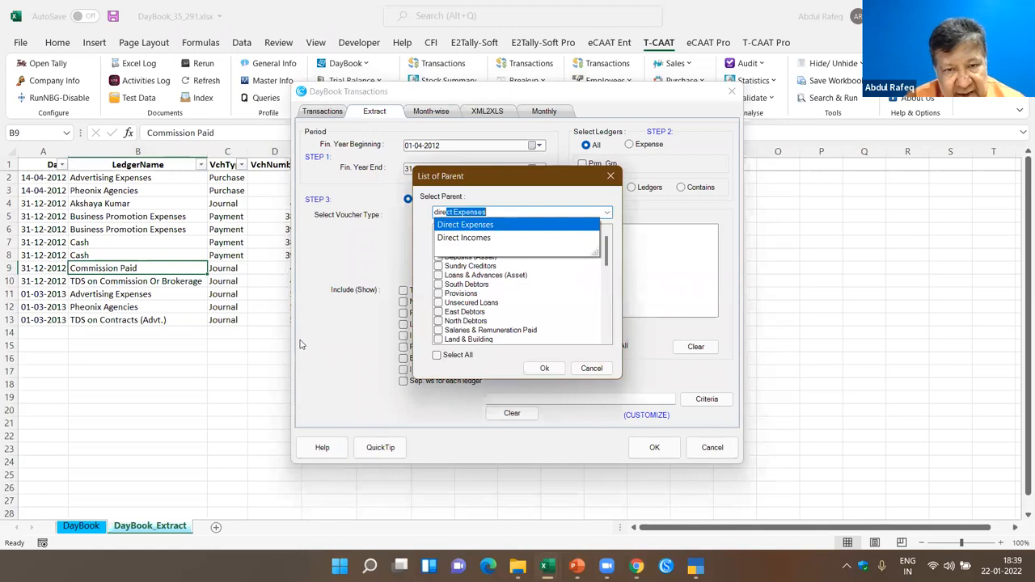
pyautogui.press('Return')
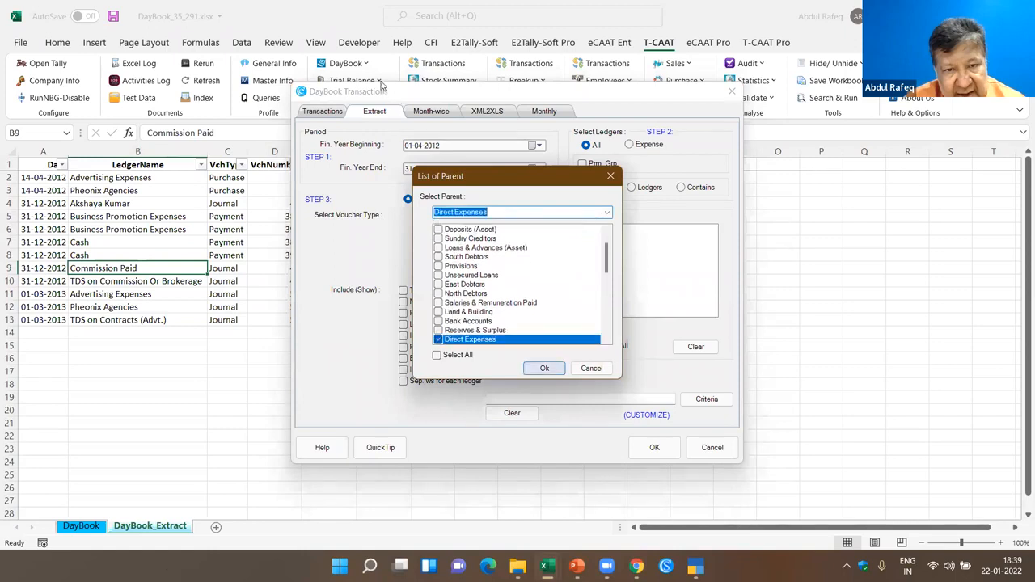
pyautogui.press('Return')
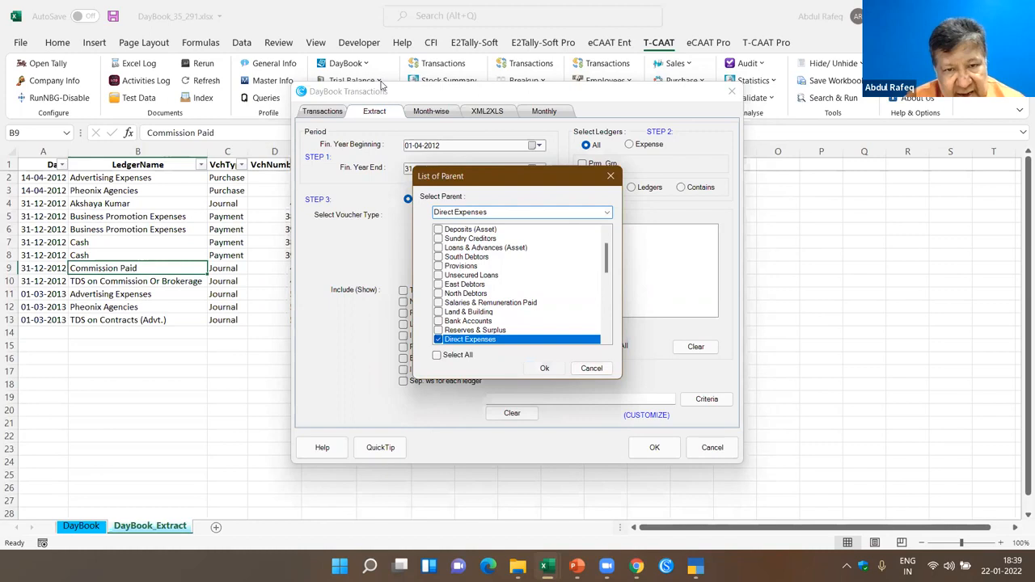
pyautogui.click(404, 381)
pyautogui.click(654, 448)
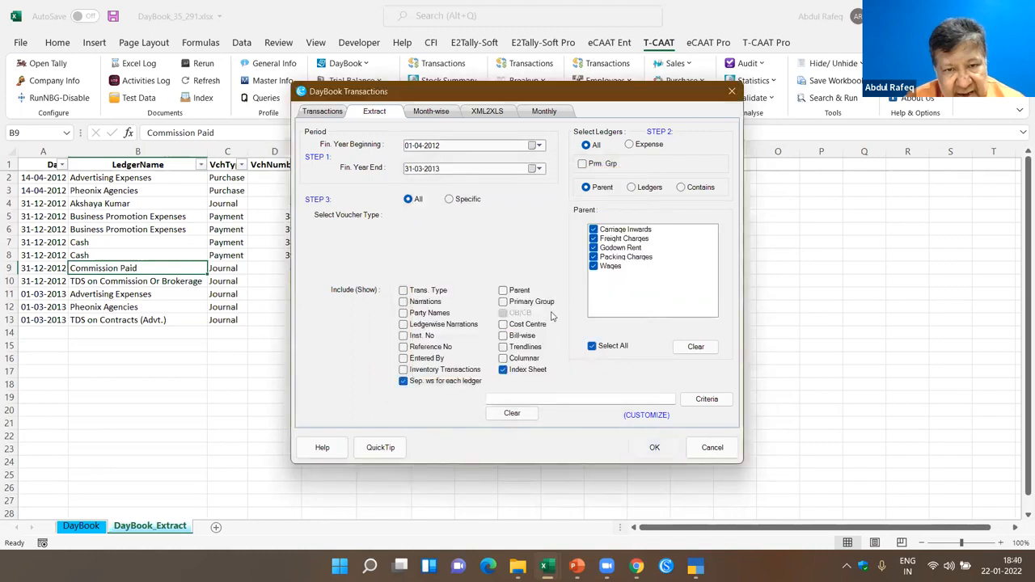
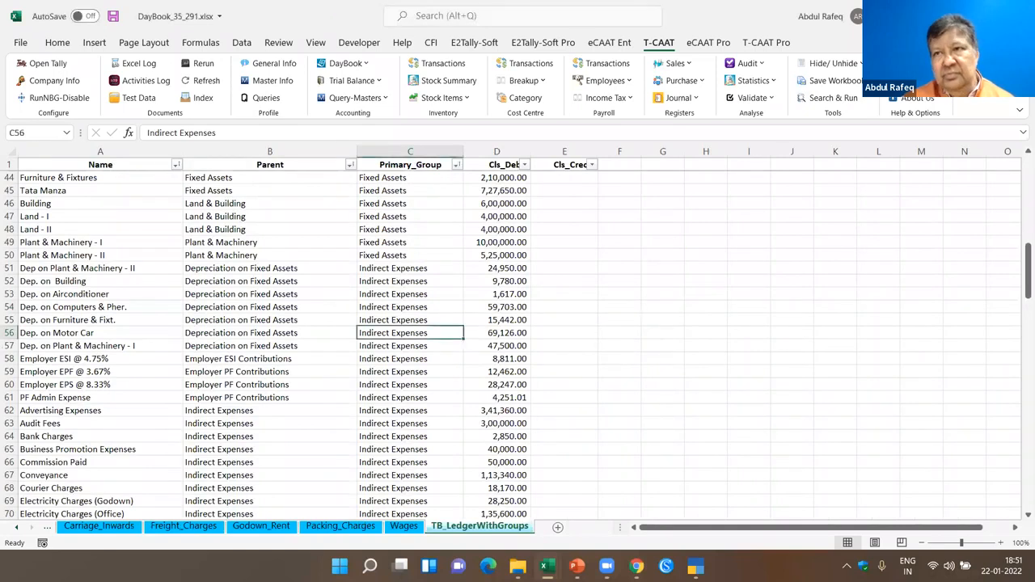
# Step: Close the DayBook_35_291, Book7_32_234 and Book6_31_171 workbooks without saving their changes
pyautogui.click(513, 311)
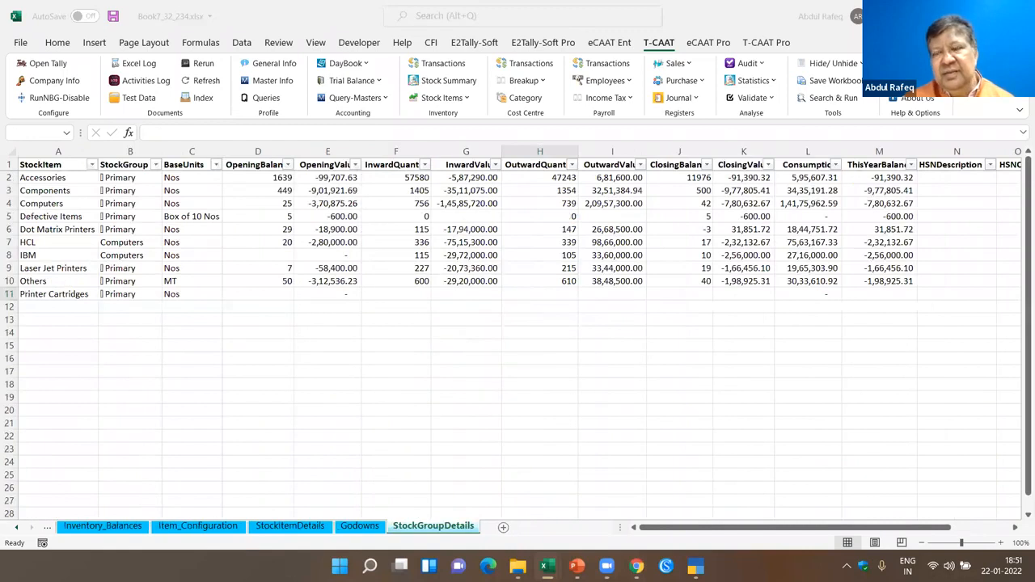
pyautogui.hotkey('ctrl', 'w')
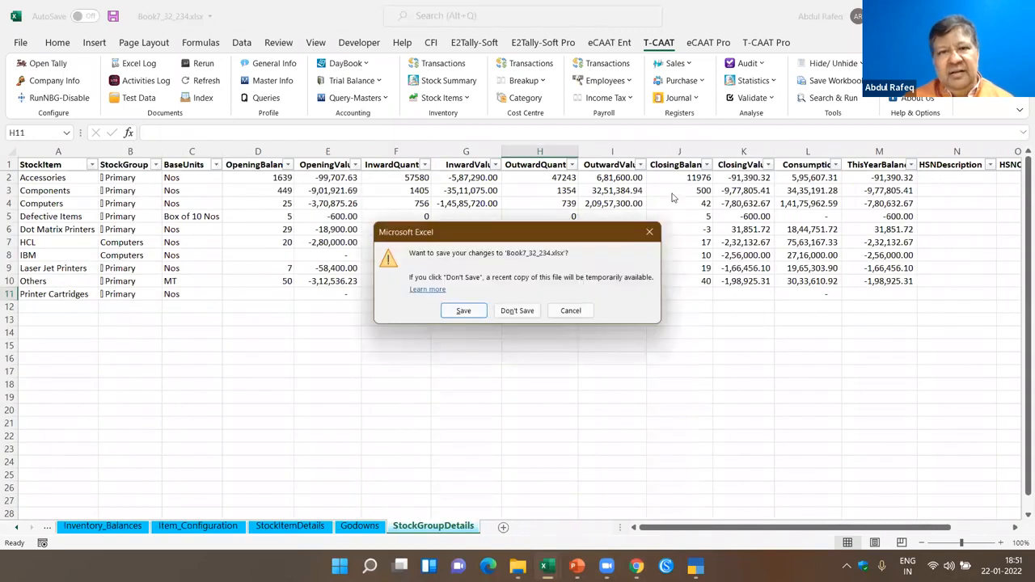
pyautogui.click(520, 310)
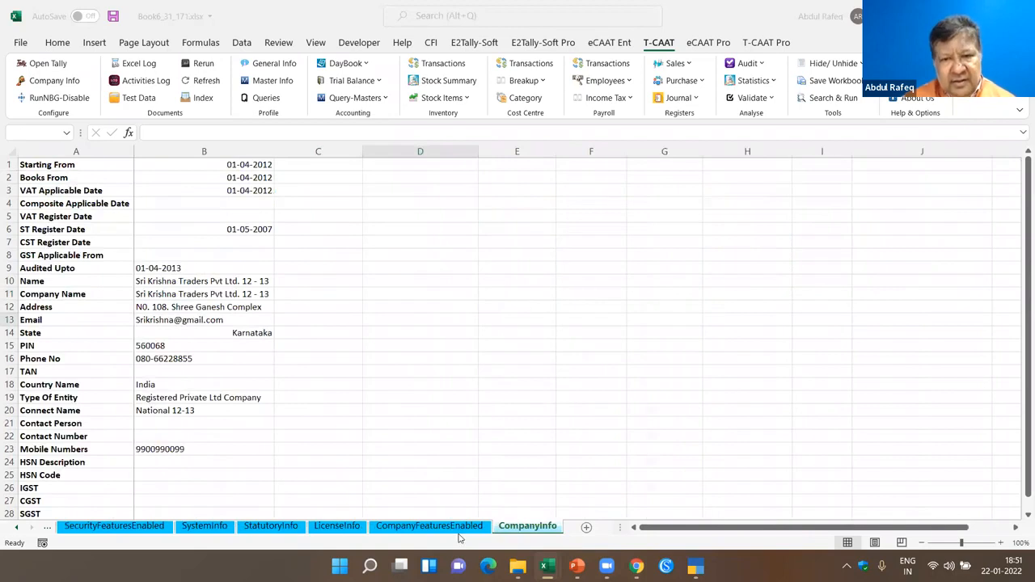
pyautogui.moveTo(548, 566)
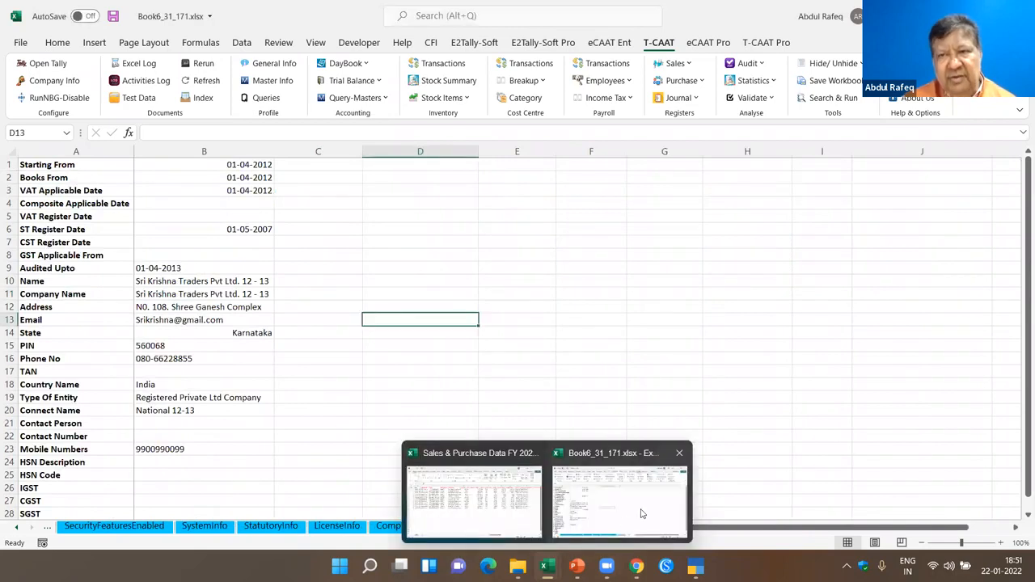
pyautogui.click(679, 452)
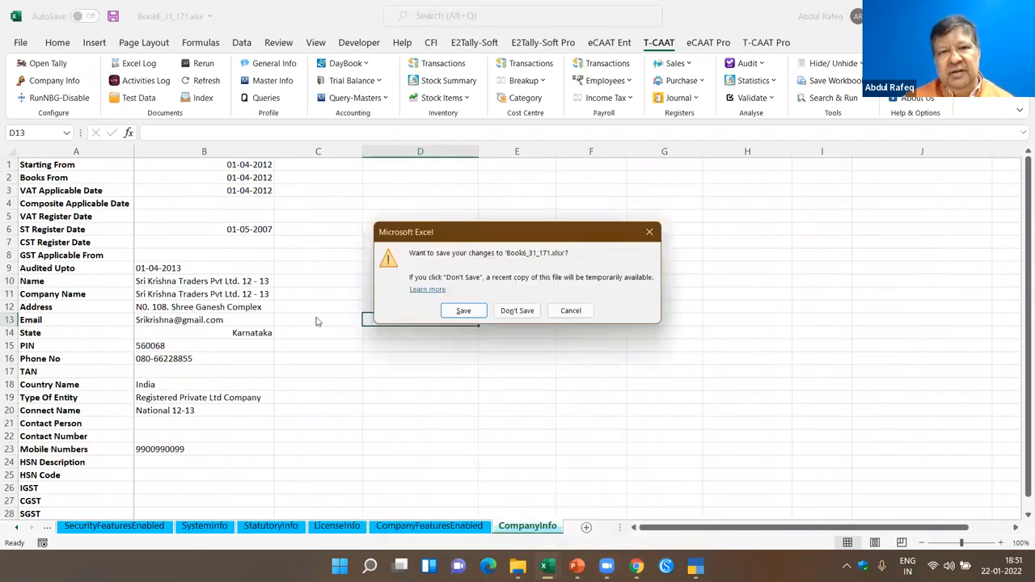
pyautogui.click(525, 308)
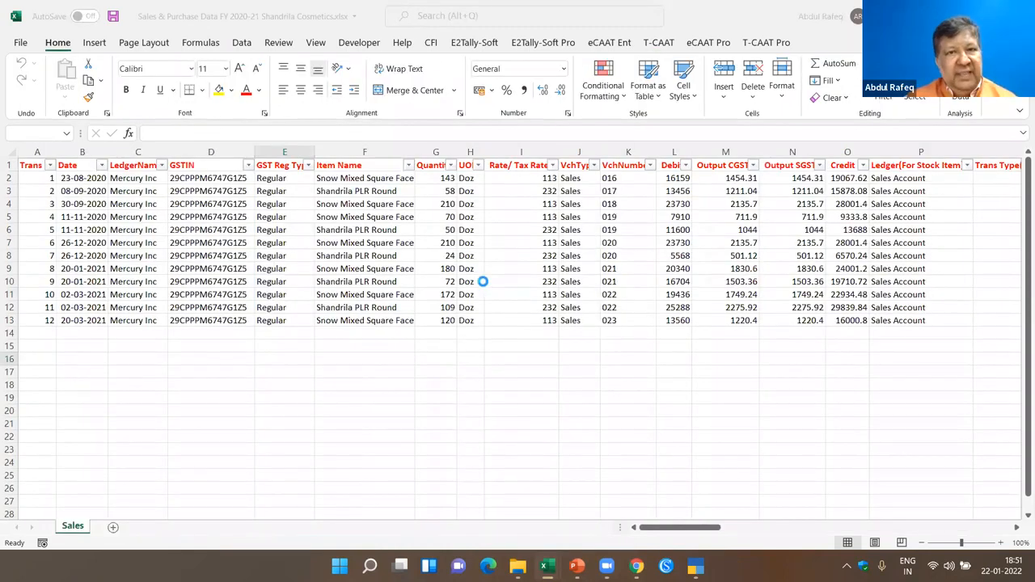
# Step: Examine the GSTIN, item name, voucher type and stock item ledger columns of the Sales sheet
pyautogui.click(407, 253)
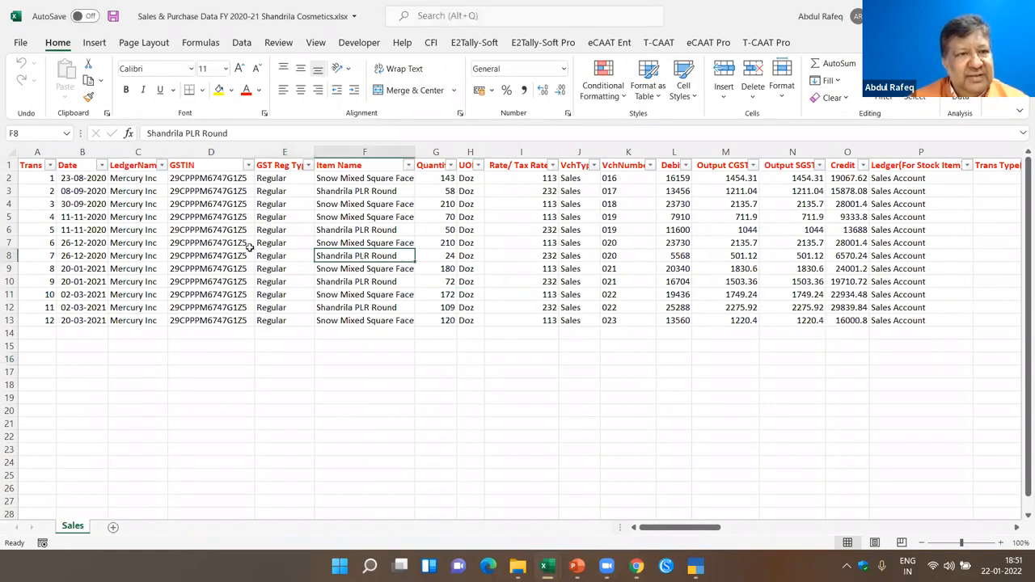
pyautogui.click(221, 241)
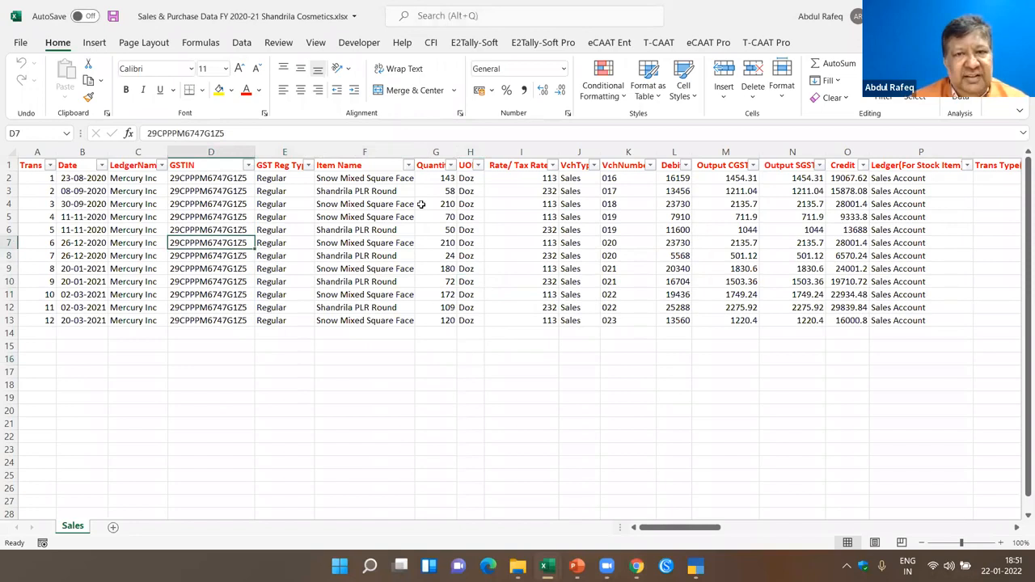
pyautogui.click(566, 204)
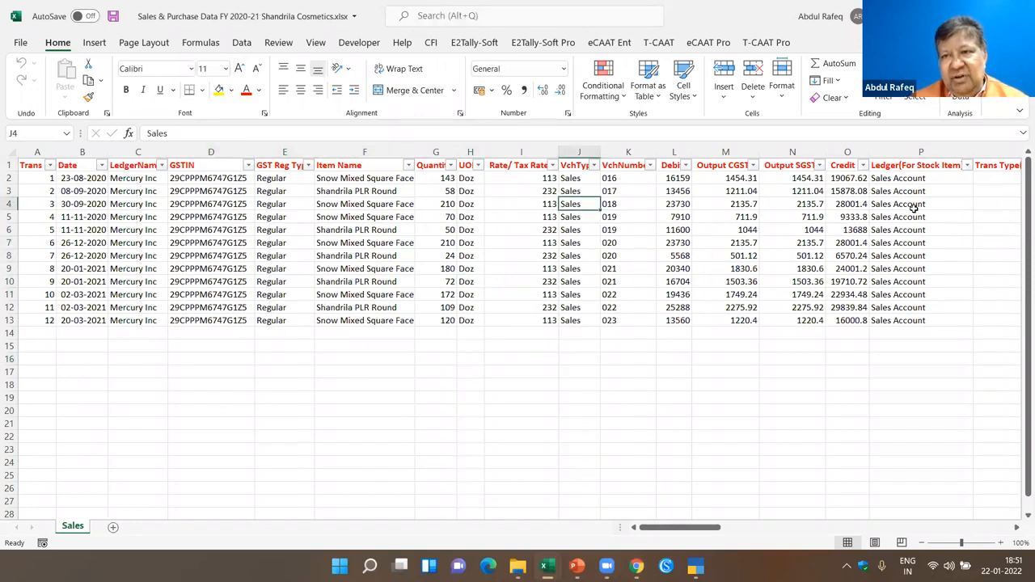
pyautogui.click(891, 220)
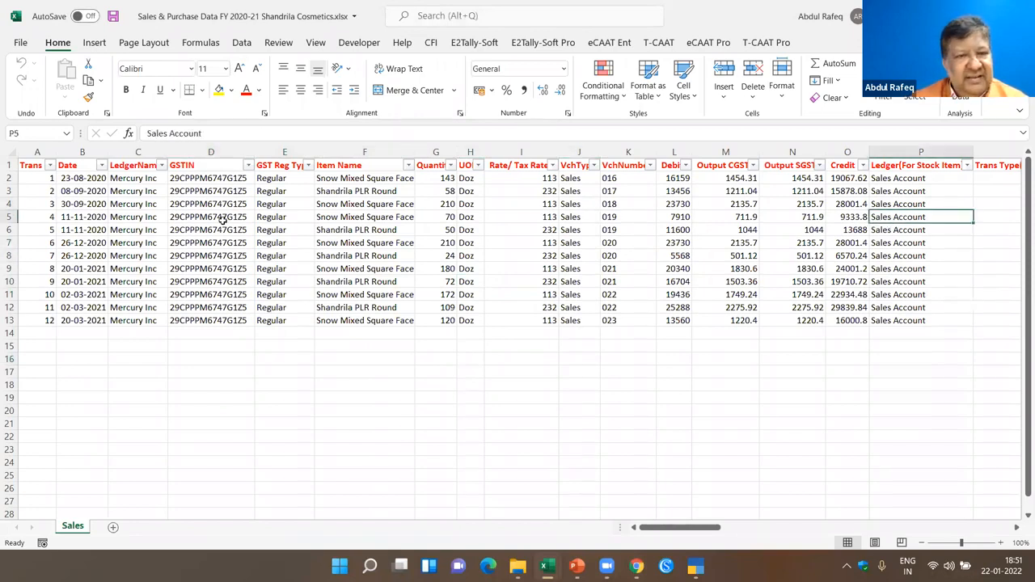
pyautogui.click(357, 268)
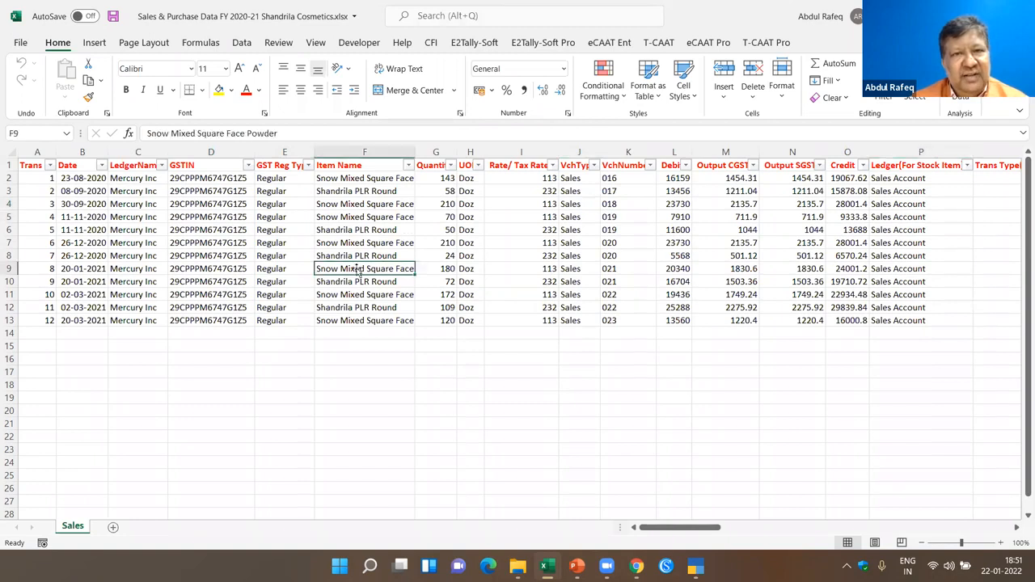
pyautogui.click(334, 191)
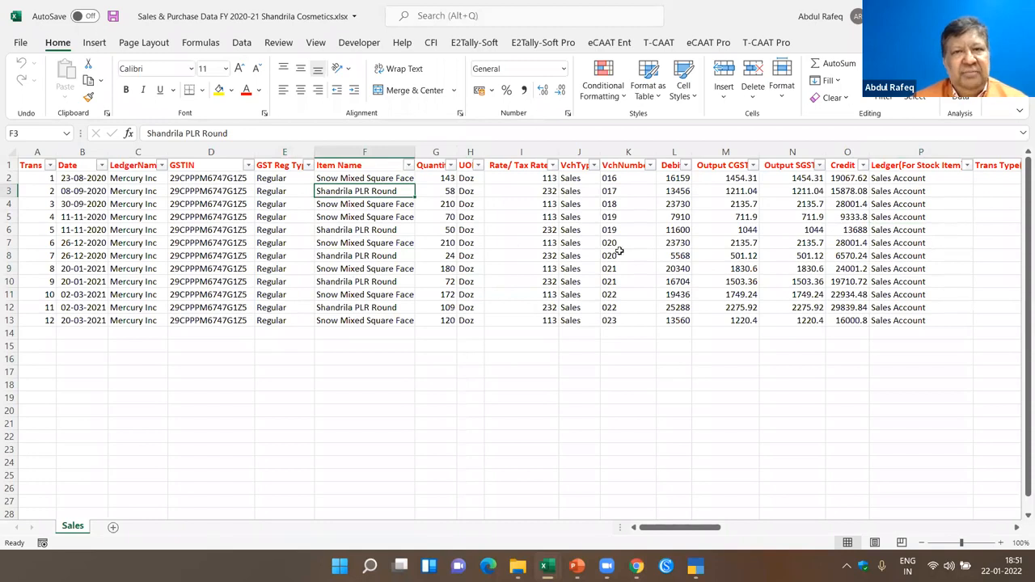
# Step: Display the E2Tally-Soft functions, check the TallyPrime window, and return to the item and ledger names in the sales data
pyautogui.click(493, 44)
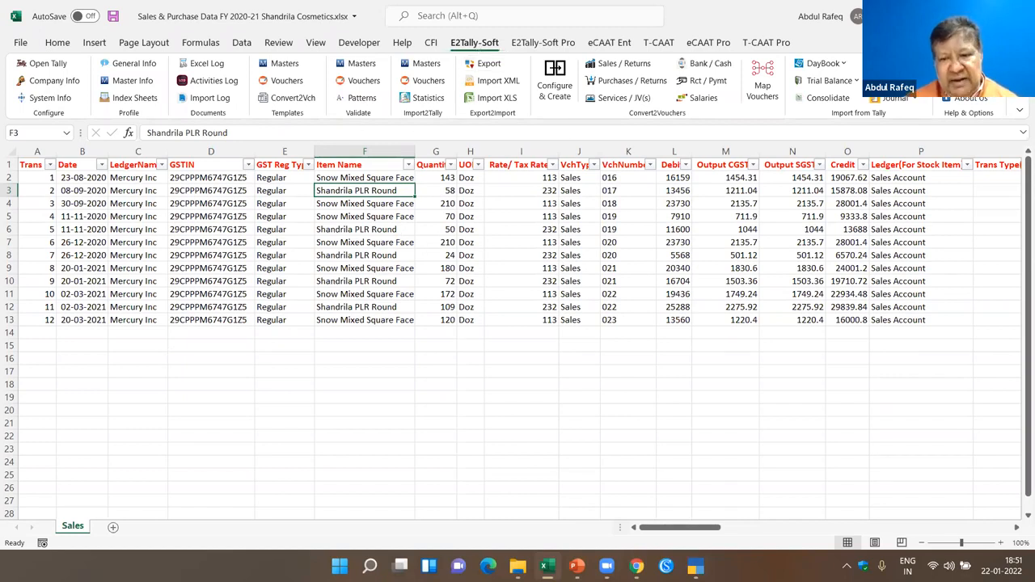
pyautogui.hotkey('alt', 'Tab')
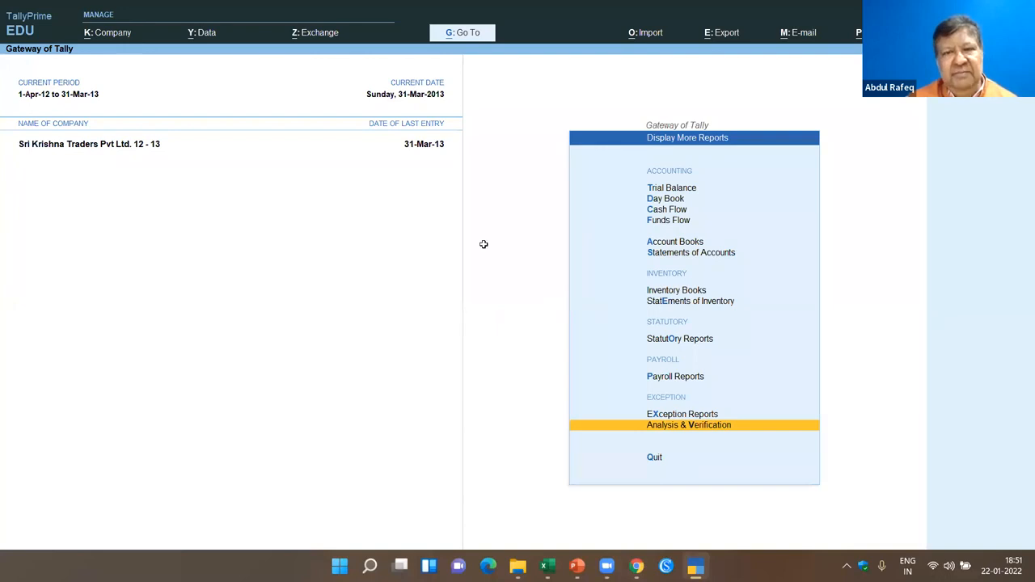
pyautogui.hotkey('alt', 'Tab')
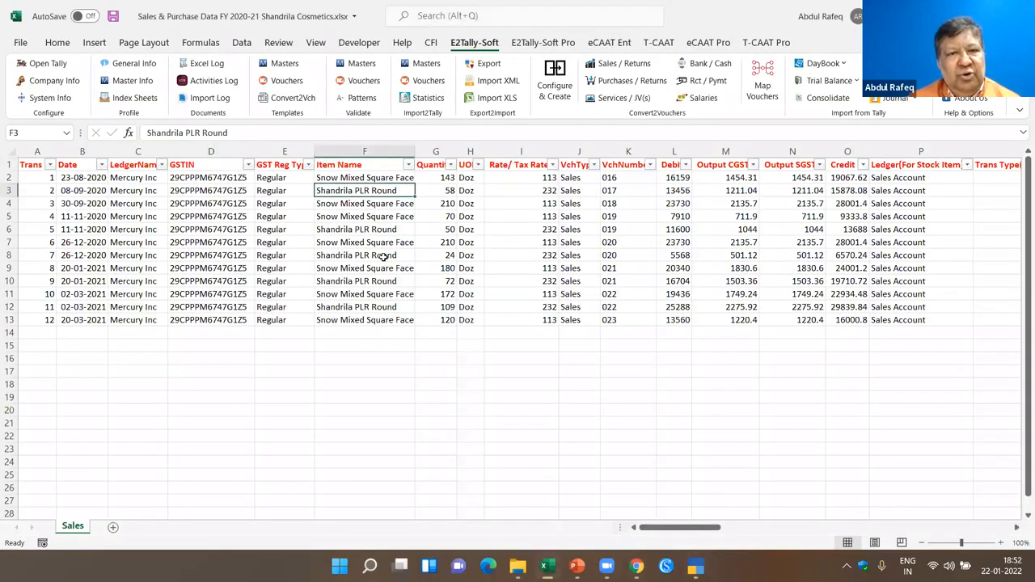
pyautogui.click(343, 240)
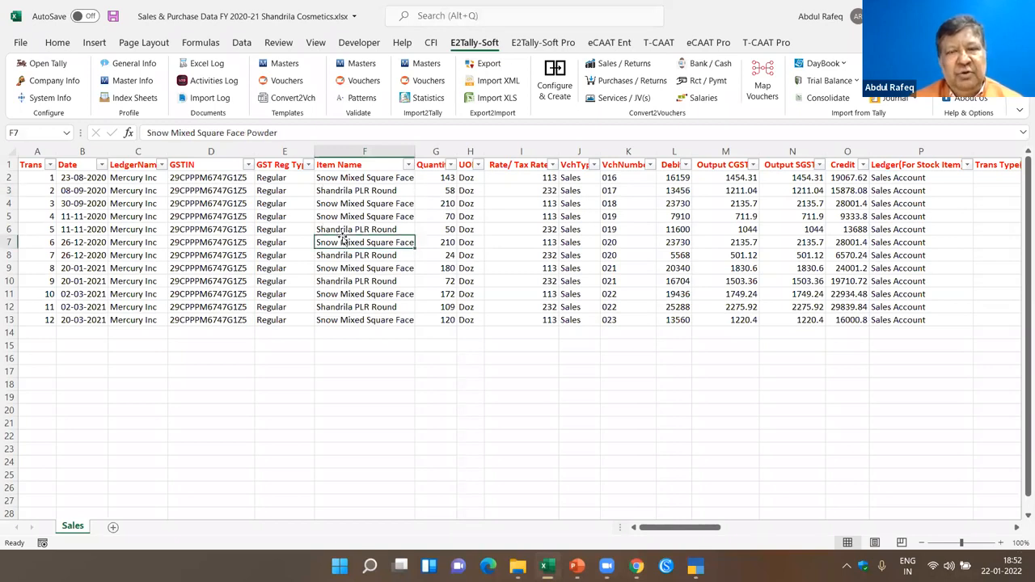
pyautogui.click(383, 214)
pyautogui.click(157, 219)
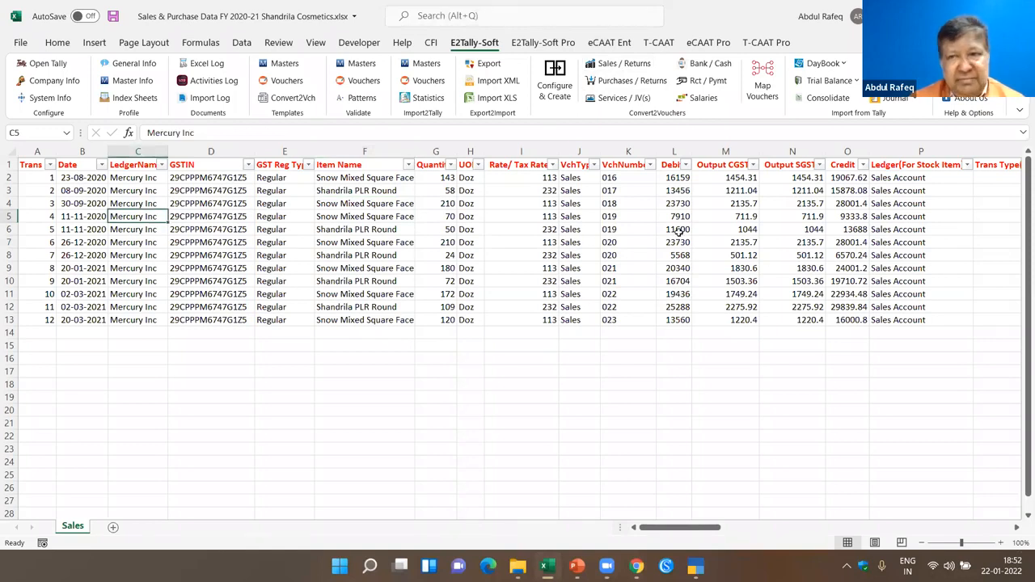
# Step: Try to convert the sales data with E2Tally-Soft's Sales / Returns function and look for its window among the open programs
pyautogui.click(628, 68)
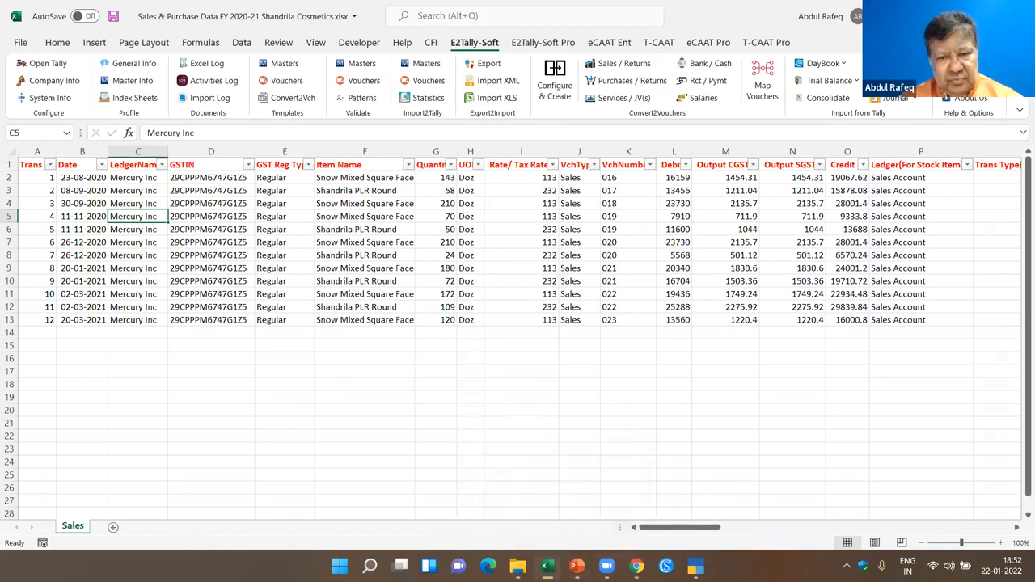
pyautogui.hotkey('alt', 'Tab')
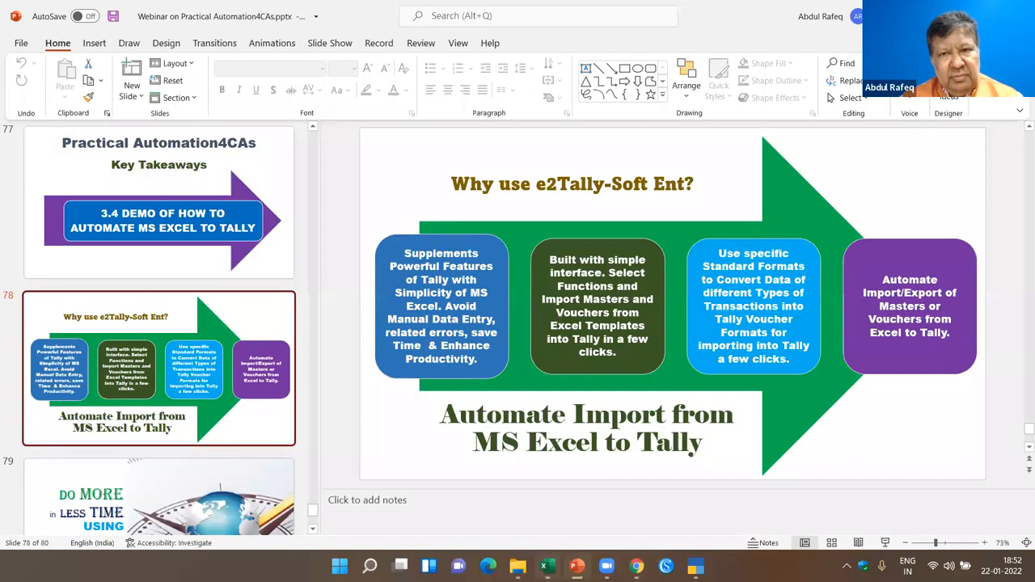
pyautogui.hotkey('alt', 'Tab')
pyautogui.hotkey('alt', 'Tab')
pyautogui.hotkey('alt', 'Tab')
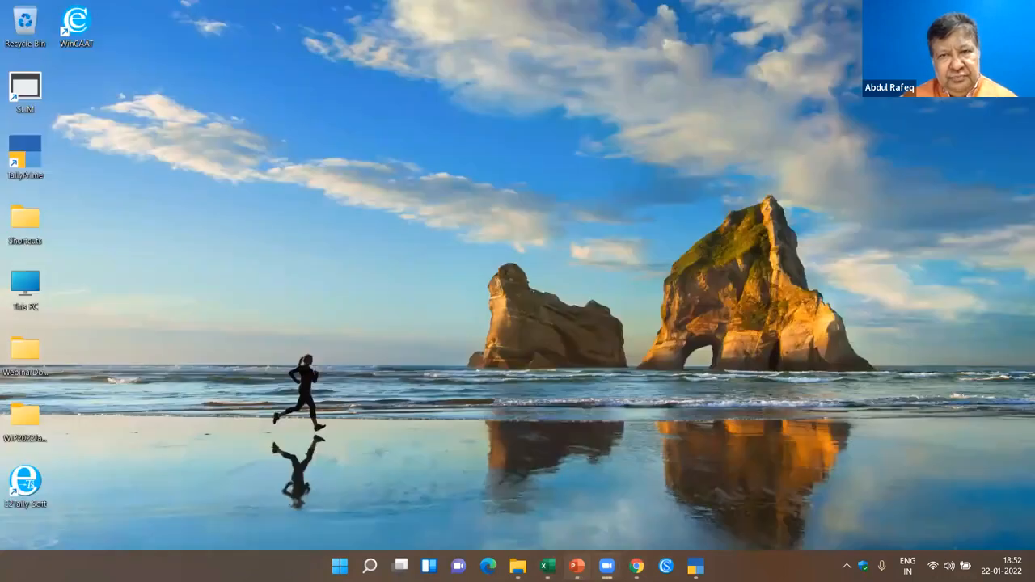
pyautogui.click(548, 566)
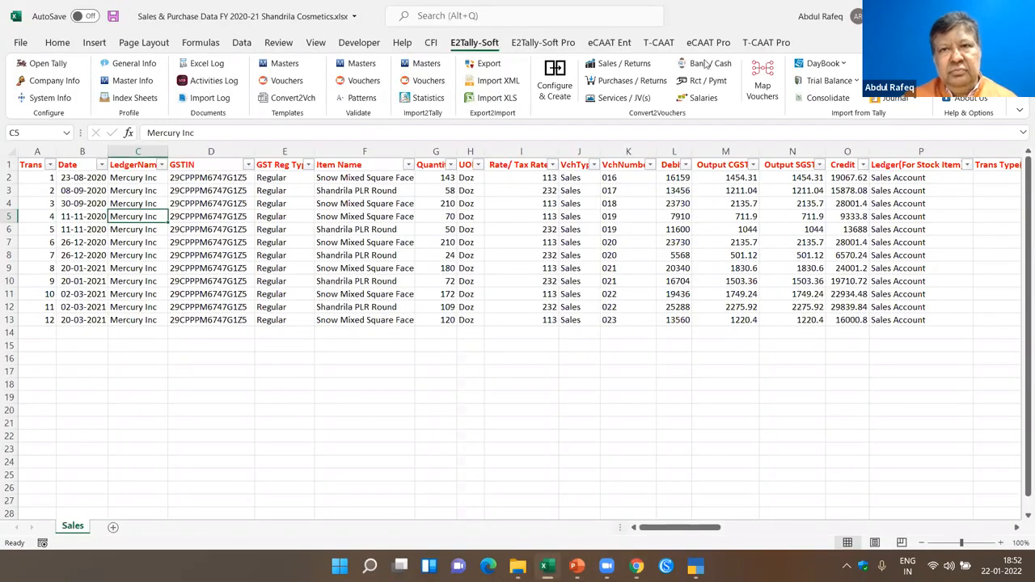
pyautogui.click(622, 47)
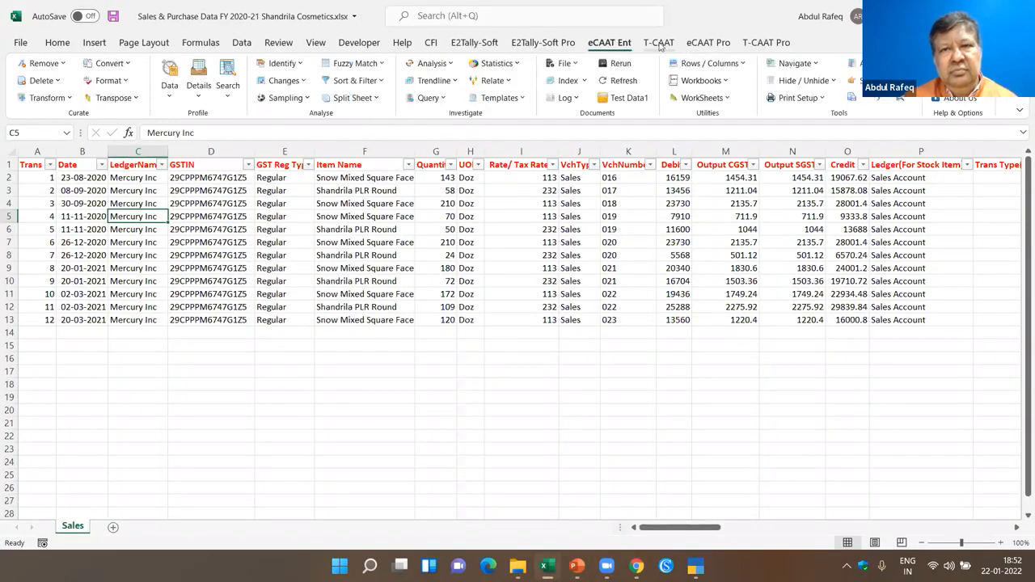
pyautogui.click(658, 42)
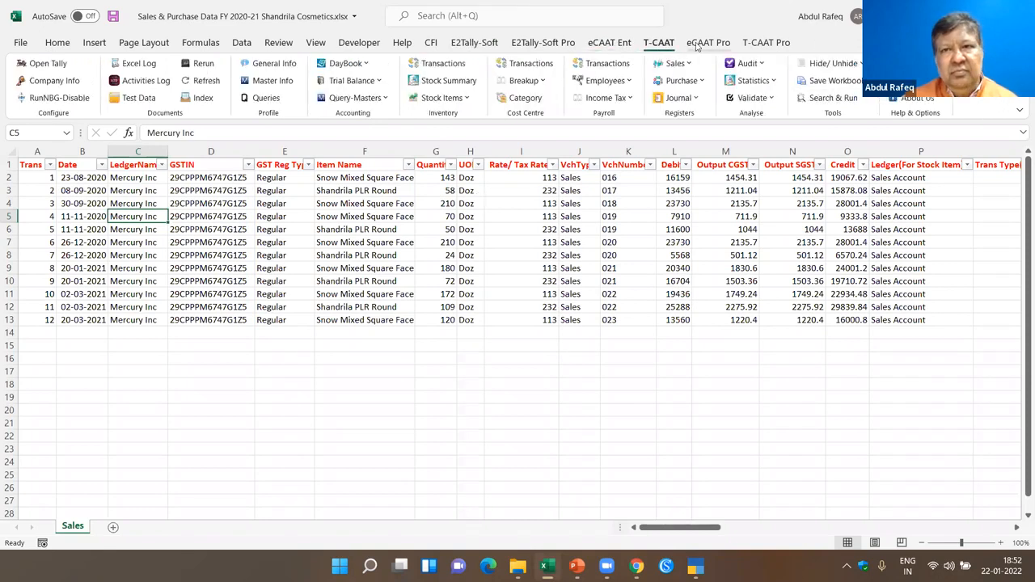
pyautogui.click(531, 45)
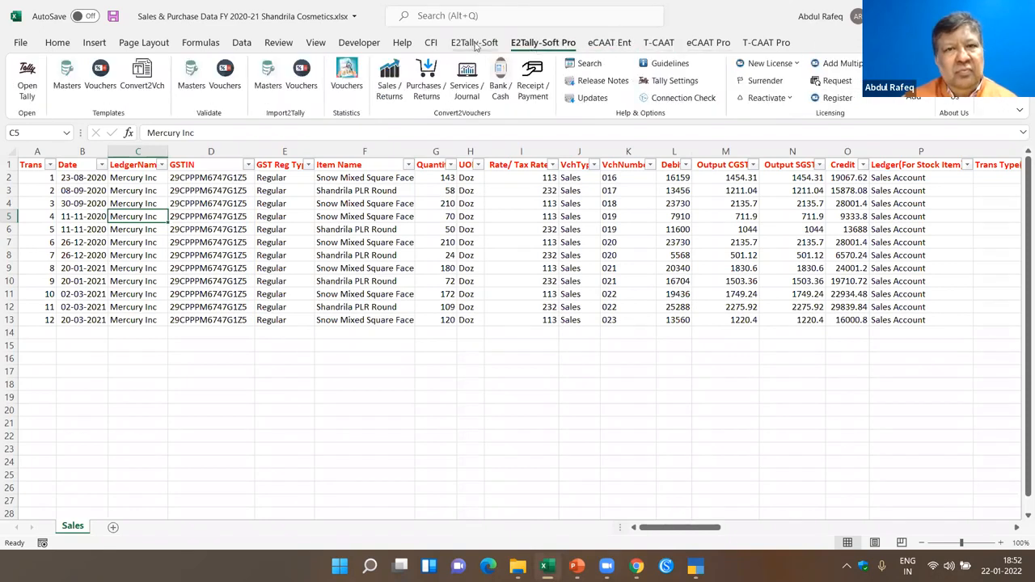
pyautogui.click(473, 42)
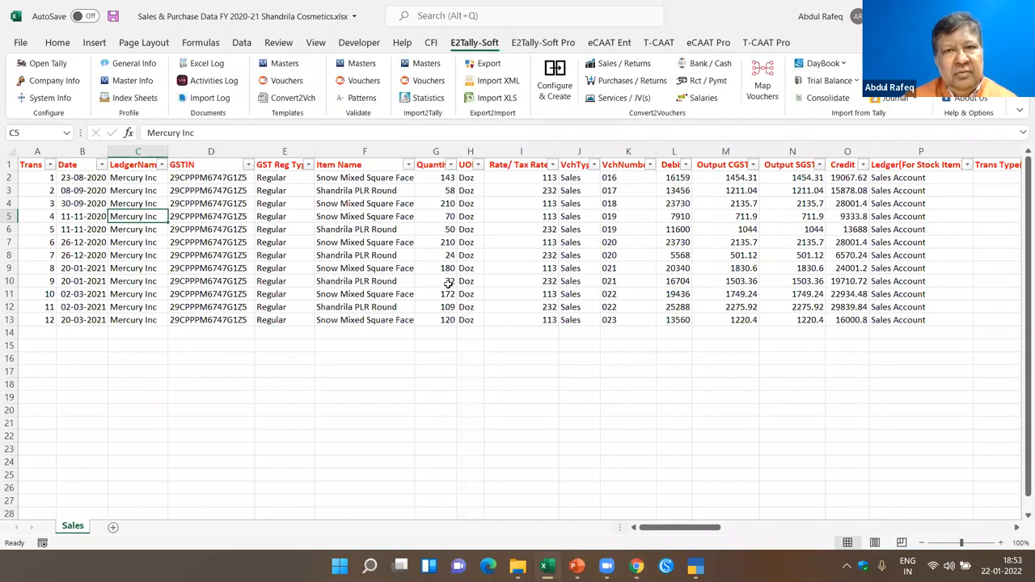
# Step: End the print driver host process running under Excel in Task Manager and check the remaining background processes
pyautogui.moveTo(548, 566)
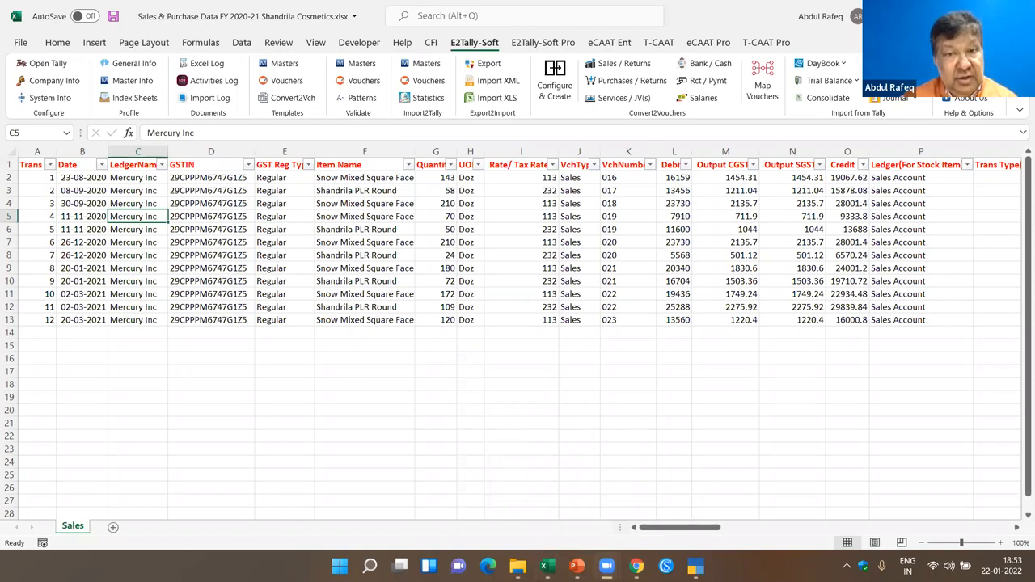
pyautogui.hotkey('ctrl', 'shift', 'Escape')
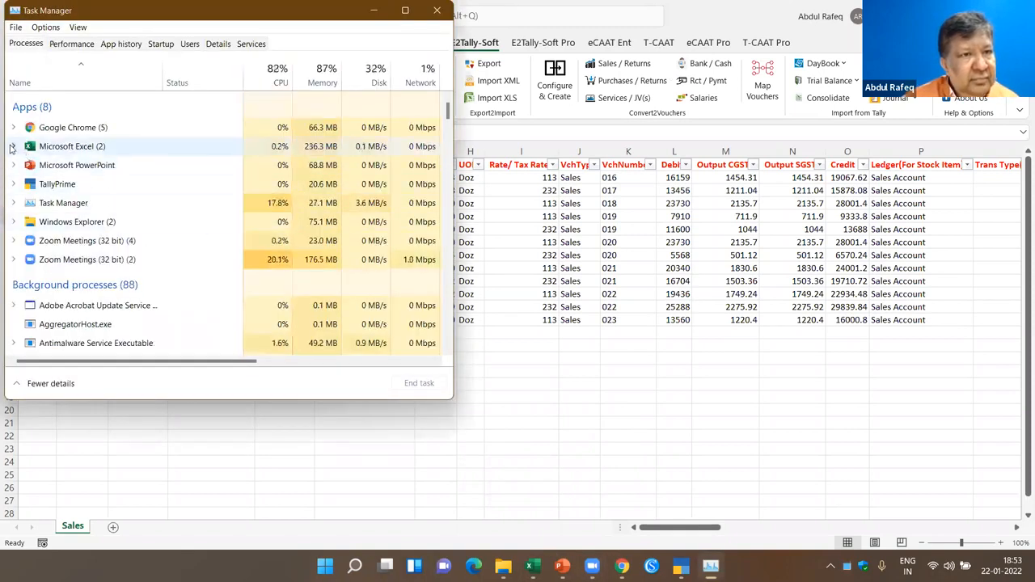
pyautogui.click(12, 146)
pyautogui.click(89, 178)
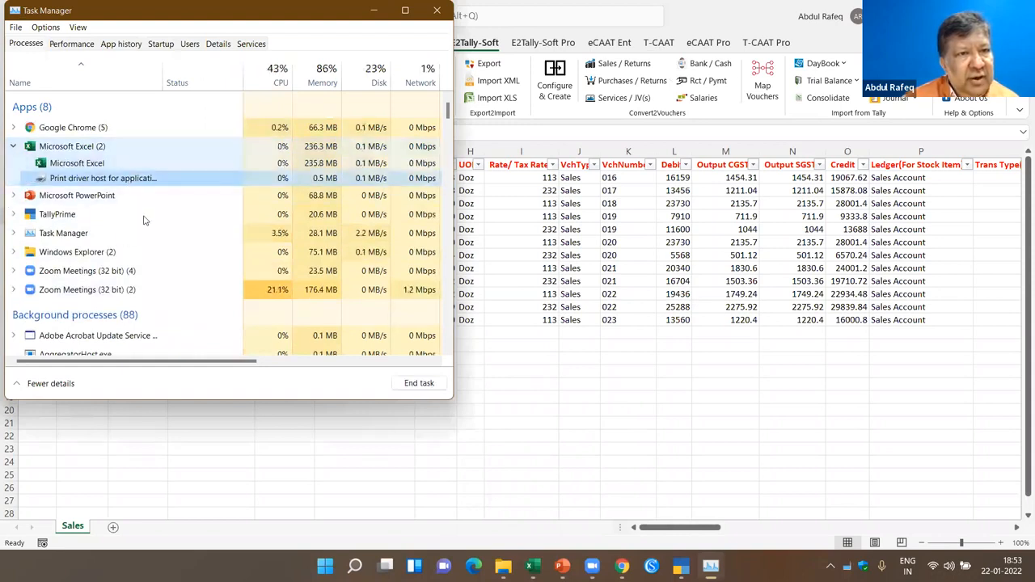
pyautogui.click(420, 383)
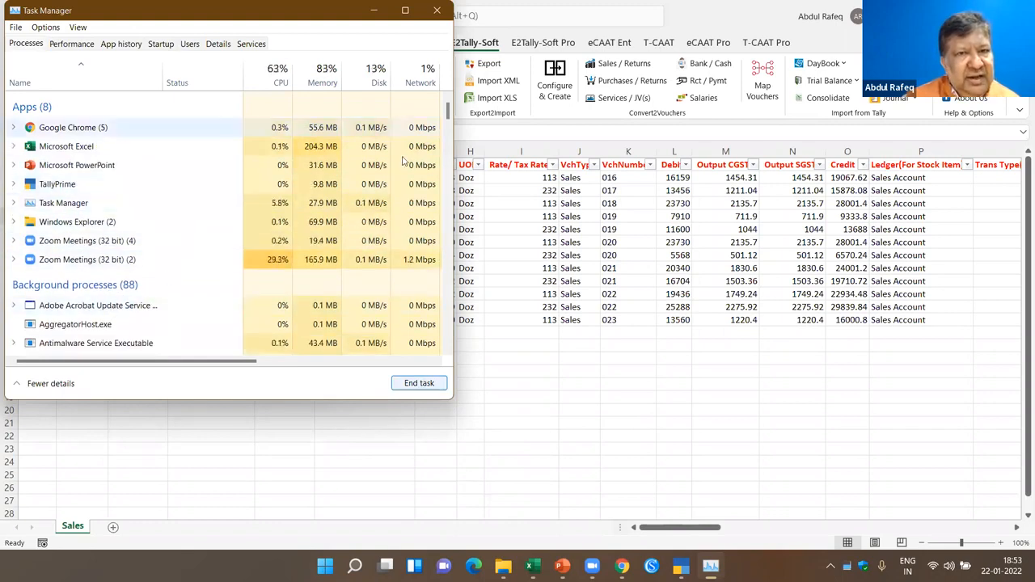
pyautogui.scroll(-10, 444, 129)
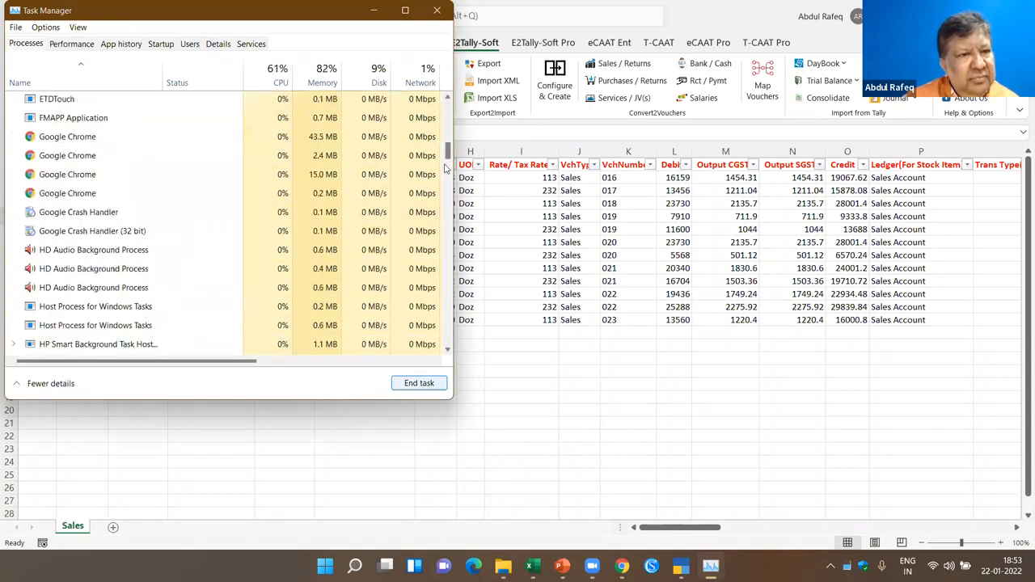
pyautogui.scroll(-10, 444, 188)
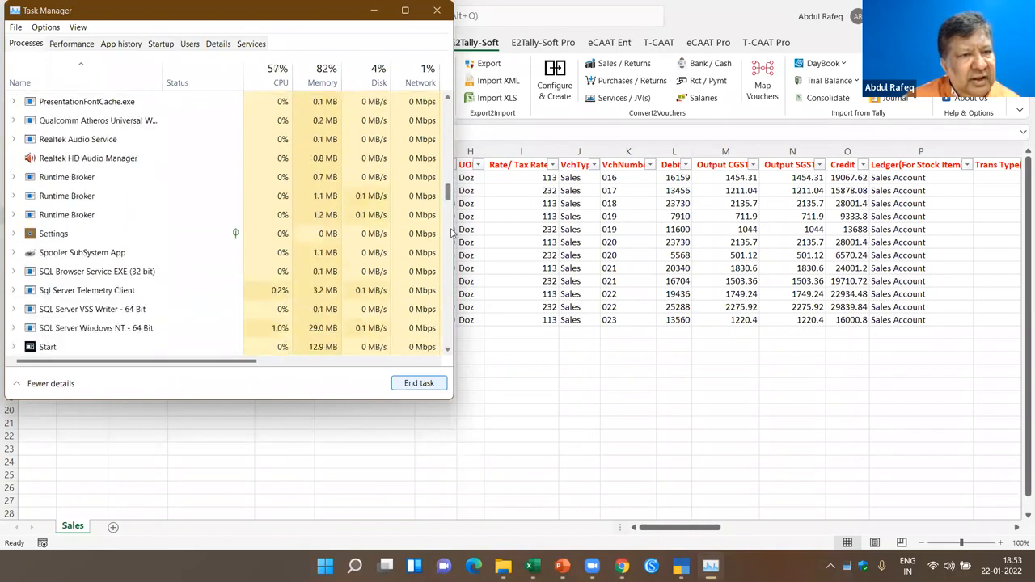
pyautogui.moveTo(453, 243); pyautogui.dragTo(437, 113)
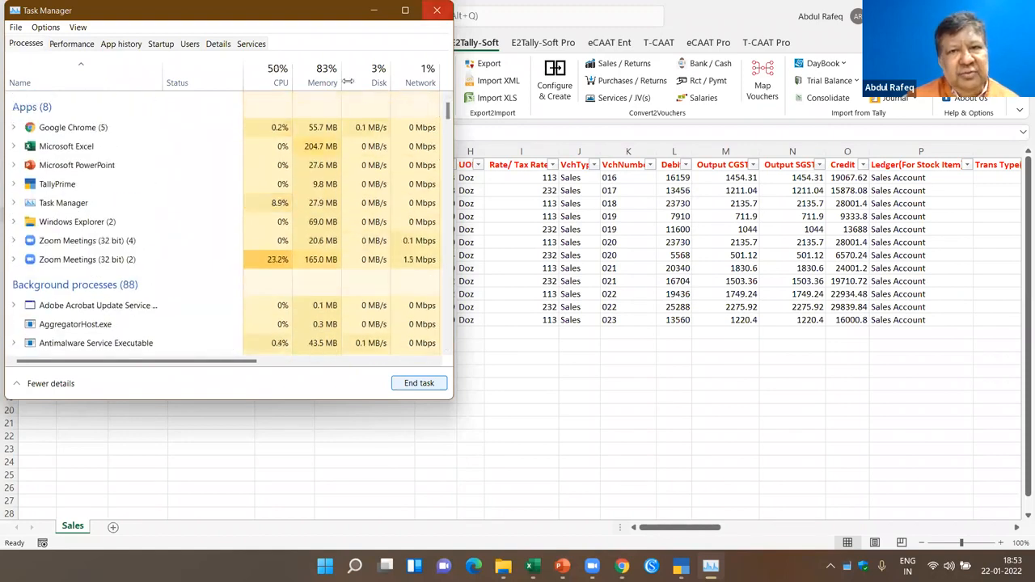
pyautogui.click(436, 11)
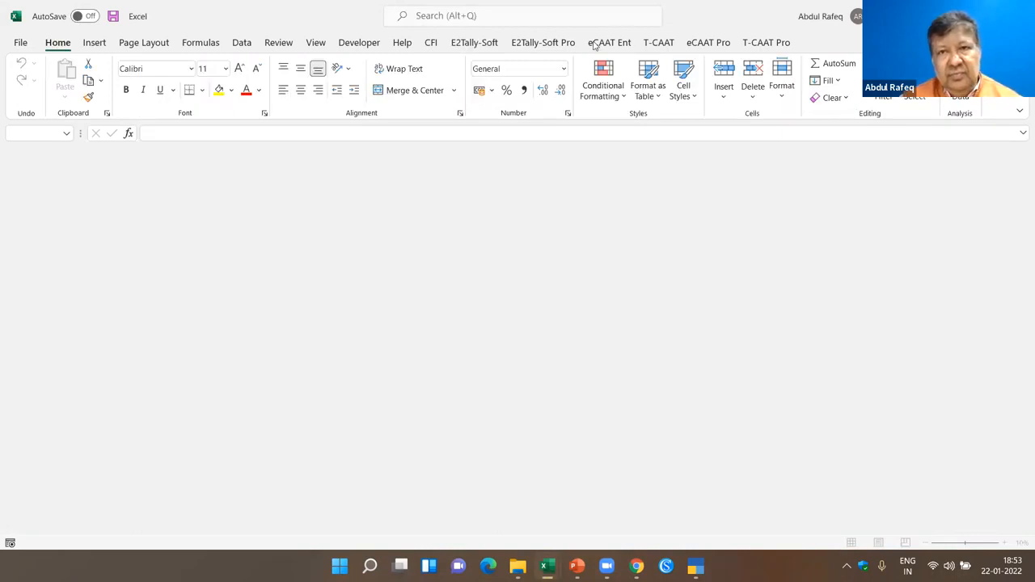
# Step: Return from the empty Excel window to the Sales & Purchase Data FY 2020-21 Shandrila Cosmetics workbook
pyautogui.click(471, 45)
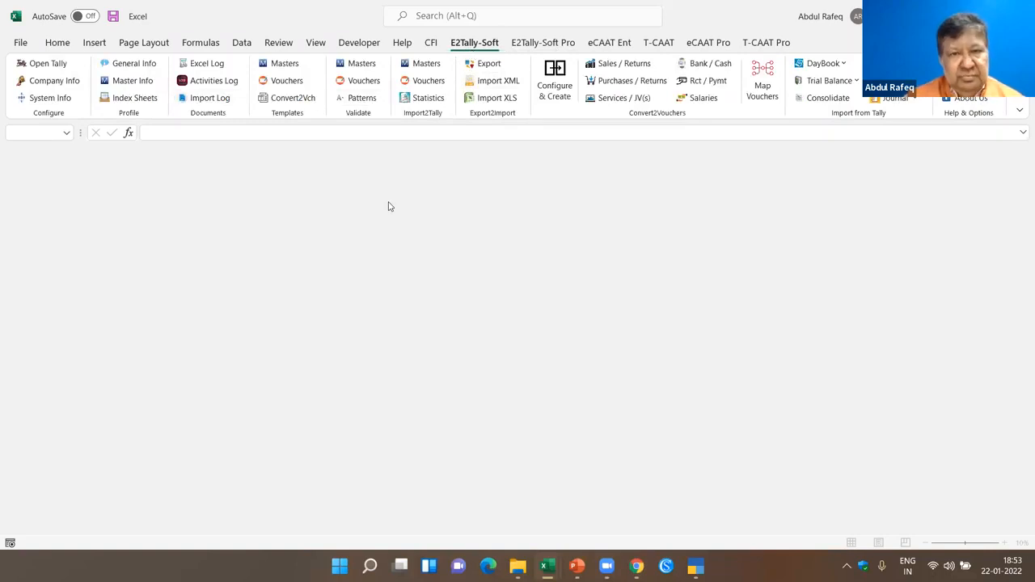
pyautogui.hotkey('ctrl', 'o')
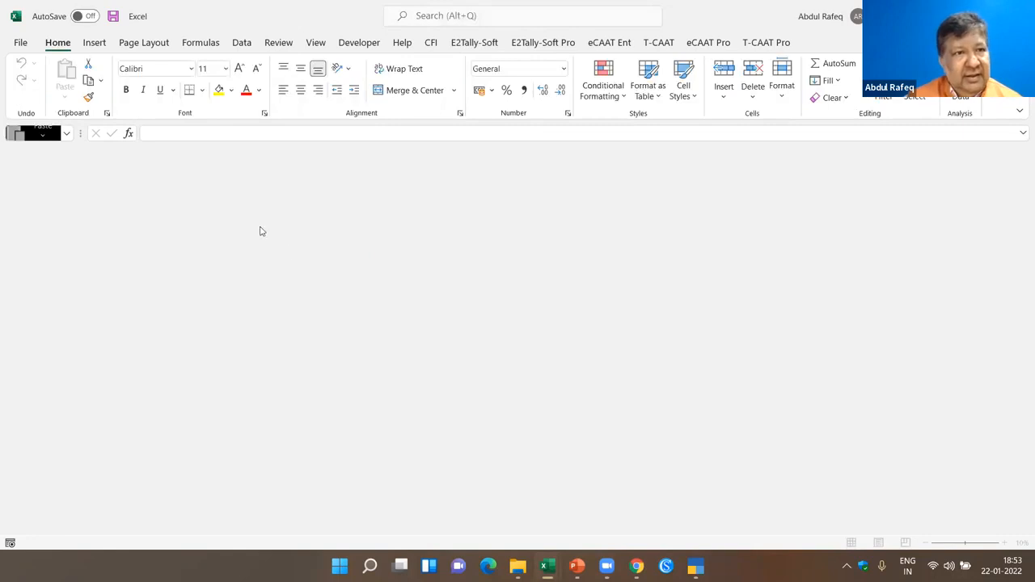
pyautogui.click(68, 135)
pyautogui.click(68, 136)
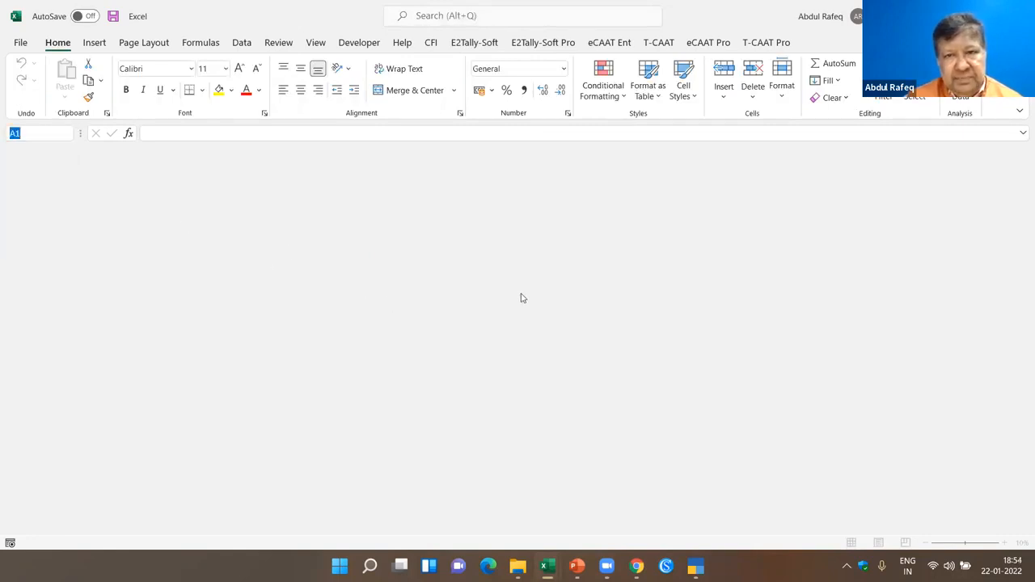
pyautogui.click(547, 566)
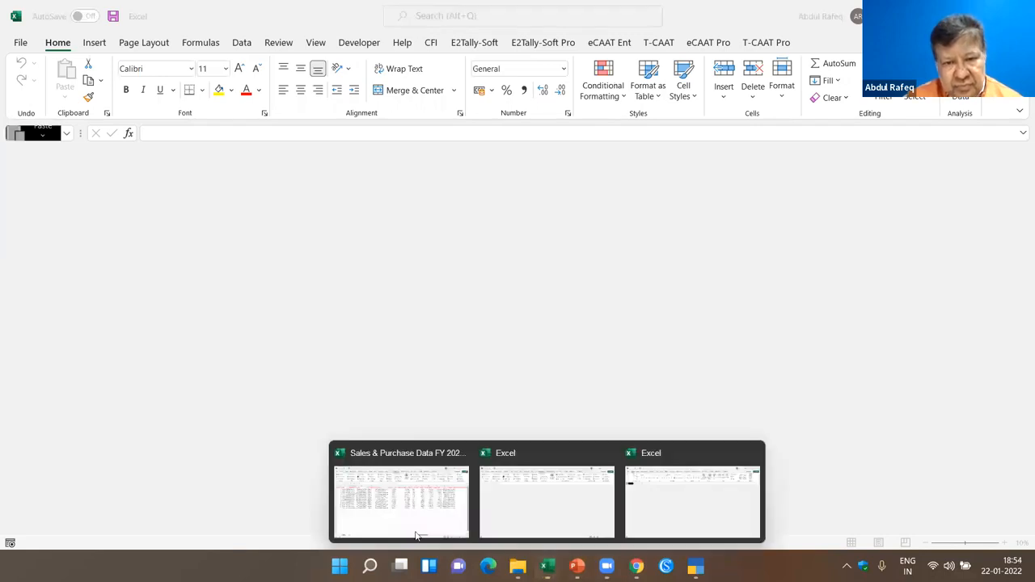
pyautogui.click(375, 506)
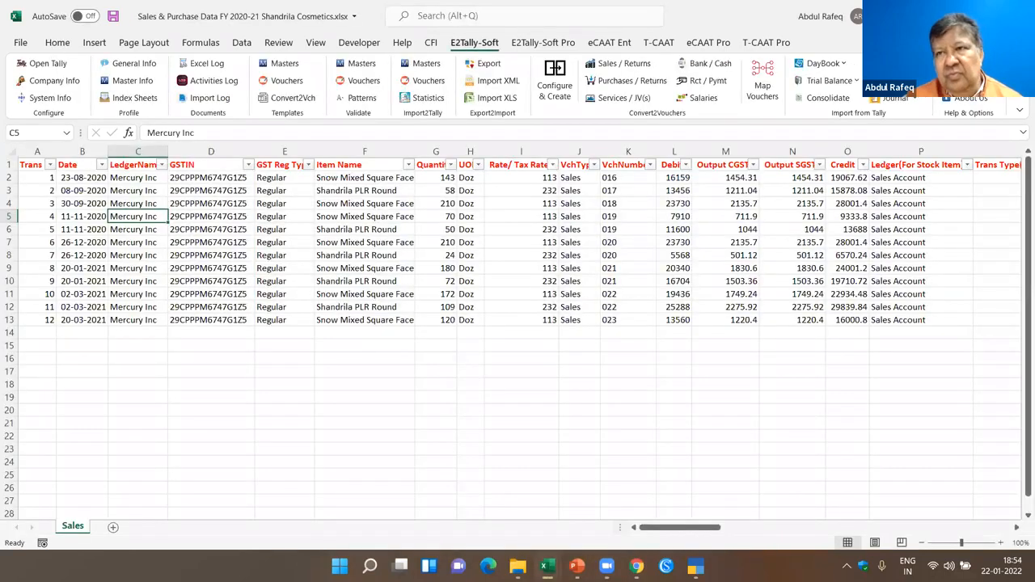
# Step: Open a blank workbook and bring up the E2Tally-Soft functions in a blank sheet
pyautogui.hotkey('ctrl', 'n')
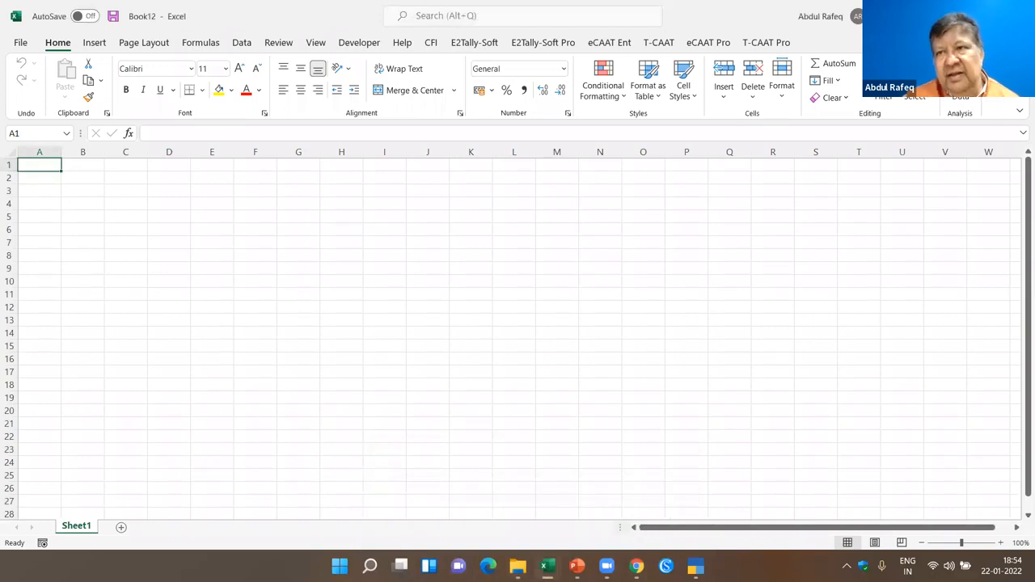
pyautogui.click(1016, 16)
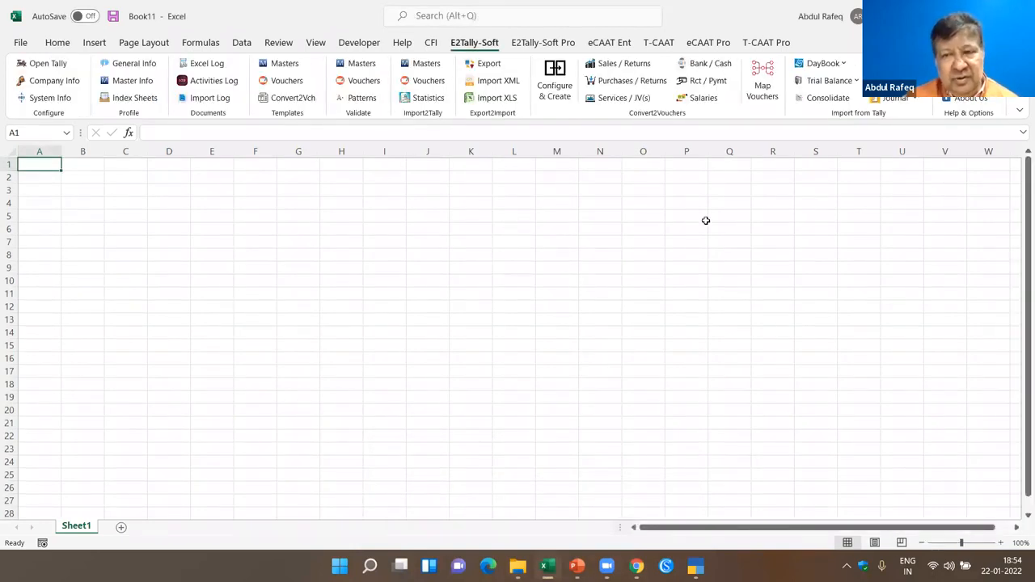
pyautogui.click(481, 305)
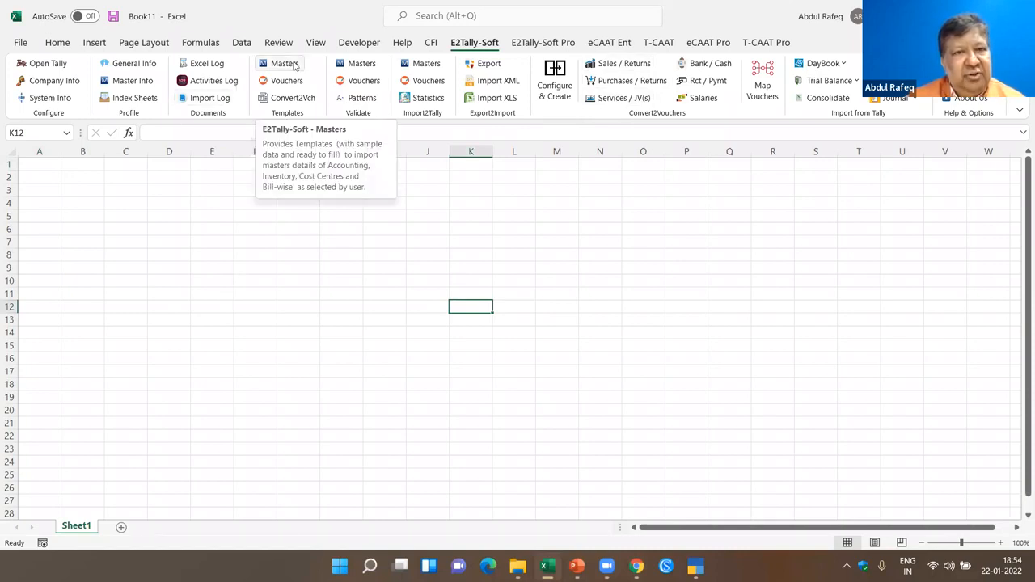
# Step: Switch to TallyPrime and start creating a company named TESTDEMO
pyautogui.moveTo(695, 566)
pyautogui.click(635, 498)
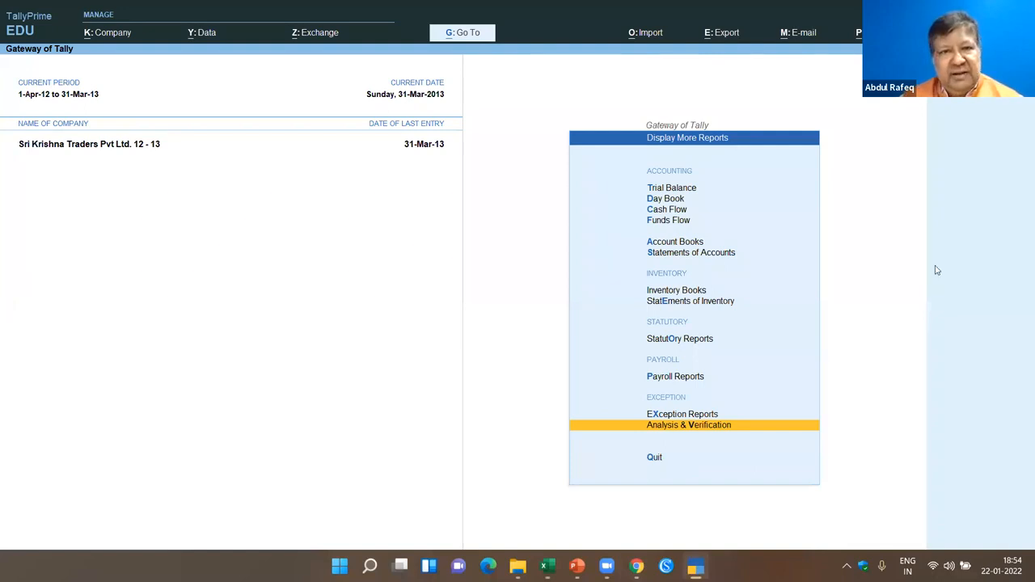
pyautogui.press('F3')
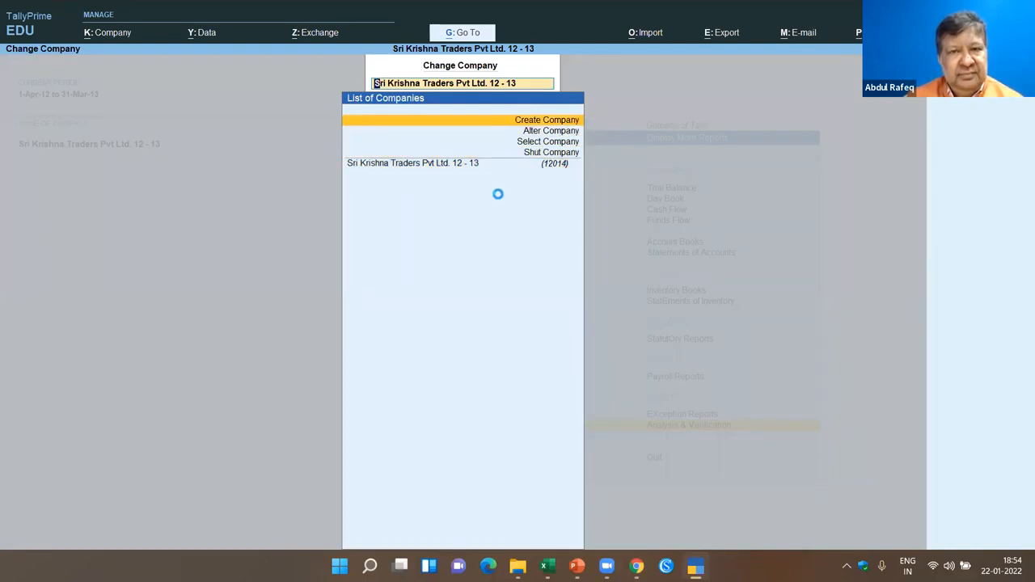
pyautogui.press('Return')
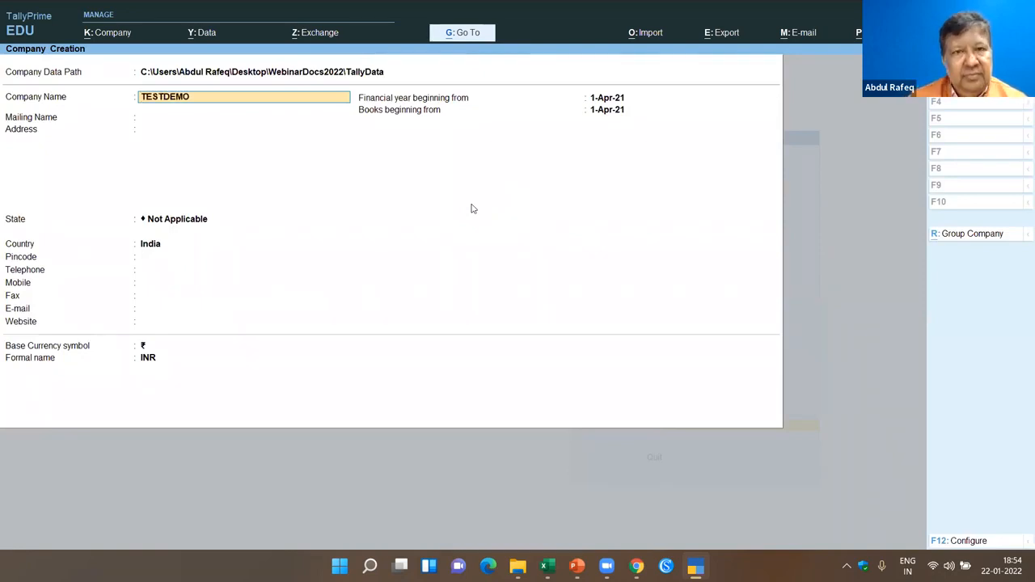
# Step: Set TESTDEMO's financial year and books to begin from 1-Apr-20, and save the company with its default features
pyautogui.click(599, 99)
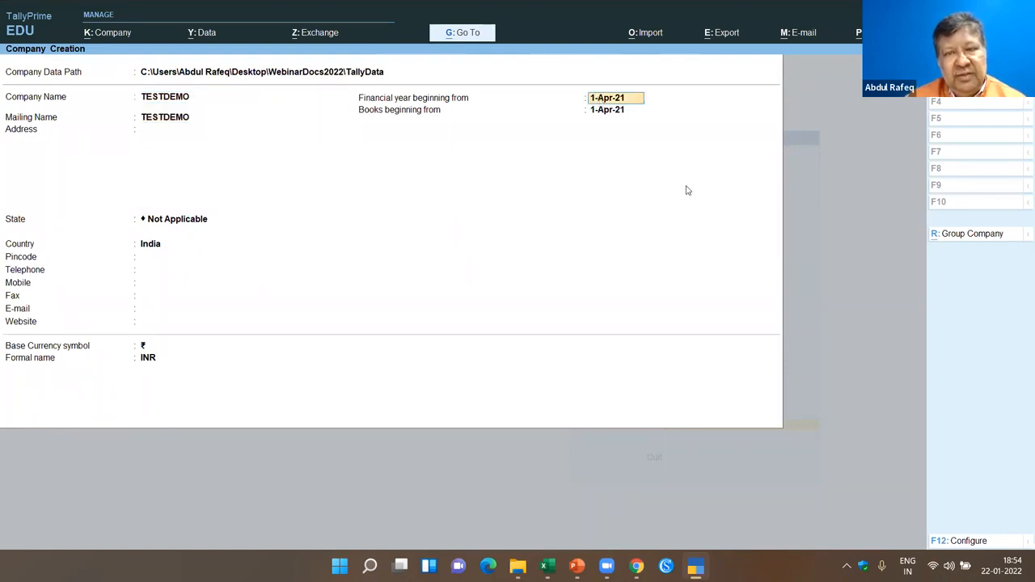
pyautogui.write('1APR')
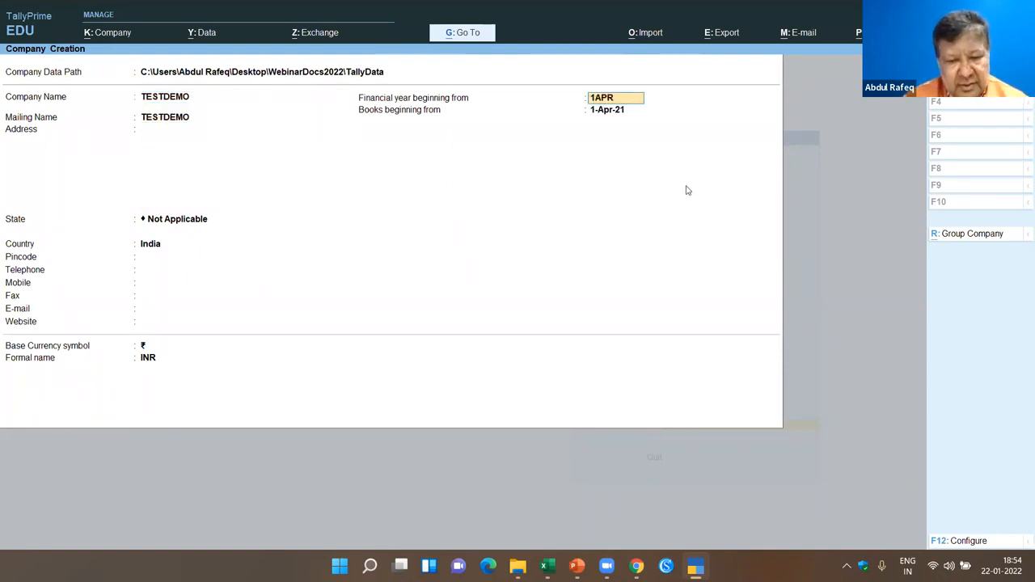
pyautogui.press('Return')
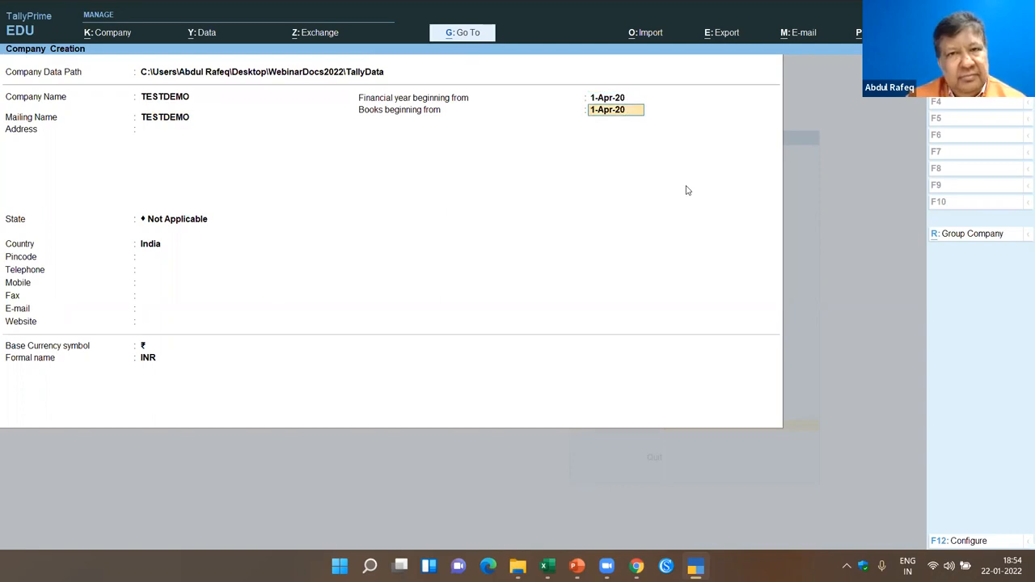
pyautogui.press('Return')
pyautogui.hotkey('ctrl', 'a')
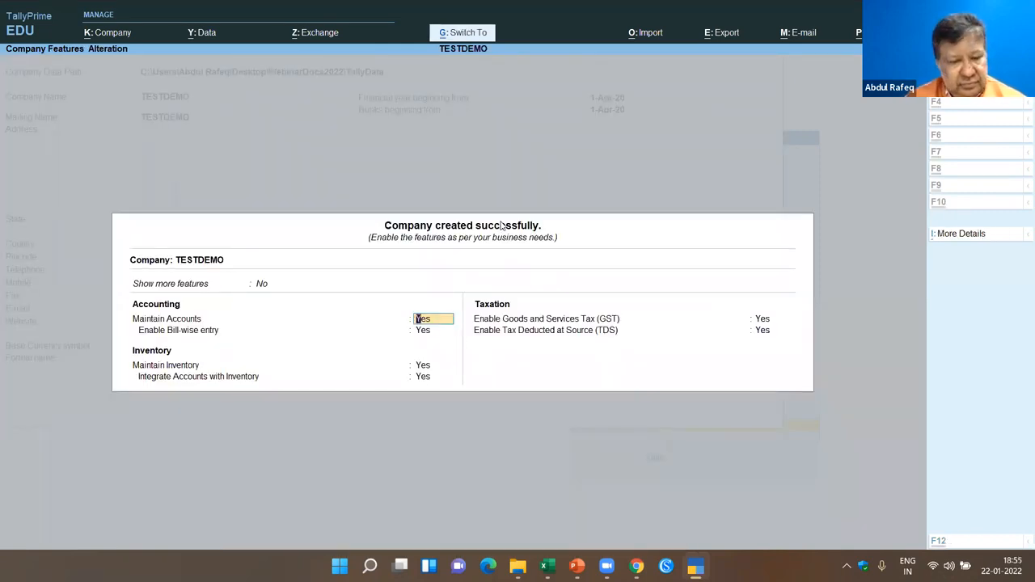
pyautogui.hotkey('ctrl', 'a')
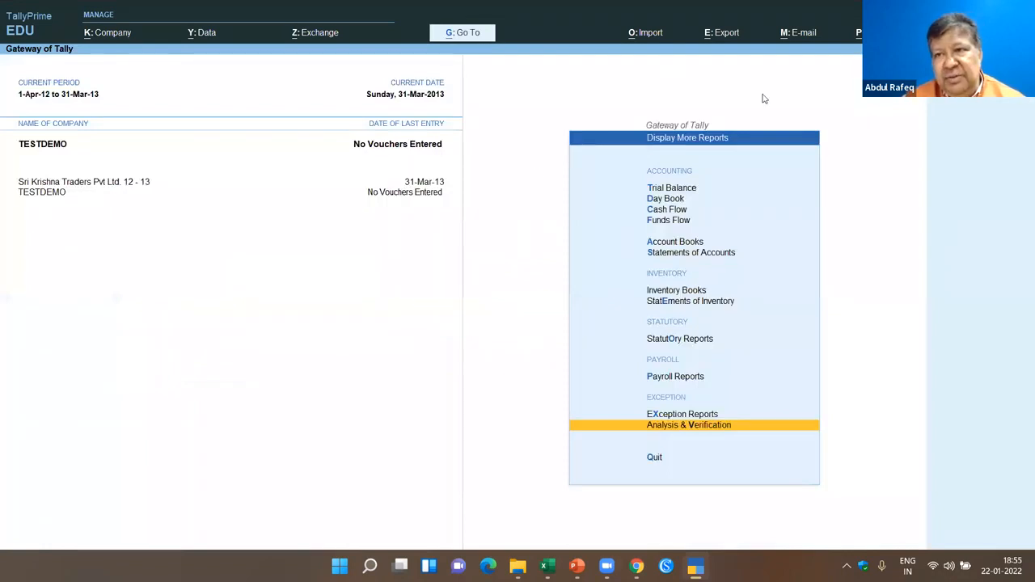
# Step: Shut the company Sri Krishna Traders Pvt Ltd. 12 - 13, leaving TESTDEMO loaded
pyautogui.press('F3')
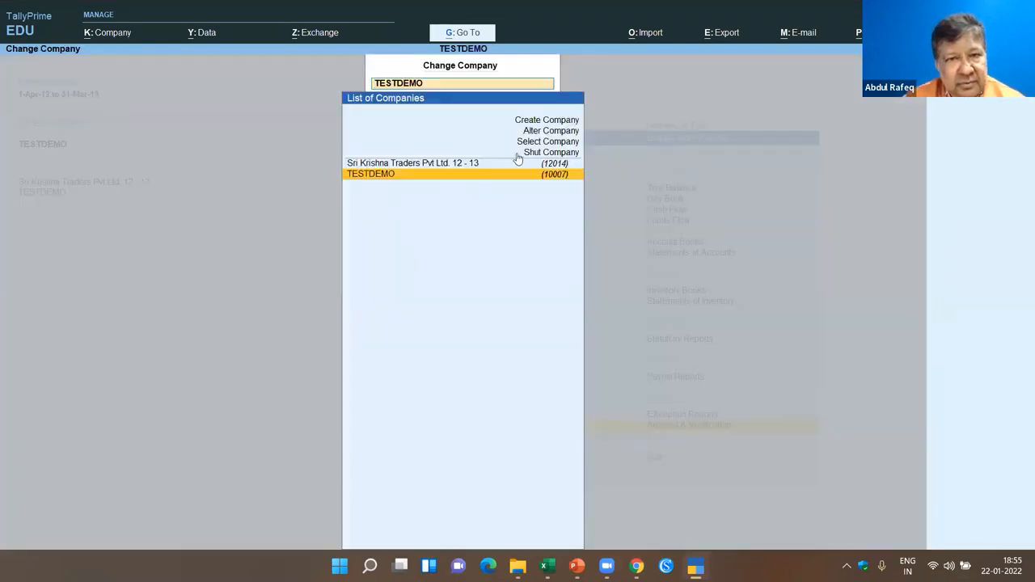
pyautogui.press('Return')
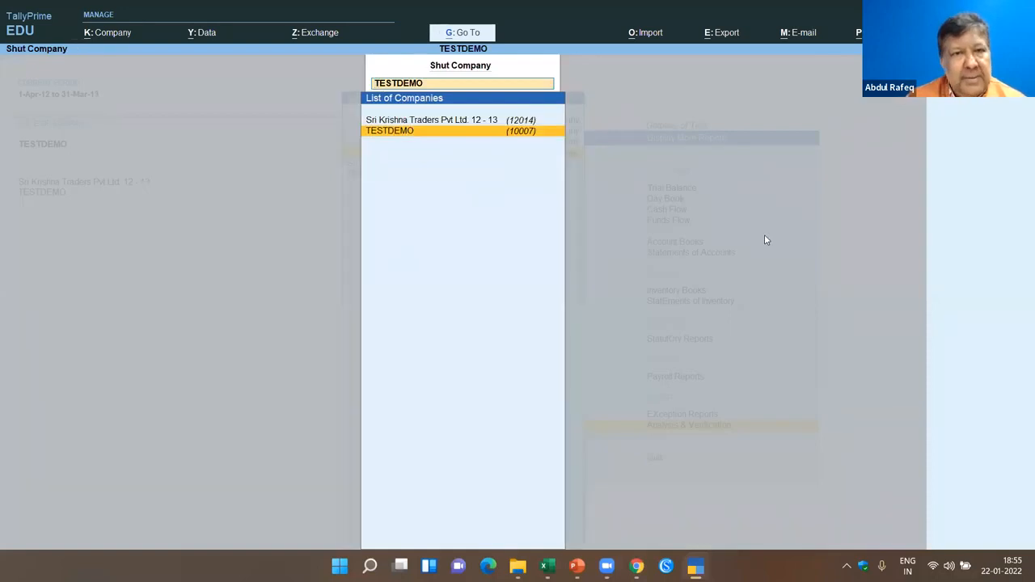
pyautogui.press('Up')
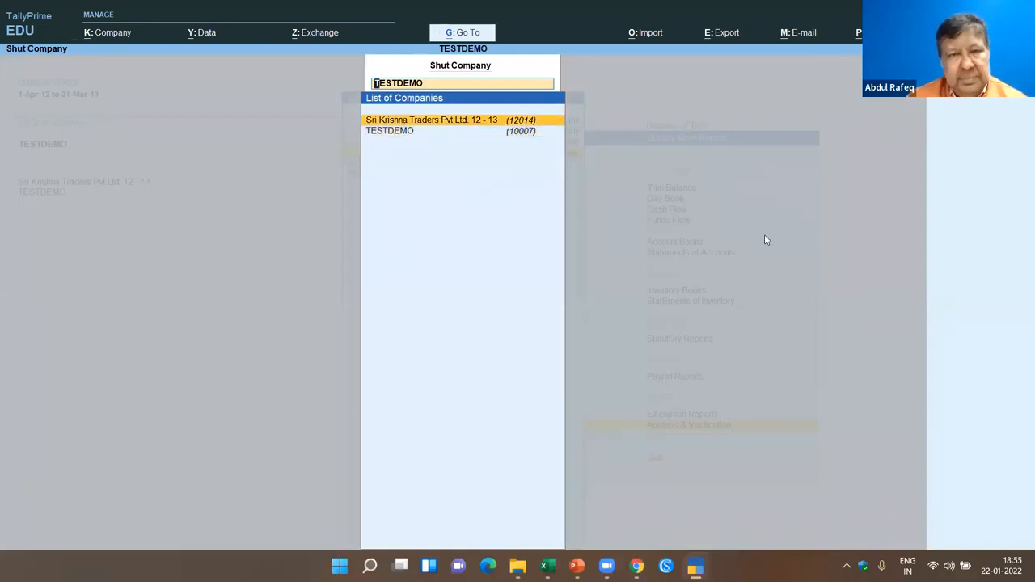
pyautogui.press('Return')
pyautogui.press('y')
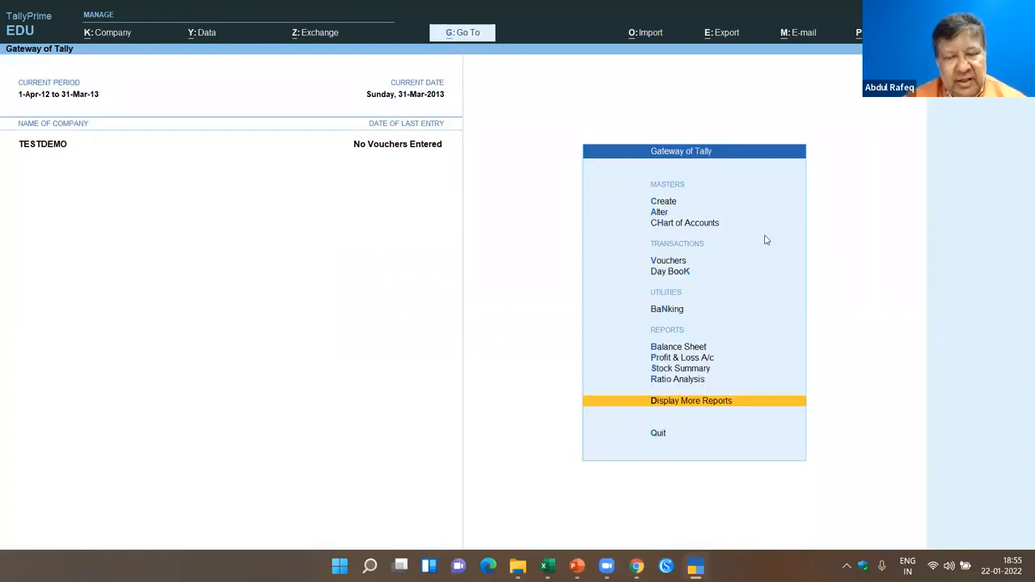
# Step: View the statistics of voucher types and accounts for TESTDEMO
pyautogui.press('d')
pyautogui.press('s')
pyautogui.press('s')
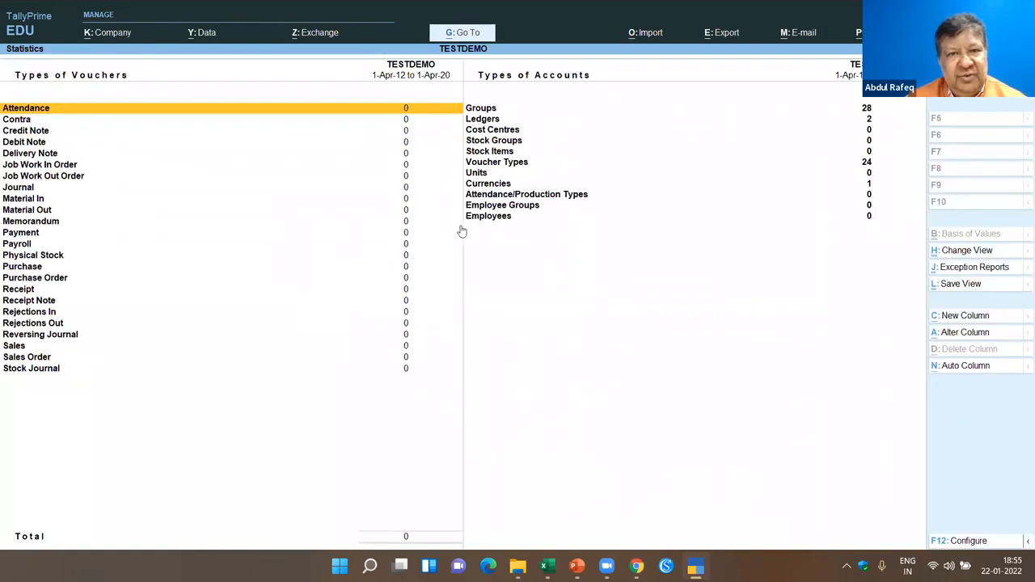
pyautogui.press('Escape')
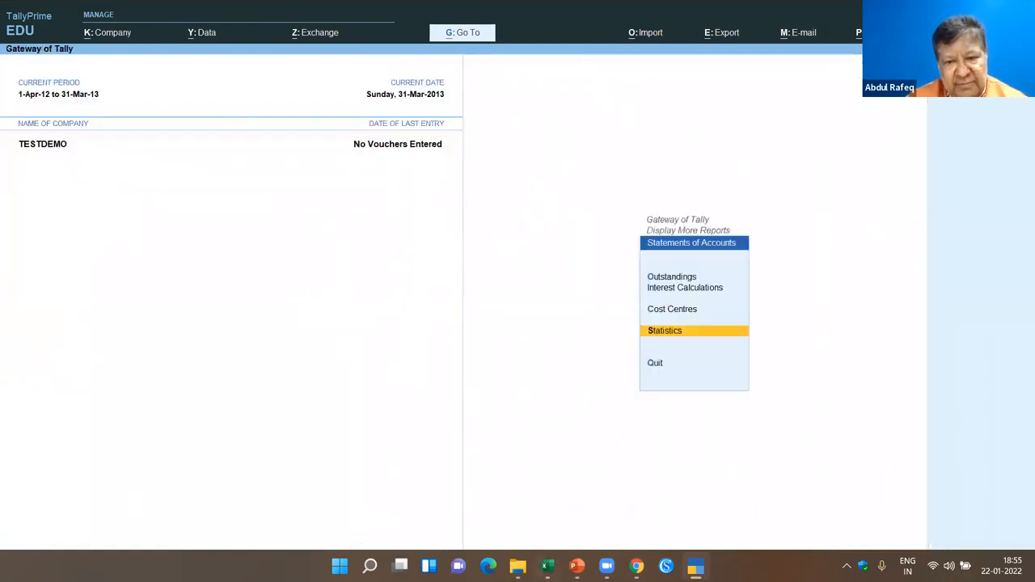
# Step: Switch to Excel and open the E2Tally-Soft masters template for importing accounting masters with sample data
pyautogui.click(547, 566)
pyautogui.click(299, 217)
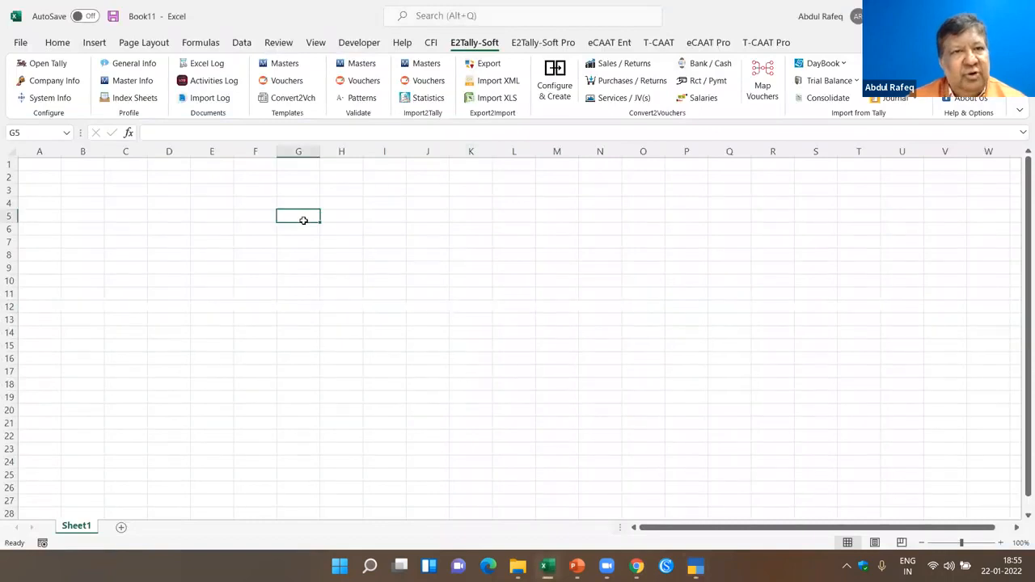
pyautogui.click(295, 65)
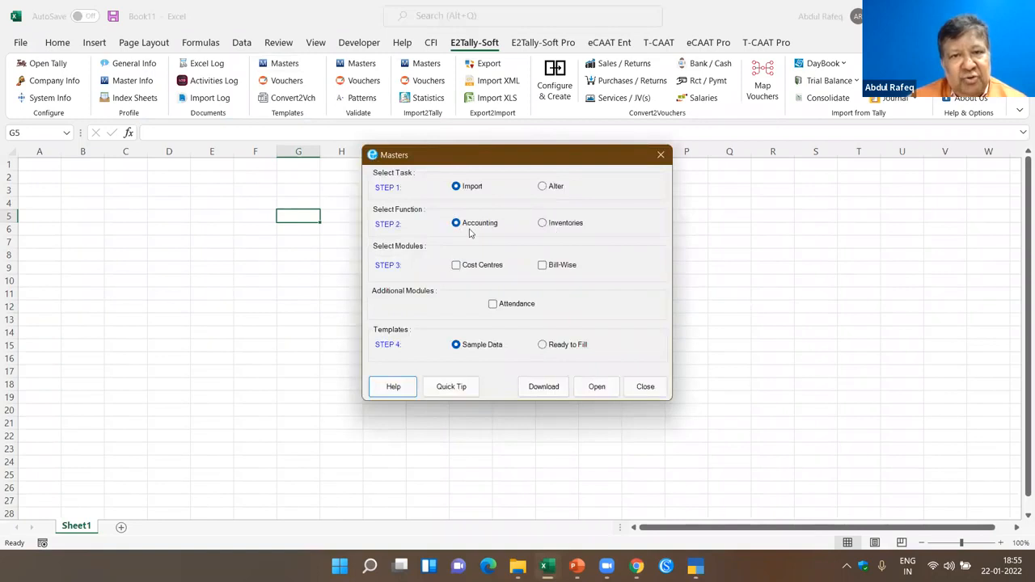
pyautogui.click(584, 386)
pyautogui.click(500, 337)
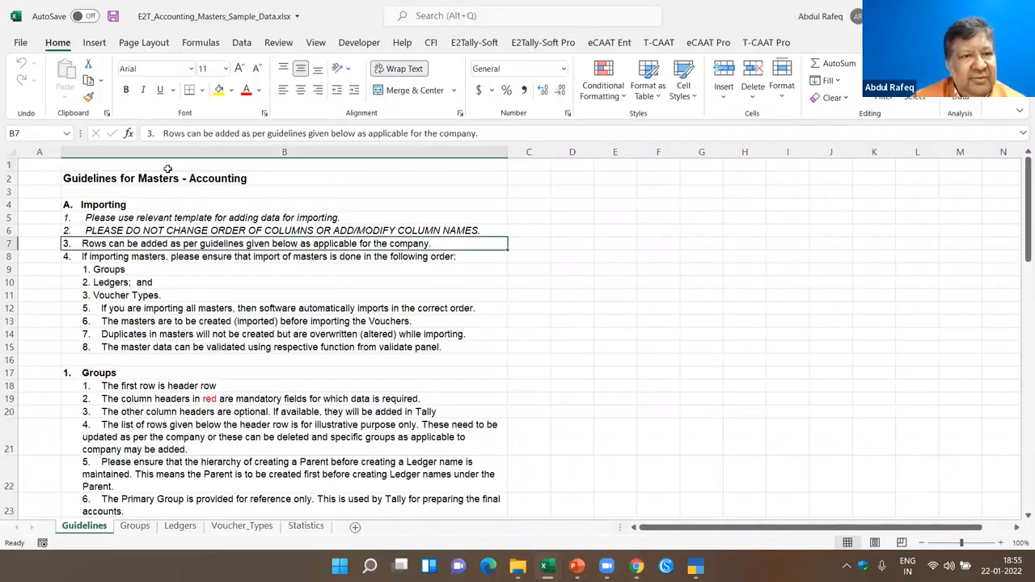
# Step: Look through the Groups, Ledgers, Voucher_Types and Statistics sheets of the accounting masters template
pyautogui.click(134, 526)
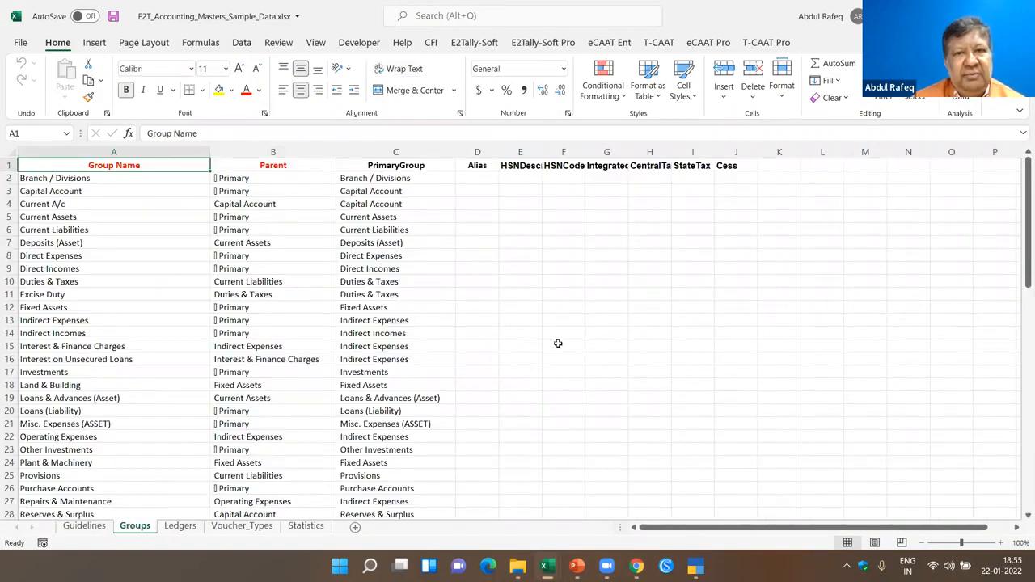
pyautogui.click(81, 194)
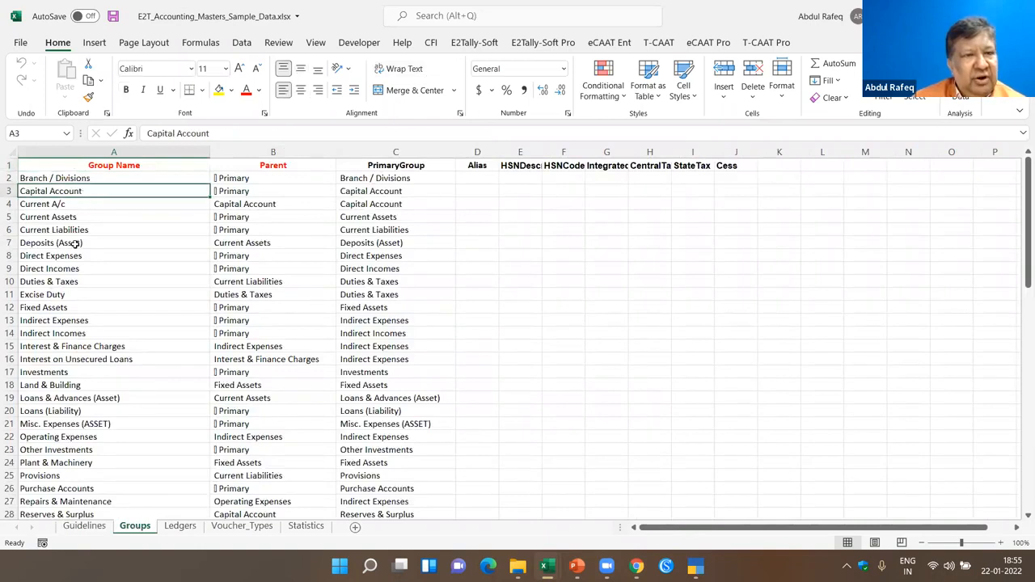
pyautogui.scroll(-4, 199, 452)
pyautogui.click(180, 526)
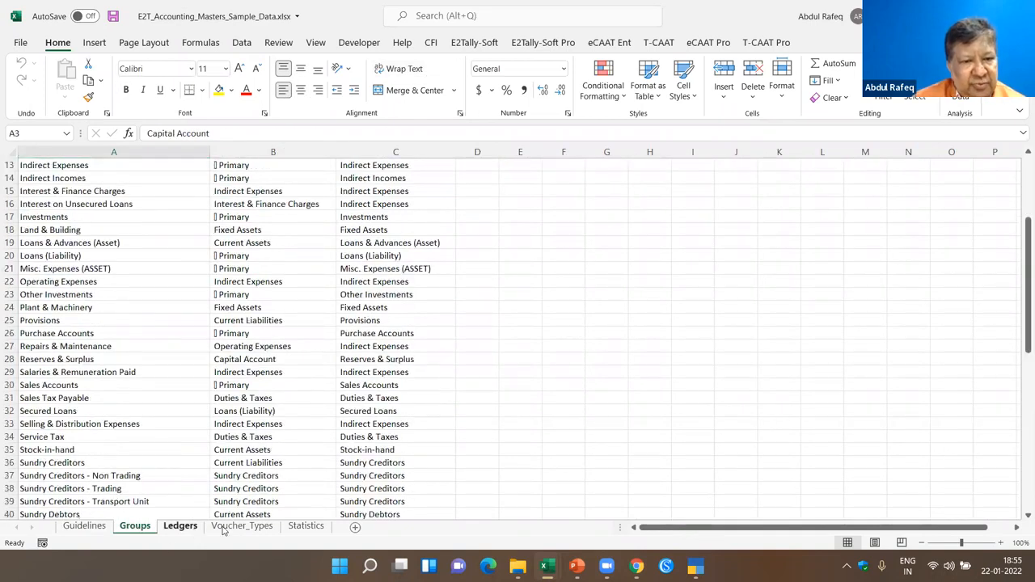
pyautogui.click(253, 526)
pyautogui.click(297, 527)
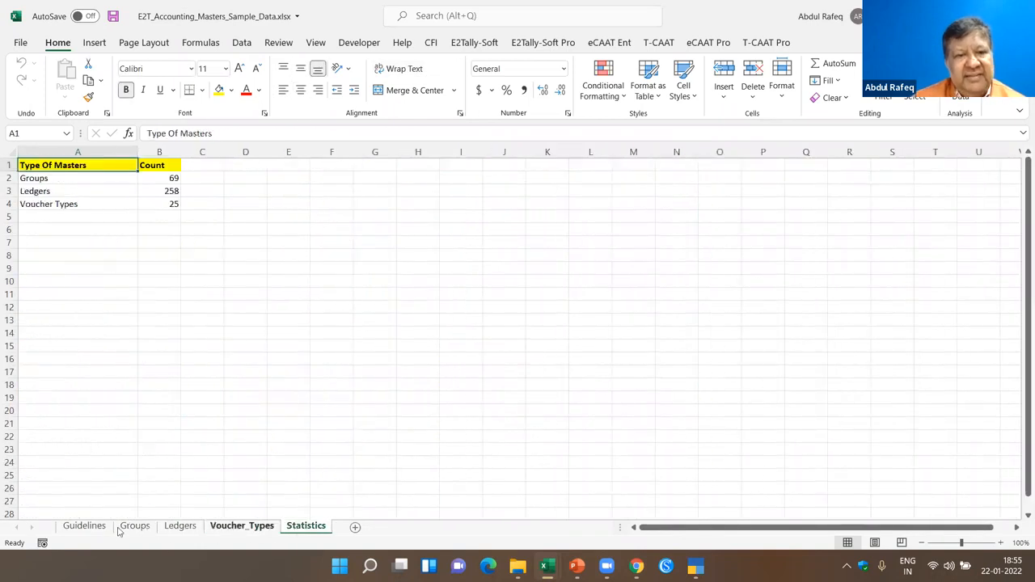
# Step: Examine the sample group names and their parents down to the last row of the Groups sheet
pyautogui.click(135, 526)
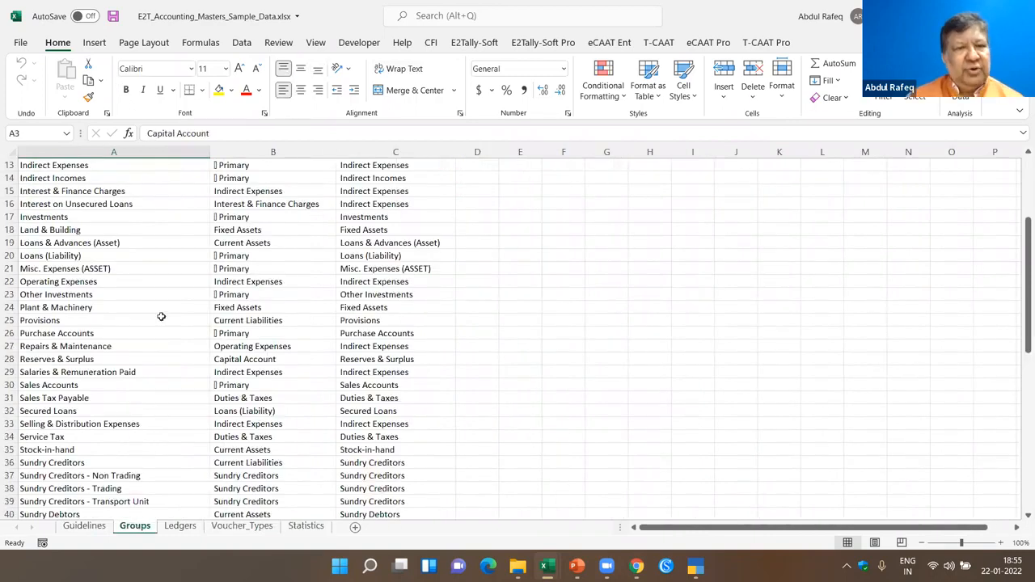
pyautogui.scroll(-5, 86, 372)
pyautogui.click(93, 370)
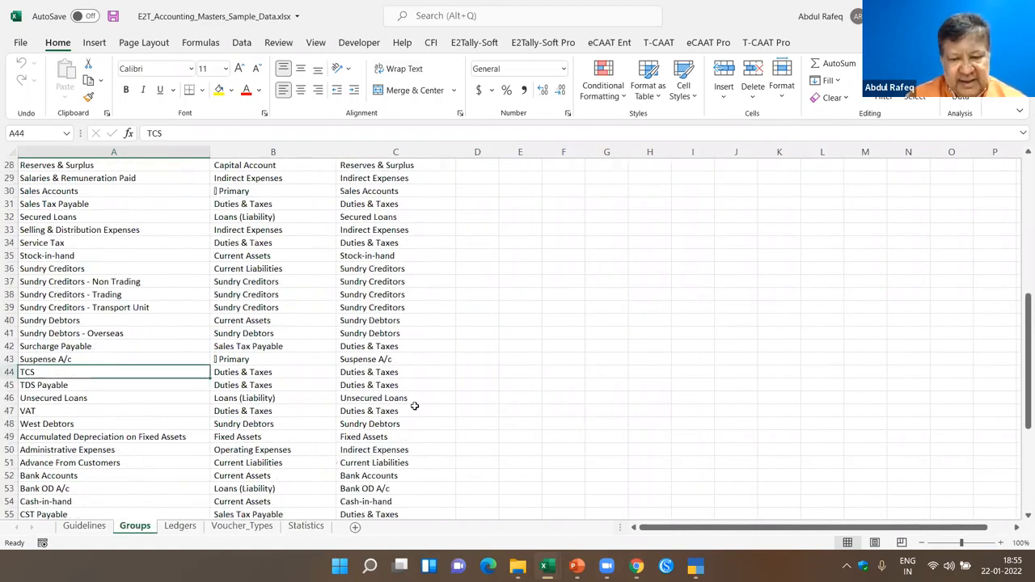
pyautogui.hotkey('ctrl', 'Down')
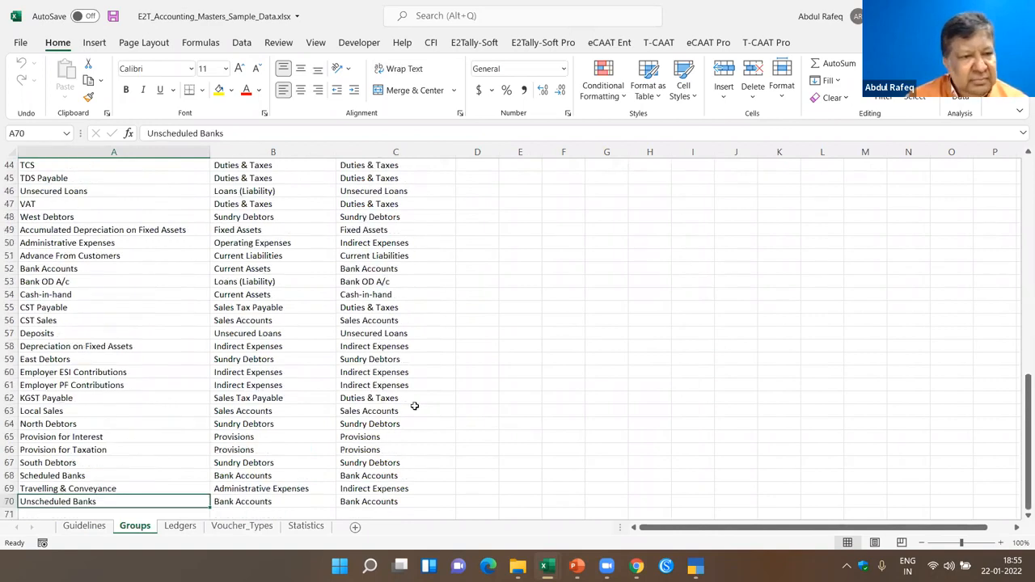
# Step: Examine the sample ledgers down to the last row of the Ledgers sheet, and return to the Bank Accounts group
pyautogui.click(179, 526)
pyautogui.click(81, 461)
pyautogui.press('Down')
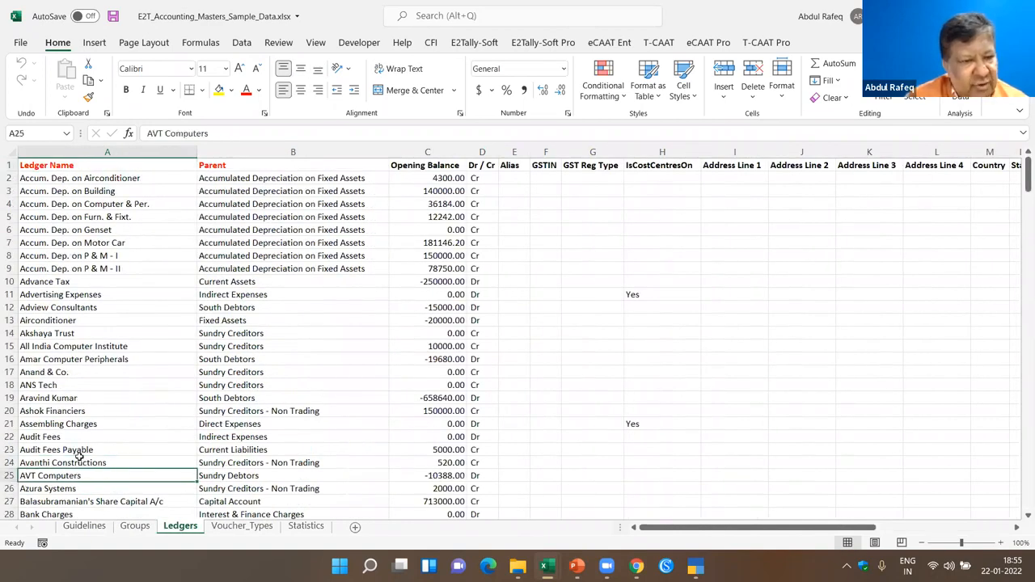
pyautogui.hotkey('ctrl', 'Down')
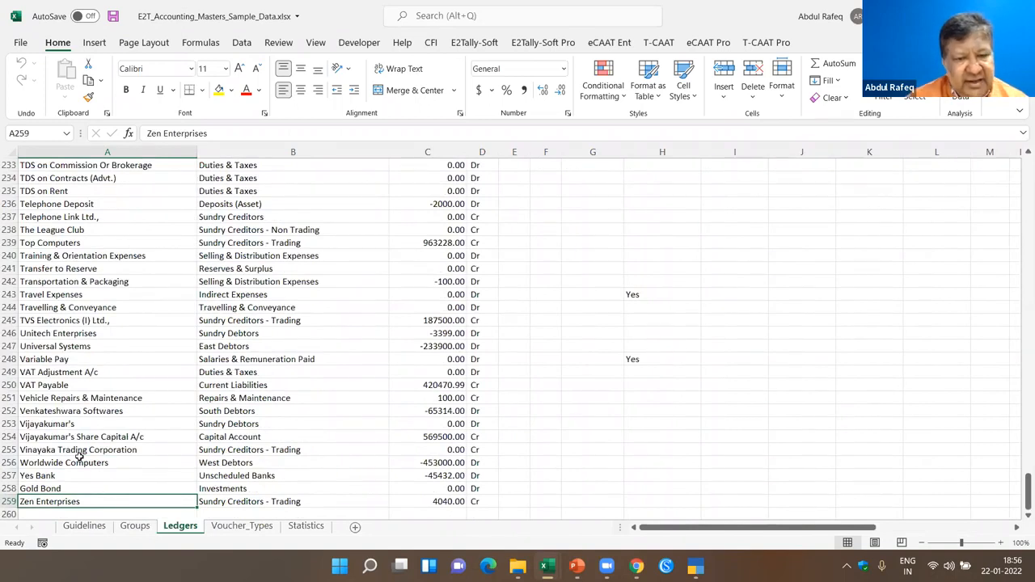
pyautogui.click(131, 526)
pyautogui.click(199, 270)
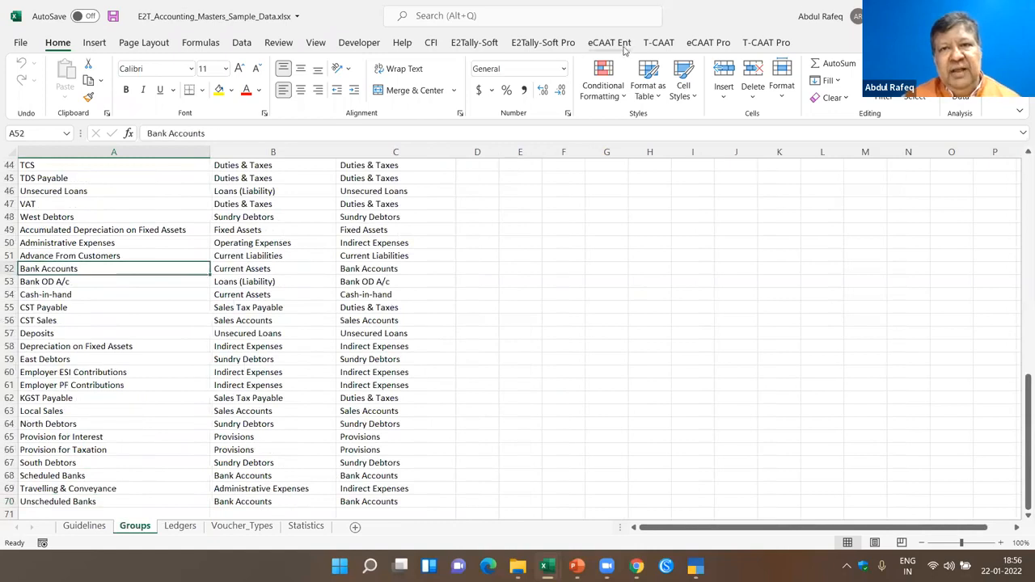
# Step: Import the accounting masters (Groups, Ledgers and Voucher_Types) into the TESTDEMO company in Tally and save the import statistics to Excel
pyautogui.click(467, 42)
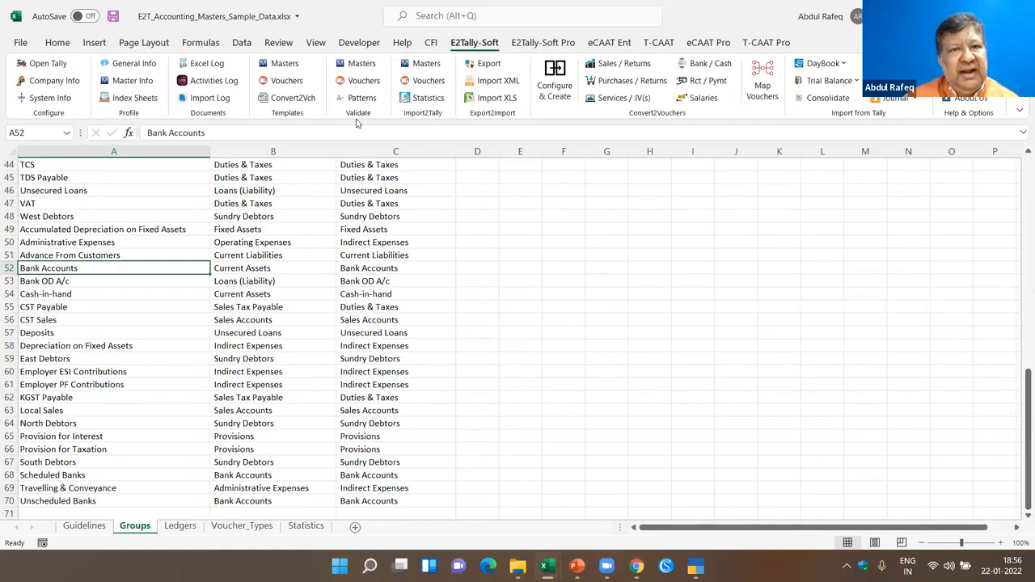
pyautogui.click(424, 63)
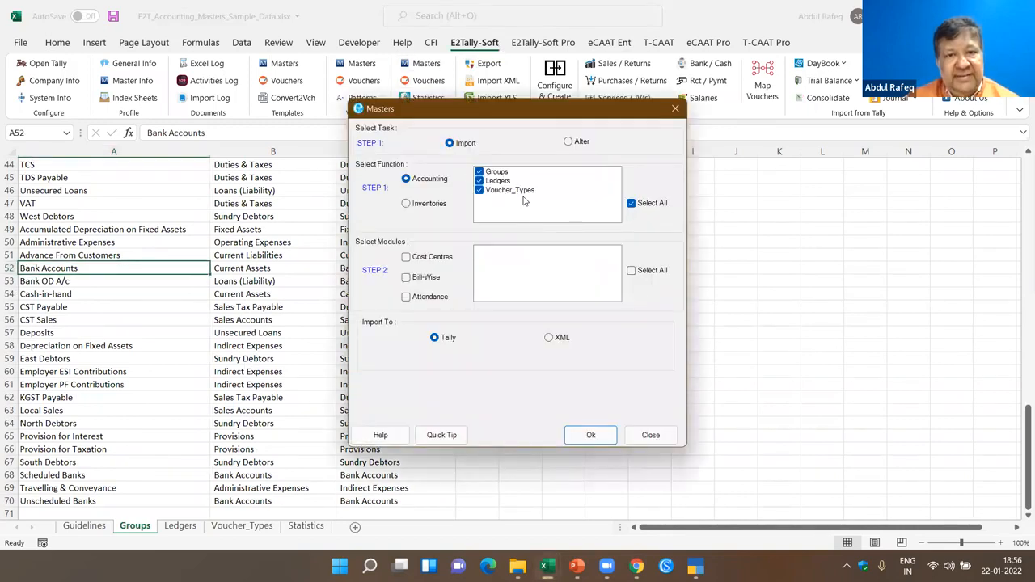
pyautogui.click(592, 435)
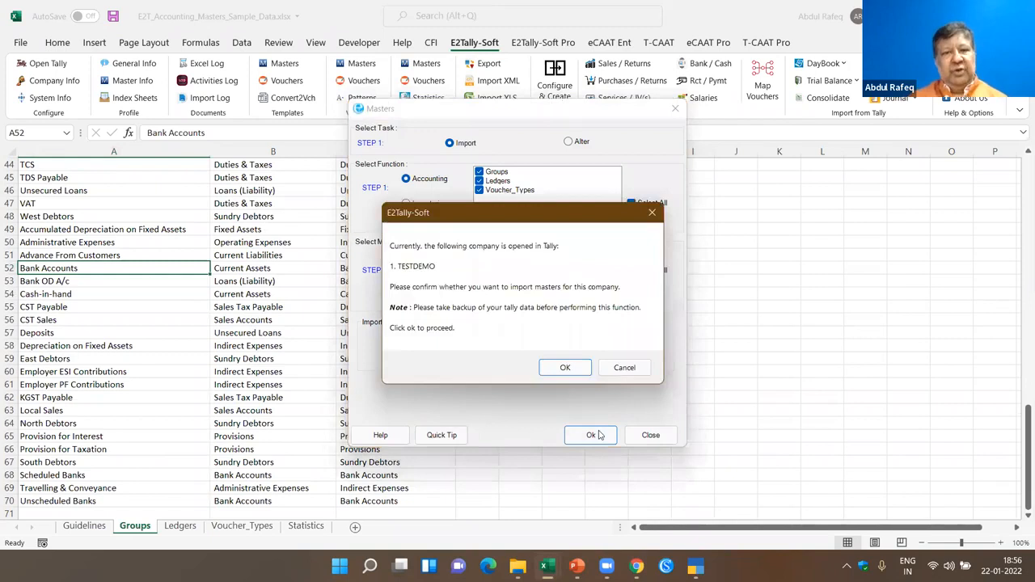
pyautogui.click(569, 367)
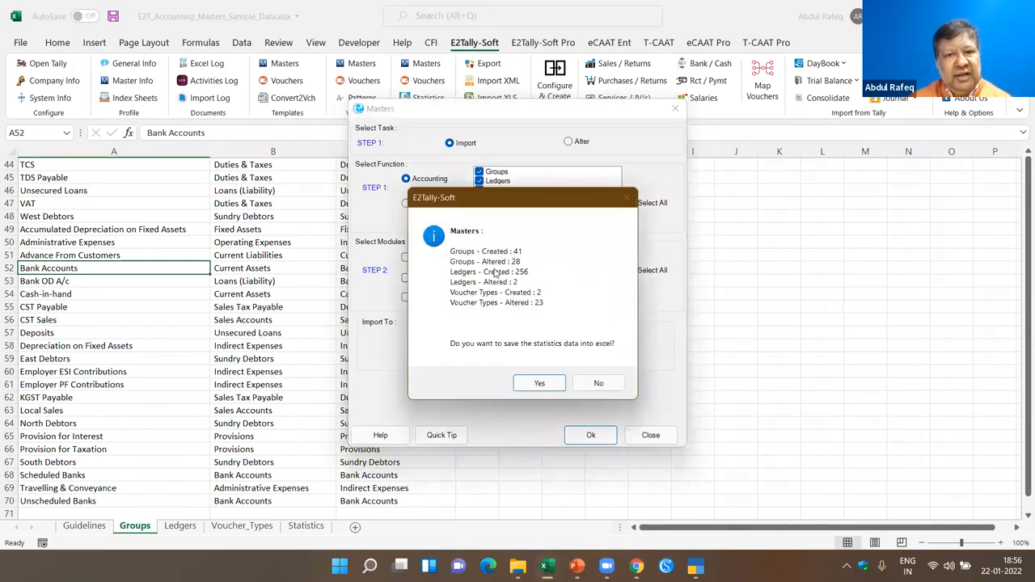
pyautogui.click(541, 382)
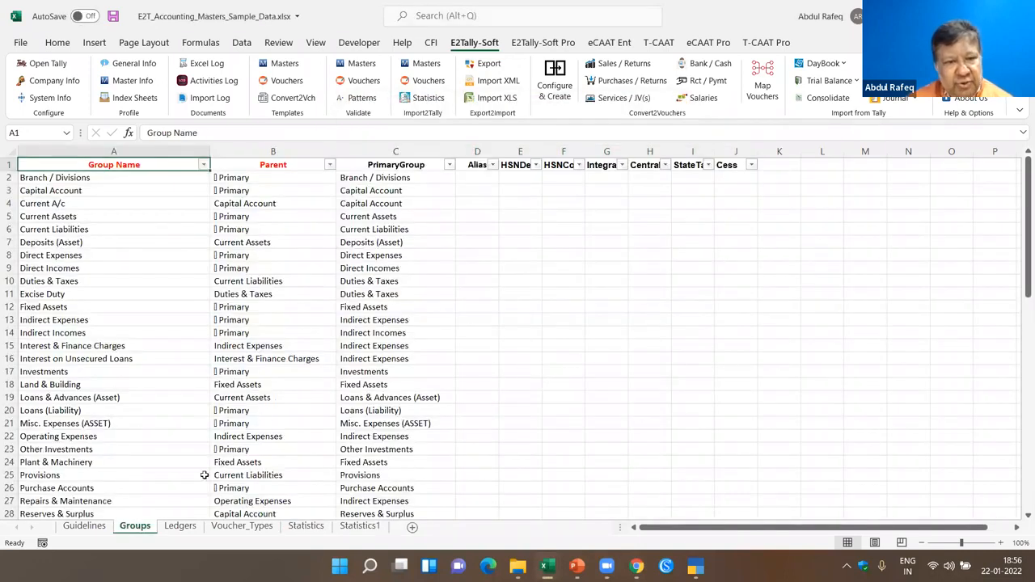
# Step: Look over the Ledgers sheet of the masters workbook and return to its first row
pyautogui.click(180, 525)
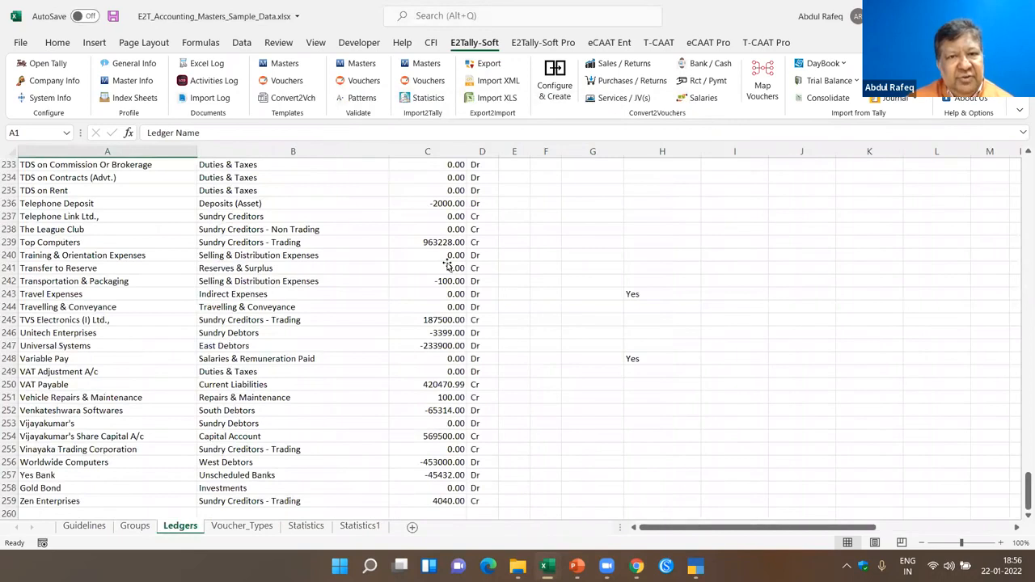
pyautogui.click(448, 266)
pyautogui.hotkey('ctrl', 'Home')
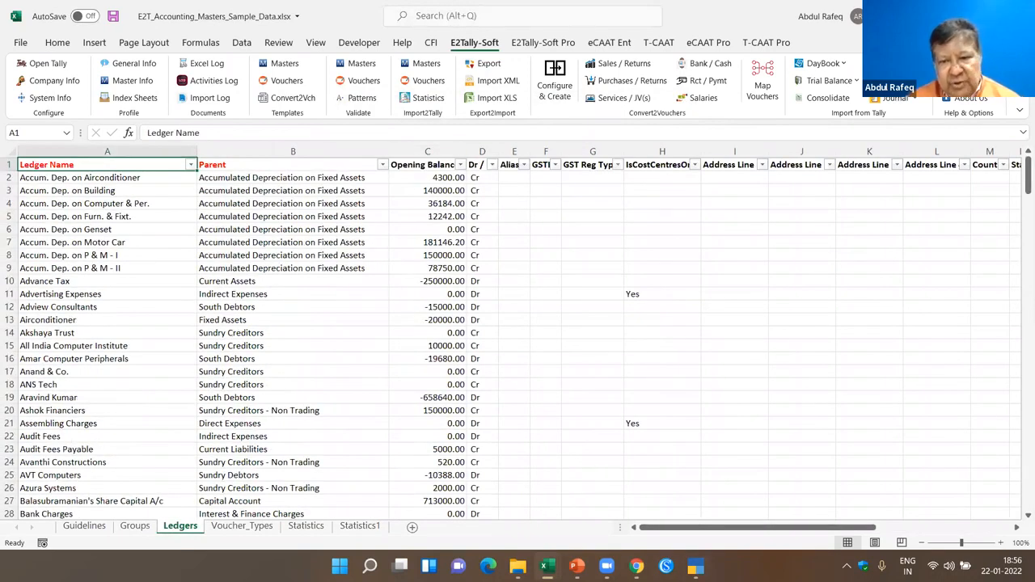
# Step: Switch to TallyPrime and check the groups, ledgers and voucher types in TESTDEMO's Statistics report, then return to the Gateway of Tally
pyautogui.click(695, 566)
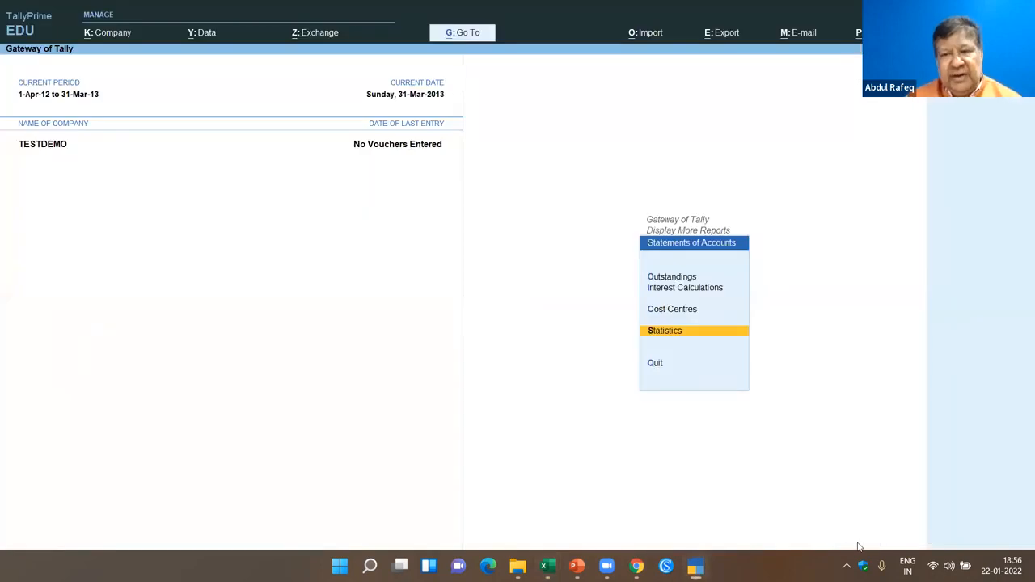
pyautogui.press('Return')
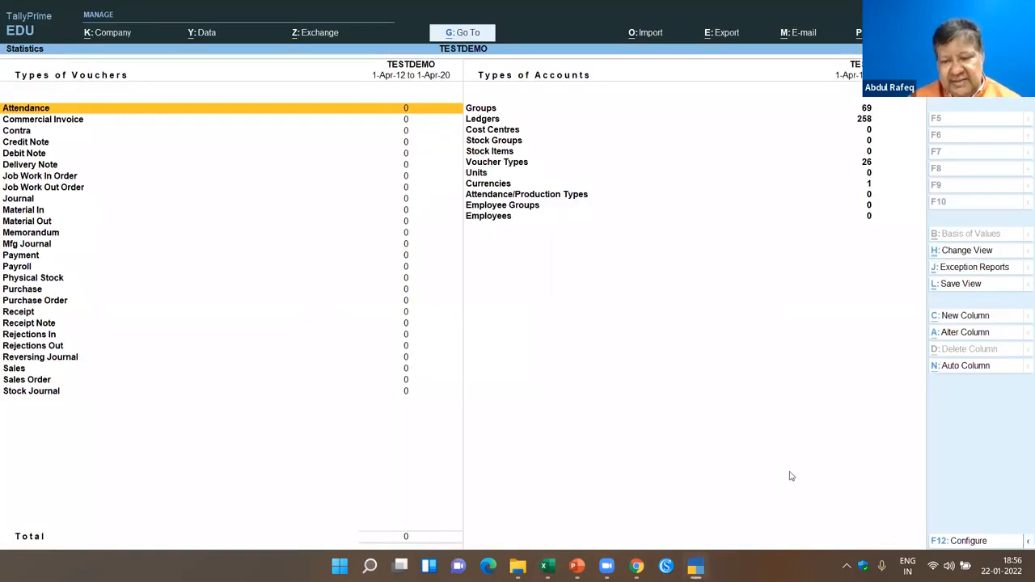
pyautogui.press('Right')
pyautogui.press('Down')
pyautogui.press('Down')
pyautogui.press('Down')
pyautogui.press('Down')
pyautogui.press('Down')
pyautogui.press('Down')
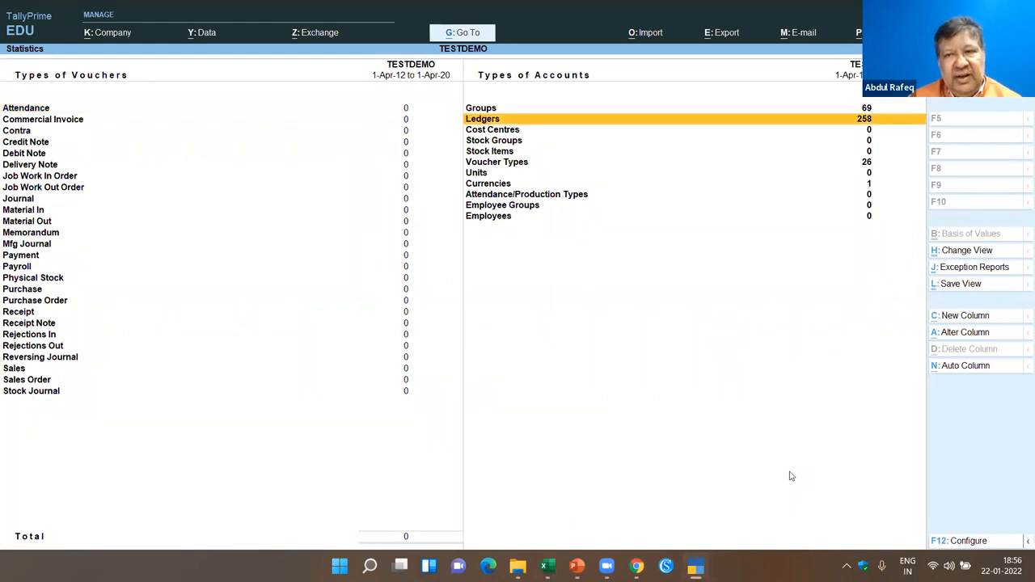
pyautogui.press('Down')
pyautogui.press('Up')
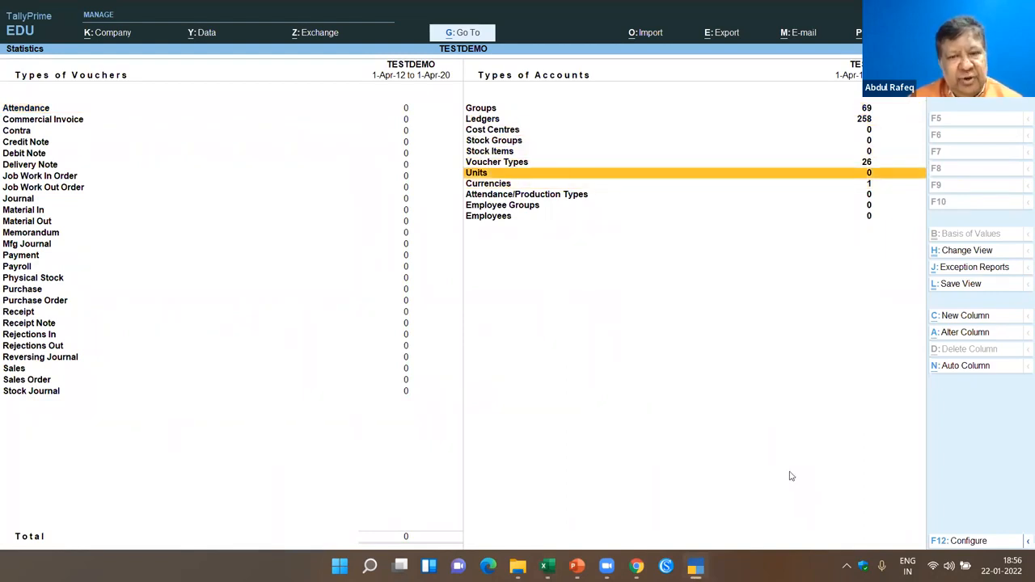
pyautogui.press('Escape')
pyautogui.press('Escape')
pyautogui.press('Down')
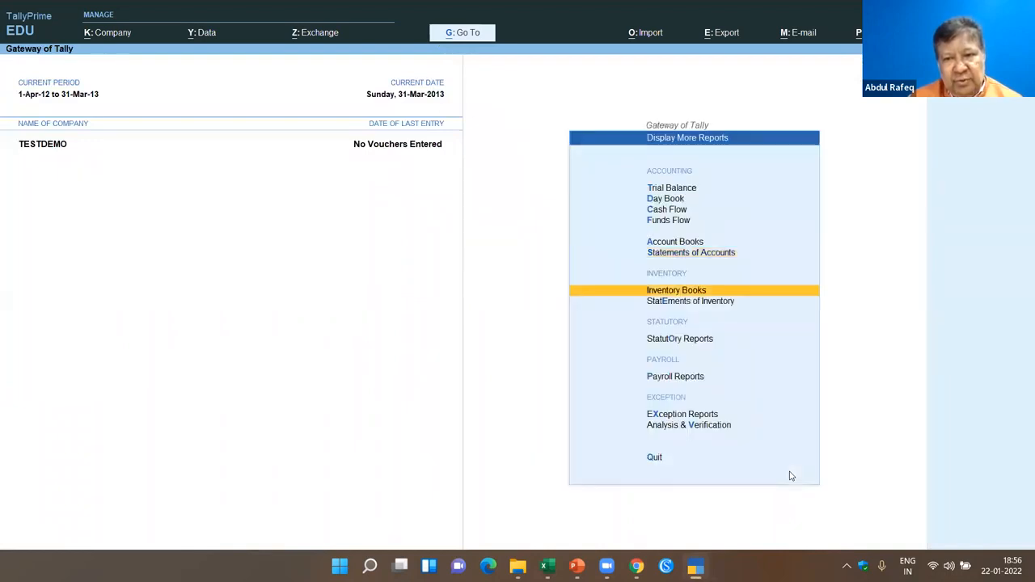
pyautogui.press('Escape')
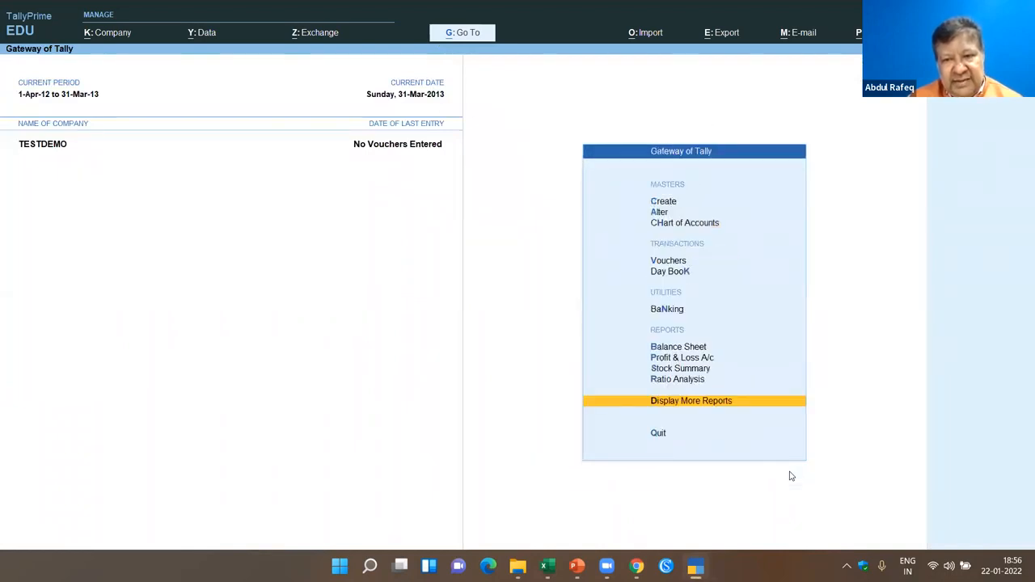
# Step: View TESTDEMO's Balance Sheet in detailed format to examine the imported opening balances, then leave the report
pyautogui.press('Up')
pyautogui.press('Up')
pyautogui.press('Up')
pyautogui.press('Up')
pyautogui.press('Return')
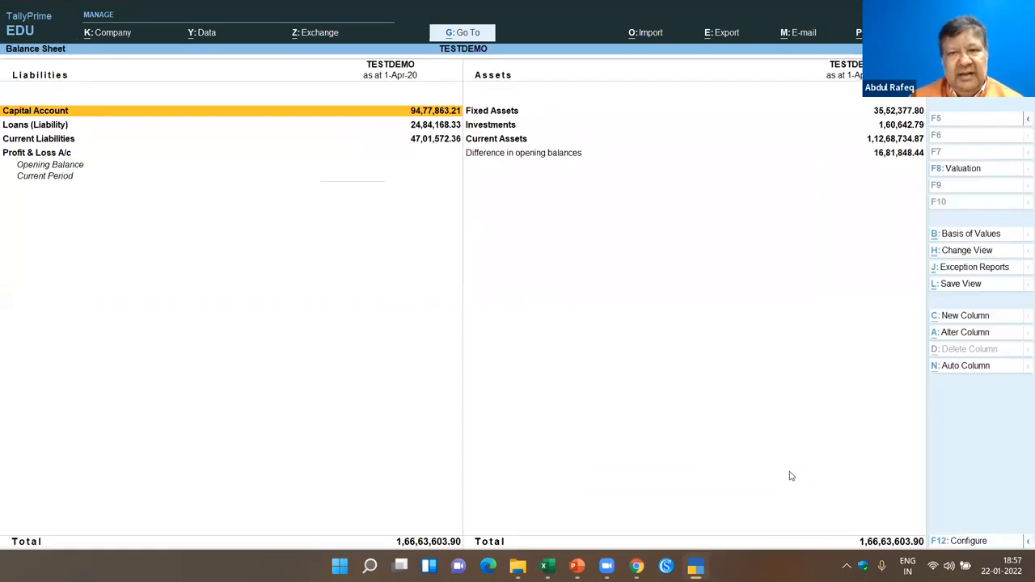
pyautogui.hotkey('alt', 'F5')
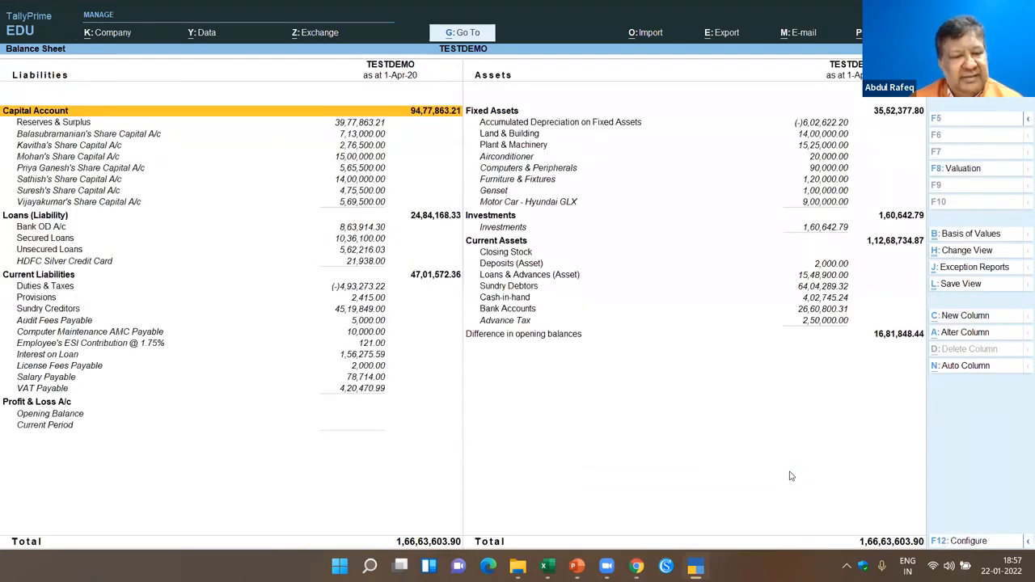
pyautogui.press('Escape')
# Step: Check TESTDEMO's Profit & Loss A/c report and go back to the Gateway of Tally
pyautogui.press('Down')
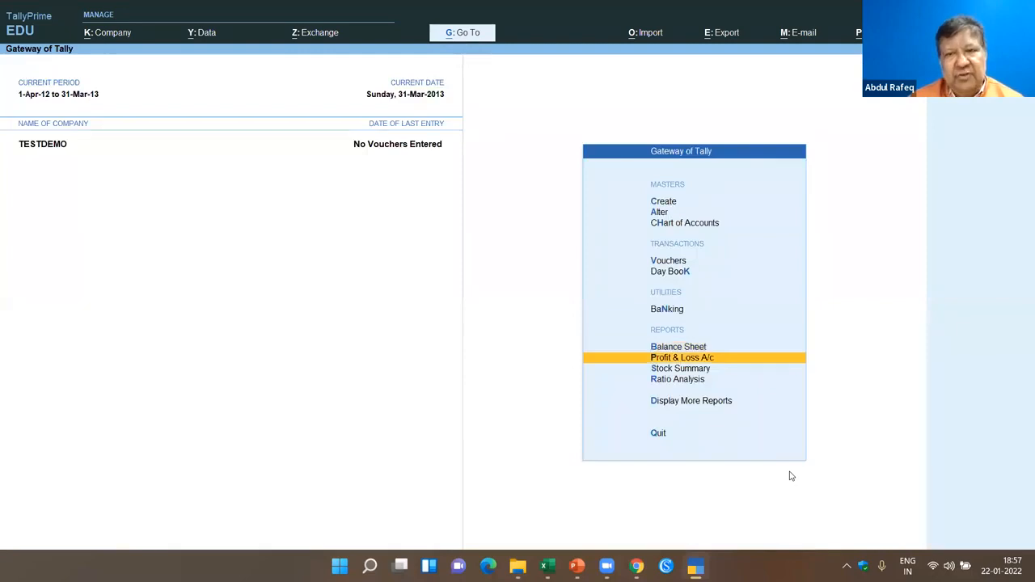
pyautogui.press('Return')
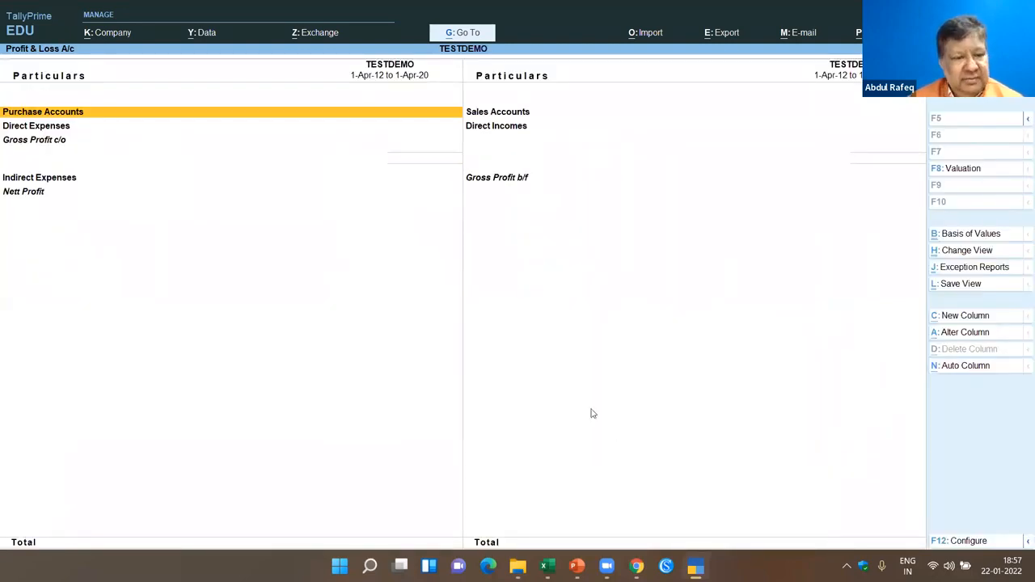
pyautogui.press('Escape')
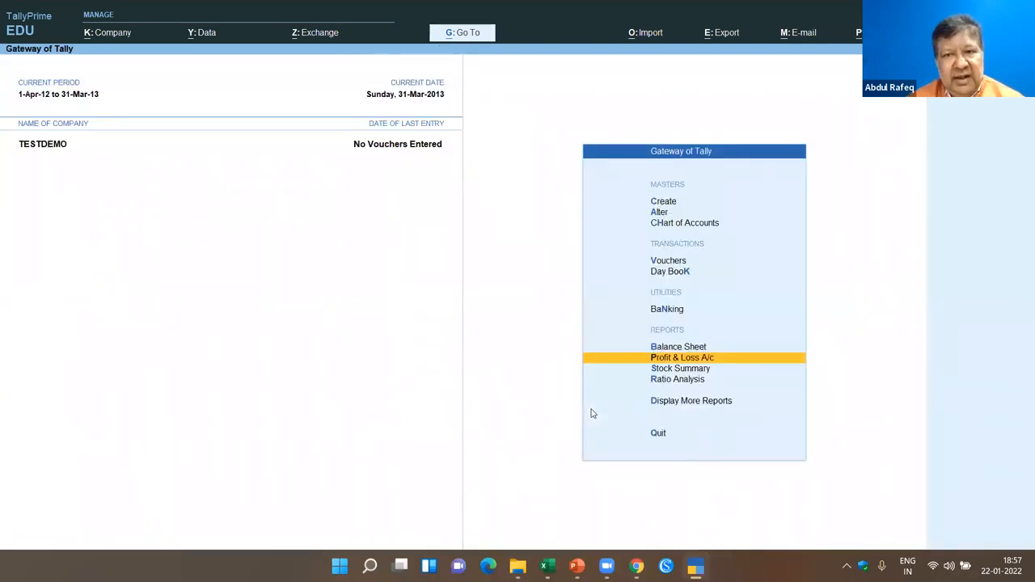
pyautogui.press('Escape')
pyautogui.press('n')
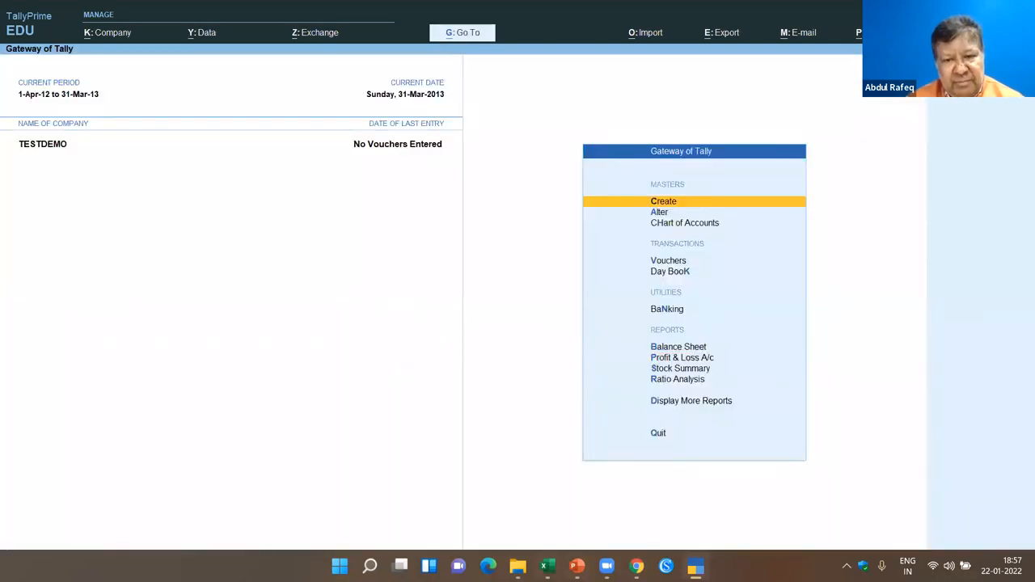
# Step: Switch back to Excel and close the E2T_Accounting_Masters_Sample_Data workbook without saving the changes
pyautogui.moveTo(548, 566)
pyautogui.click(618, 499)
pyautogui.click(253, 291)
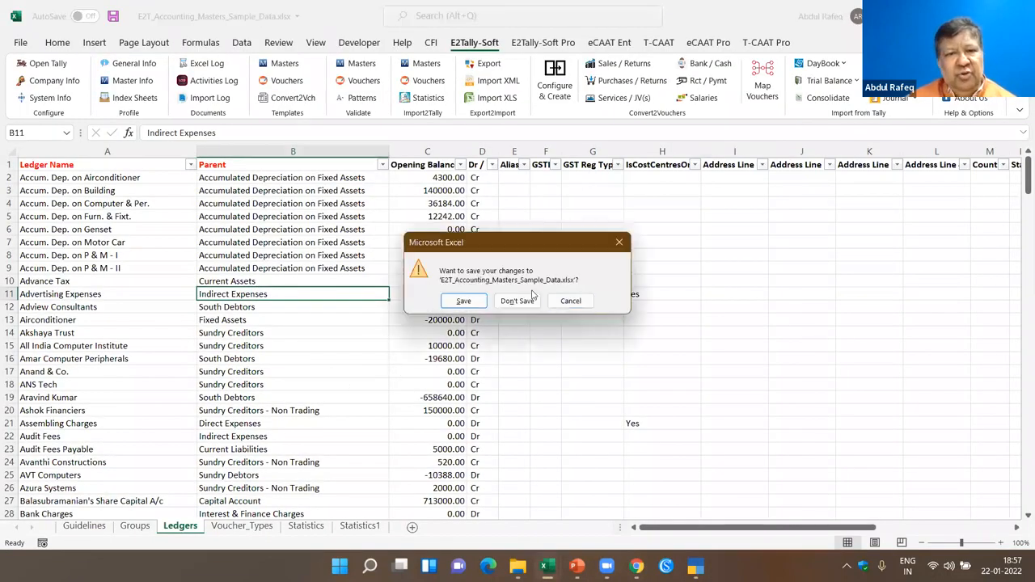
pyautogui.click(518, 301)
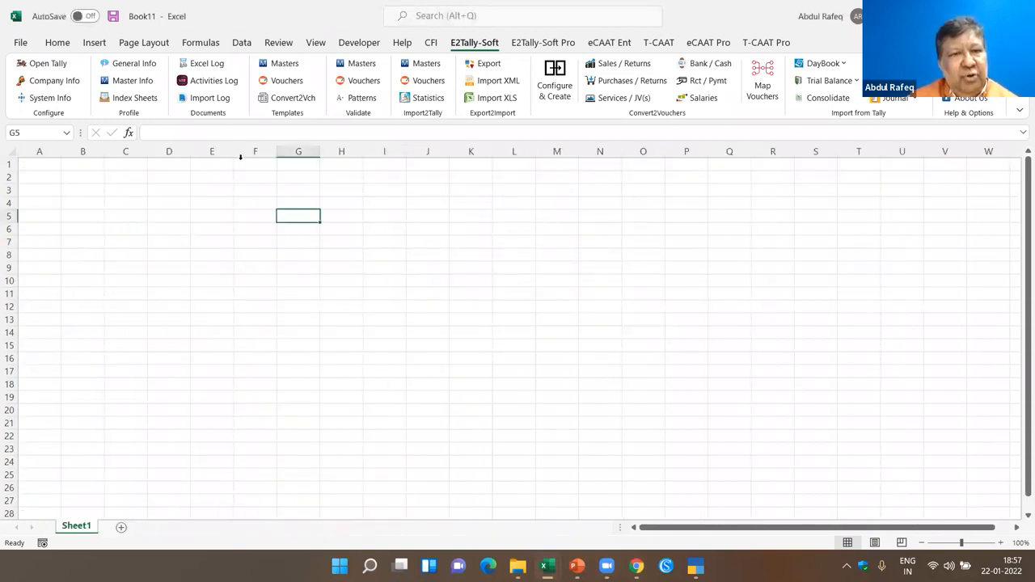
# Step: Open the specific E2Tally-Soft vouchers template for Accounting with sample data
pyautogui.click(285, 66)
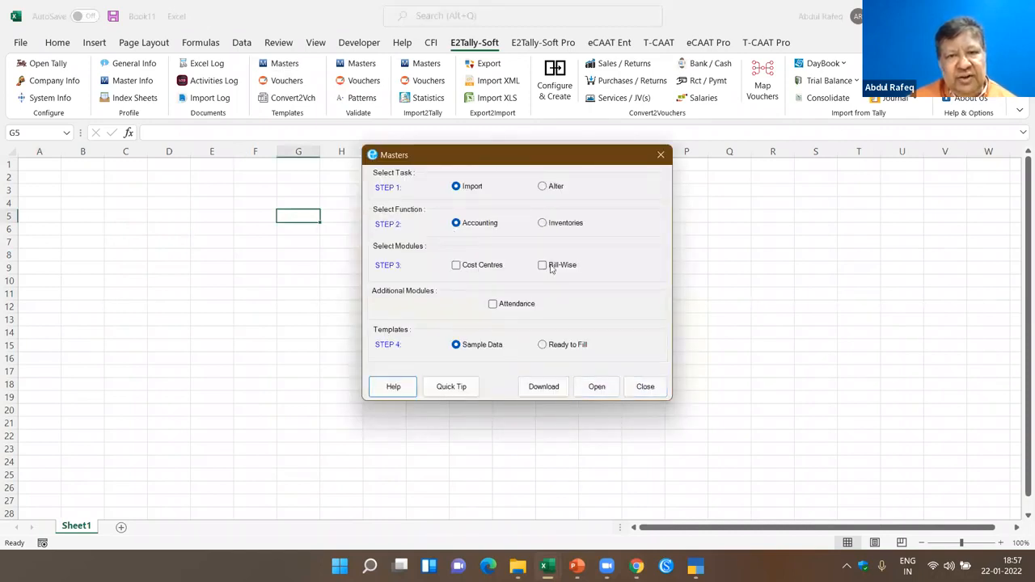
pyautogui.click(645, 386)
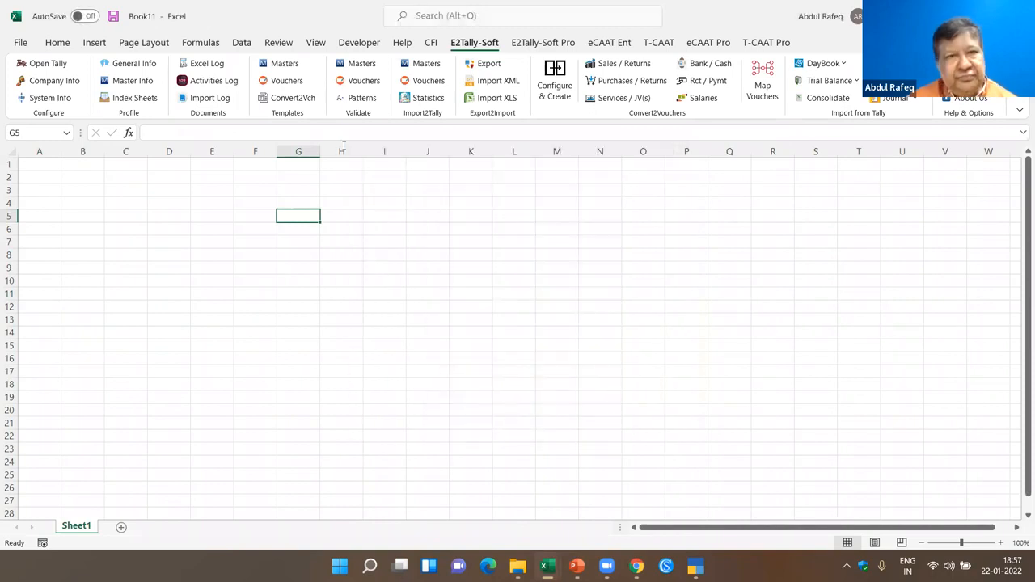
pyautogui.click(291, 81)
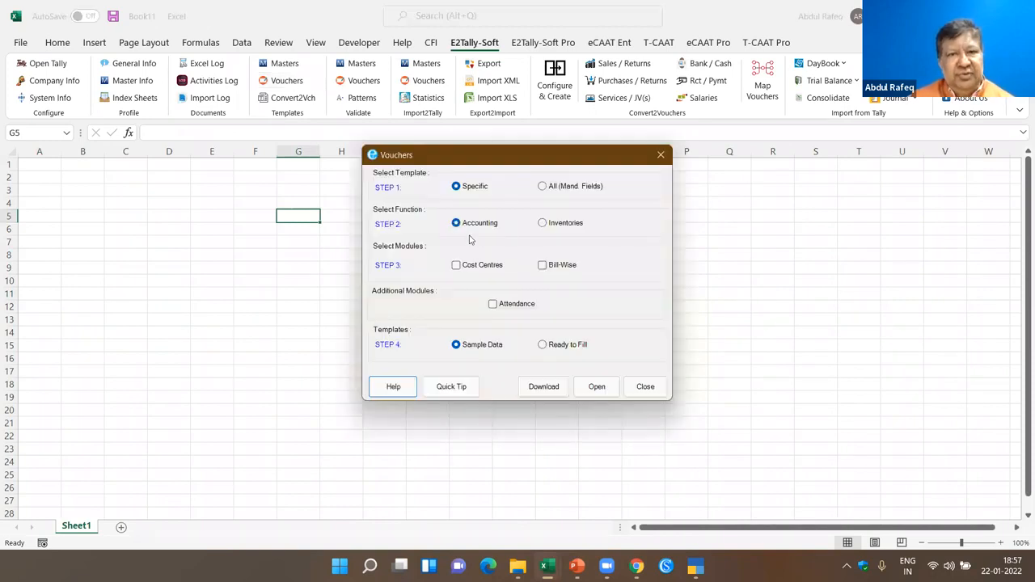
pyautogui.click(606, 389)
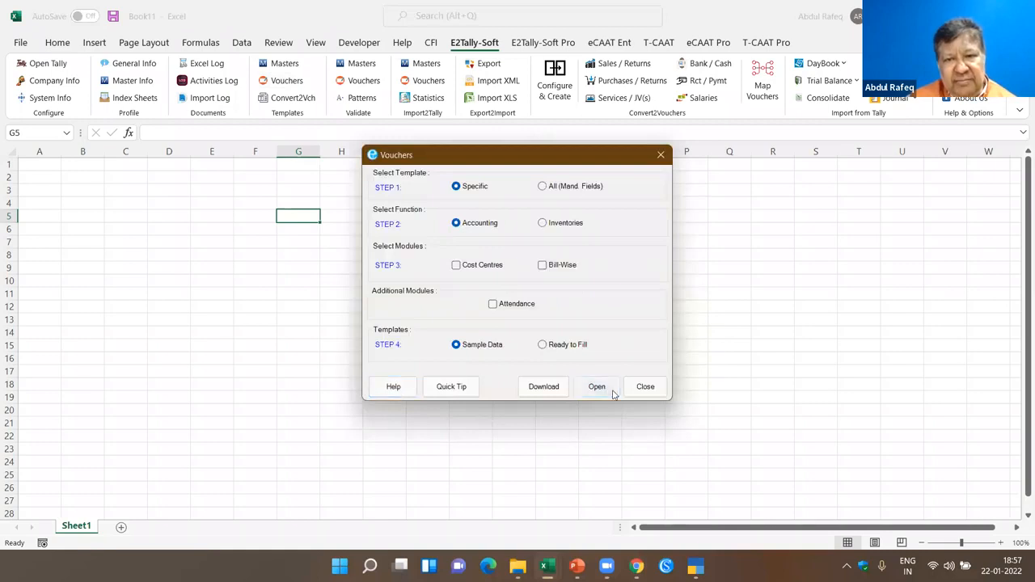
pyautogui.click(498, 337)
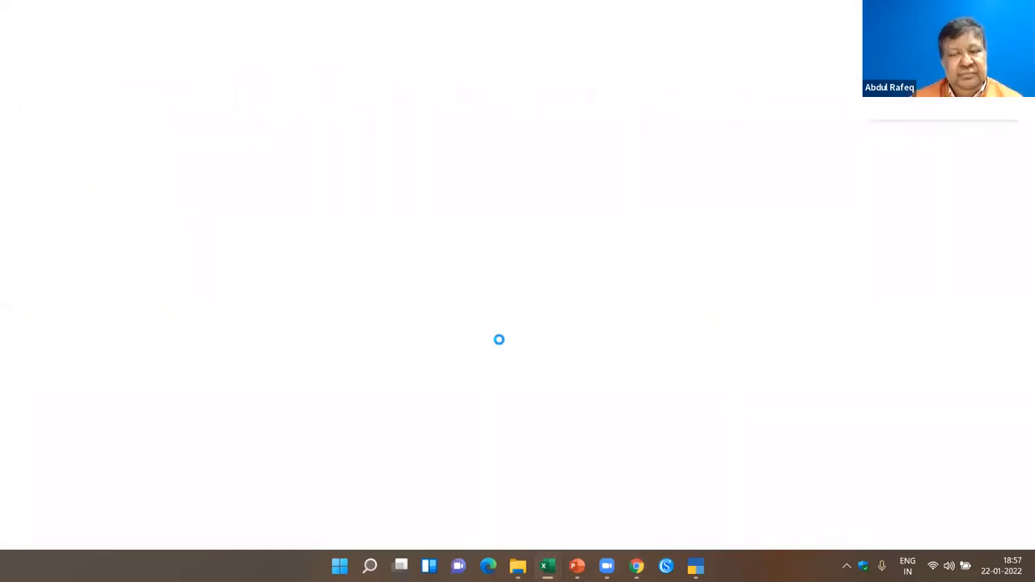
pyautogui.click(228, 261)
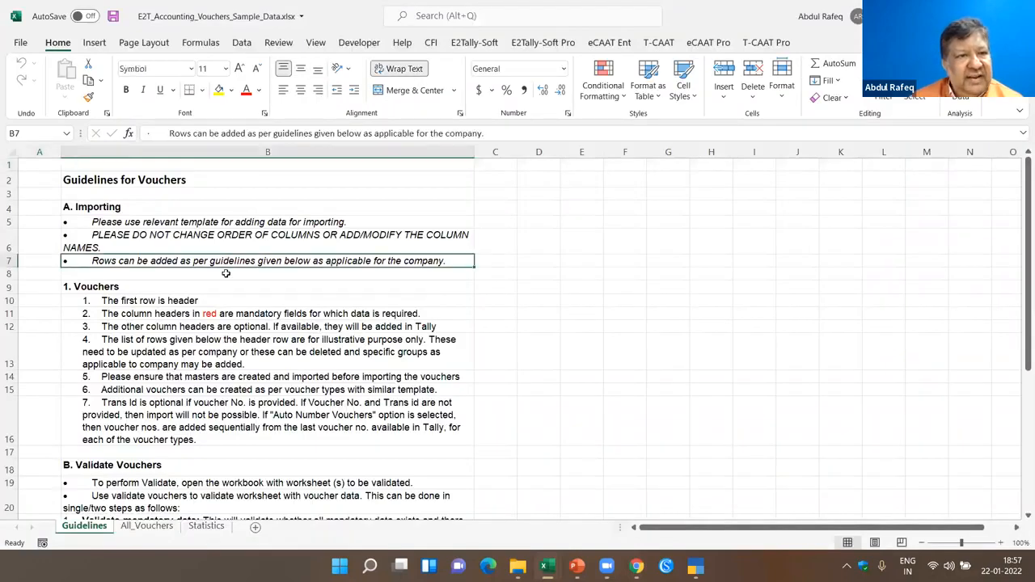
# Step: Look through the sample sales vouchers on the All_Vouchers sheet and return to the header row
pyautogui.click(171, 527)
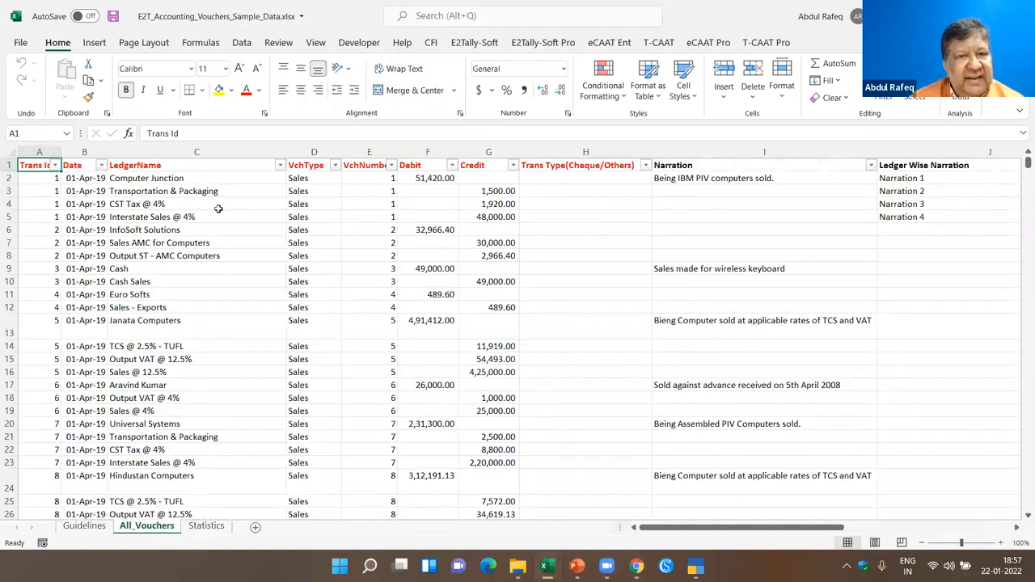
pyautogui.click(146, 191)
pyautogui.scroll(-1, 171, 268)
pyautogui.scroll(-8, 171, 275)
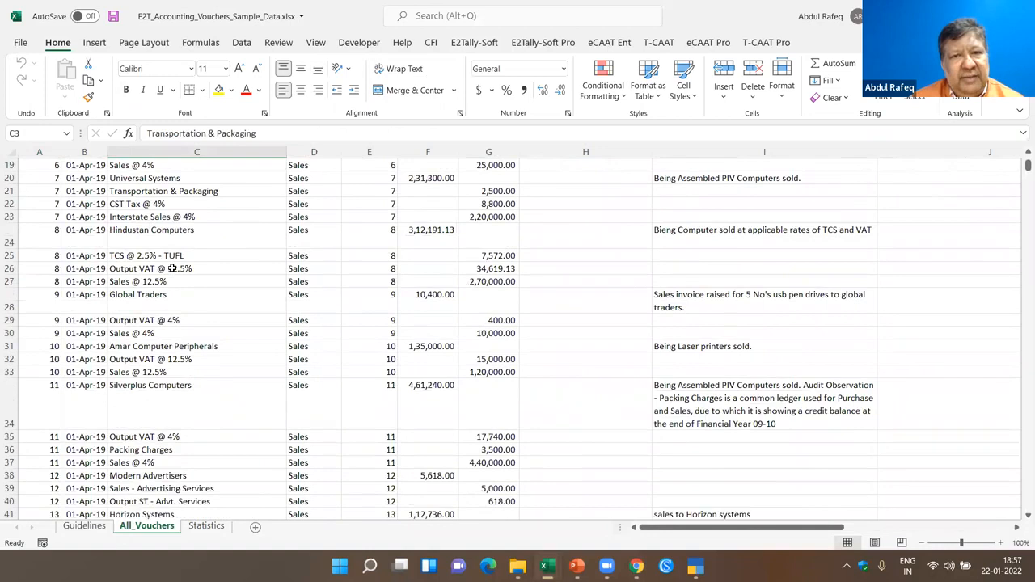
pyautogui.scroll(7, 171, 283)
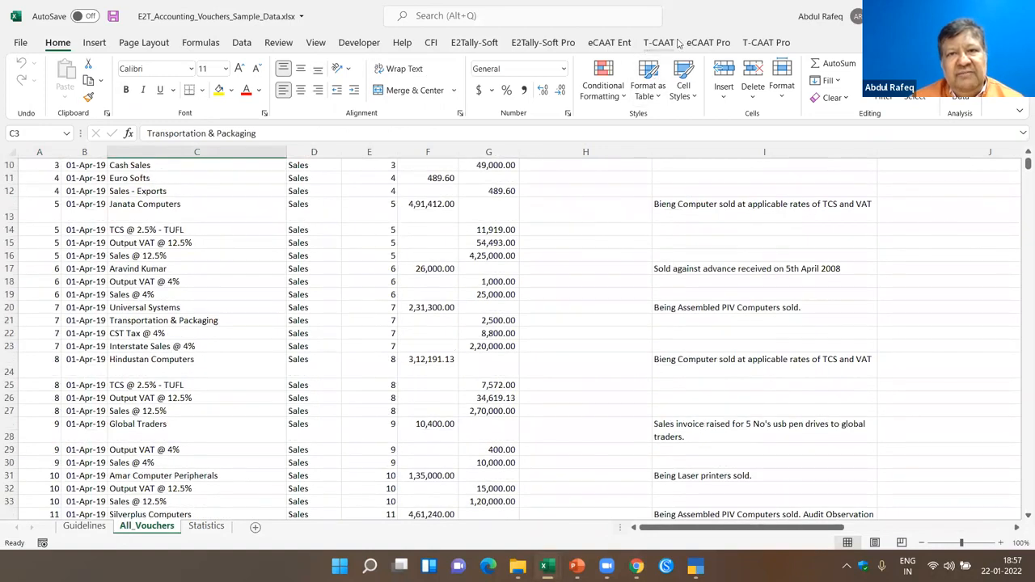
pyautogui.scroll(3, 243, 294)
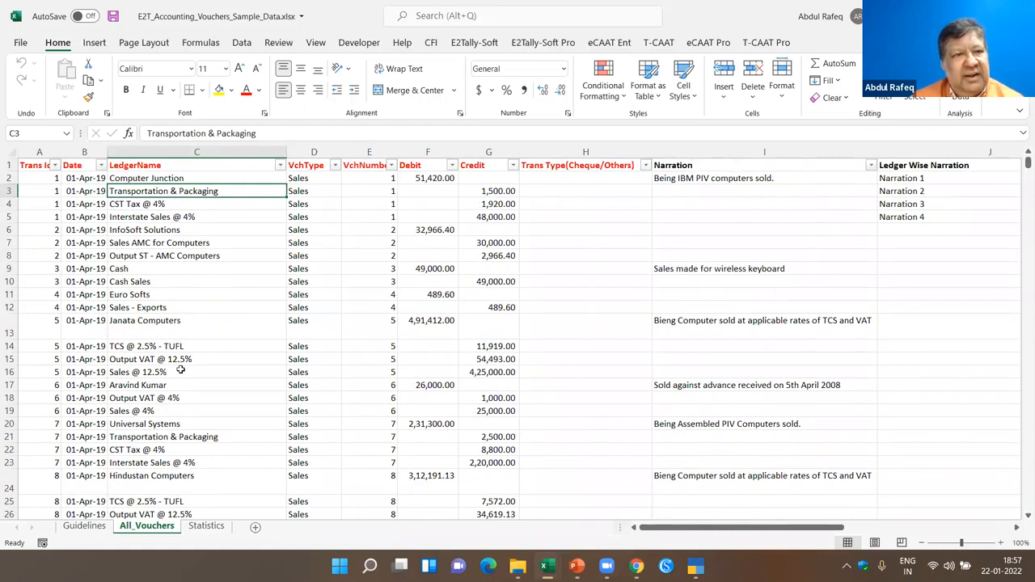
# Step: Check the last row of the sample data on the All_Vouchers sheet and return to the first vouchers
pyautogui.click(82, 374)
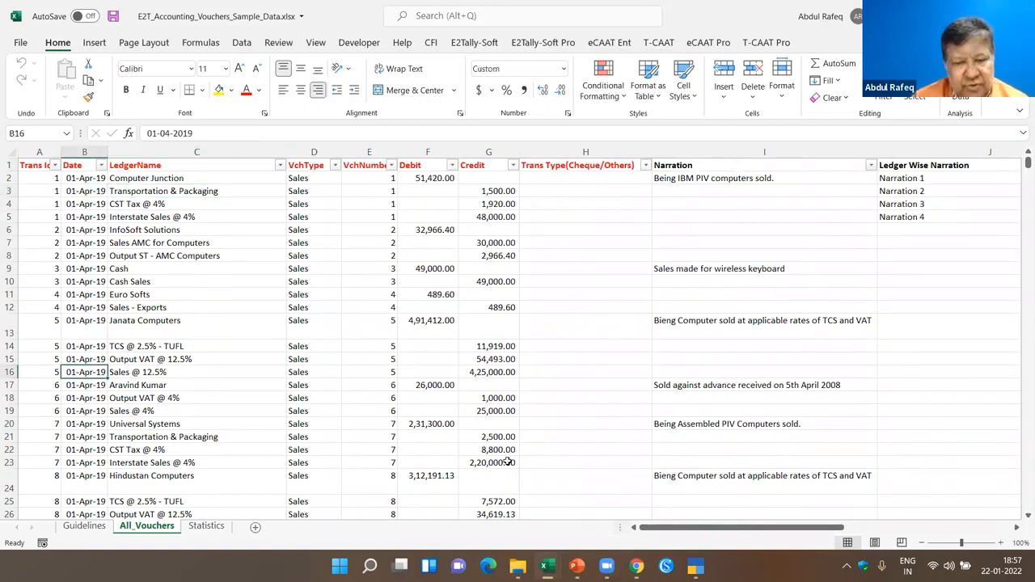
pyautogui.hotkey('ctrl', 'Down')
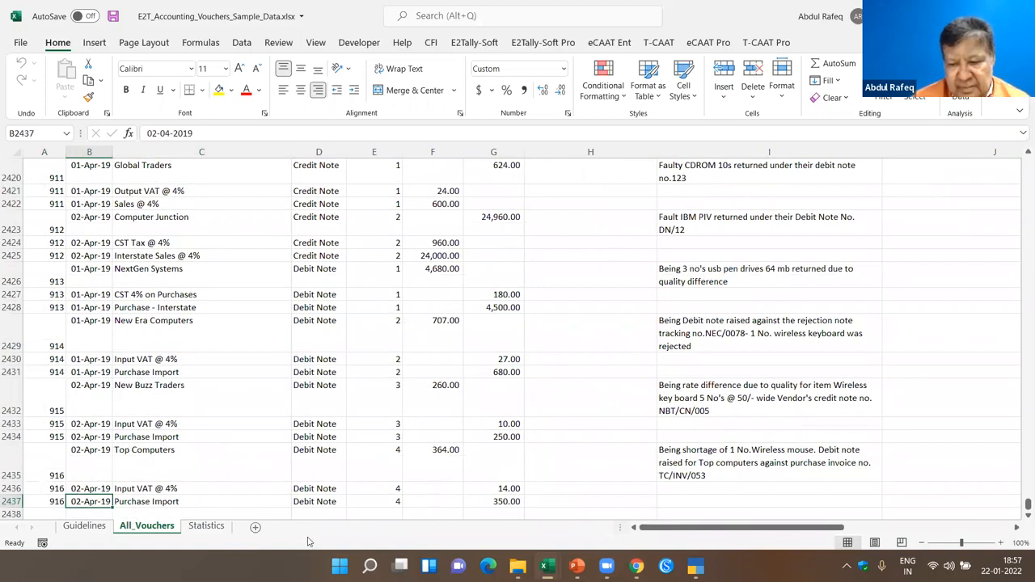
pyautogui.hotkey('ctrl', 'Home')
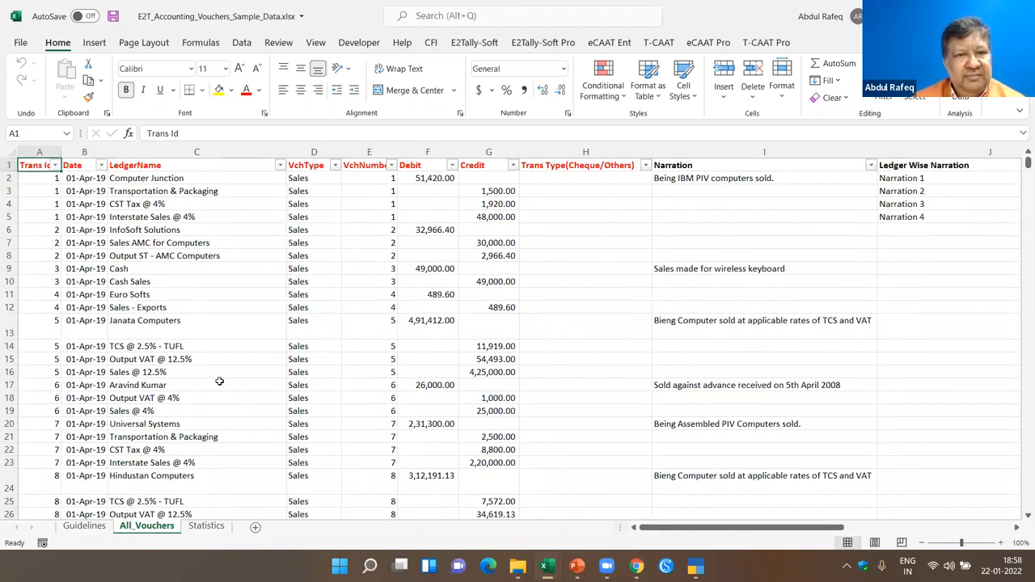
pyautogui.click(179, 333)
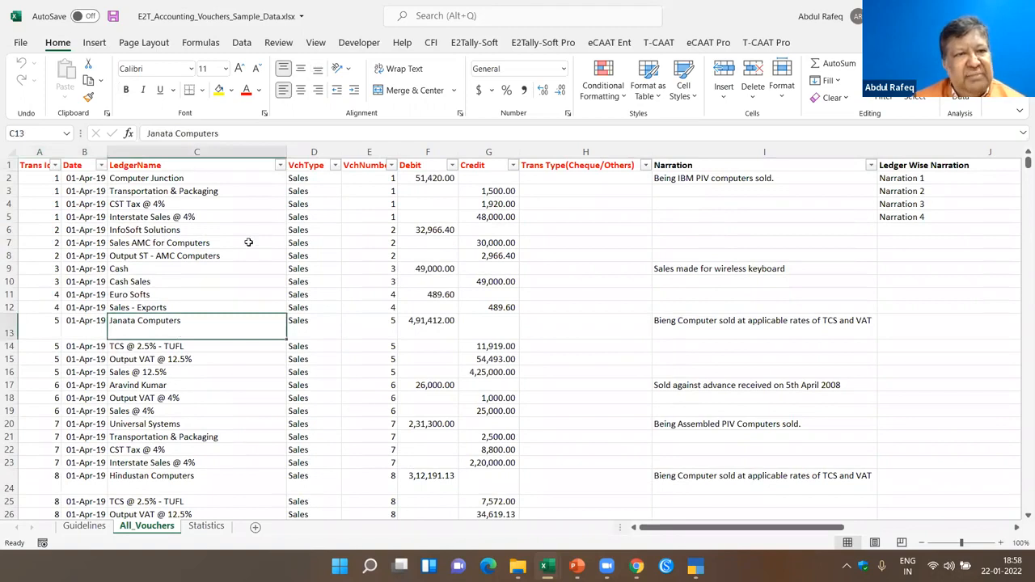
# Step: Start importing the Accounting vouchers of the sample workbook directly to Tally and confirm TESTDEMO as the target company
pyautogui.click(257, 215)
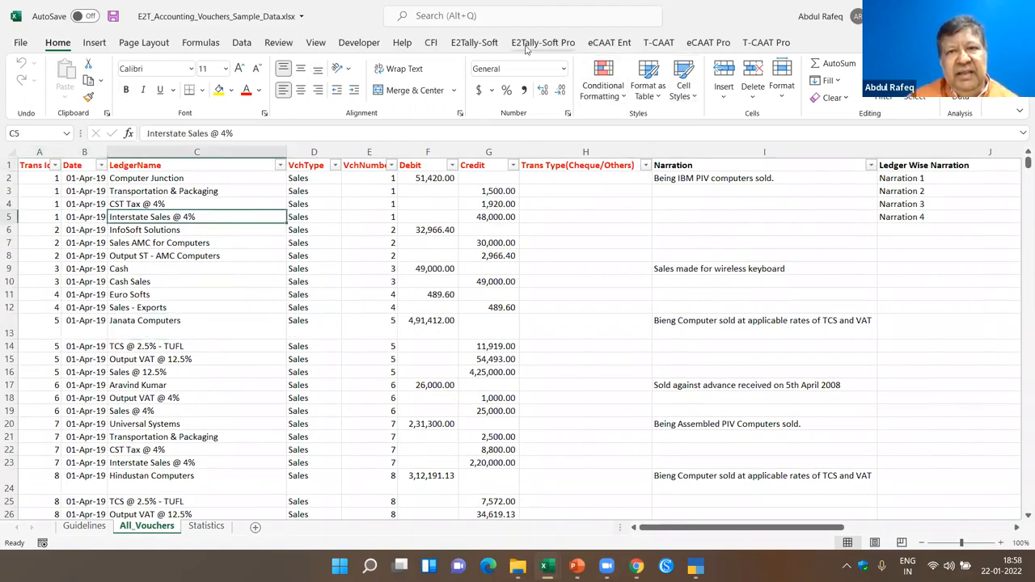
pyautogui.click(472, 43)
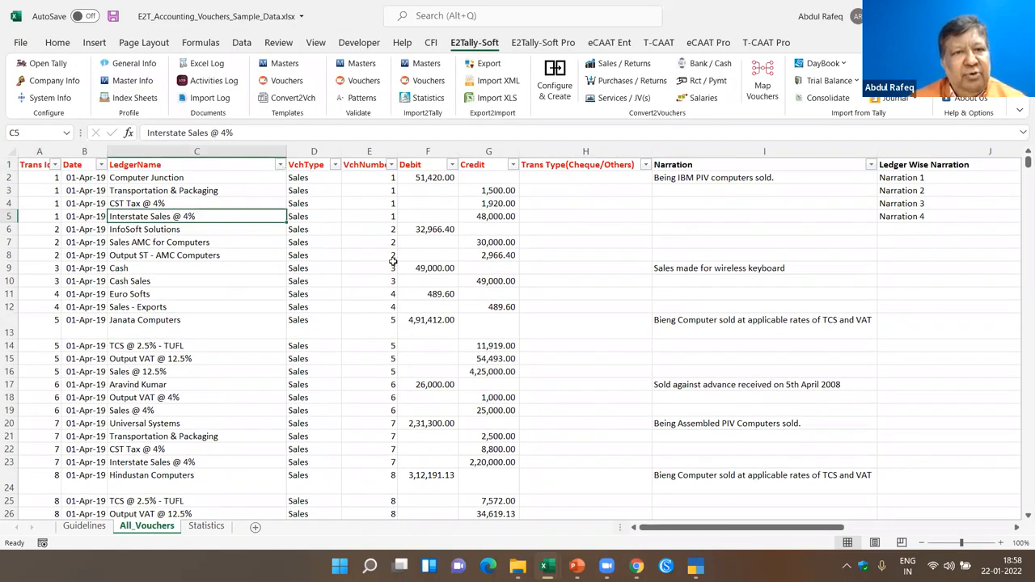
pyautogui.click(427, 81)
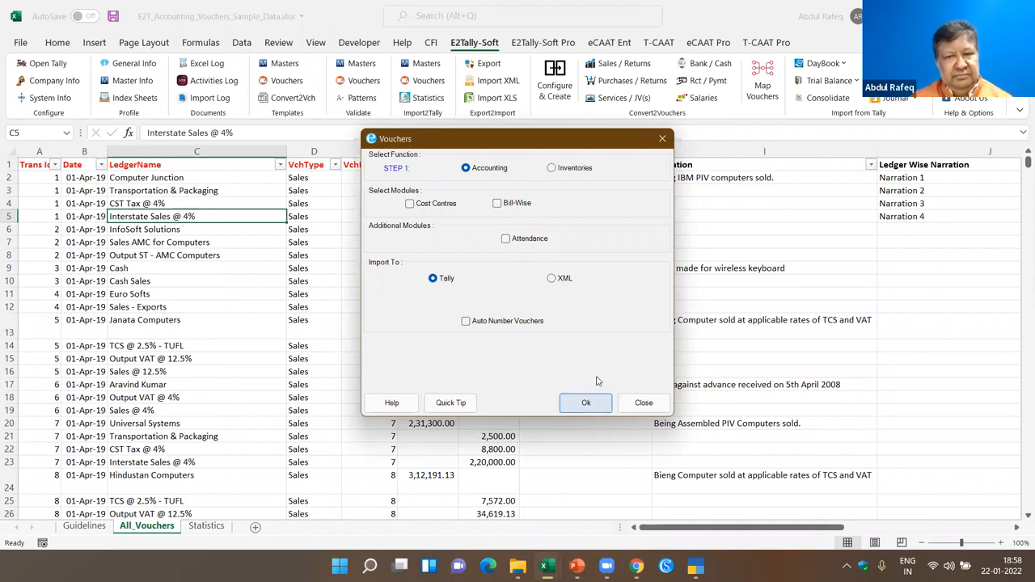
pyautogui.click(586, 405)
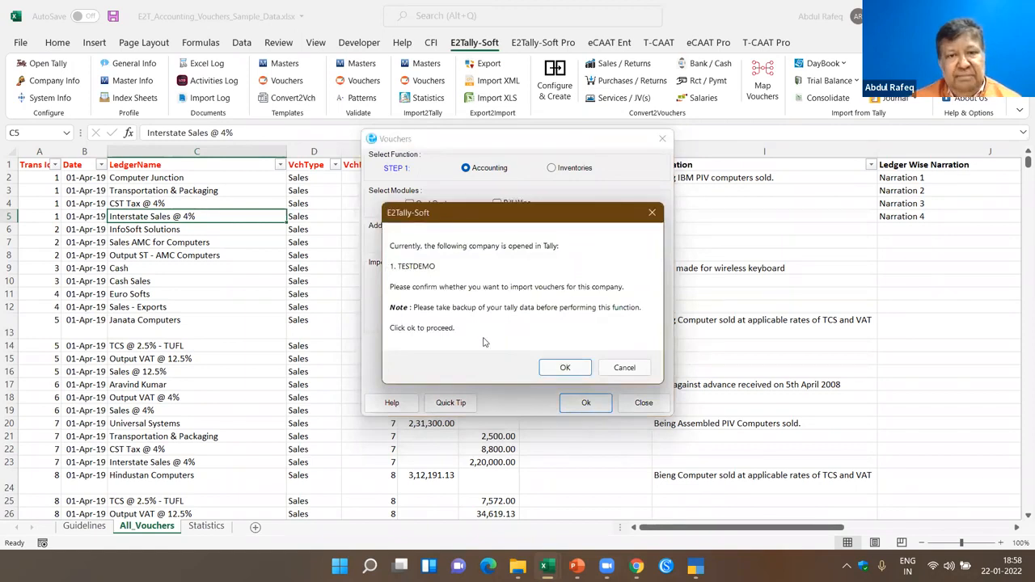
pyautogui.click(564, 367)
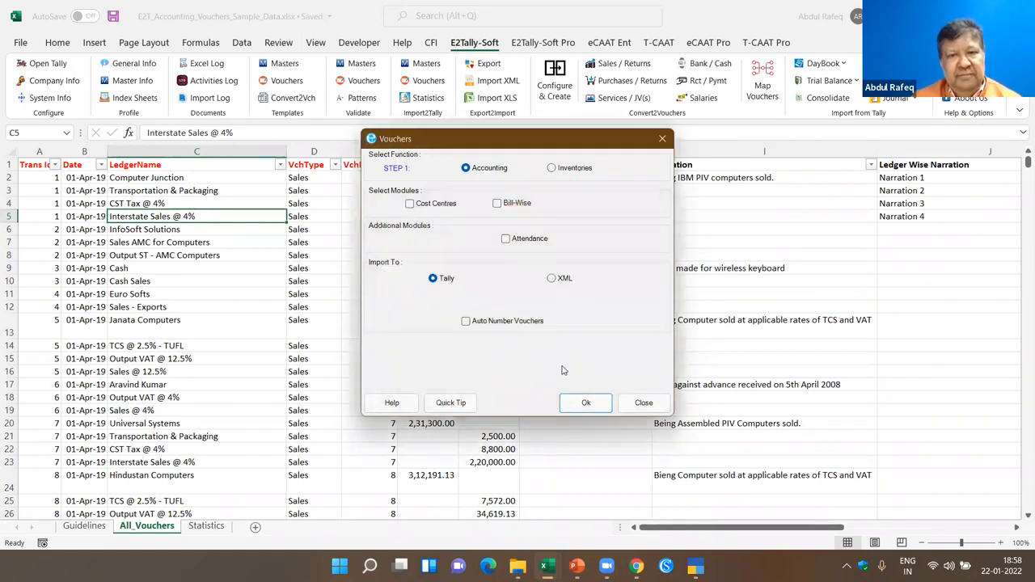
# Step: Run the voucher validation before importing and choose to import all vouchers, including those beyond the accounting period
pyautogui.click(571, 397)
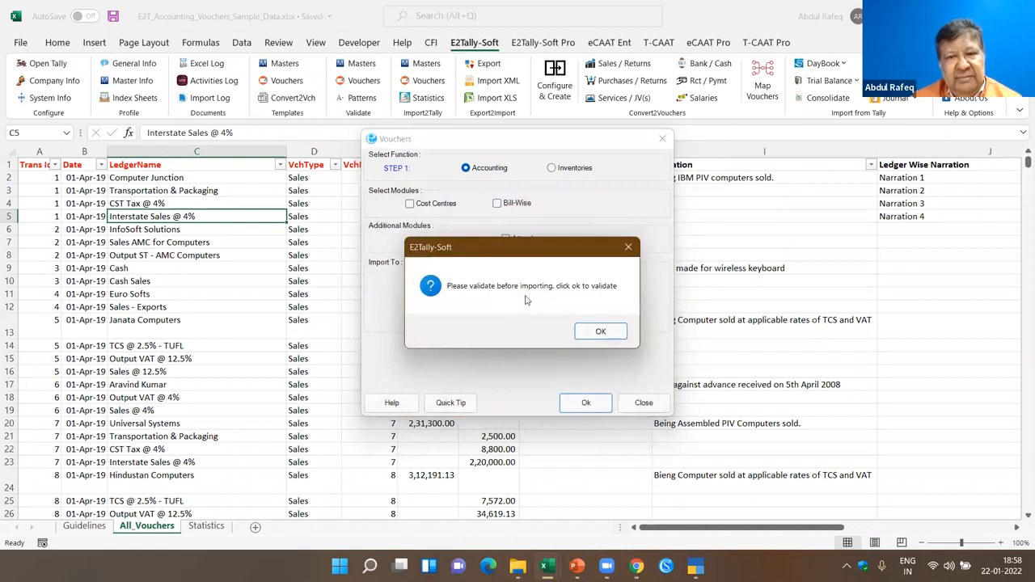
pyautogui.click(597, 331)
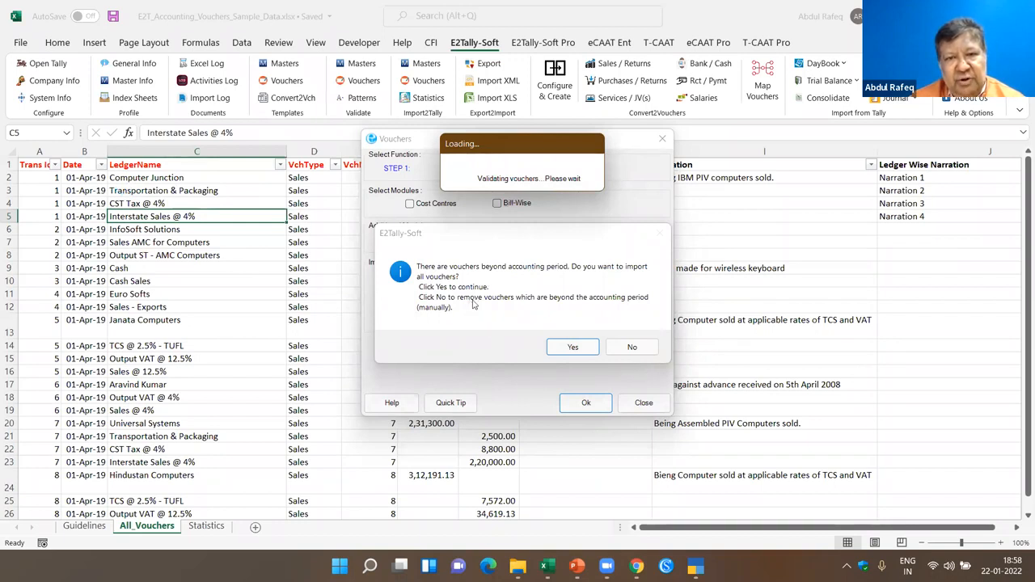
pyautogui.click(556, 349)
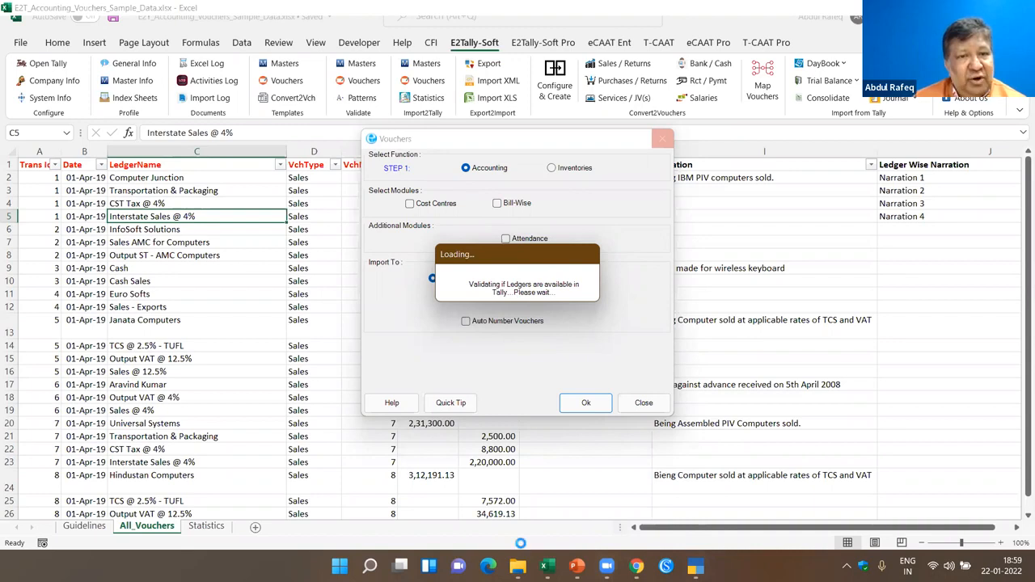
# Step: Switch to TallyPrime at the Gateway of Tally
pyautogui.moveTo(695, 566)
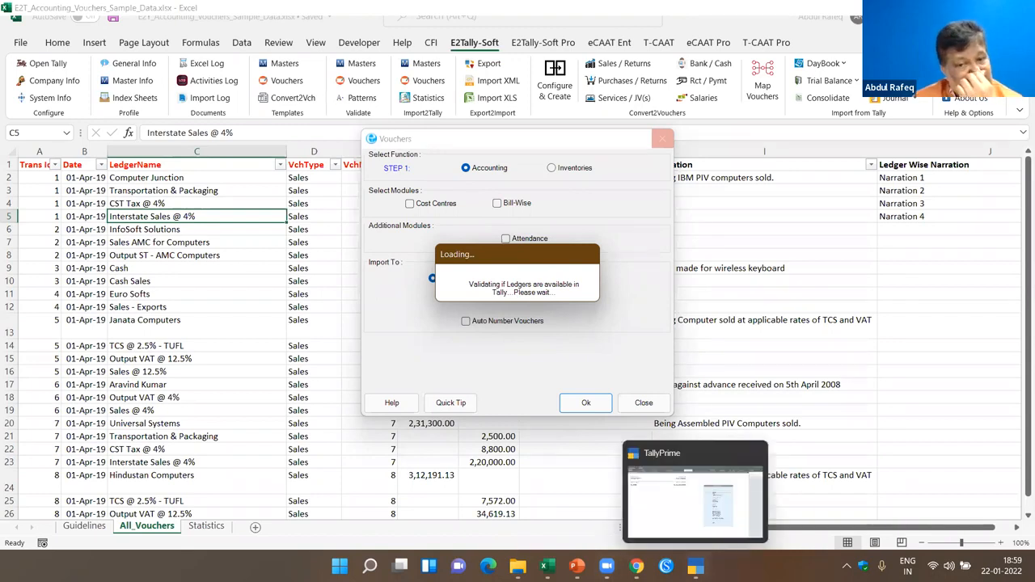
pyautogui.click(695, 566)
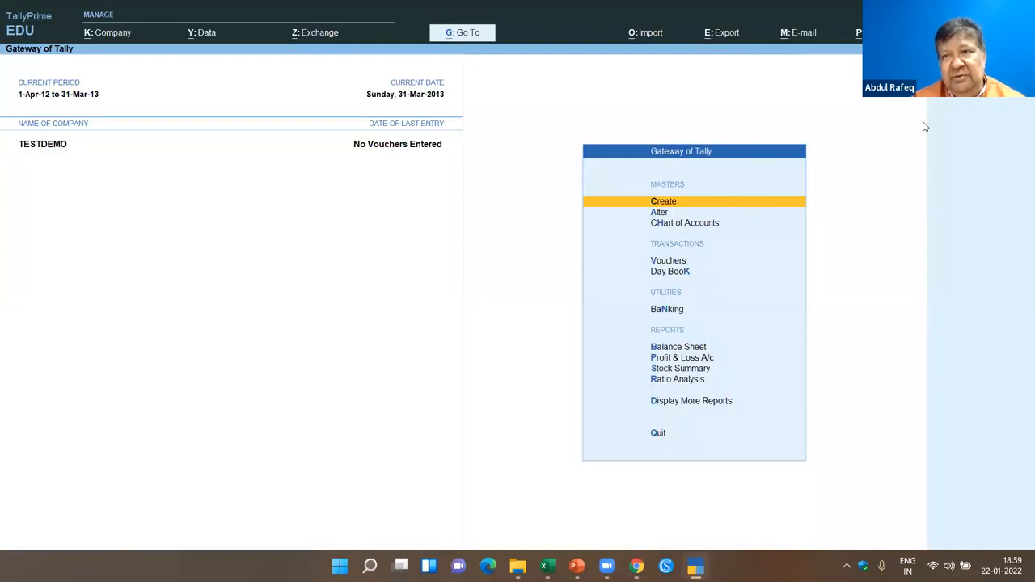
pyautogui.press('F3')
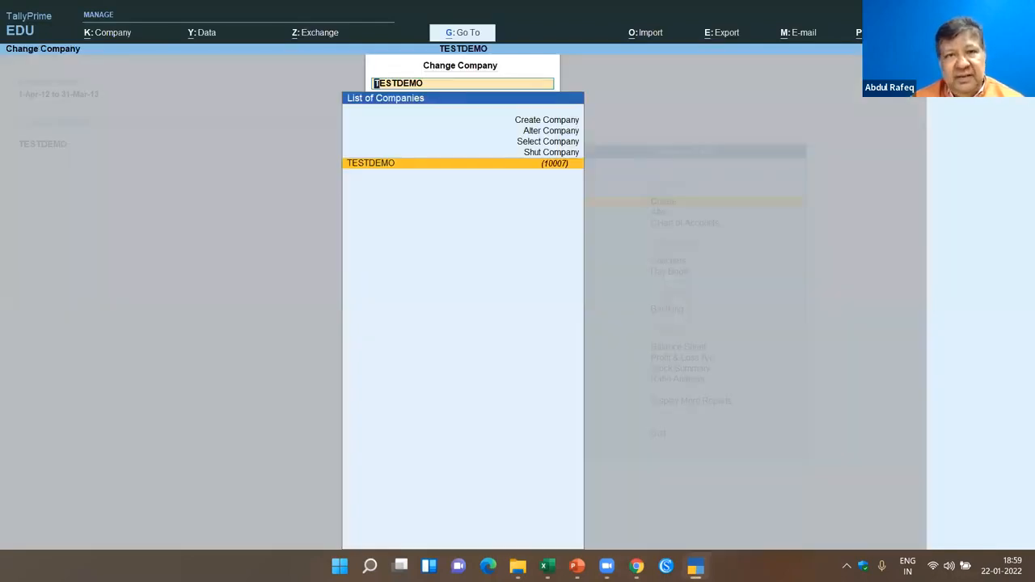
pyautogui.press('Up')
pyautogui.press('Up')
pyautogui.press('Up')
pyautogui.press('Up')
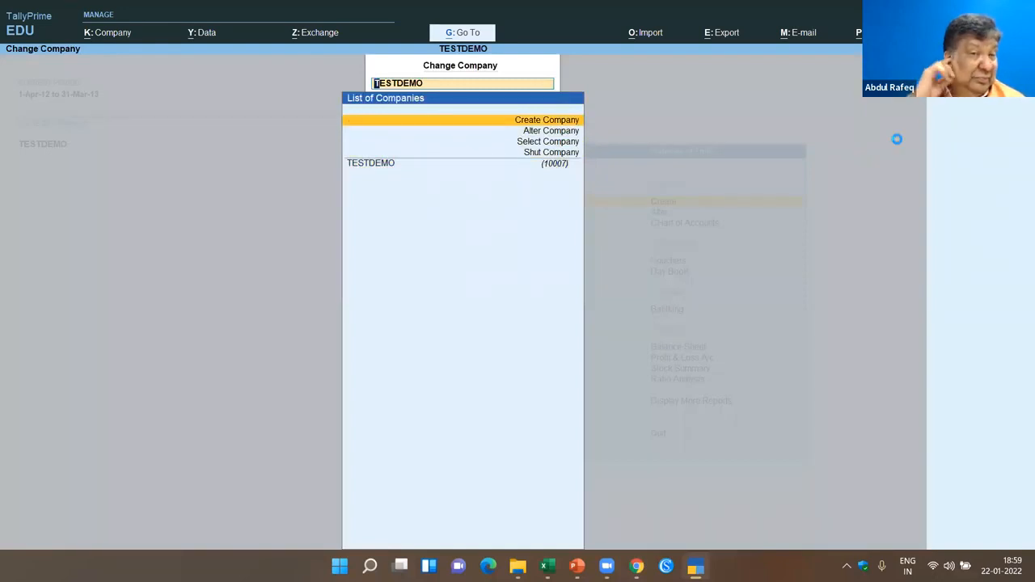
pyautogui.press('Return')
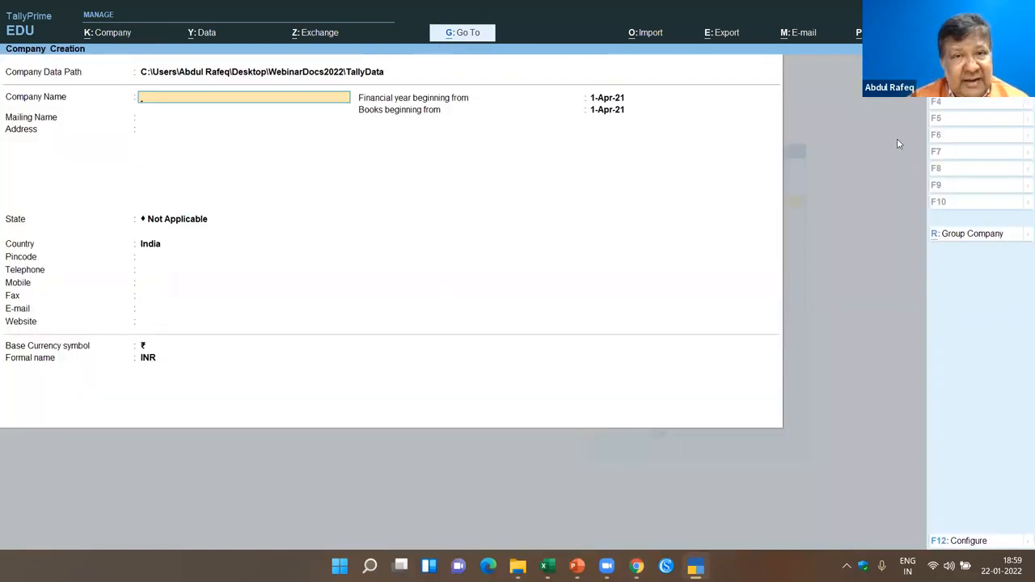
pyautogui.press('Escape')
pyautogui.press('Return')
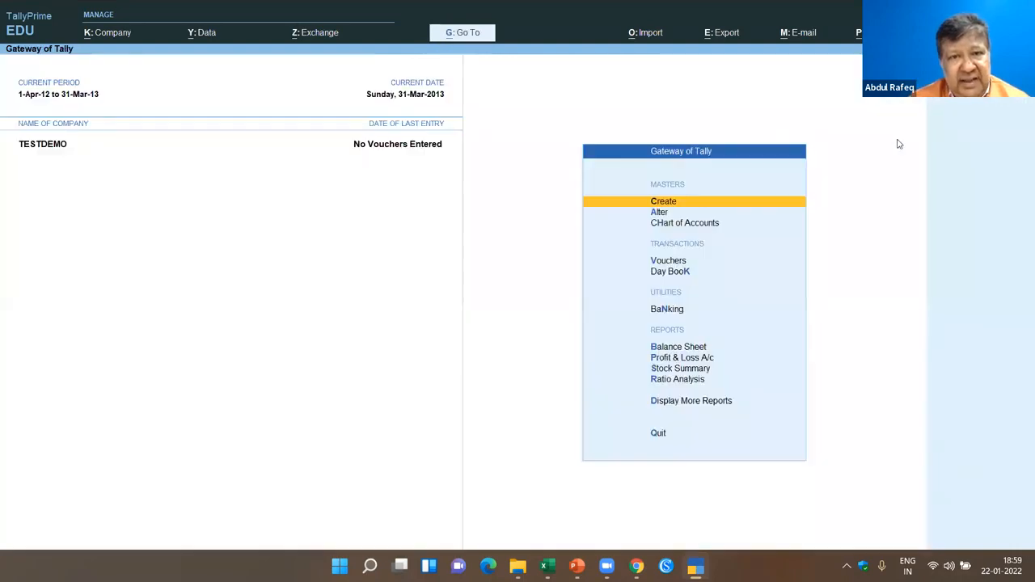
pyautogui.press('Down')
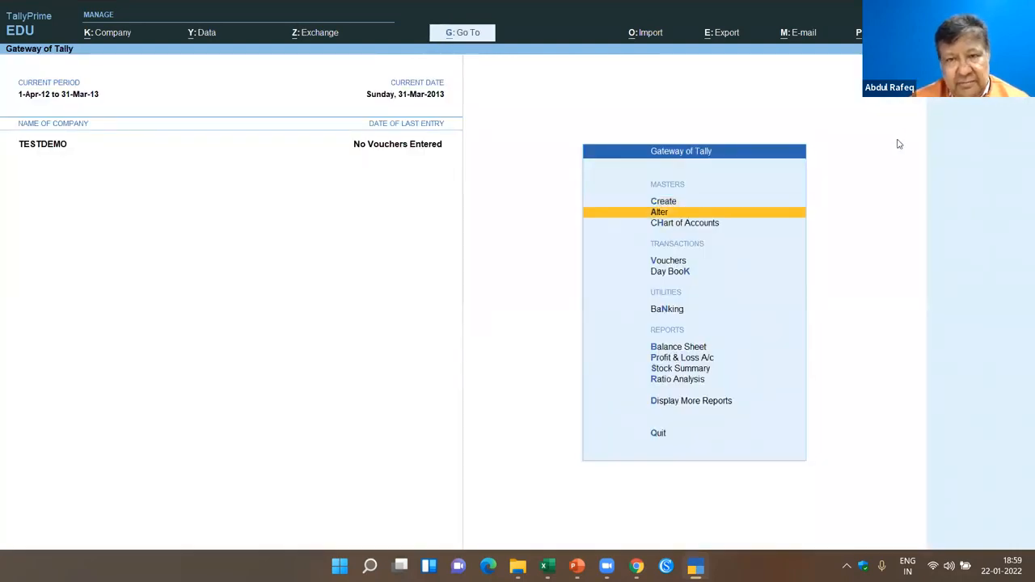
pyautogui.press('Return')
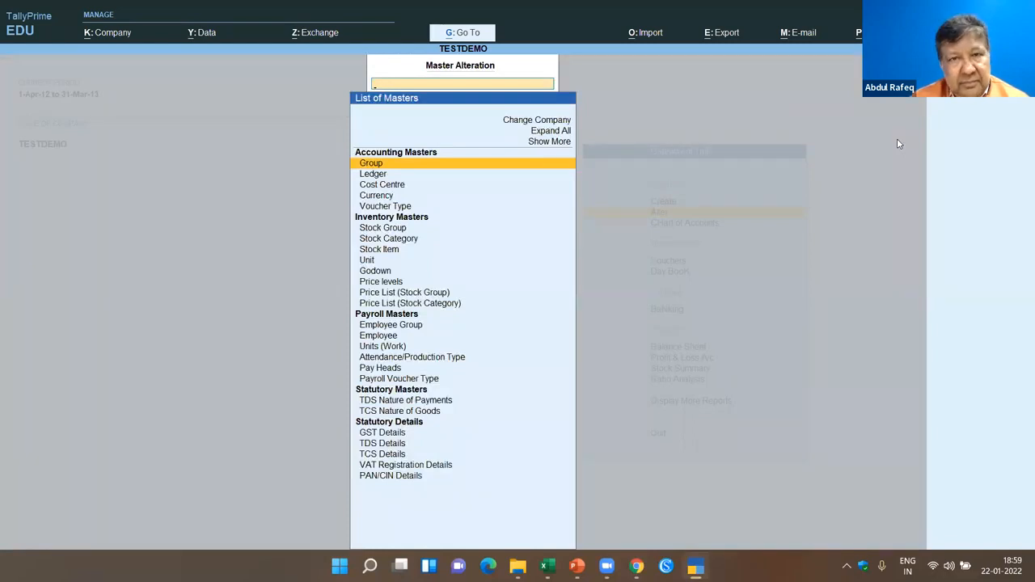
pyautogui.press('Escape')
pyautogui.press('Escape')
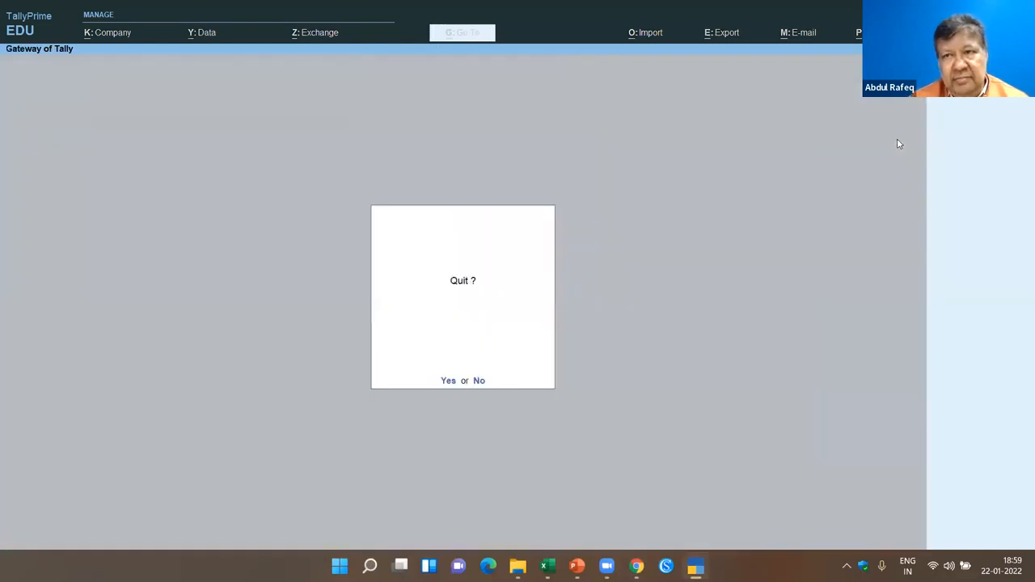
pyautogui.press('n')
# Step: Open the company TESTDEMO for alteration and enter 1apr19 as the financial year beginning date
pyautogui.press('F3')
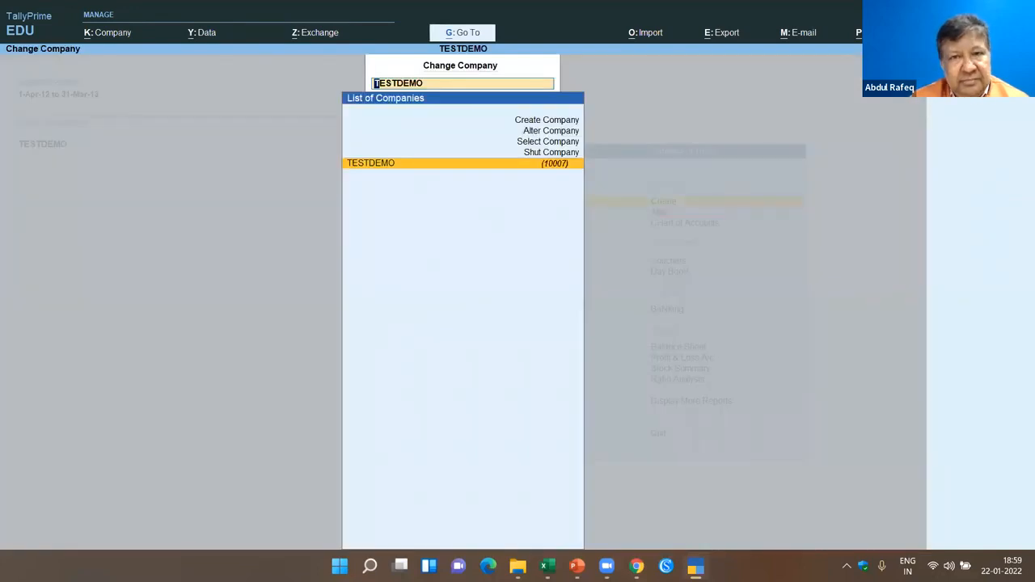
pyautogui.press('Up')
pyautogui.press('Up')
pyautogui.press('Up')
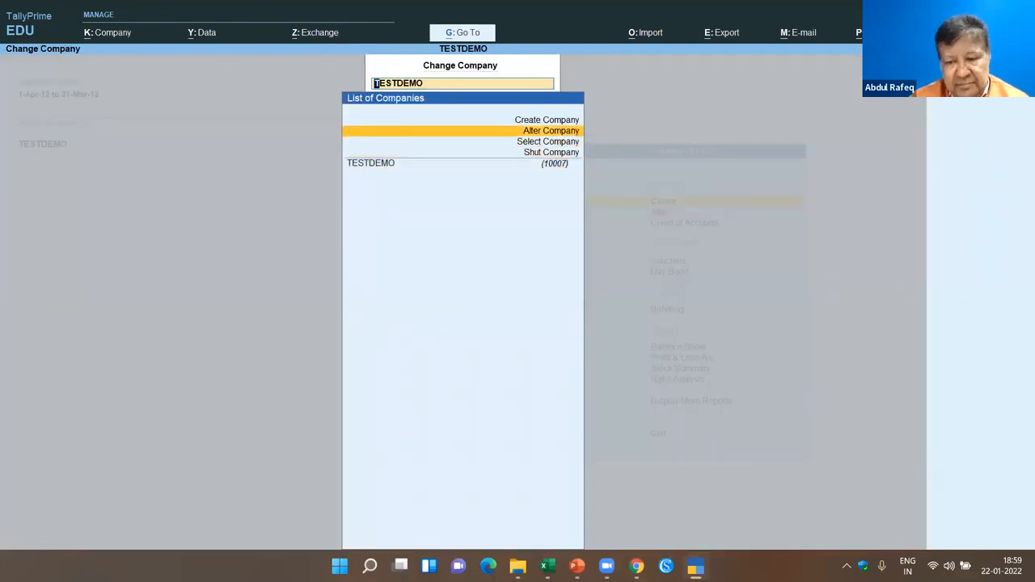
pyautogui.press('Return')
pyautogui.press('Return')
pyautogui.press('Return')
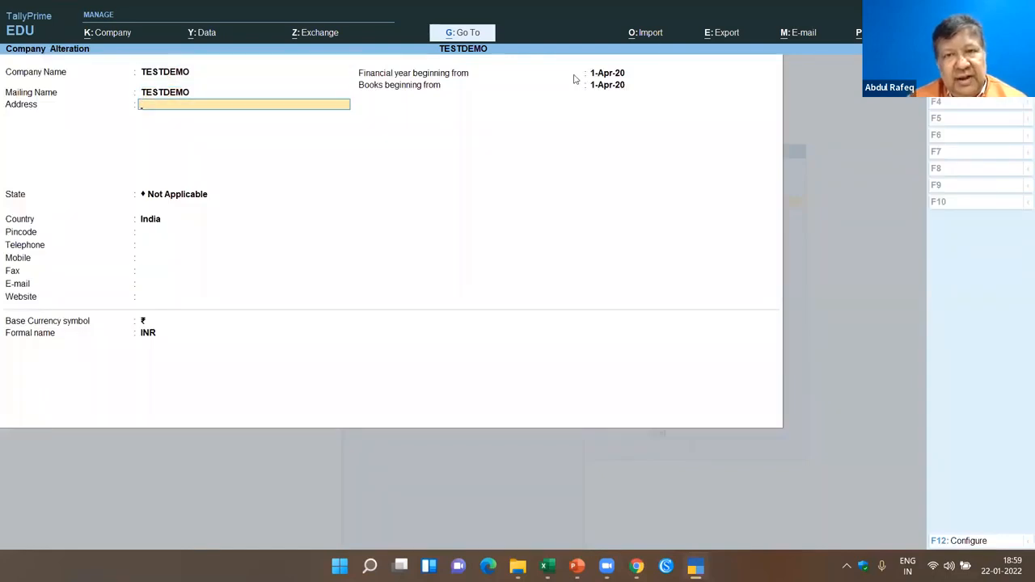
pyautogui.click(619, 76)
pyautogui.write('1apr19')
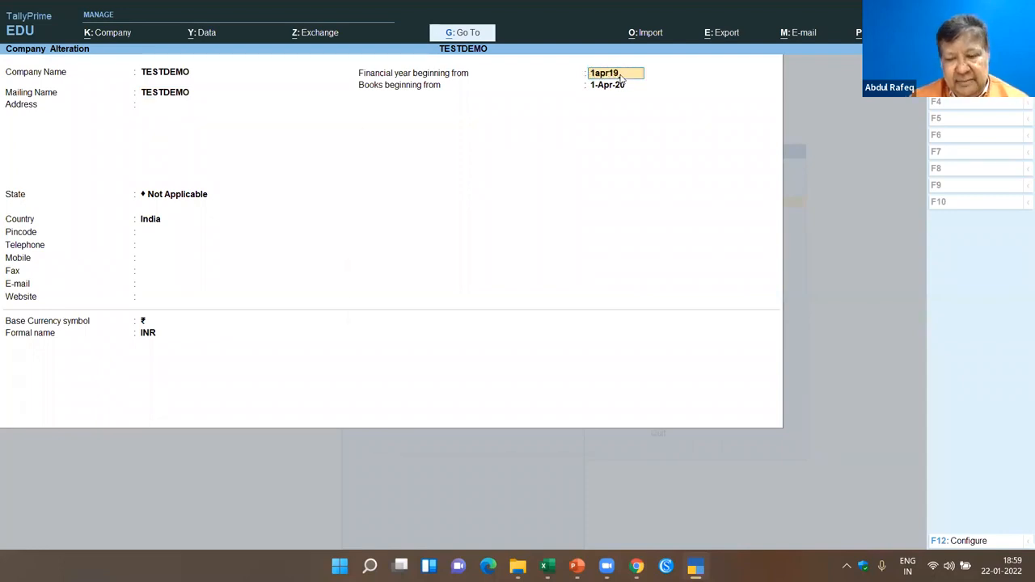
# Step: Switch to Excel to check the voucher dates on the All_Vouchers sheet, and return to the company alteration in TallyPrime
pyautogui.hotkey('alt', 'Tab')
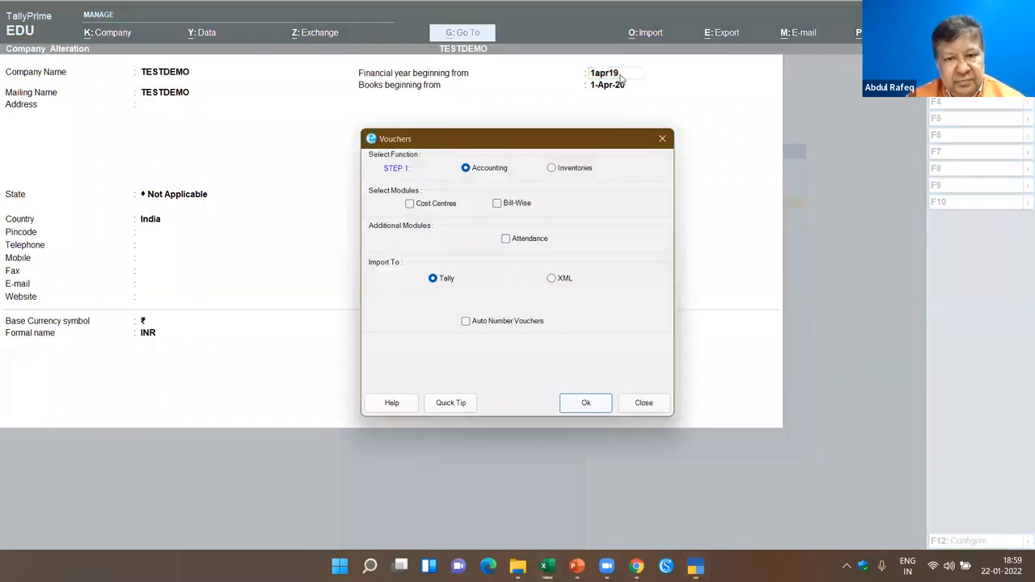
pyautogui.hotkey('alt', 'Tab')
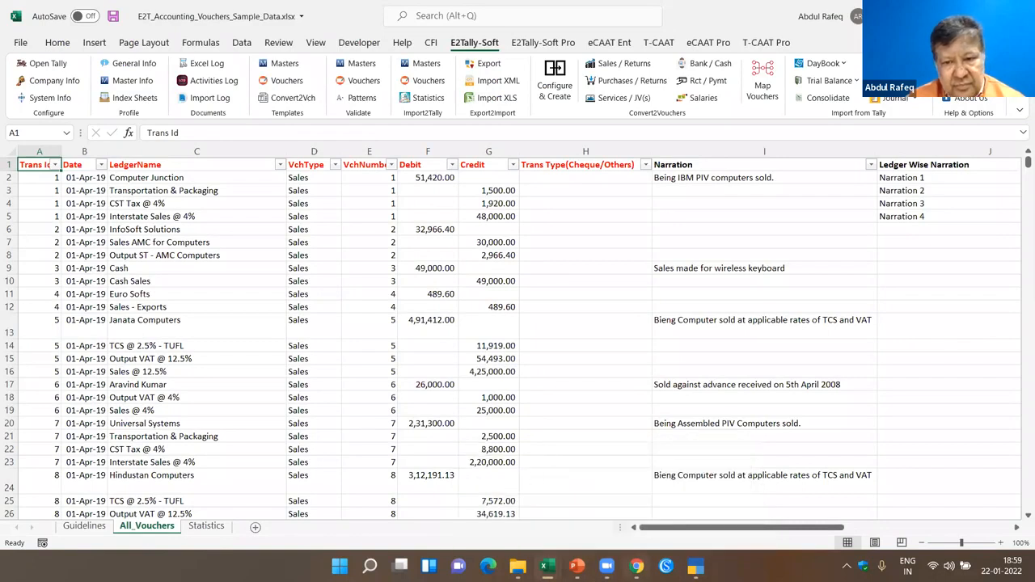
pyautogui.click(546, 566)
pyautogui.click(602, 511)
pyautogui.click(234, 243)
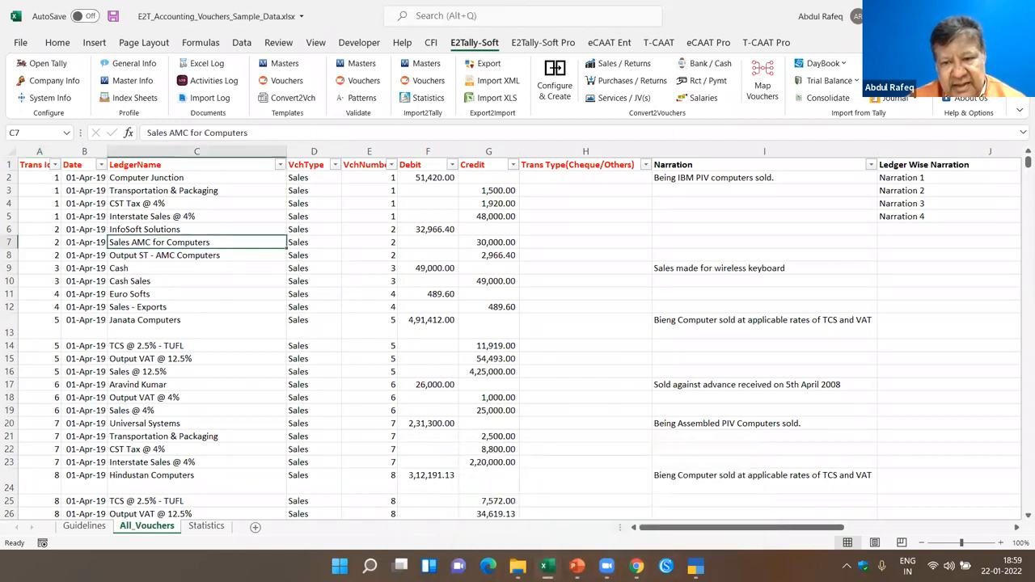
pyautogui.click(695, 565)
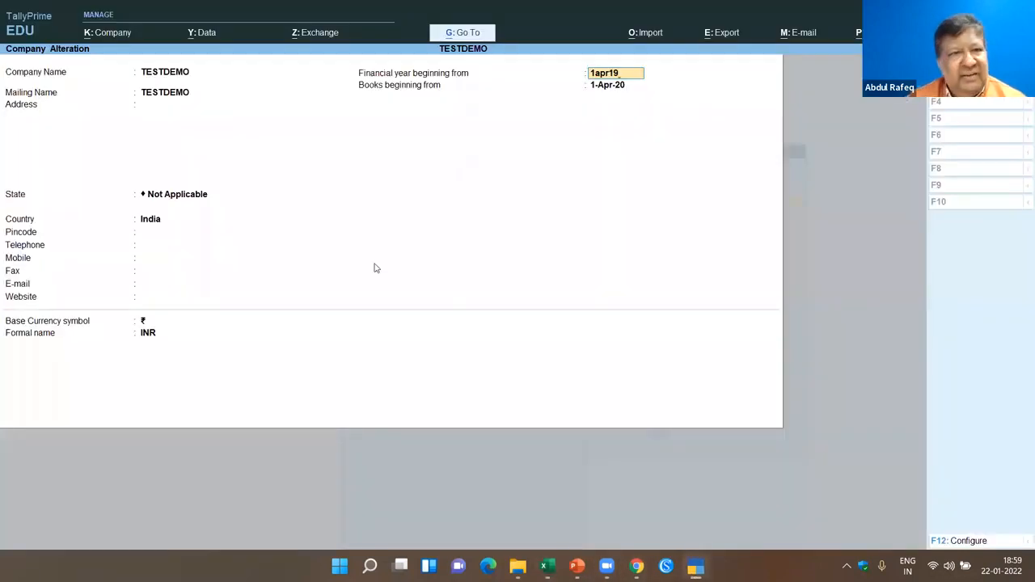
# Step: Accept 1-Apr-19 for both the financial year and books beginning dates despite the data loss, and return to the Gateway of Tally
pyautogui.press('Return')
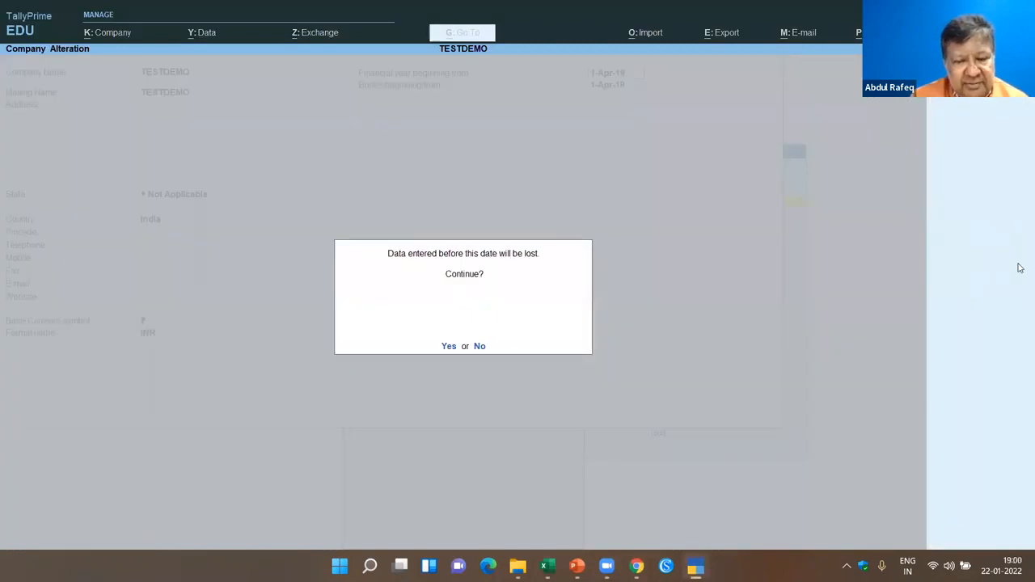
pyautogui.press('Return')
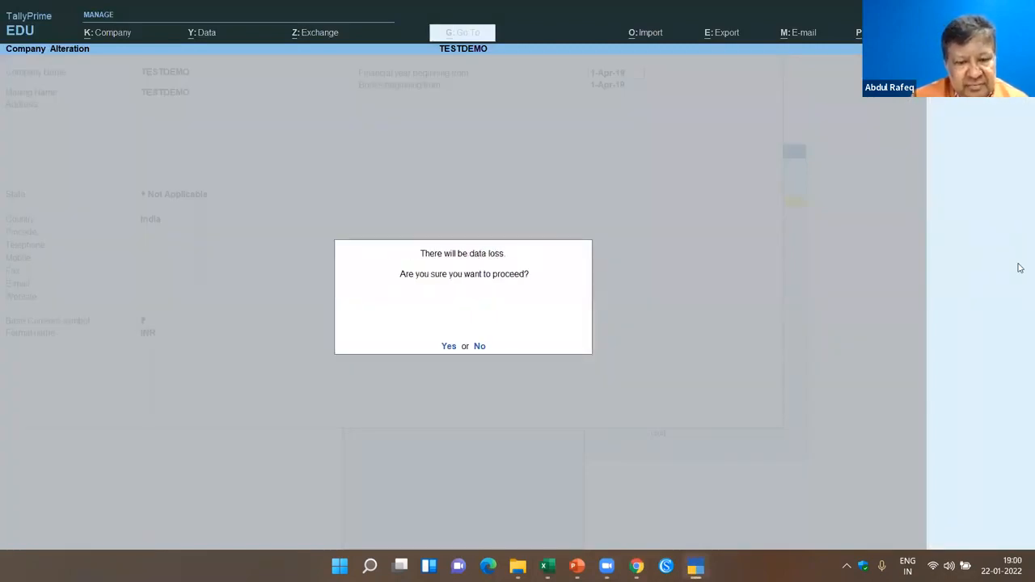
pyautogui.press('Return')
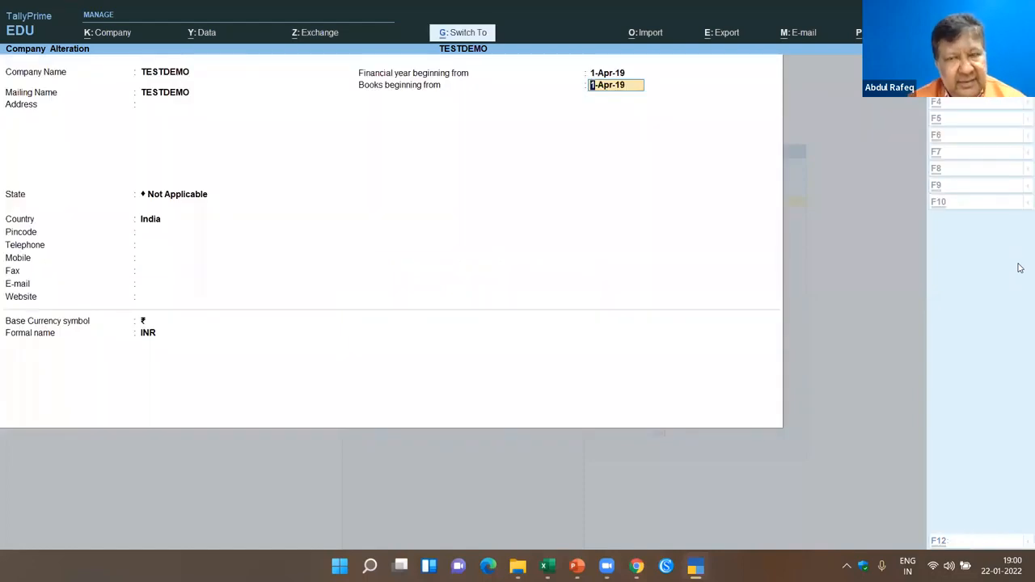
pyautogui.press('Return')
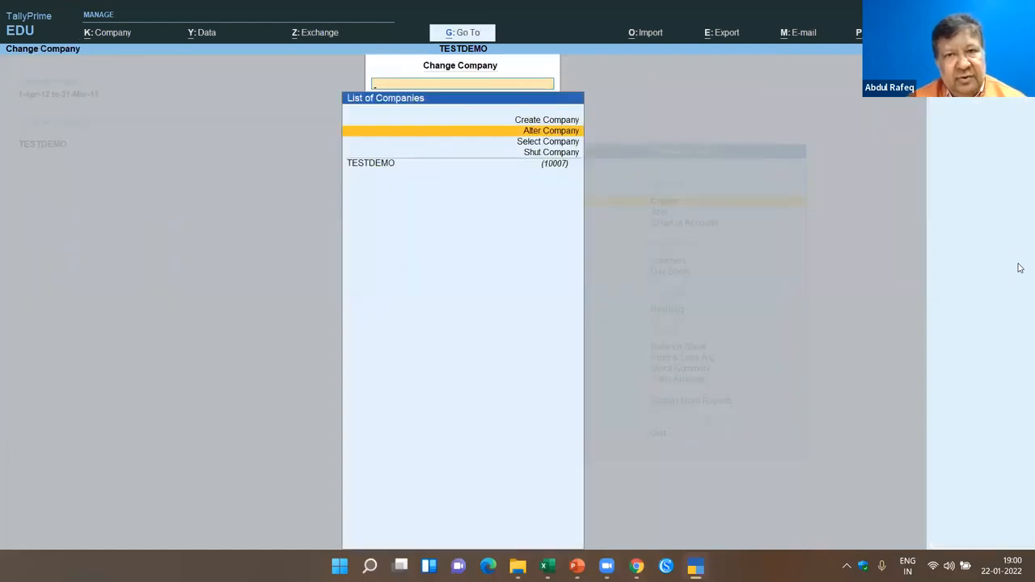
pyautogui.press('Escape')
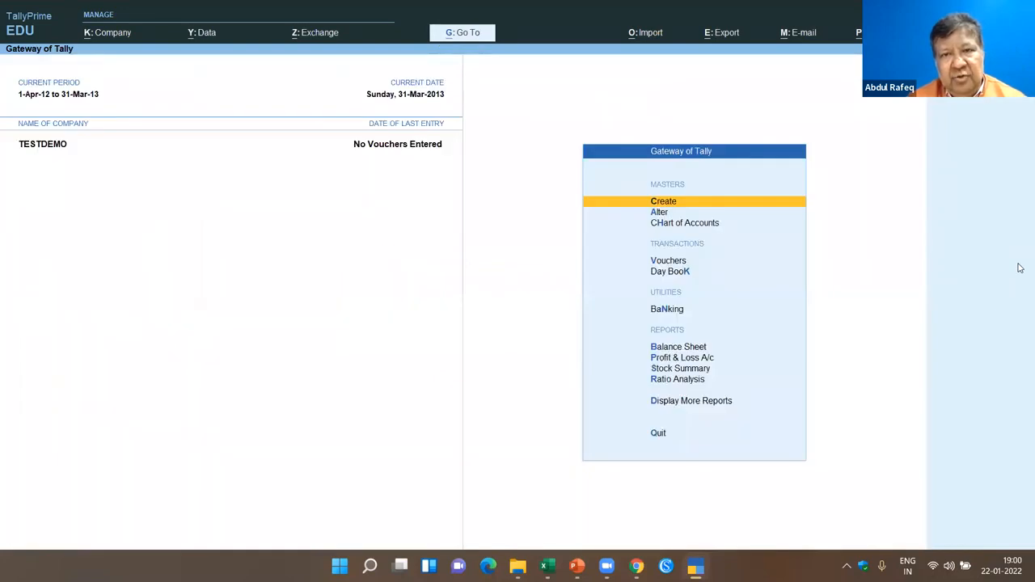
# Step: Open the Statistics report of TESTDEMO under Statements of Accounts
pyautogui.press('d')
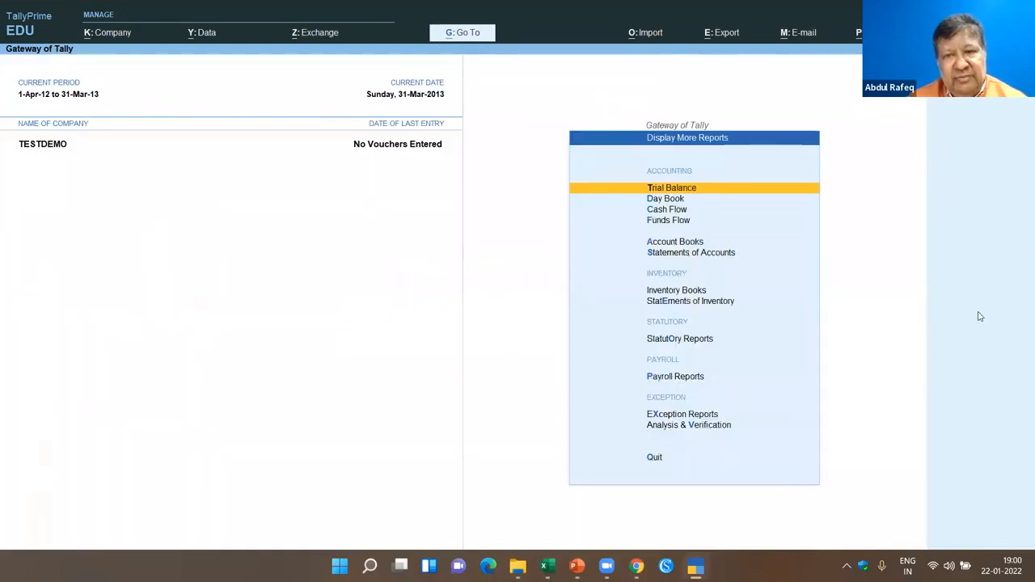
pyautogui.press('s')
pyautogui.press('s')
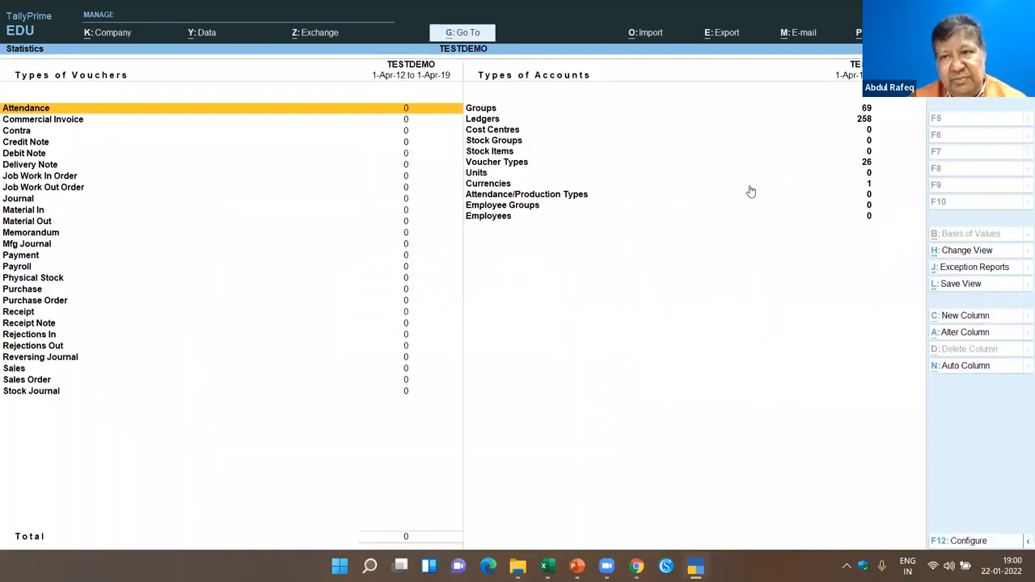
# Step: Set the Statistics report period from 1-Apr-19 to 31-Mar-20
pyautogui.press('alt')
pyautogui.hotkey('alt', 'F2')
pyautogui.write('a19')
pyautogui.press('Return')
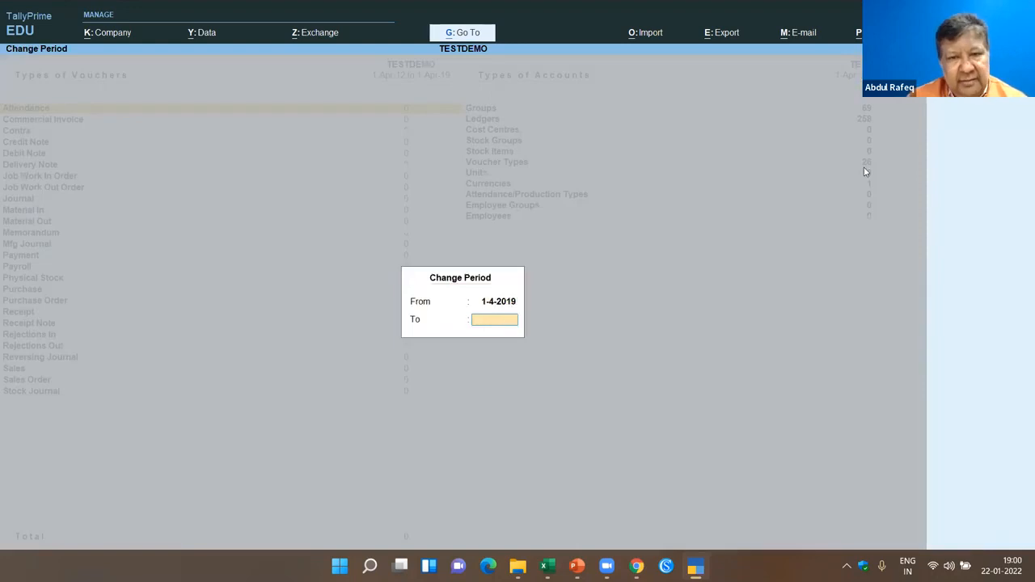
pyautogui.write('m20')
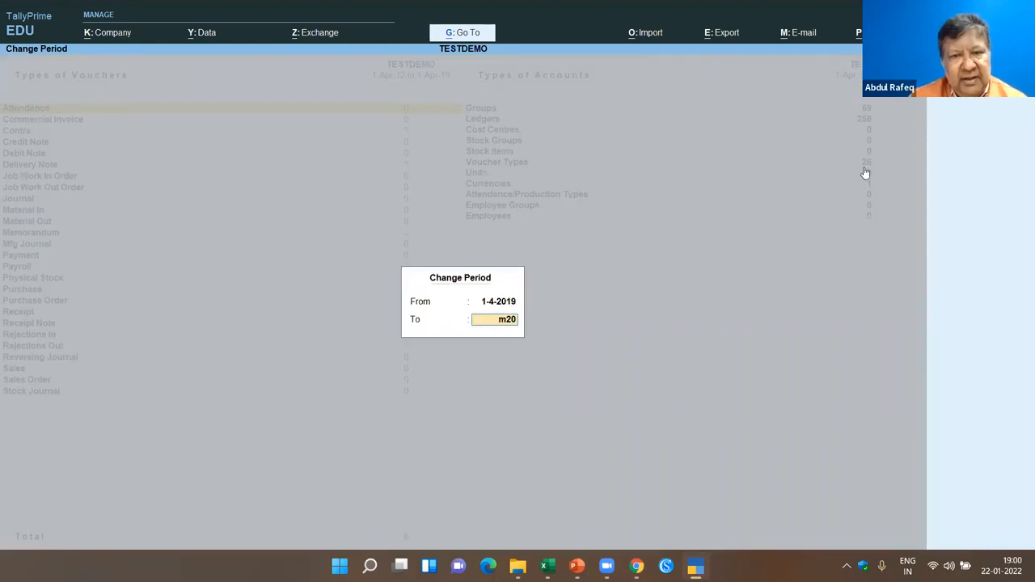
pyautogui.press('Return')
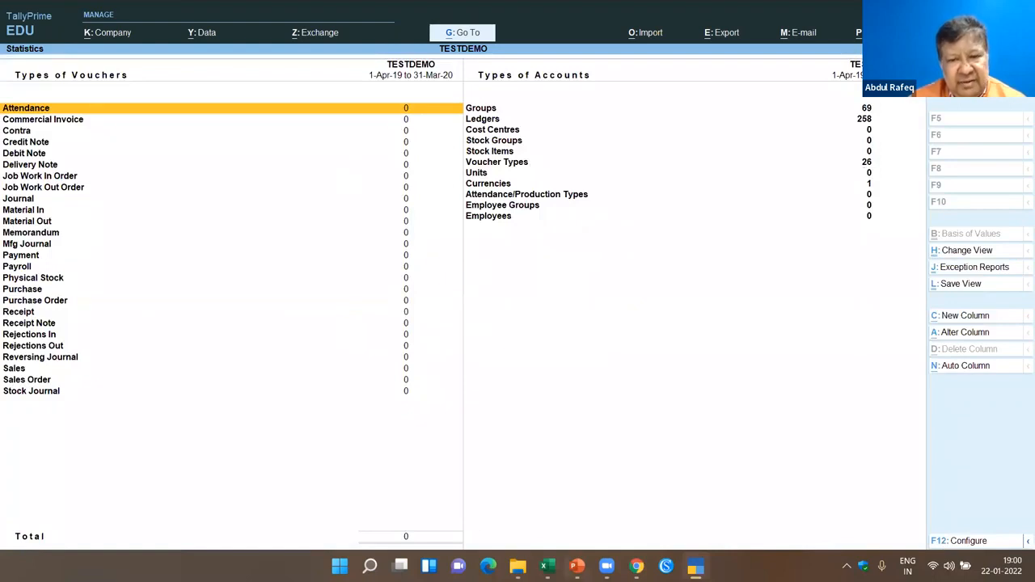
# Step: Switch to Excel, import the All_Vouchers sheet's accounting vouchers into Tally, and save the import statistics to Excel
pyautogui.moveTo(547, 566)
pyautogui.click(600, 511)
pyautogui.click(295, 279)
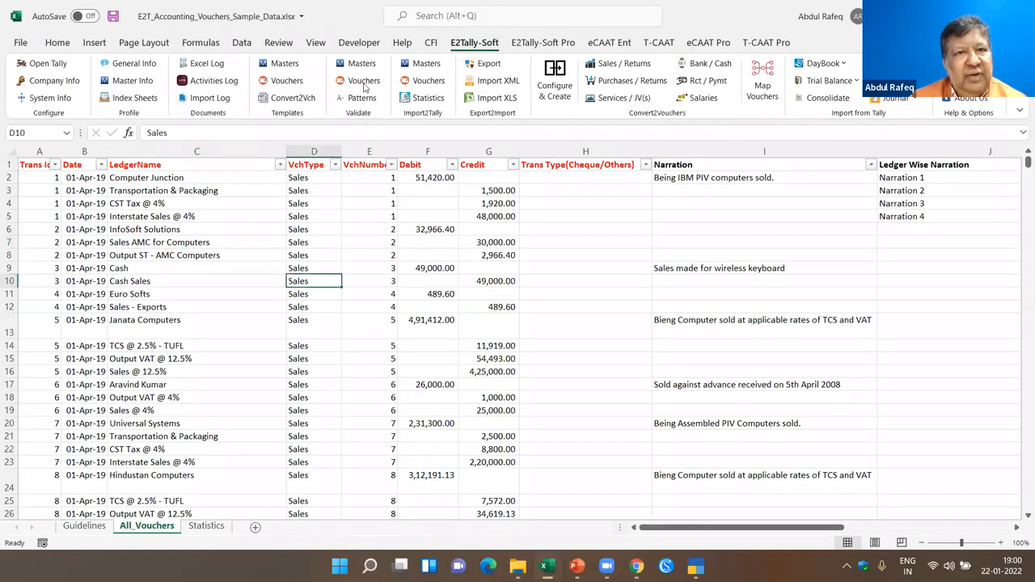
pyautogui.click(429, 84)
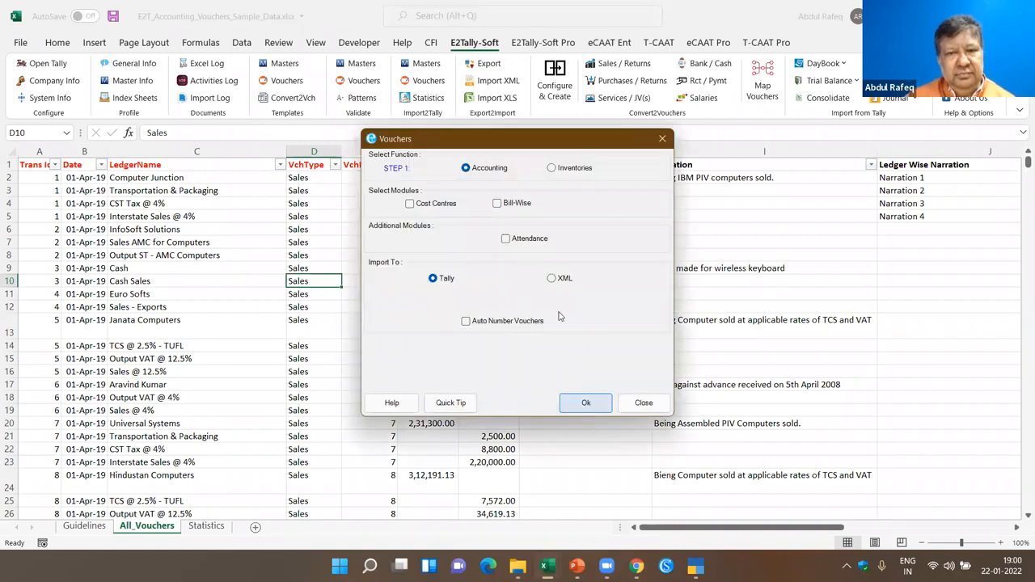
pyautogui.click(559, 368)
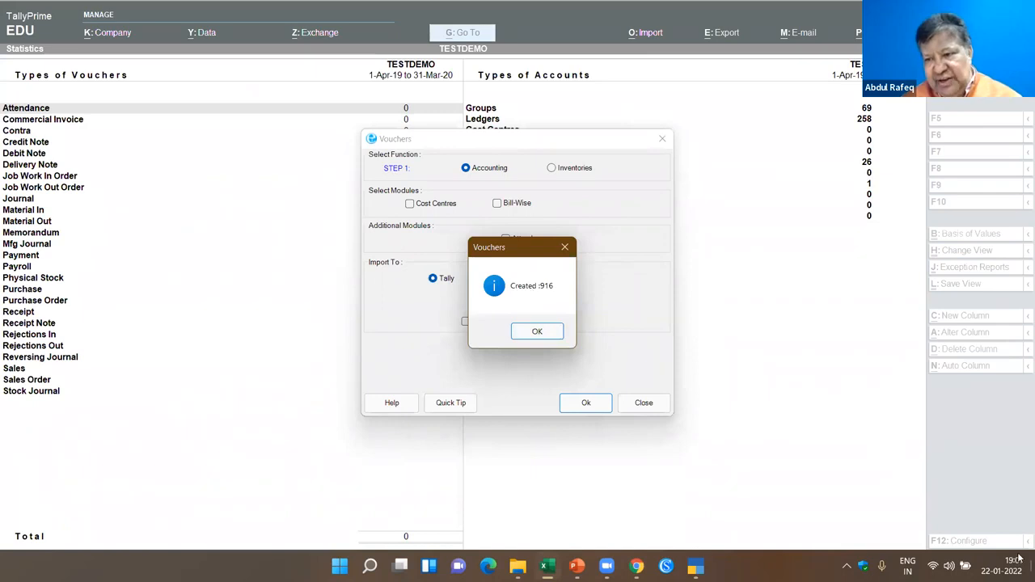
pyautogui.click(546, 334)
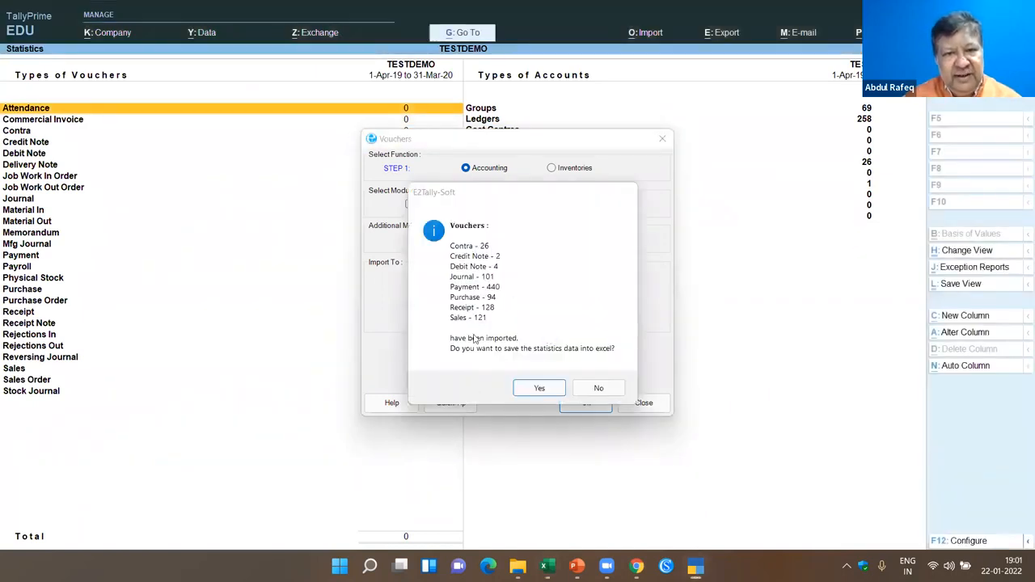
pyautogui.click(538, 388)
pyautogui.click(444, 350)
# Step: Switch to TallyPrime, reopen the Statistics report to refresh it, and drill down into the Contra monthly register
pyautogui.click(695, 566)
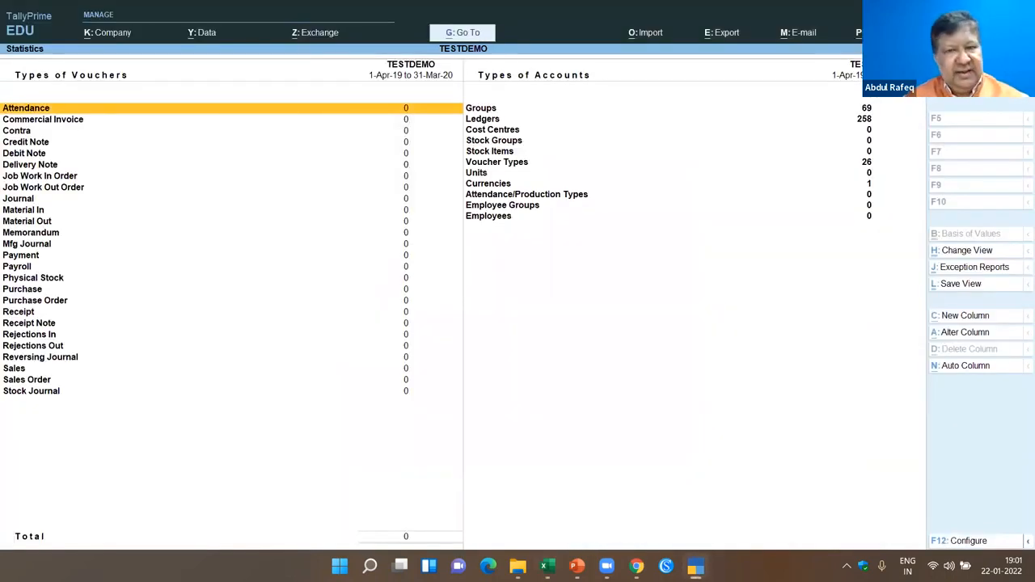
pyautogui.press('Escape')
pyautogui.press('Return')
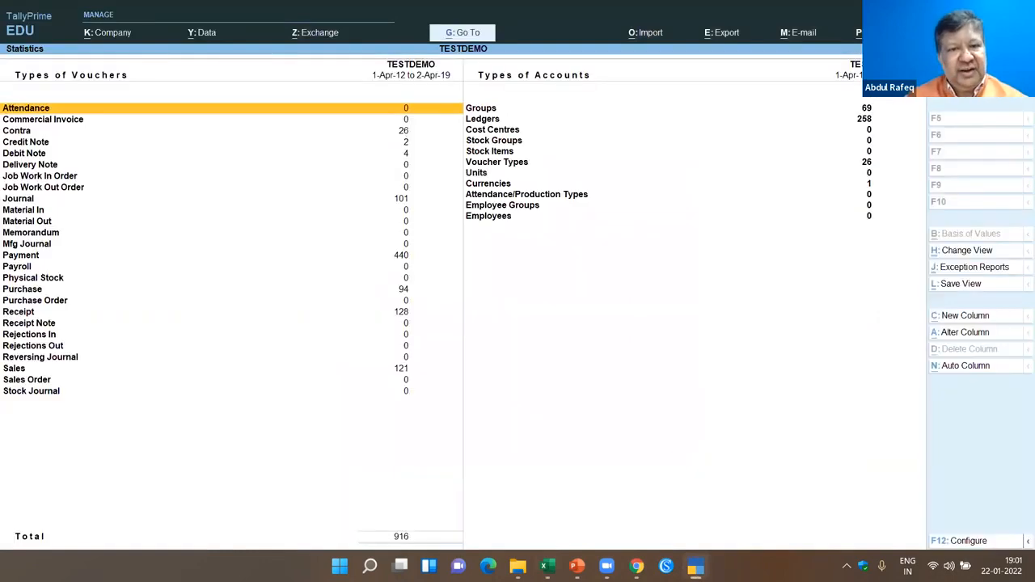
pyautogui.press('Down')
pyautogui.press('Down')
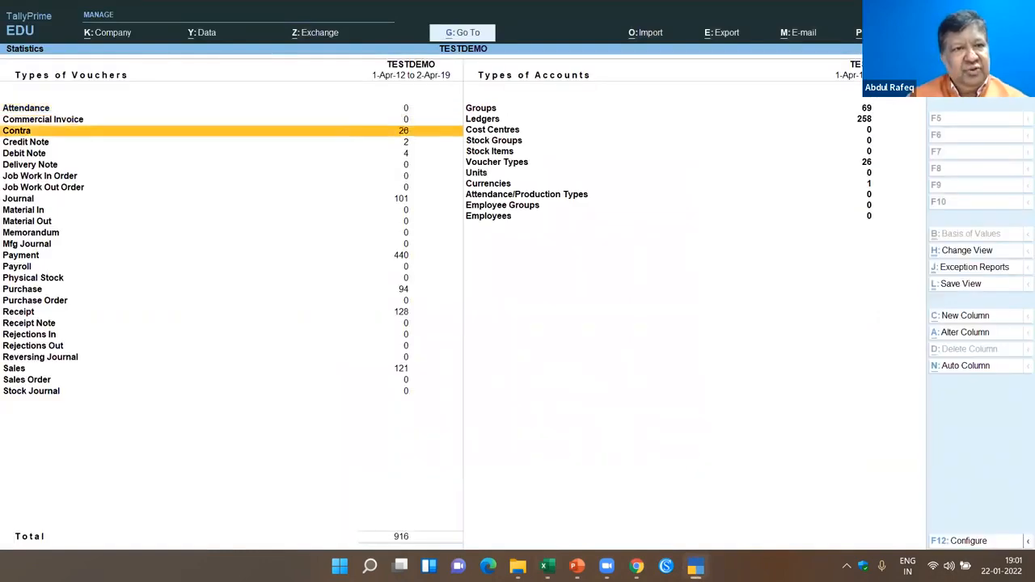
pyautogui.press('Return')
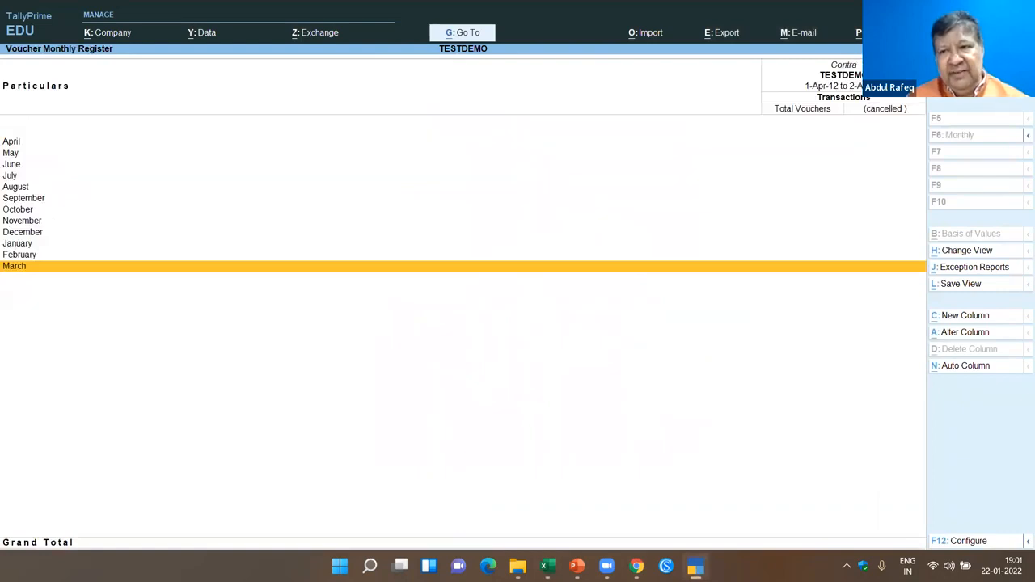
# Step: Return to the Gateway of Tally and set the current period from 1-Apr-19 to 31-Mar-20
pyautogui.press('Escape')
pyautogui.press('Escape')
pyautogui.press('Escape')
pyautogui.press('Escape')
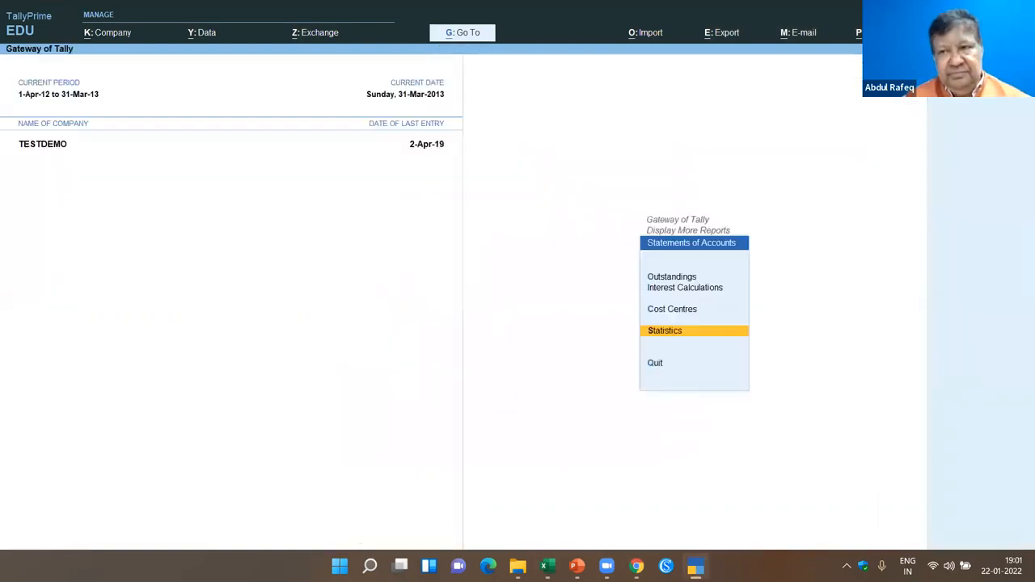
pyautogui.press('Escape')
pyautogui.press('n')
pyautogui.hotkey('alt', 'F2')
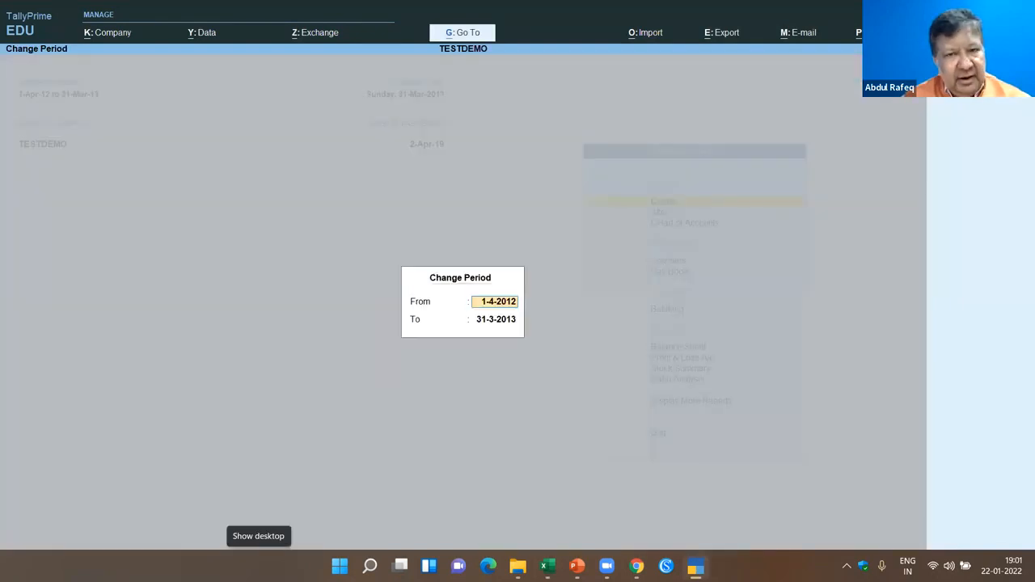
pyautogui.write('1-4-19')
pyautogui.press('Return')
pyautogui.write('m20')
pyautogui.press('Return')
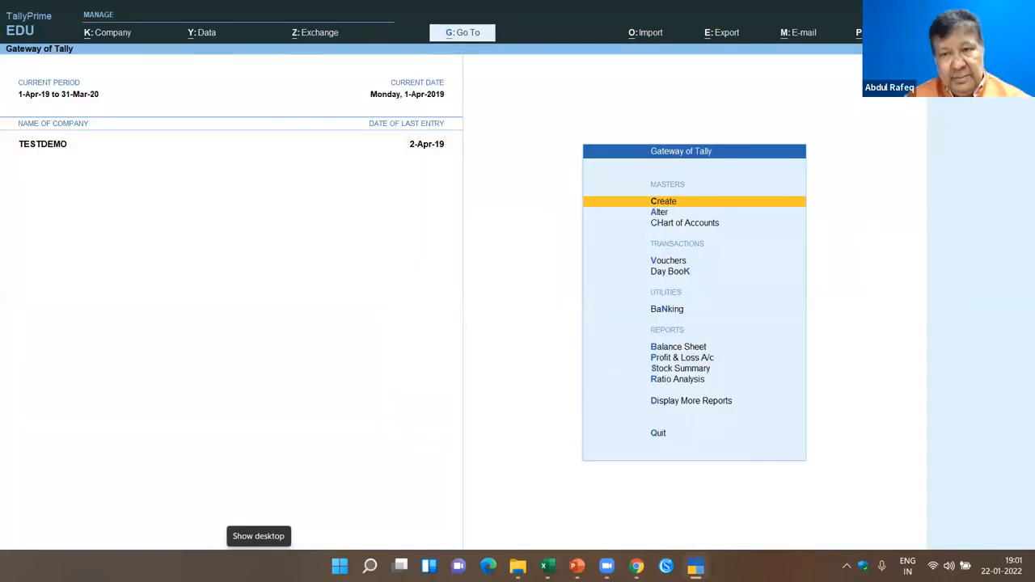
# Step: Open the Day Book and review the imported Contra vouchers one by one, starting with the first
pyautogui.press('d')
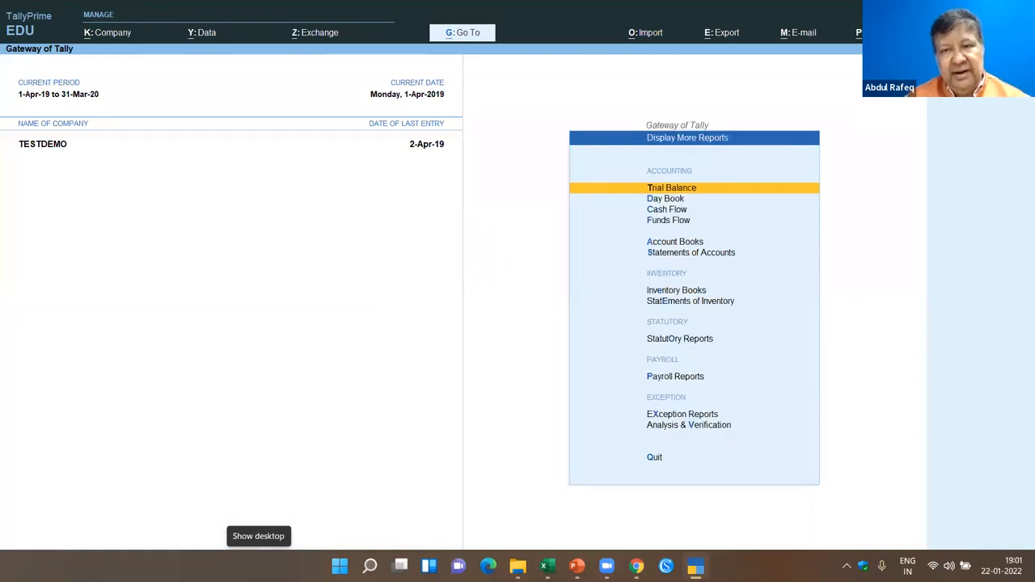
pyautogui.press('d')
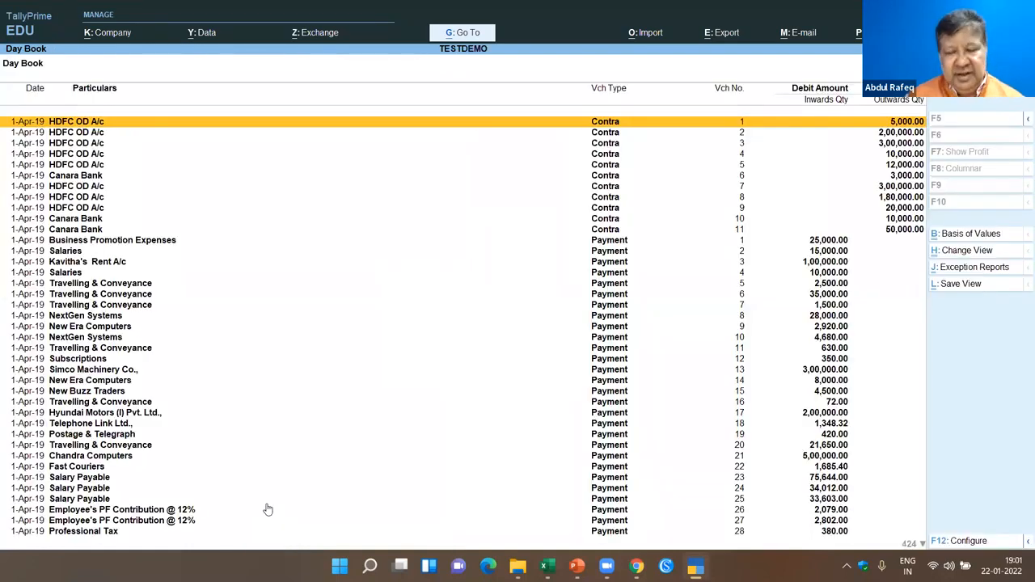
pyautogui.press('Return')
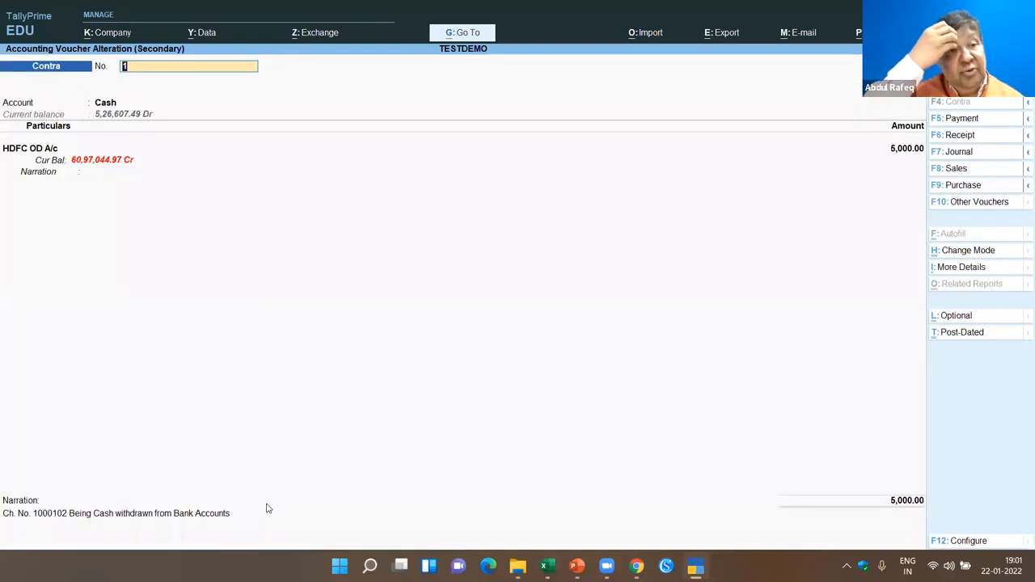
pyautogui.press('pagedown')
pyautogui.press('pagedown')
pyautogui.press('pagedown')
pyautogui.press('pagedown')
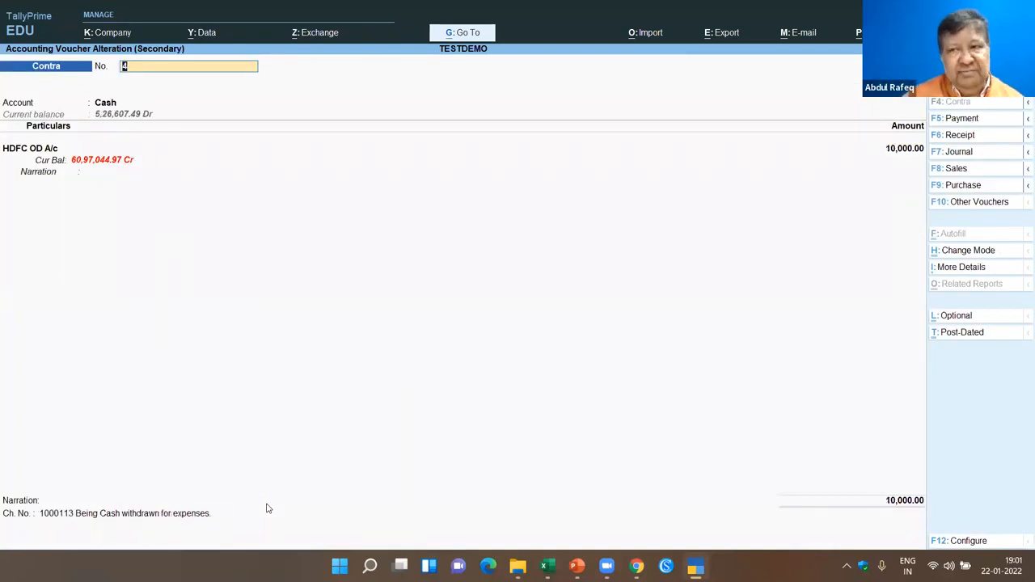
pyautogui.press('pagedown')
pyautogui.press('pagedown')
pyautogui.press('pagedown')
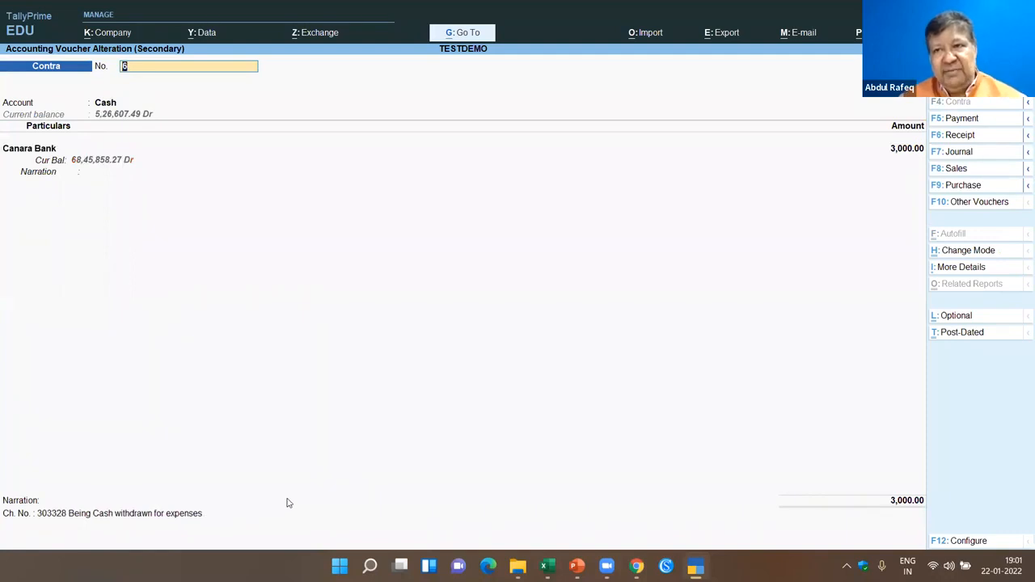
pyautogui.press('pagedown')
pyautogui.press('pagedown')
pyautogui.press('pagedown')
pyautogui.press('pagedown')
pyautogui.press('pagedown')
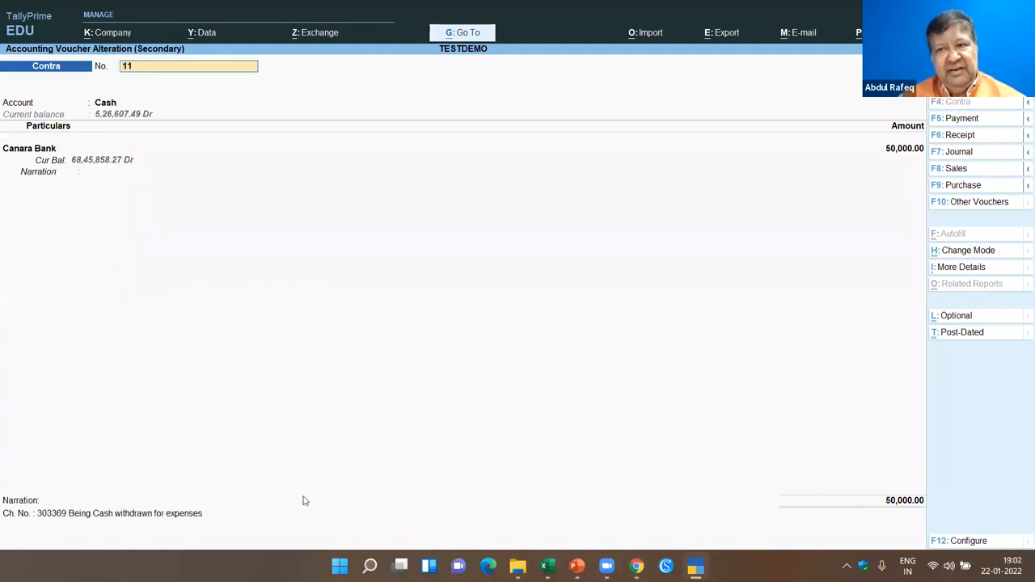
# Step: Continue through the first imported Payment vouchers, then quit the voucher view and close the Day Book
pyautogui.press('pagedown')
pyautogui.press('pagedown')
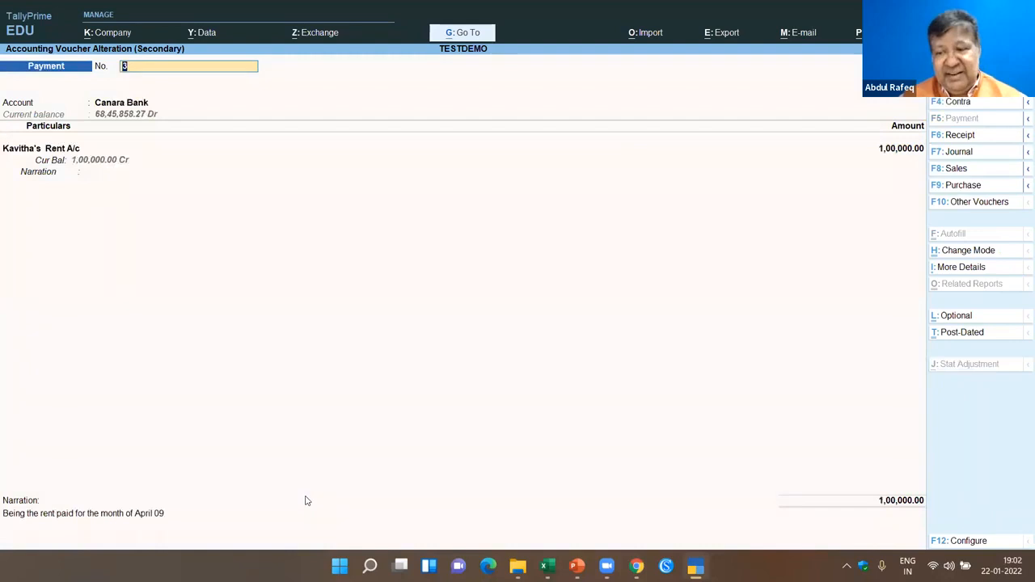
pyautogui.press('pagedown')
pyautogui.press('pagedown')
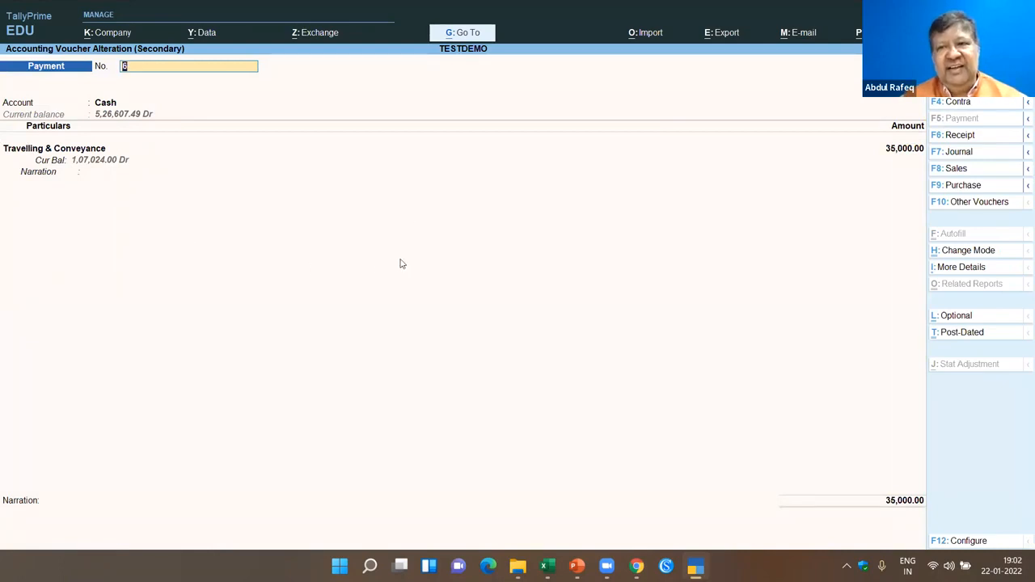
pyautogui.press('Escape')
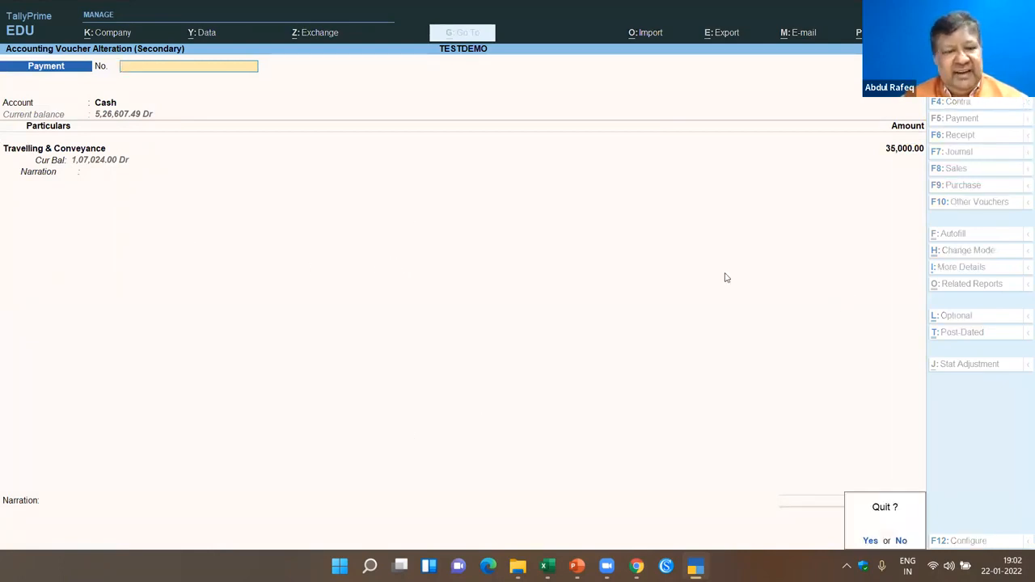
pyautogui.press('y')
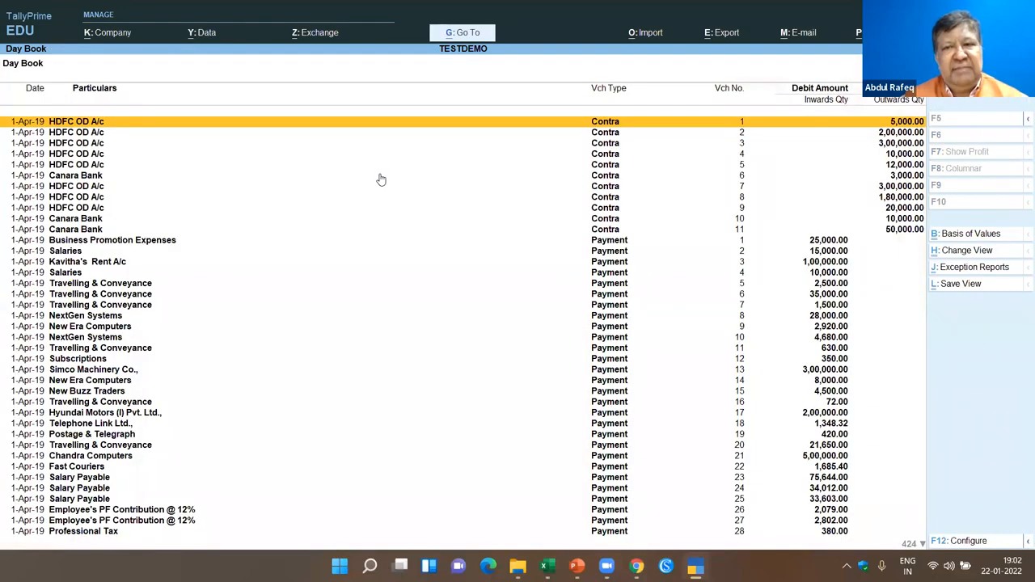
pyautogui.press('Escape')
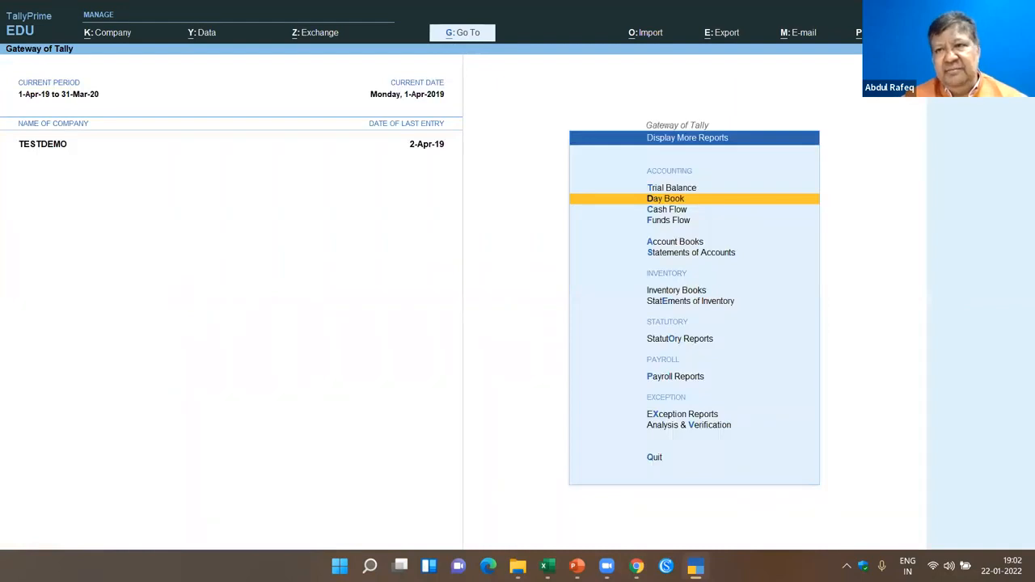
# Step: Switch to Excel and view the E2Tally-Soft Sales conversion form, closing it without converting anything
pyautogui.hotkey('alt', 'Tab')
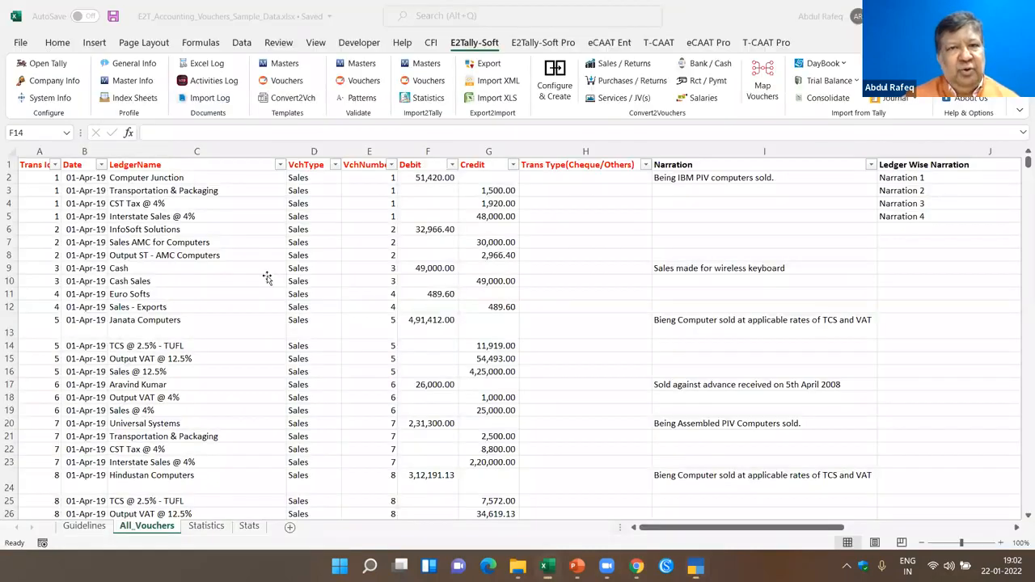
pyautogui.click(470, 293)
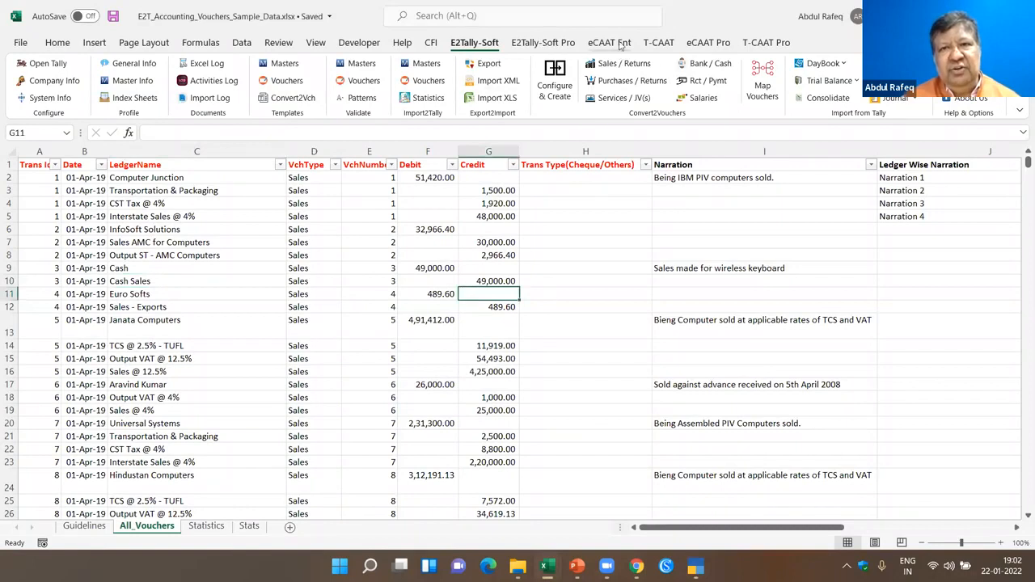
pyautogui.click(676, 43)
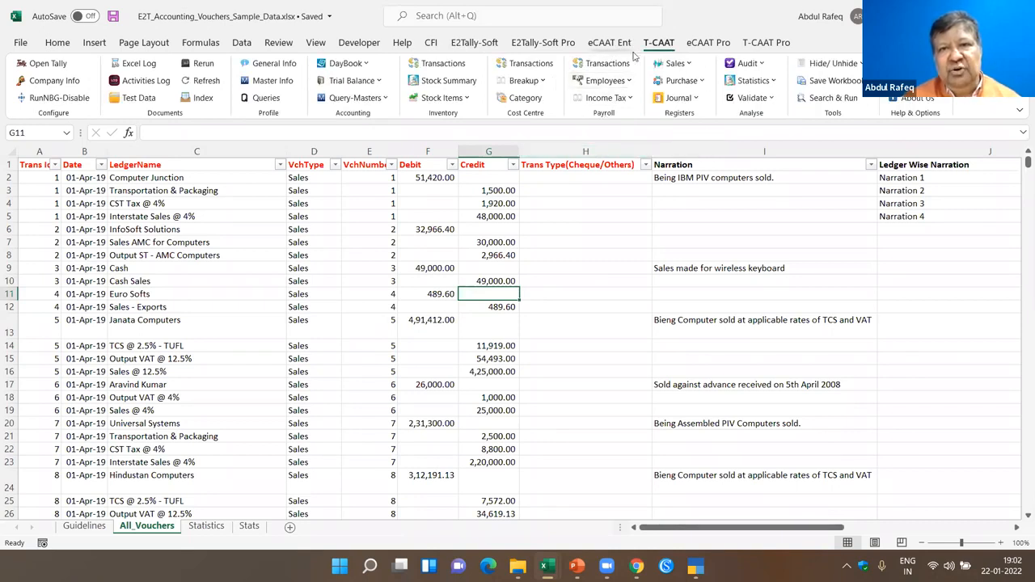
pyautogui.click(460, 42)
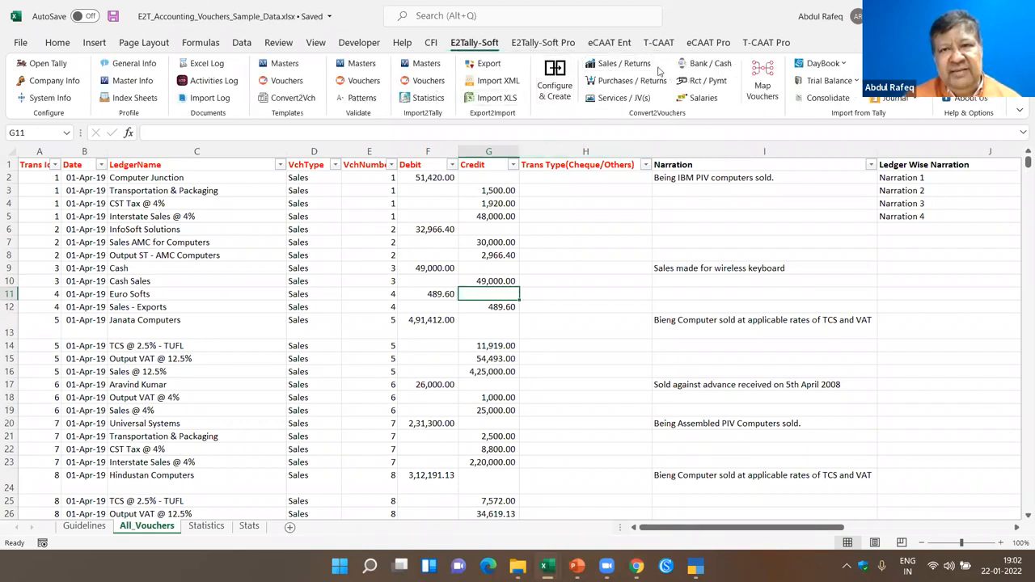
pyautogui.click(595, 63)
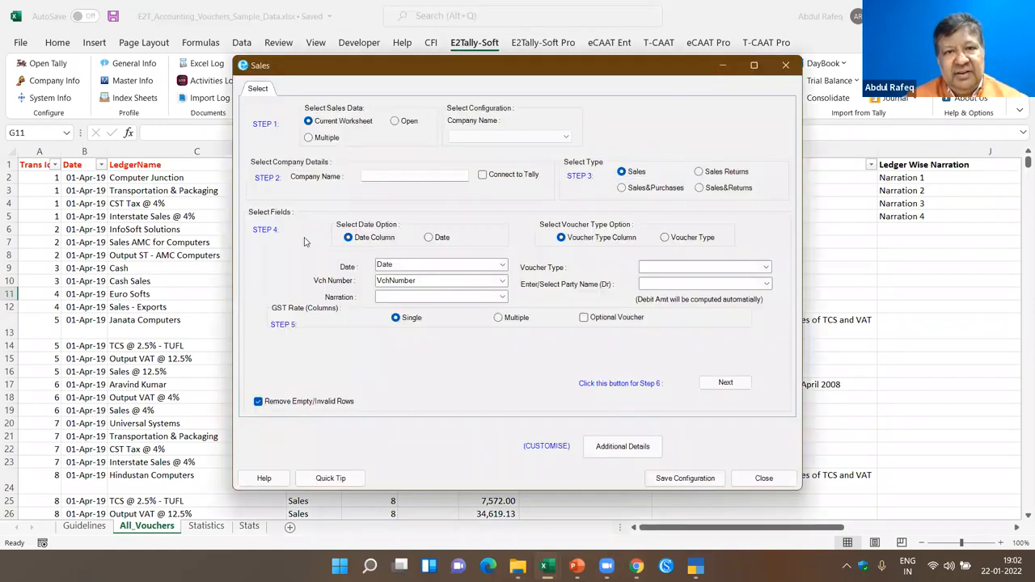
pyautogui.click(786, 66)
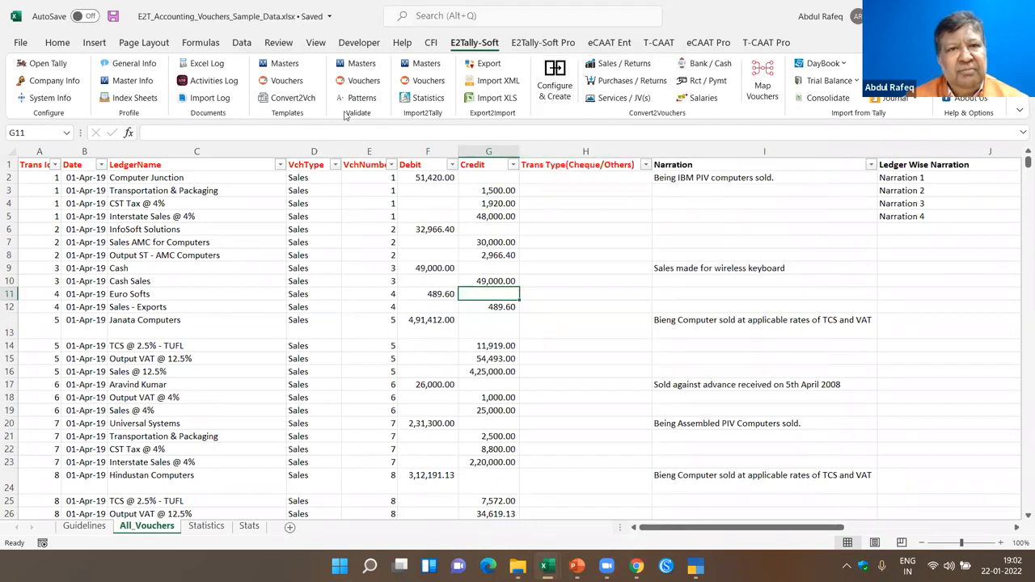
# Step: Open the Convert2Vch sample data template for Sales, Single Rate with Header as Ledger Name, and show its SampleData sheet
pyautogui.click(292, 98)
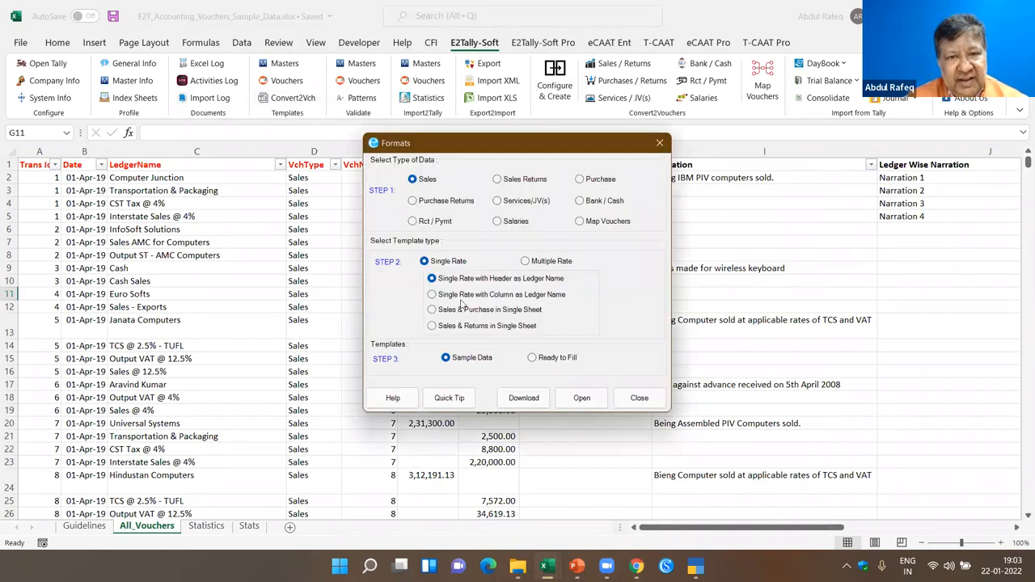
pyautogui.click(582, 399)
pyautogui.click(511, 340)
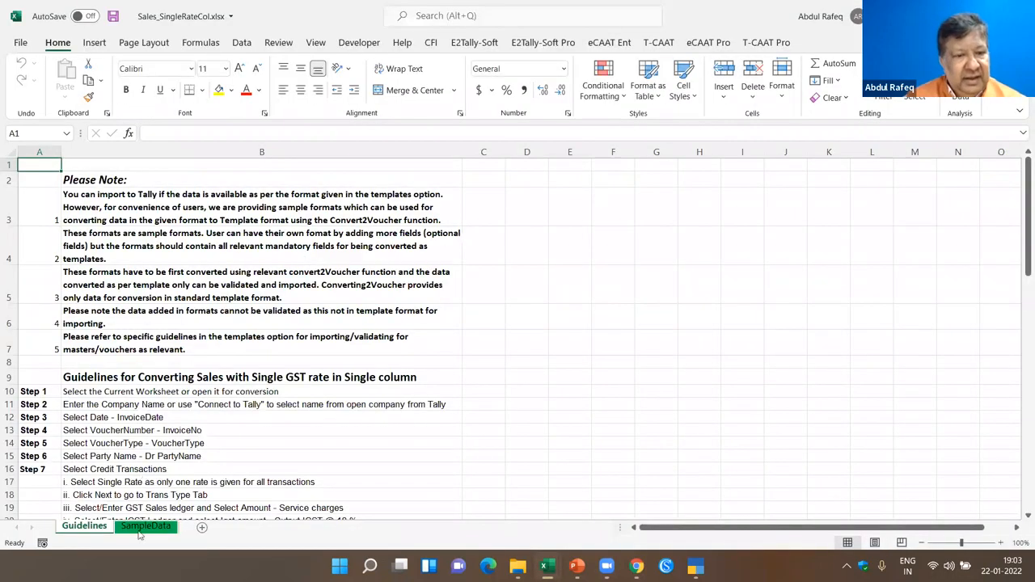
pyautogui.click(141, 527)
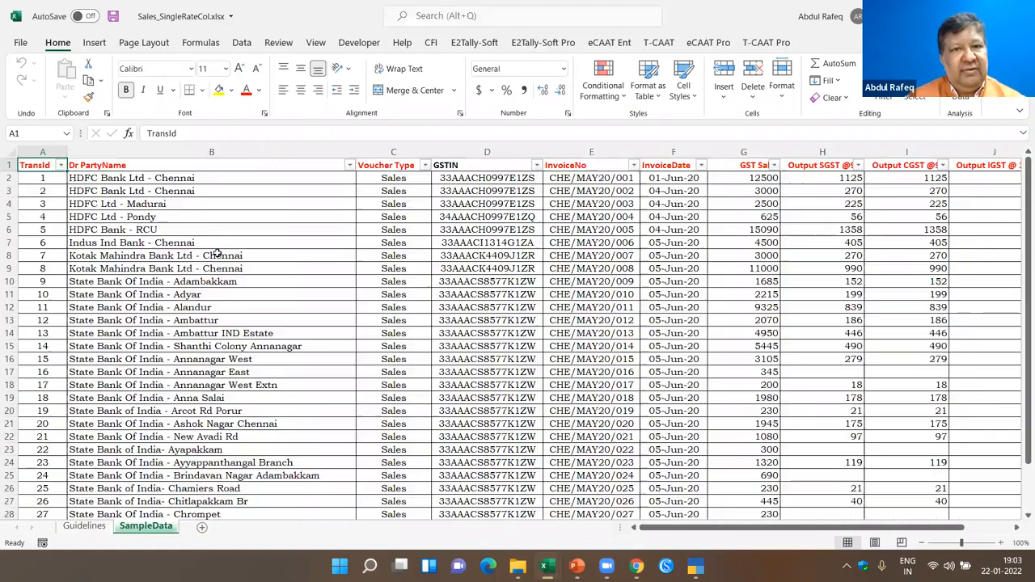
# Step: Examine the SampleData columns from Dr PartyName and Voucher Type through the GST amounts to the bill details and Credit Period
pyautogui.click(141, 212)
pyautogui.click(133, 177)
pyautogui.click(119, 167)
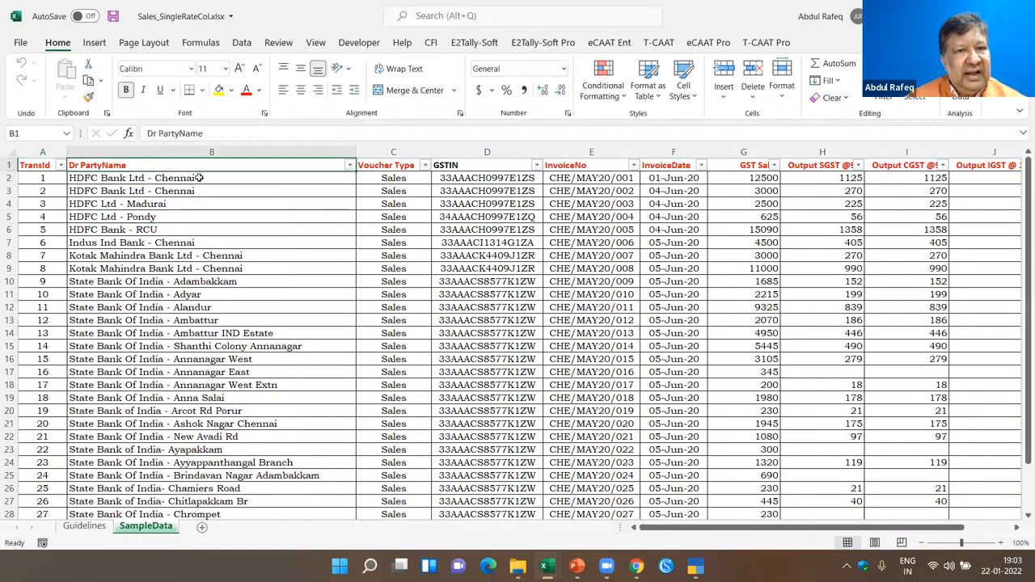
pyautogui.click(376, 177)
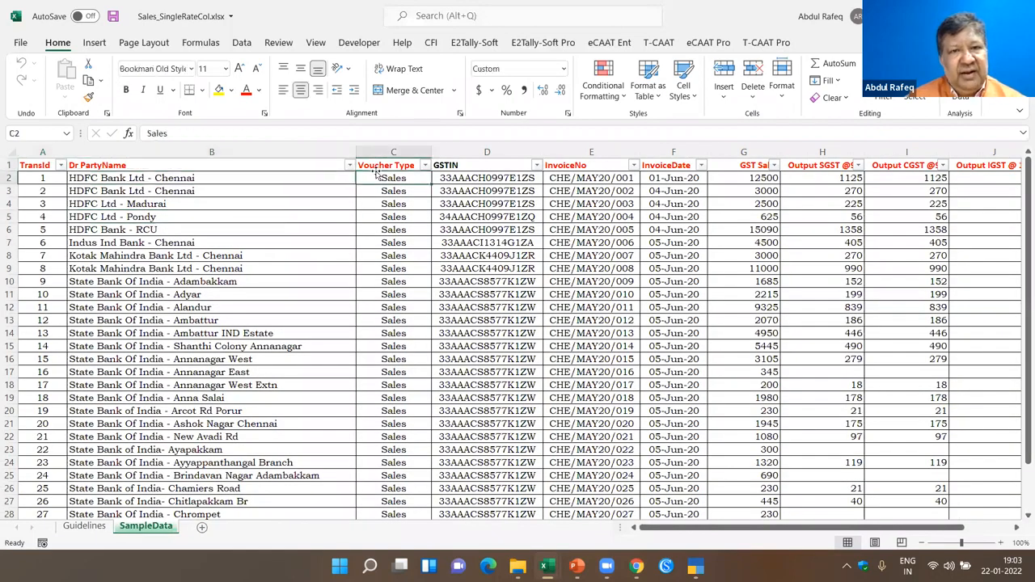
pyautogui.click(119, 178)
pyautogui.press('Right')
pyautogui.press('Right')
pyautogui.press('Right')
pyautogui.press('Right')
pyautogui.press('Right')
pyautogui.press('Right')
pyautogui.press('Right')
pyautogui.press('Right')
pyautogui.press('Right')
pyautogui.press('Right')
pyautogui.press('Right')
pyautogui.press('Right')
pyautogui.press('Right')
pyautogui.press('Right')
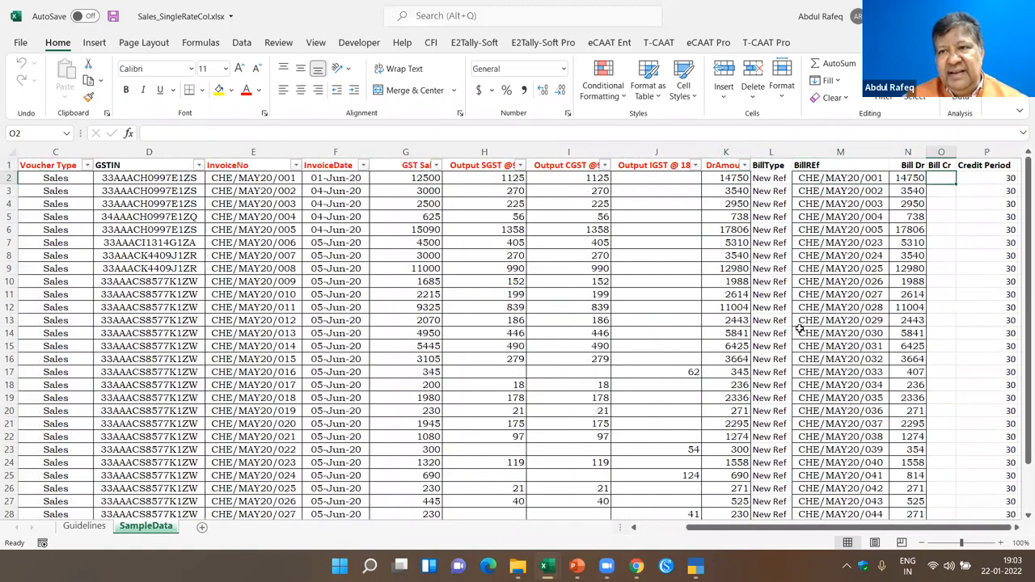
pyautogui.press('Right')
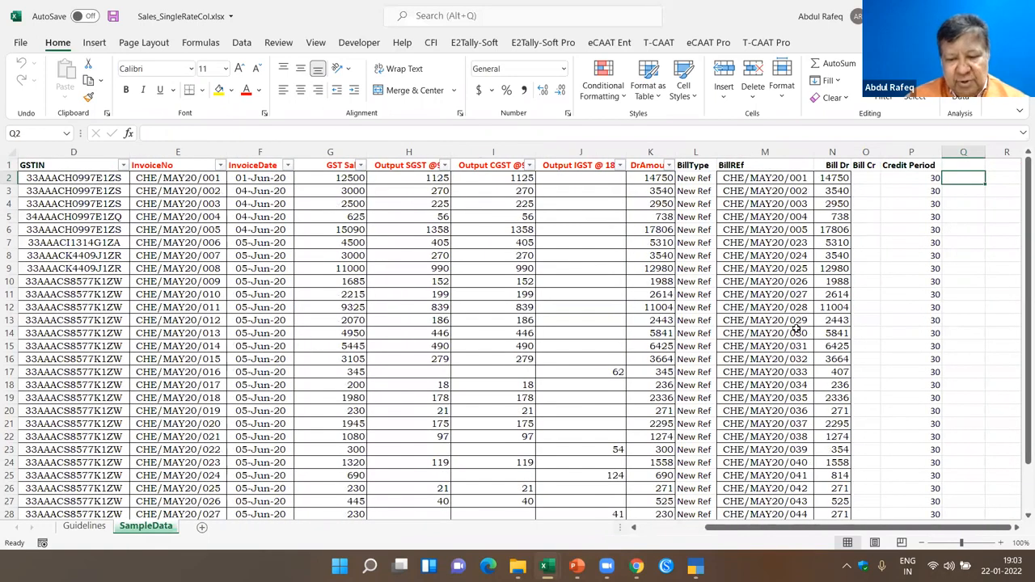
# Step: Go back across the SampleData columns to TransId and check the last and first transaction rows
pyautogui.press('Left')
pyautogui.press('Left')
pyautogui.press('Left')
pyautogui.press('Left')
pyautogui.press('Left')
pyautogui.press('Left')
pyautogui.press('Left')
pyautogui.press('Left')
pyautogui.press('Left')
pyautogui.press('Left')
pyautogui.press('Left')
pyautogui.press('Left')
pyautogui.press('Left')
pyautogui.press('Left')
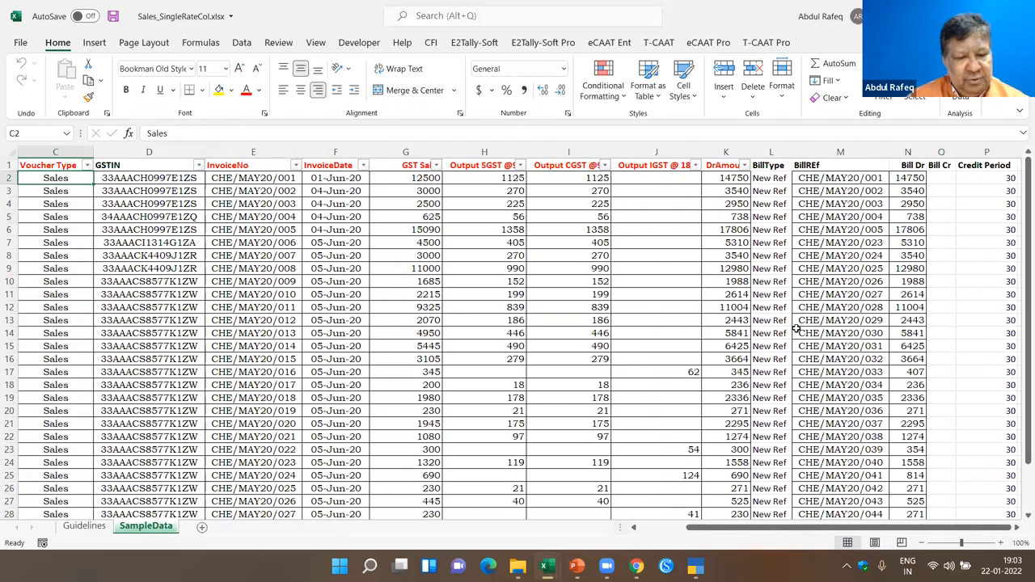
pyautogui.press('Left')
pyautogui.press('Left')
pyautogui.hotkey('ctrl', 'Down')
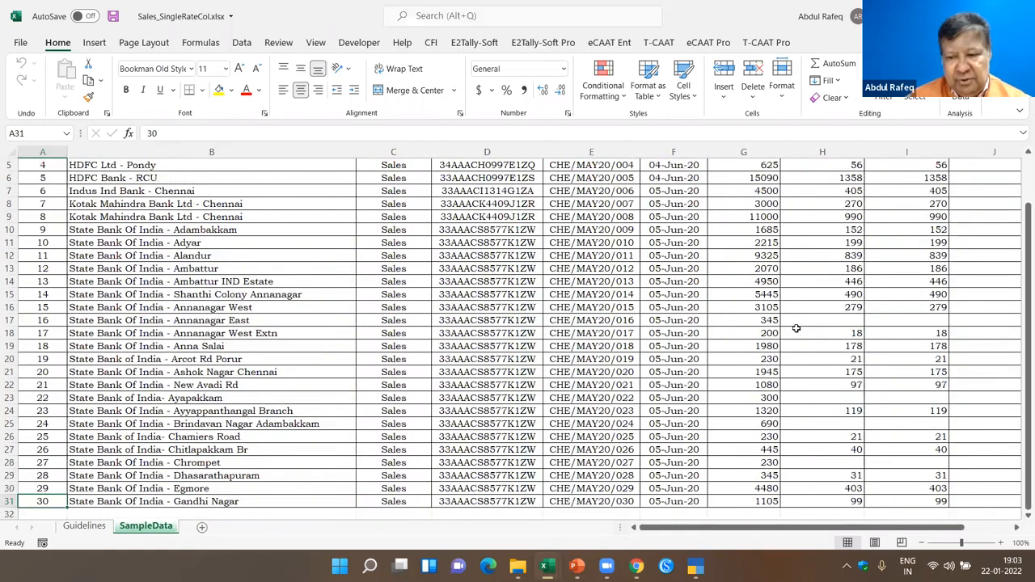
pyautogui.hotkey('ctrl', 'Up')
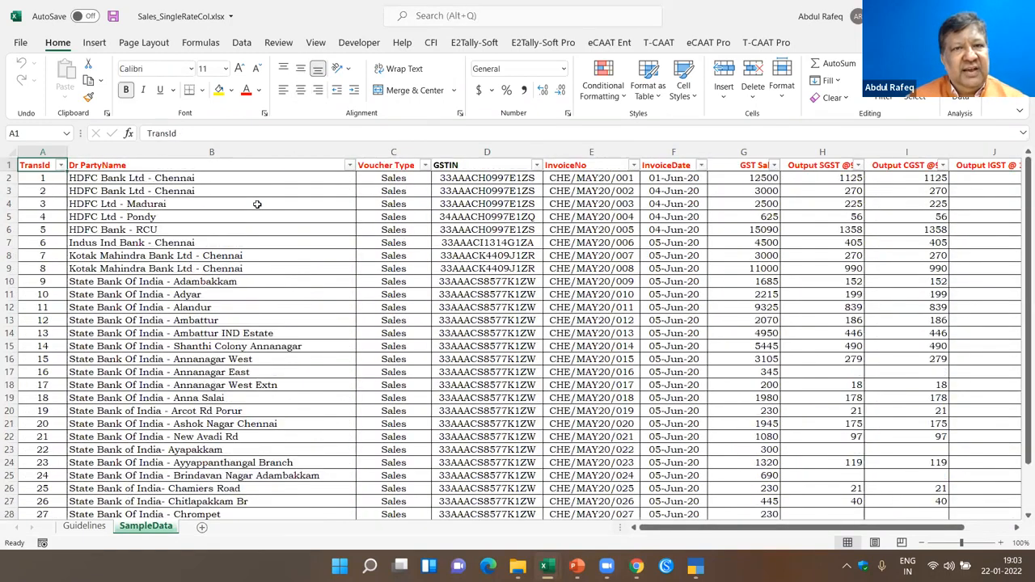
pyautogui.click(334, 202)
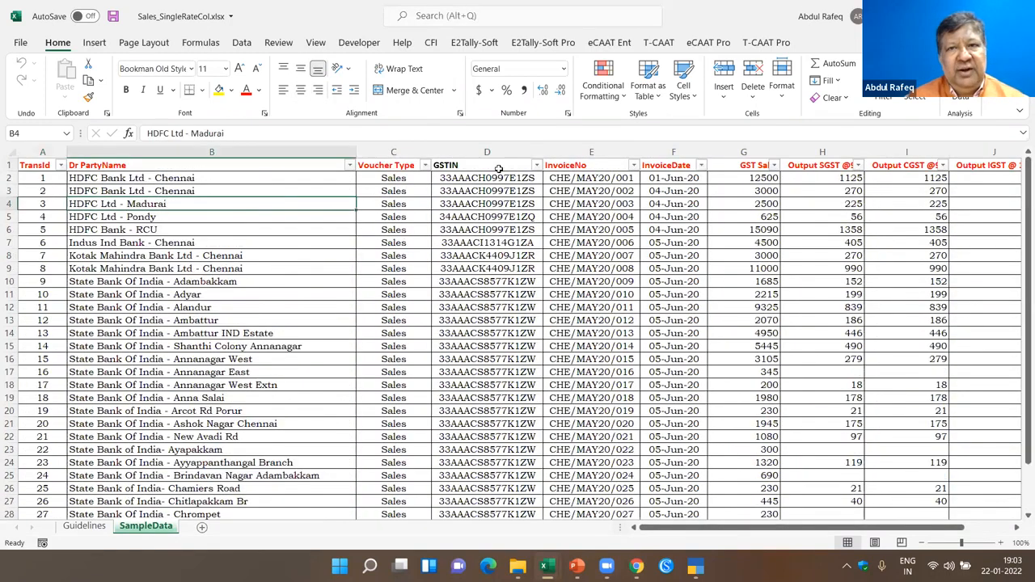
# Step: Open the E2Tally-Soft Sales conversion form for the current worksheet, enter company name "a" and set Vch Number to the TransId column
pyautogui.click(474, 42)
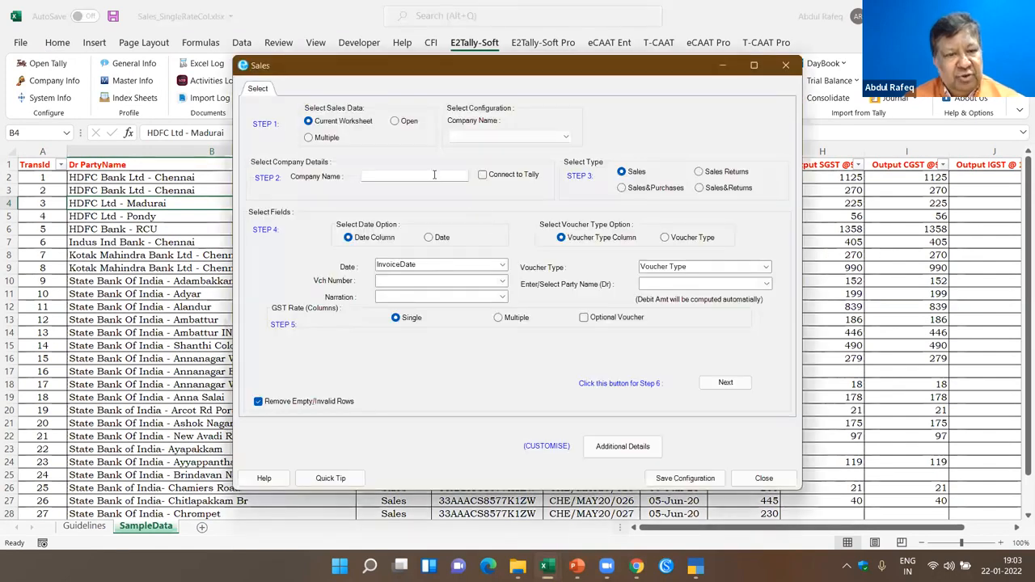
pyautogui.click(416, 177)
pyautogui.write('a')
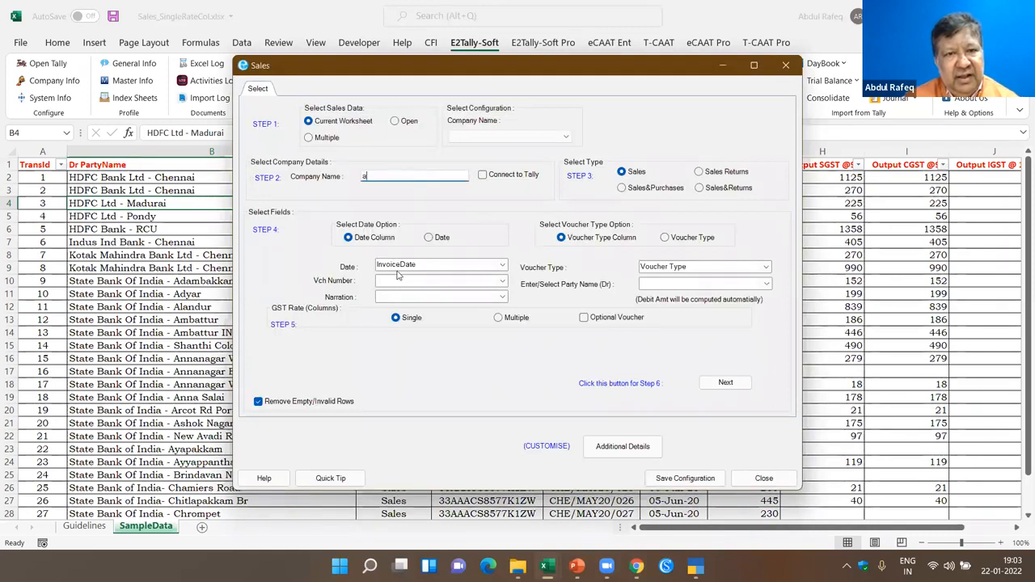
pyautogui.click(480, 280)
pyautogui.write('t')
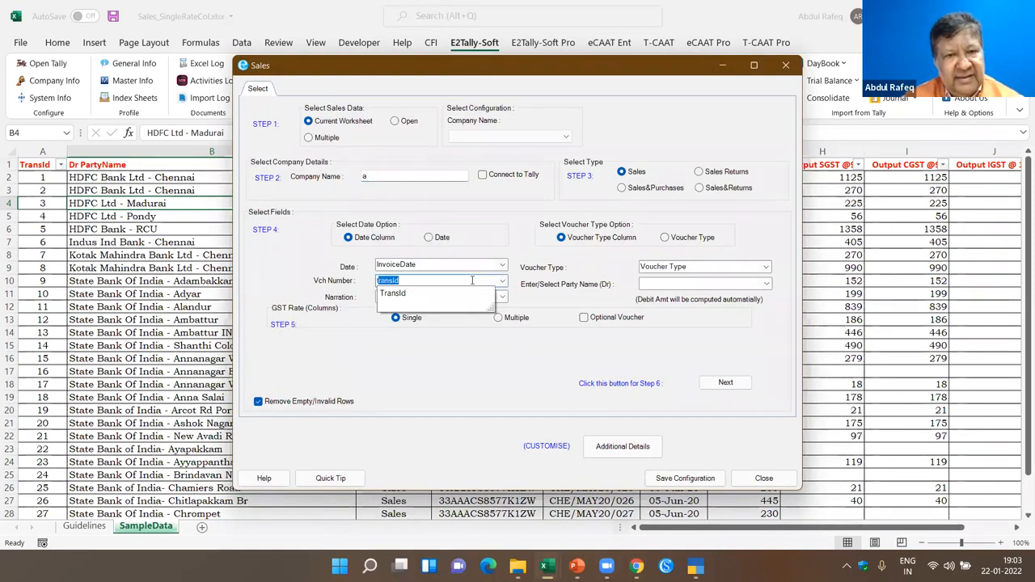
pyautogui.click(428, 294)
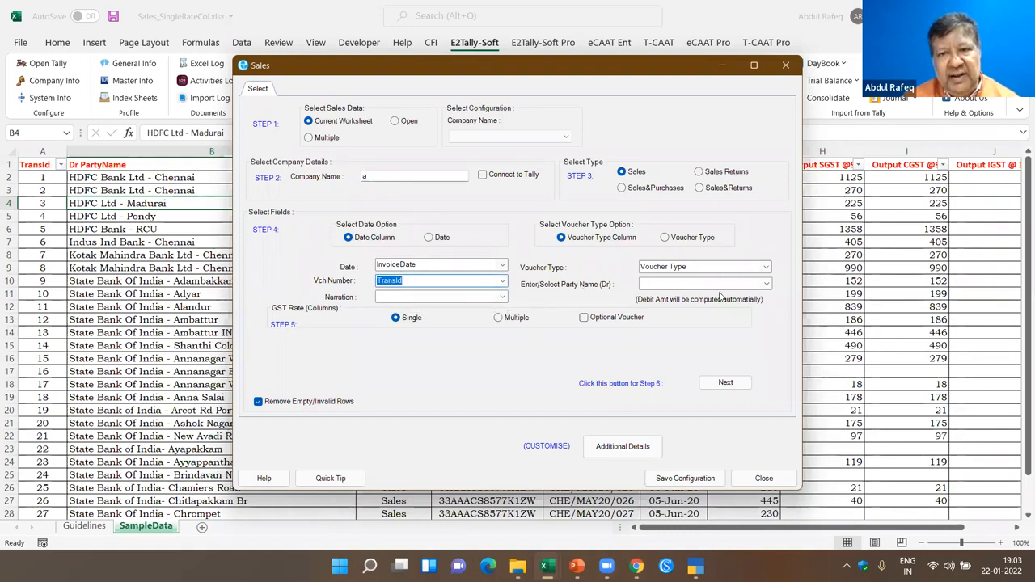
# Step: Set the debit party name to the Dr PartyName column and proceed to the Step 6 ledger and amount selection
pyautogui.click(745, 283)
pyautogui.write('dr PartyName')
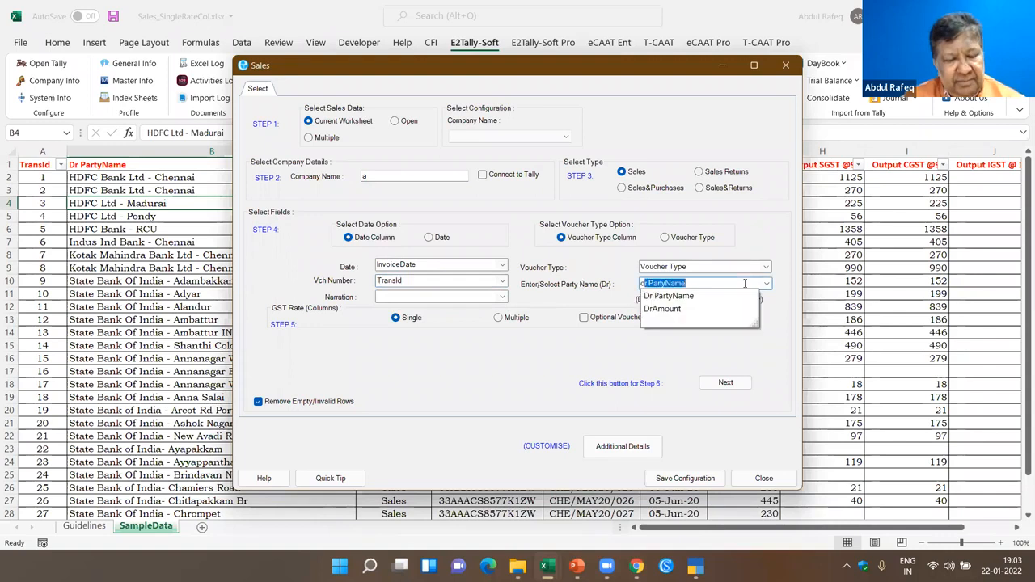
pyautogui.click(707, 300)
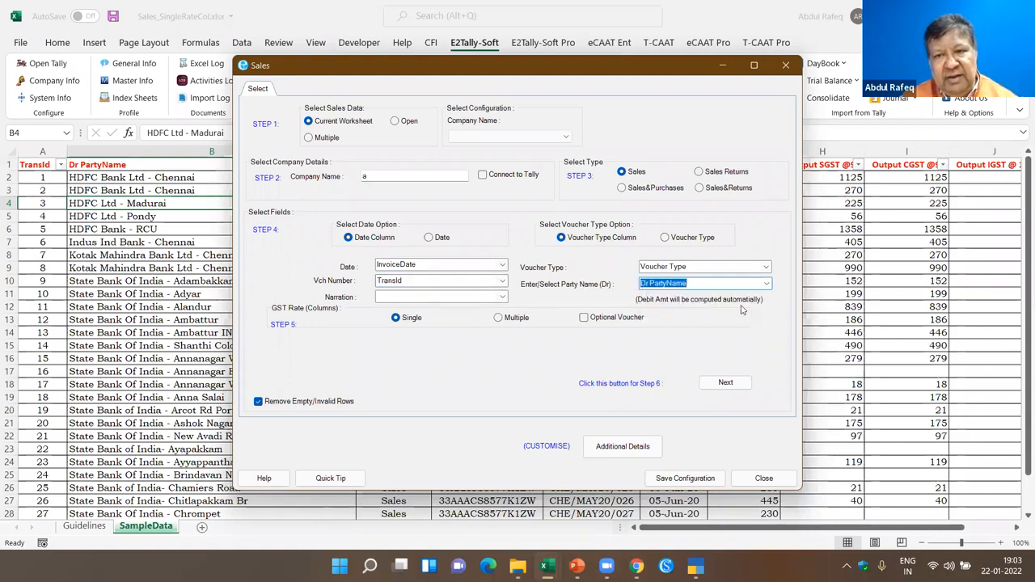
pyautogui.click(723, 388)
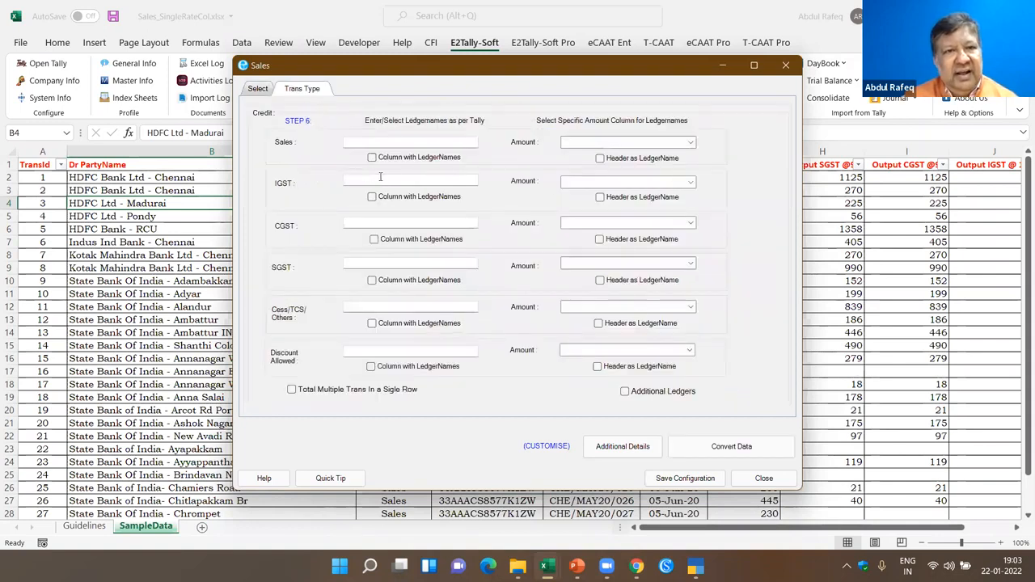
# Step: Reposition the form to expose the sheet headers, and map Sales to the GST Sales amount column with Header as LedgerName
pyautogui.moveTo(555, 69); pyautogui.dragTo(515, 84)
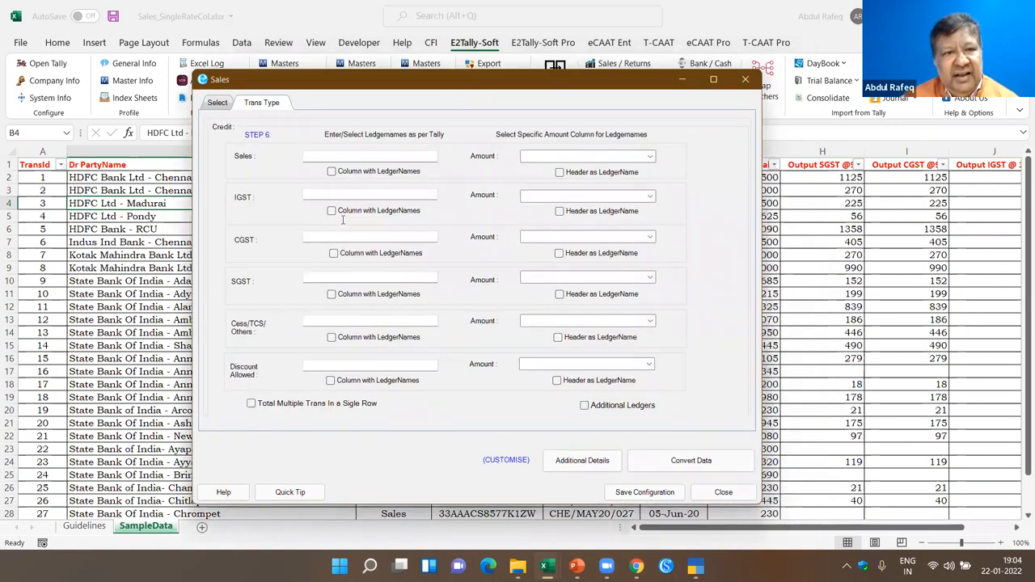
pyautogui.moveTo(515, 83); pyautogui.dragTo(396, 192)
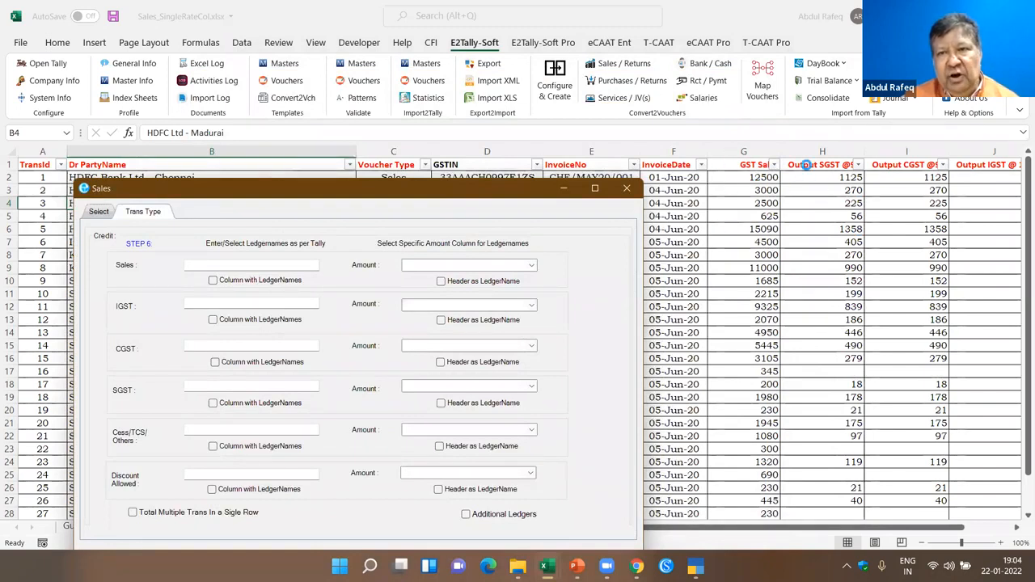
pyautogui.click(447, 282)
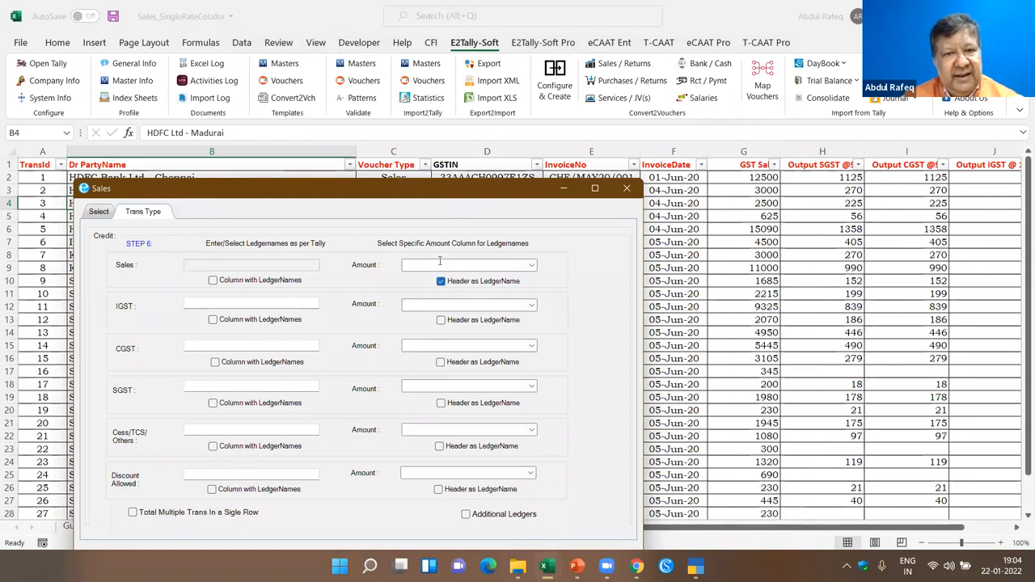
pyautogui.click(438, 265)
pyautogui.write('gsT Sales')
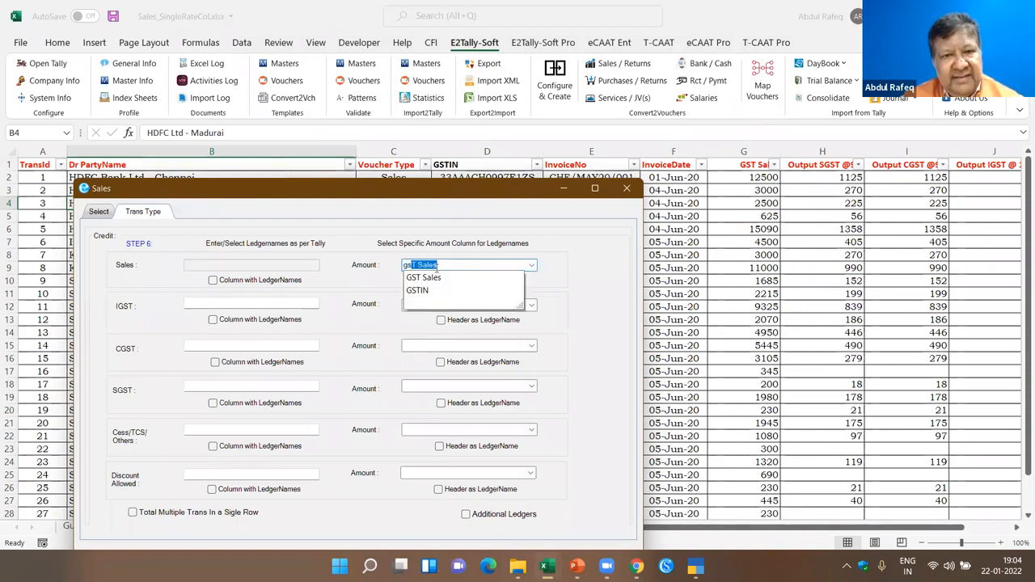
pyautogui.click(435, 277)
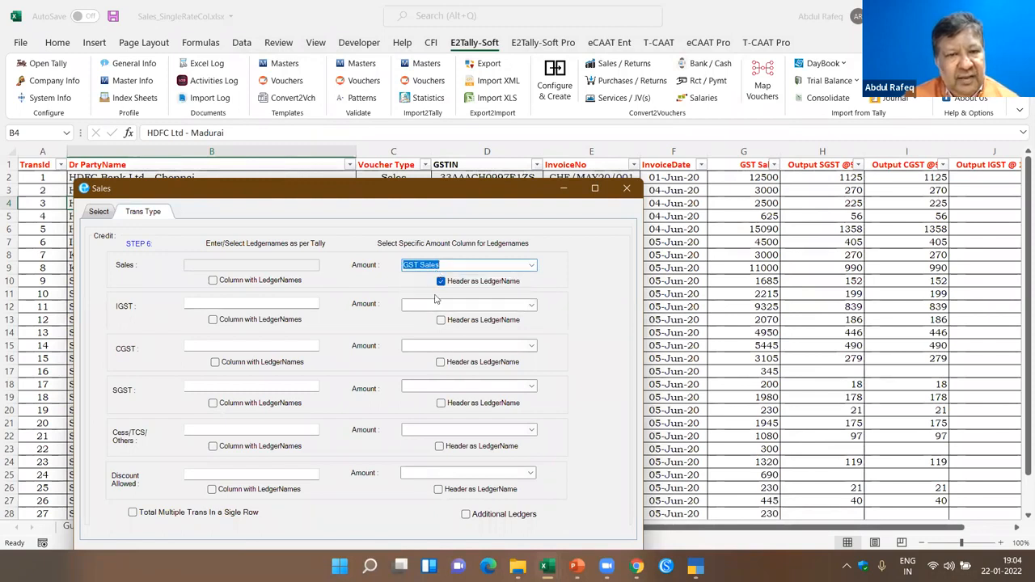
# Step: Map IGST to the Output IGST @ 18 % amount column with Header as LedgerName
pyautogui.click(440, 320)
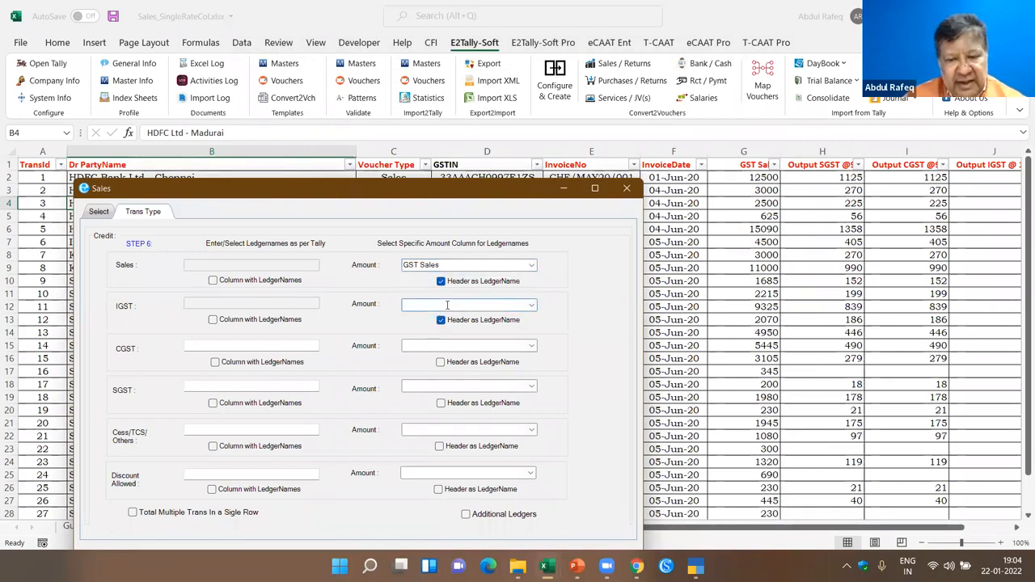
pyautogui.click(447, 305)
pyautogui.write('output CGST @9%')
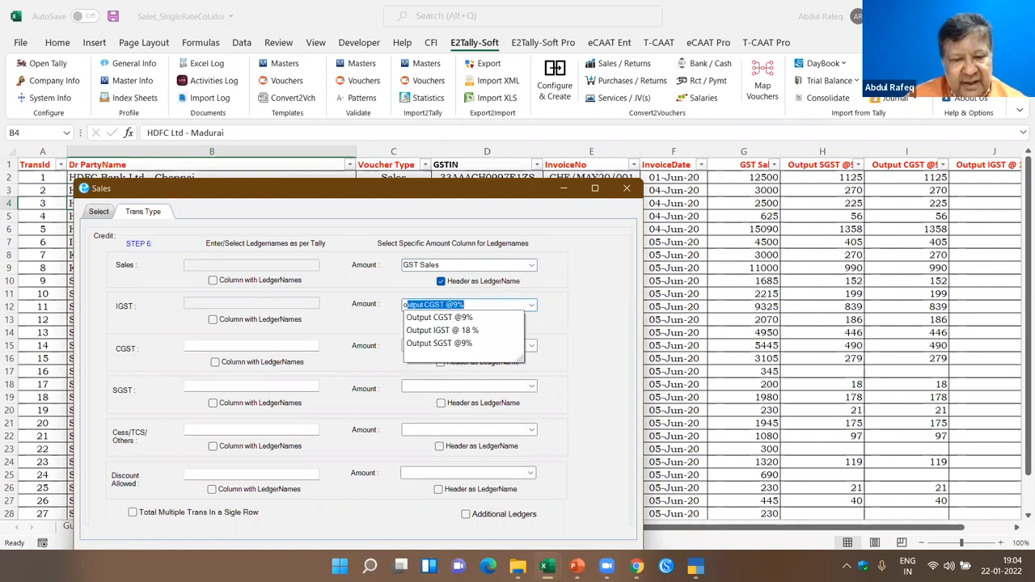
pyautogui.click(454, 331)
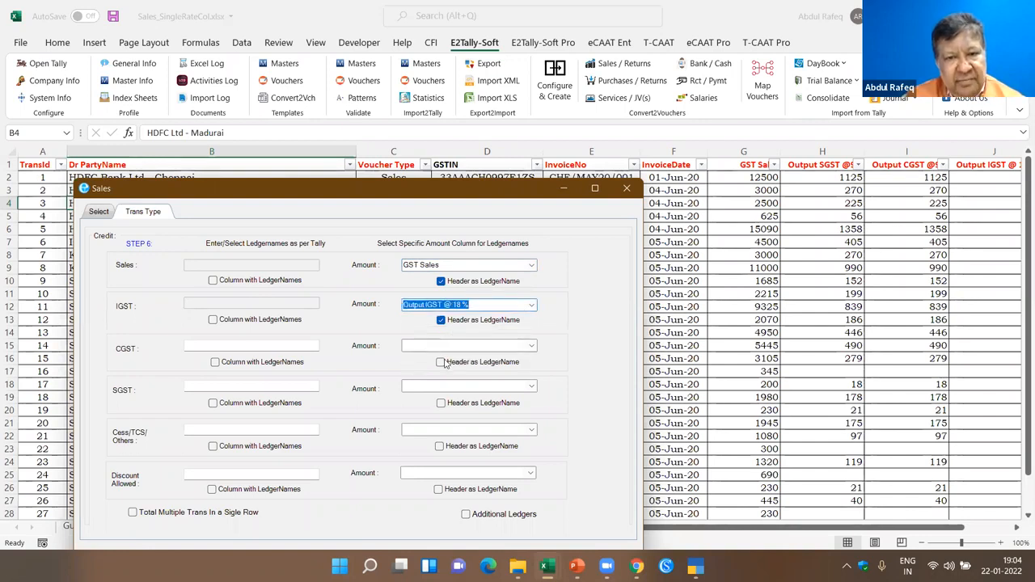
# Step: Map CGST to Output CGST @9% and SGST to Output SGST @9%, both with Header as LedgerName
pyautogui.click(440, 362)
pyautogui.click(441, 346)
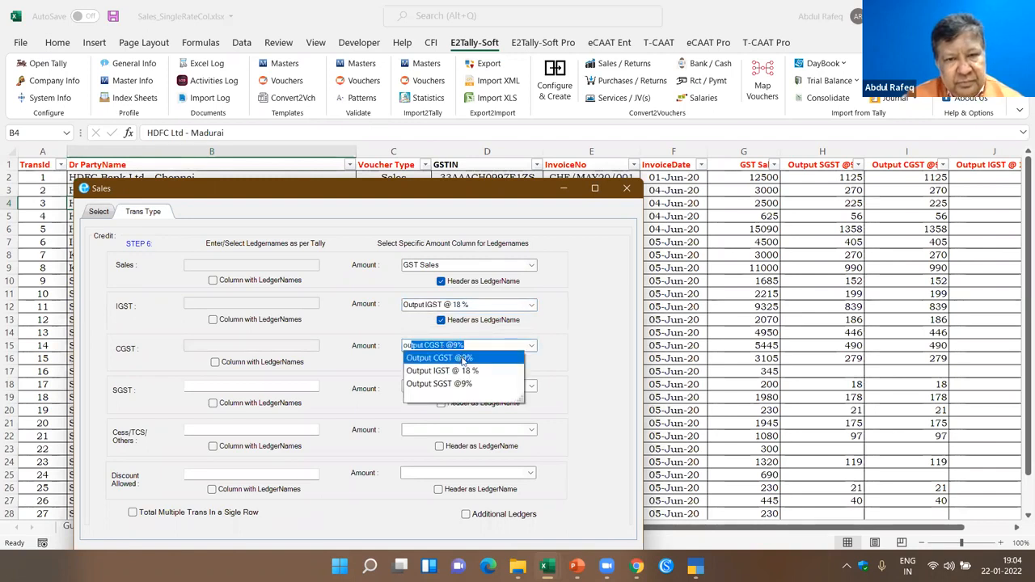
pyautogui.click(463, 362)
pyautogui.click(440, 403)
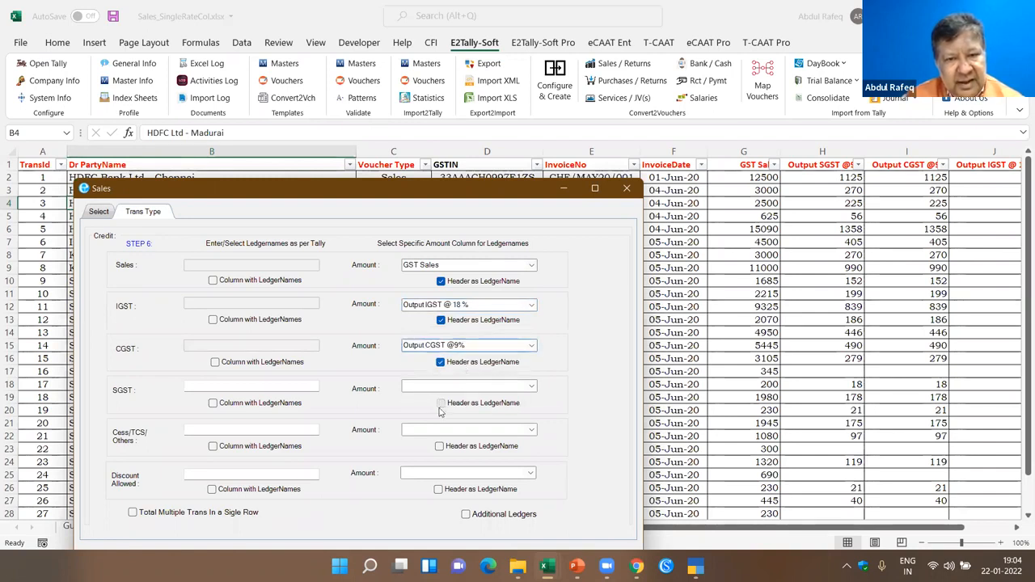
pyautogui.click(431, 388)
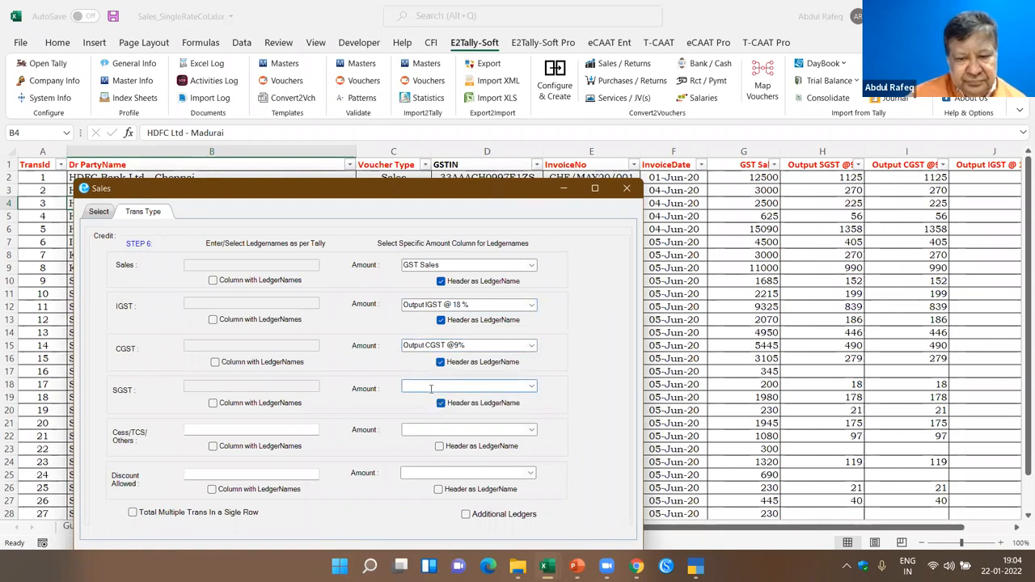
pyautogui.write('output CGST @9%')
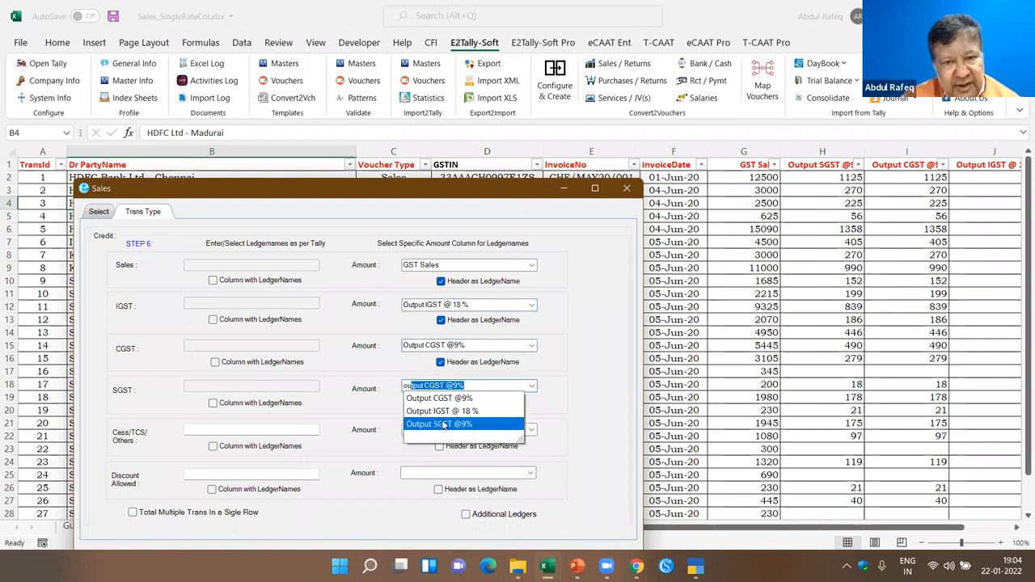
pyautogui.click(443, 424)
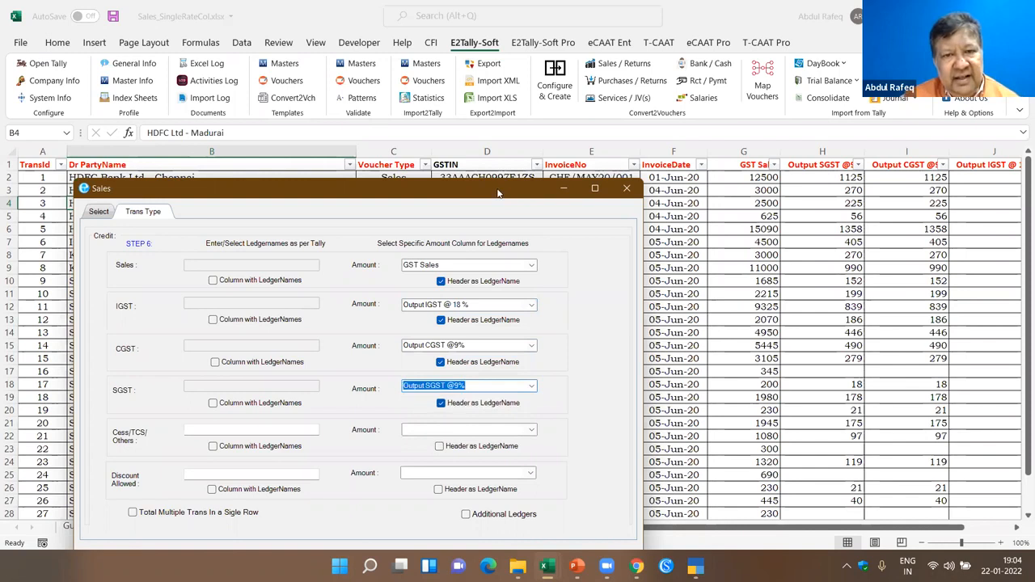
# Step: In the conversion form's additional details, map the GSTIN identification number to the GSTIN column
pyautogui.moveTo(497, 192); pyautogui.dragTo(510, 49)
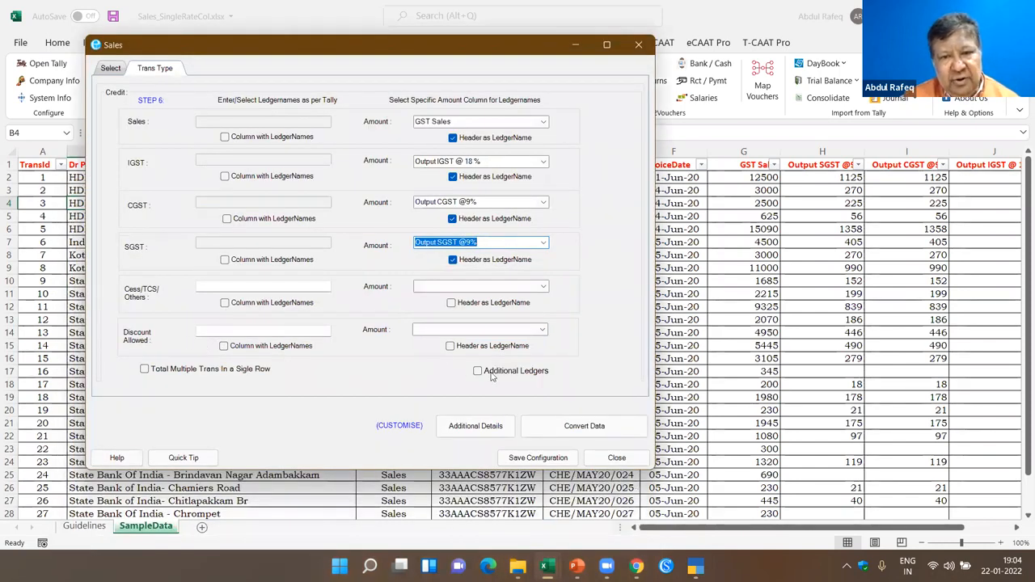
pyautogui.click(463, 428)
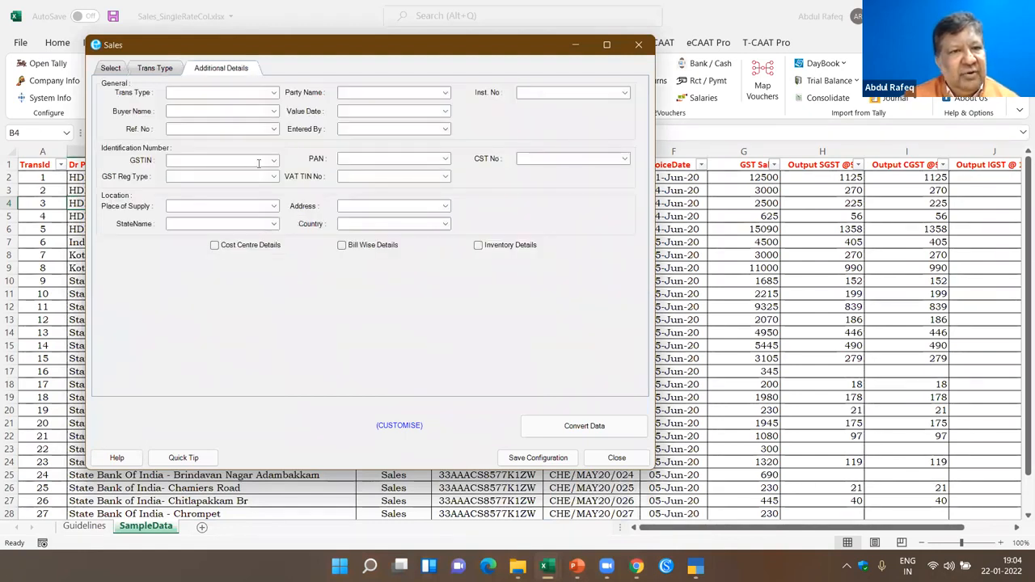
pyautogui.click(274, 161)
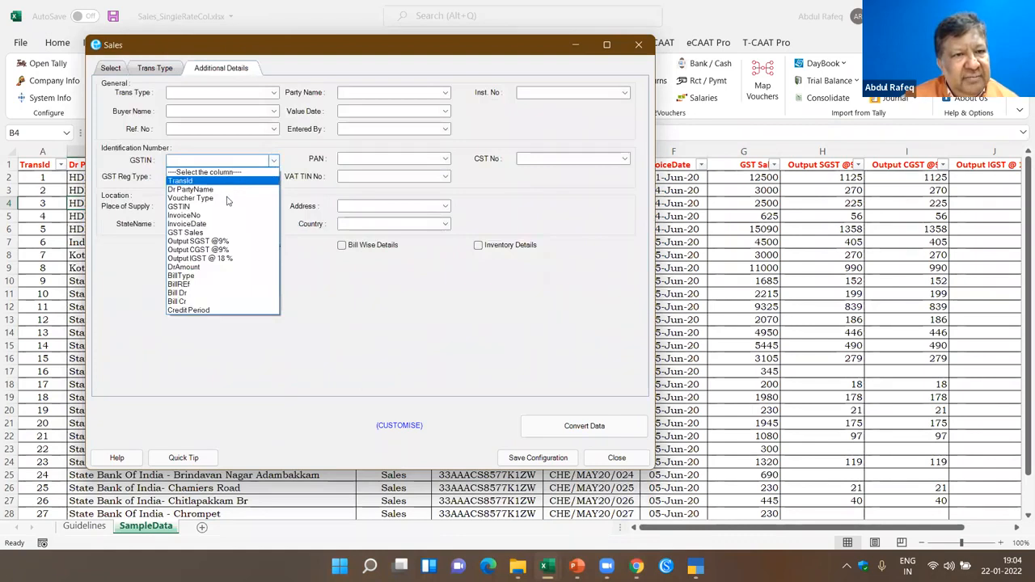
pyautogui.click(225, 206)
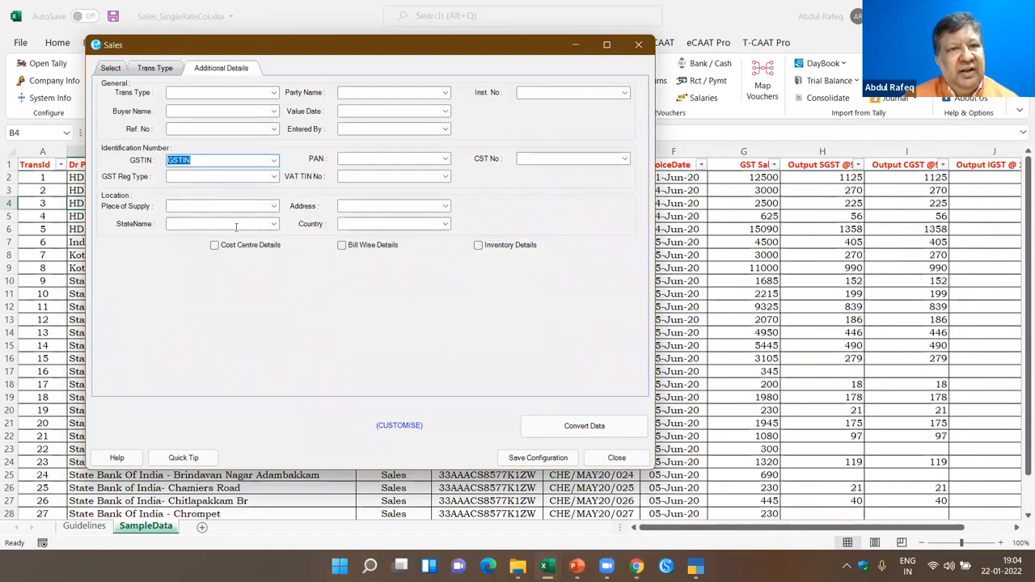
# Step: Convert the sales data and show the conversion statistics
pyautogui.click(599, 428)
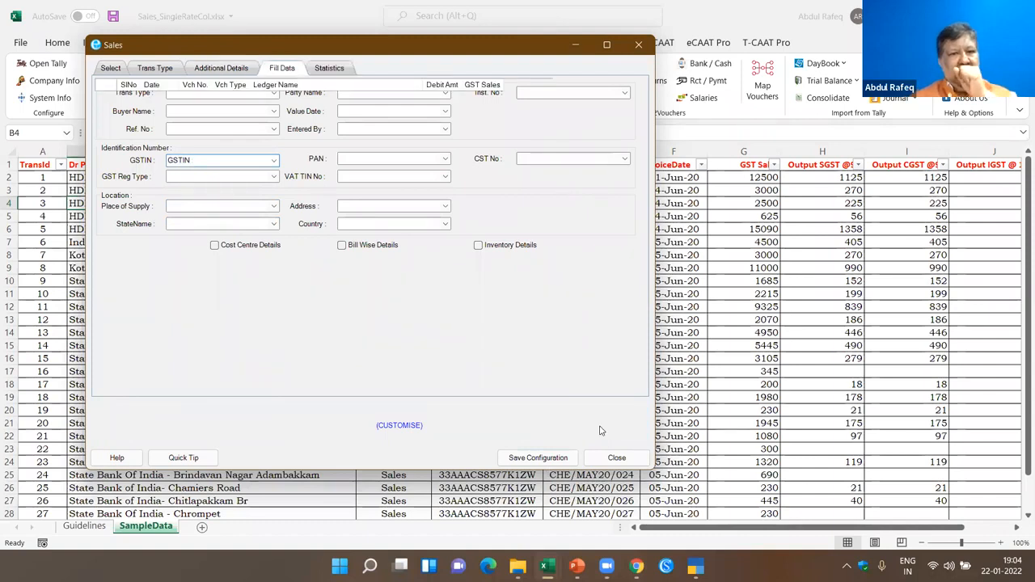
pyautogui.click(331, 70)
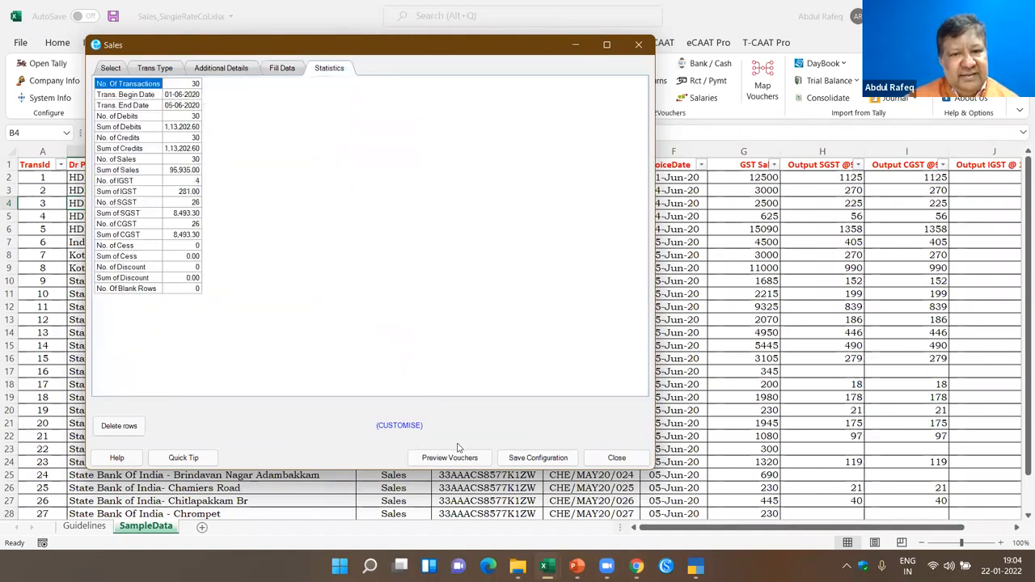
# Step: Preview the converted vouchers, save them as an Excel sheet in the current workbook and open the result
pyautogui.click(454, 457)
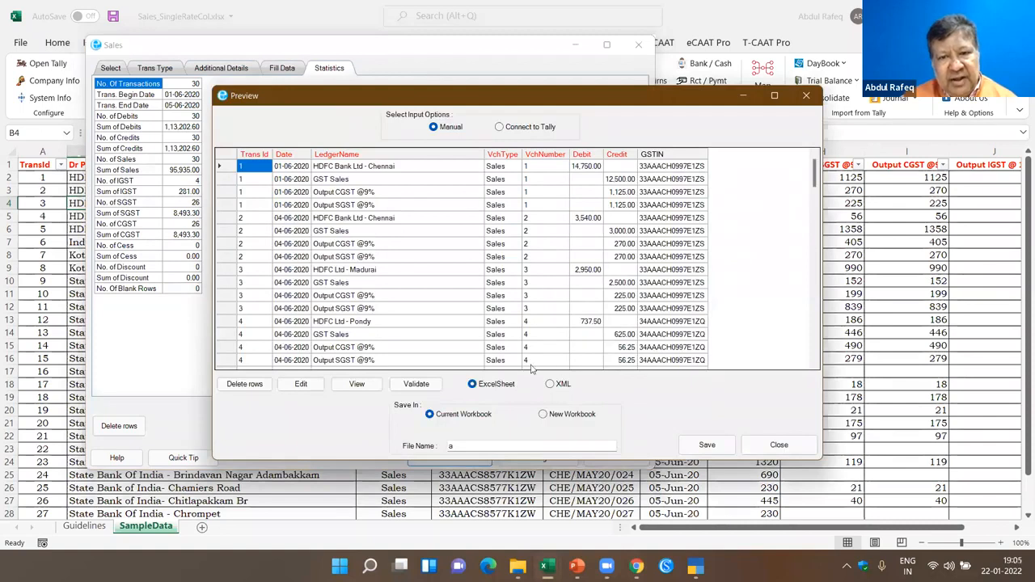
pyautogui.click(717, 453)
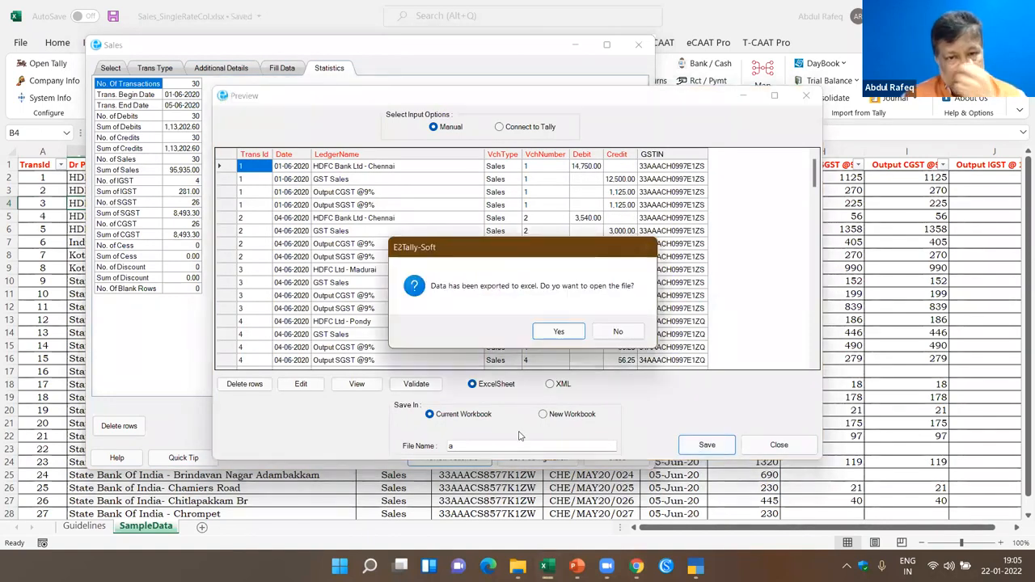
pyautogui.click(561, 331)
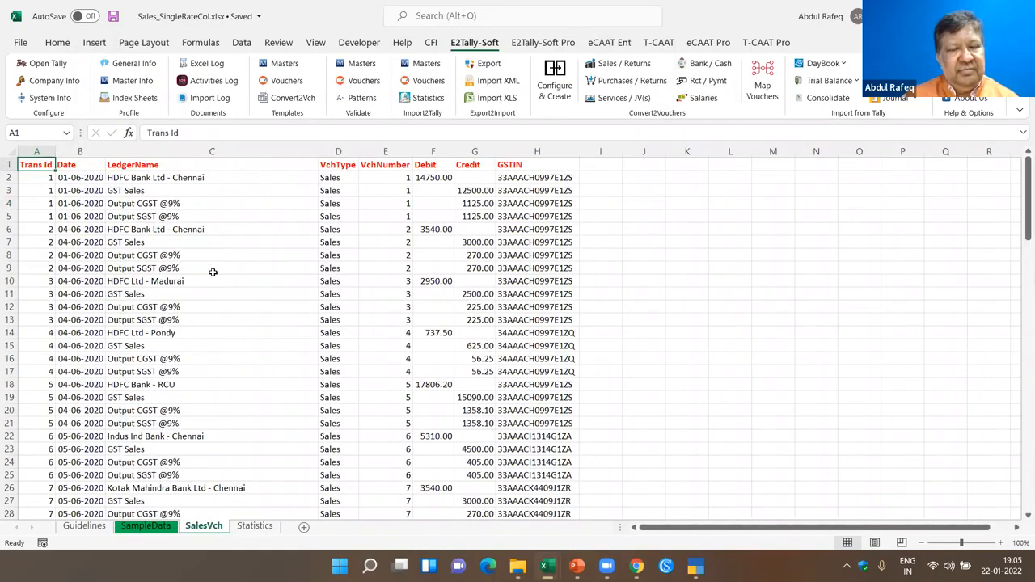
# Step: Look through the converted entries on the SalesVch sheet and return to its first rows
pyautogui.click(212, 190)
pyautogui.scroll(-5, 216, 270)
pyautogui.scroll(-19, 216, 270)
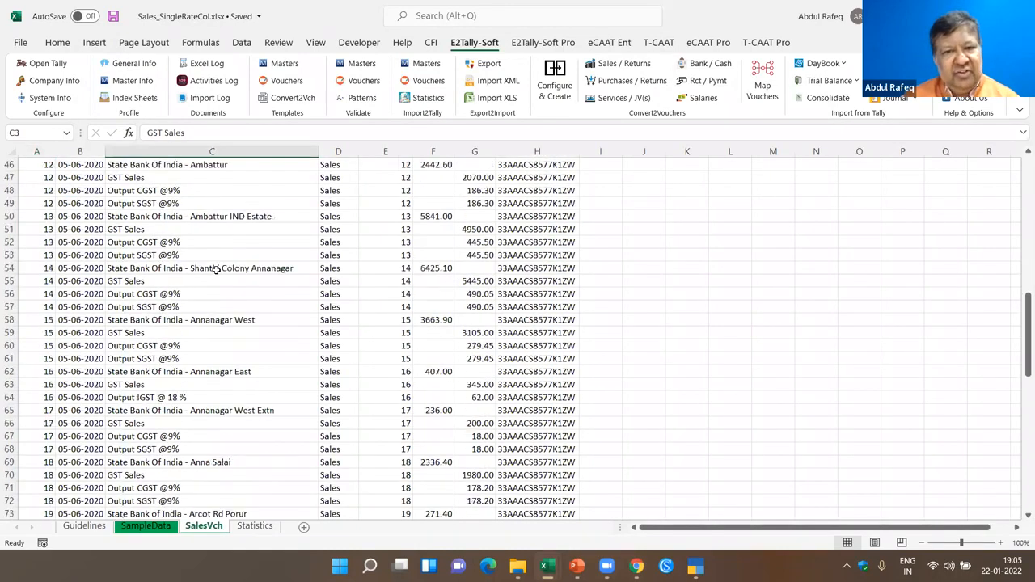
pyautogui.scroll(20, 216, 270)
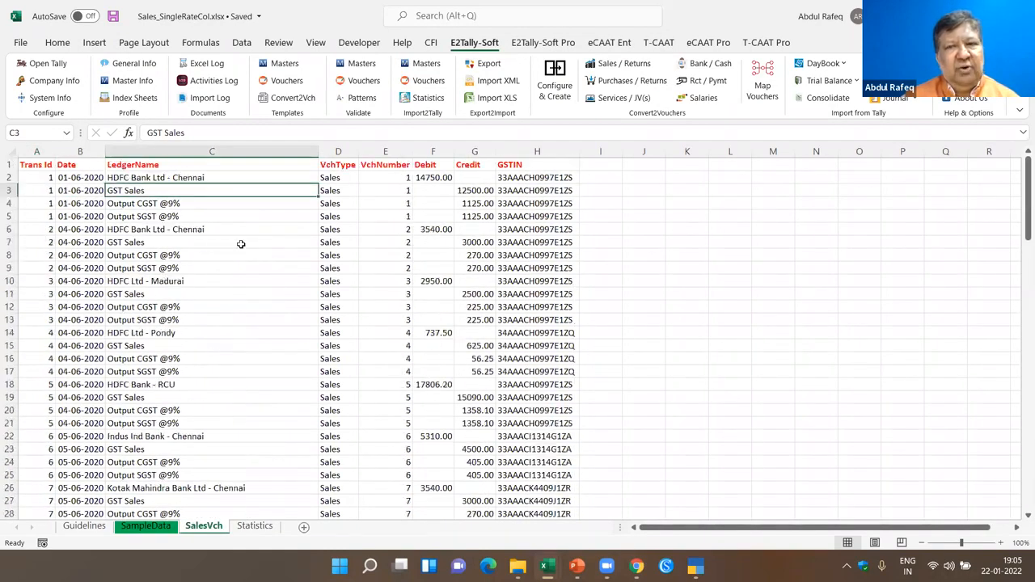
pyautogui.click(118, 243)
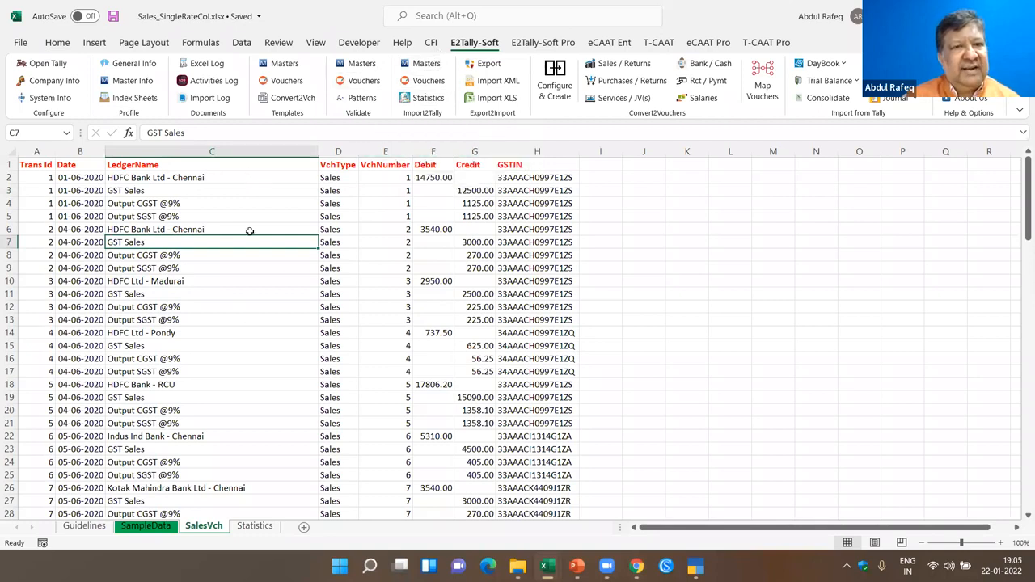
pyautogui.click(176, 176)
pyautogui.click(131, 195)
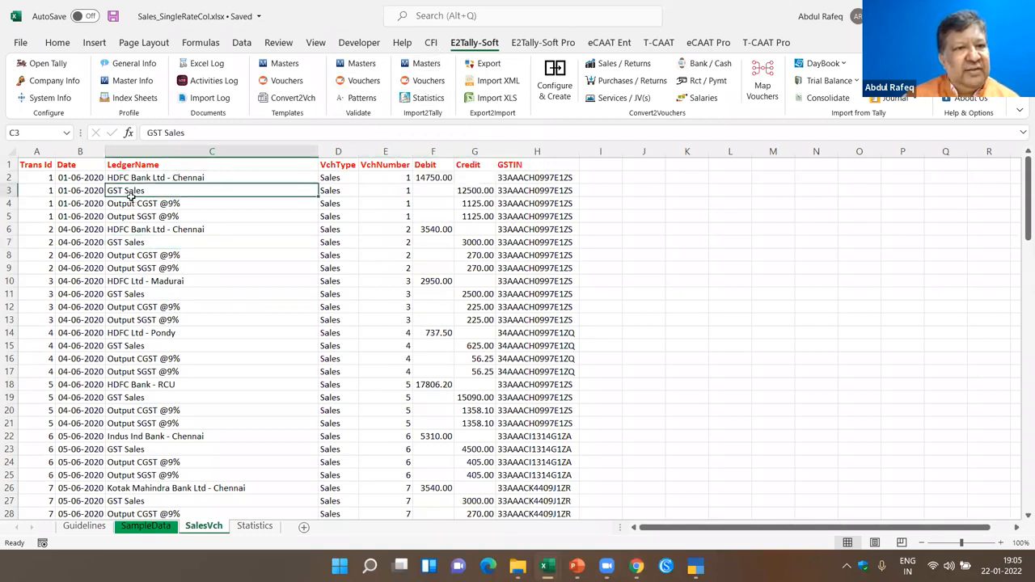
pyautogui.click(399, 360)
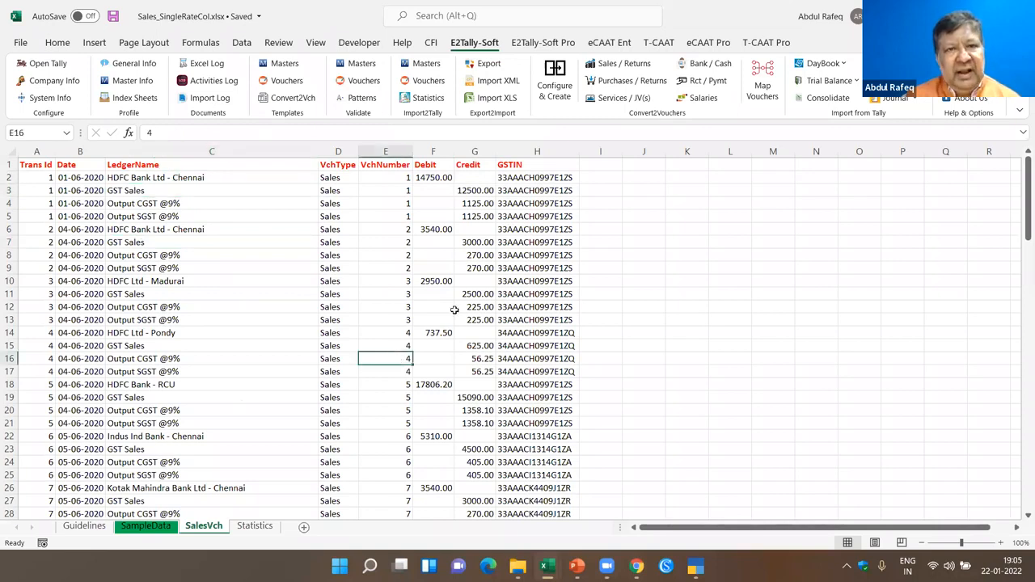
pyautogui.click(700, 67)
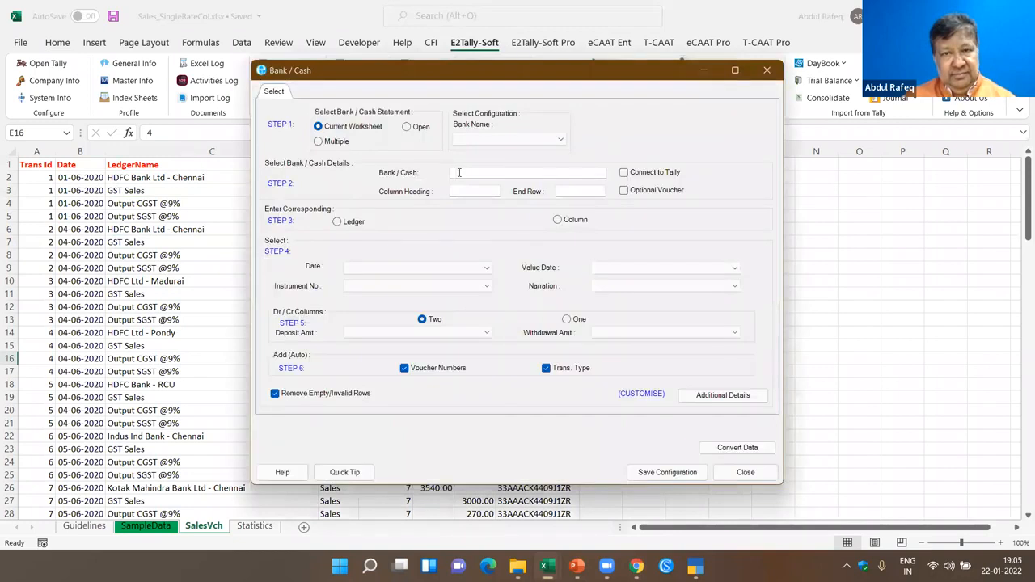
pyautogui.click(746, 472)
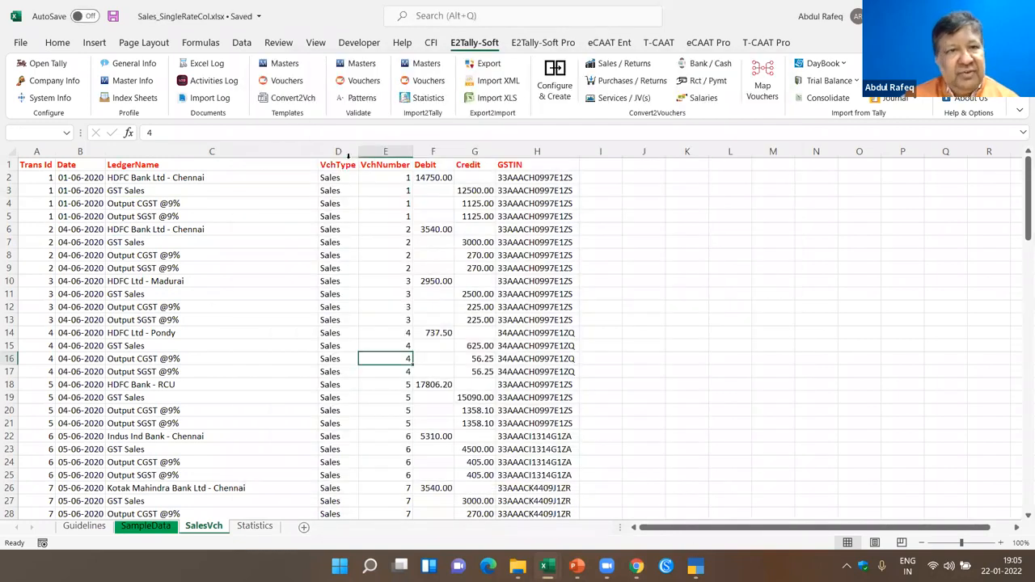
# Step: Open the Bank / Cash format with a single amount column as fresh sample data and show its SampleData sheet
pyautogui.click(292, 98)
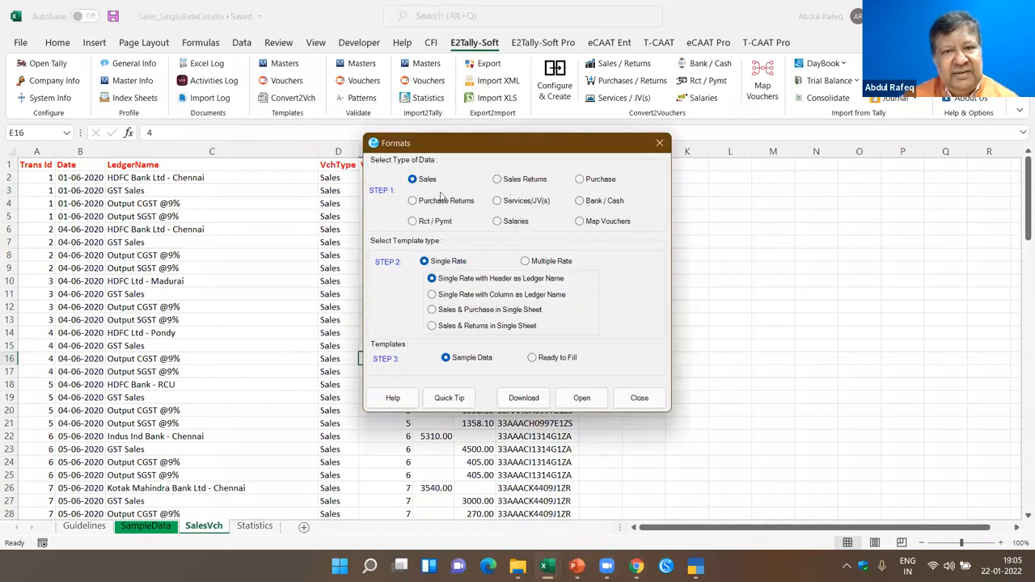
pyautogui.click(585, 206)
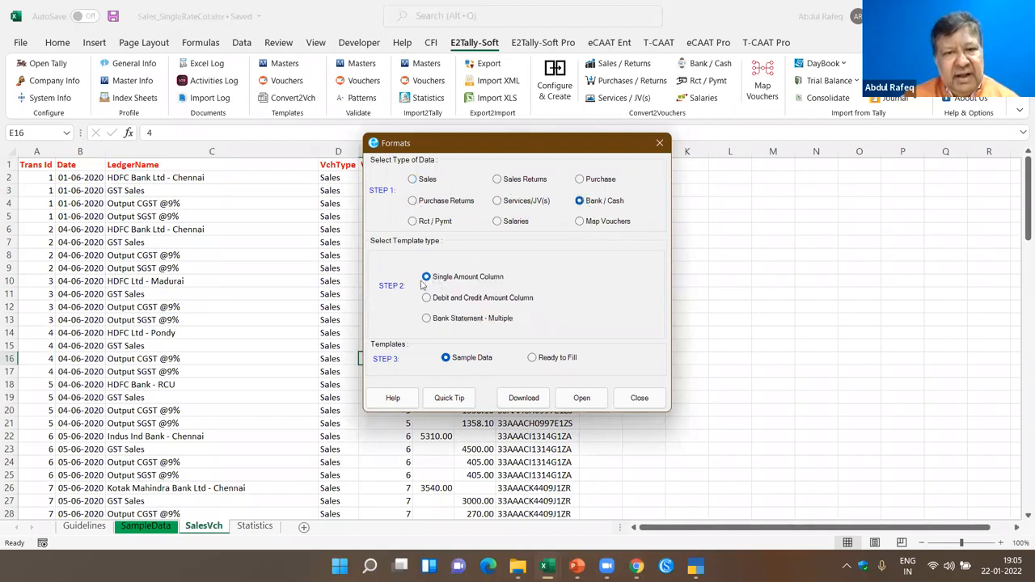
pyautogui.click(582, 398)
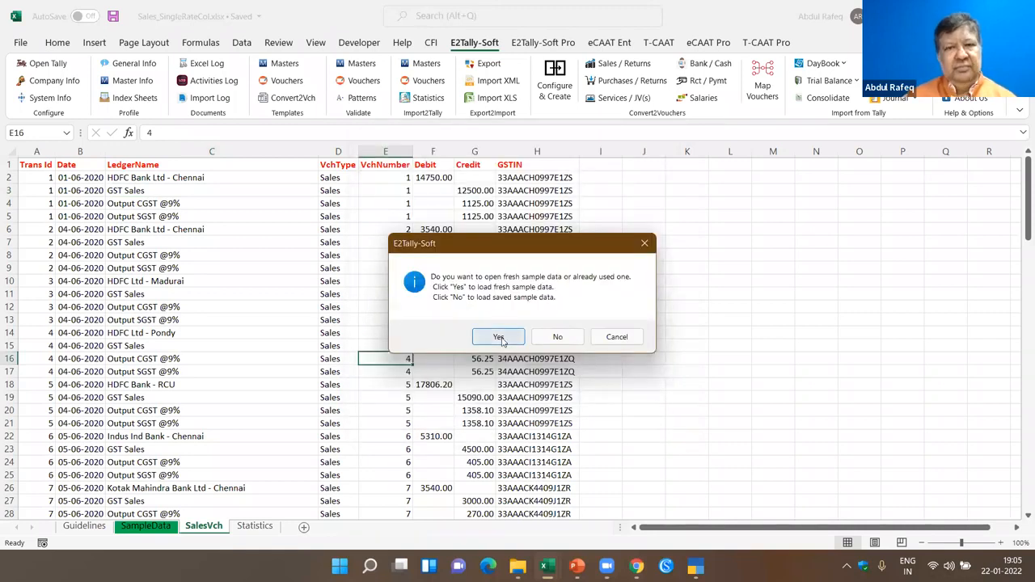
pyautogui.click(499, 338)
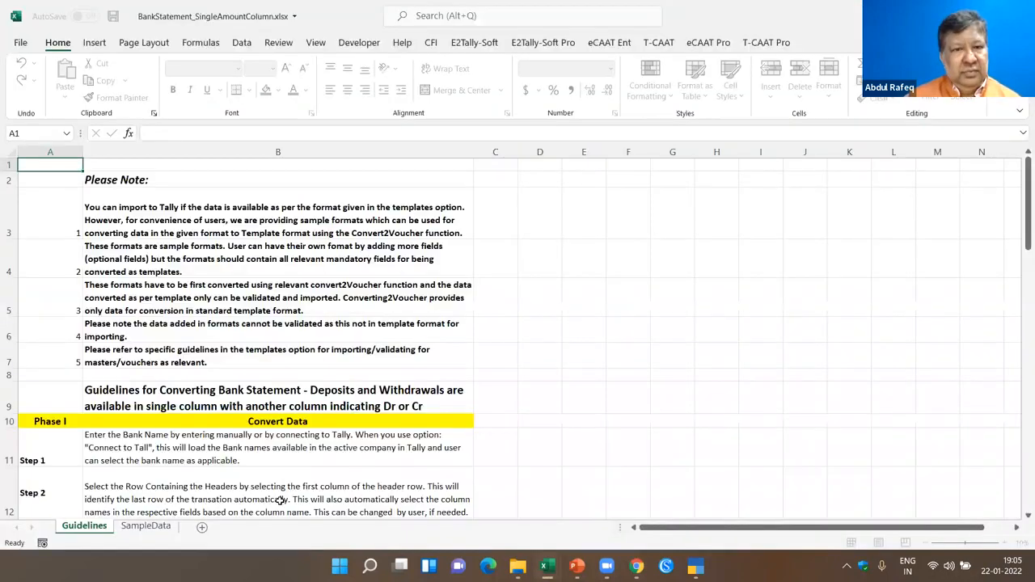
pyautogui.click(145, 526)
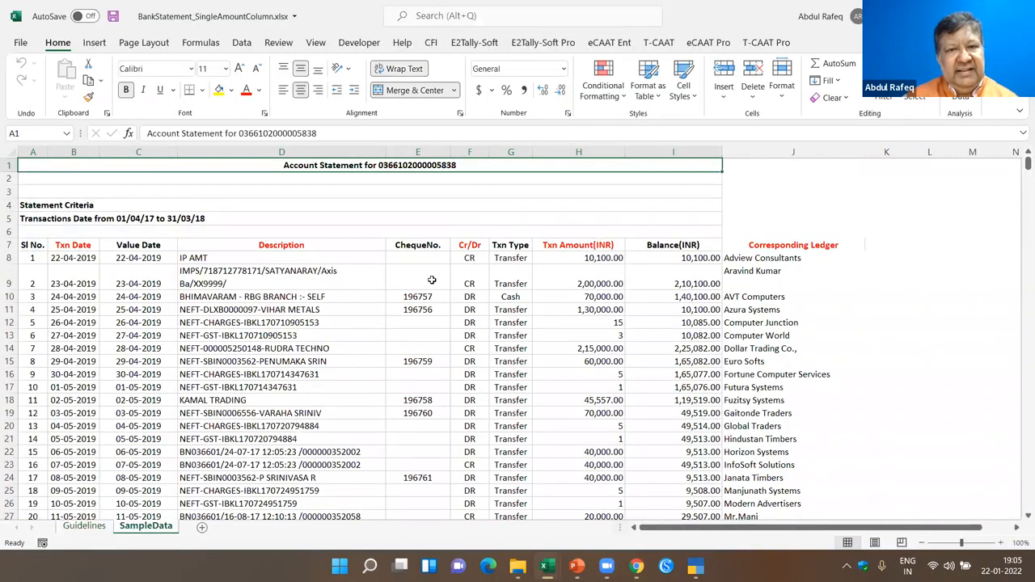
pyautogui.click(441, 272)
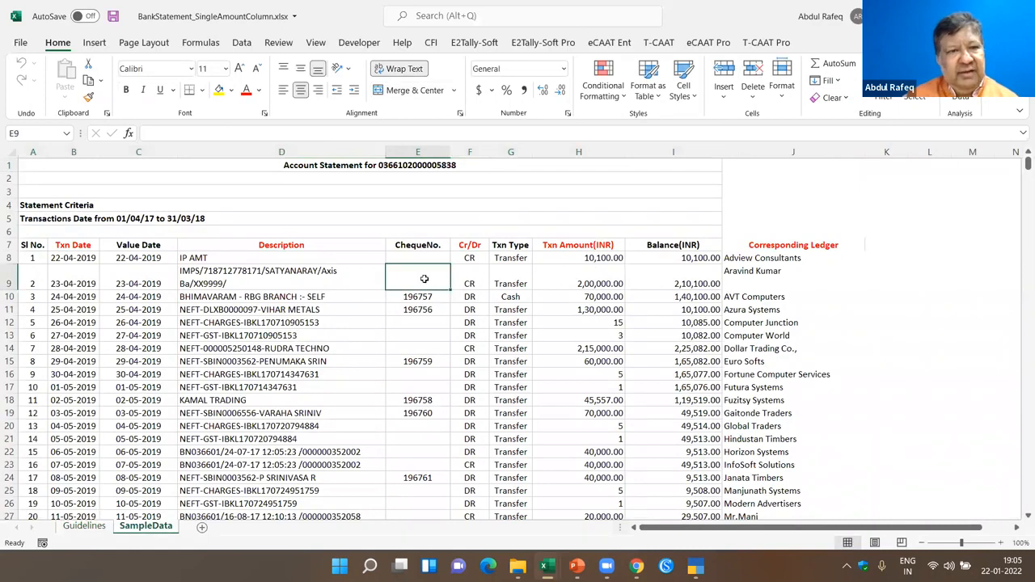
pyautogui.click(777, 259)
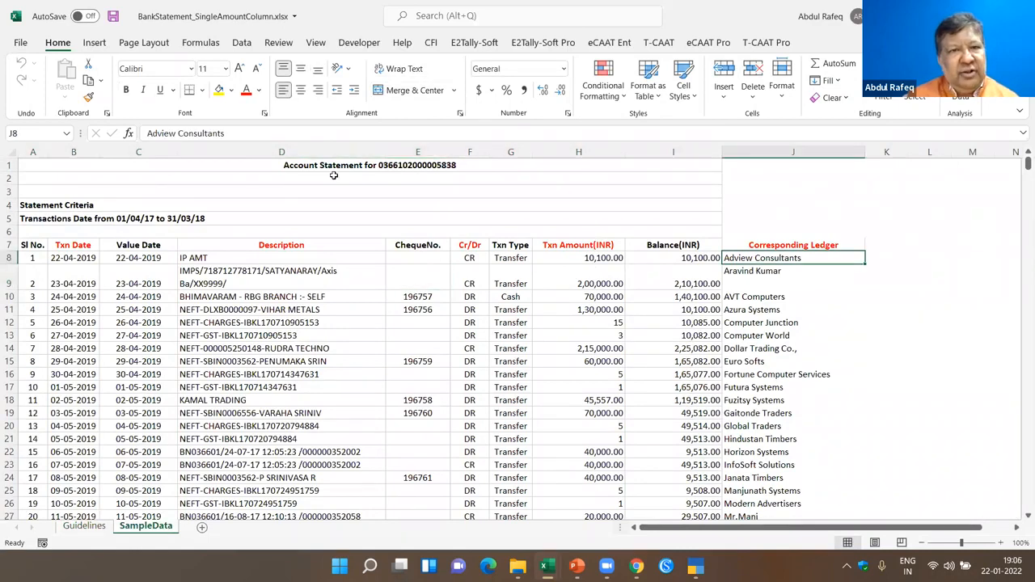
pyautogui.click(788, 249)
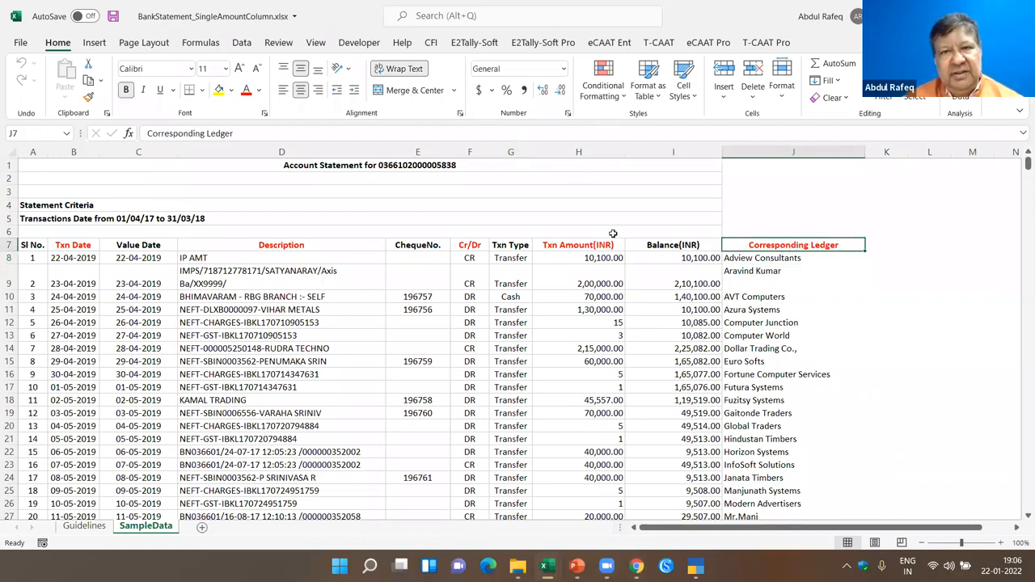
# Step: In the Bank / Cash conversion form, enter HDFC Bank, set the column heading to A7 and accept the detected last transaction row
pyautogui.click(475, 43)
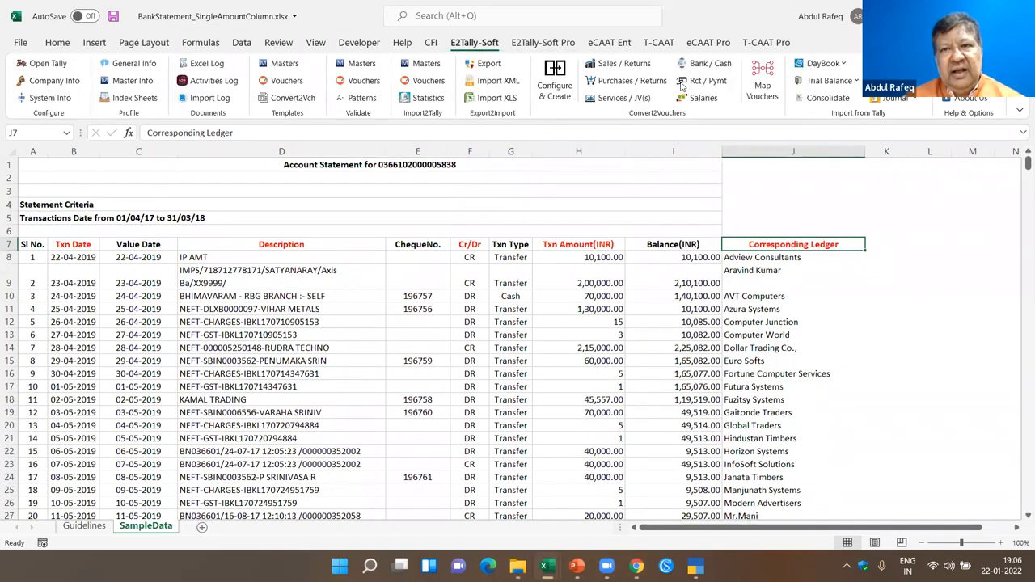
pyautogui.click(708, 64)
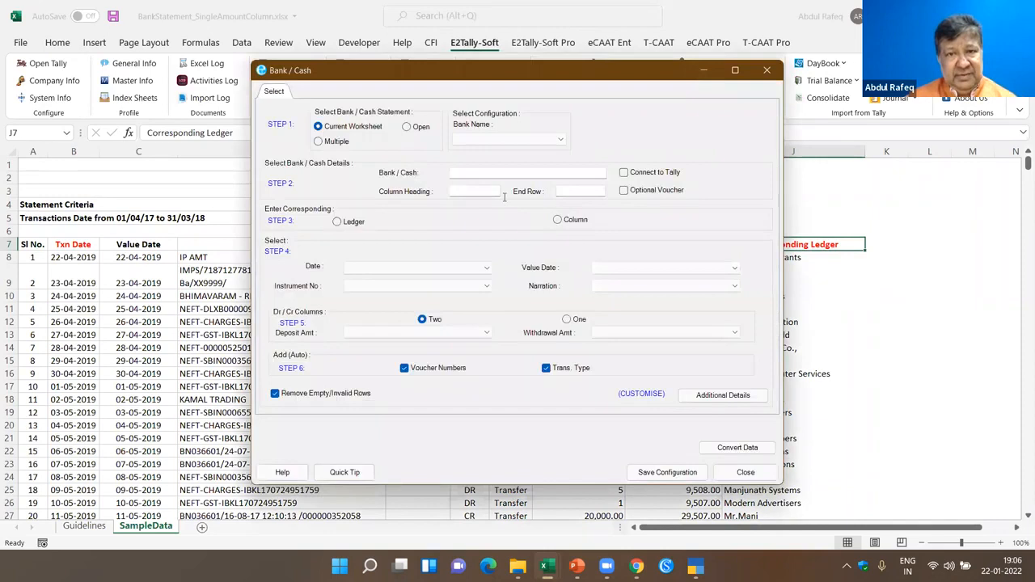
pyautogui.click(468, 172)
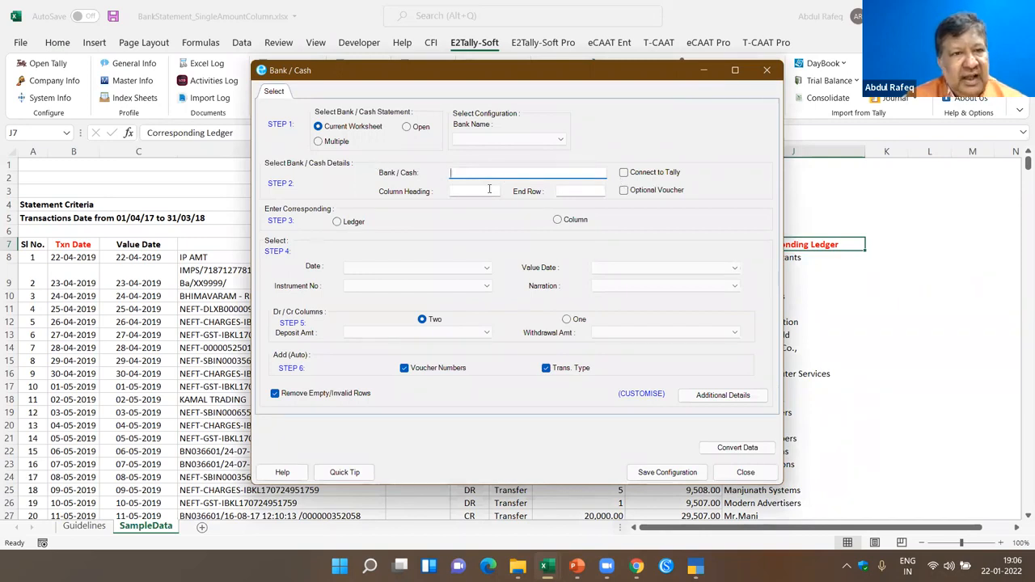
pyautogui.write('HDFC Bank')
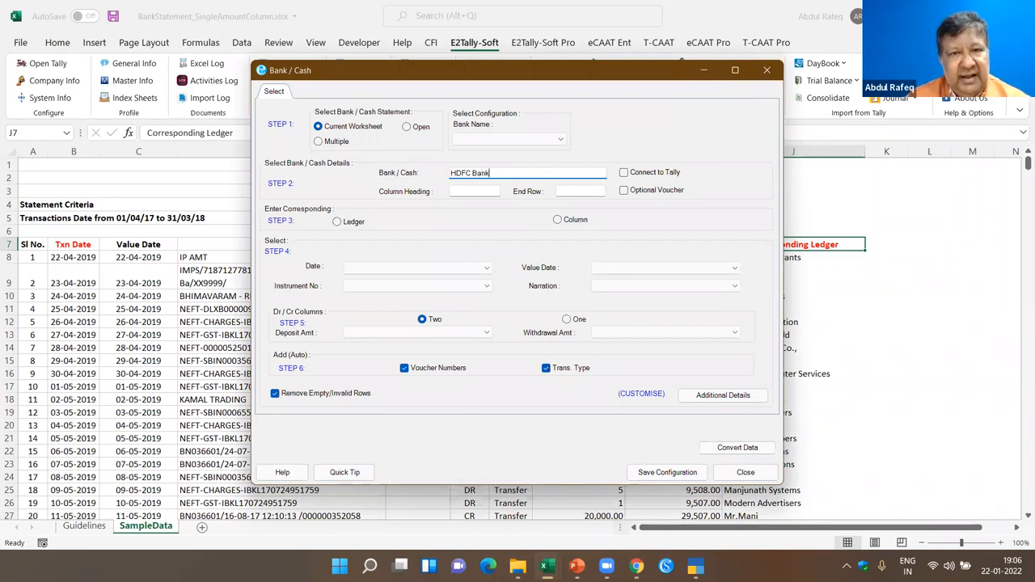
pyautogui.click(473, 195)
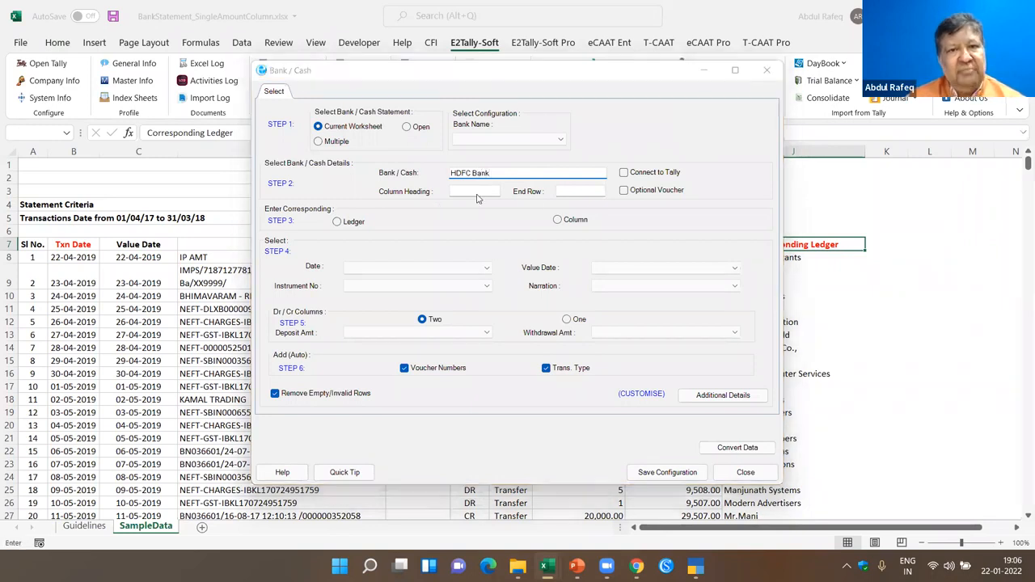
pyautogui.click(21, 244)
pyautogui.click(740, 165)
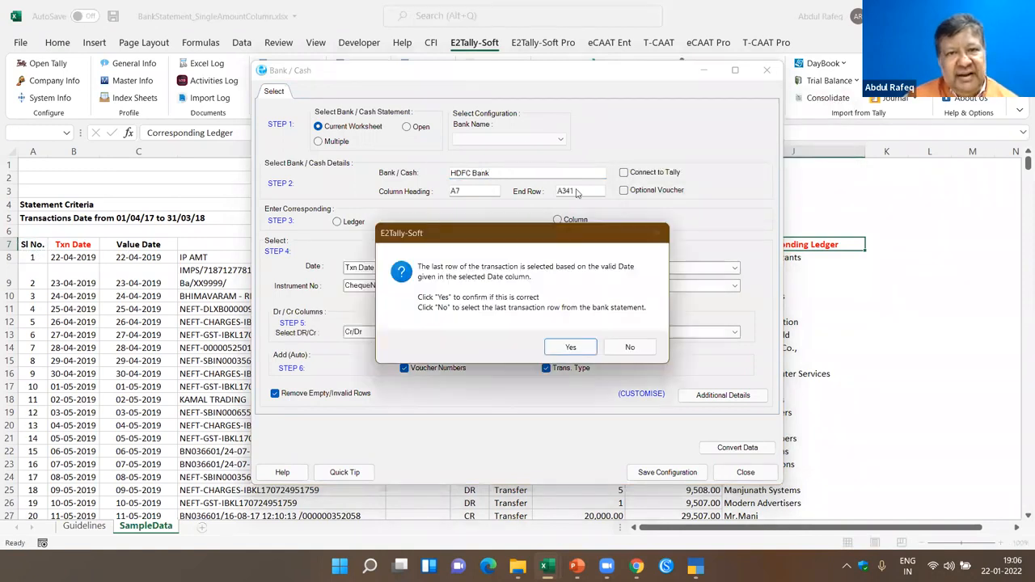
pyautogui.click(558, 348)
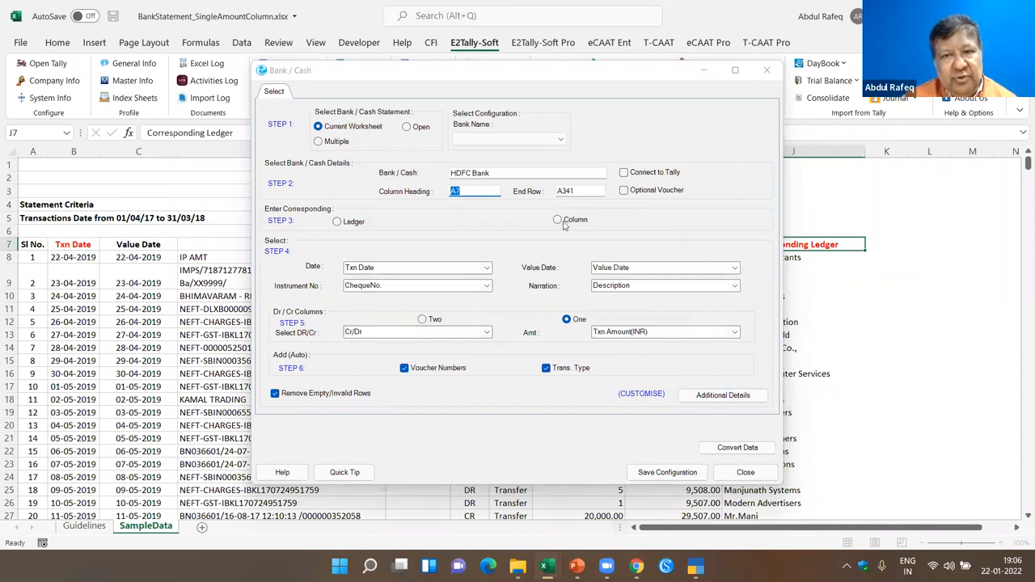
# Step: Take the corresponding ledgers from a column and map it to Corresponding Ledger
pyautogui.click(348, 227)
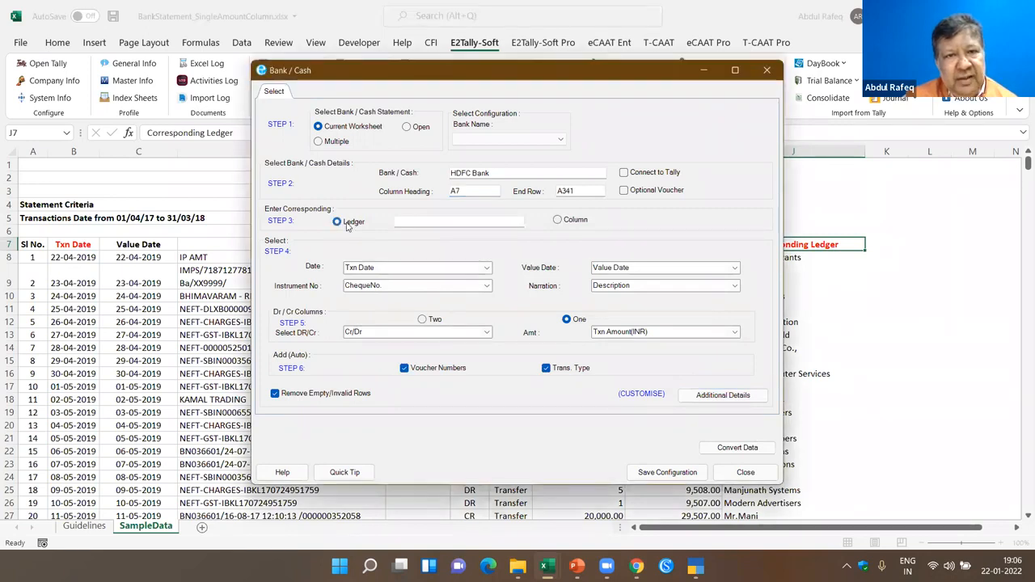
pyautogui.click(405, 224)
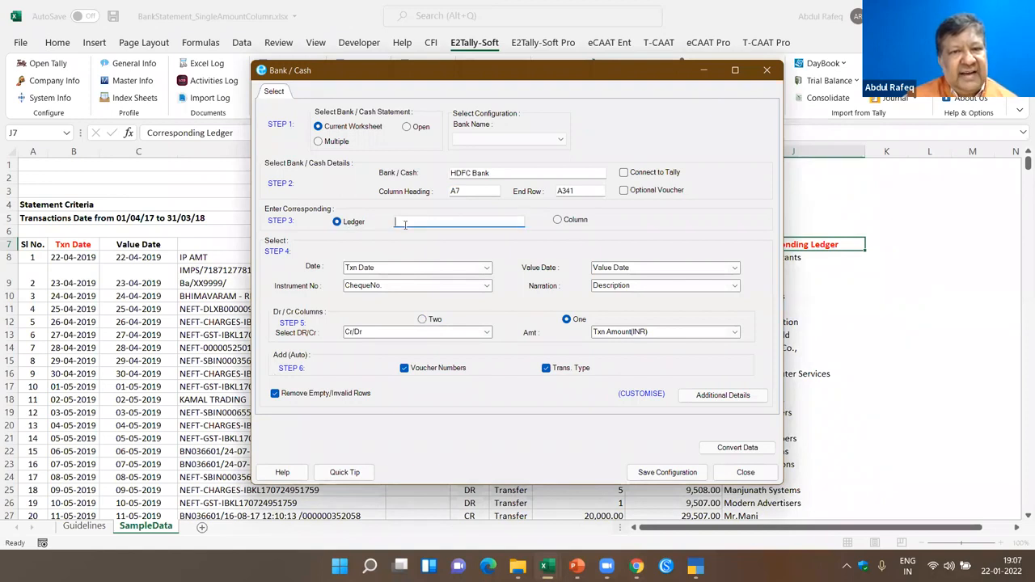
pyautogui.click(566, 225)
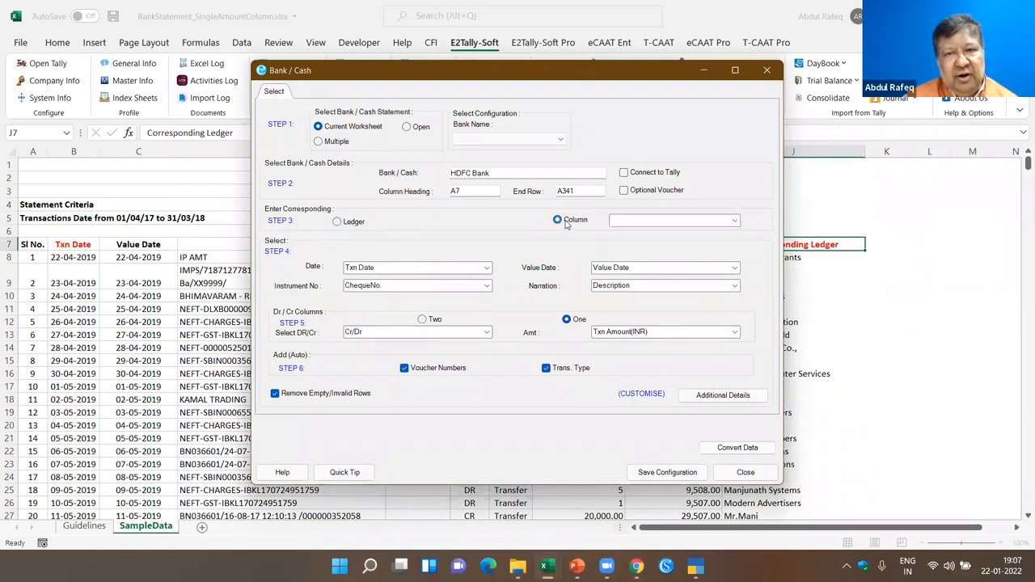
pyautogui.click(734, 221)
pyautogui.click(660, 310)
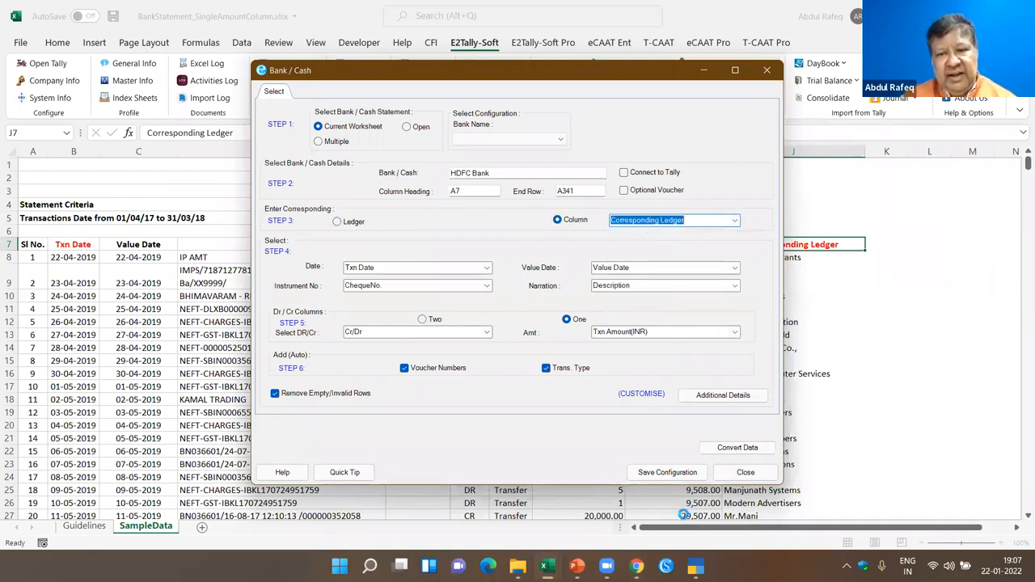
# Step: Convert the bank statement data and preview the resulting vouchers
pyautogui.click(737, 448)
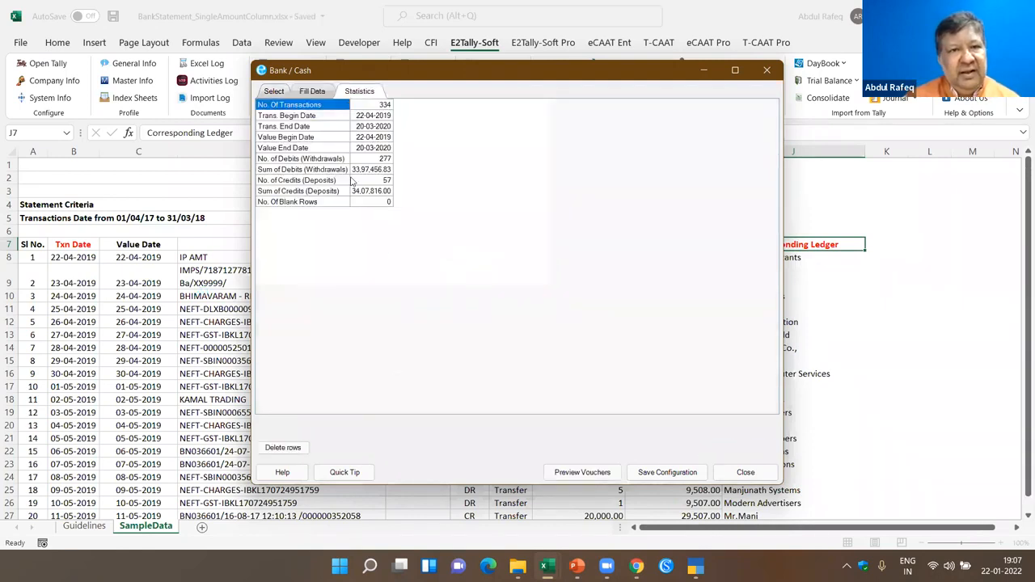
pyautogui.click(604, 479)
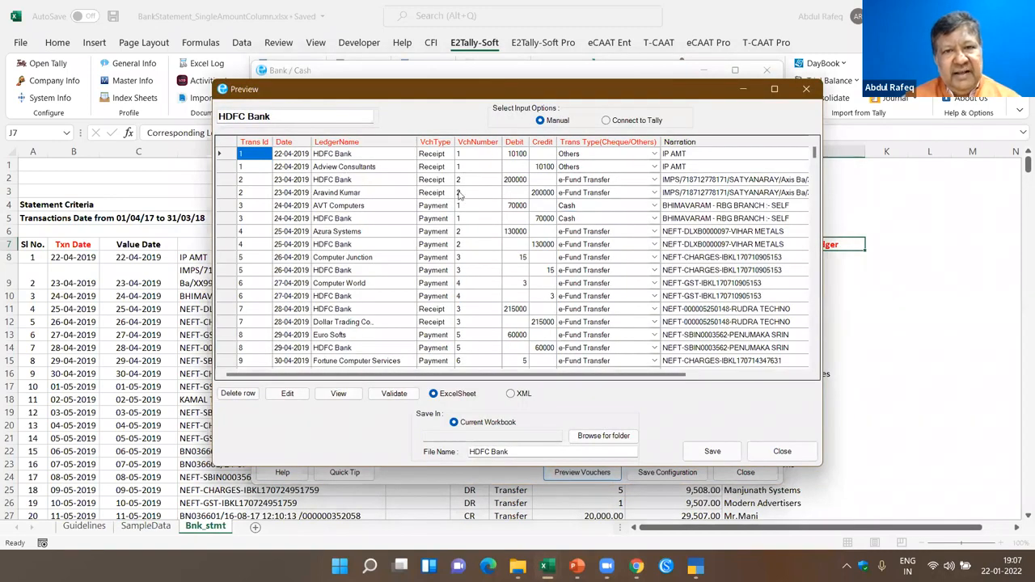
pyautogui.scroll(-5, 448, 273)
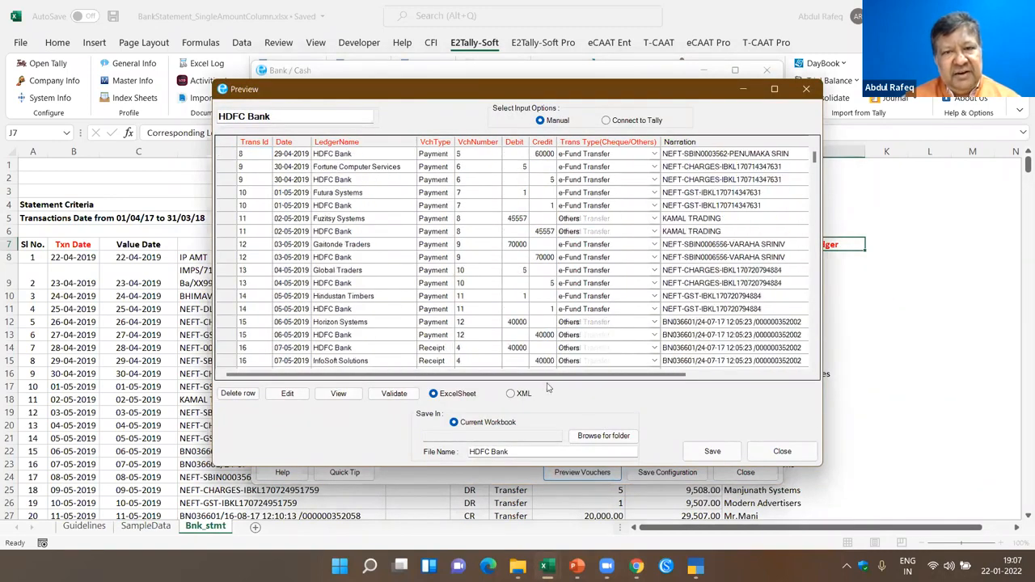
# Step: Save the previewed HDFC Bank vouchers as an Excel sheet in the current workbook and open the export
pyautogui.click(712, 451)
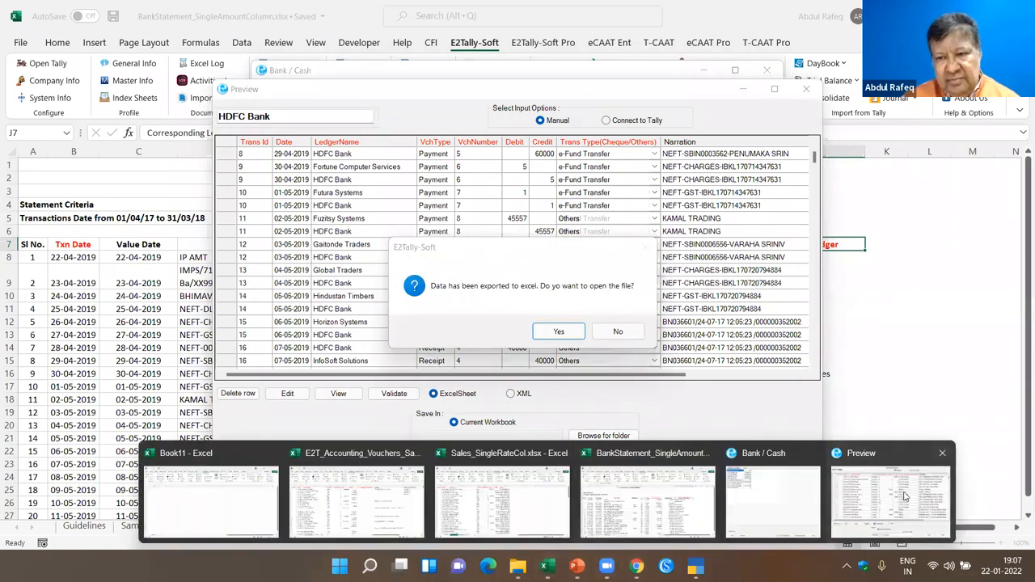
pyautogui.click(913, 497)
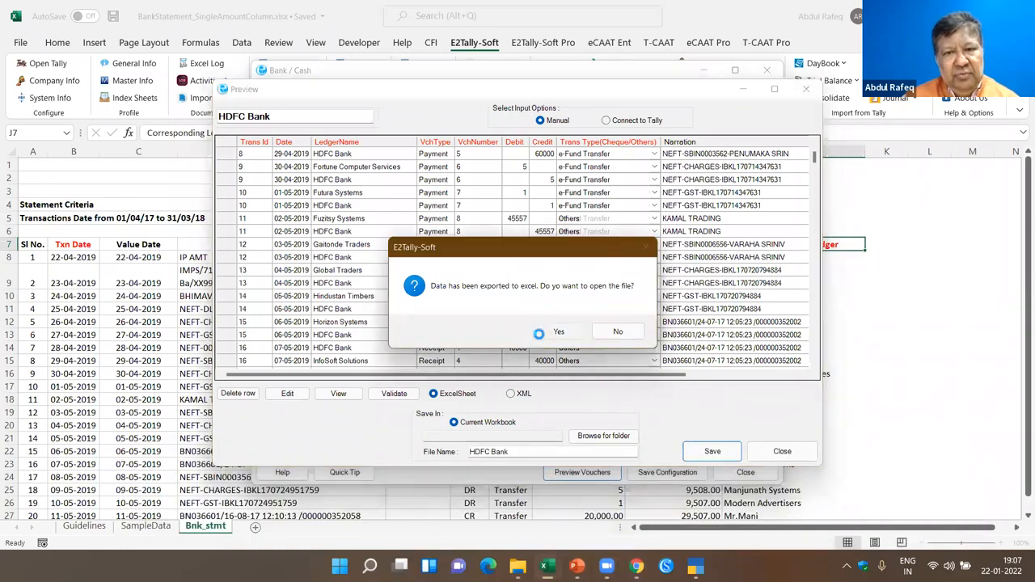
pyautogui.click(558, 332)
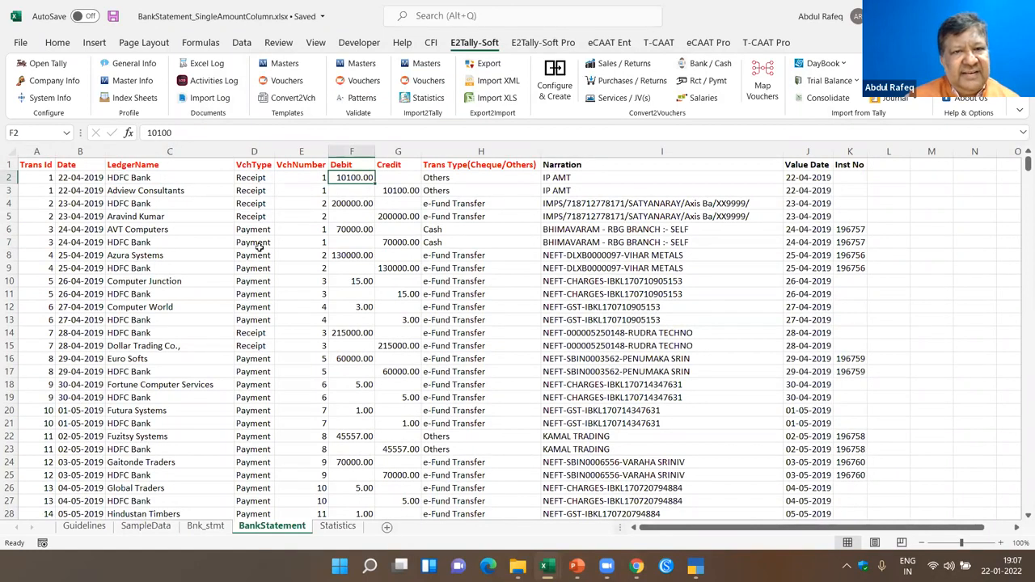
# Step: Look through the transaction types, voucher types and ledger names on the converted BankStatement sheet
pyautogui.click(495, 228)
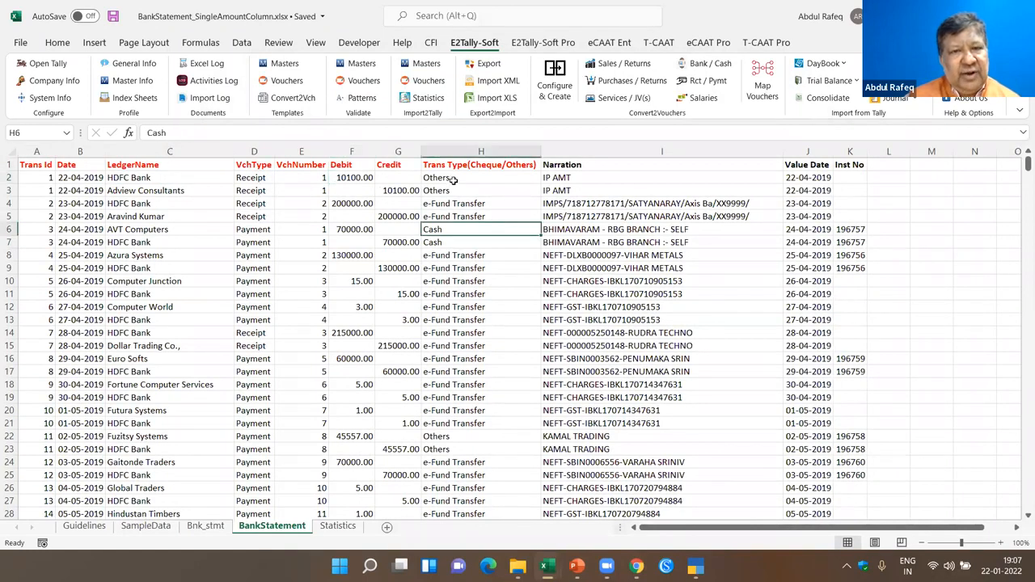
pyautogui.scroll(-3, 464, 306)
pyautogui.scroll(-5, 464, 305)
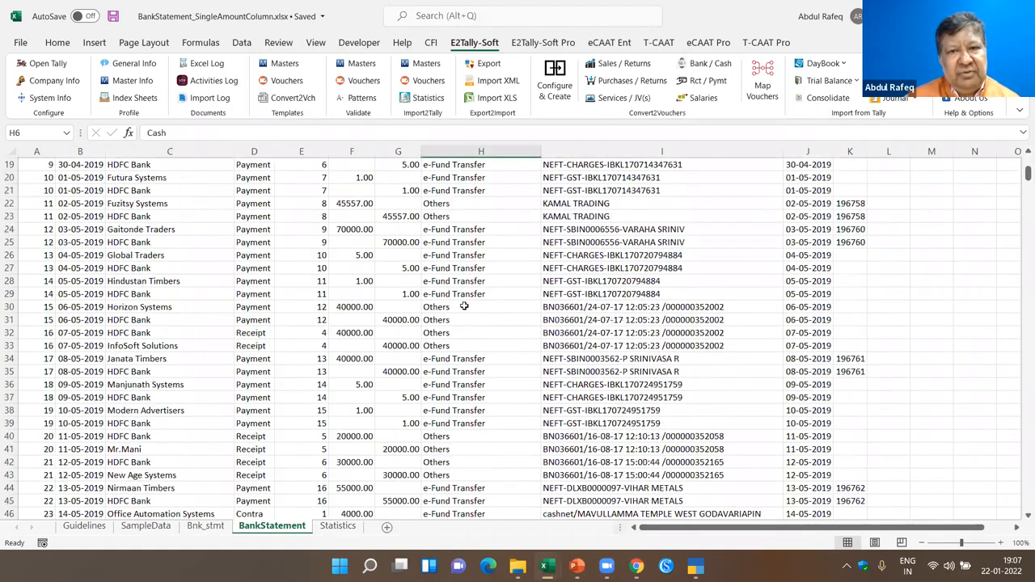
pyautogui.scroll(-4, 464, 305)
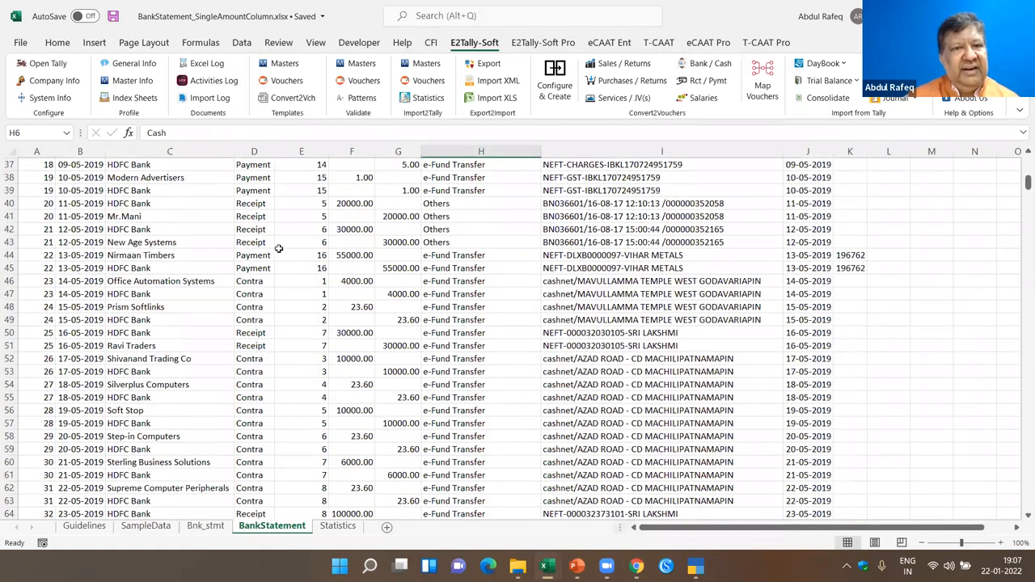
pyautogui.scroll(-5, 278, 249)
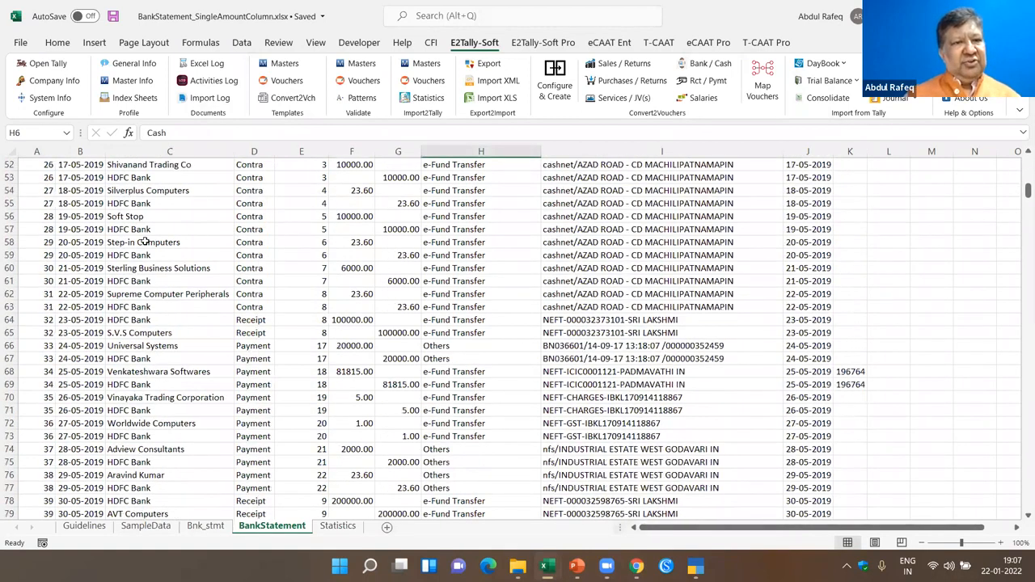
pyautogui.scroll(6, 143, 242)
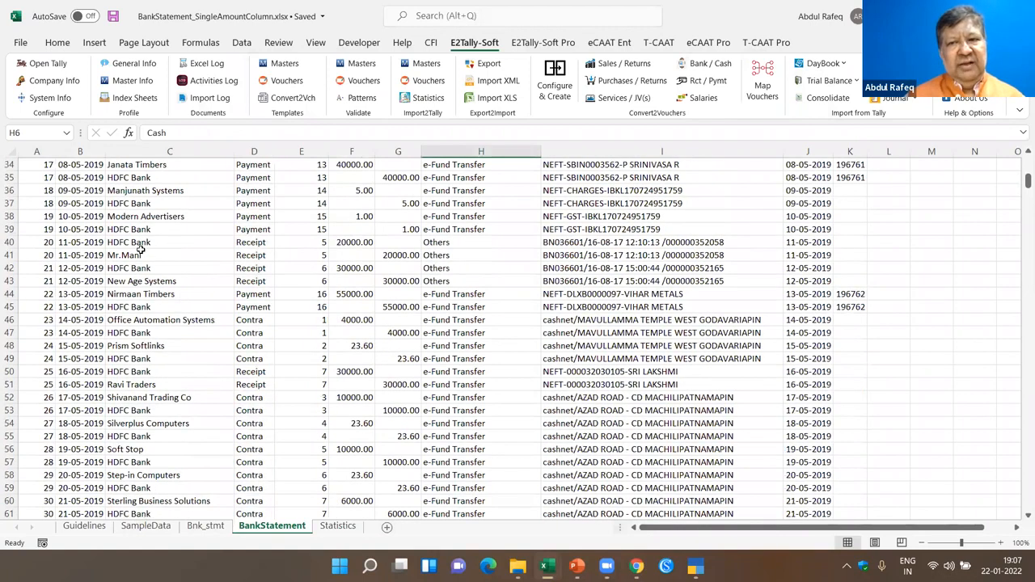
# Step: Review the converted BankStatement vouchers back up to the header row and check the SalesVch sheet in the Sales_SingleRateCol workbook
pyautogui.scroll(11, 140, 250)
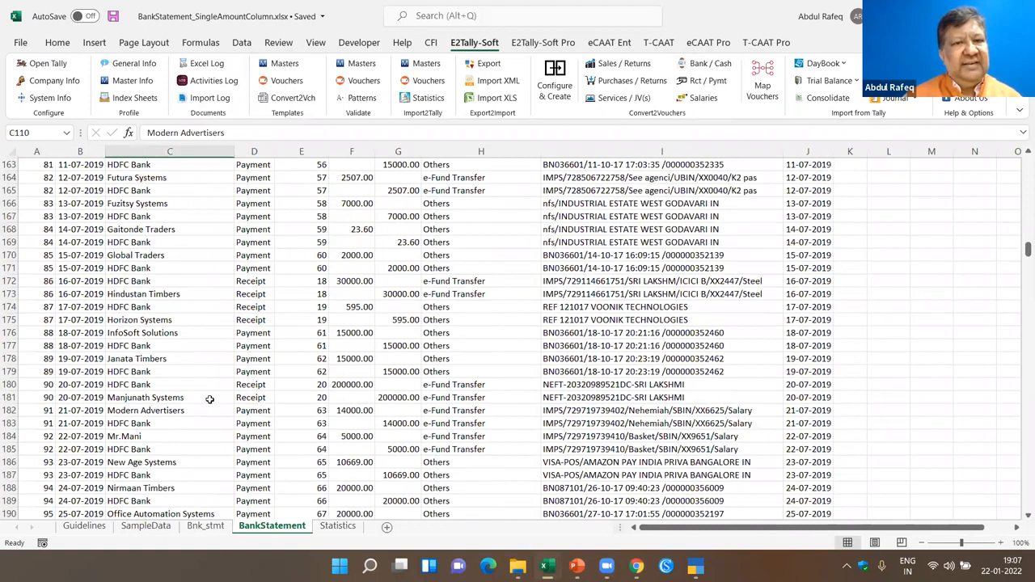
pyautogui.scroll(20, 342, 404)
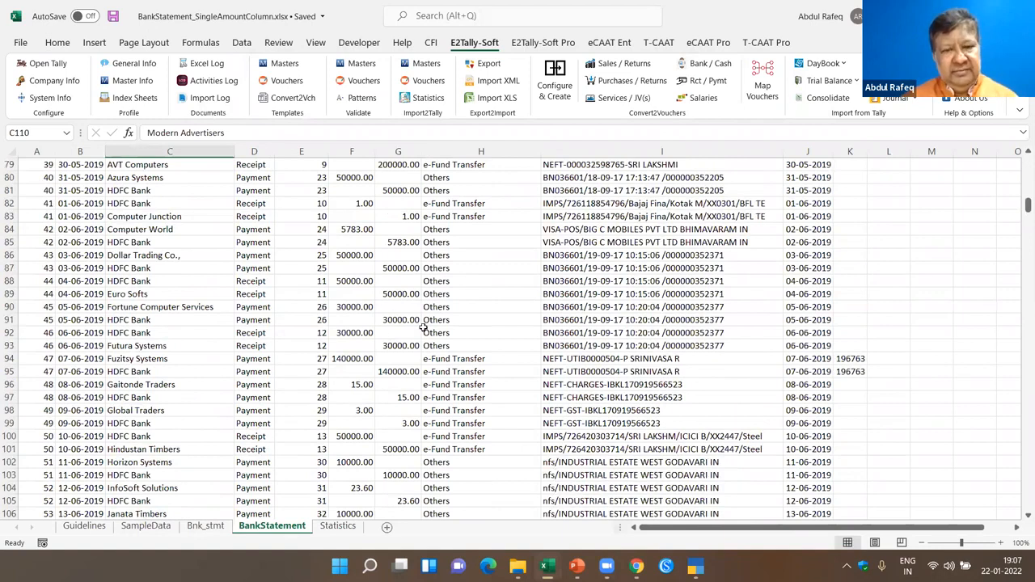
pyautogui.scroll(20, 518, 339)
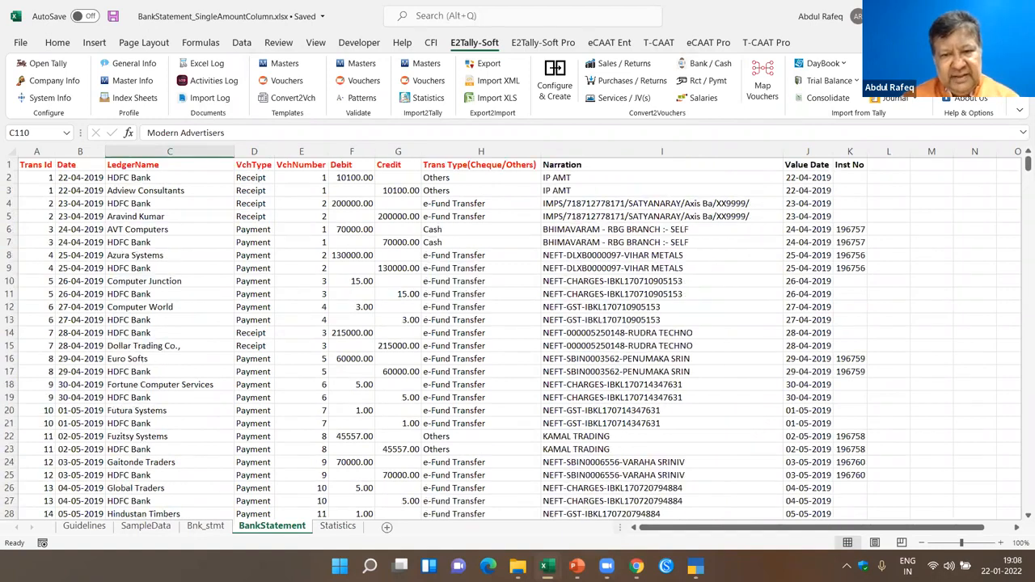
pyautogui.moveTo(517, 566)
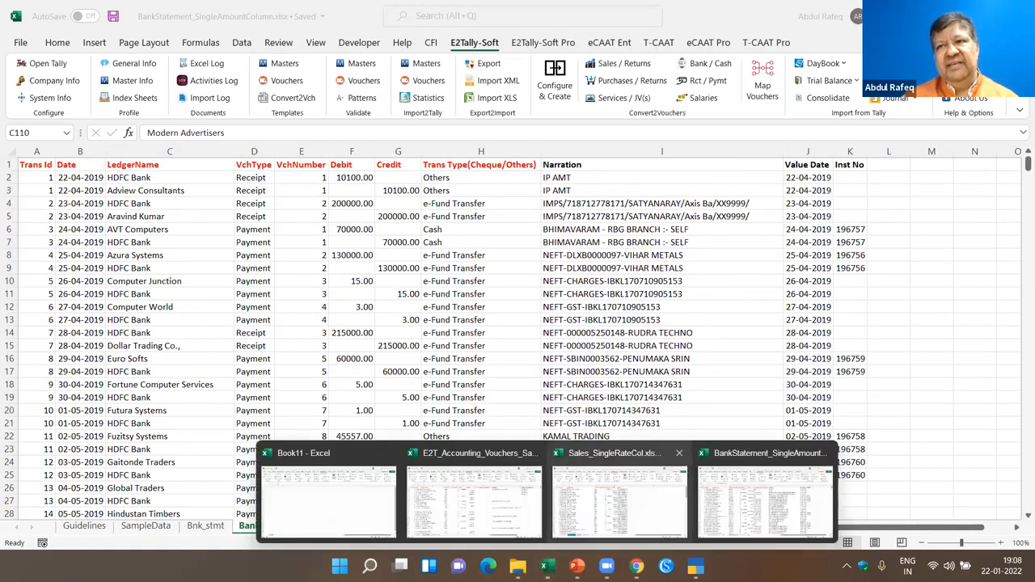
pyautogui.click(619, 494)
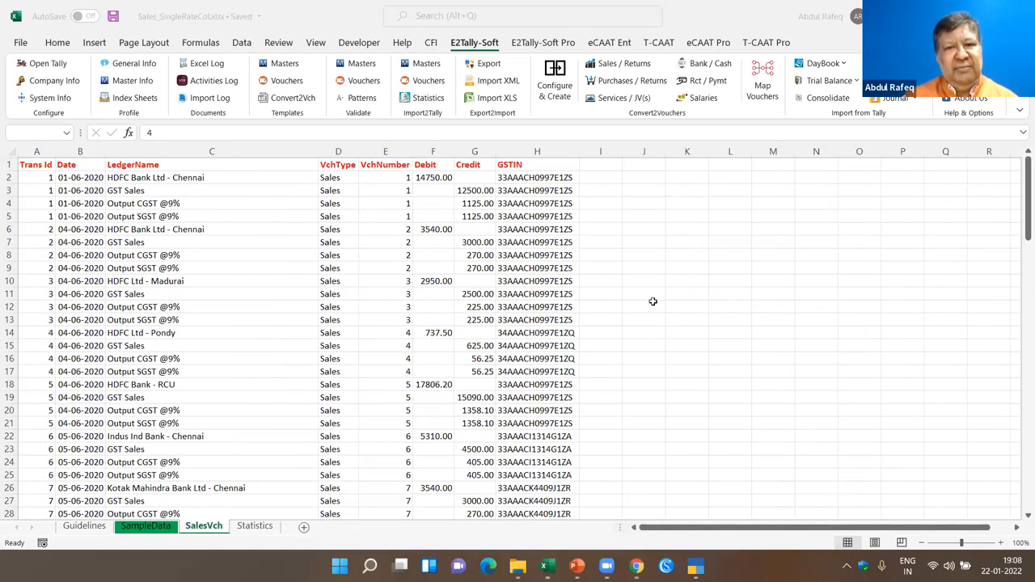
pyautogui.click(588, 562)
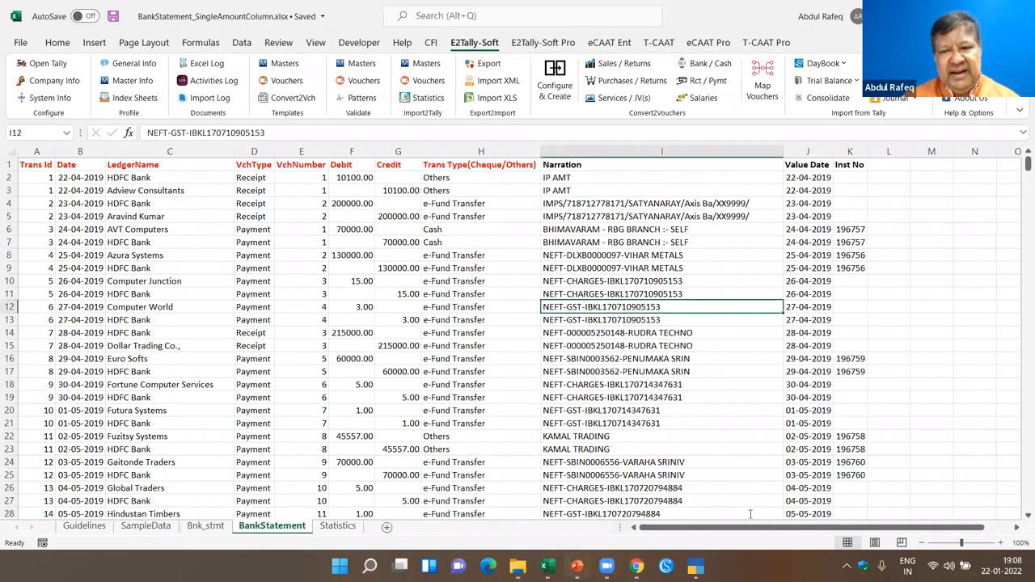
# Step: Switch to the PowerPoint webinar deck and present from the "Why use e2Tally-Soft Ent?" slide through to the closing "Thank you!" slide
pyautogui.hotkey('alt', 'Tab')
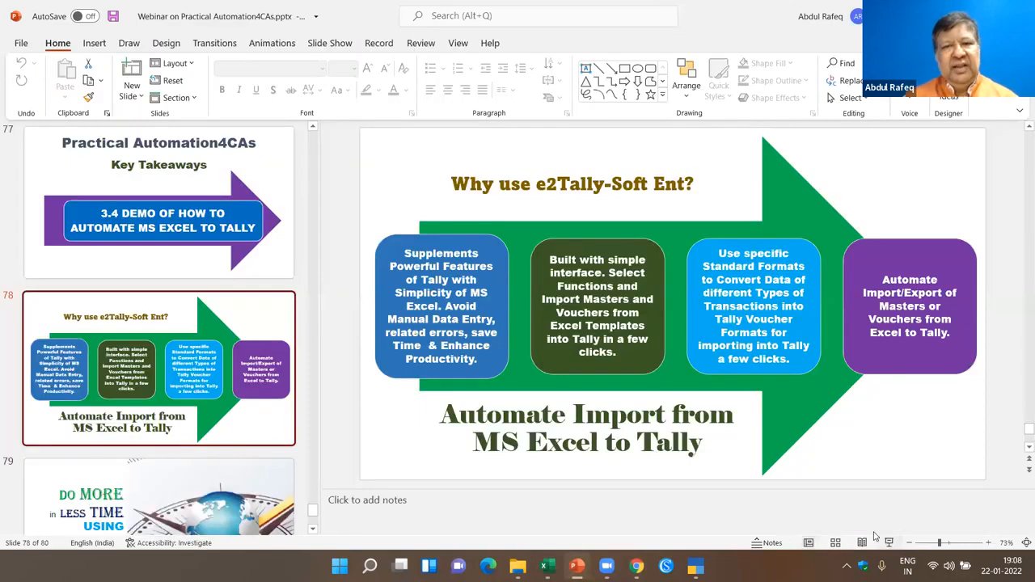
pyautogui.hotkey('shift', 'F5')
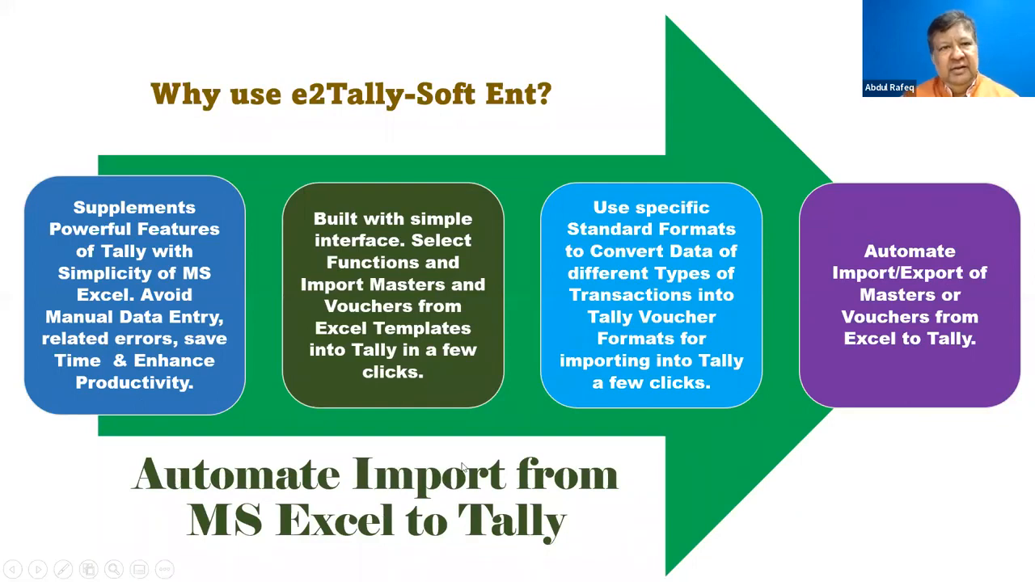
pyautogui.click(138, 240)
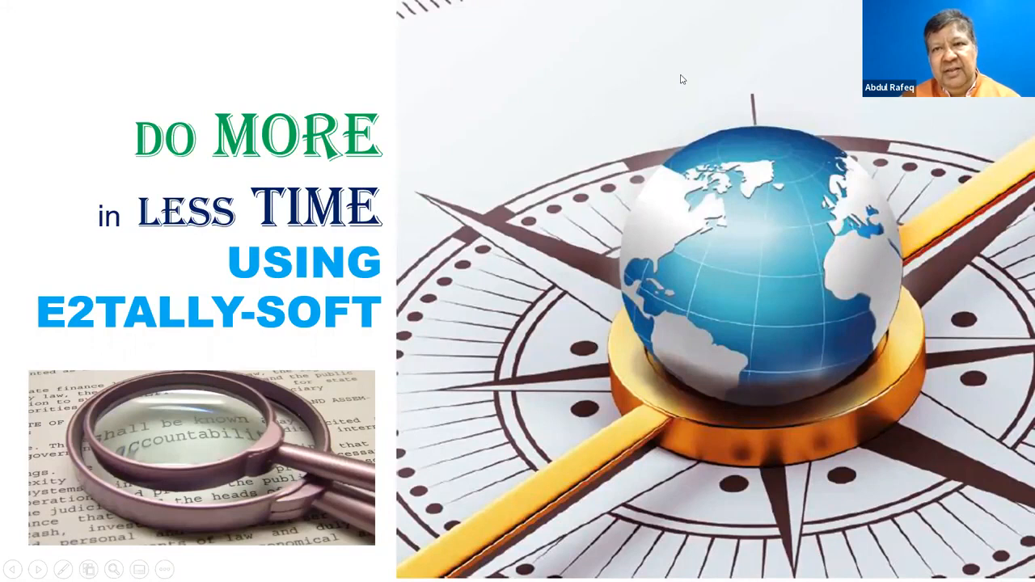
pyautogui.click(550, 200)
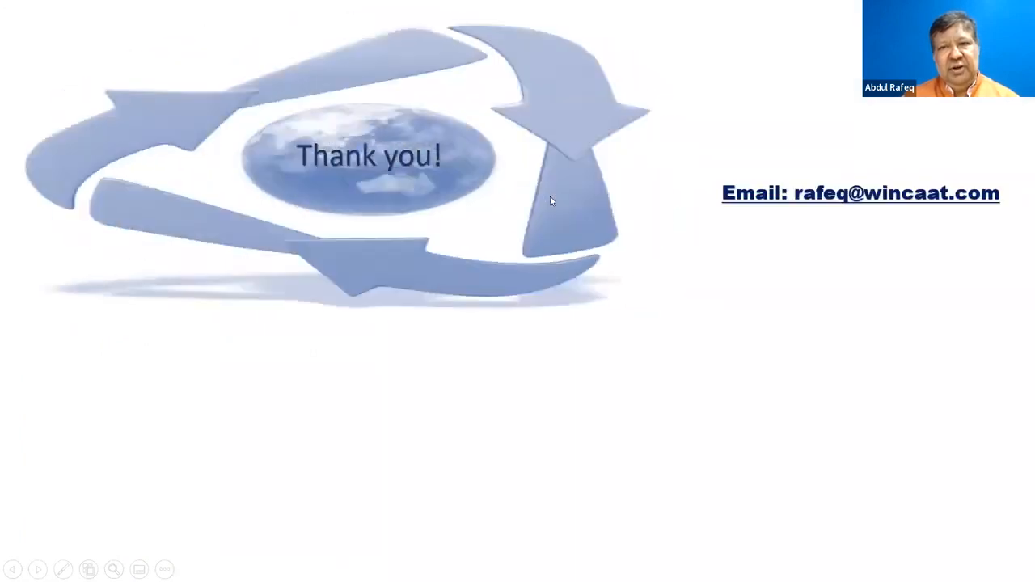